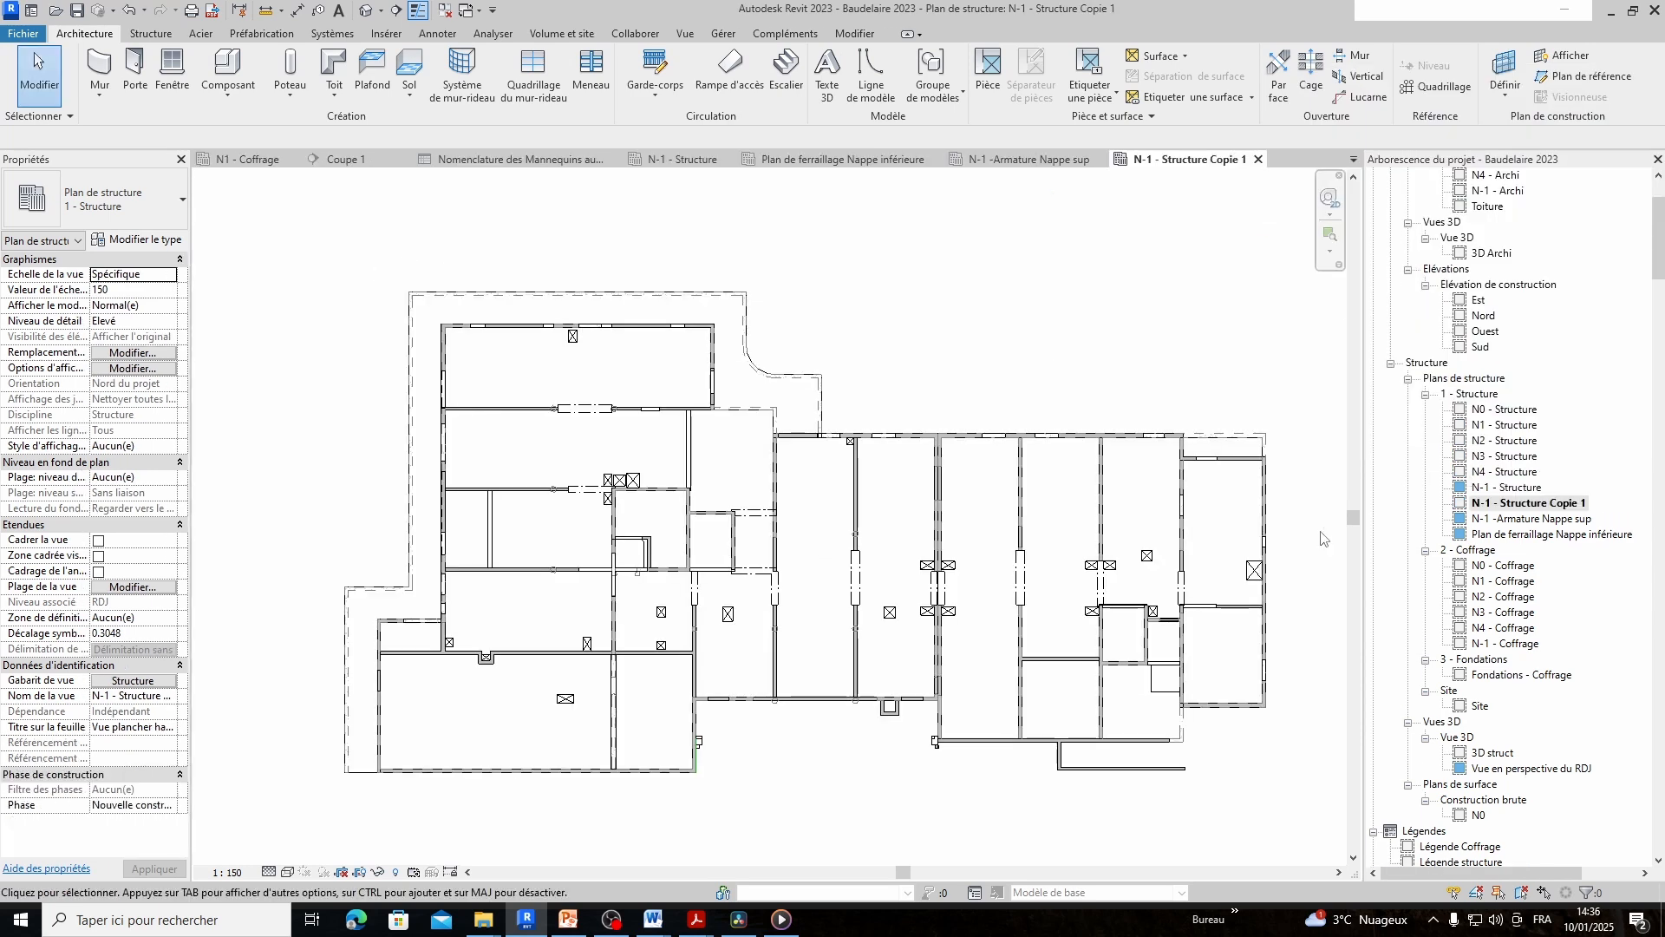
Start a structural fabric area on the floor slab and sketch its rectangular boundary, about 11.63 by 3.72 m, around the room below the uppermost one
middle_click_drag(833, 754, 989, 744)
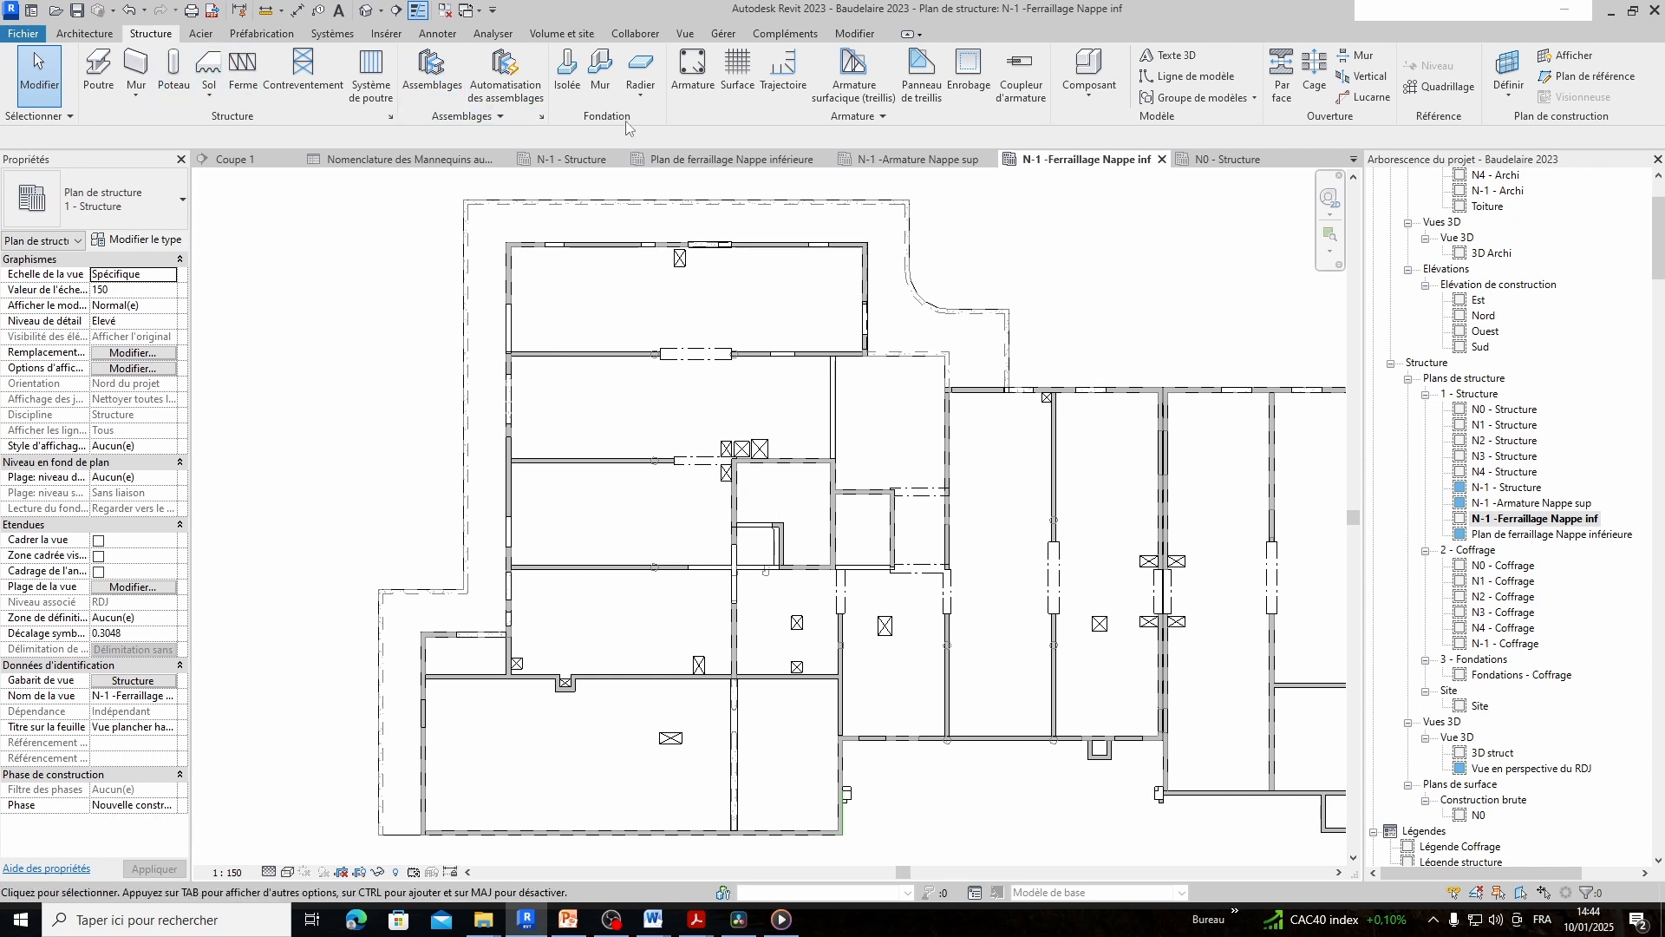
left_click(871, 102)
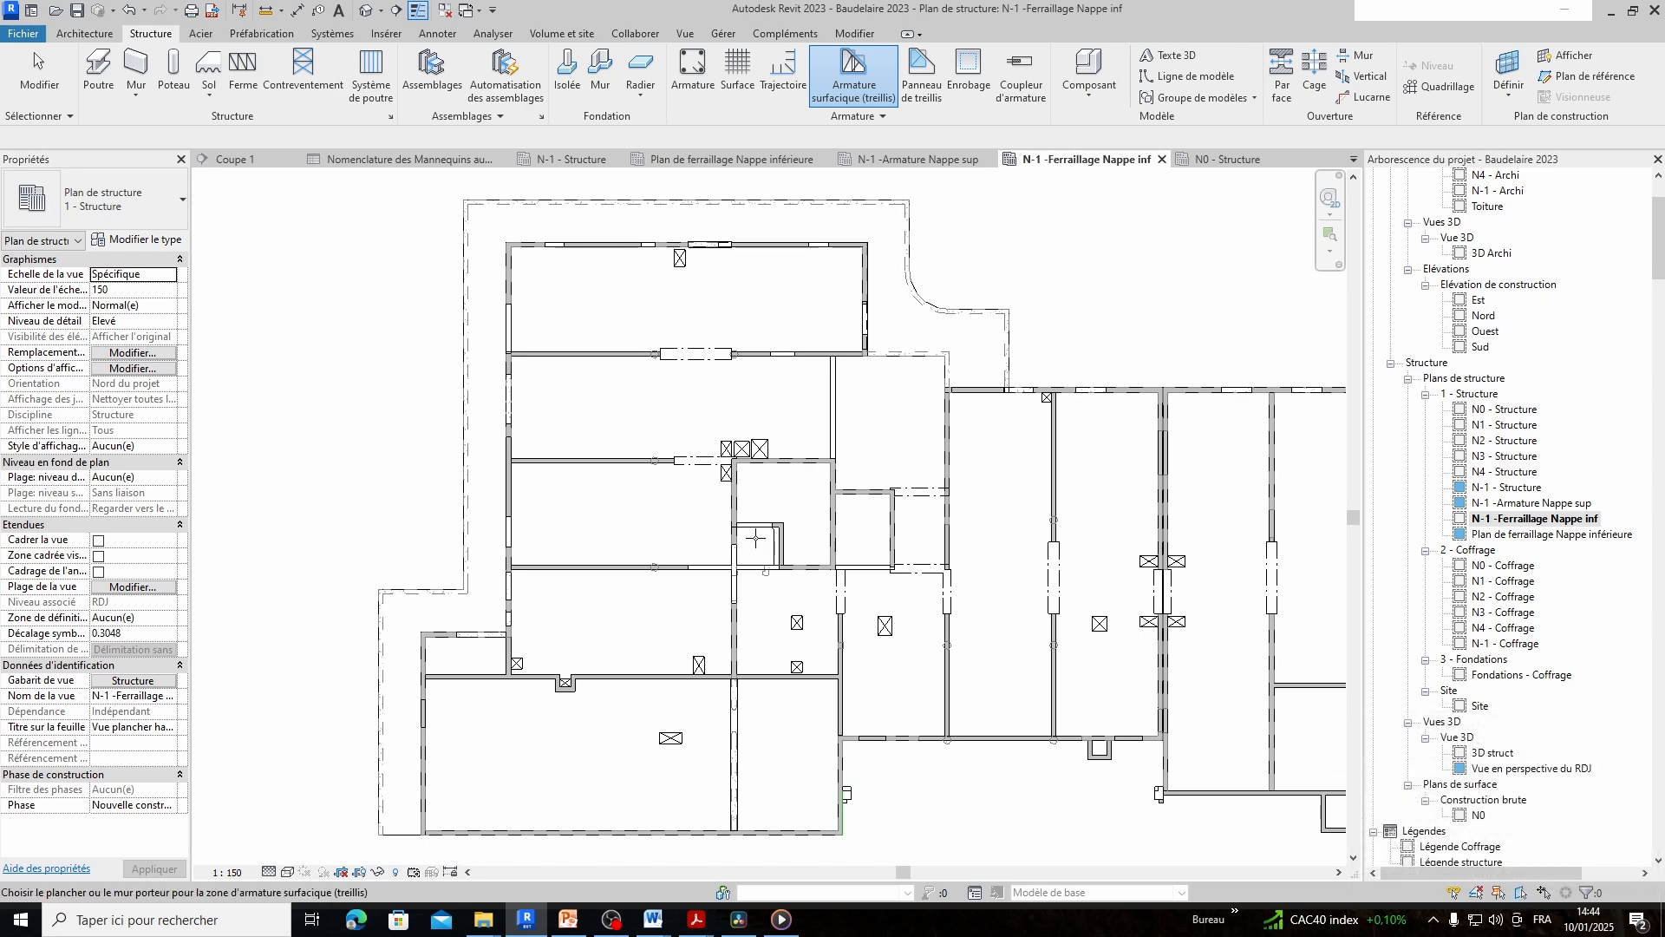
left_click(760, 526)
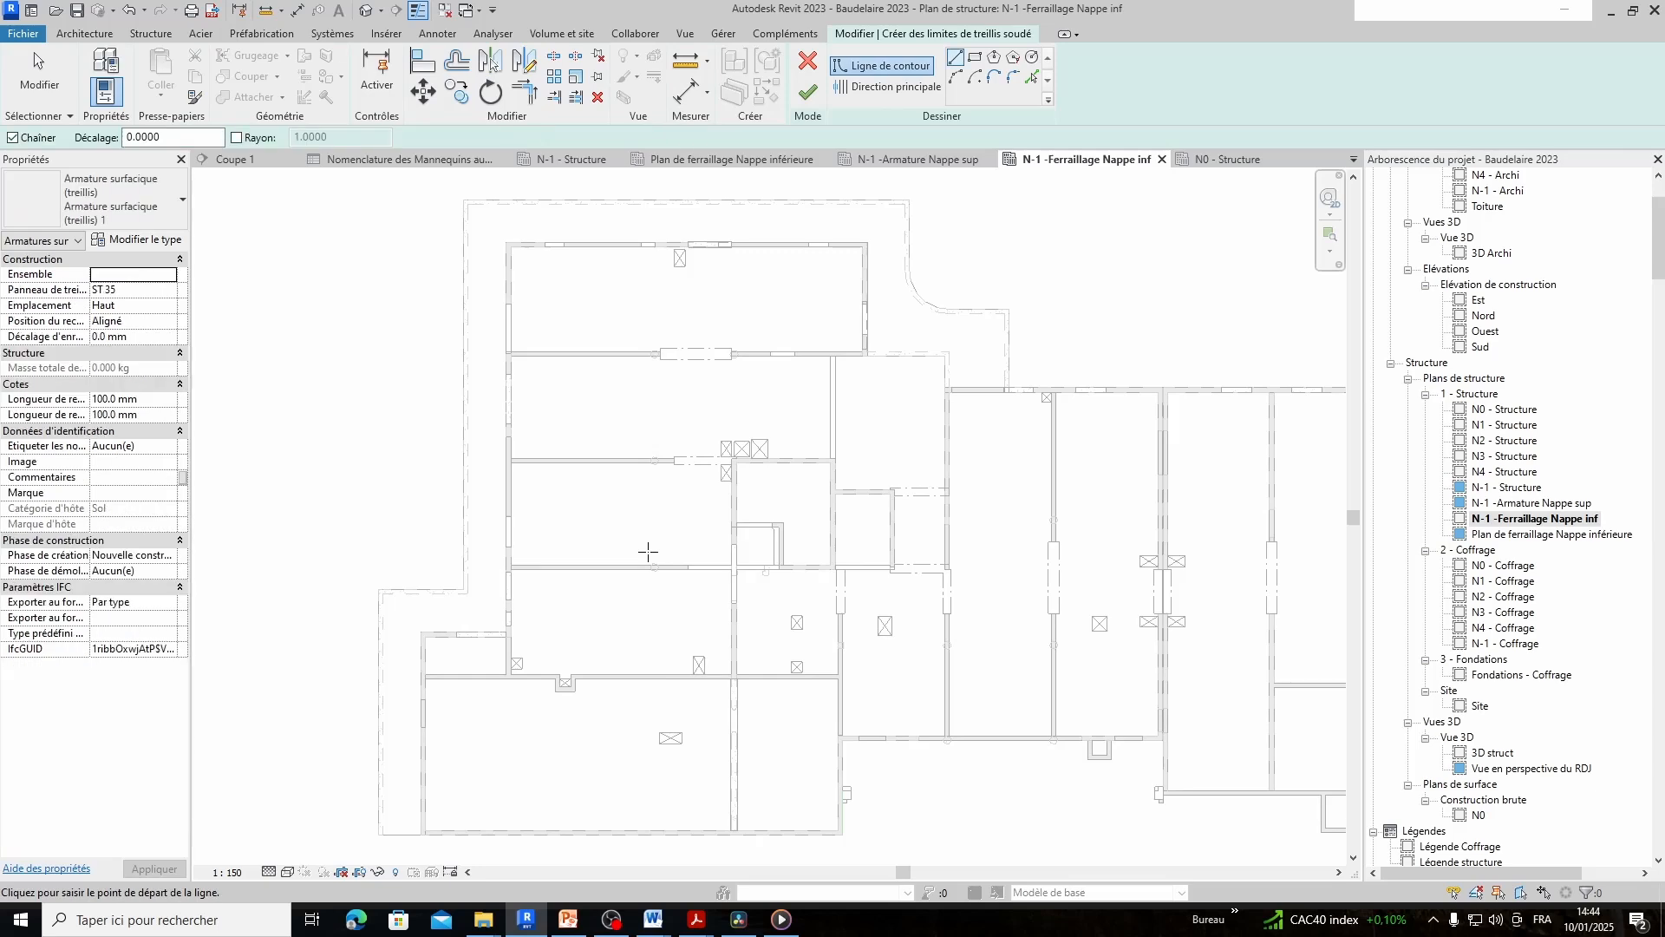
scroll(646, 468, "up", 2)
middle_click_drag(653, 482, 680, 587)
scroll(571, 492, "up", 2)
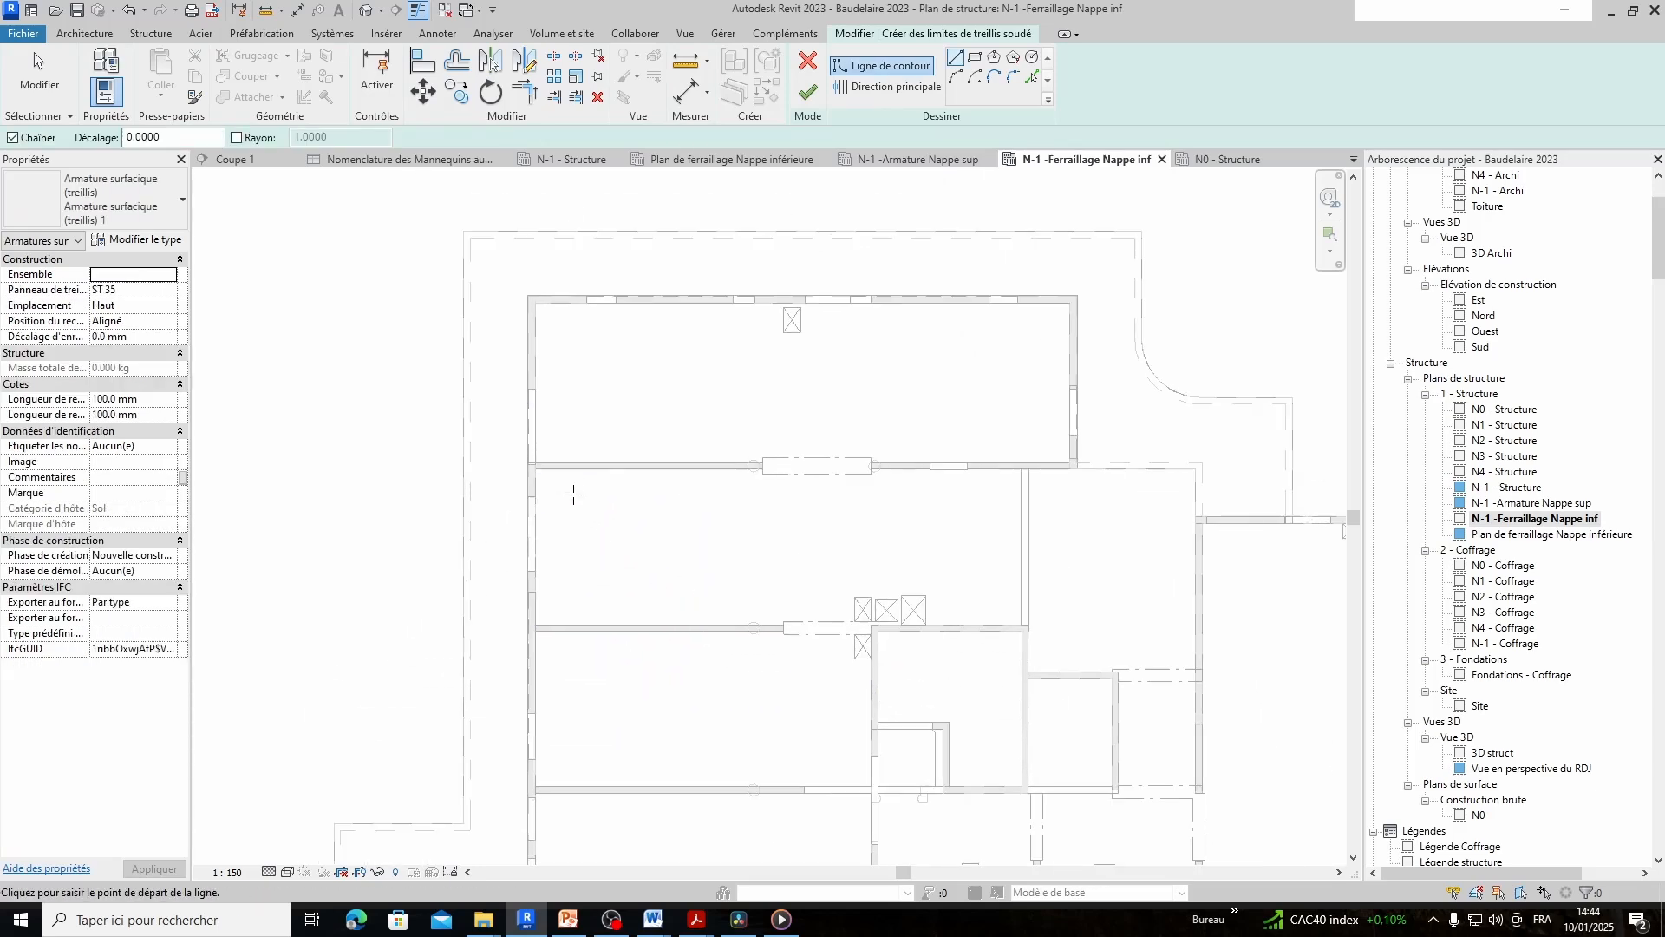
middle_click_drag(577, 527, 491, 502)
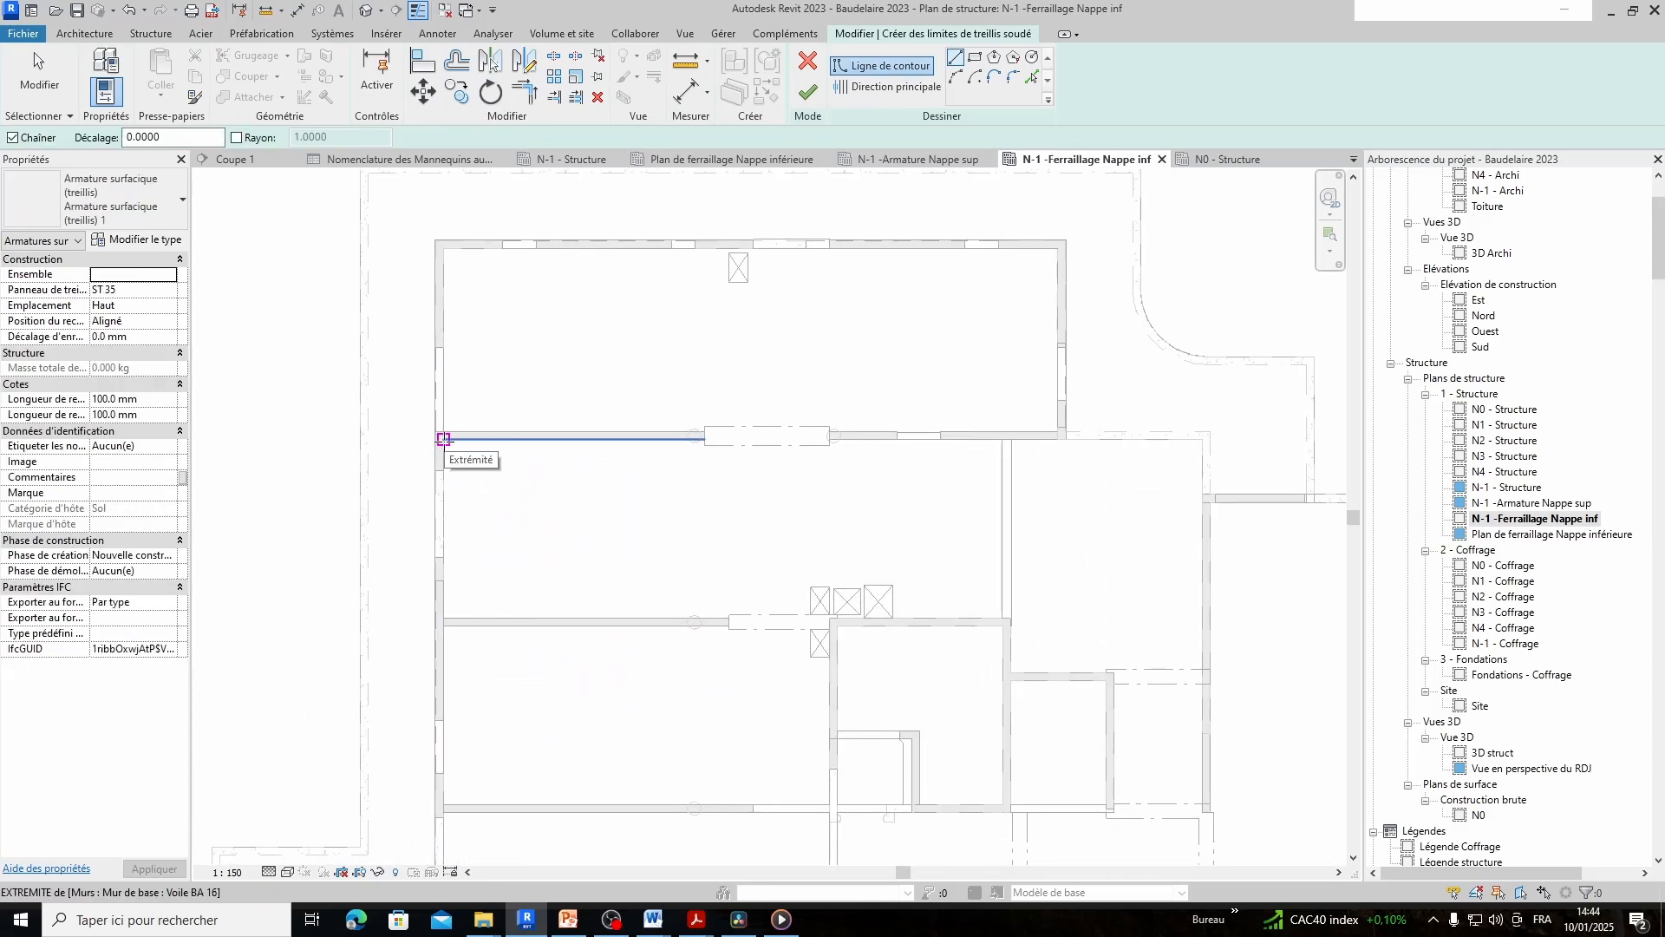
left_click(443, 439)
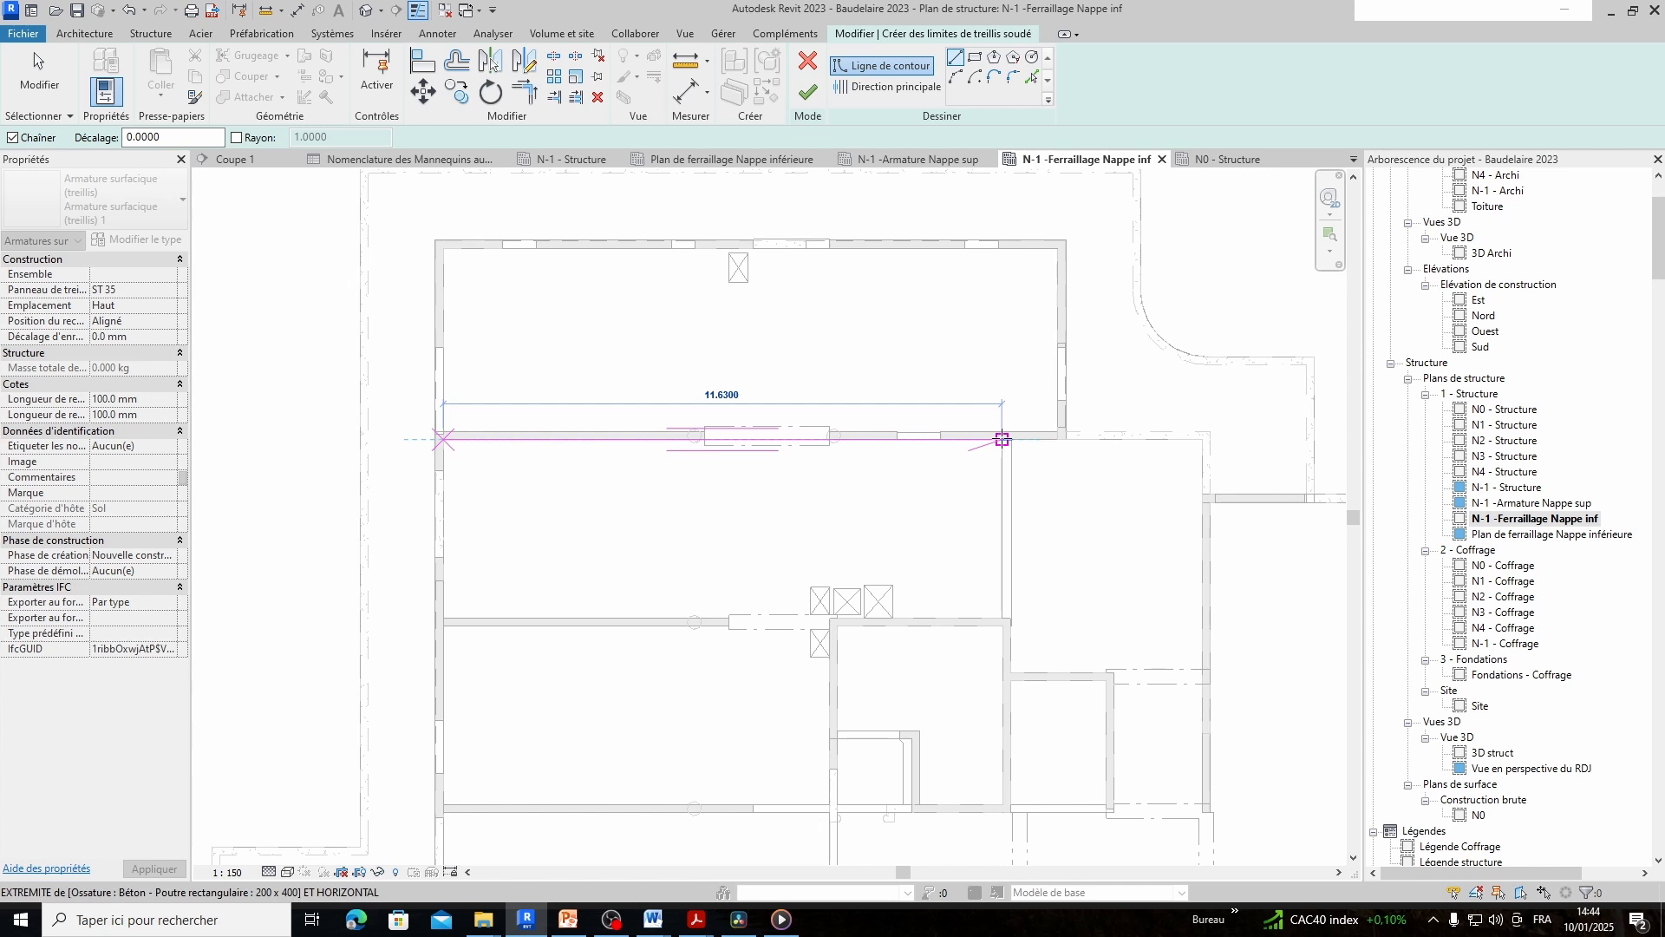
left_click(1003, 439)
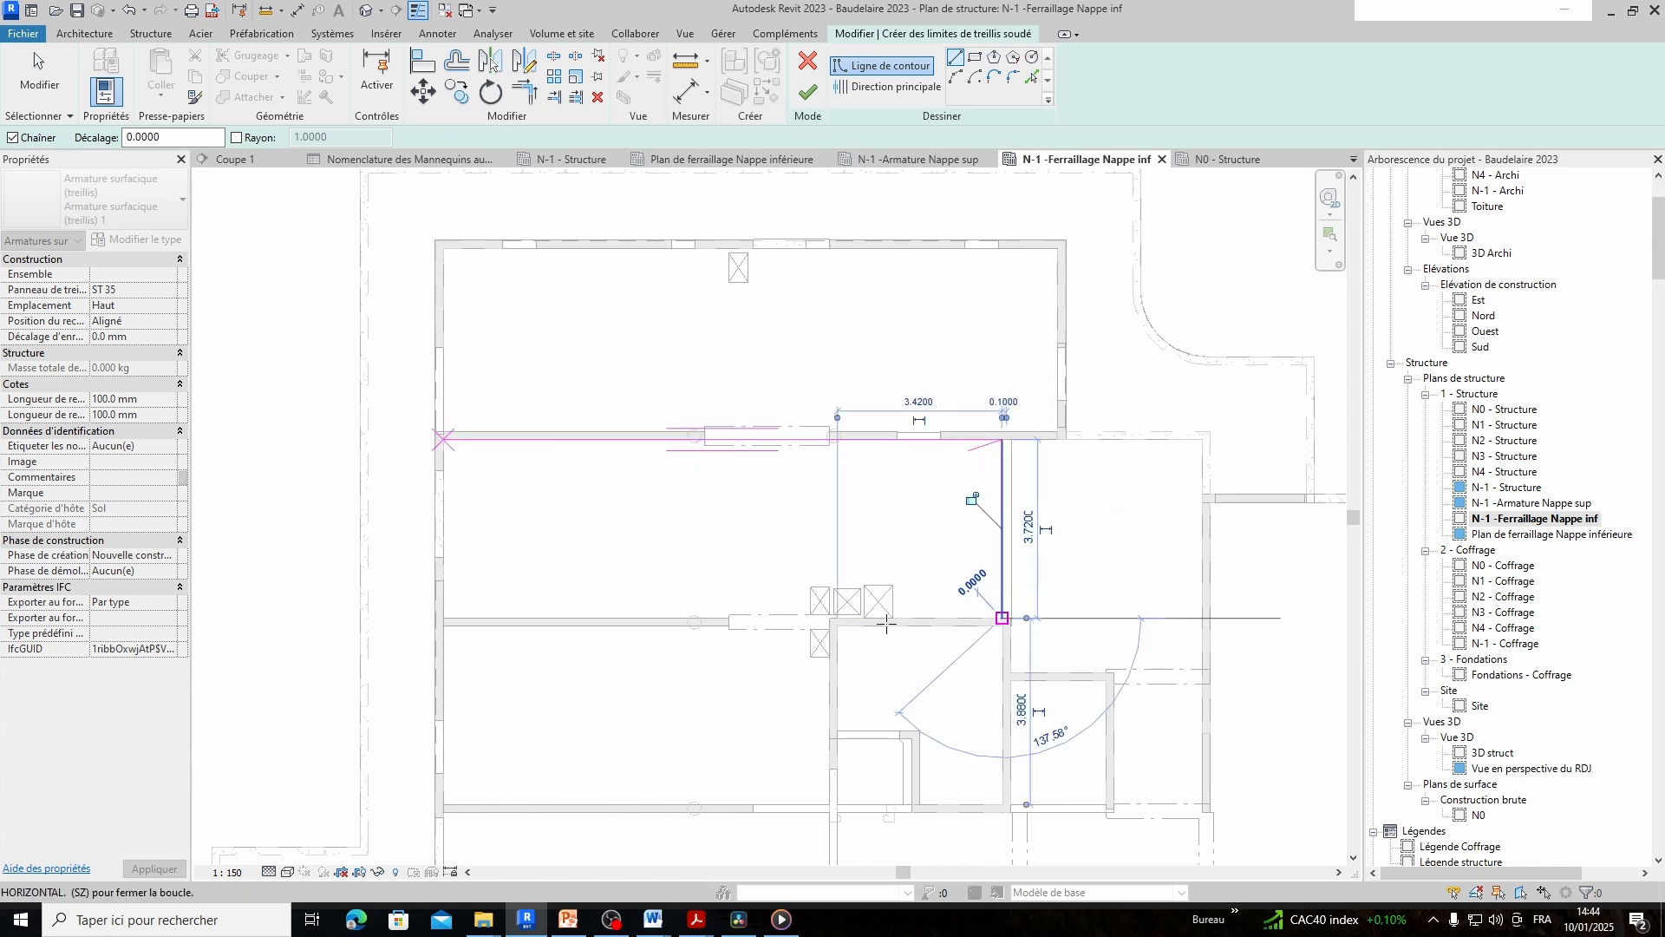
left_click(1004, 620)
left_click(444, 619)
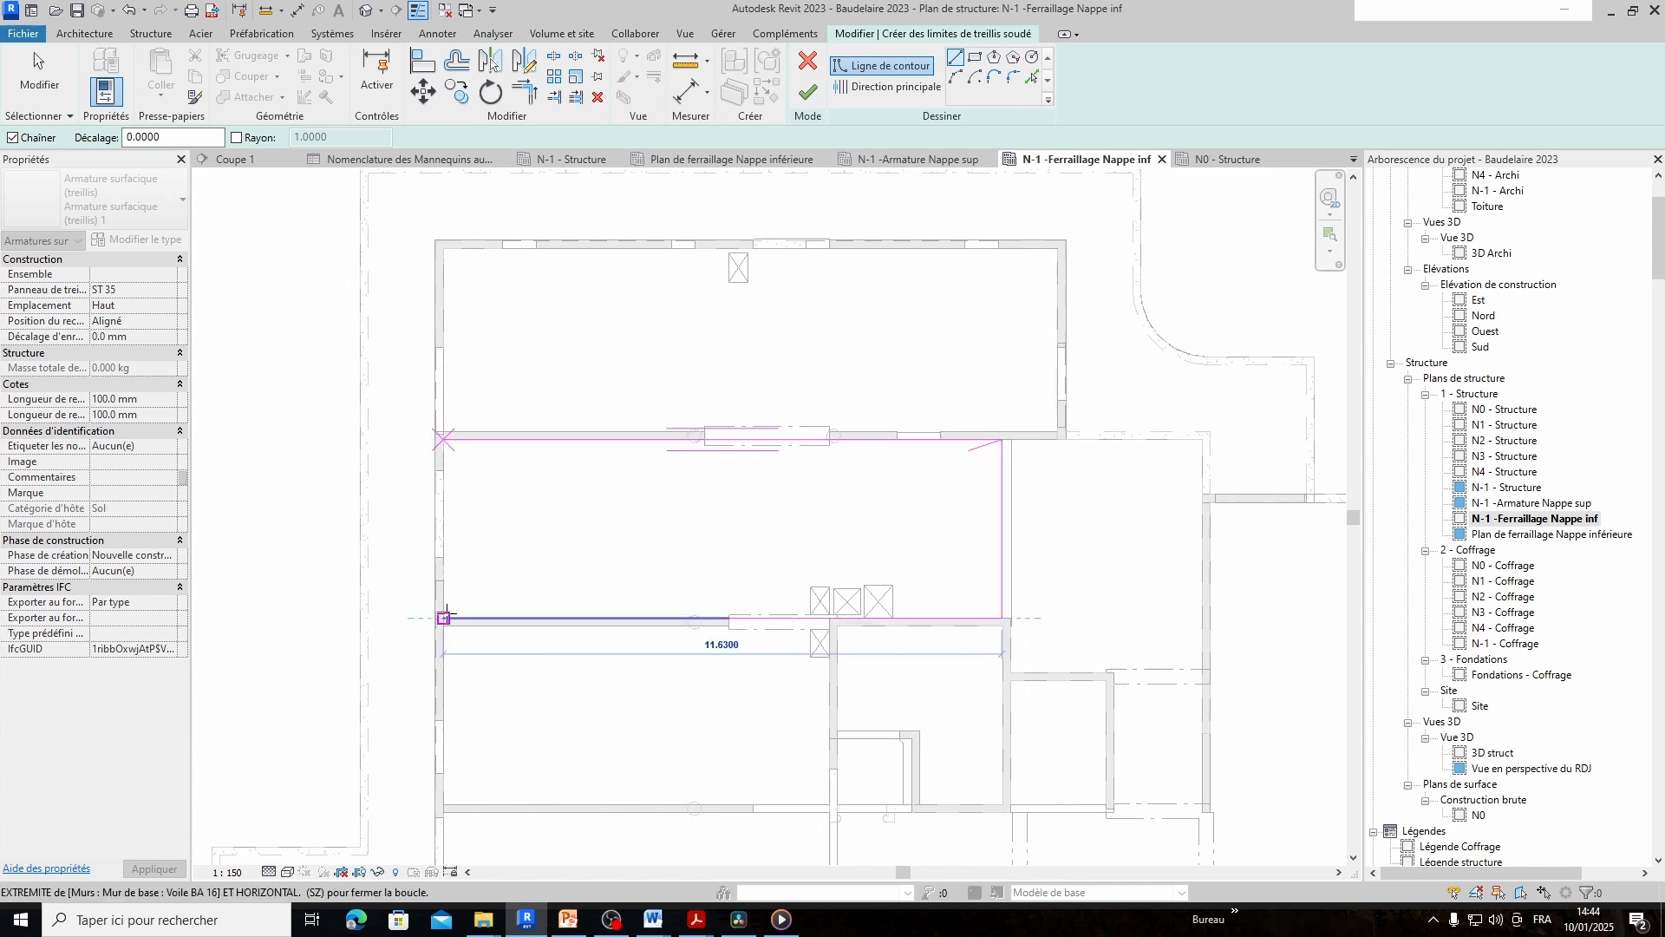
left_click(443, 442)
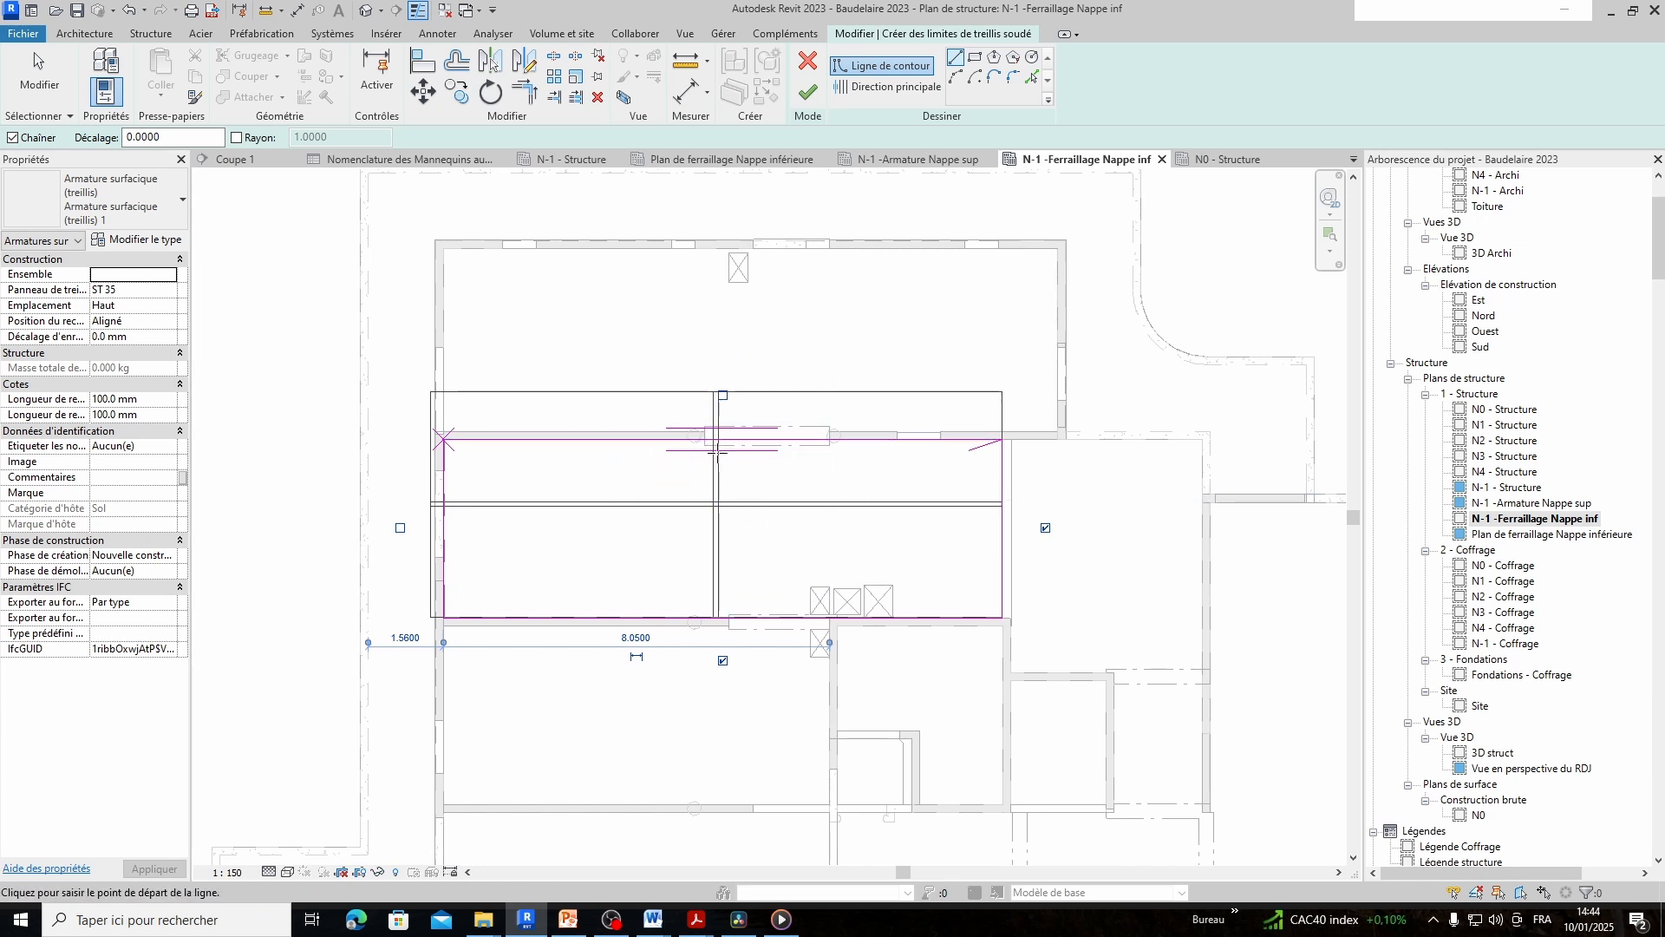
Align the fabric's major direction with the boundary's right short edge and set the fabric sheet to ST 25
left_click(872, 87)
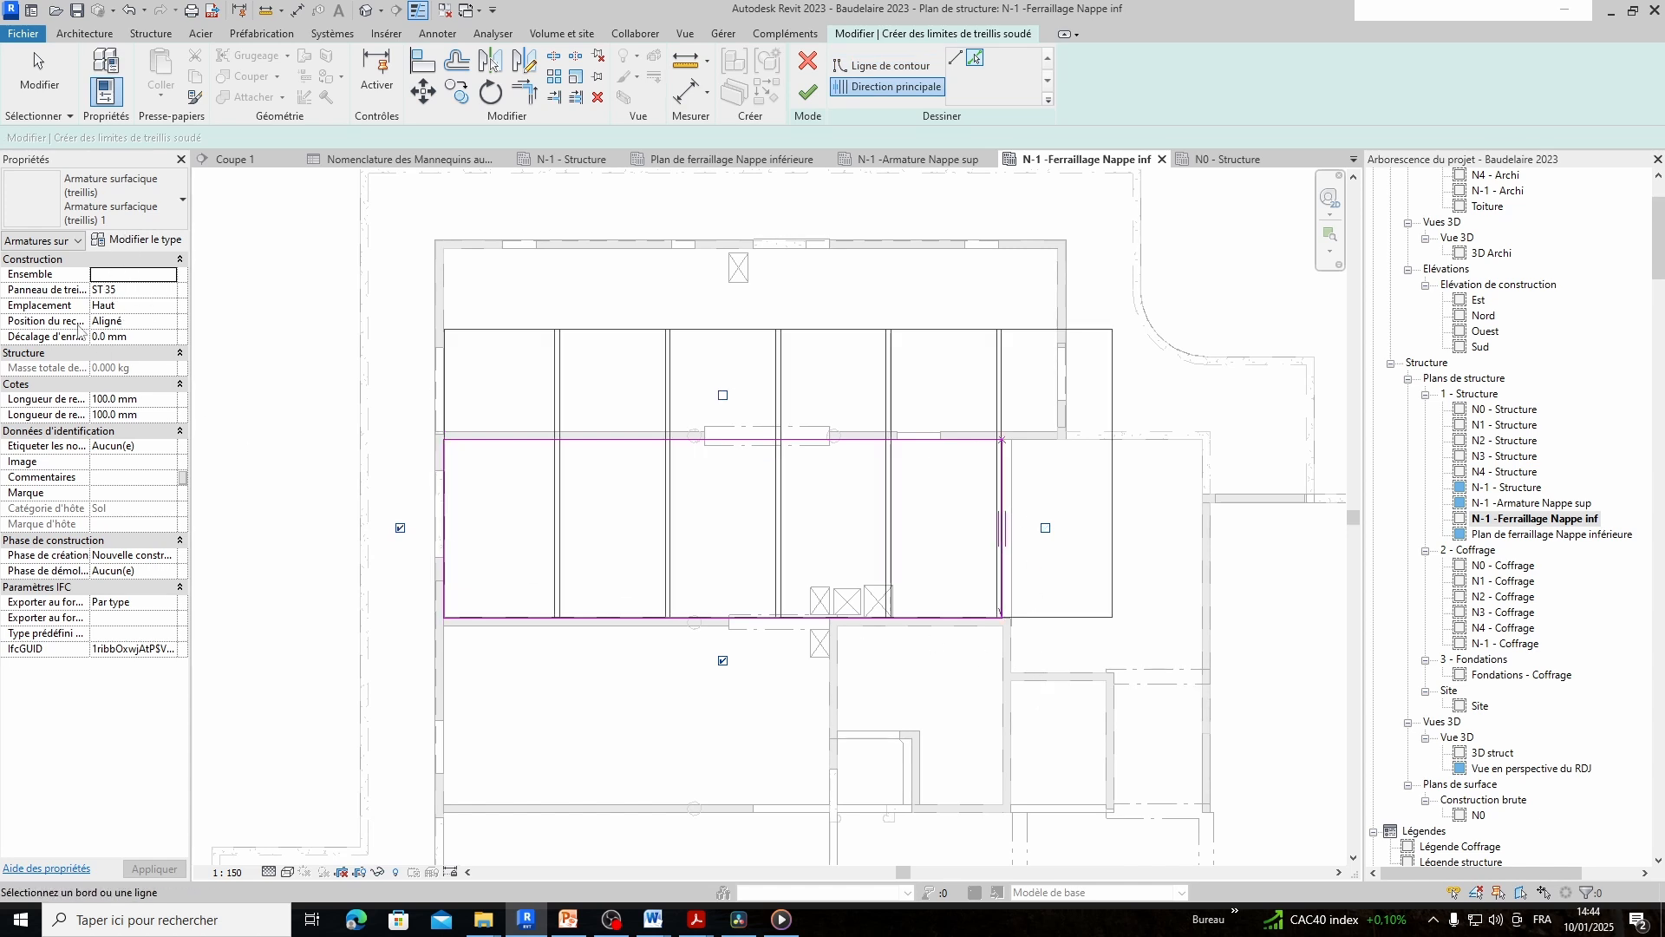
left_click(138, 291)
left_click(167, 292)
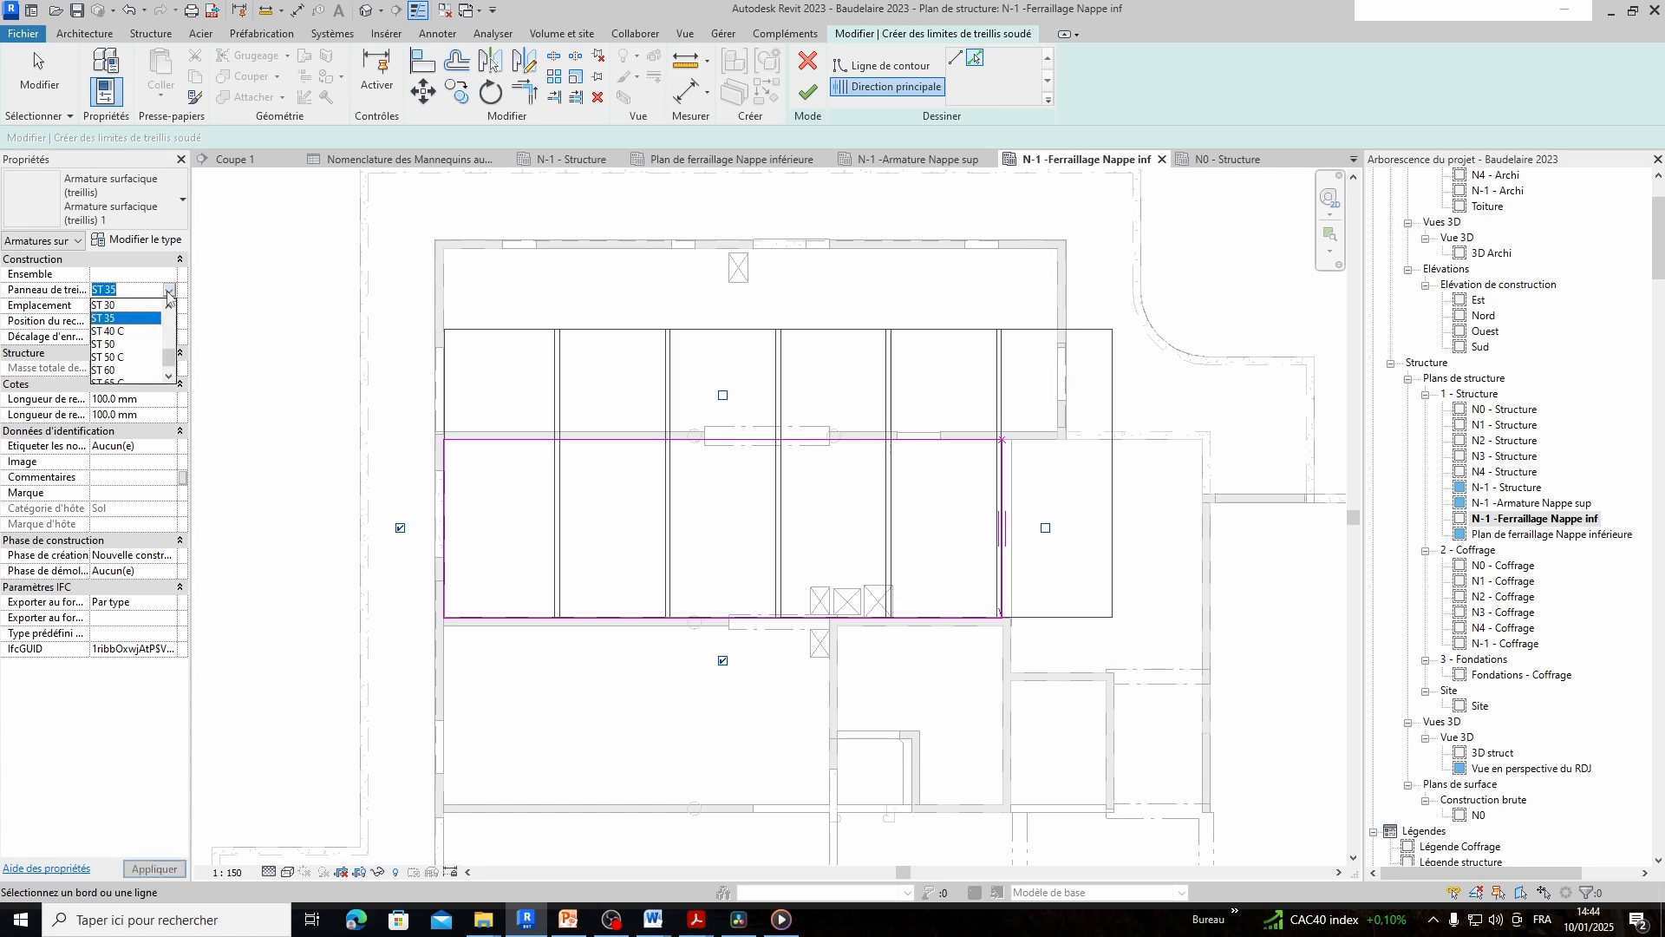
left_click(166, 291)
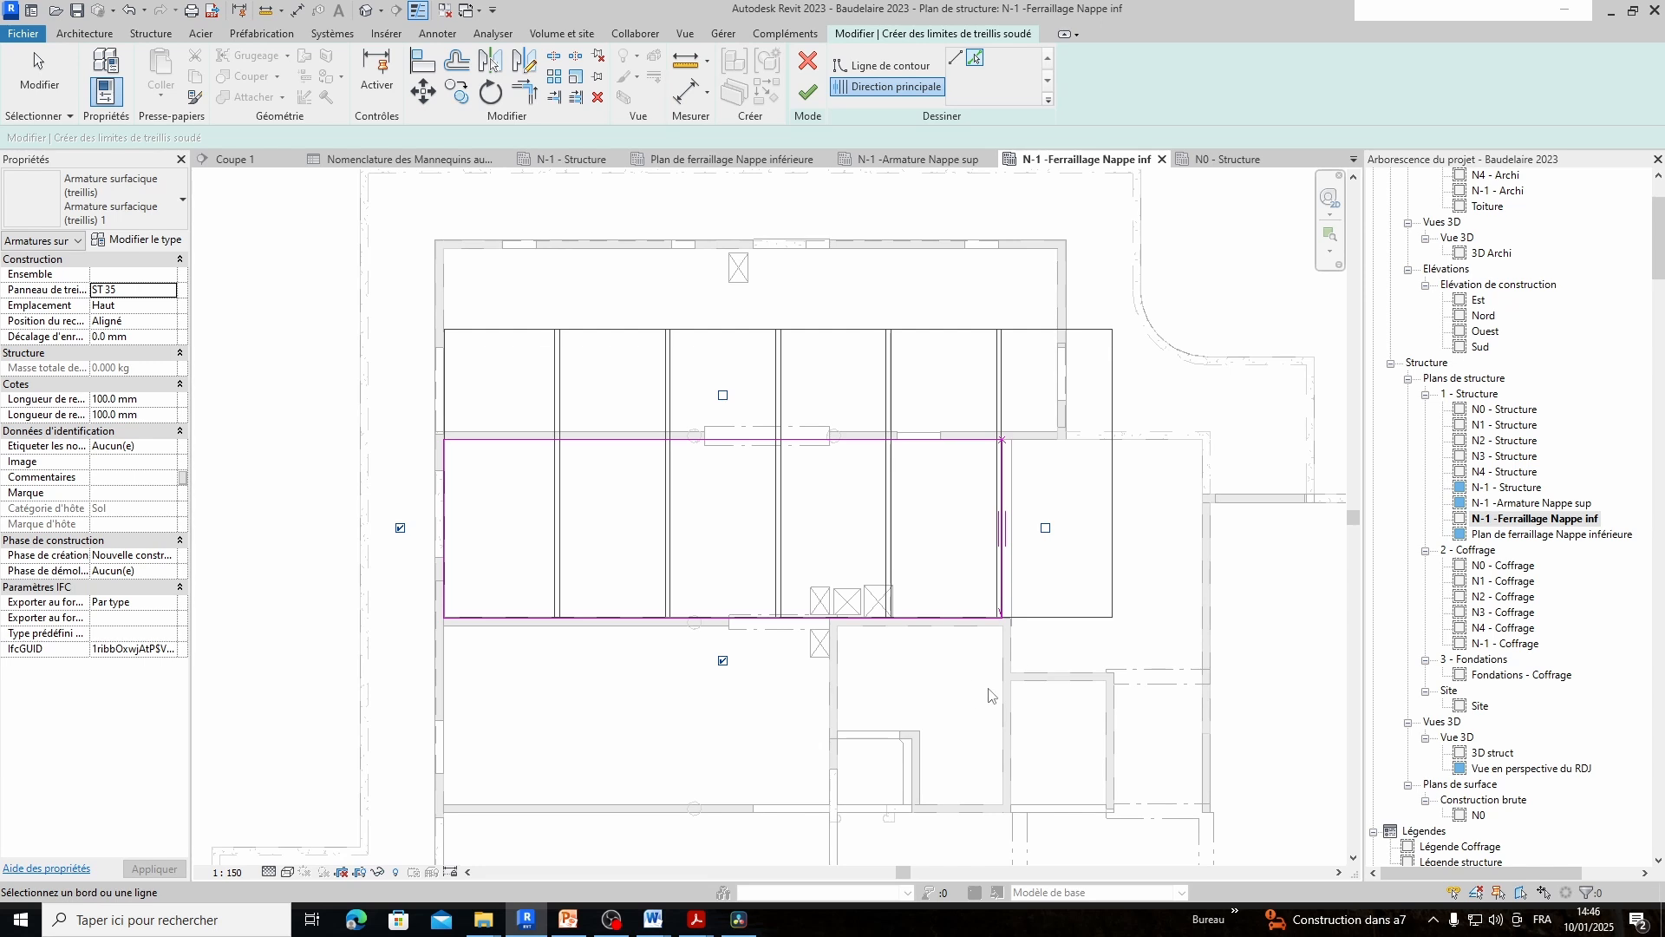
left_click(146, 292)
left_click(169, 291)
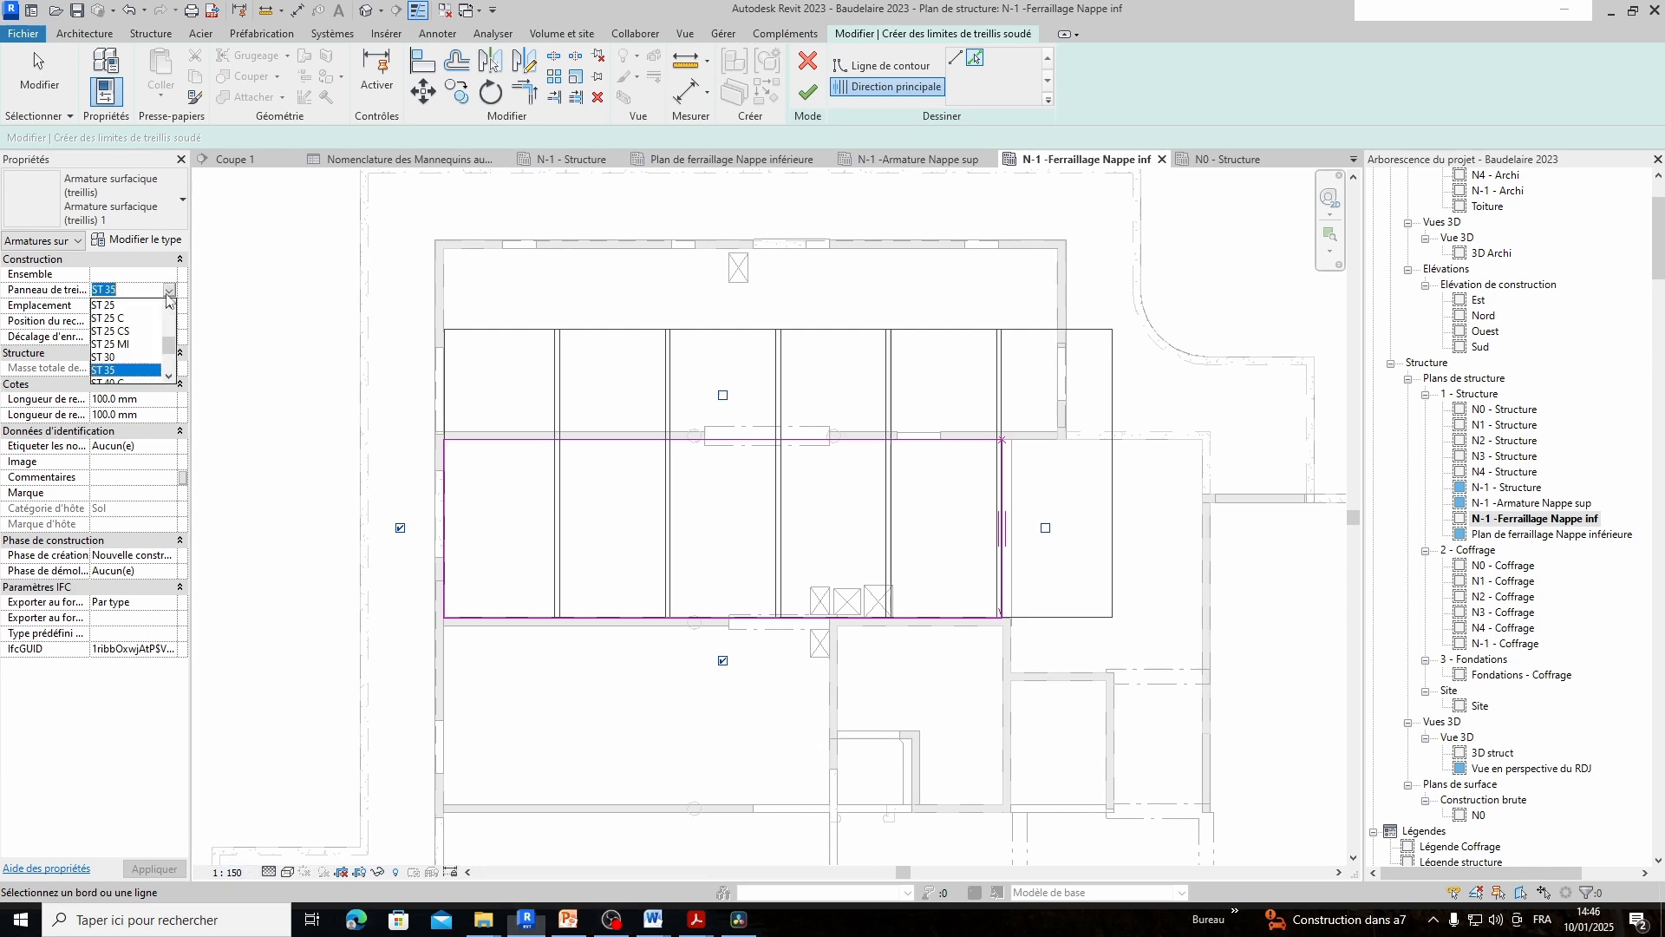
left_click(114, 307)
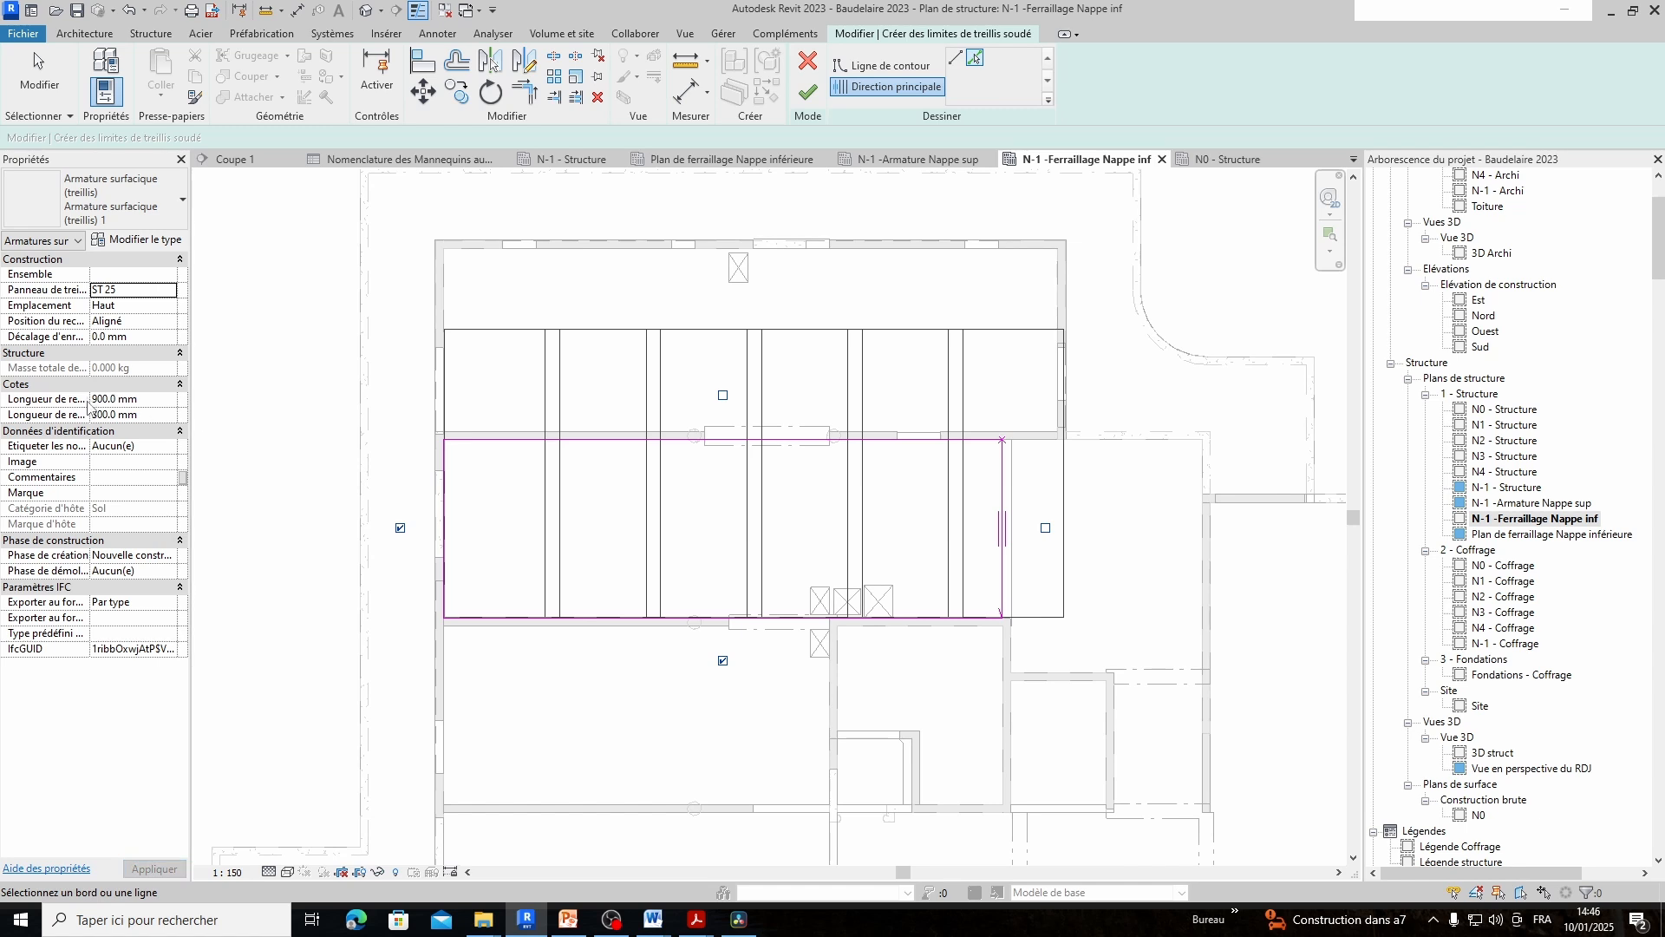
Set the fabric area's overlap length in the bearing direction (sens porteur) to 250 mm
left_click(106, 399)
left_click_drag(142, 399, 90, 404)
key("BackSpace")
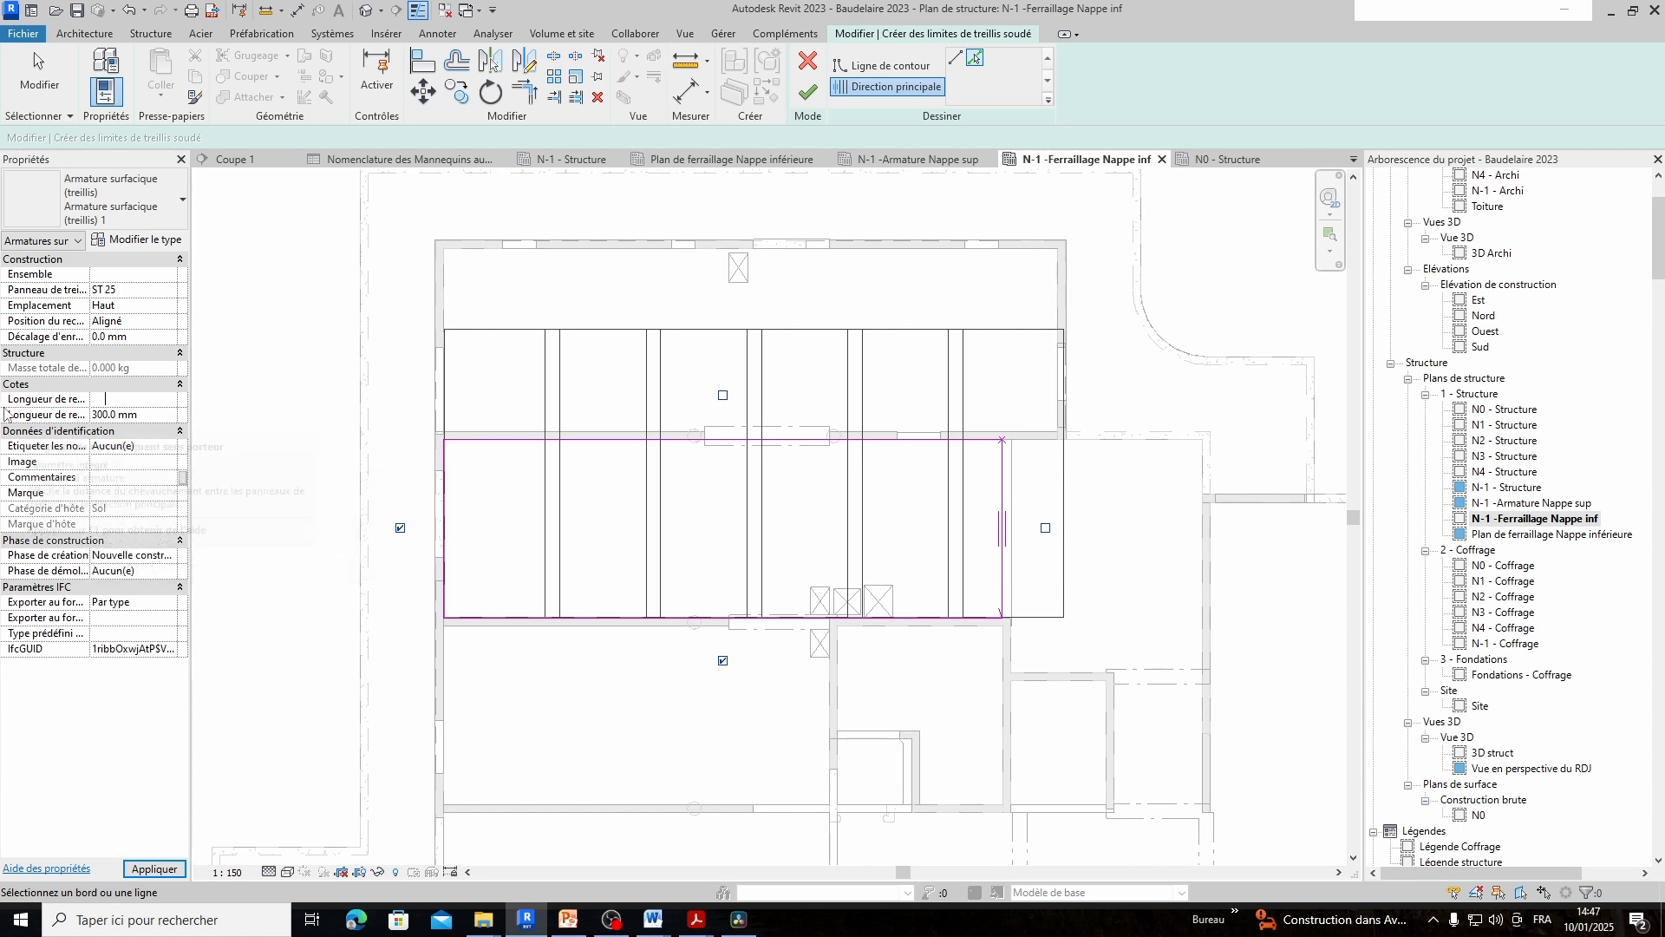
left_click(3, 327)
left_click(937, 469)
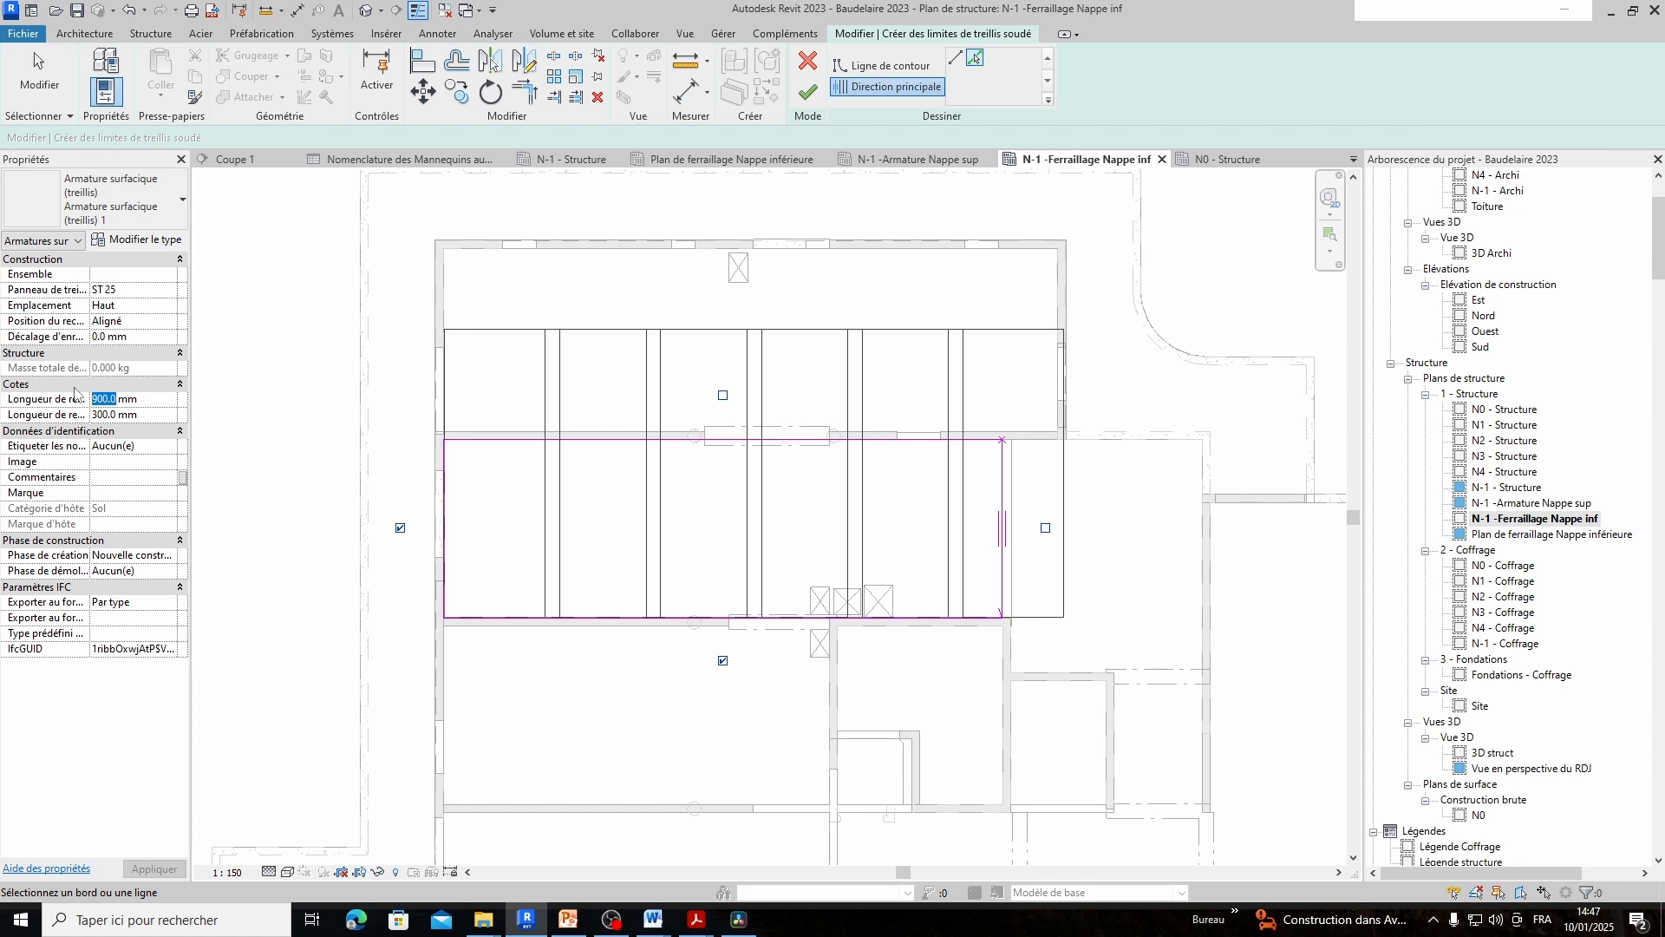
type("250")
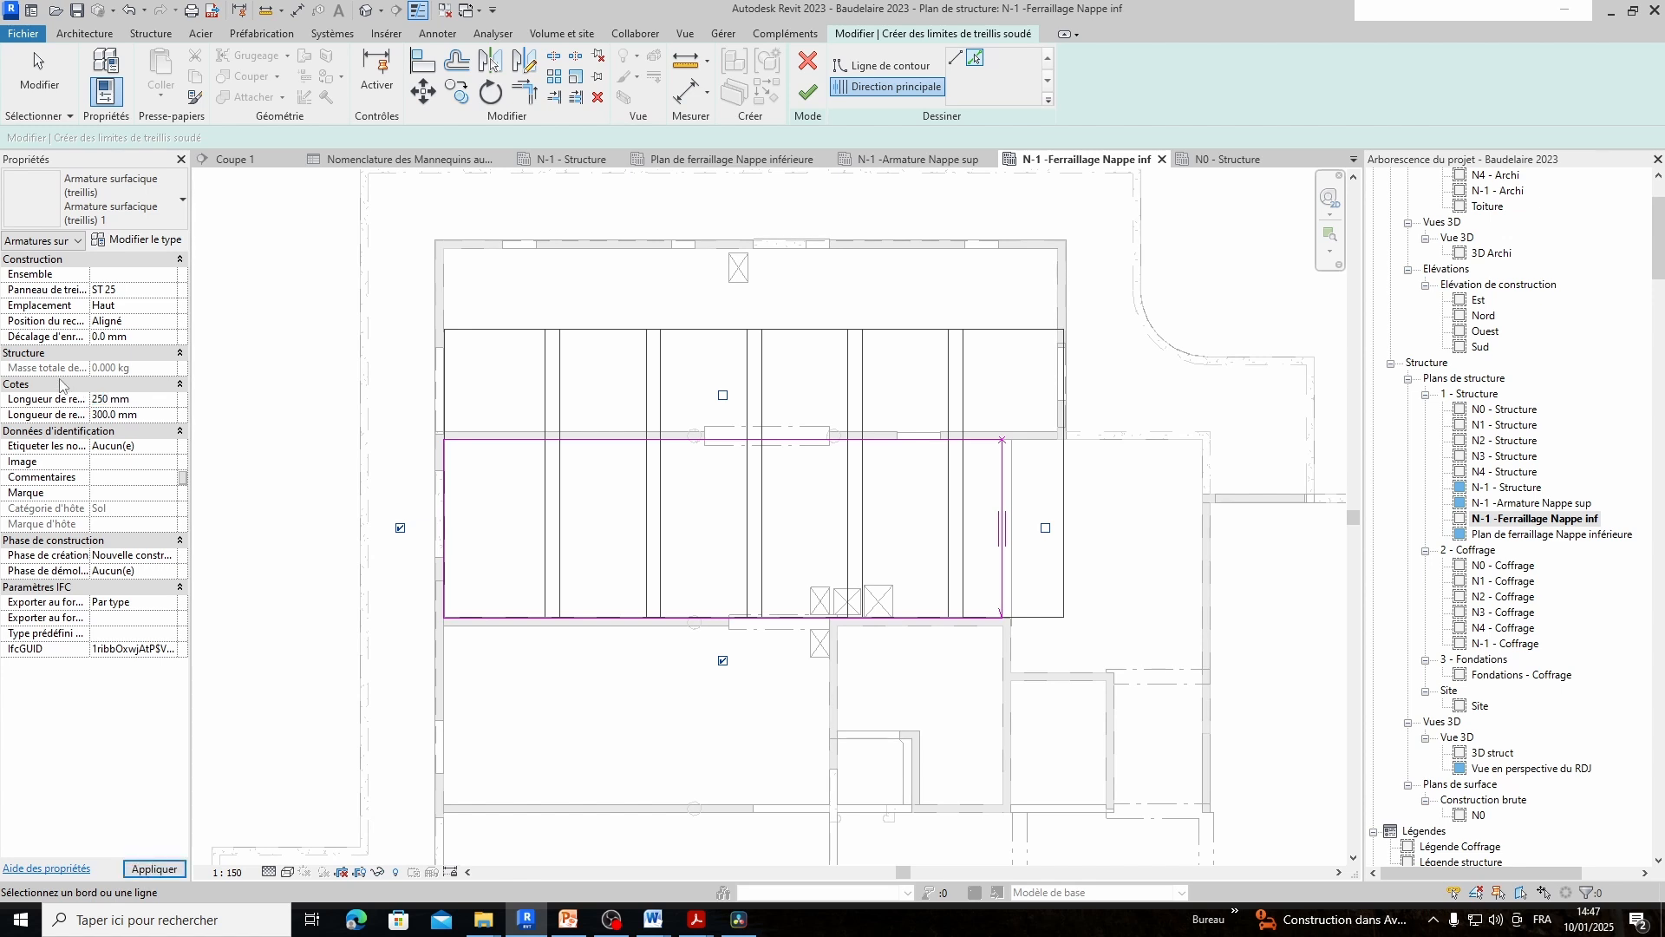
key("Tab")
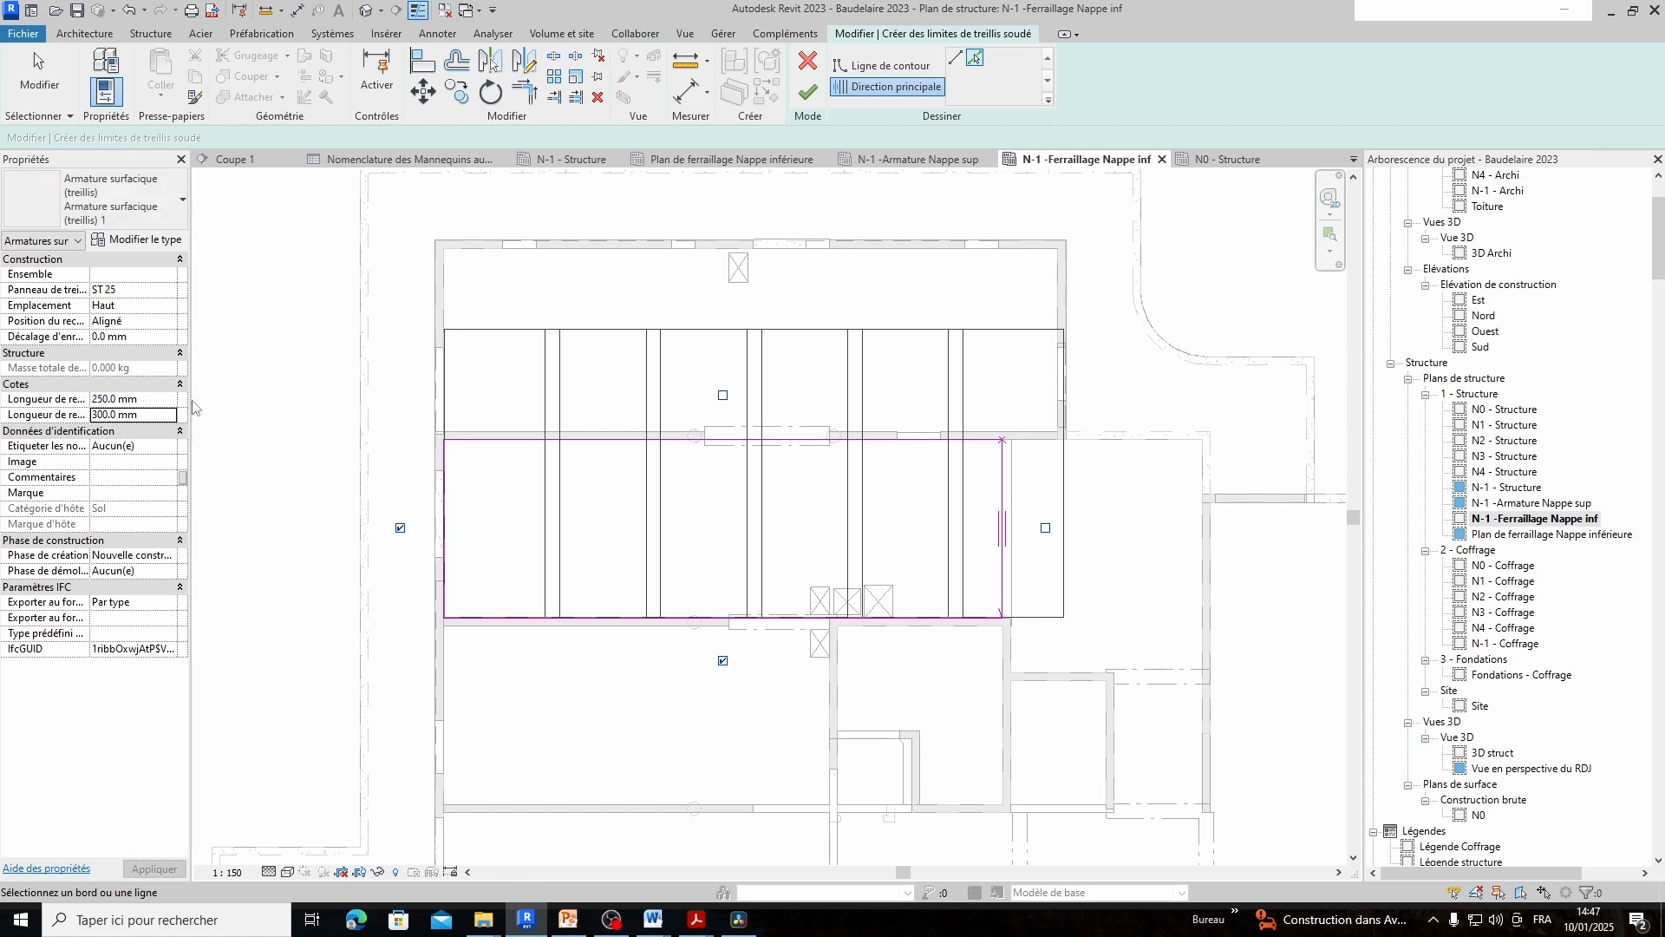
Widen the Properties palette and set the overlap length in the distribution direction (sens répartition) to 250 mm
left_click_drag(191, 400, 526, 387)
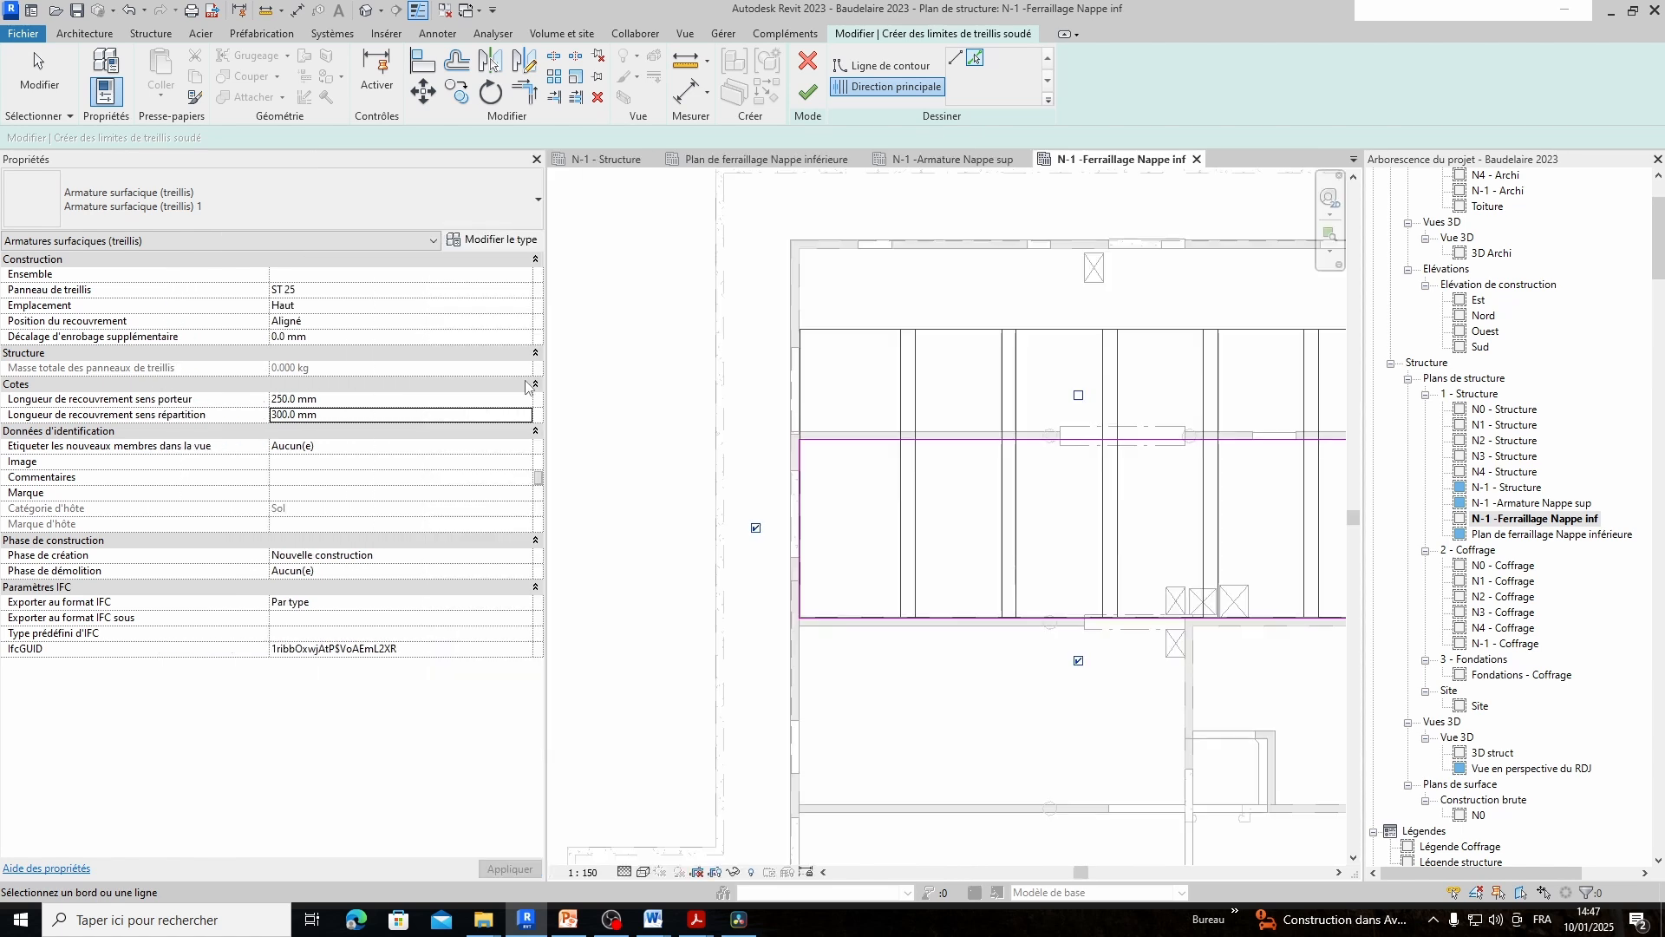
left_click(283, 415)
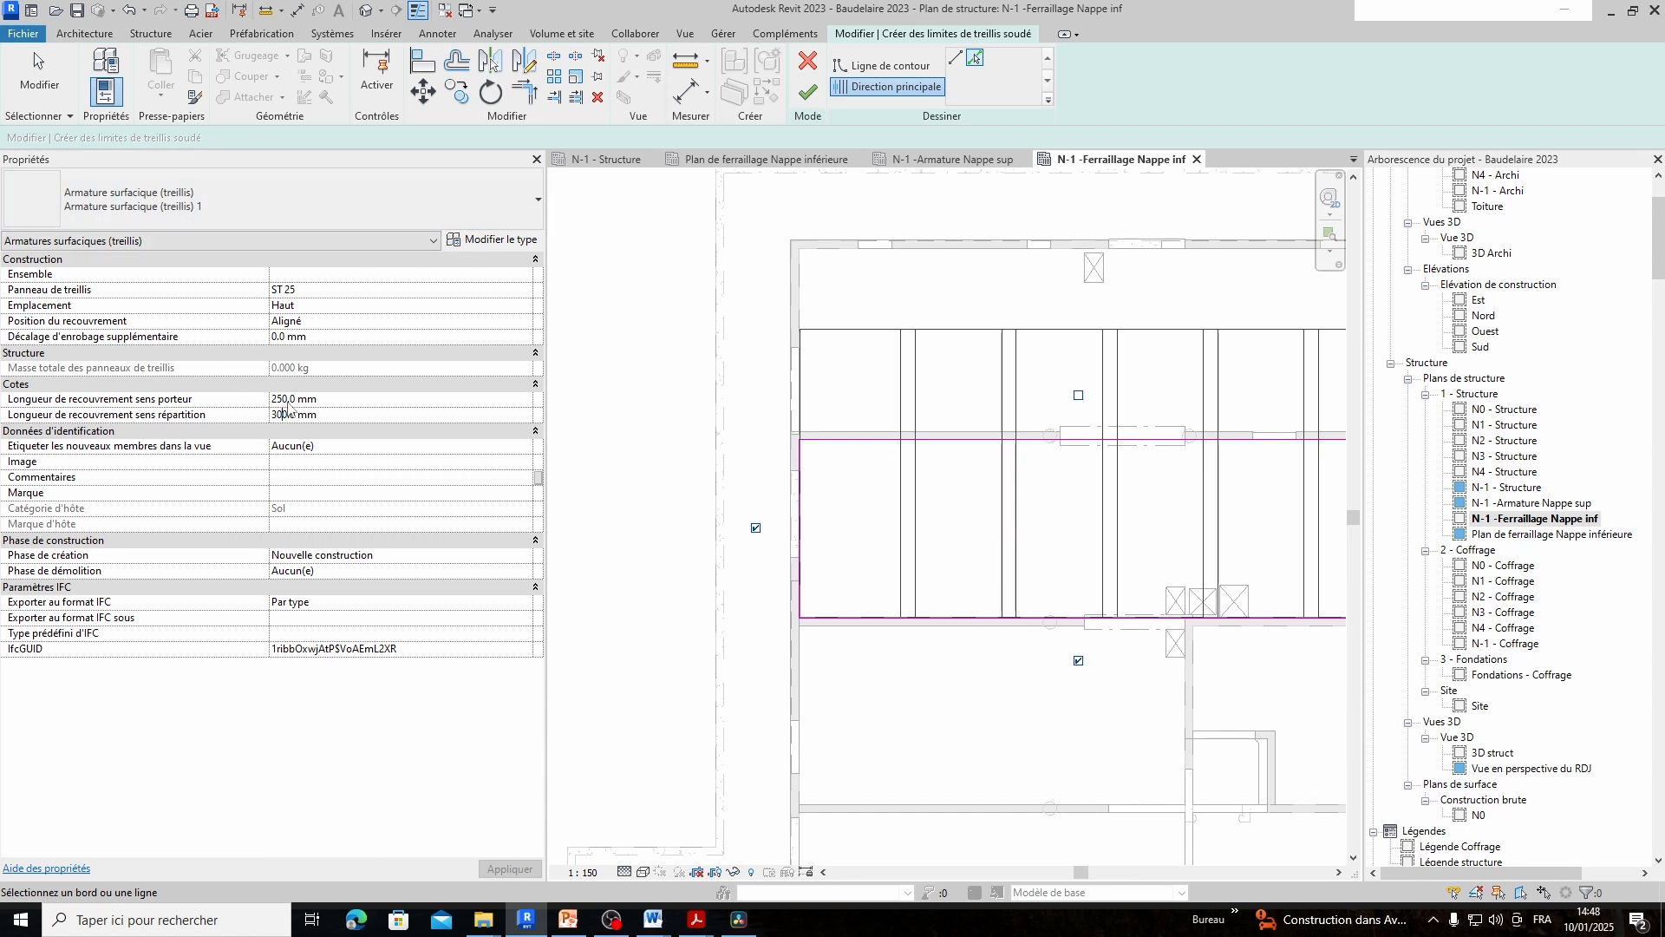
left_click_drag(297, 415, 234, 411)
type("250")
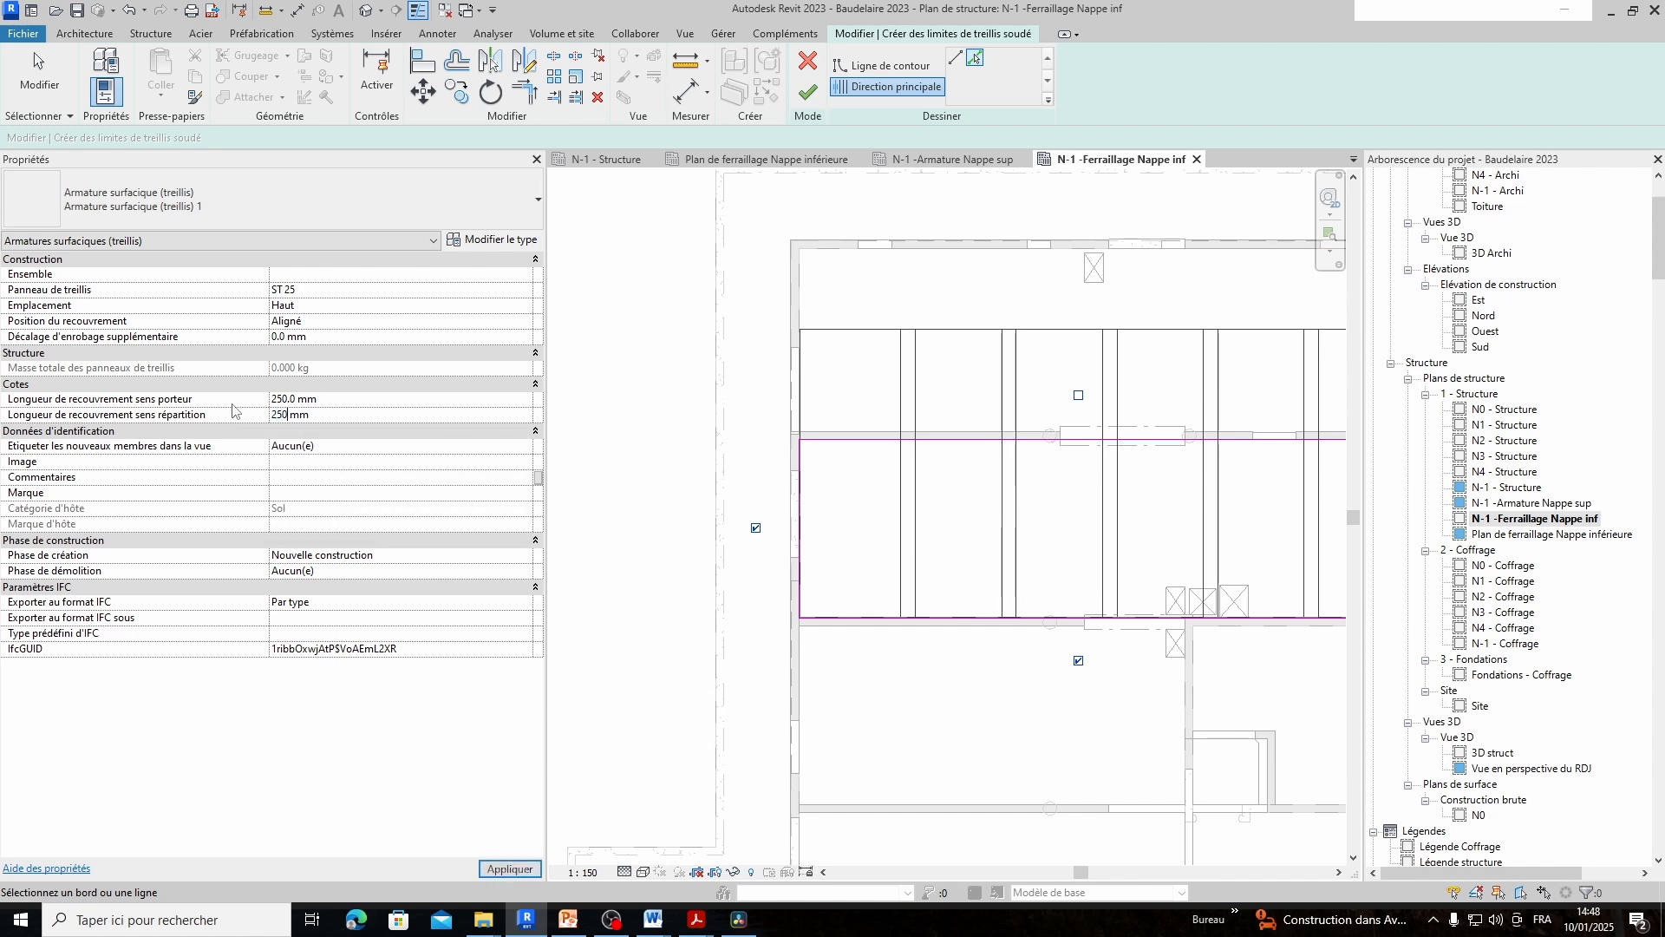
key("Return")
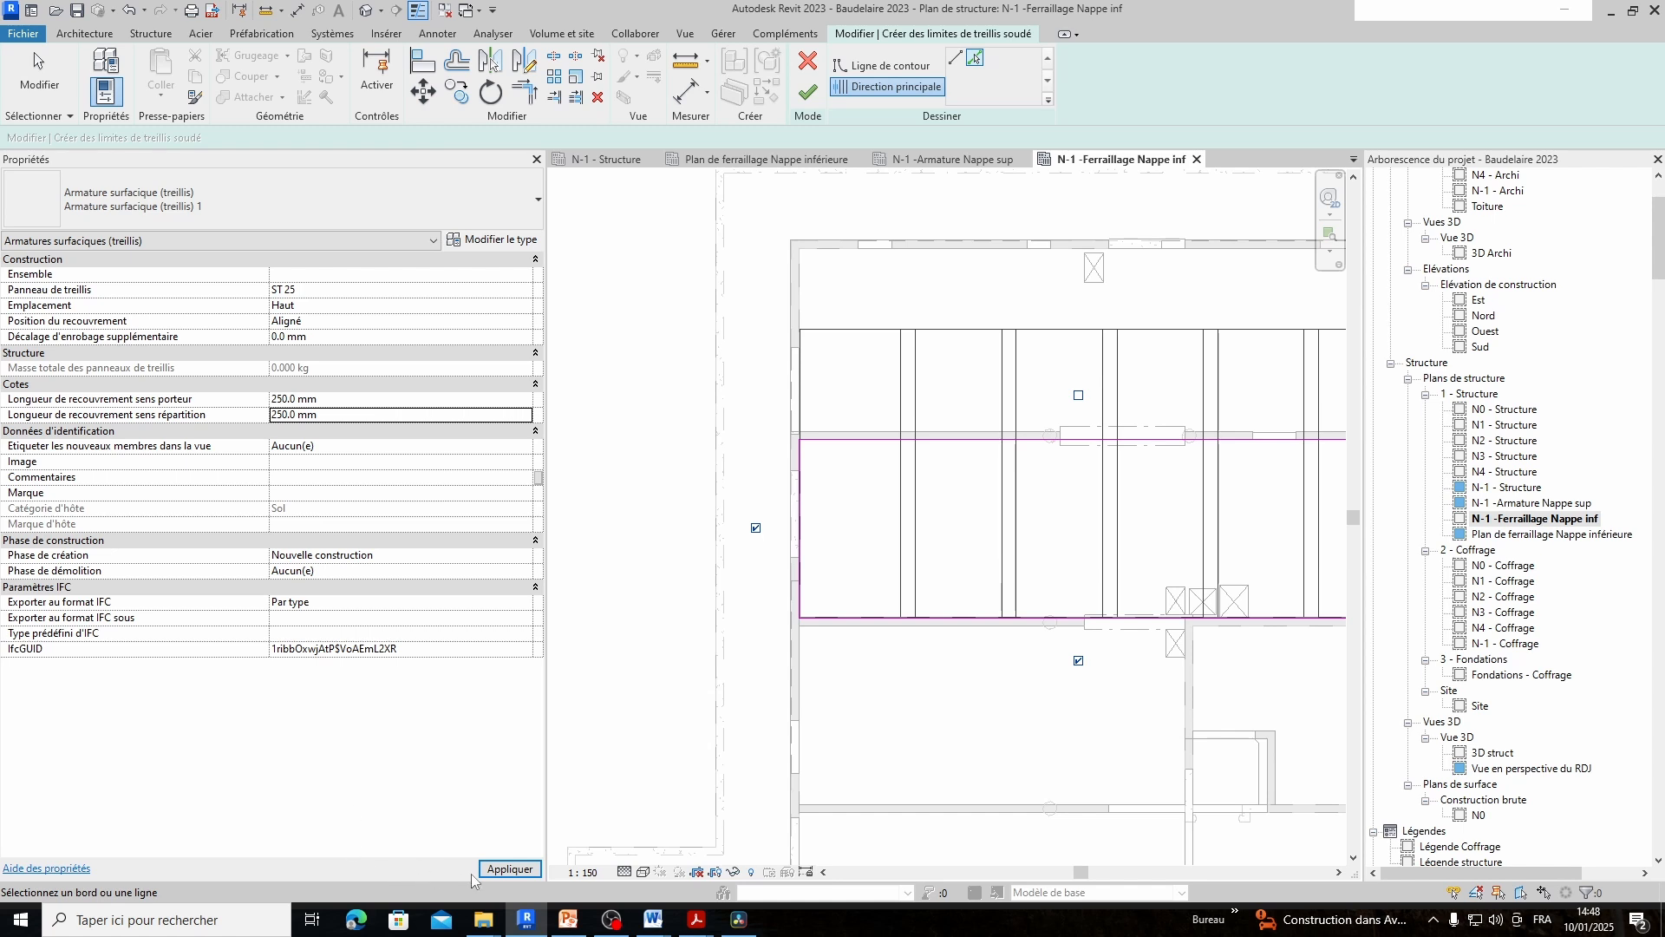
left_click(509, 868)
Try aligning the fabric sheets with the boundary's right edge, and return the alignment to the left edge only
middle_click_drag(1146, 611, 952, 590)
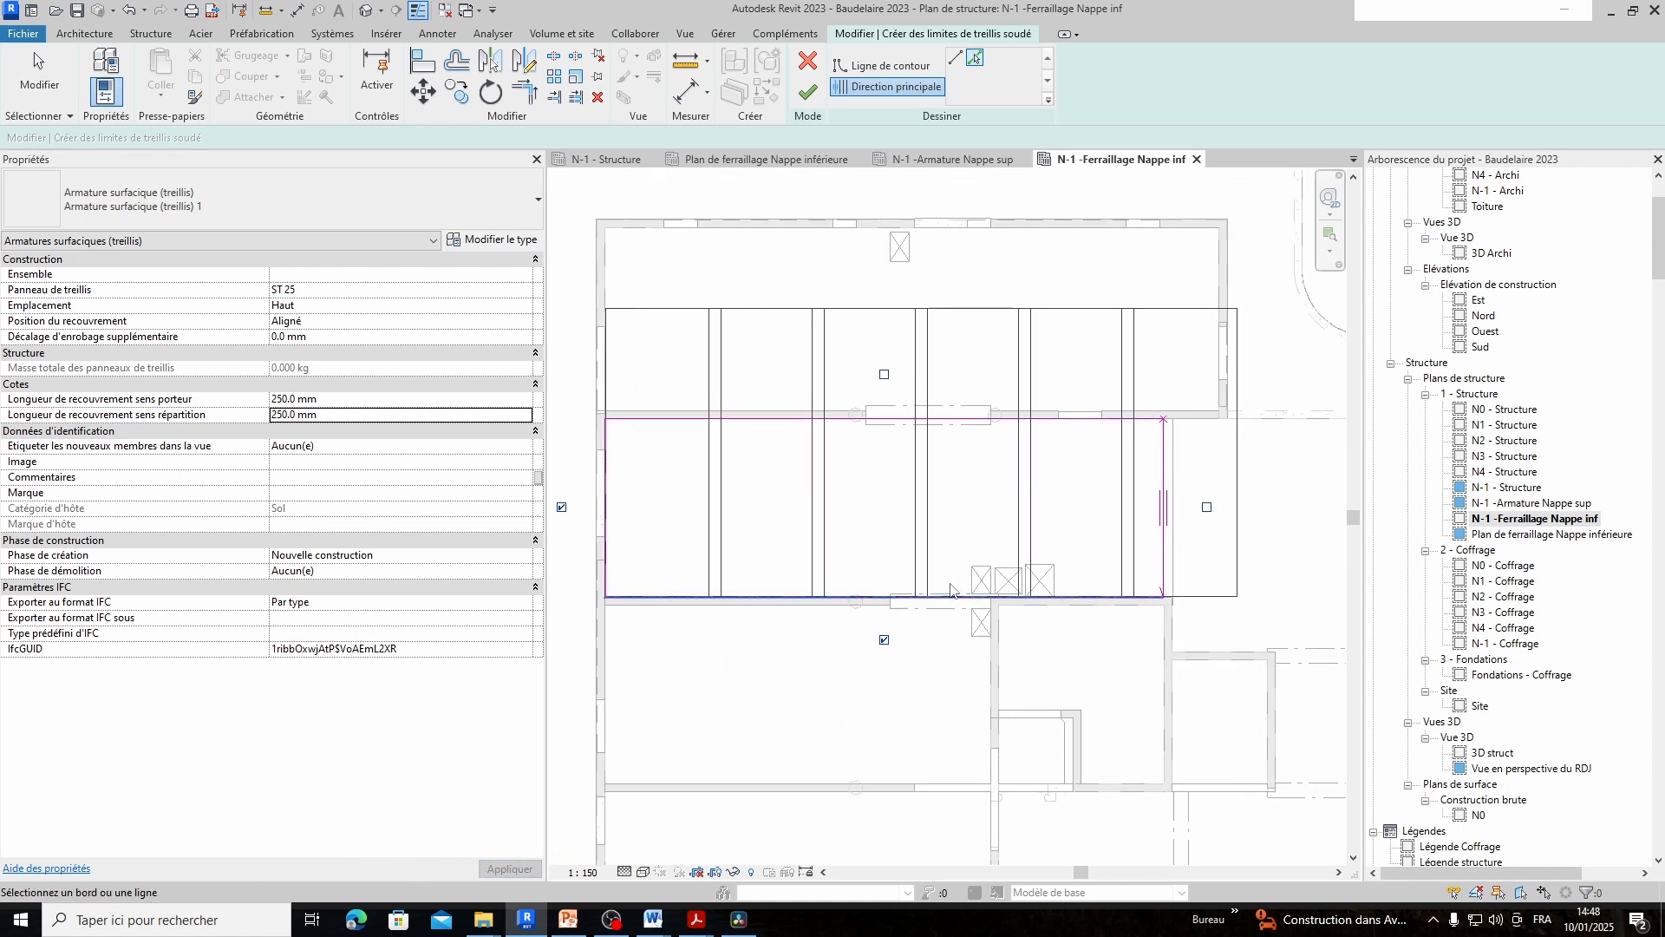
middle_click_drag(977, 716, 1025, 759)
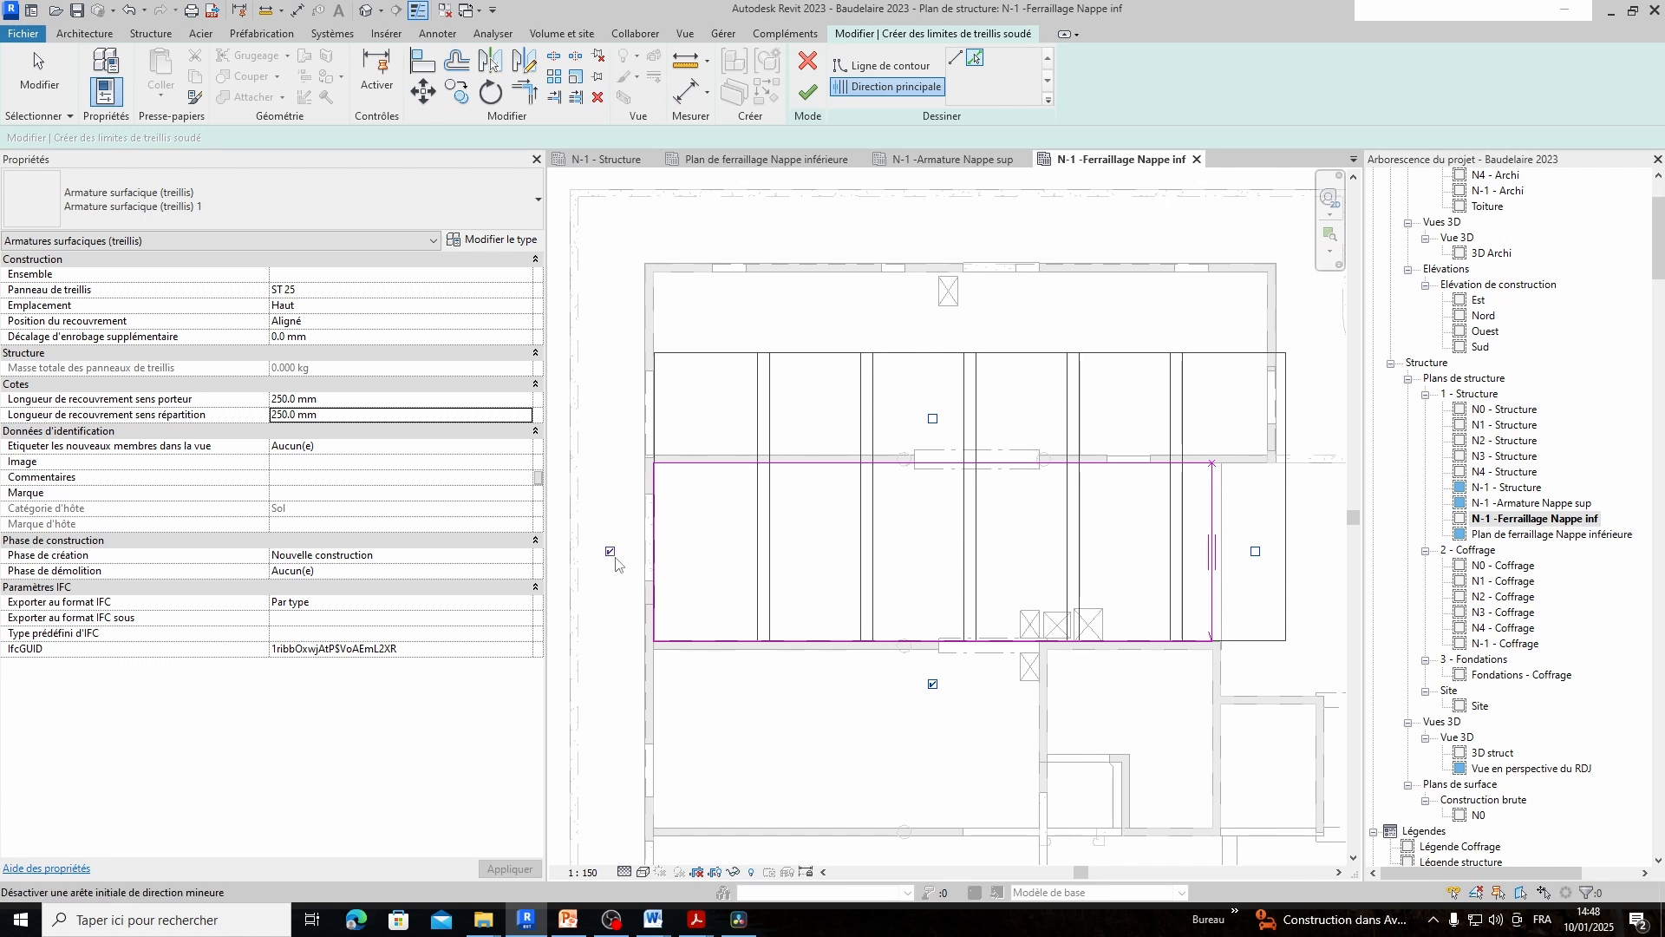
left_click(1255, 551)
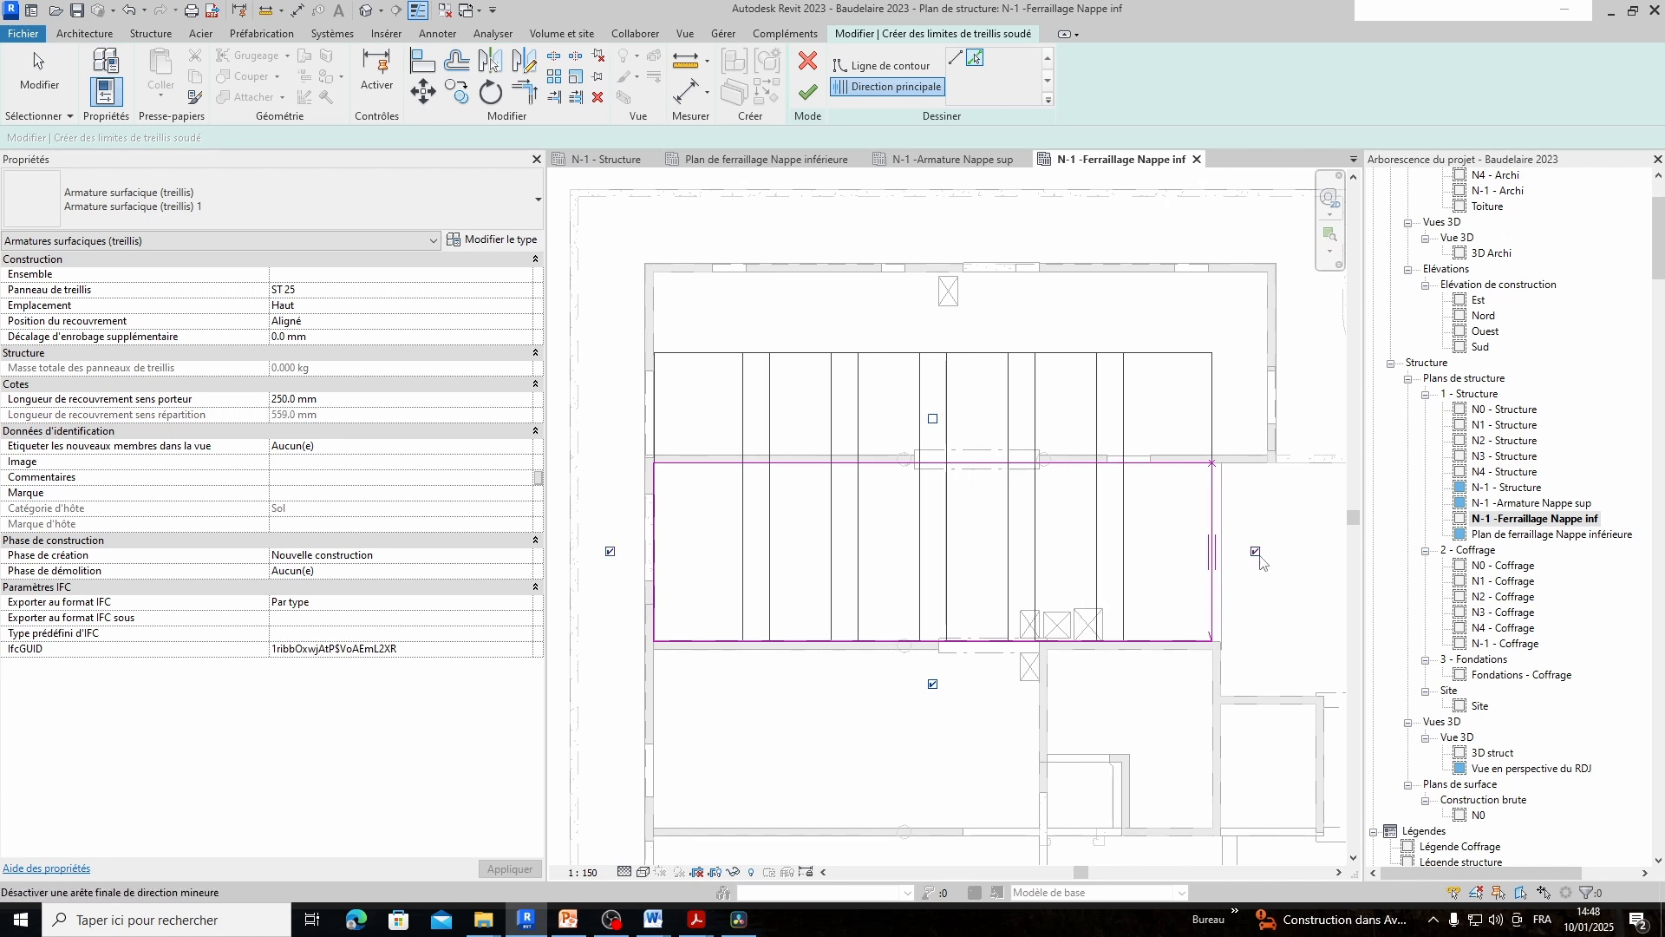
left_click(611, 552)
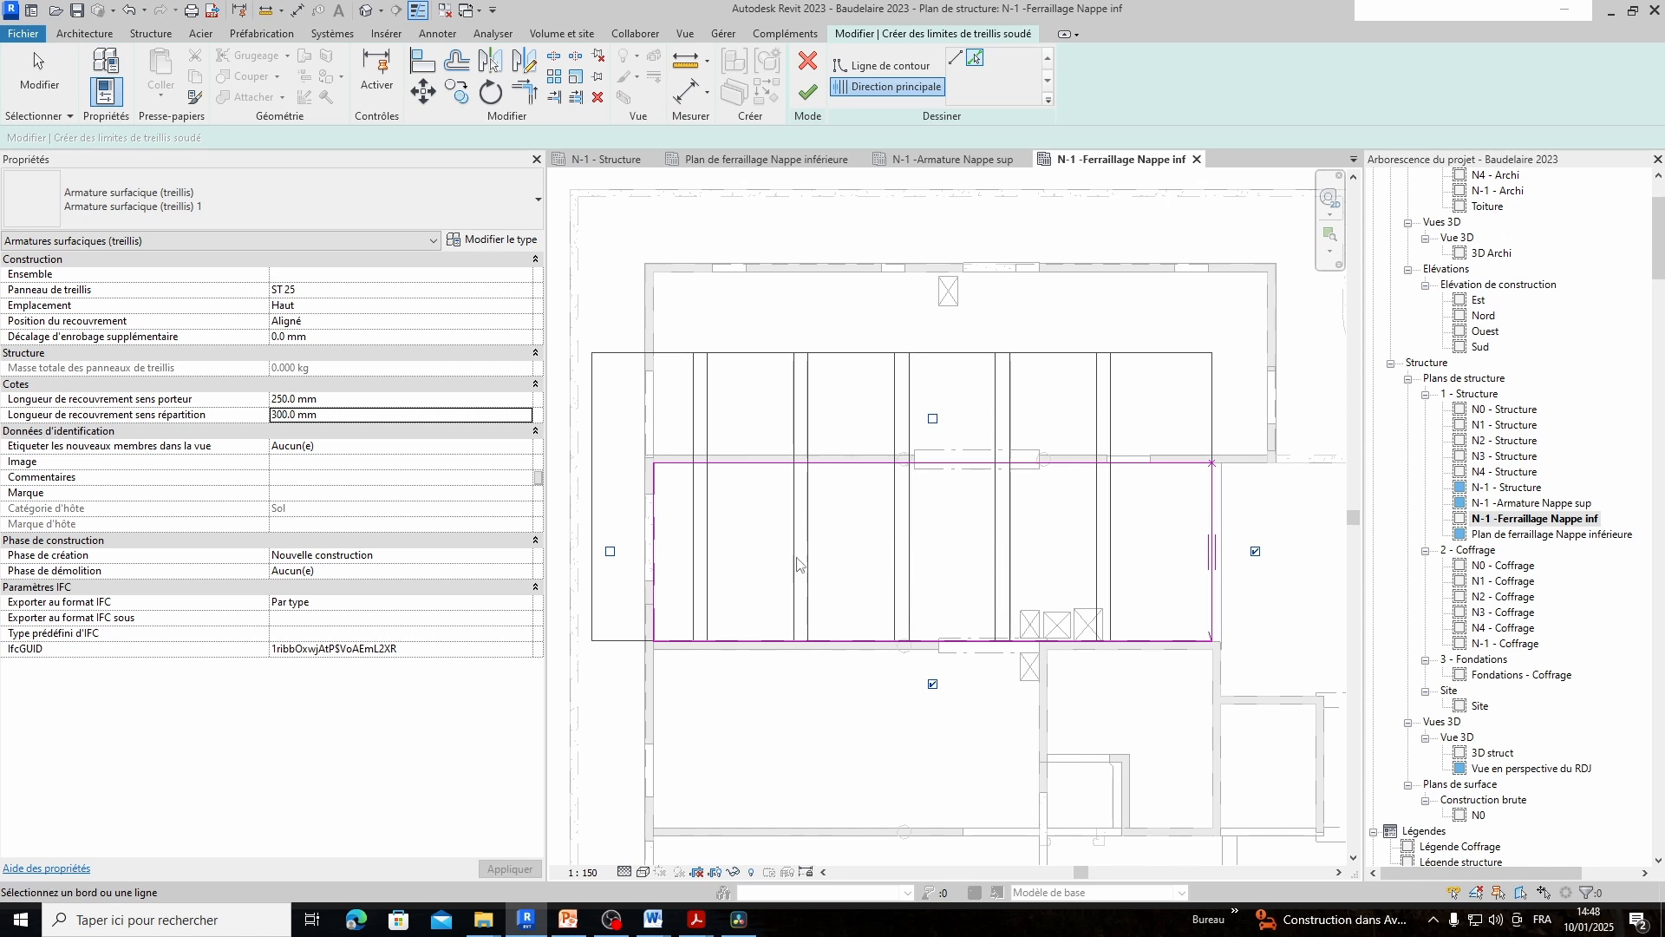
left_click(654, 589)
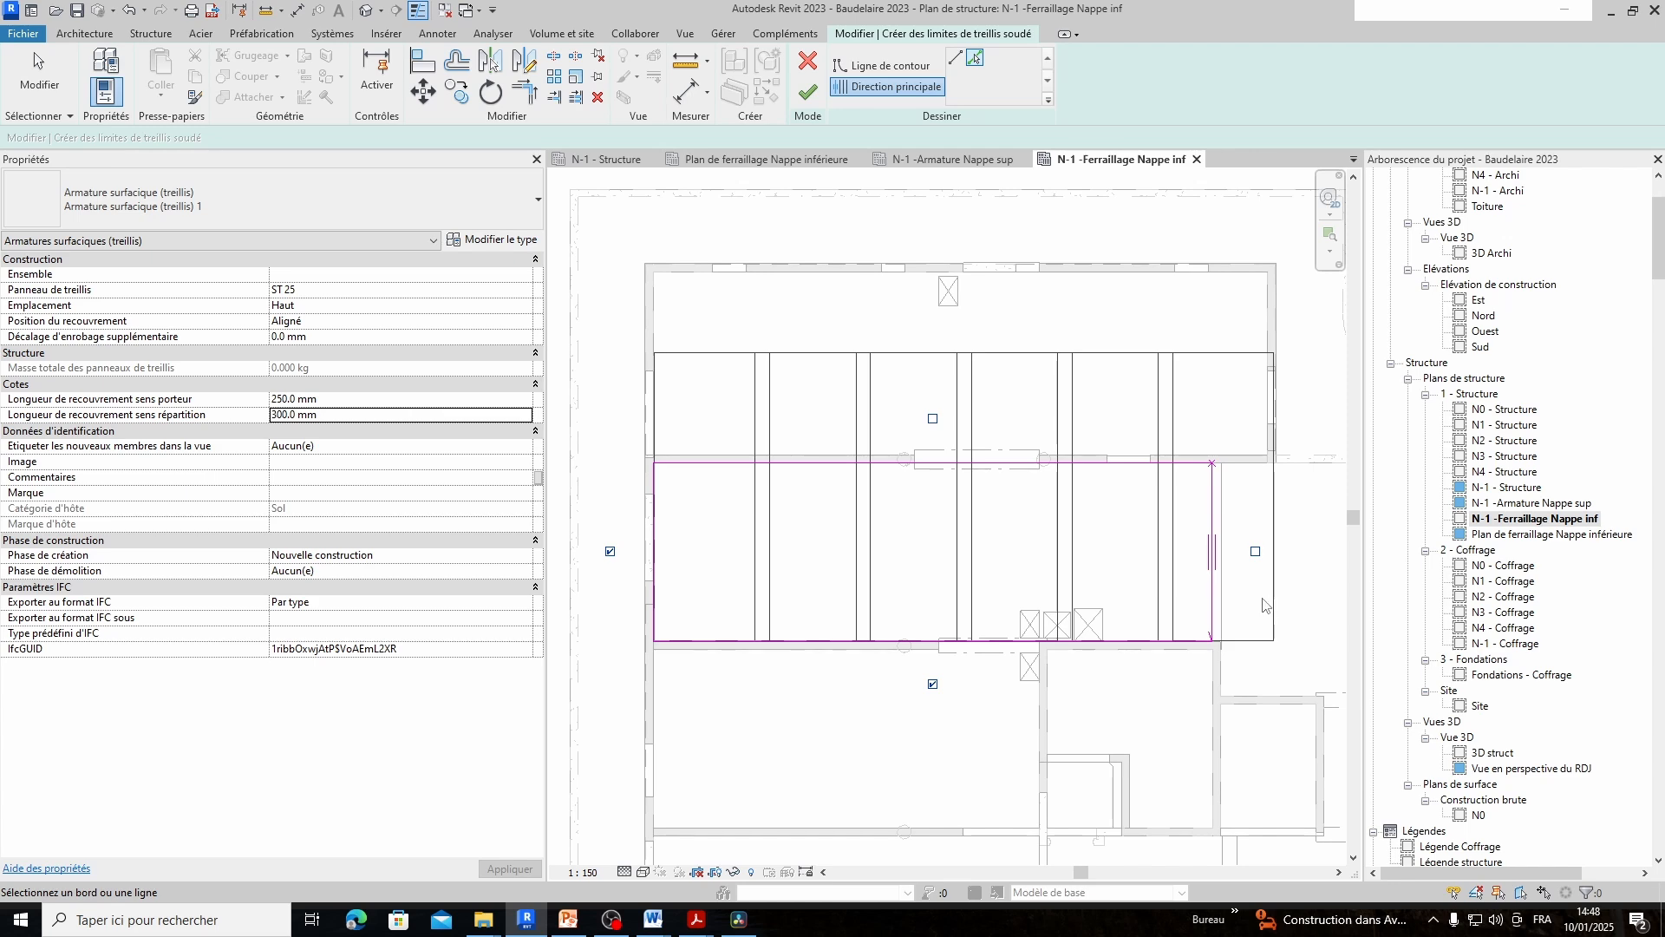
Finish the fabric area sketch and return the Properties palette to its narrow width
left_click(807, 94)
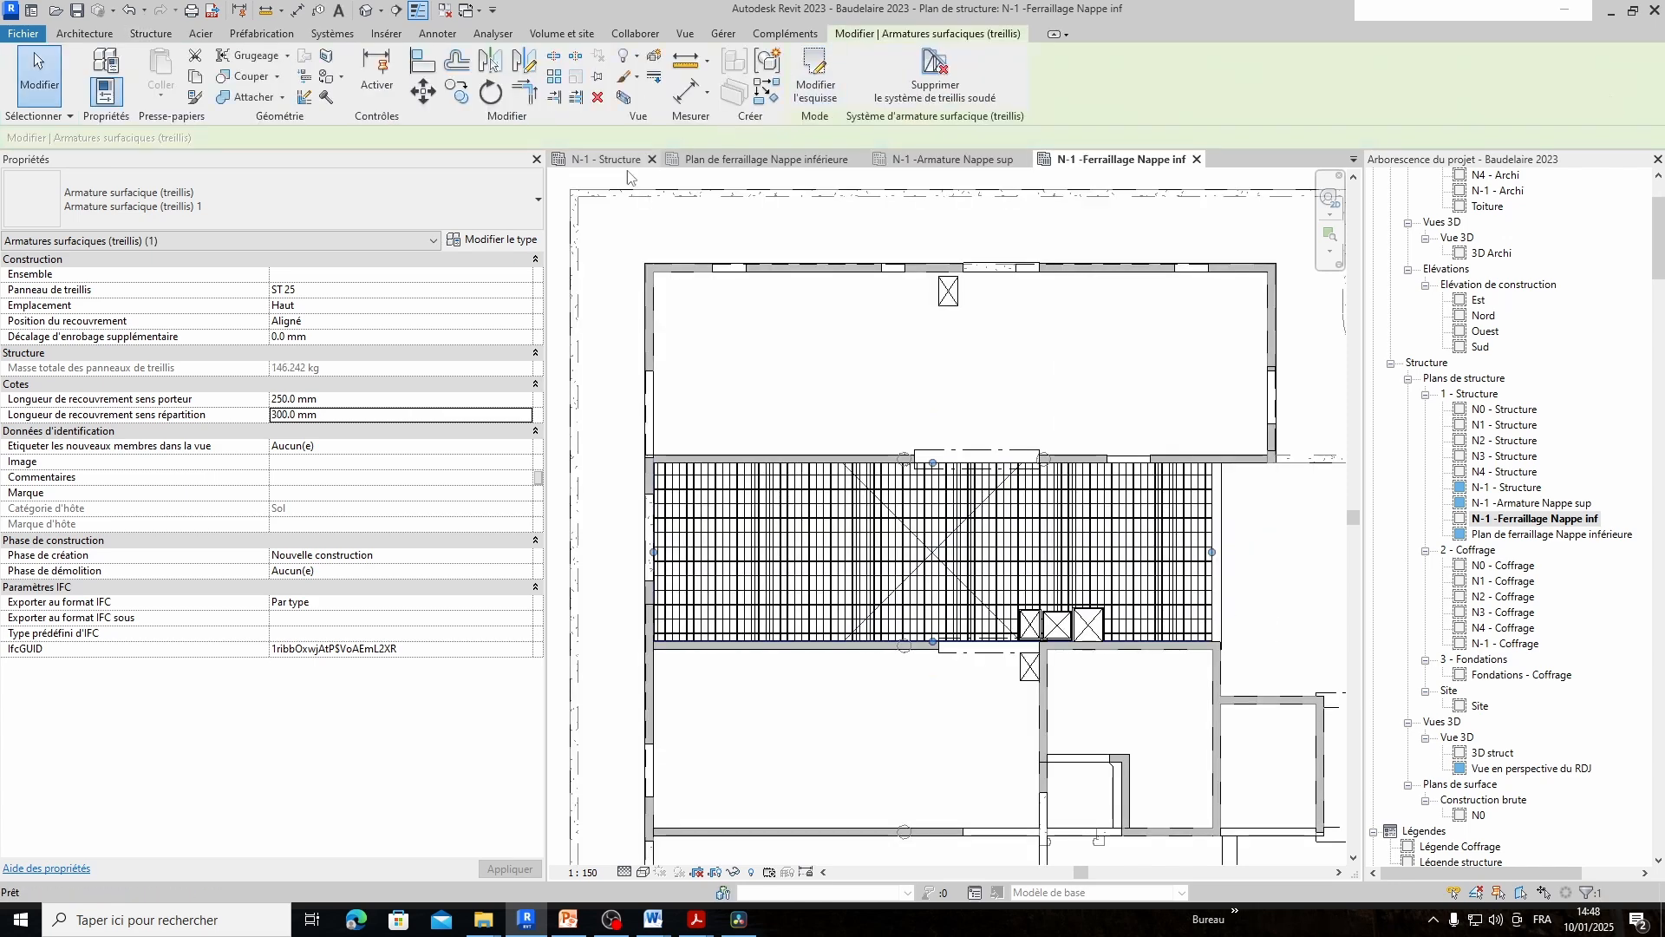
left_click(538, 158)
scroll(935, 590, "down", 2)
middle_click_drag(941, 636, 1088, 587)
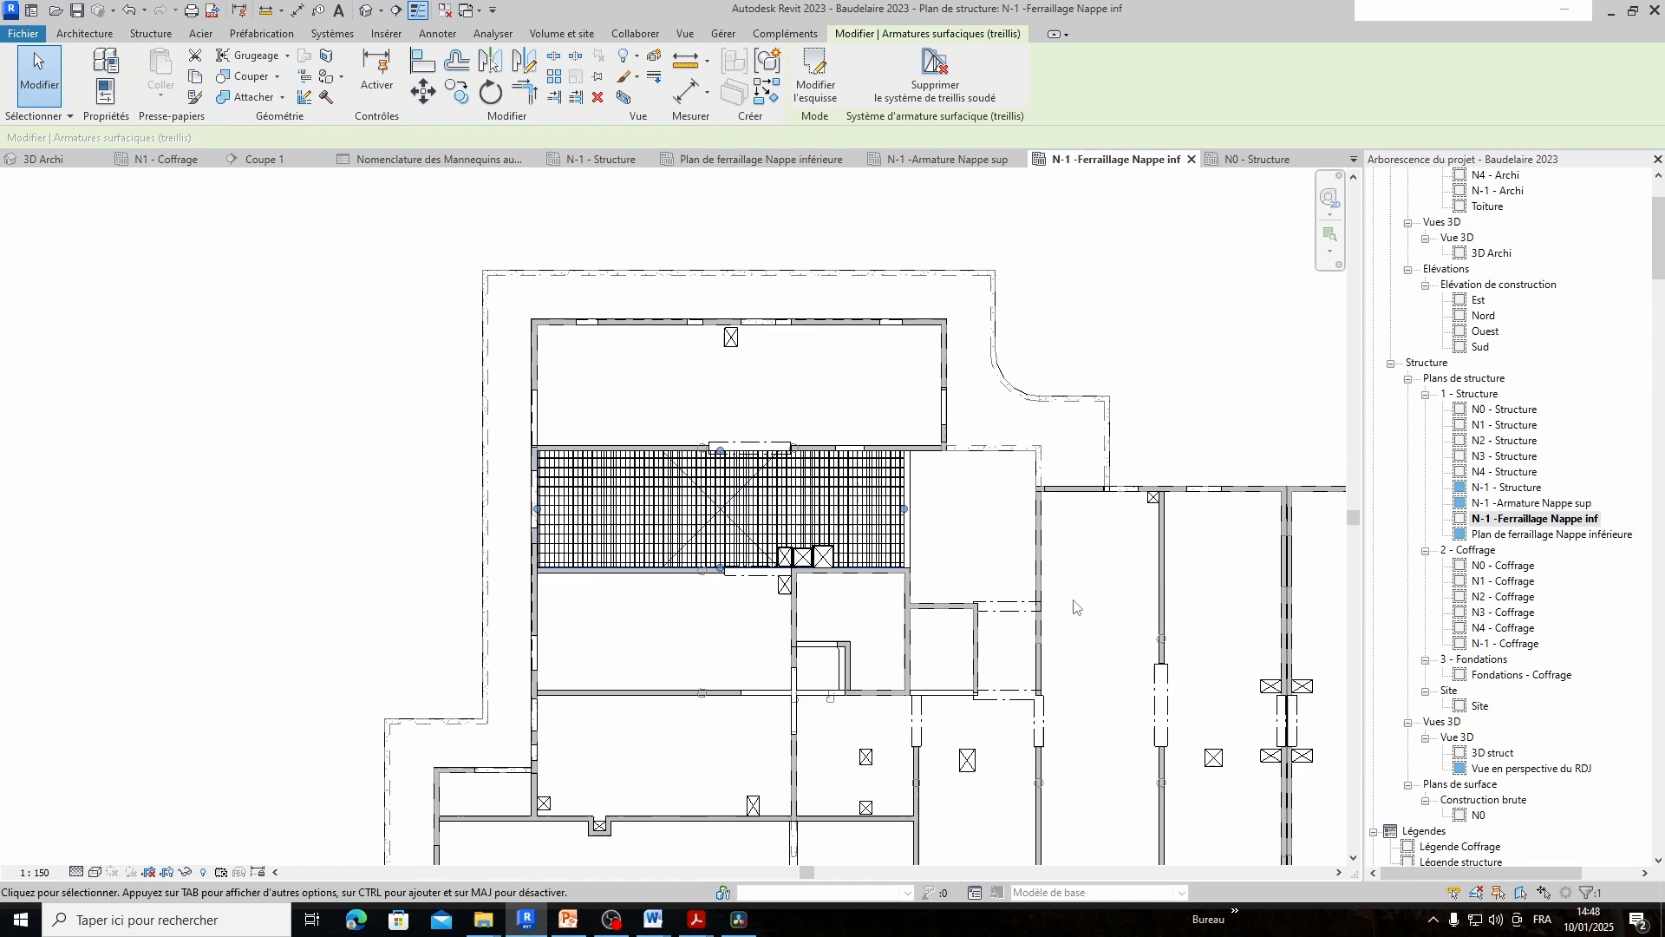
right_click(252, 680)
left_click(287, 669)
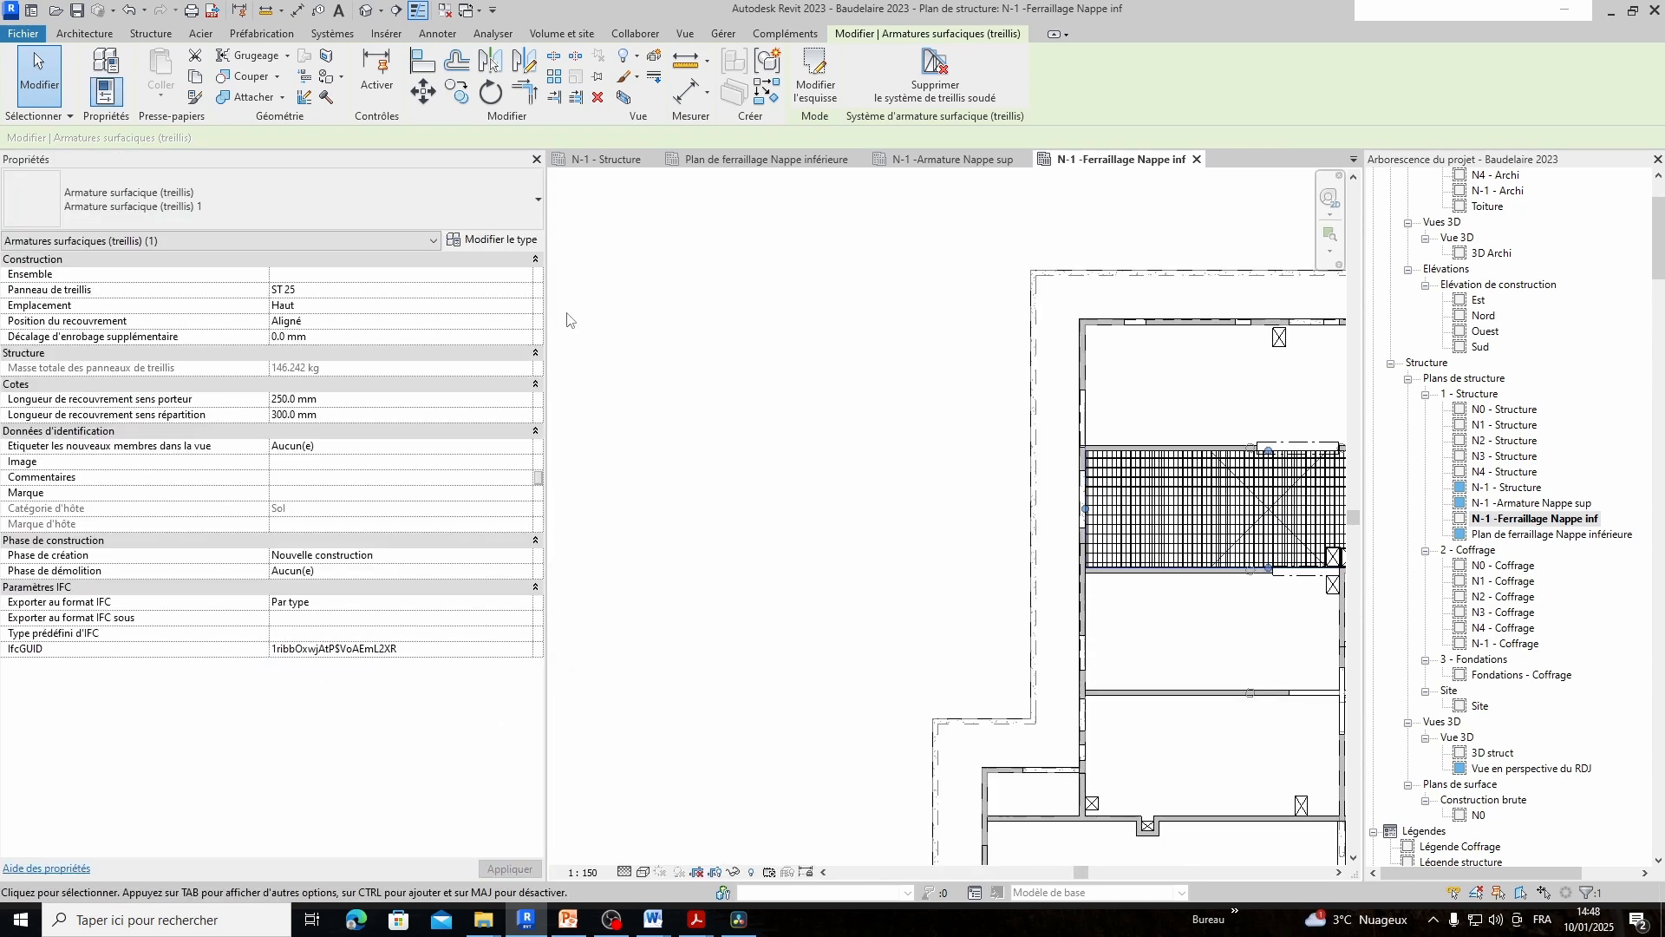
left_click_drag(546, 208, 190, 209)
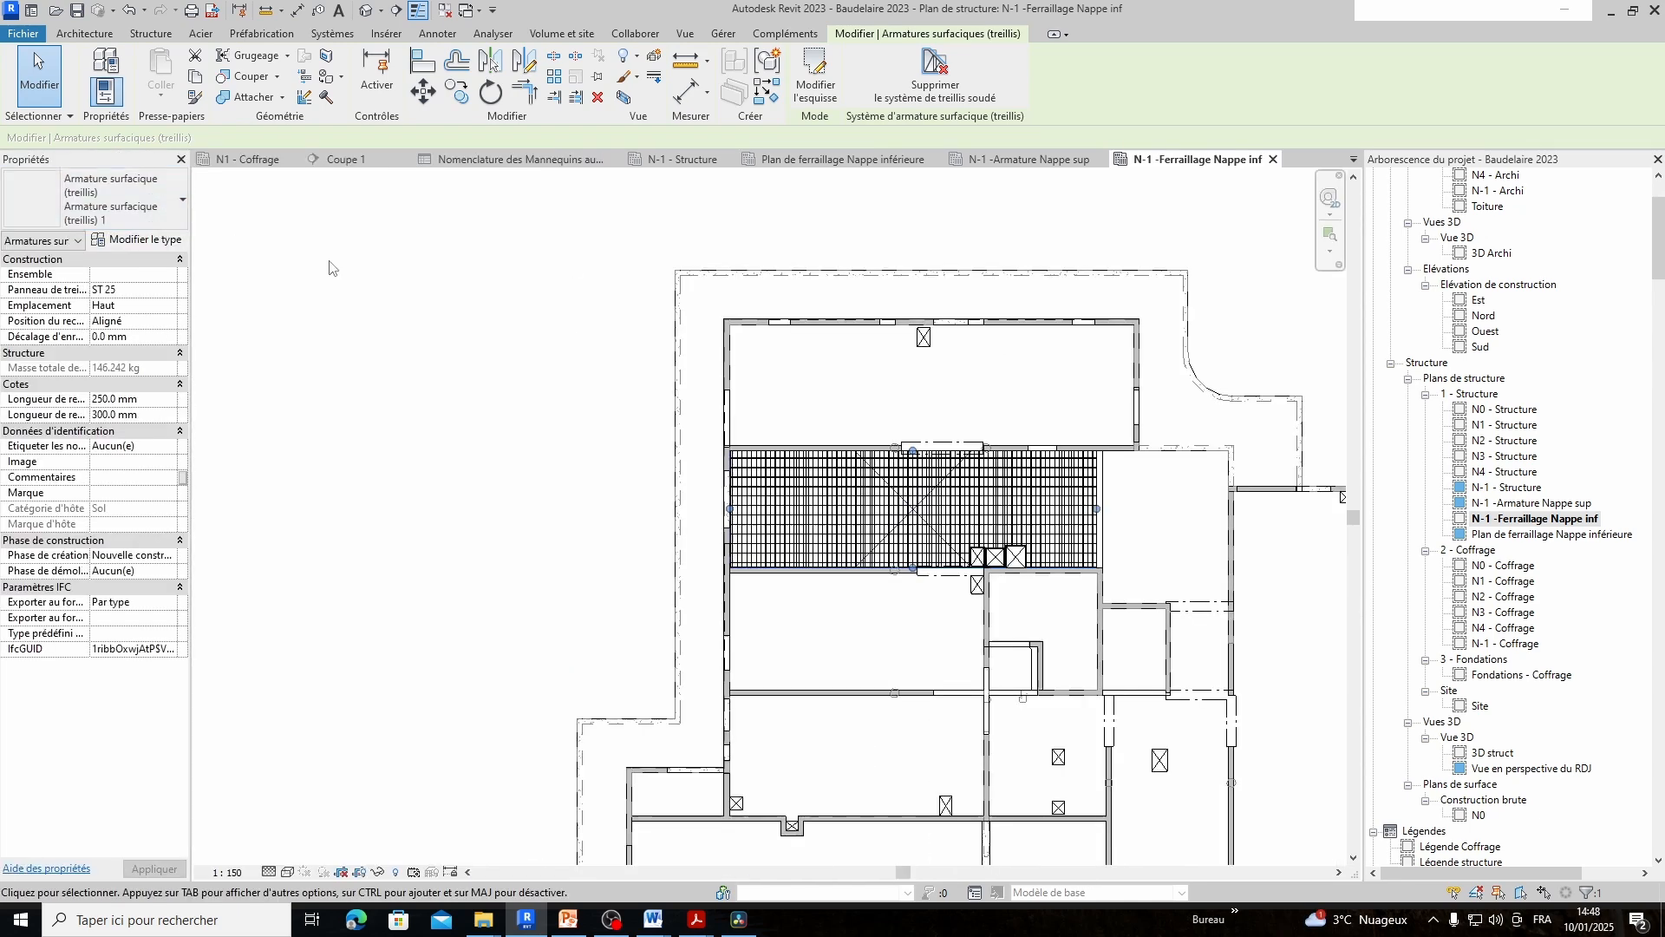
middle_click_drag(975, 590, 763, 668)
scroll(763, 668, "up", 1)
left_click(764, 667)
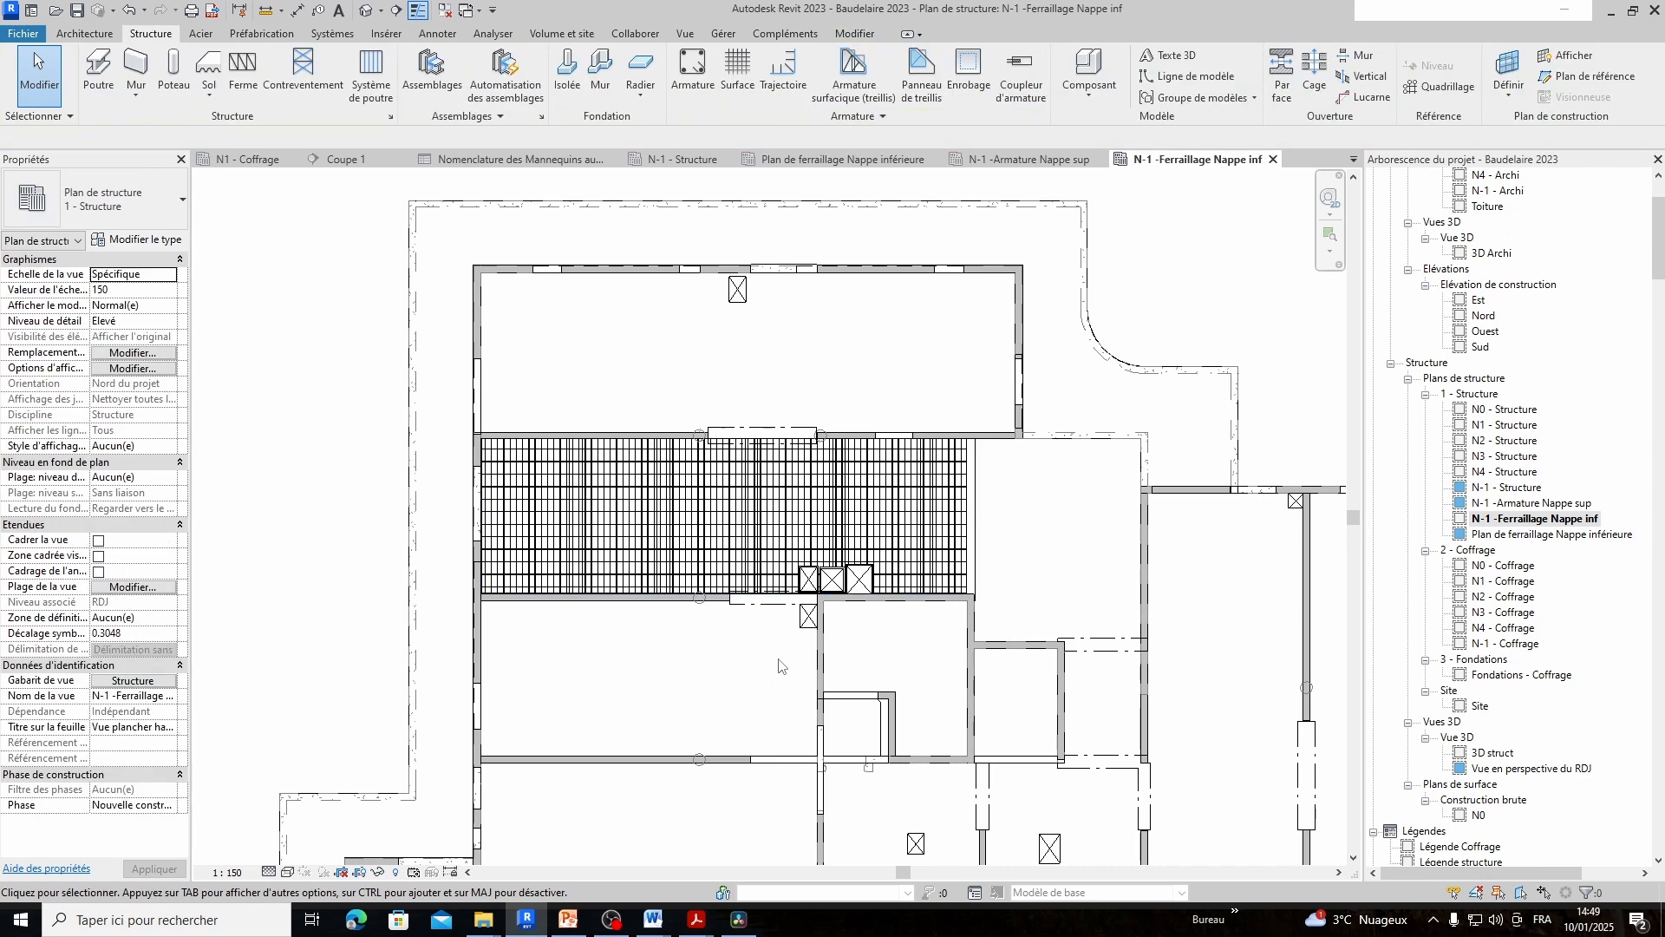
Hide the model categories Armature surfacique, Armature surfacique (treillis), Armature à béton and Armatures surfaciques (treillis) in the Structure view template
left_click(757, 545)
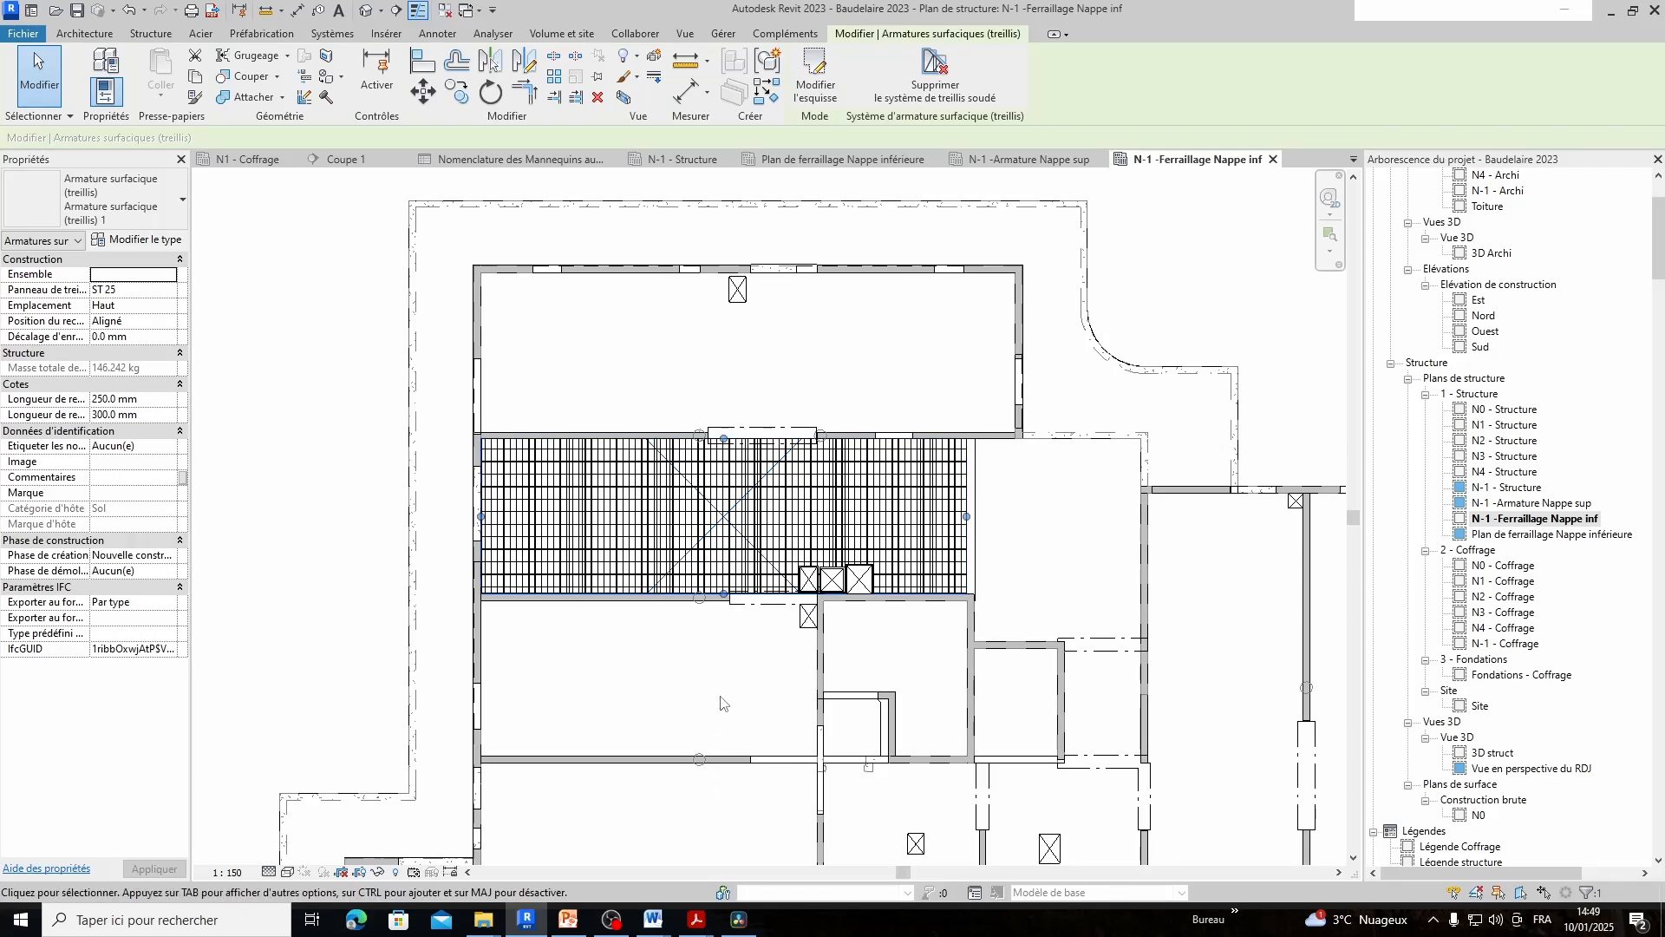
key("Escape")
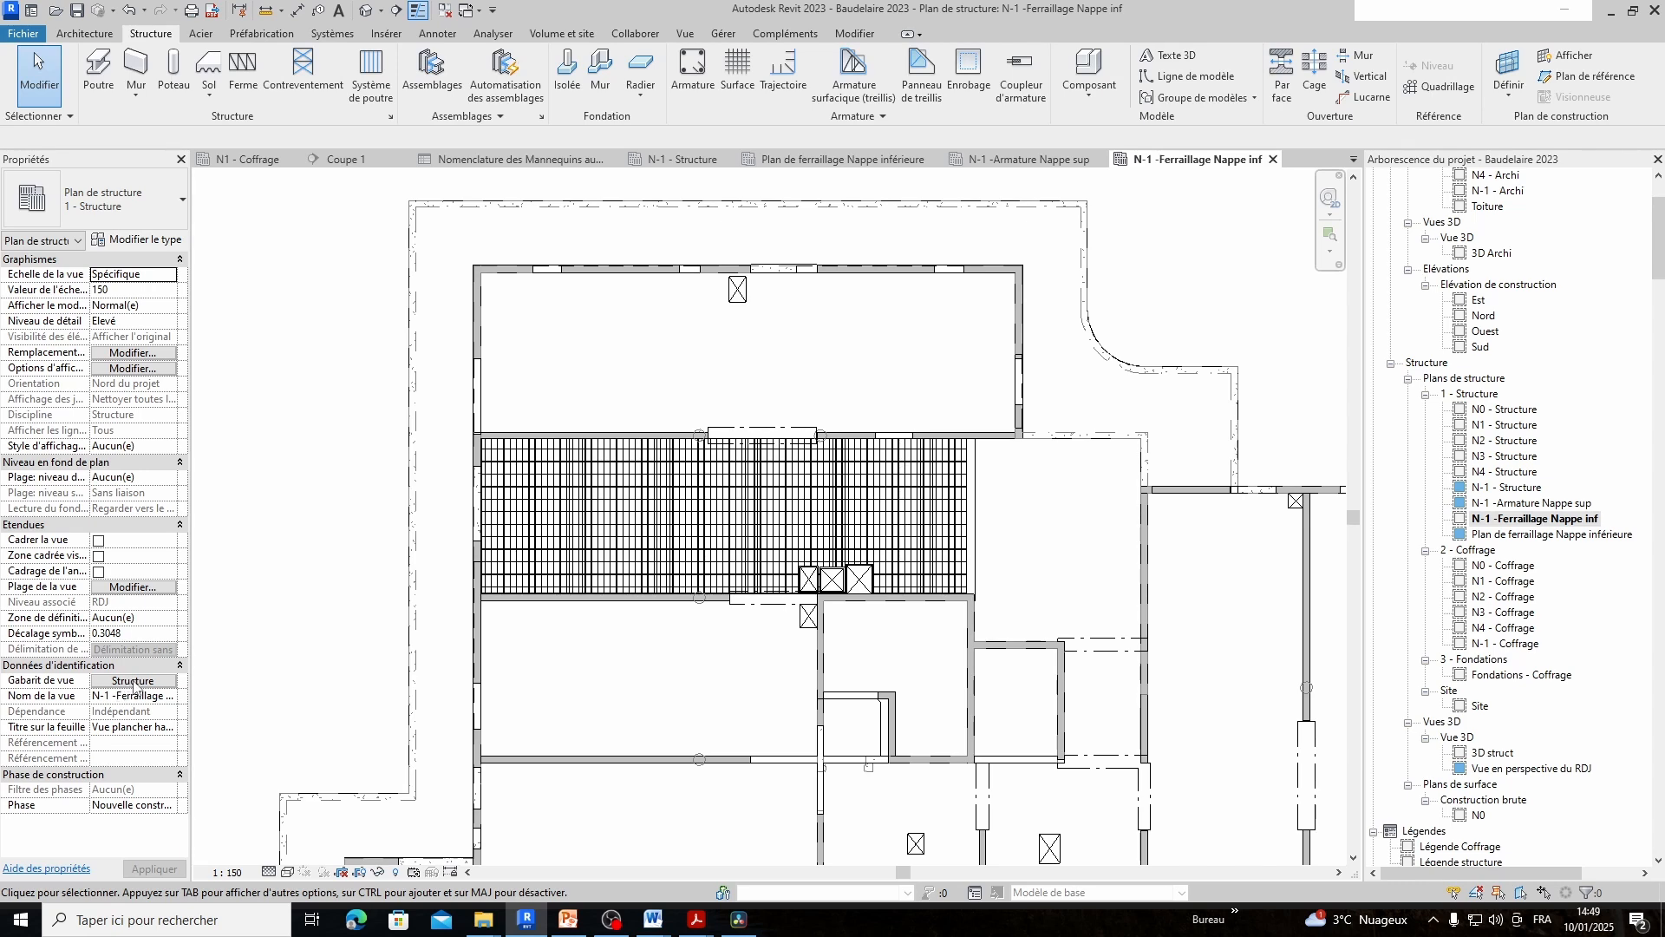
left_click(135, 681)
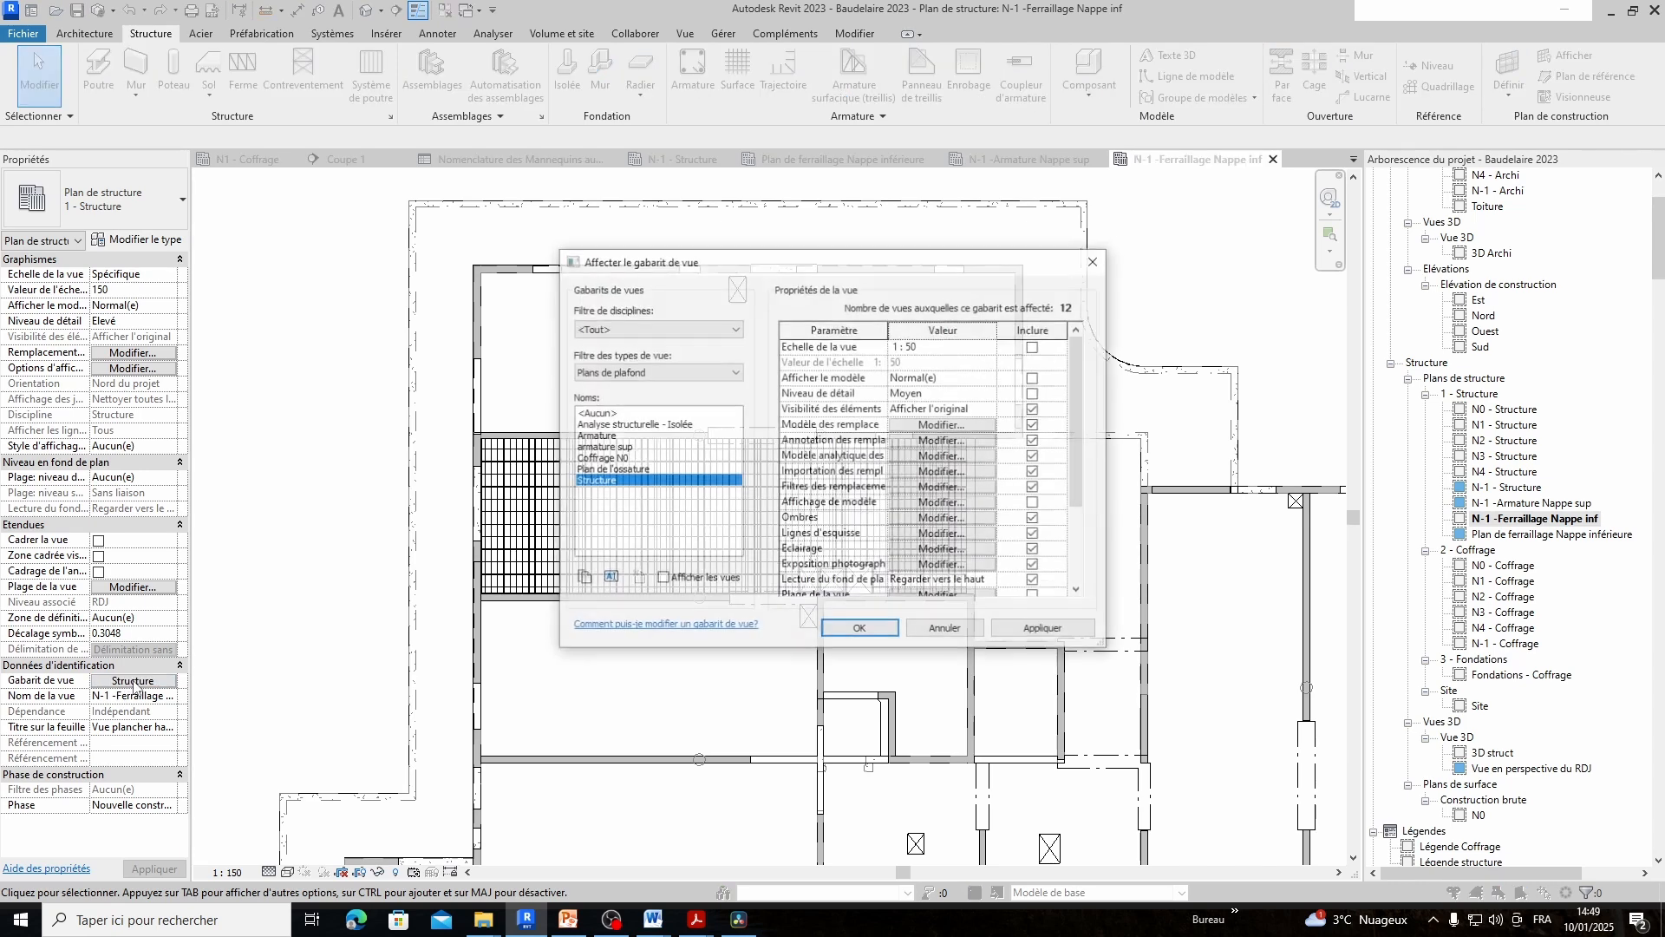
left_click(929, 425)
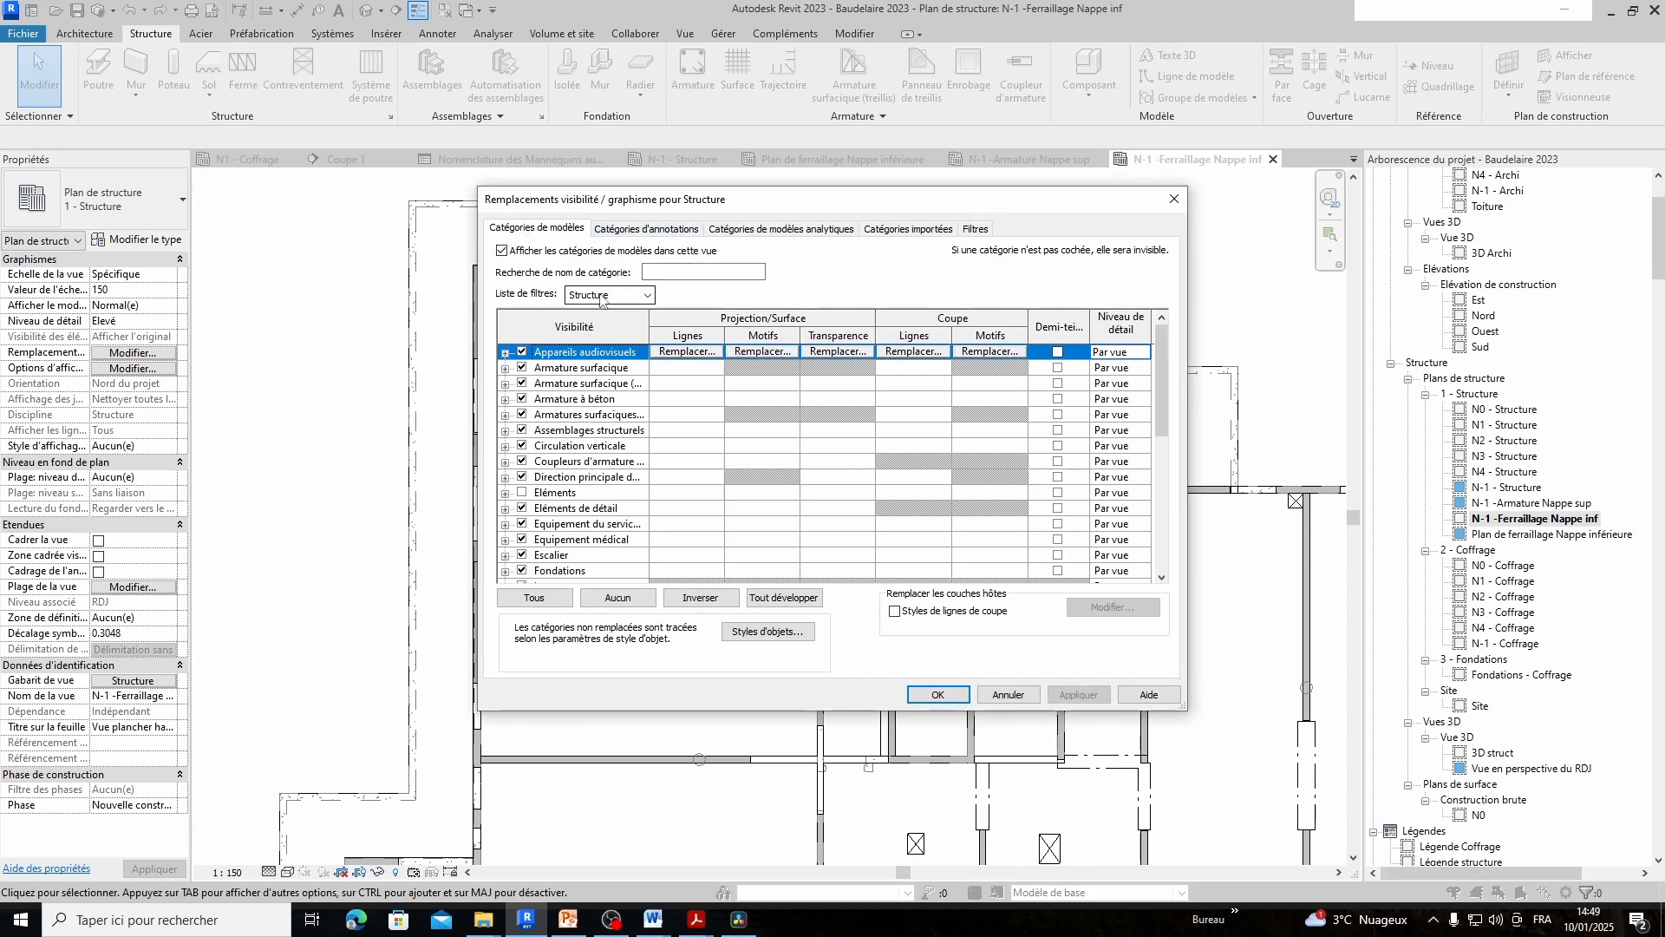
left_click(522, 367)
left_click(523, 376)
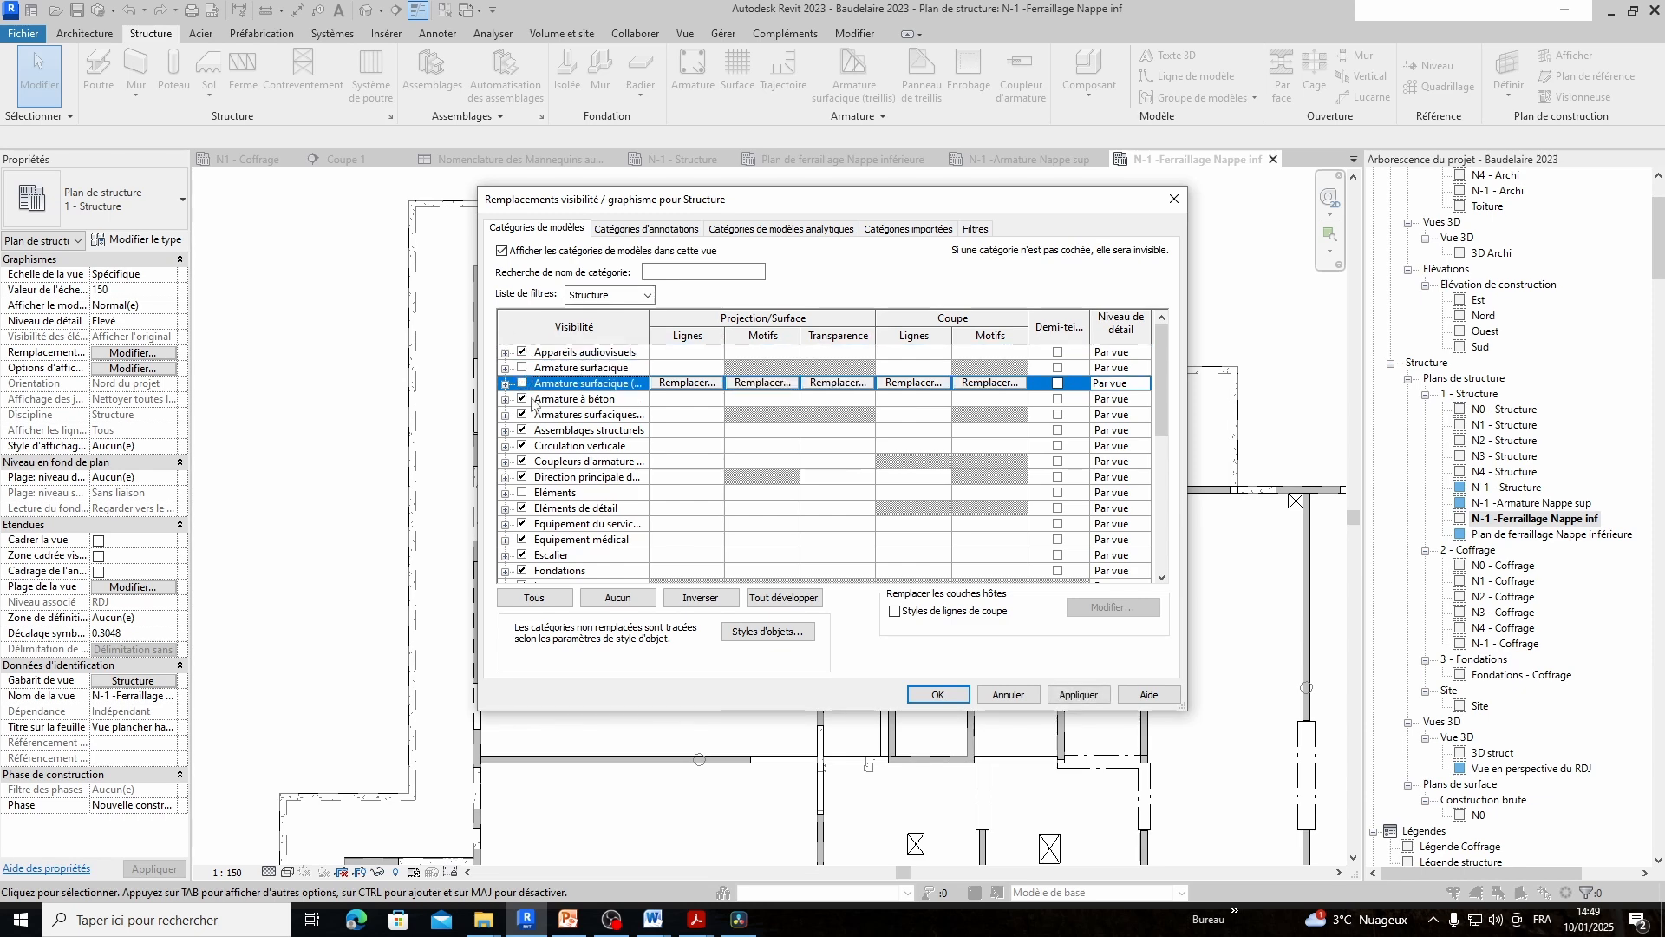
left_click(522, 399)
left_click(521, 415)
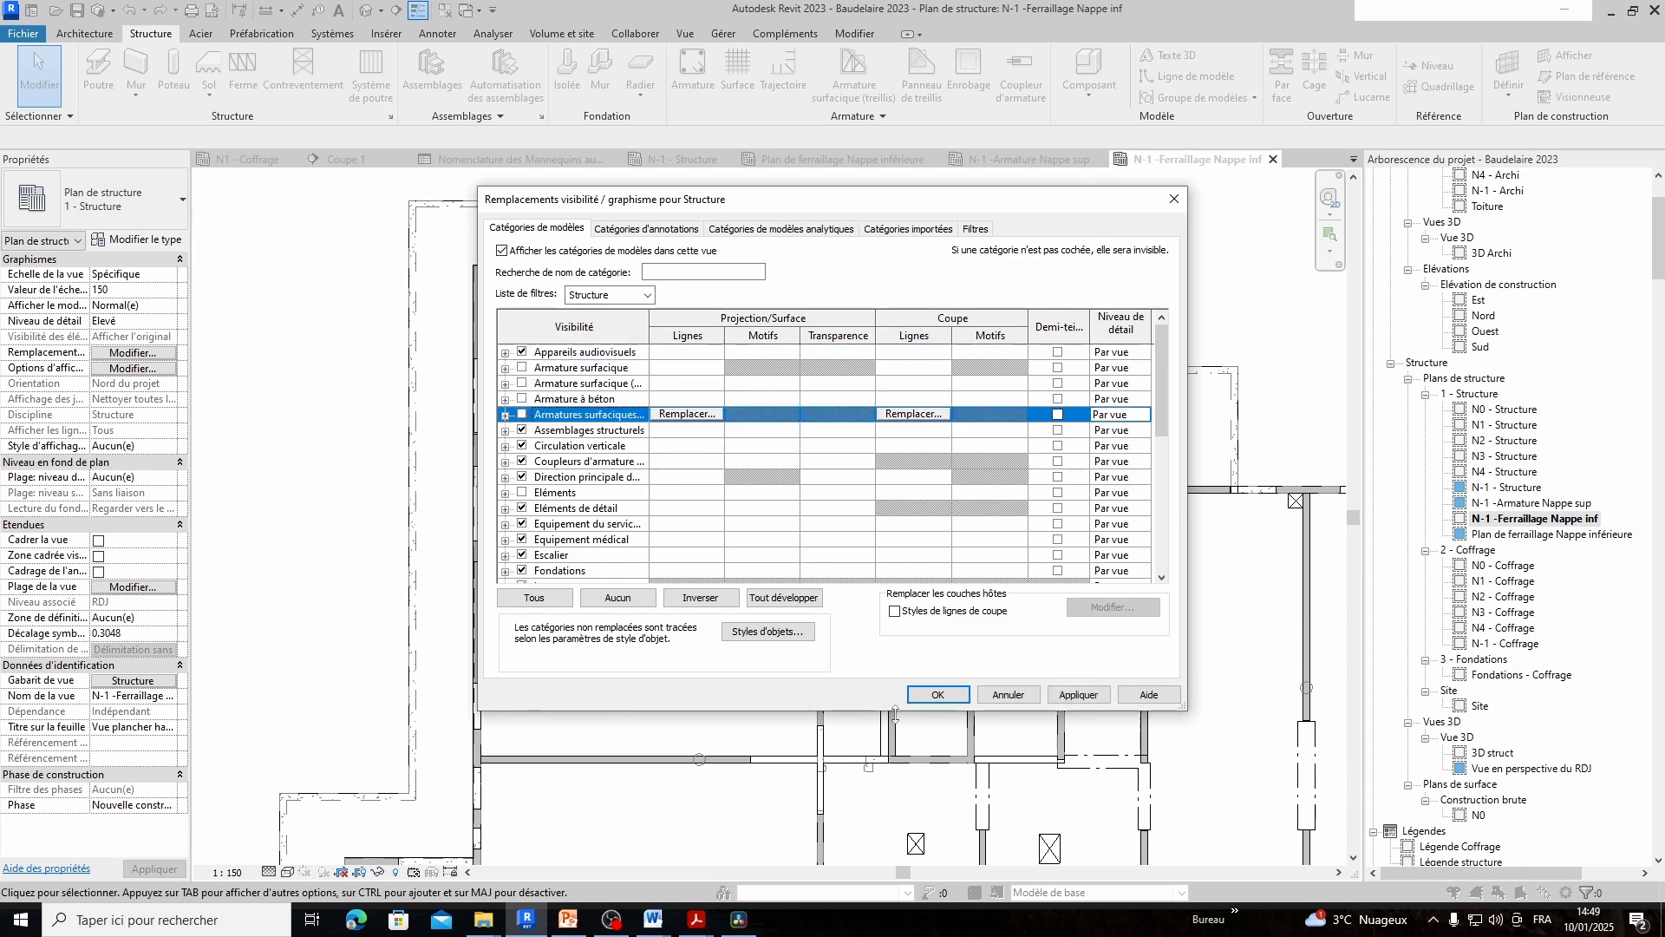
left_click(937, 694)
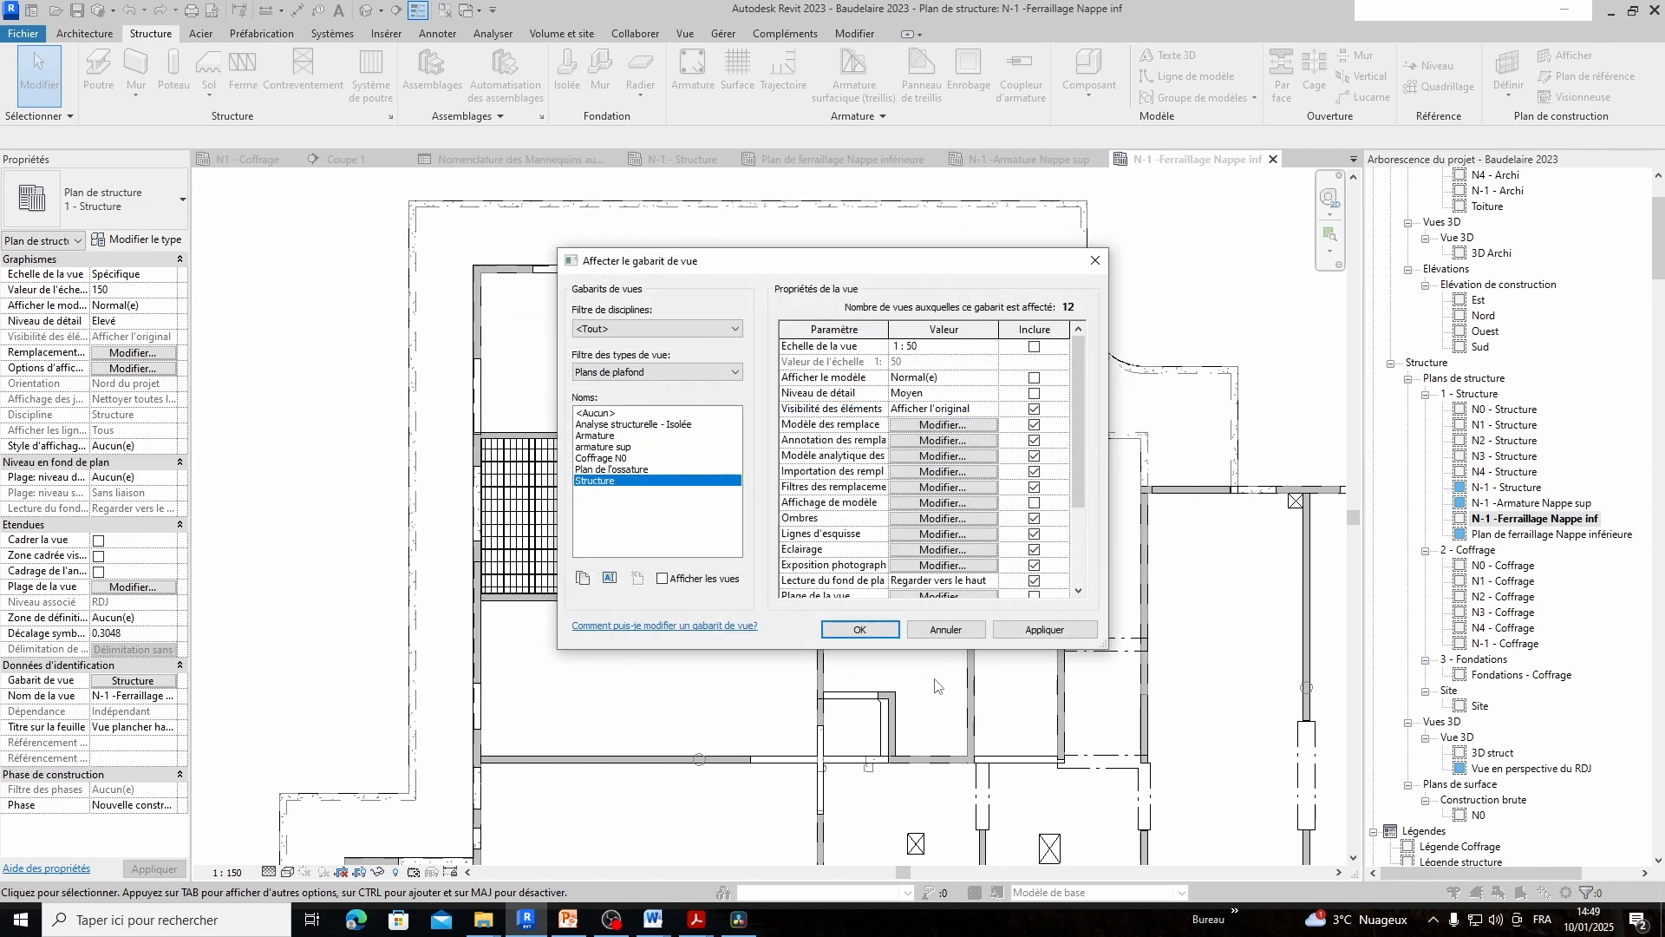
left_click(871, 630)
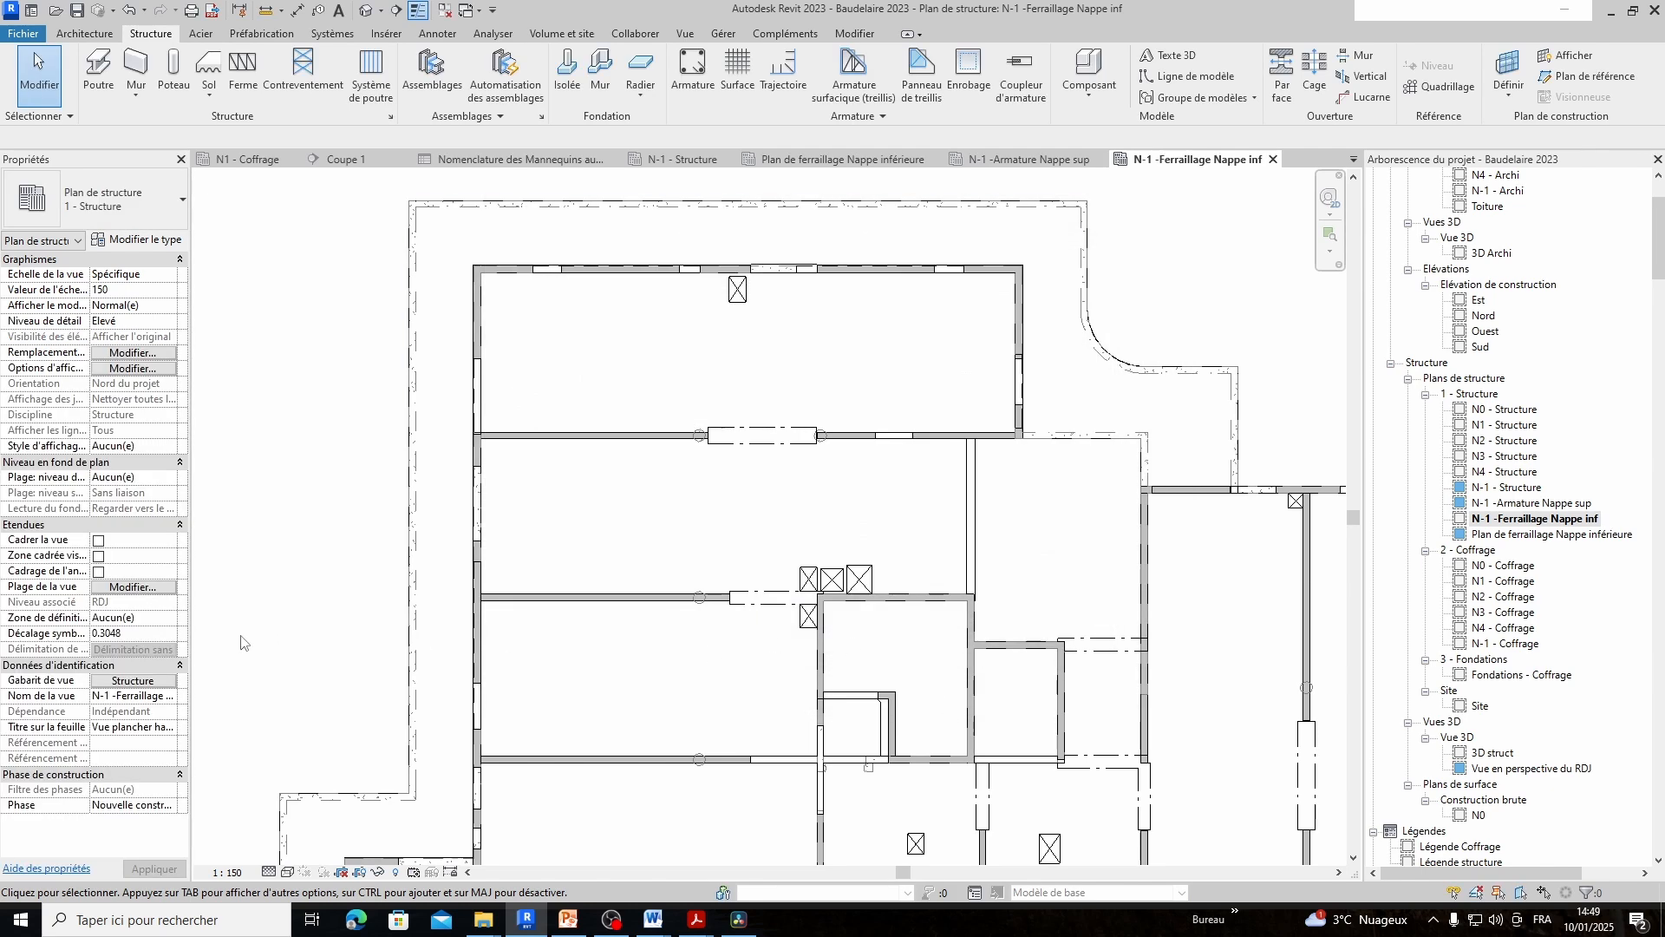
Assign the Armature view template to the N-1 -Ferraillage Nappe inf view, checking its fabric reinforcement subcategories in the model visibility overrides
left_click(151, 681)
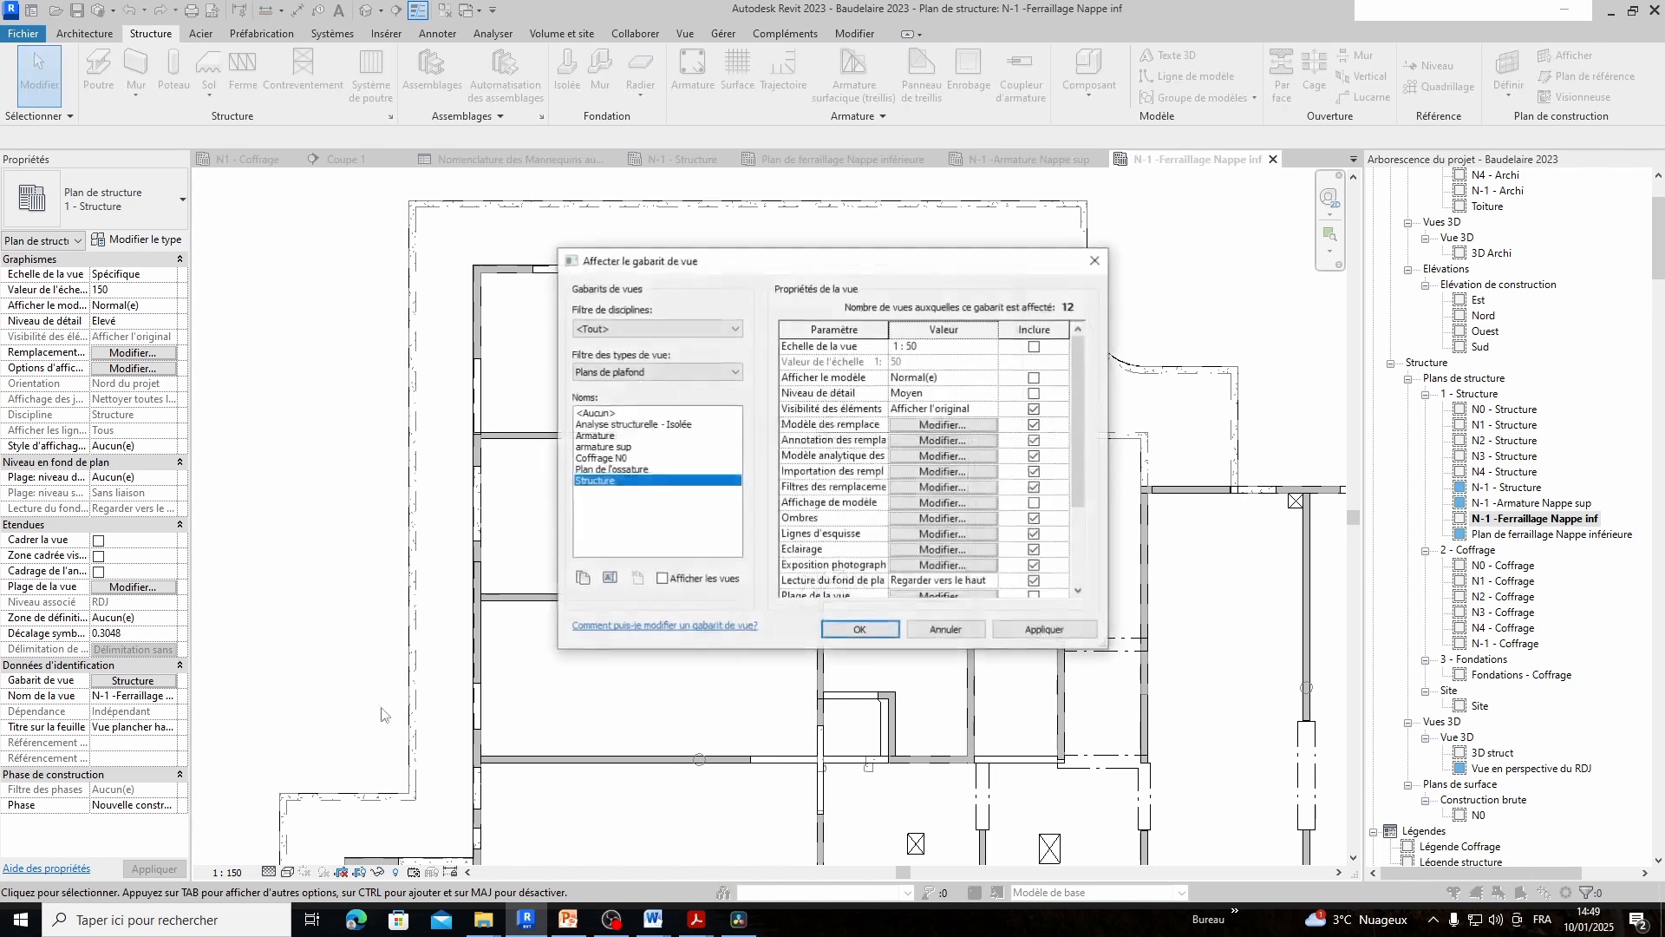
left_click(597, 438)
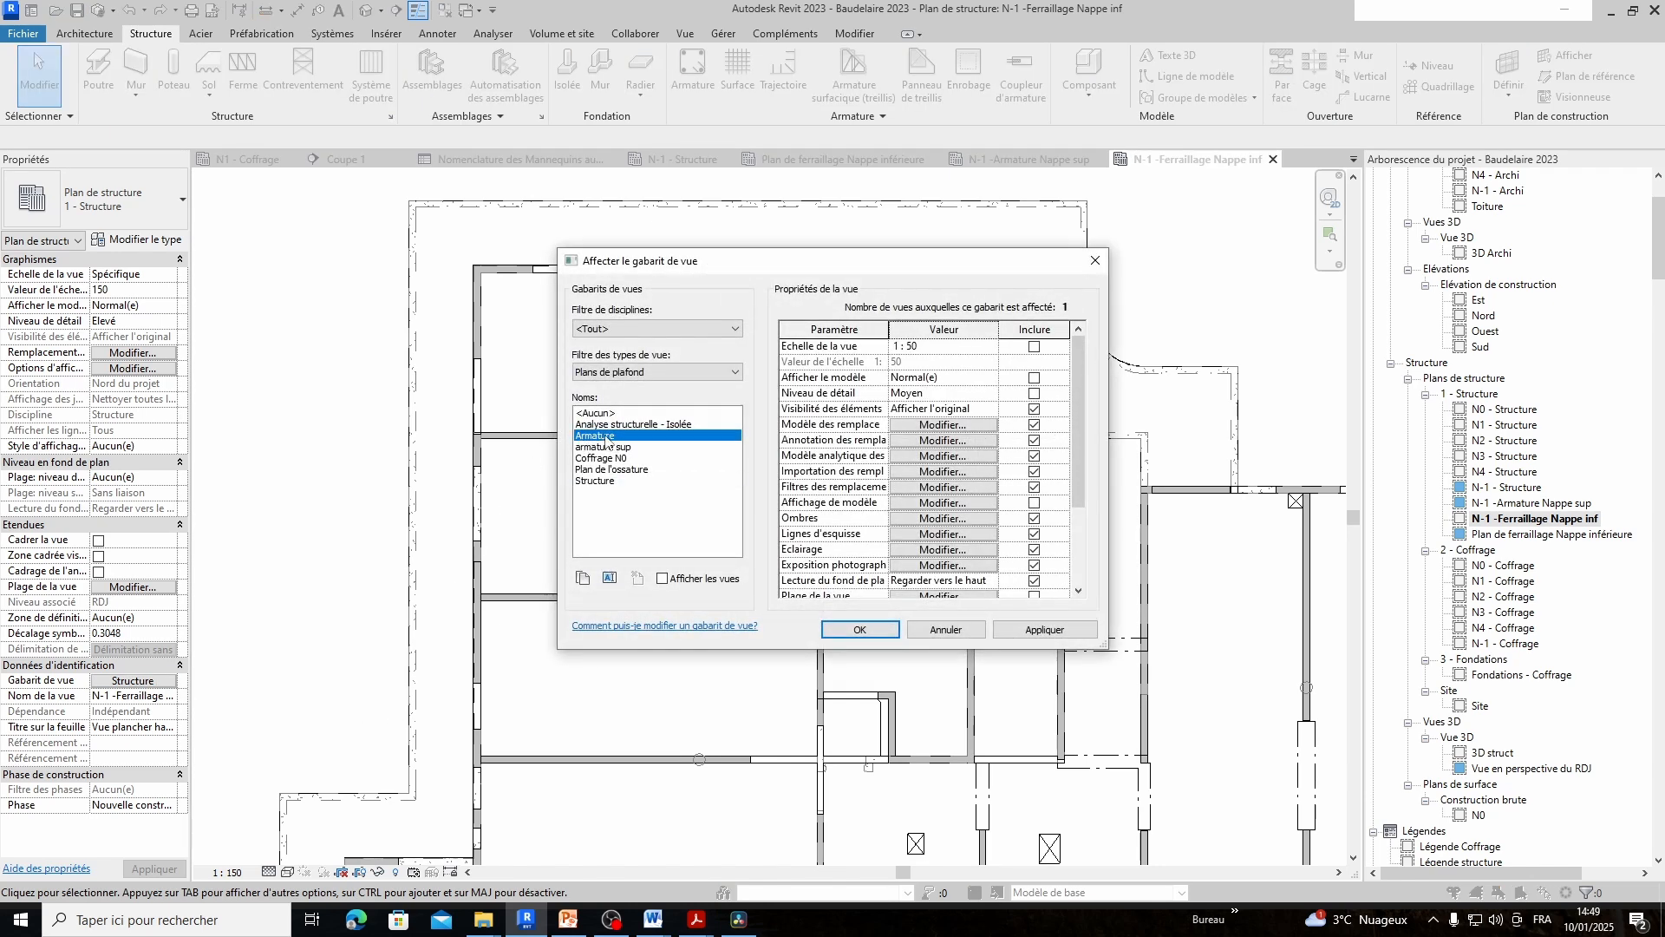
left_click(935, 425)
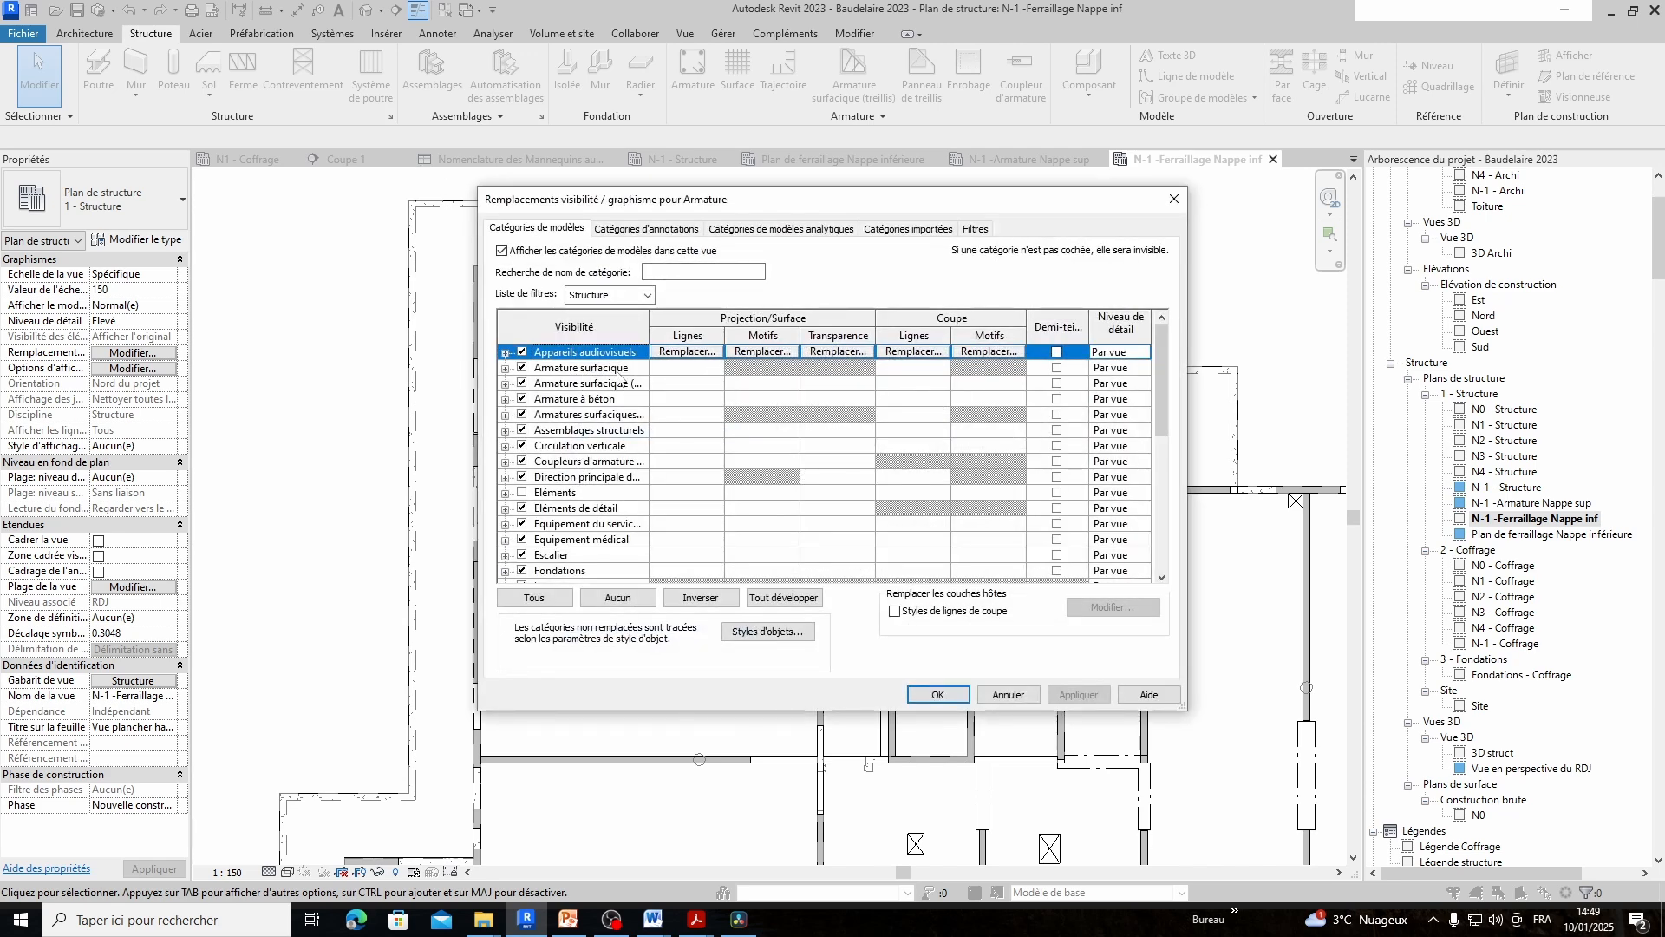
left_click(506, 384)
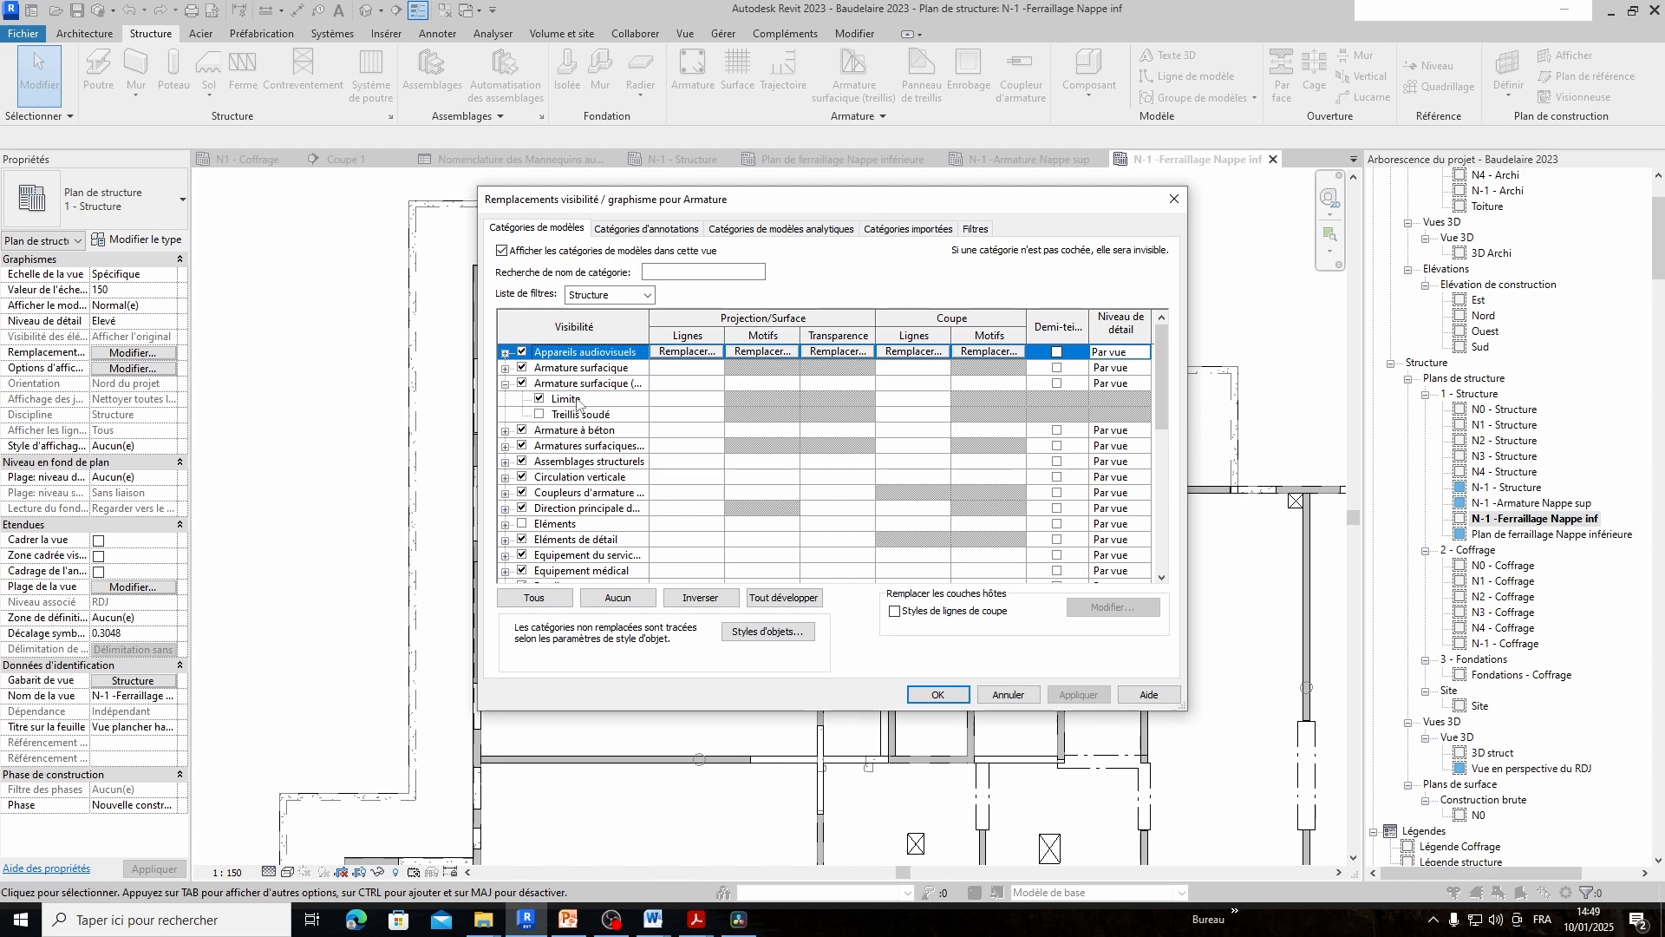
left_click_drag(682, 325, 704, 328)
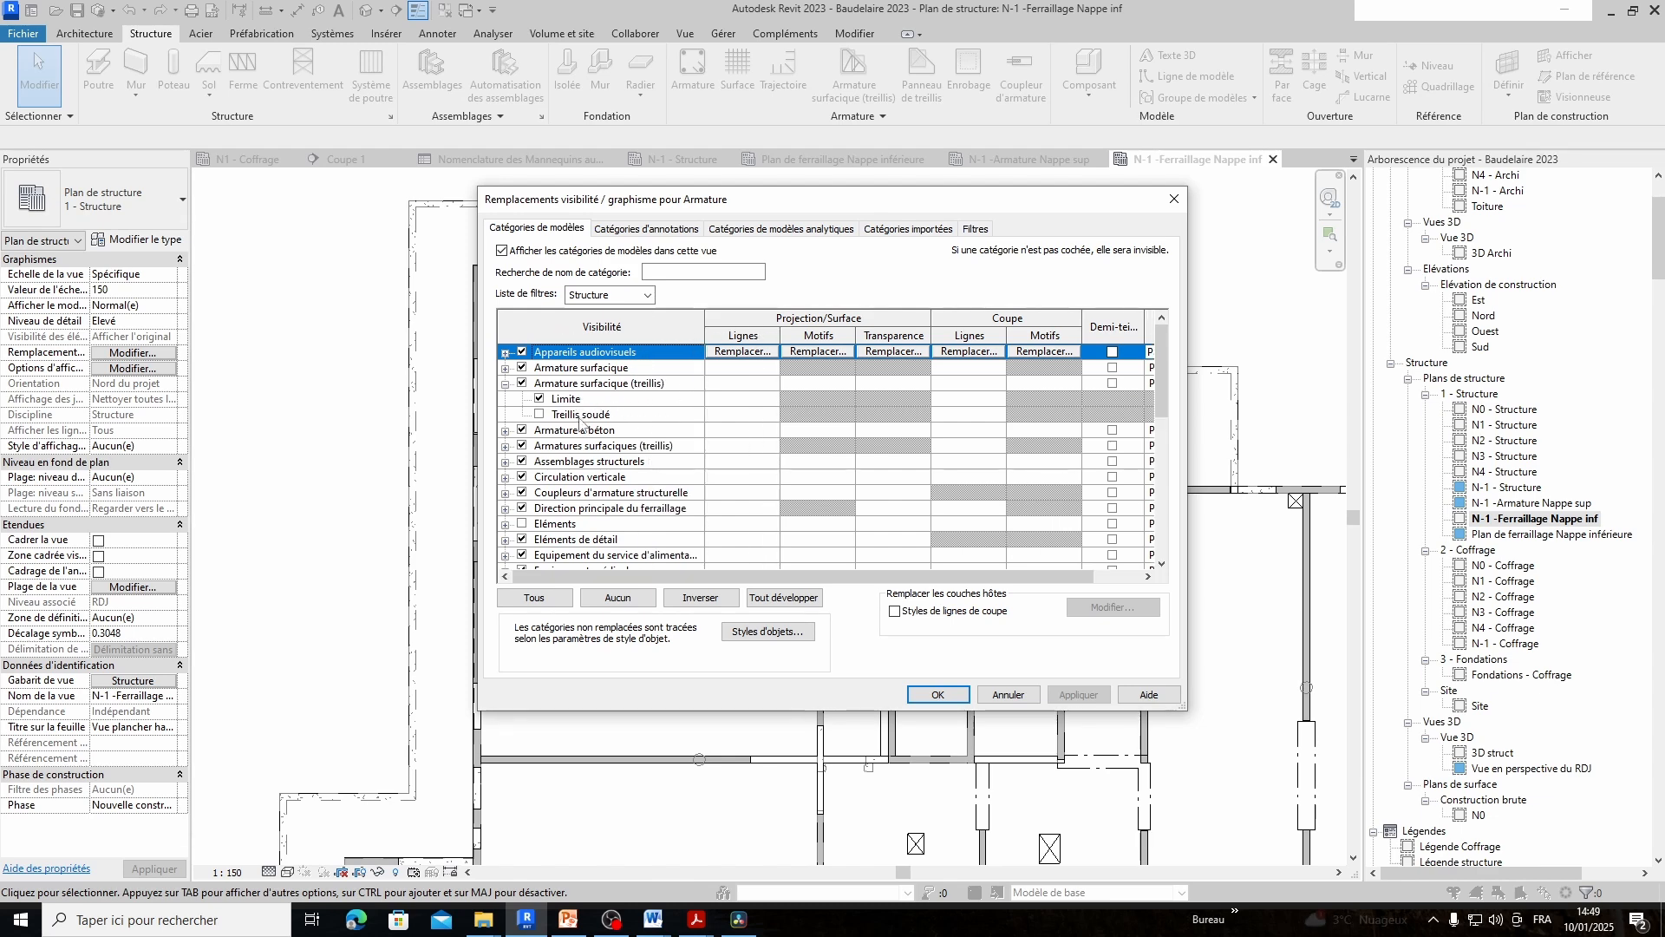
left_click(505, 446)
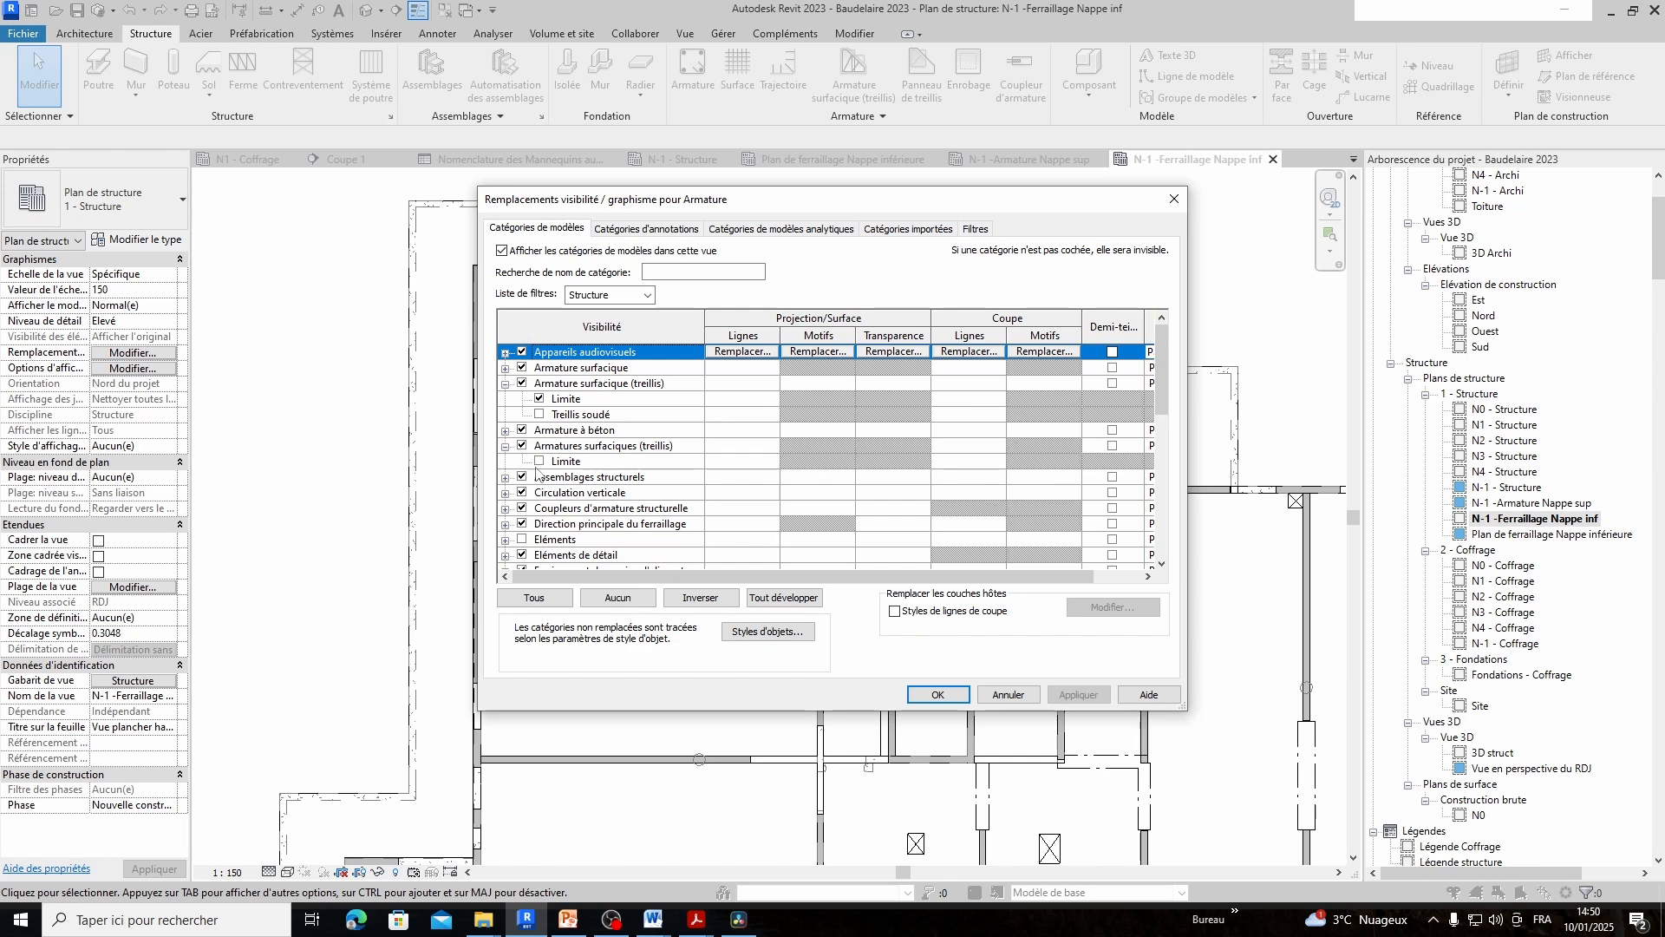
left_click(960, 692)
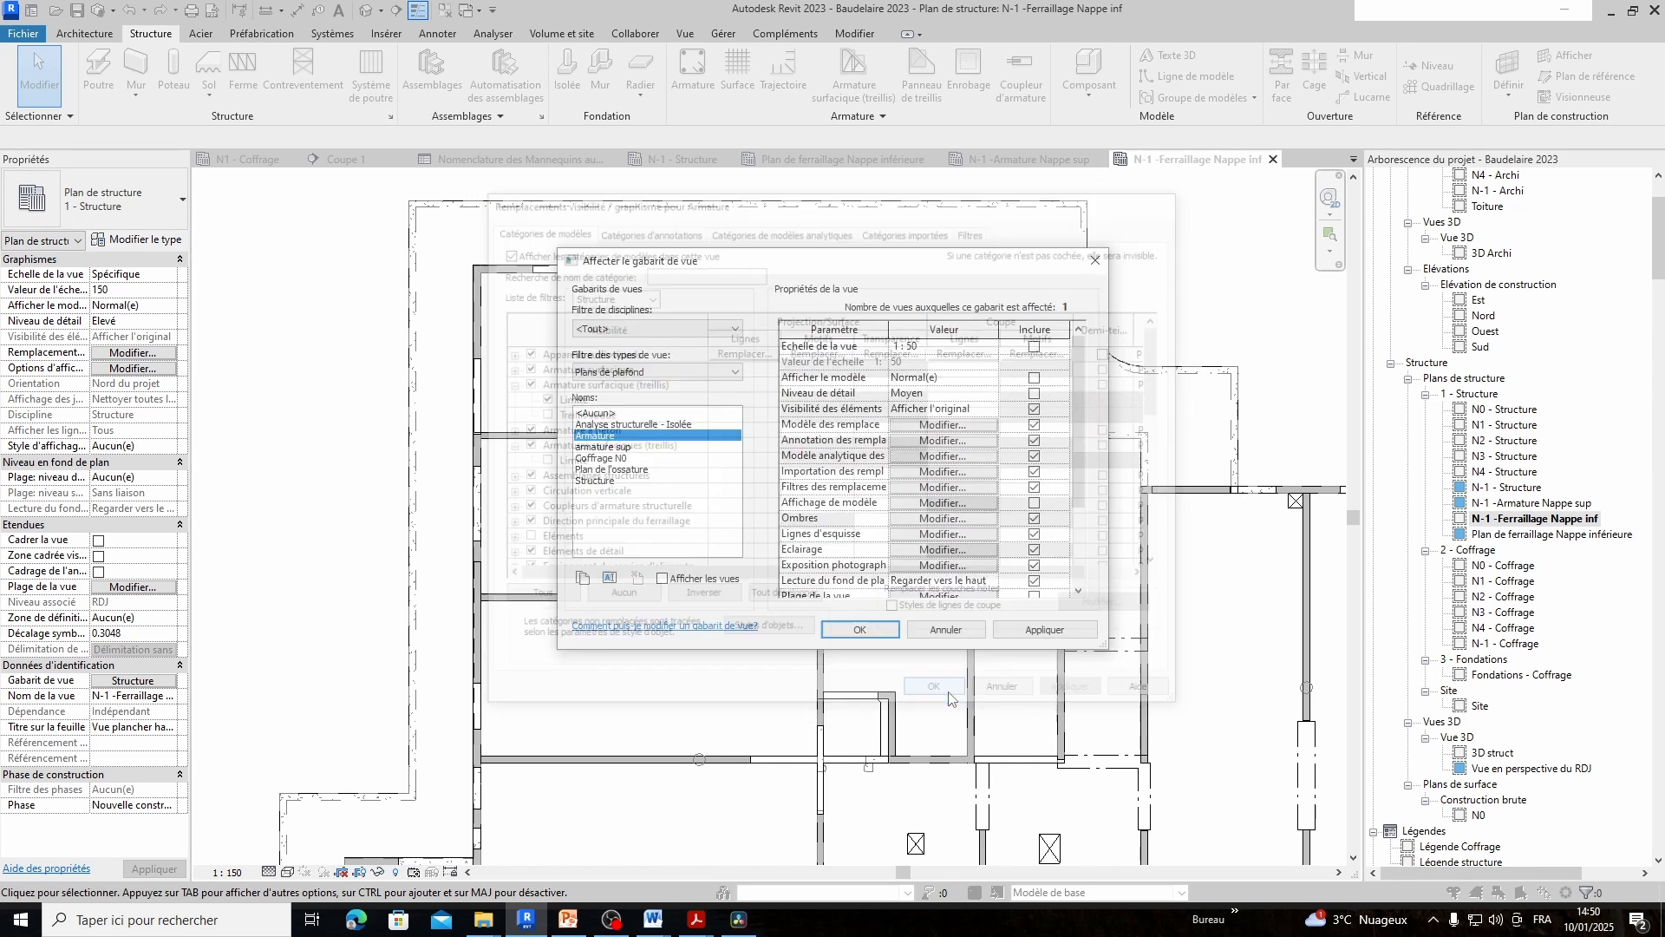
left_click(874, 634)
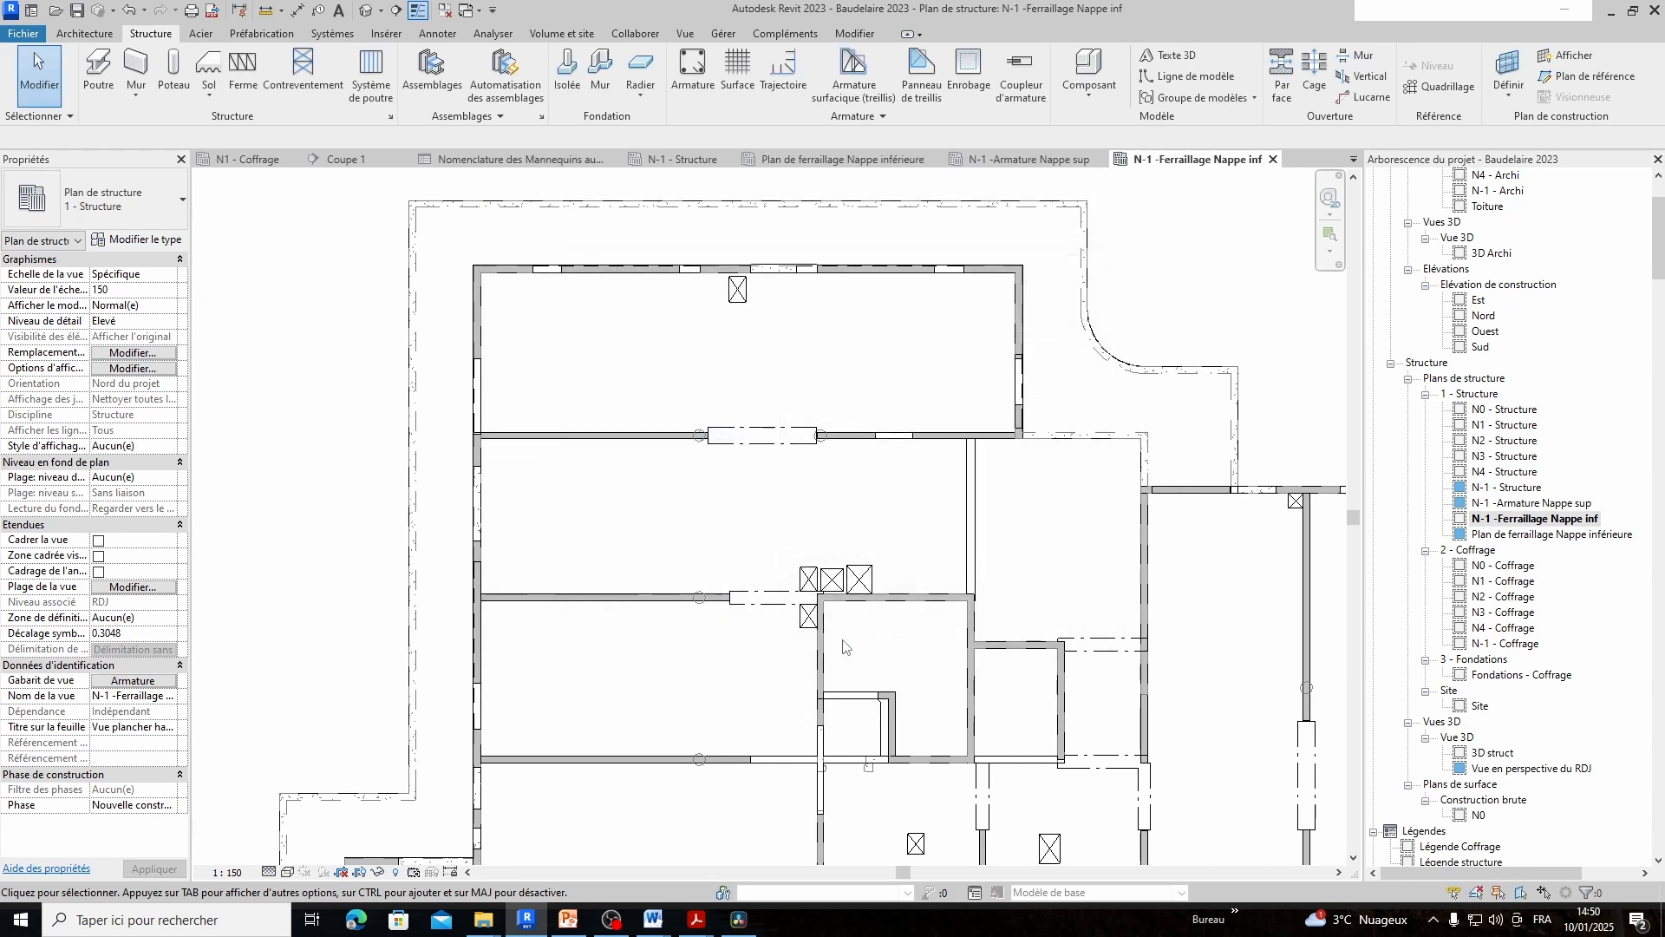
Remove the Nappe inf, Impact and Nappe sup filters from the Armature view template and apply the changes
left_click(133, 681)
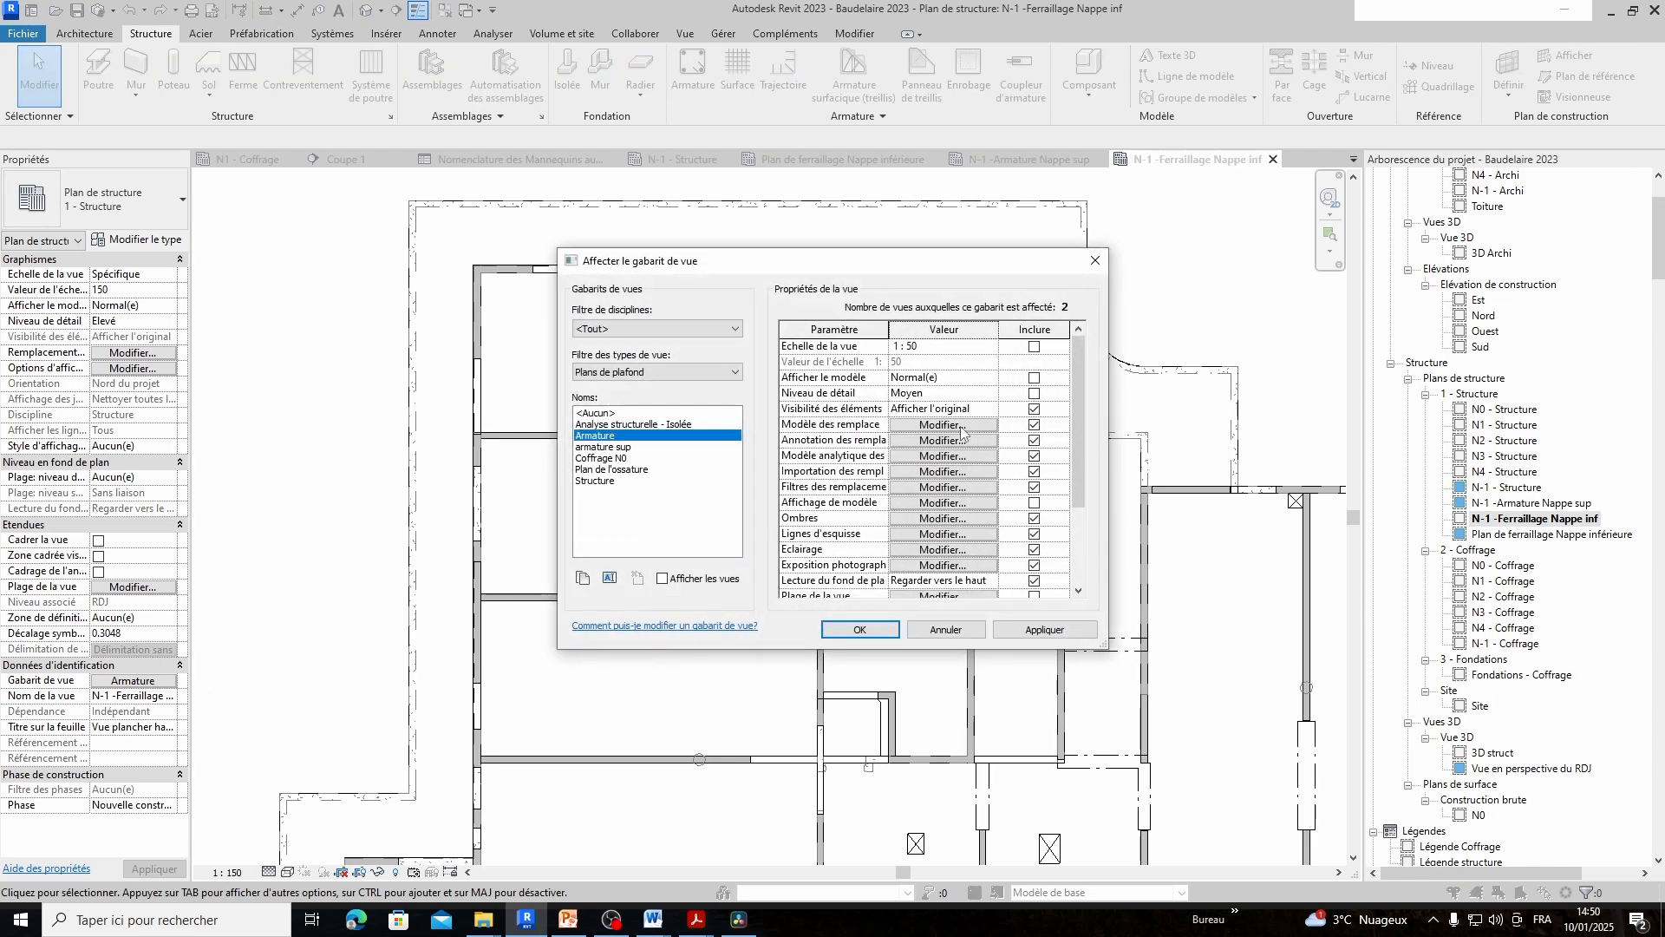
left_click(961, 429)
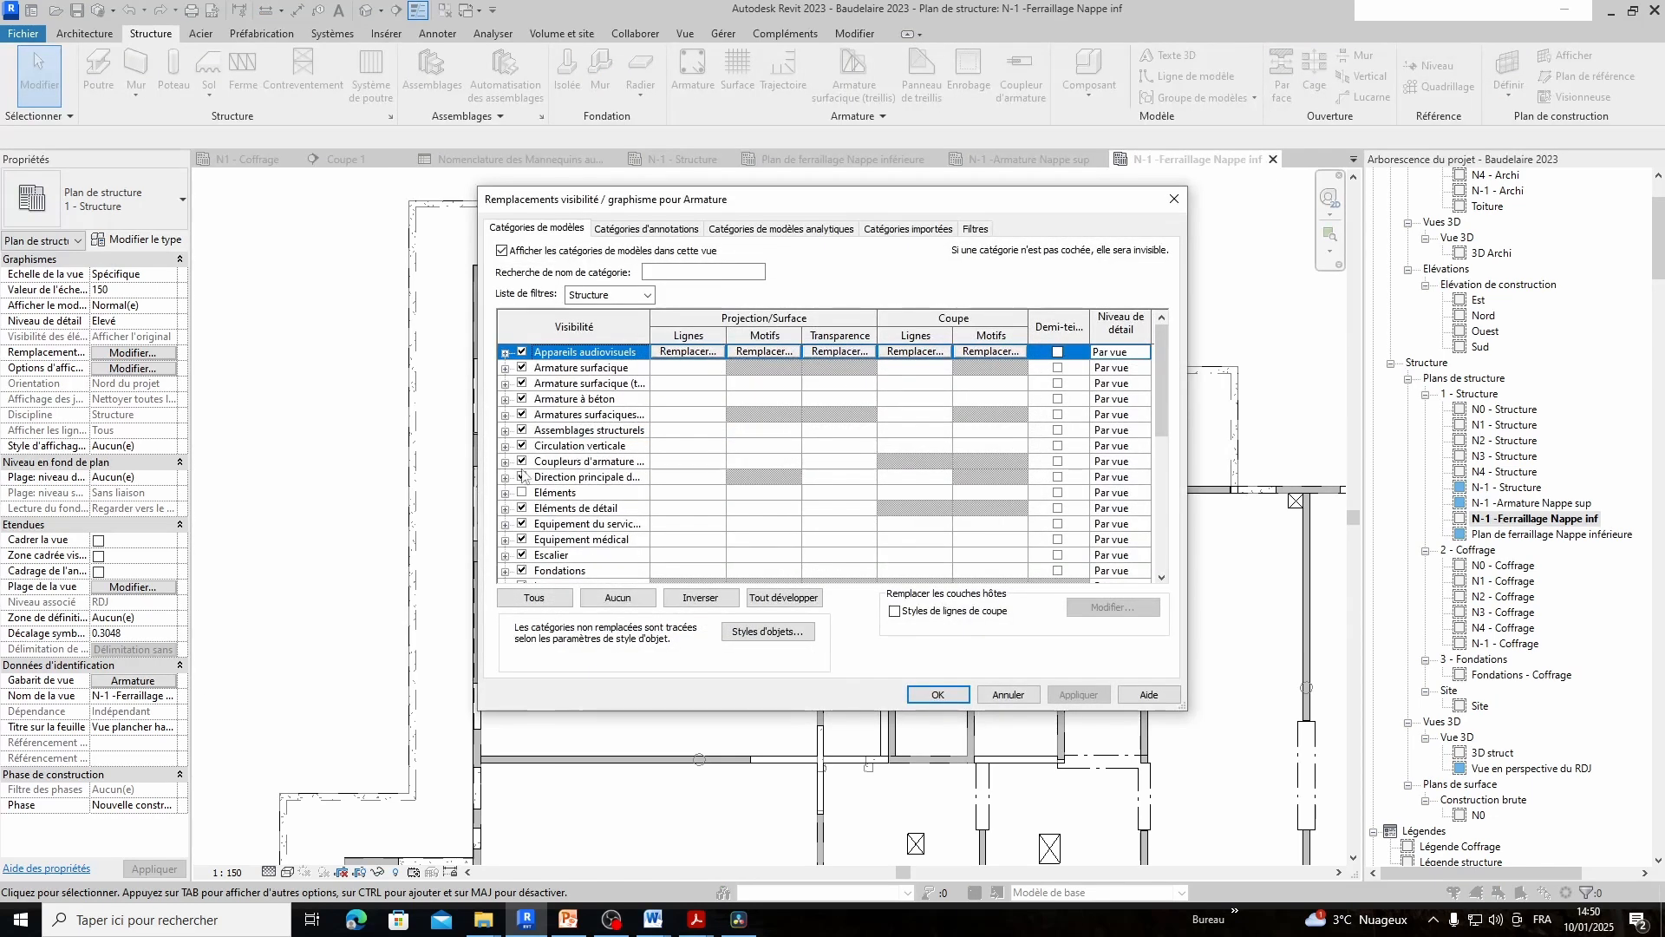
left_click(977, 229)
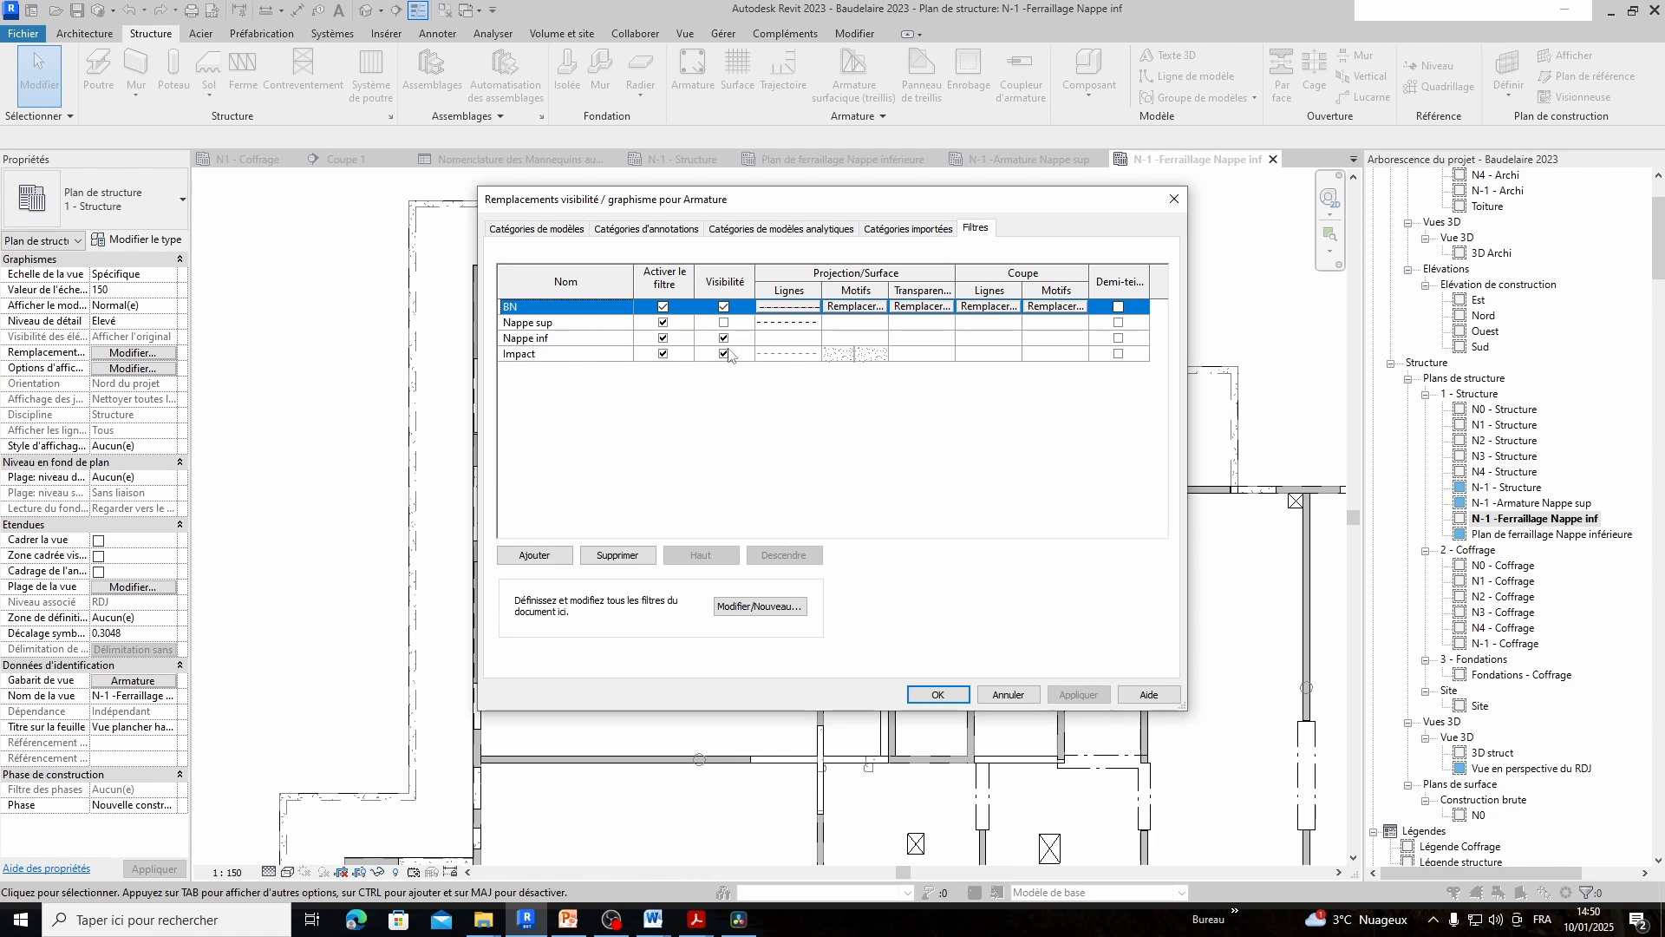
left_click(530, 338)
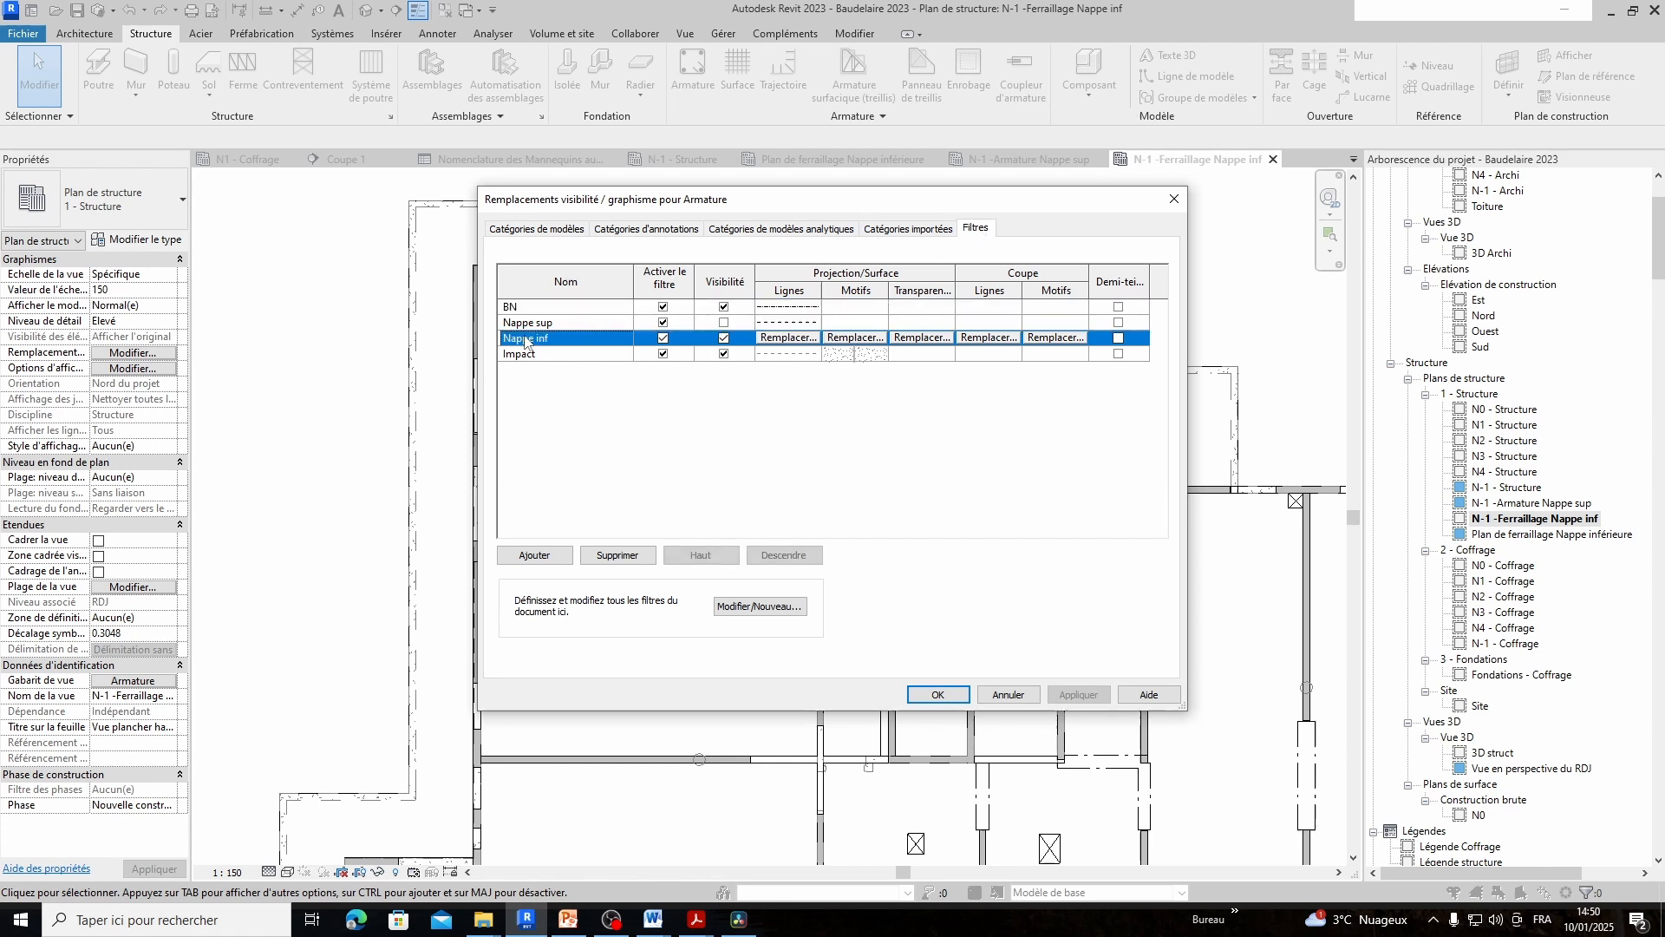
left_click(621, 558)
left_click(641, 559)
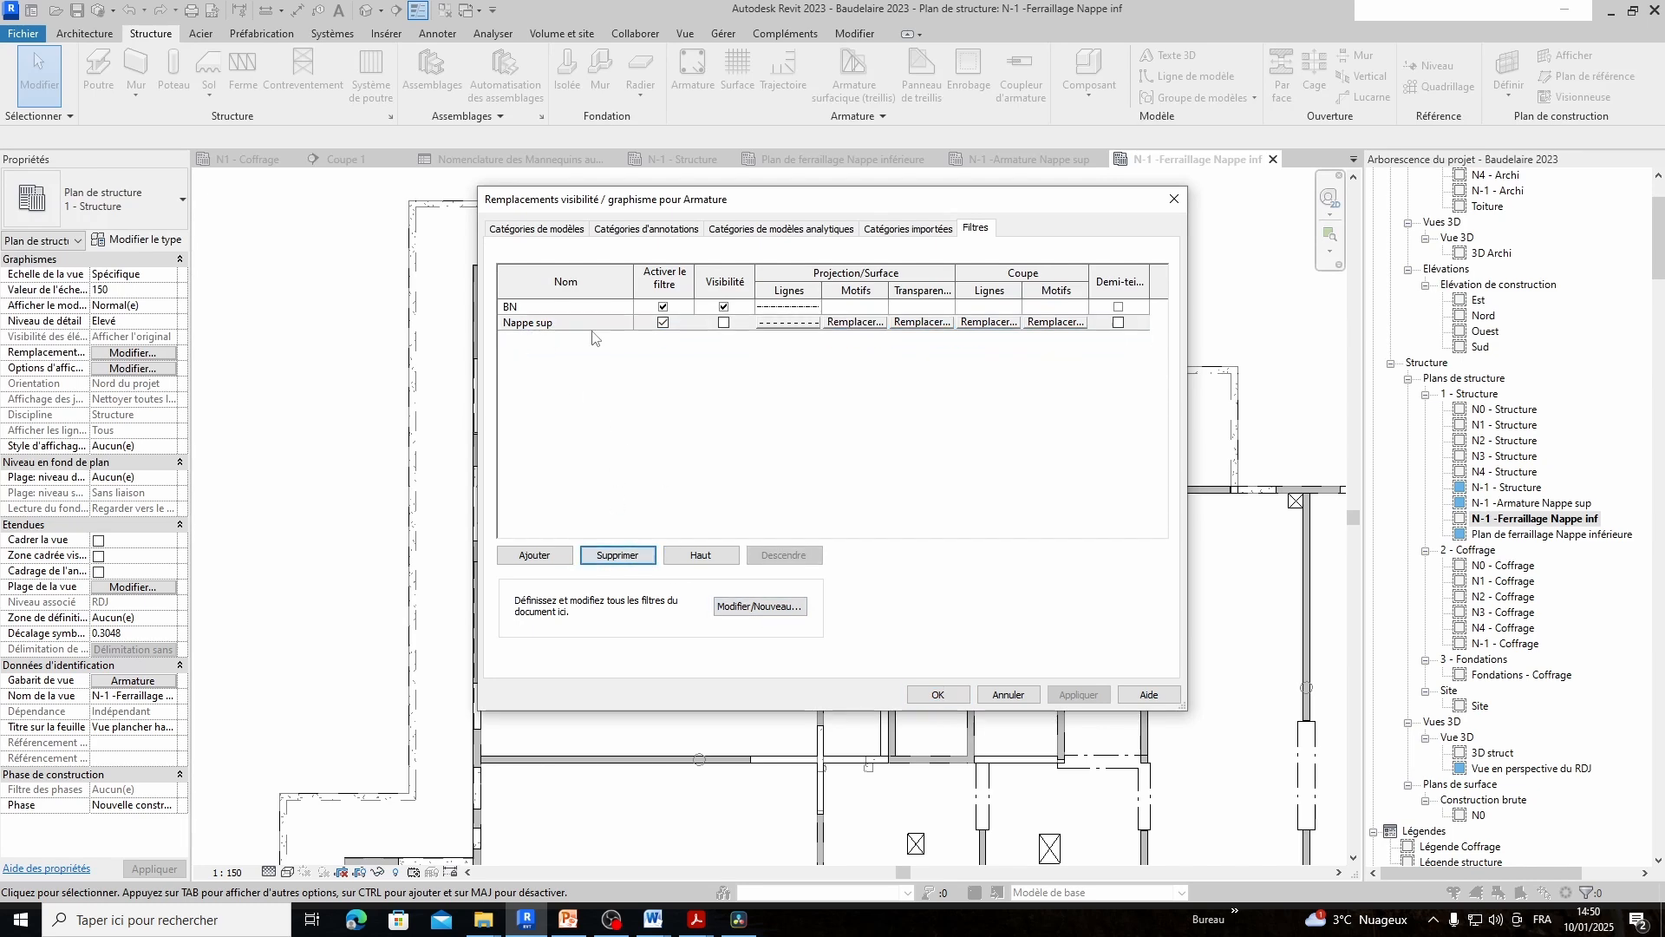
left_click(548, 322)
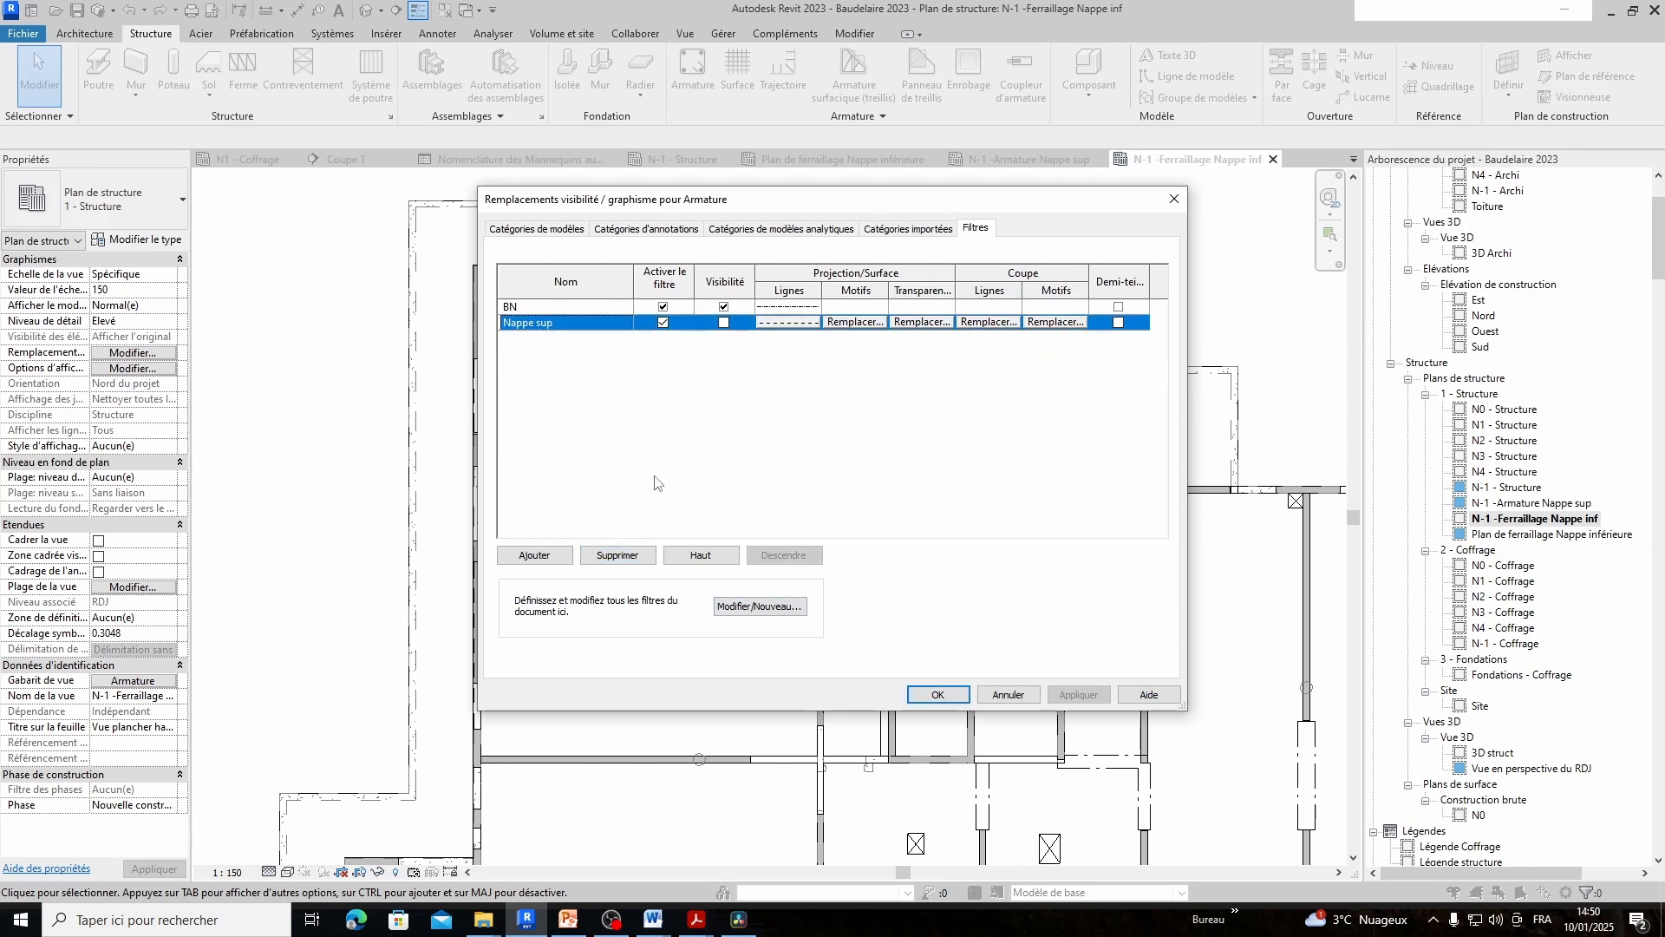
left_click(617, 555)
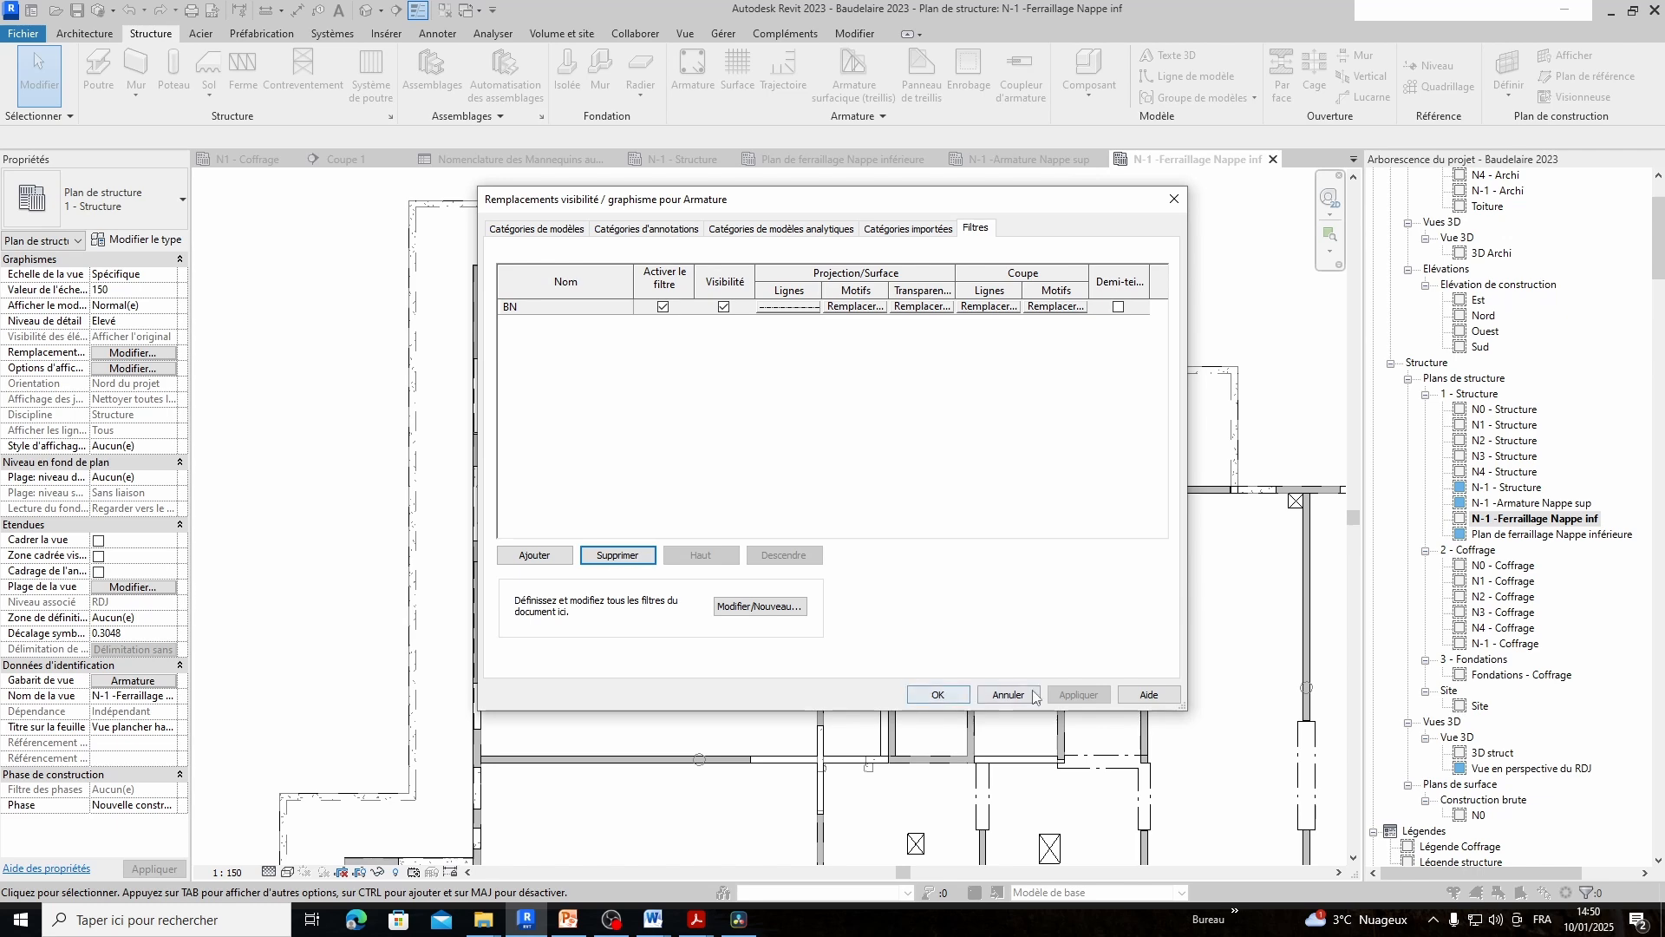
left_click(960, 696)
left_click(867, 626)
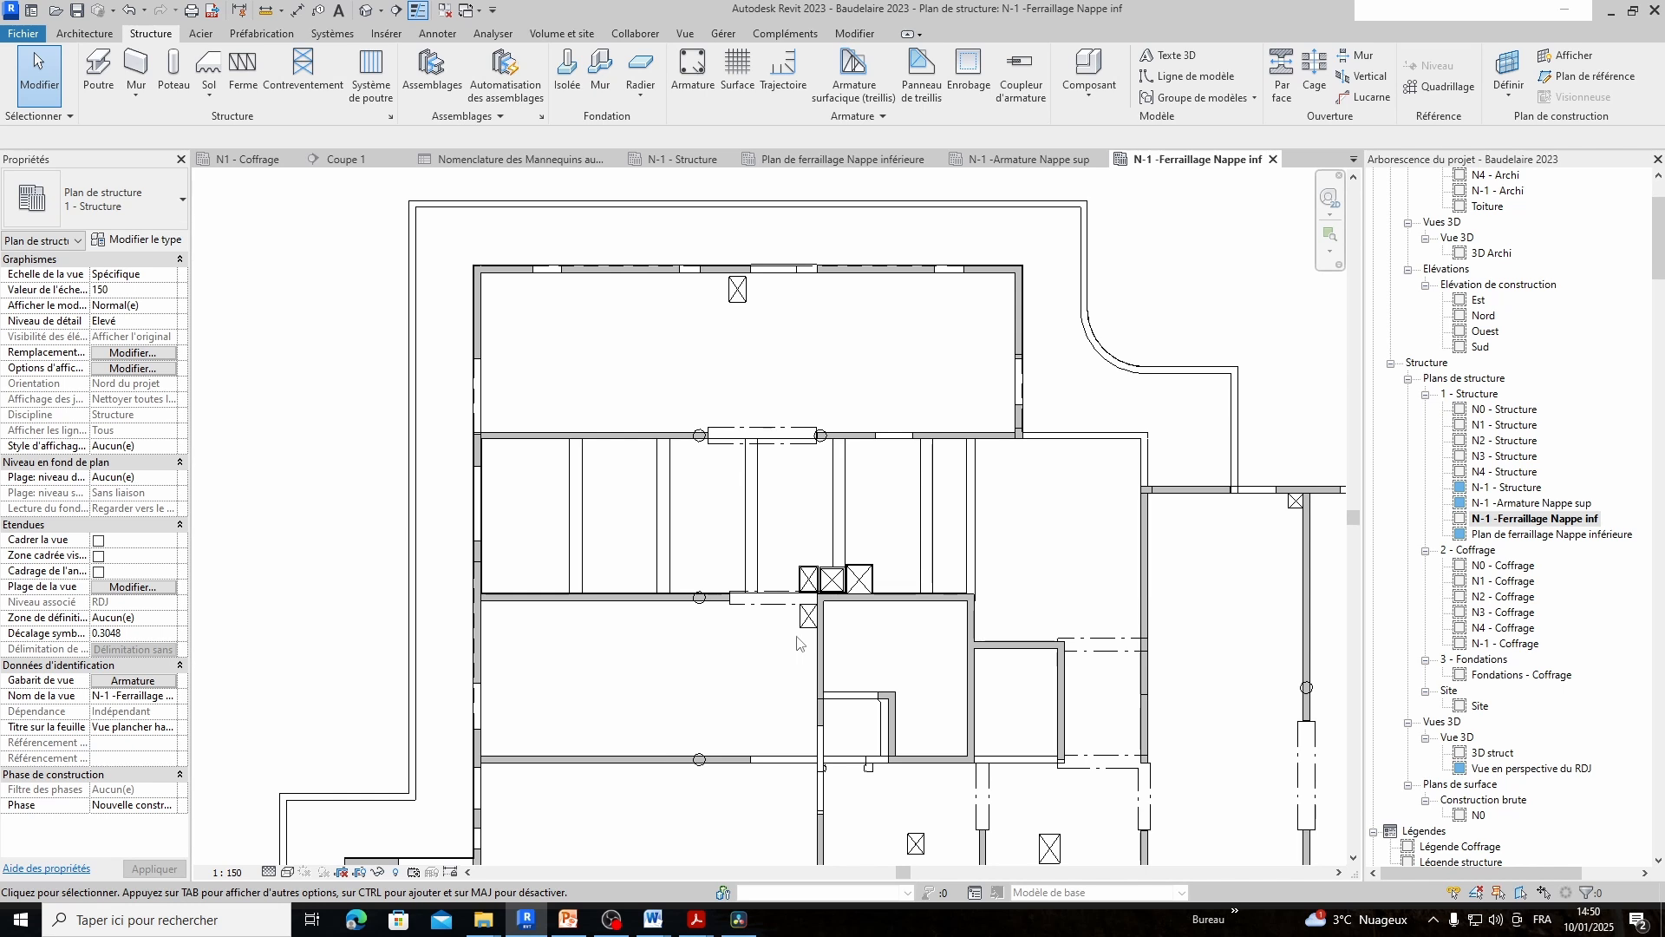
Examine the ST 25 fabric sheet layout, its overlaps and its cut-outs around the shaft openings in the plan's central bay
middle_click_drag(661, 714, 636, 755)
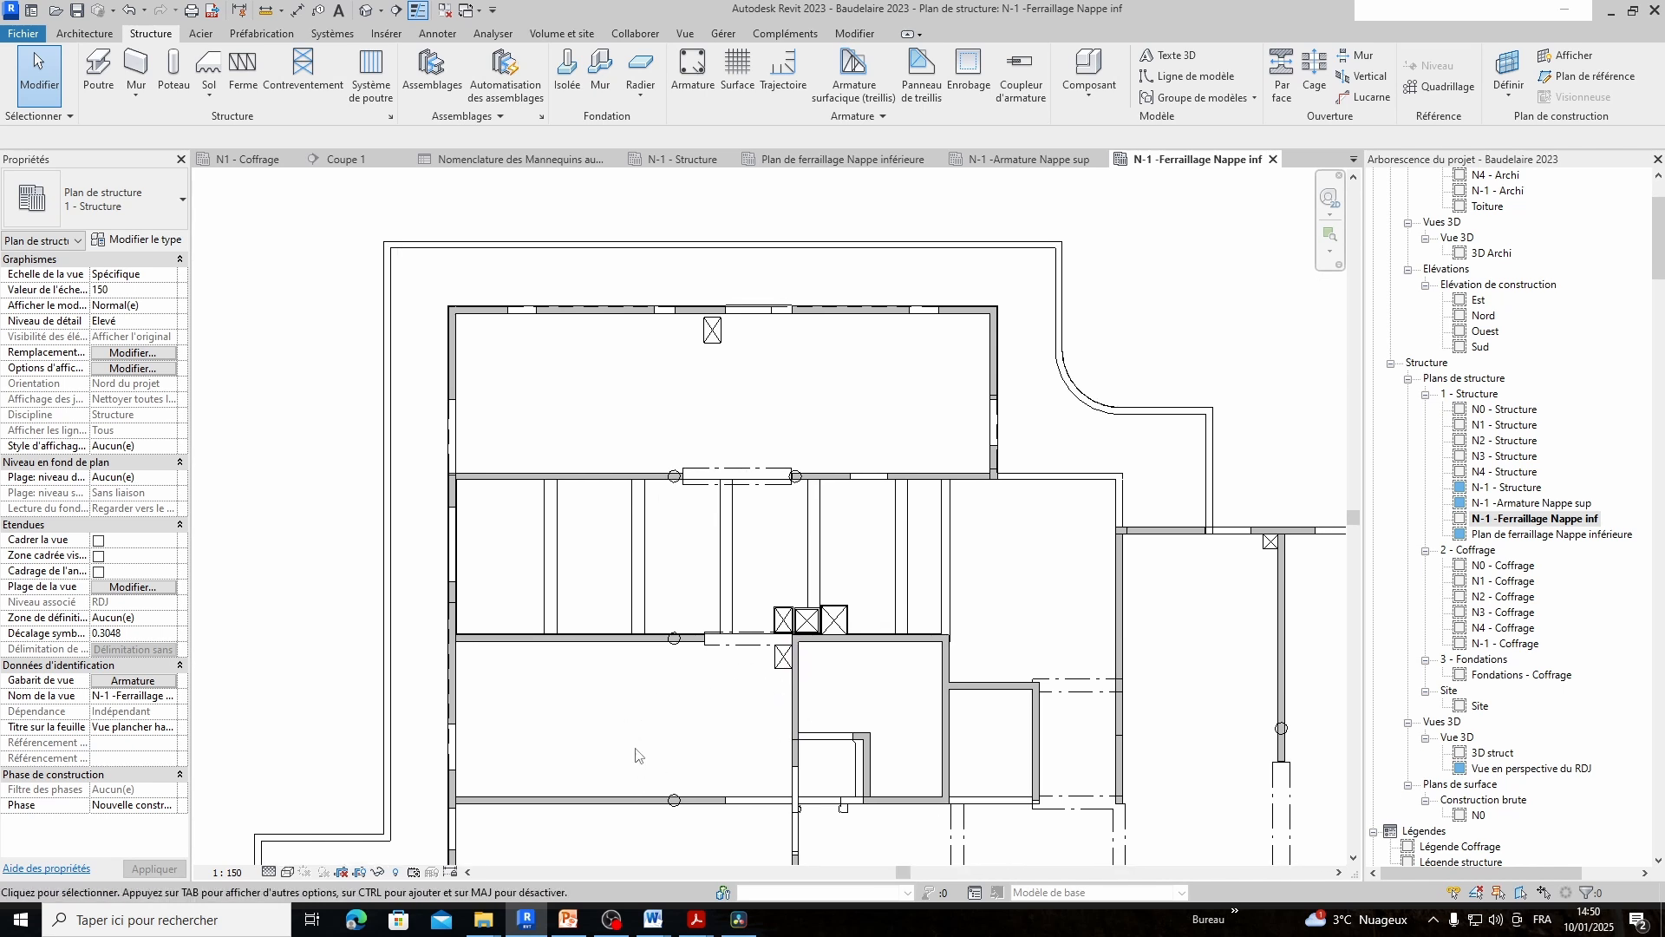
scroll(692, 681, "up", 3)
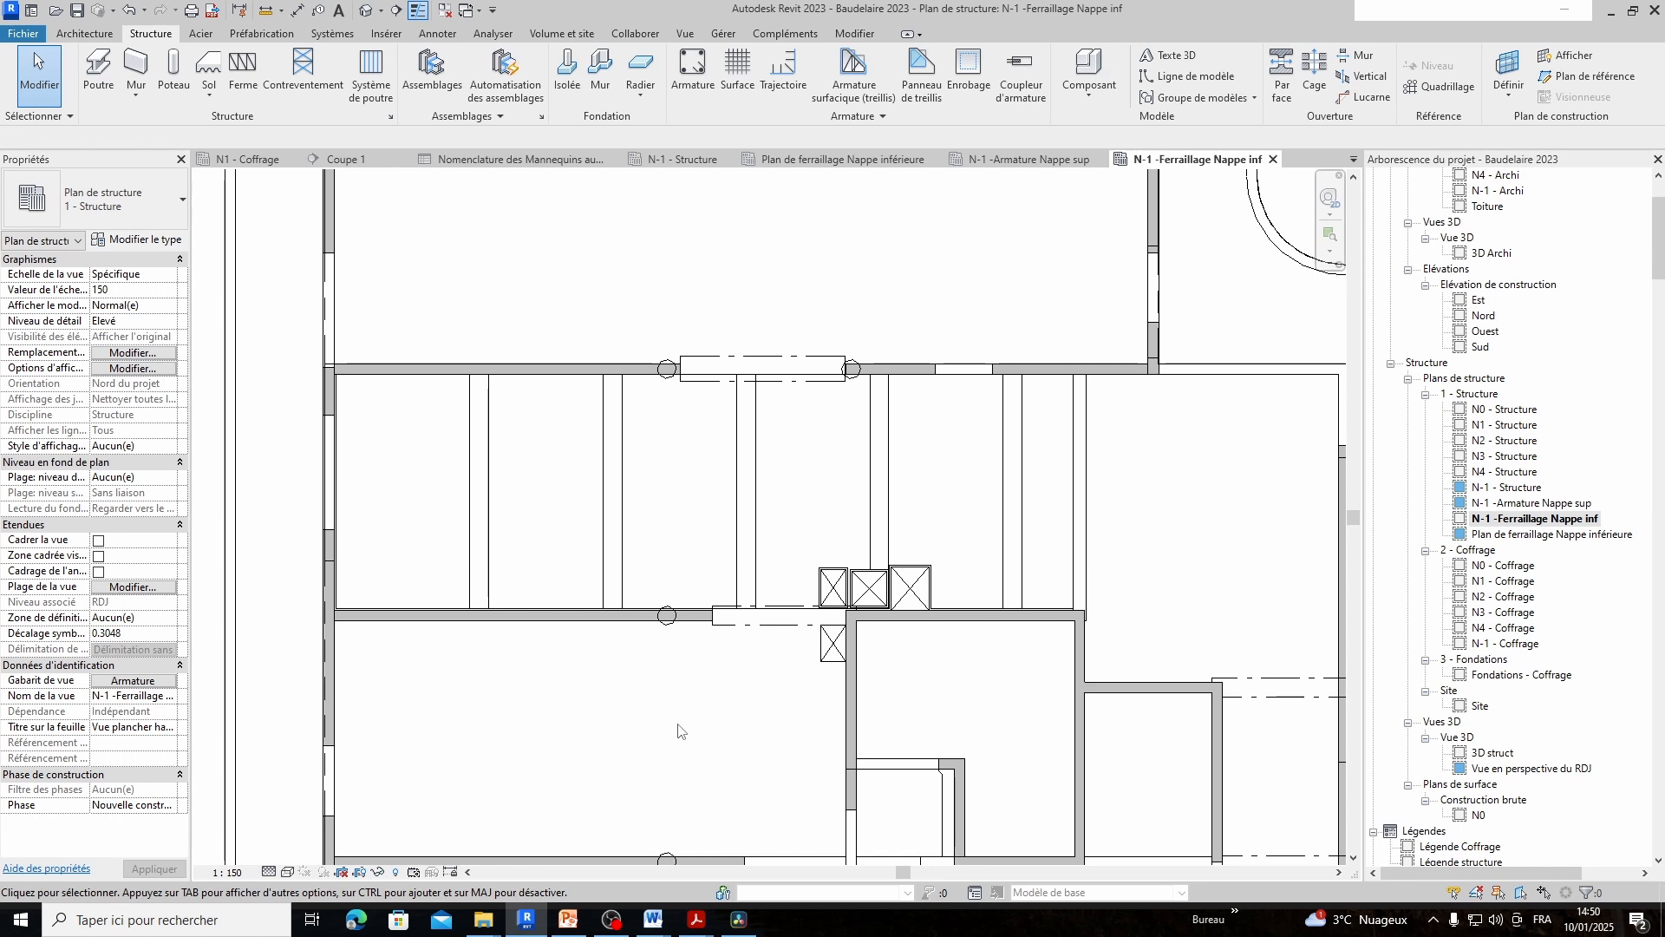
scroll(559, 692, "up", 5)
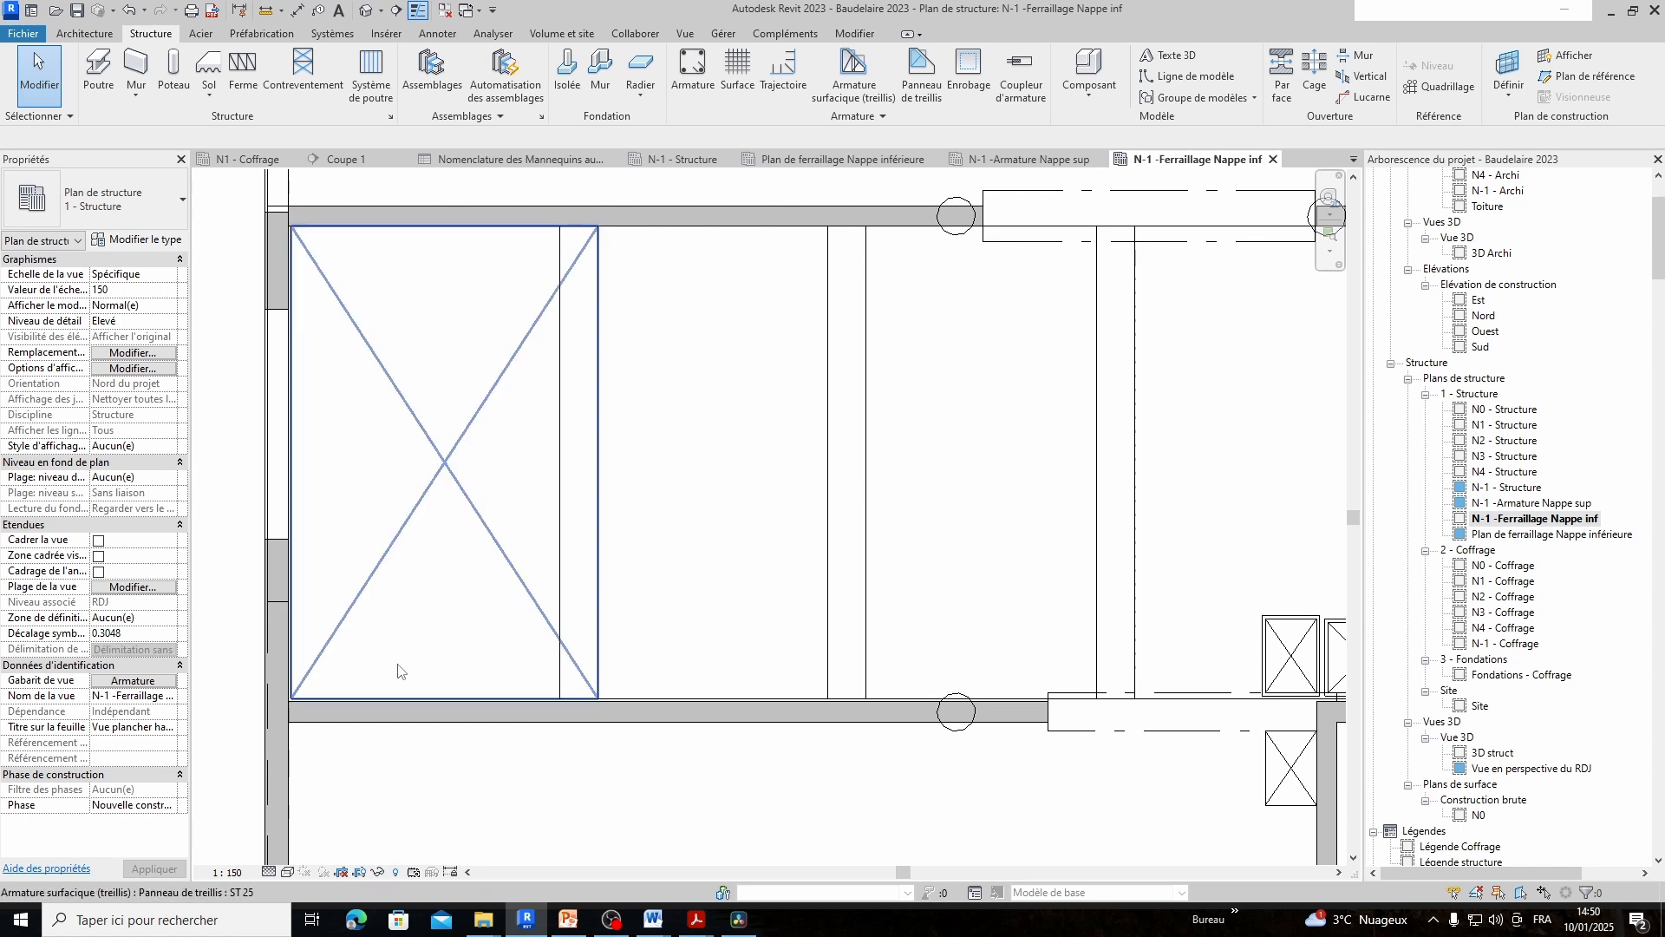
middle_click_drag(792, 899, 421, 851)
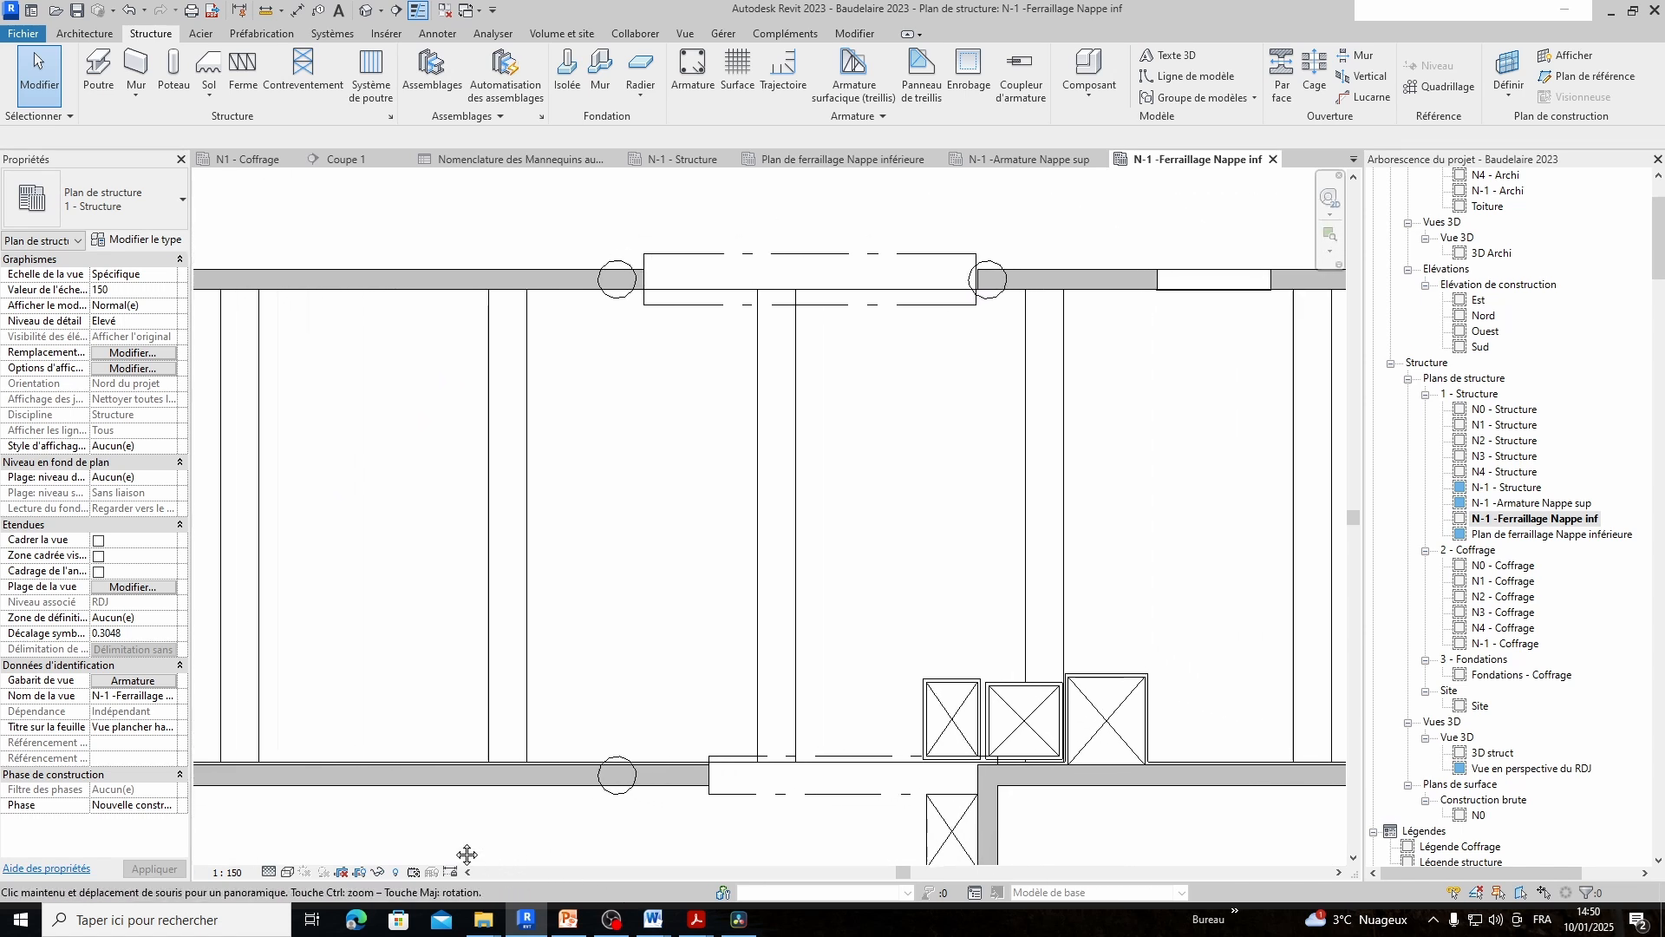
scroll(793, 770, "up", 3)
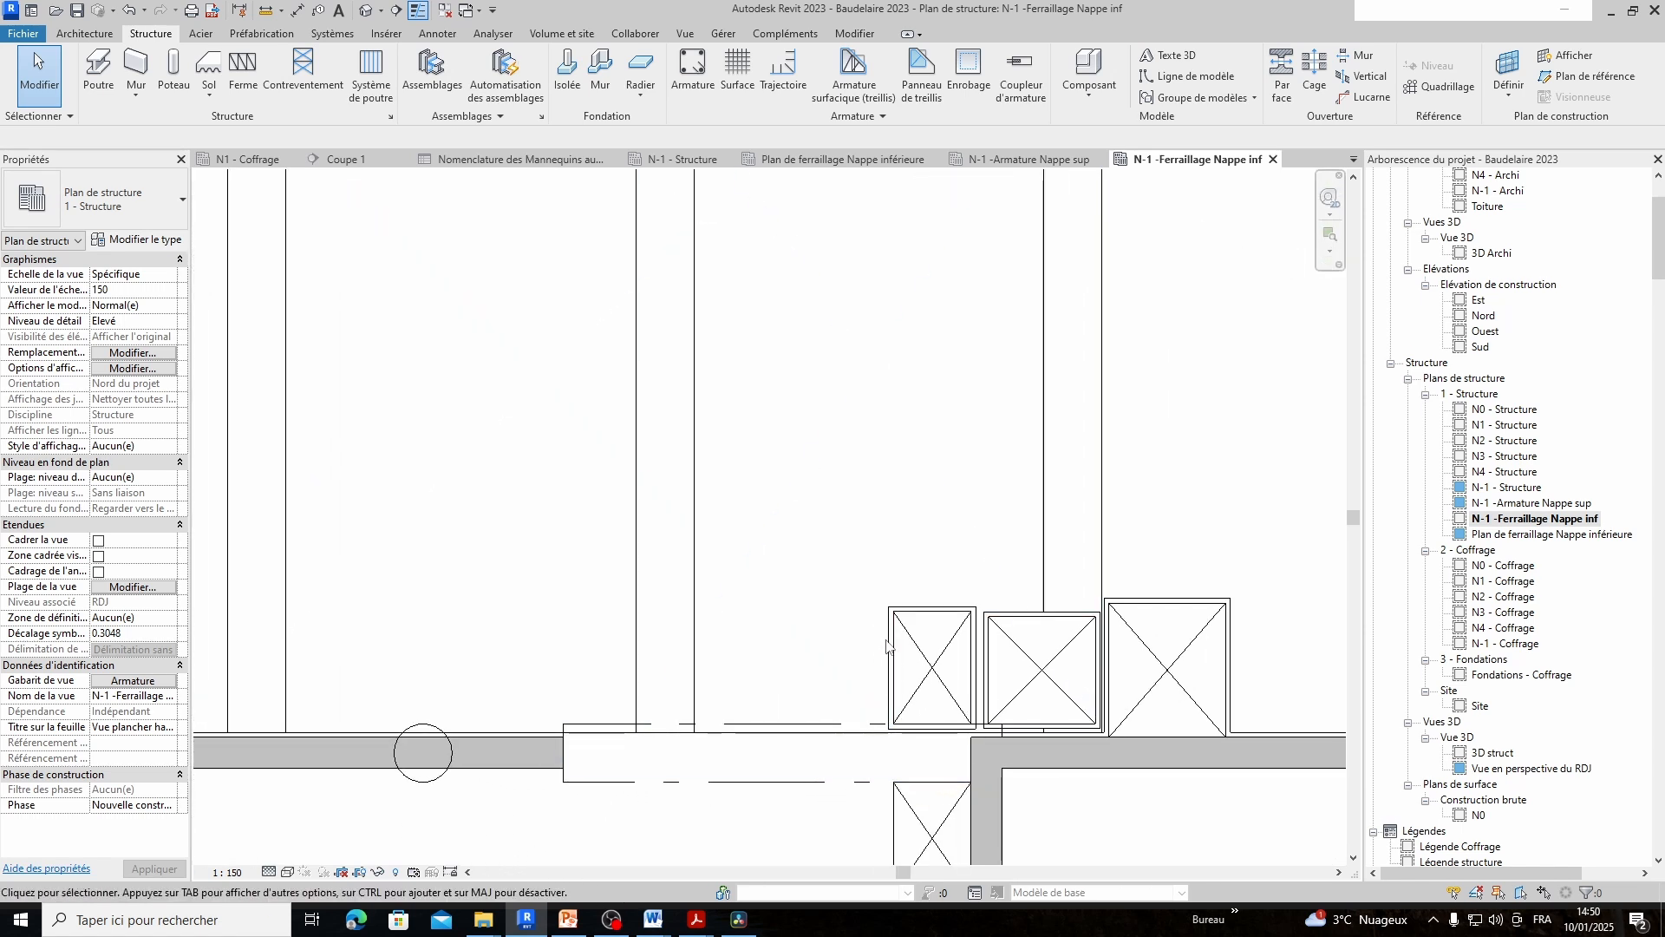
scroll(1114, 673, "up", 2)
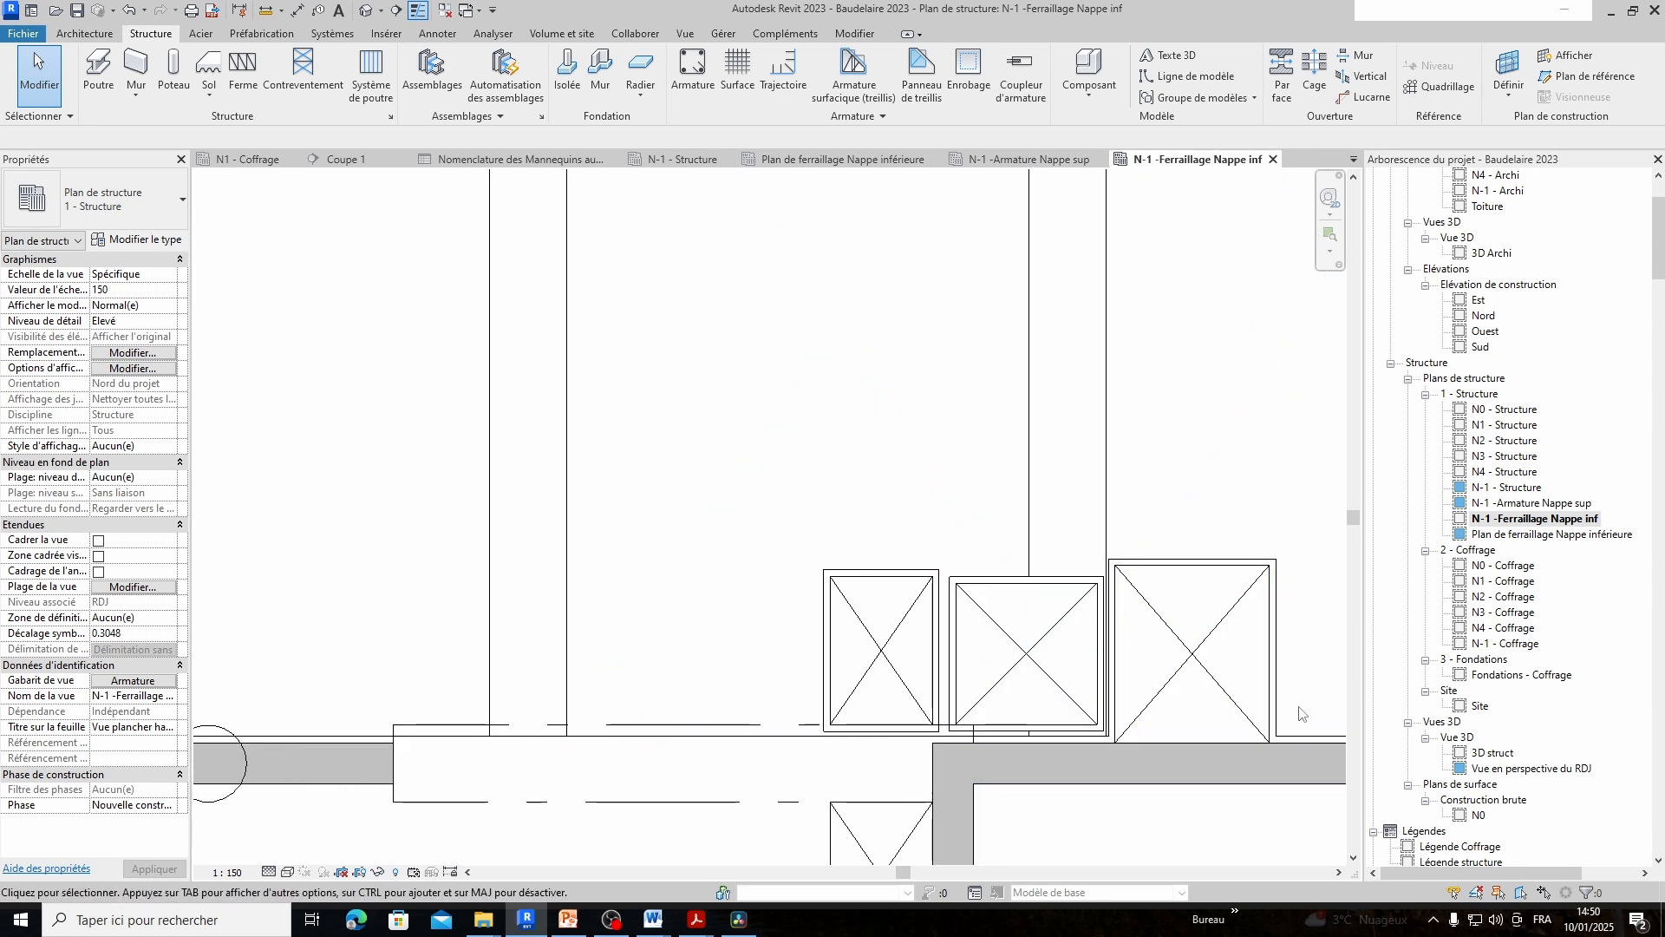
scroll(1041, 642, "down", 1)
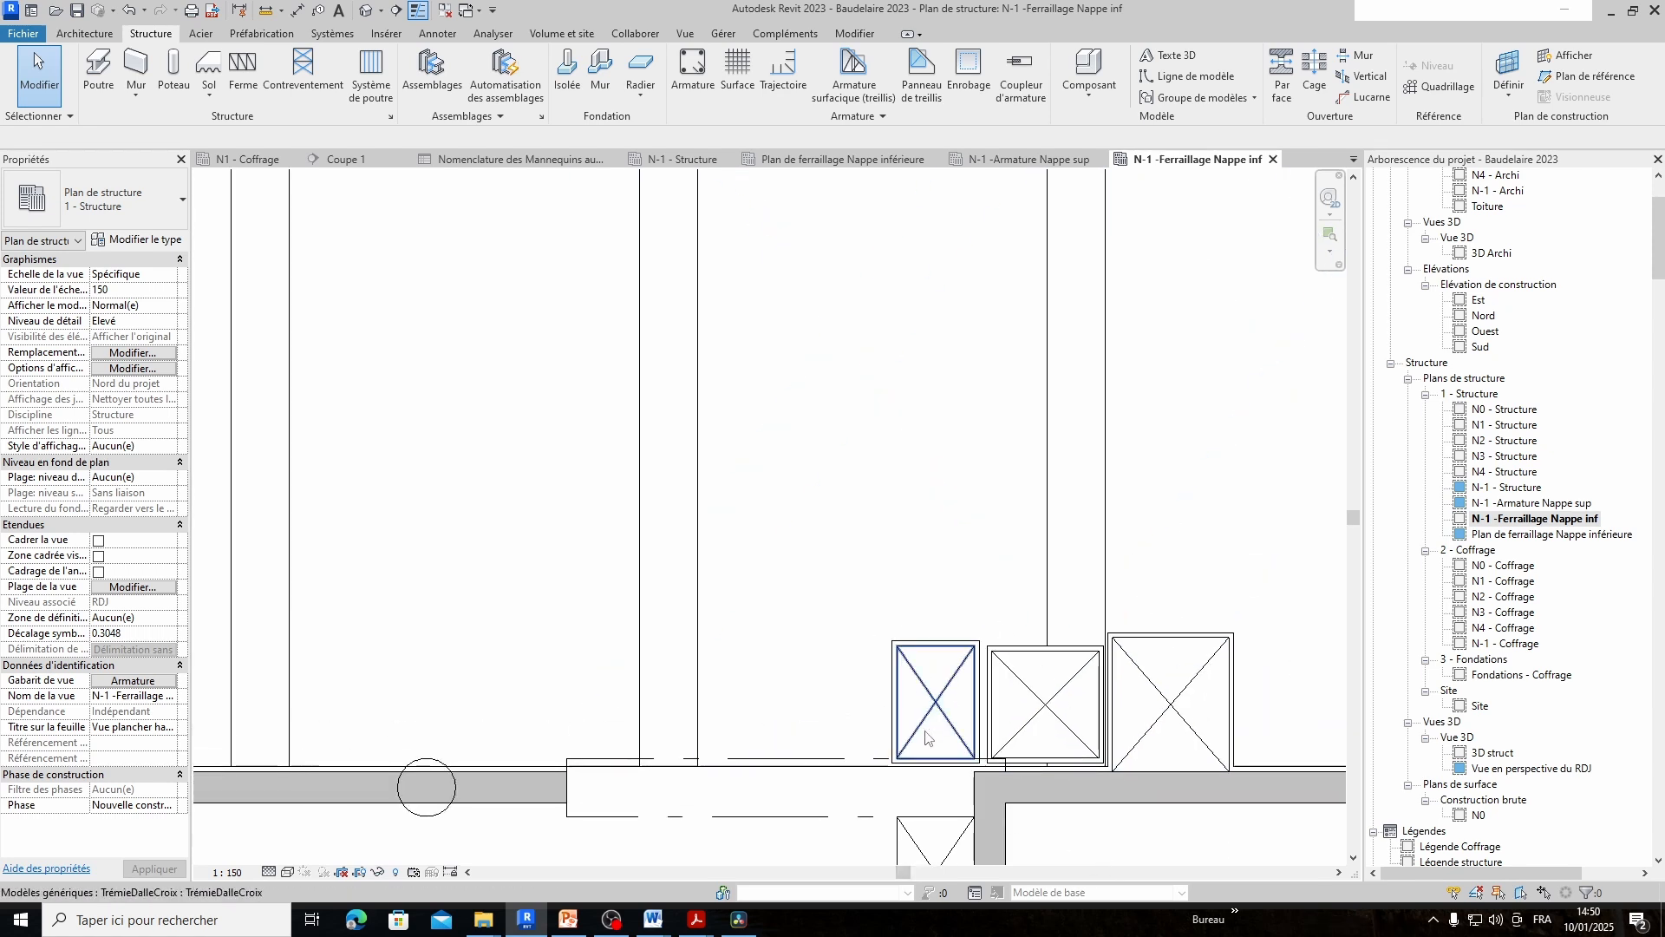
scroll(785, 713, "down", 1)
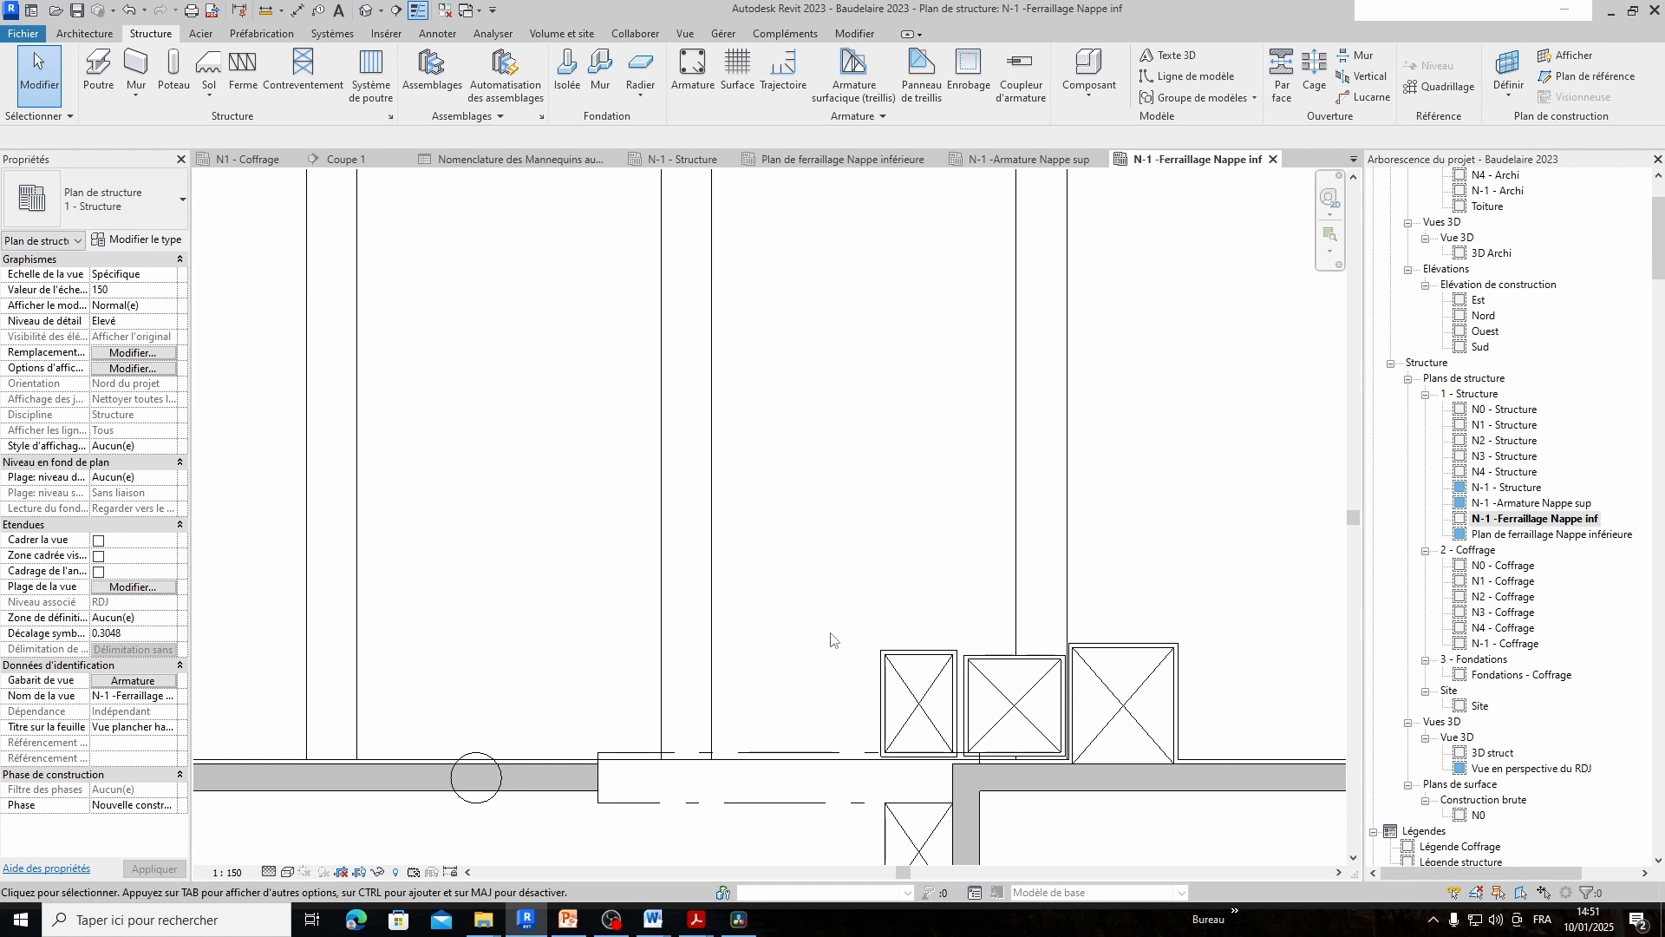
scroll(822, 658, "down", 3)
scroll(822, 657, "down", 1)
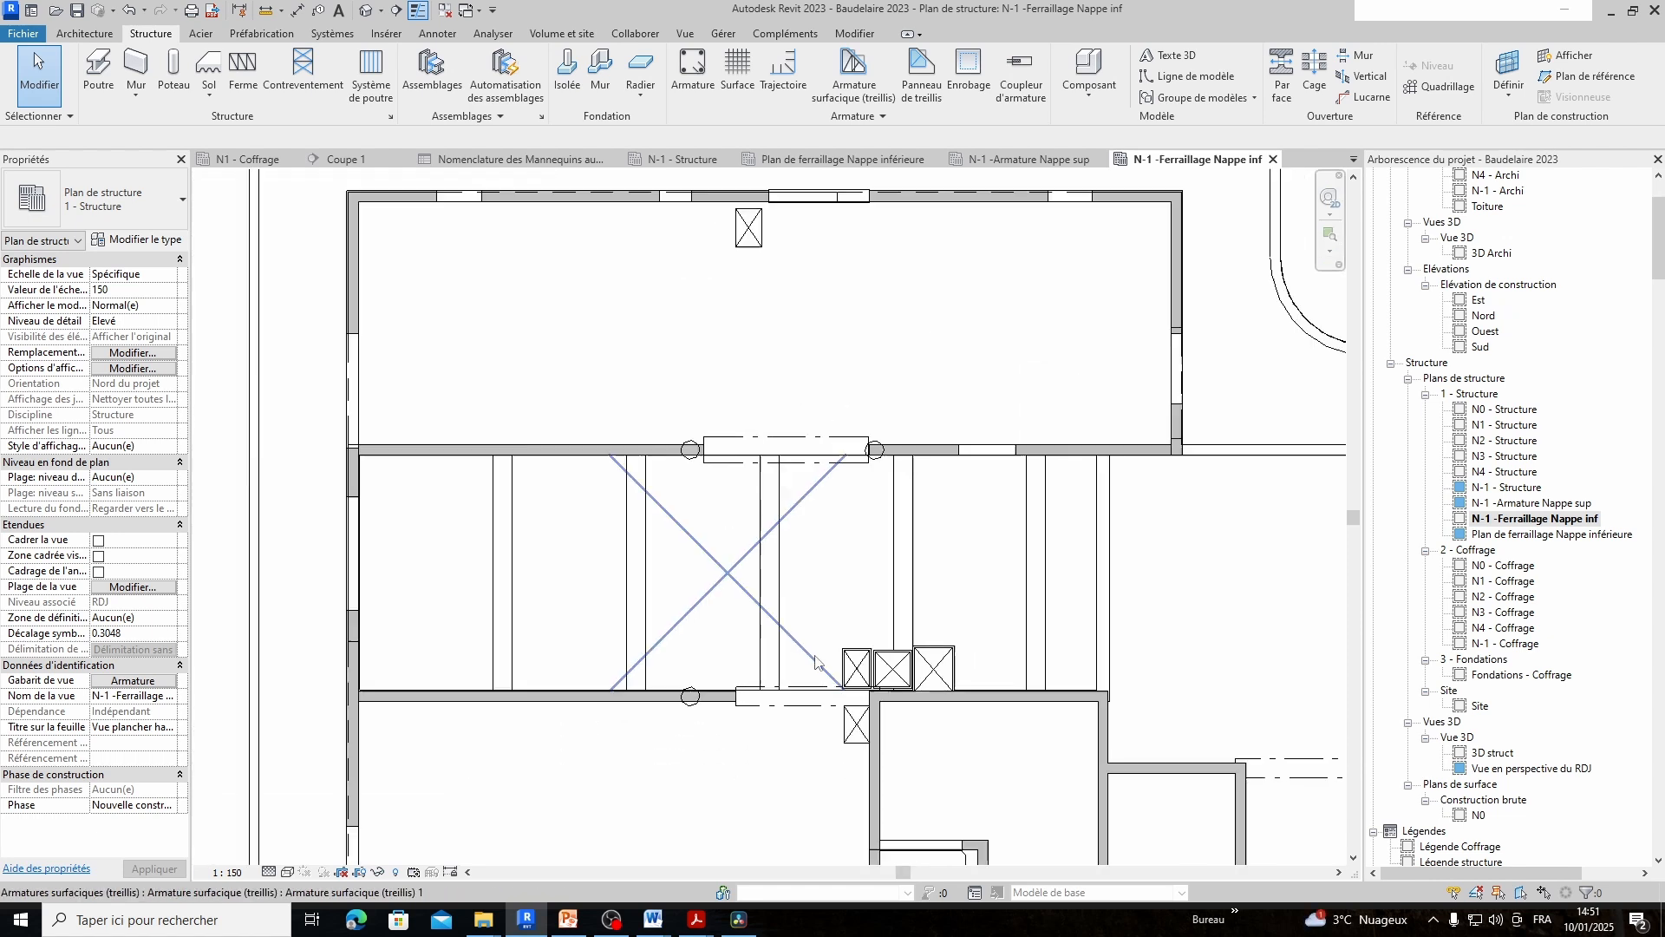
middle_click_drag(1057, 752, 1098, 722)
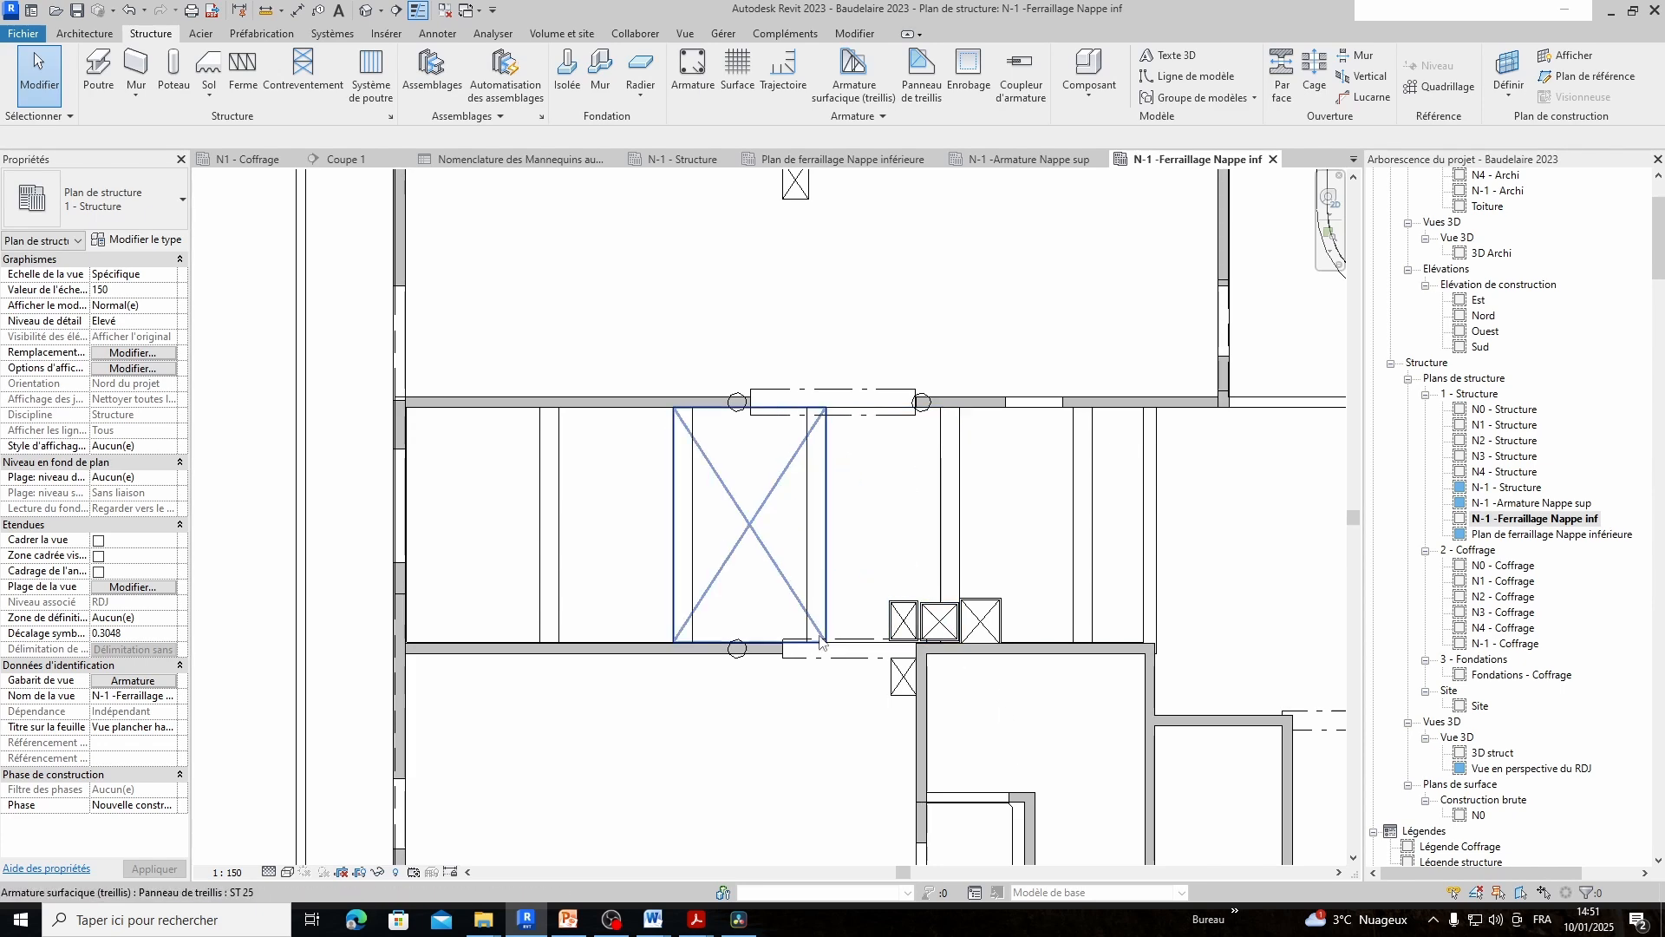
Set the location of the ST 25 fabric area in the plan's central bay to Bas
left_click(777, 525)
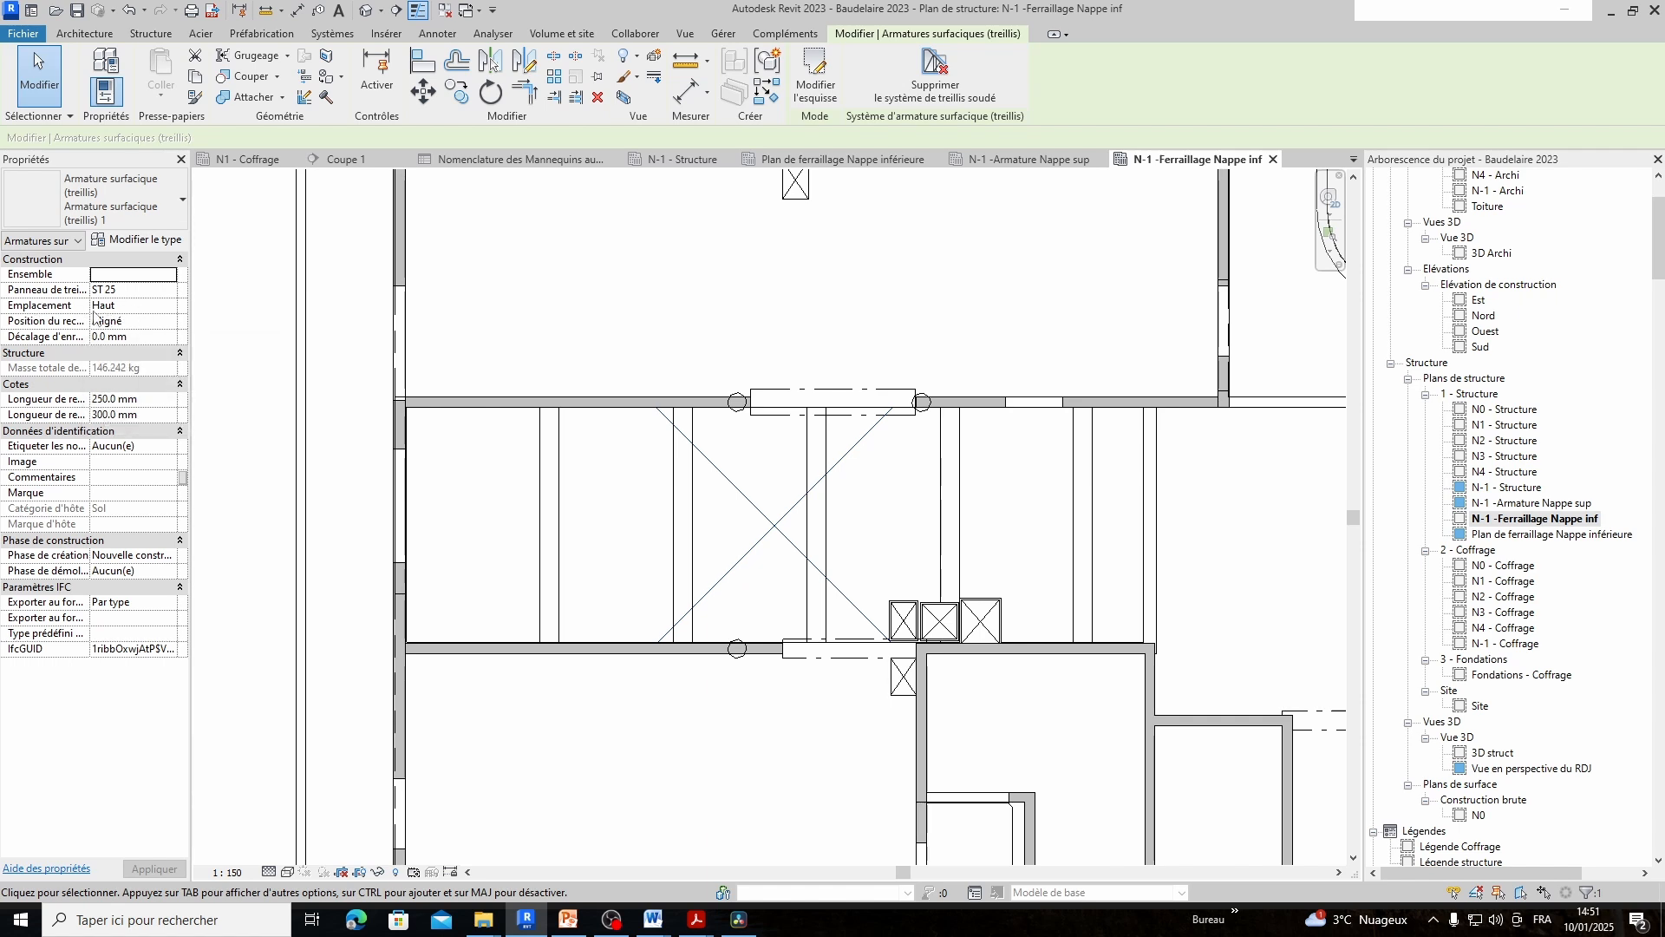
left_click(123, 310)
left_click(169, 308)
left_click(111, 337)
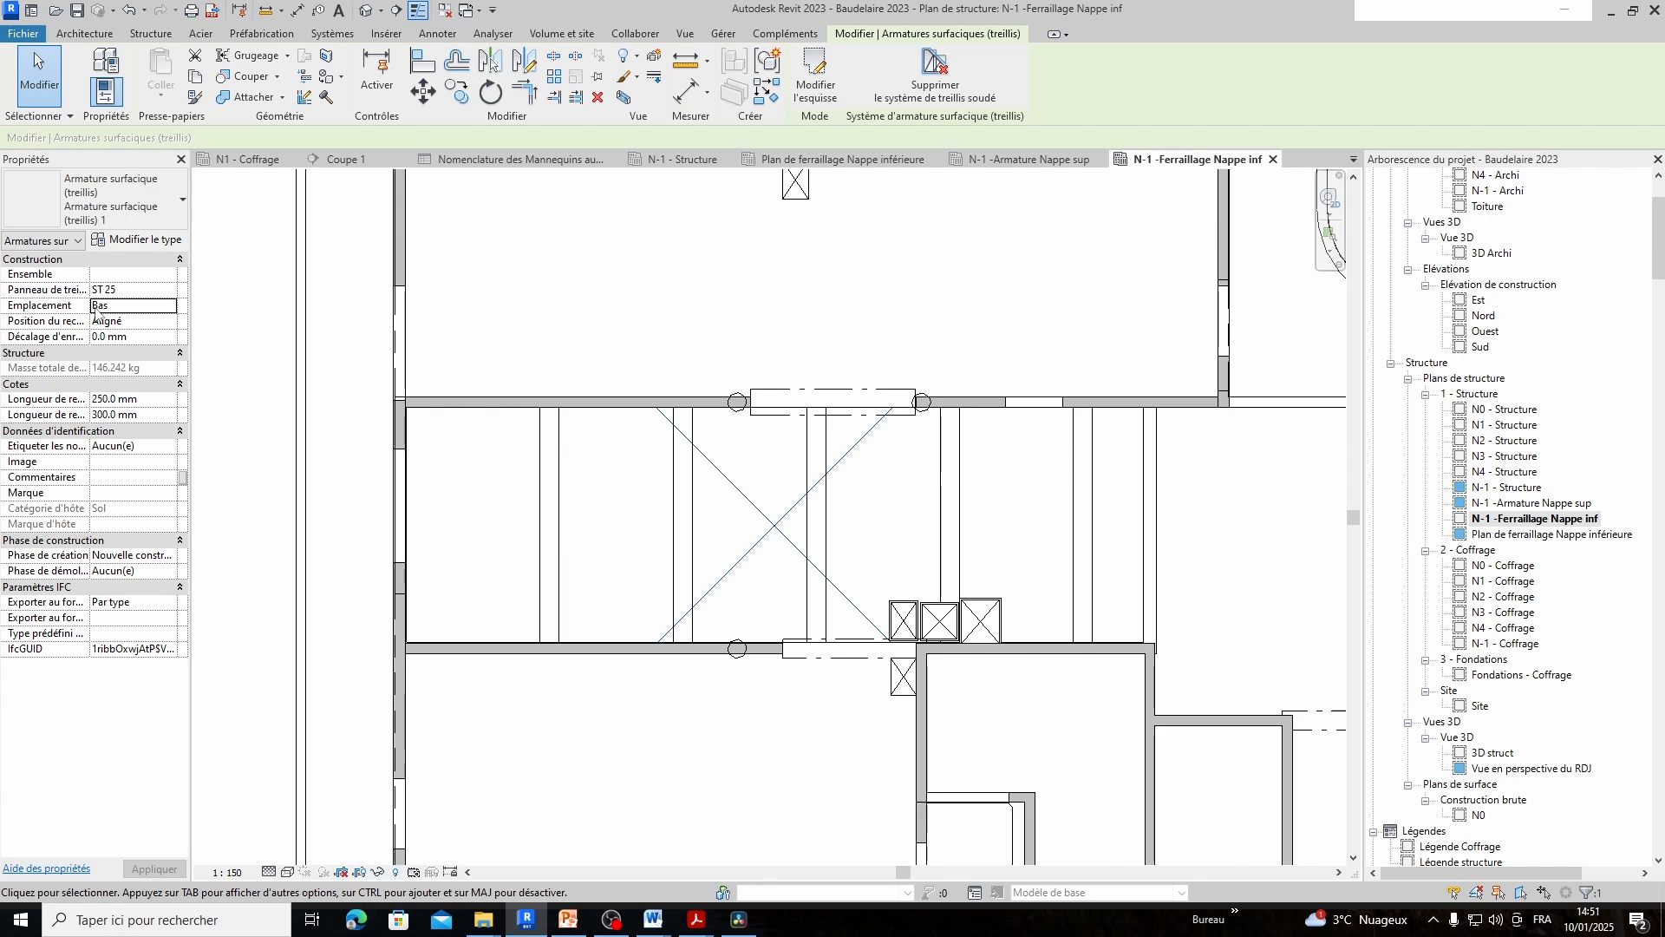
key("Escape")
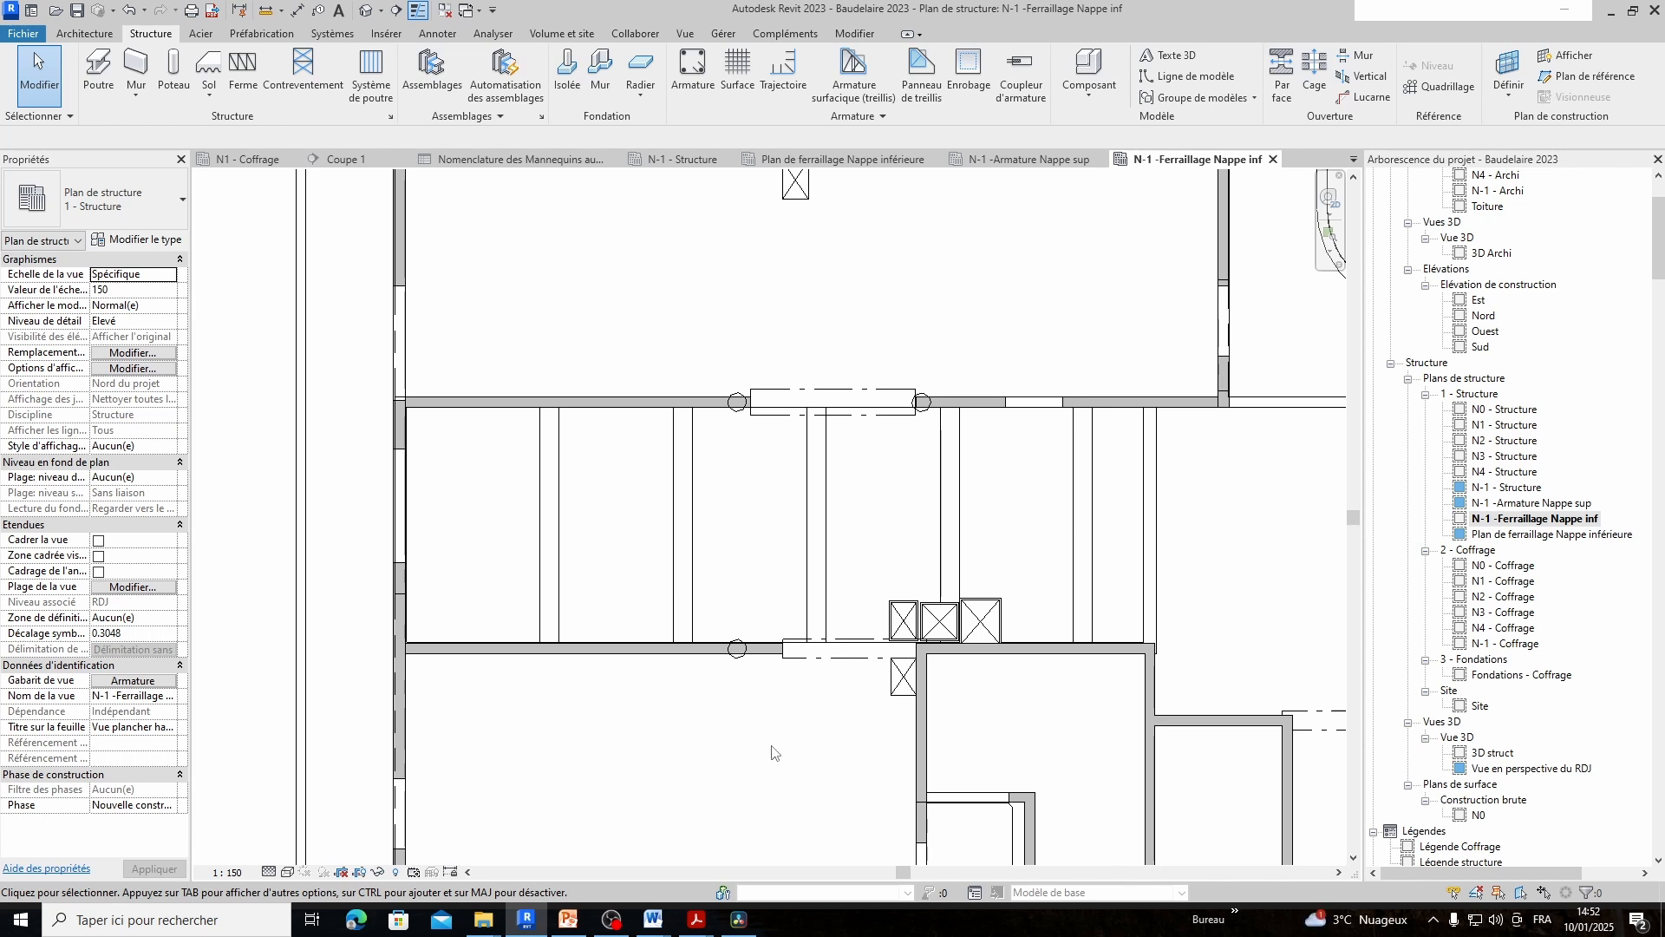
Place a Symbole TS diagonale + fabric symbol on each of the six ST 25 sheets across the central bay
left_click(437, 34)
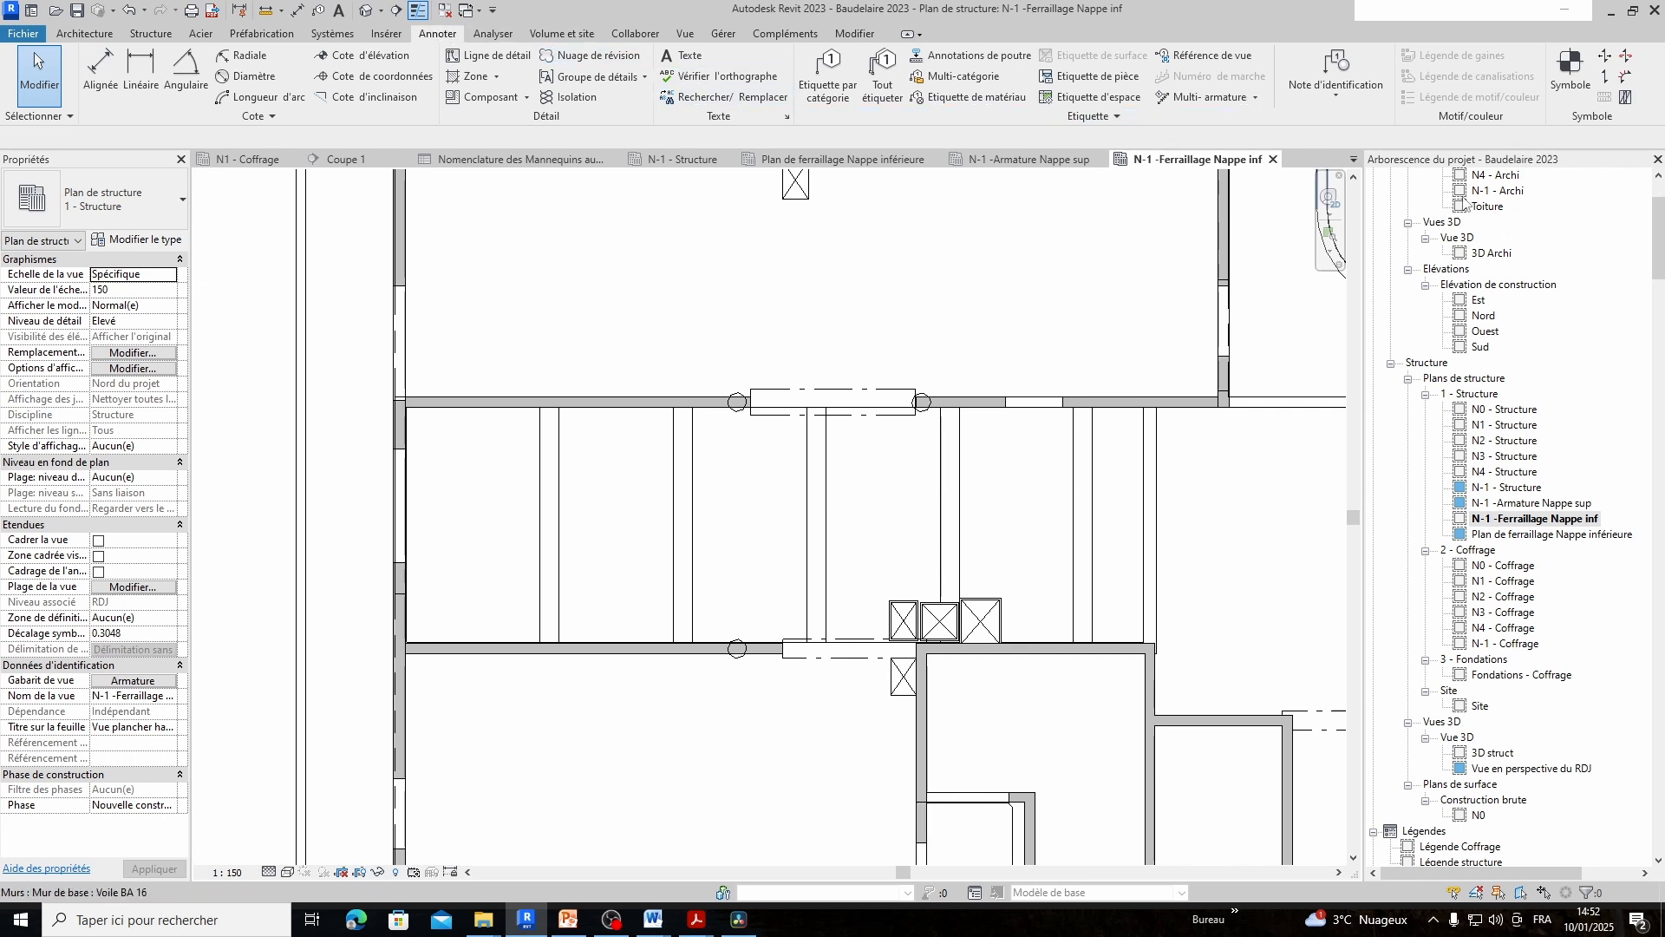
left_click(1627, 101)
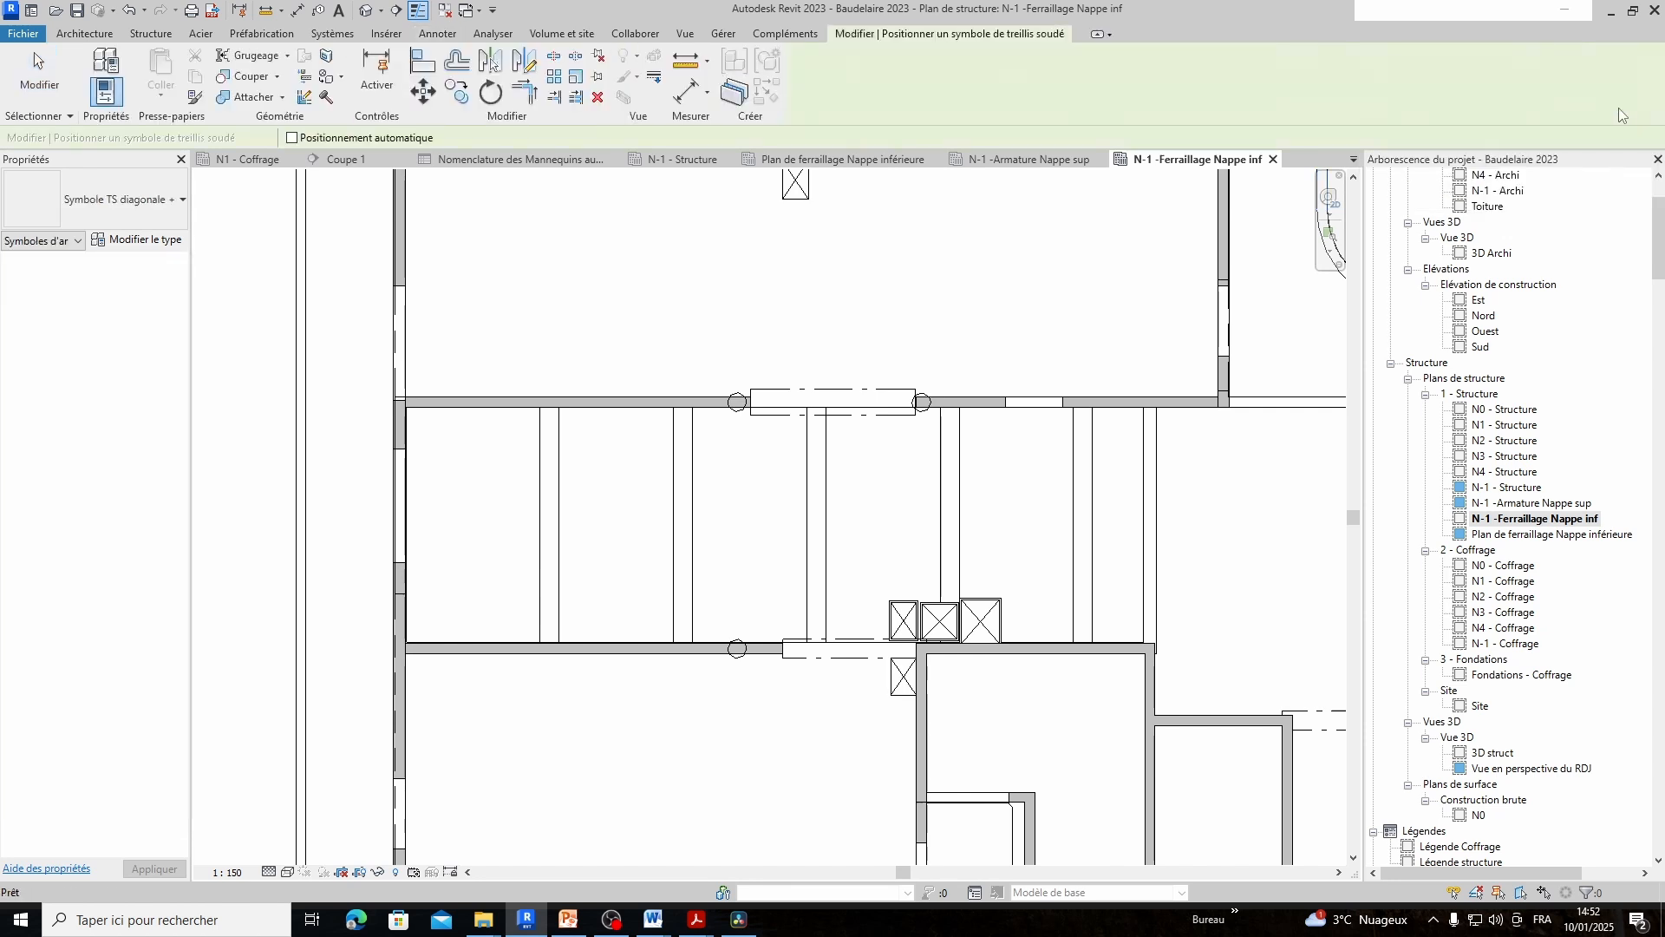
left_click(493, 548)
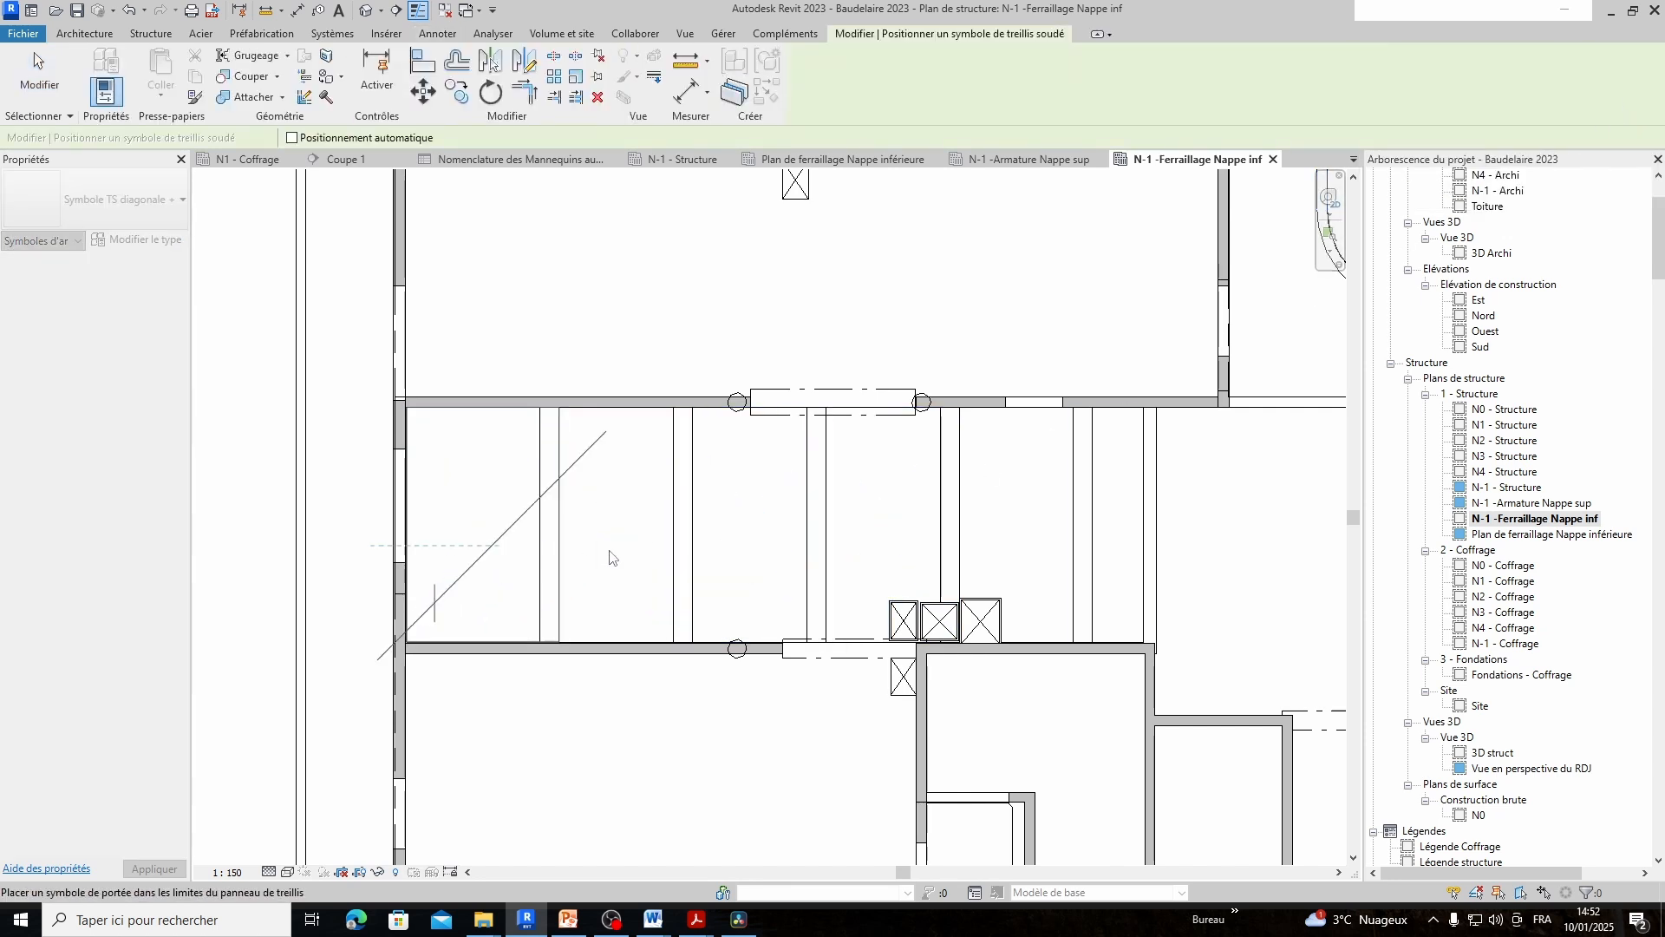
left_click(686, 572)
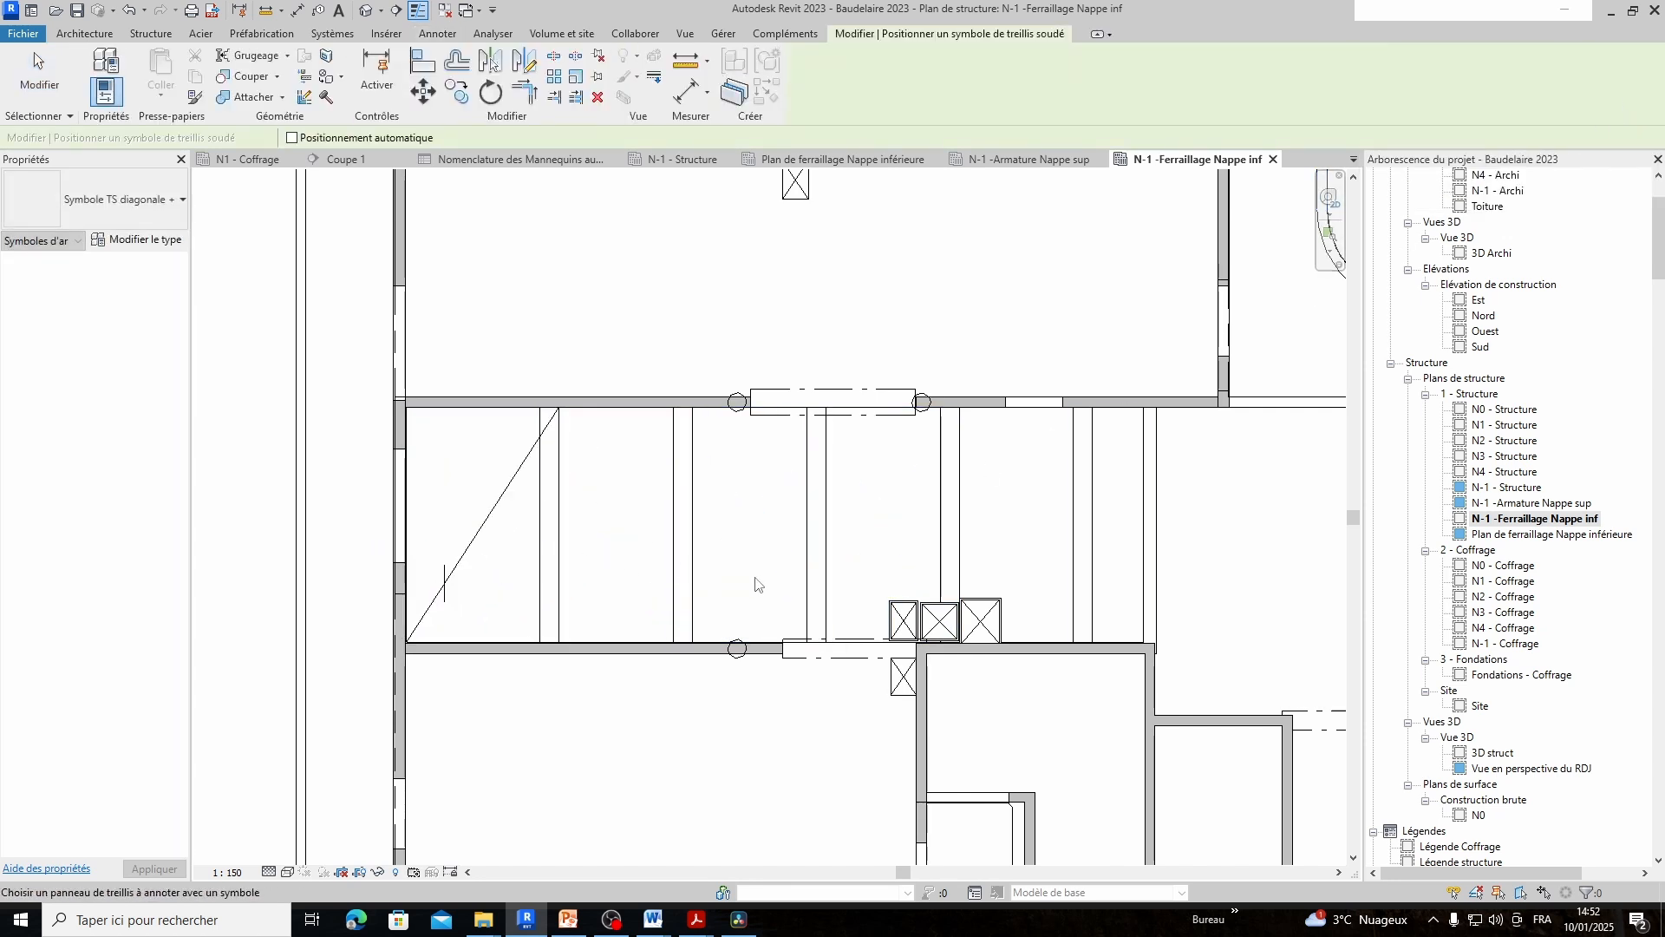
left_click(649, 571)
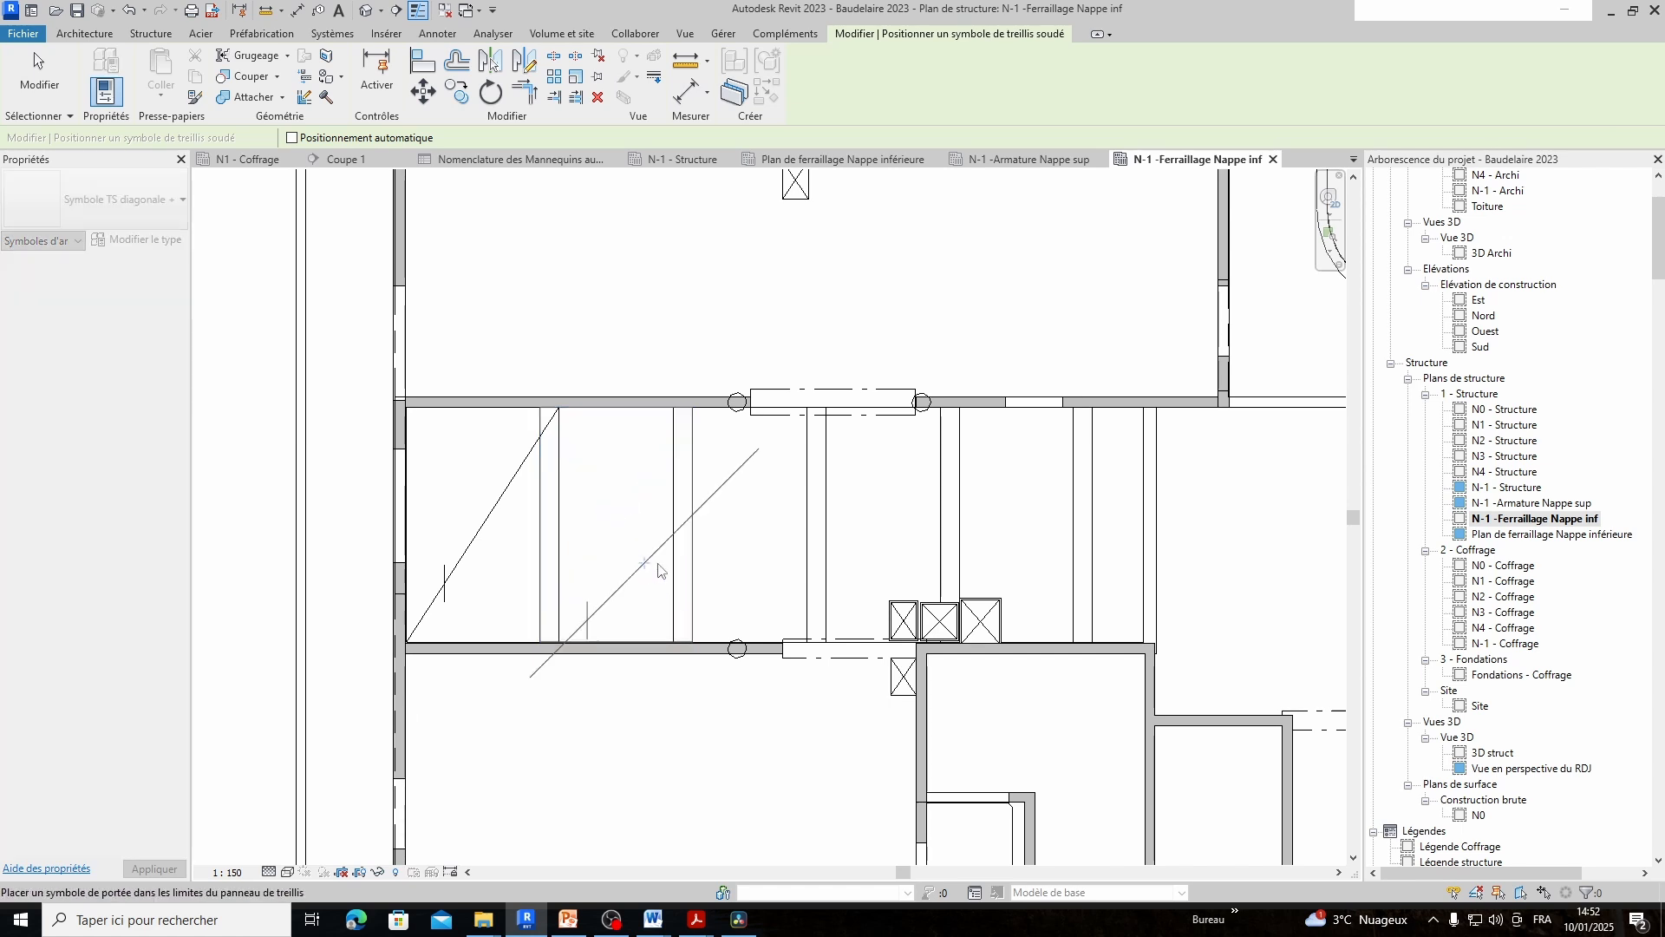
left_click(785, 571)
left_click(763, 565)
left_click(855, 564)
left_click(883, 569)
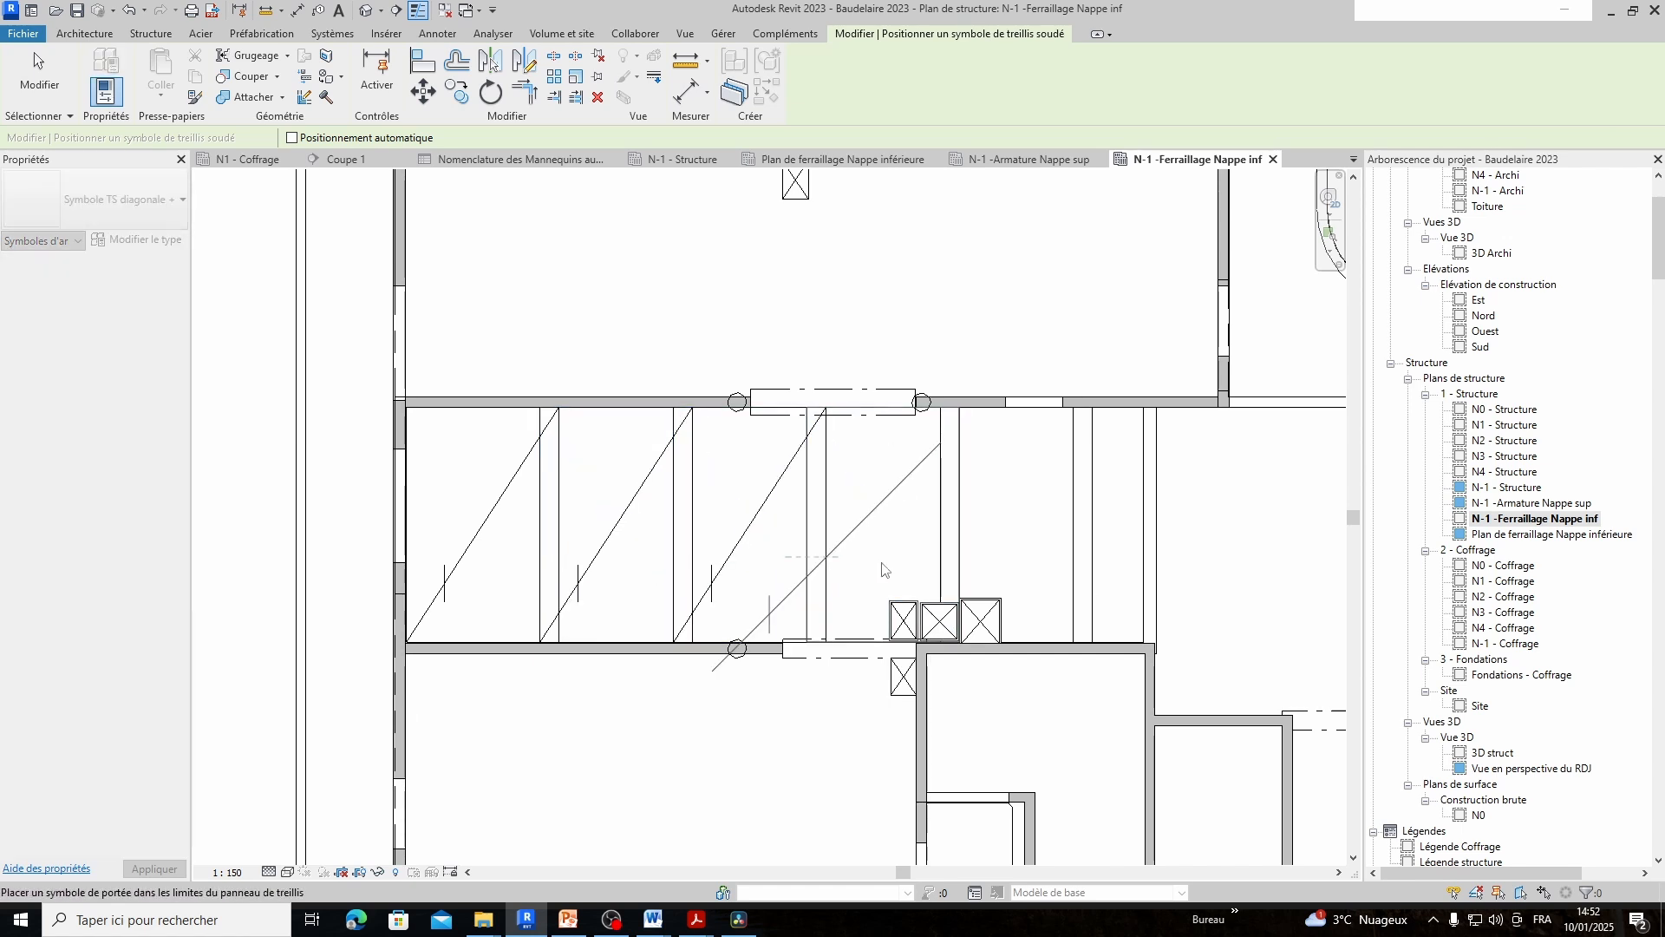
left_click(883, 569)
left_click(1019, 567)
left_click(1020, 564)
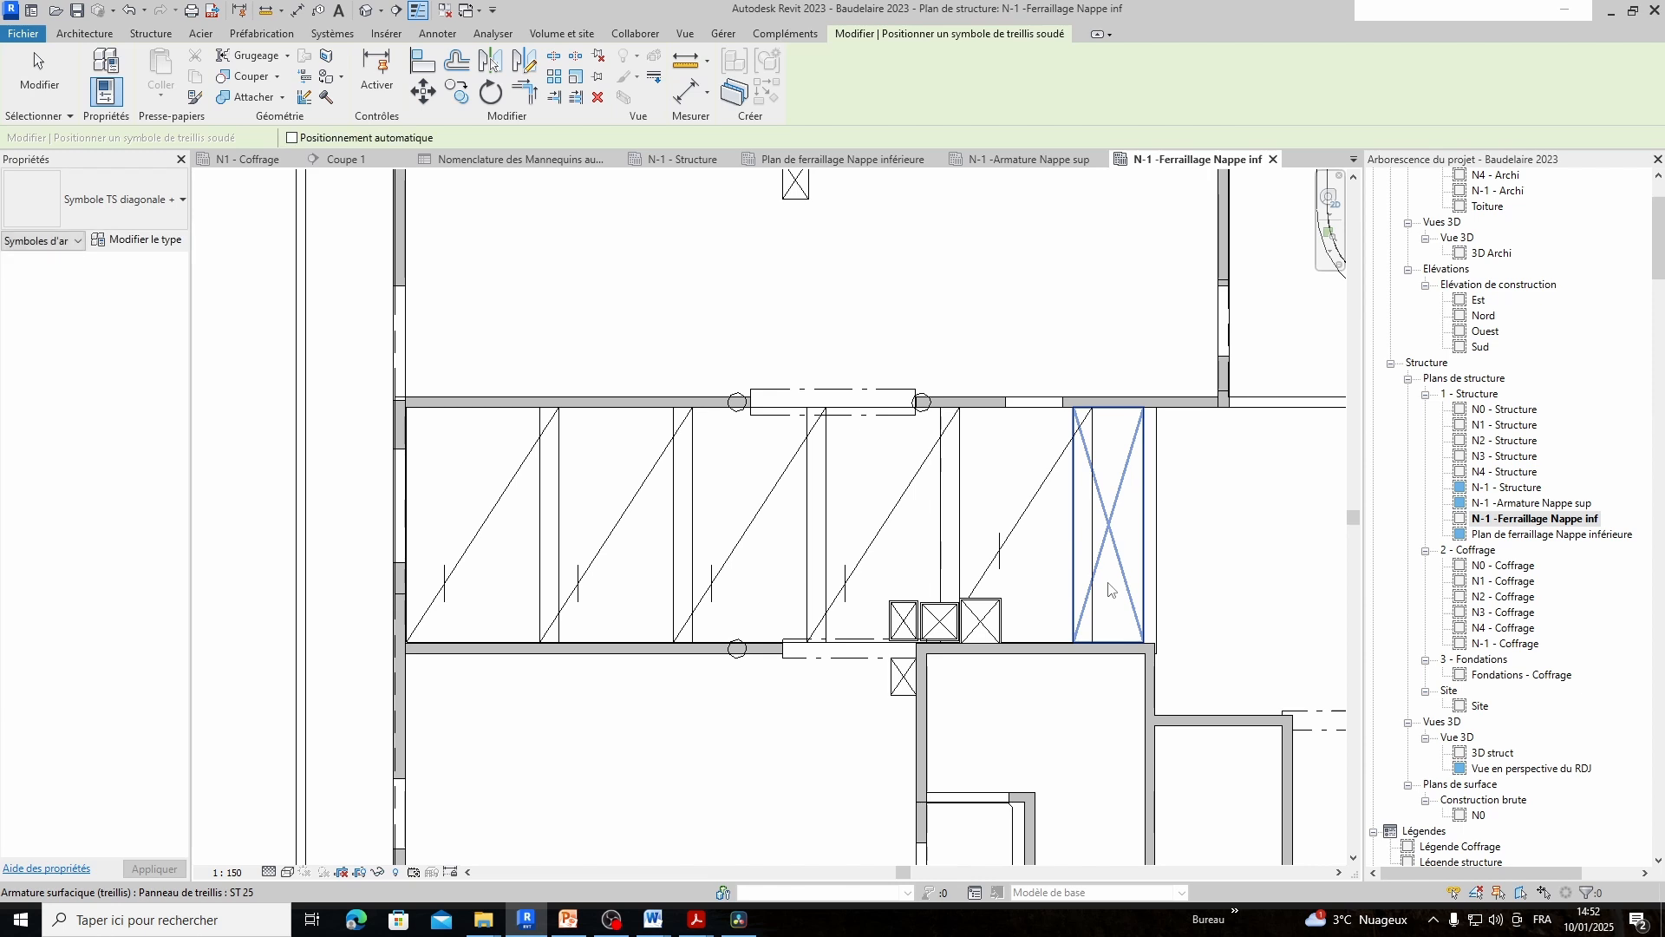
left_click(1109, 590)
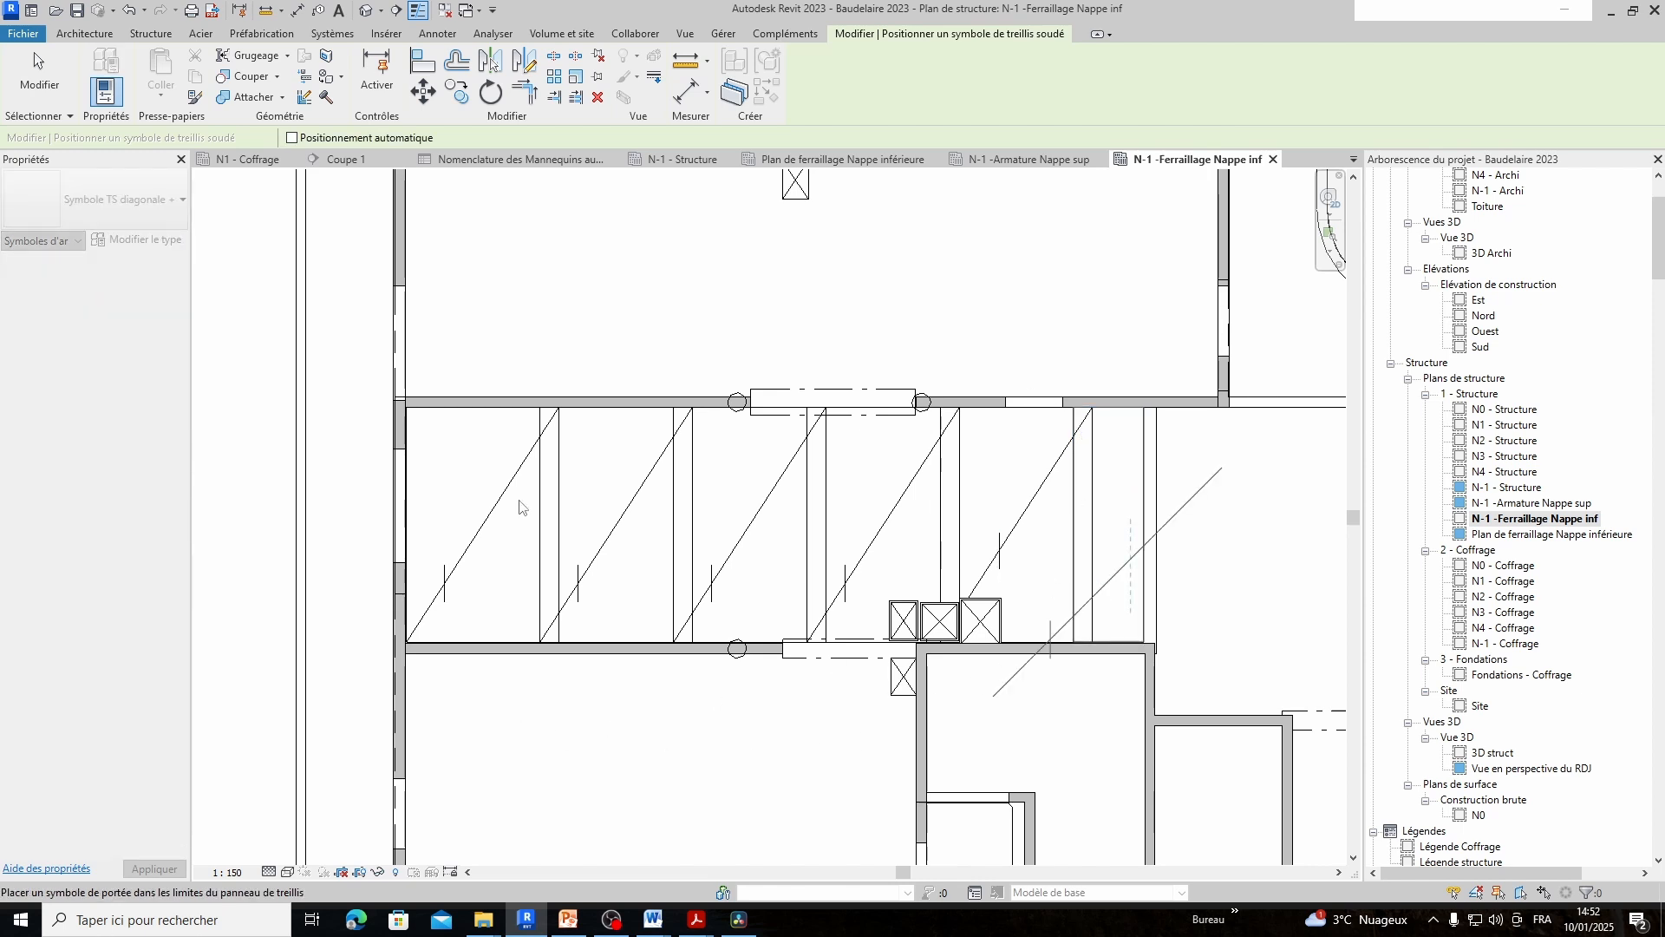
left_click(234, 583)
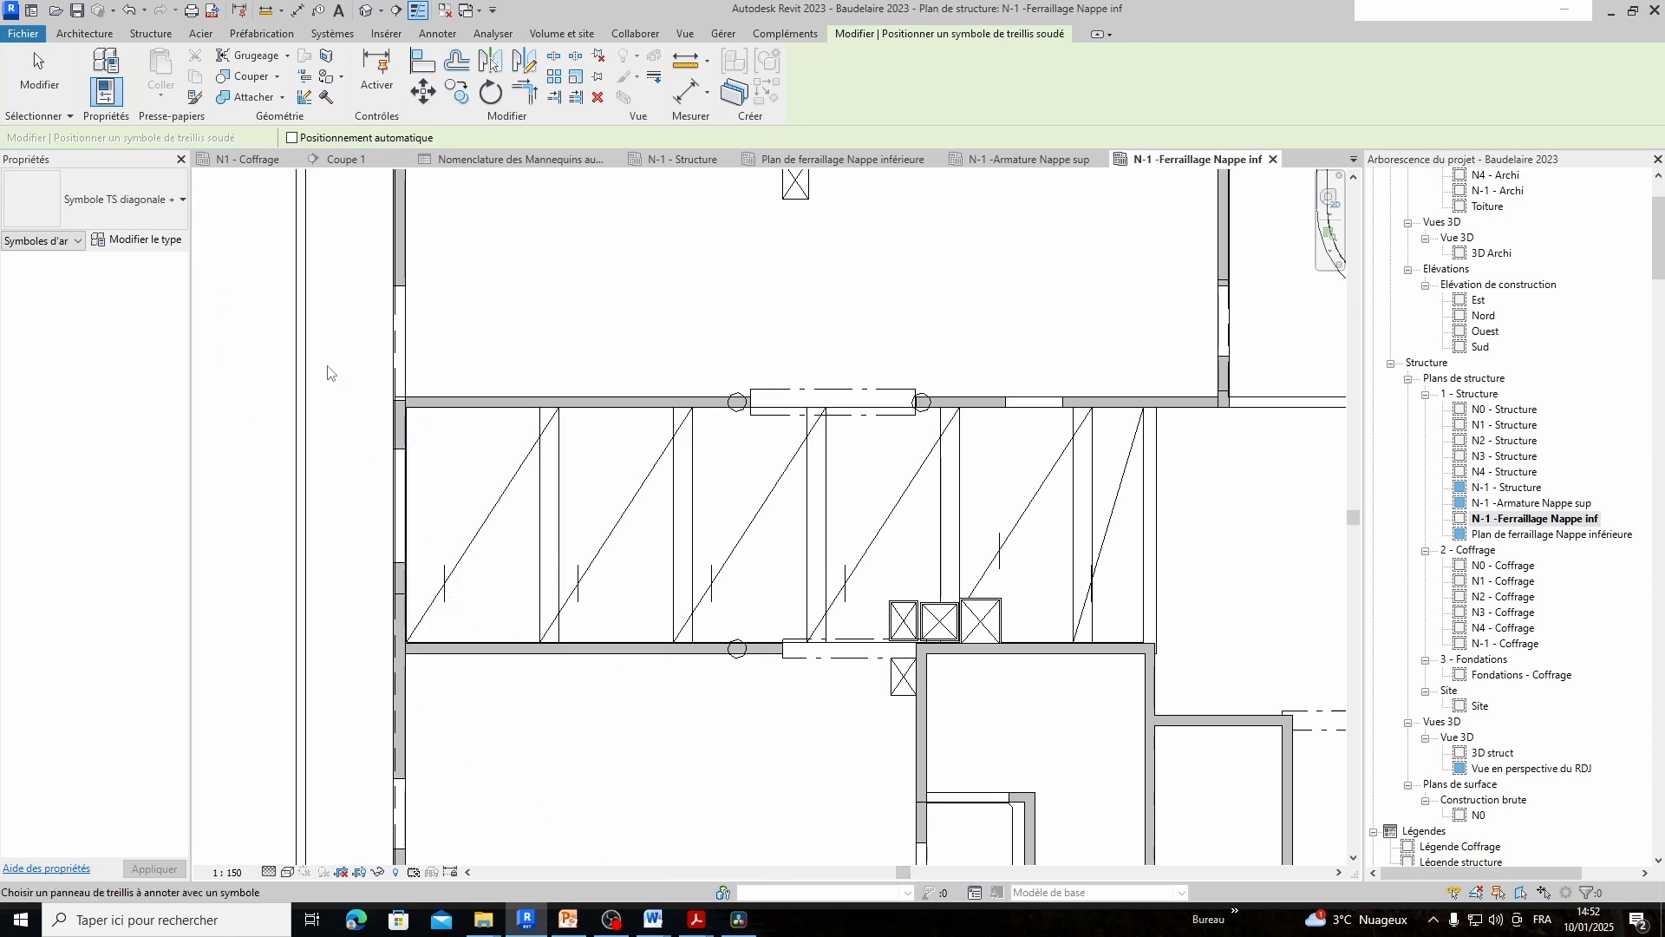
Place a Symbole de panneau de treillis A fabric symbol on the leftmost ST 25 sheet of the bay
left_click(113, 200)
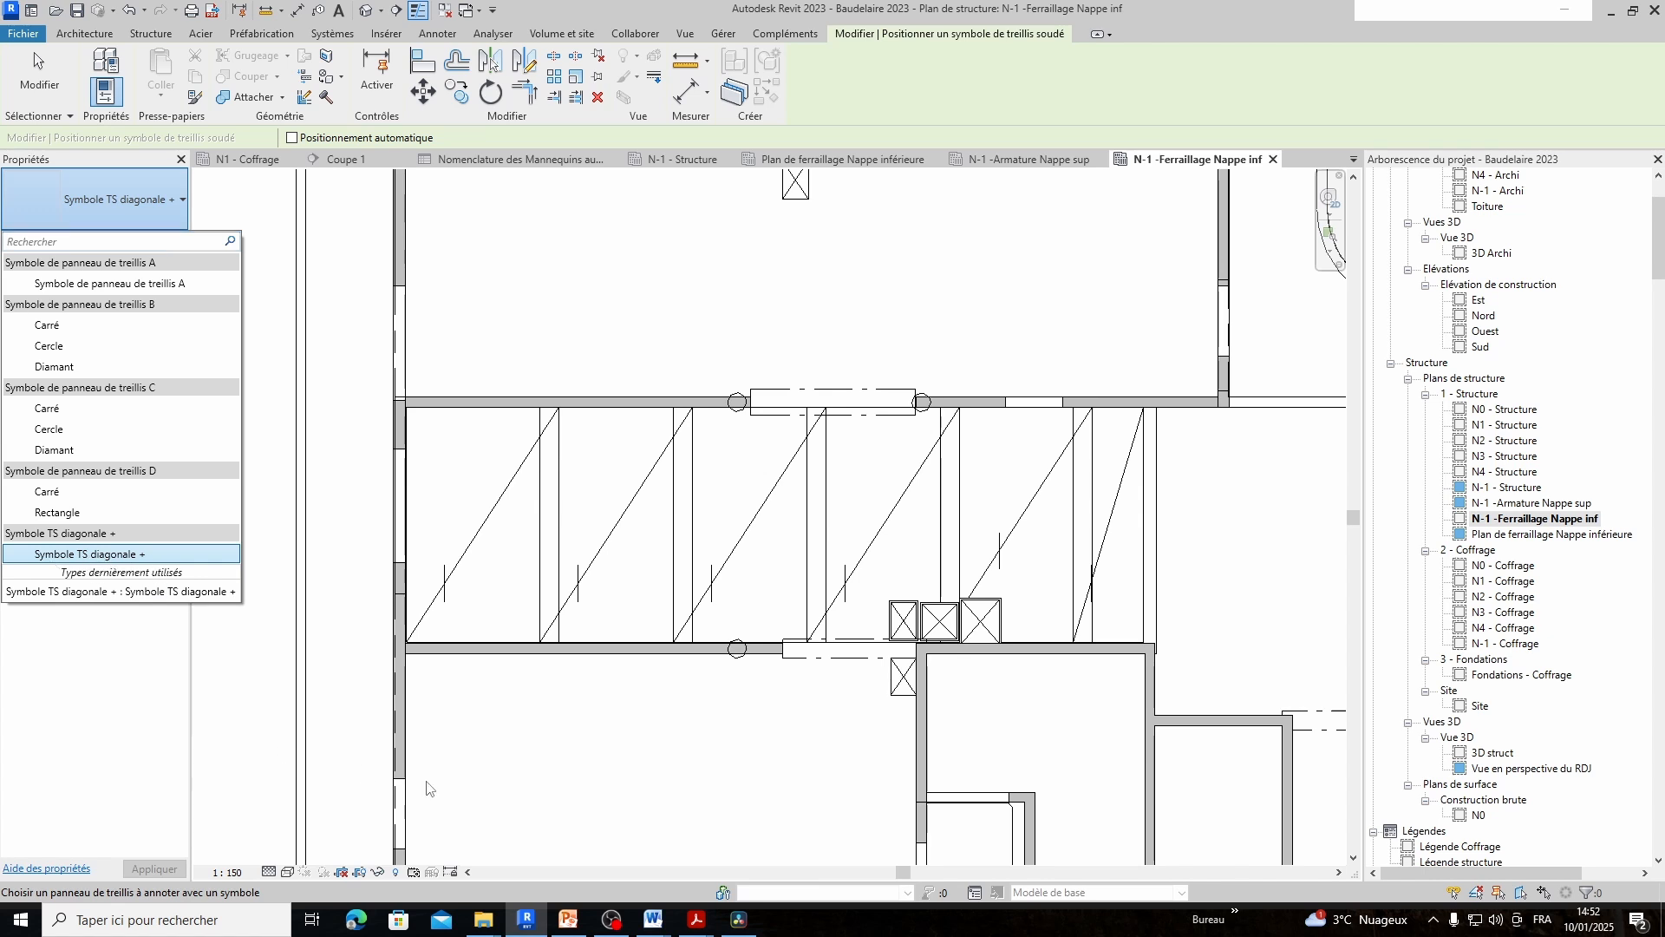
left_click(558, 763)
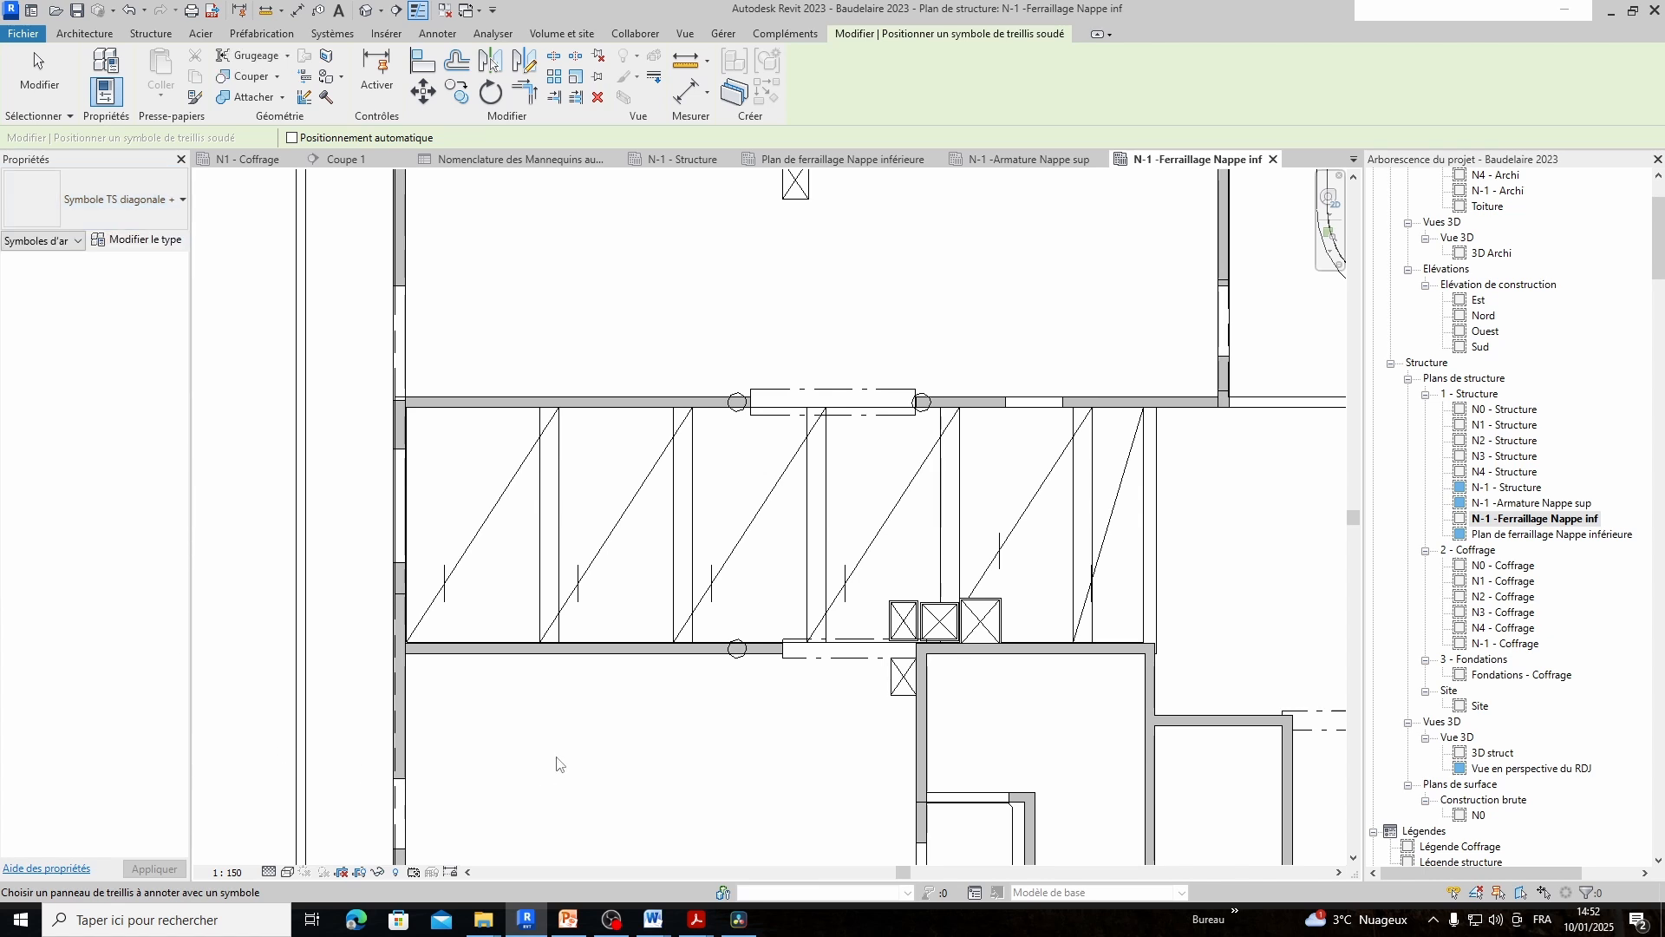
left_click(131, 223)
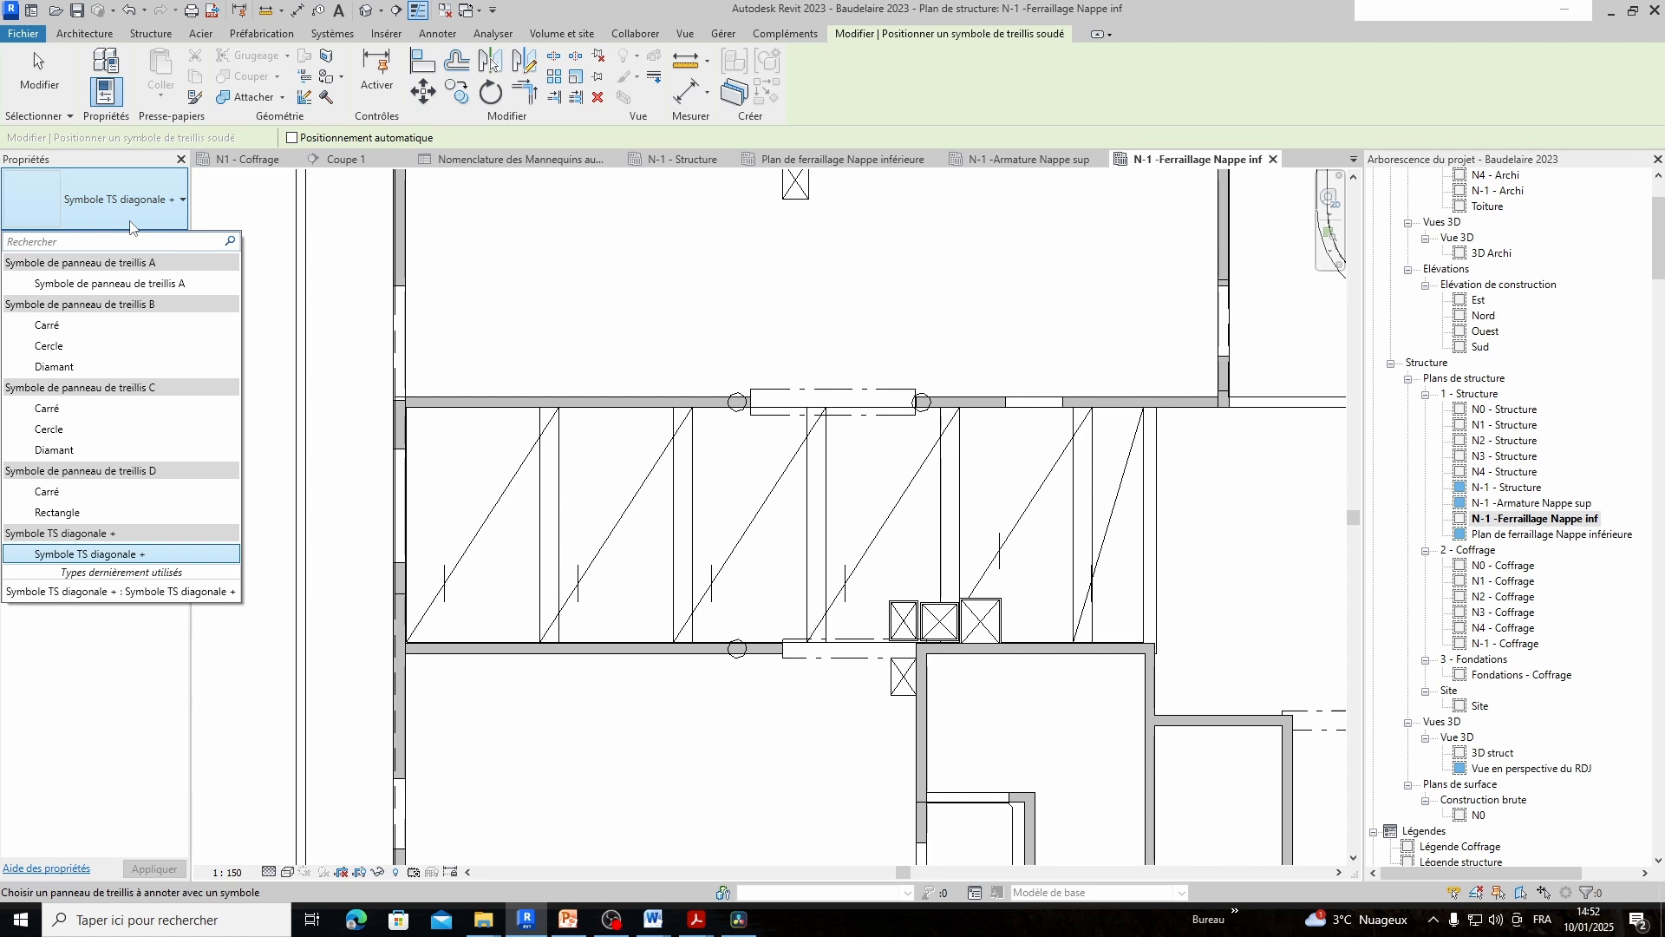
left_click(109, 283)
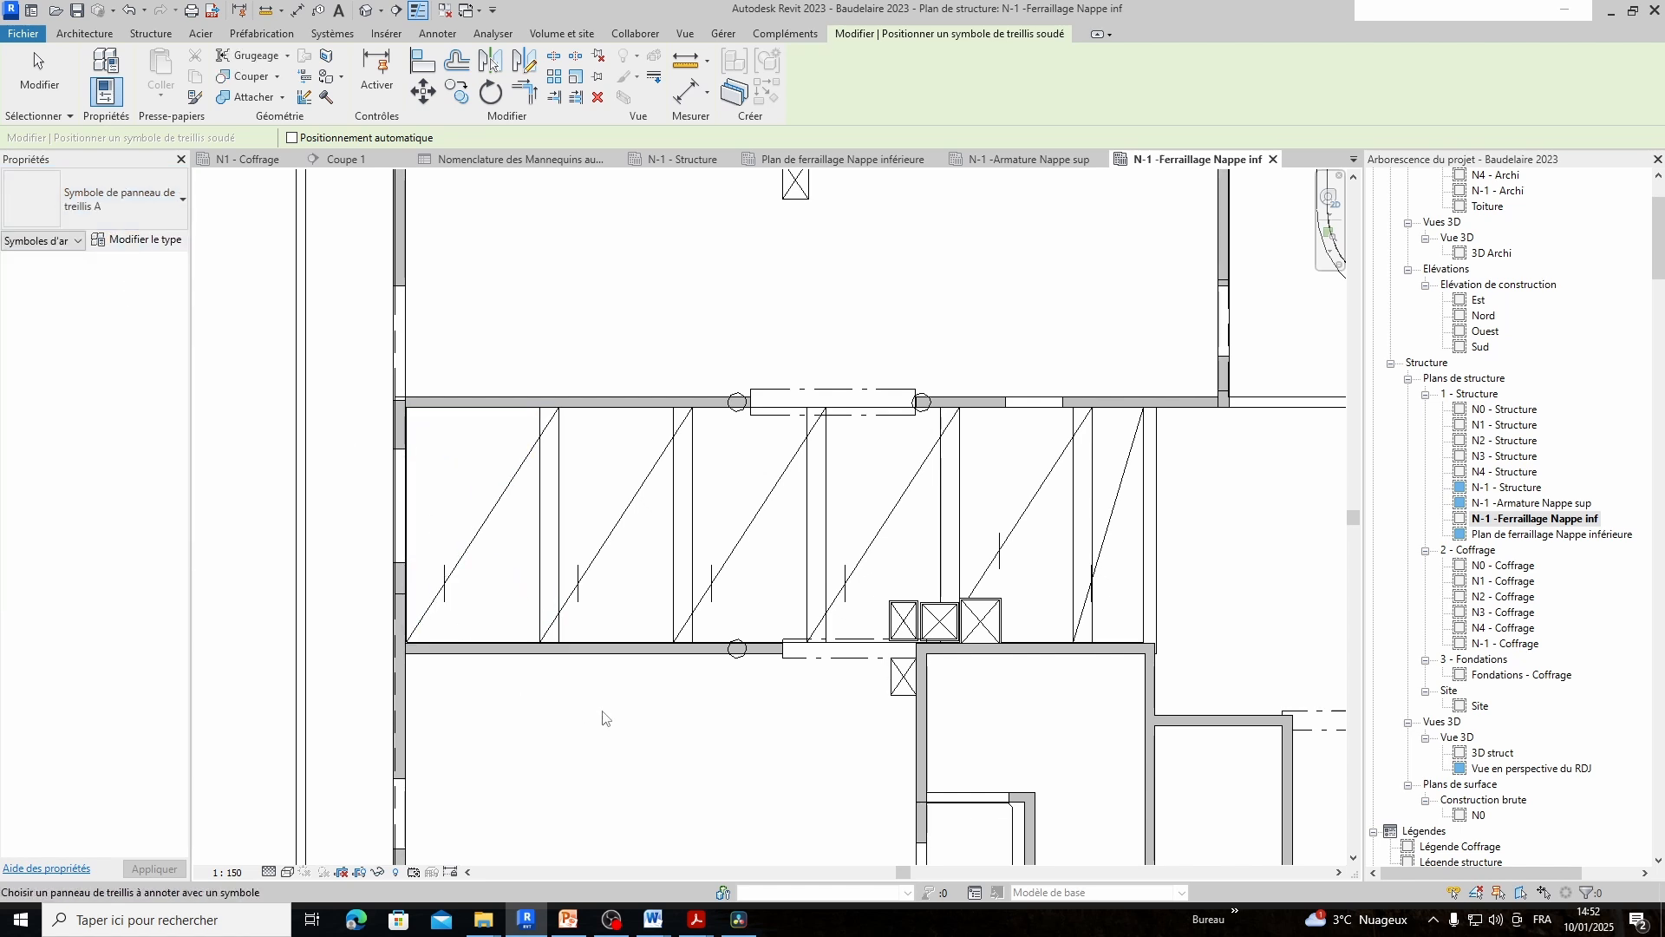
left_click(438, 529)
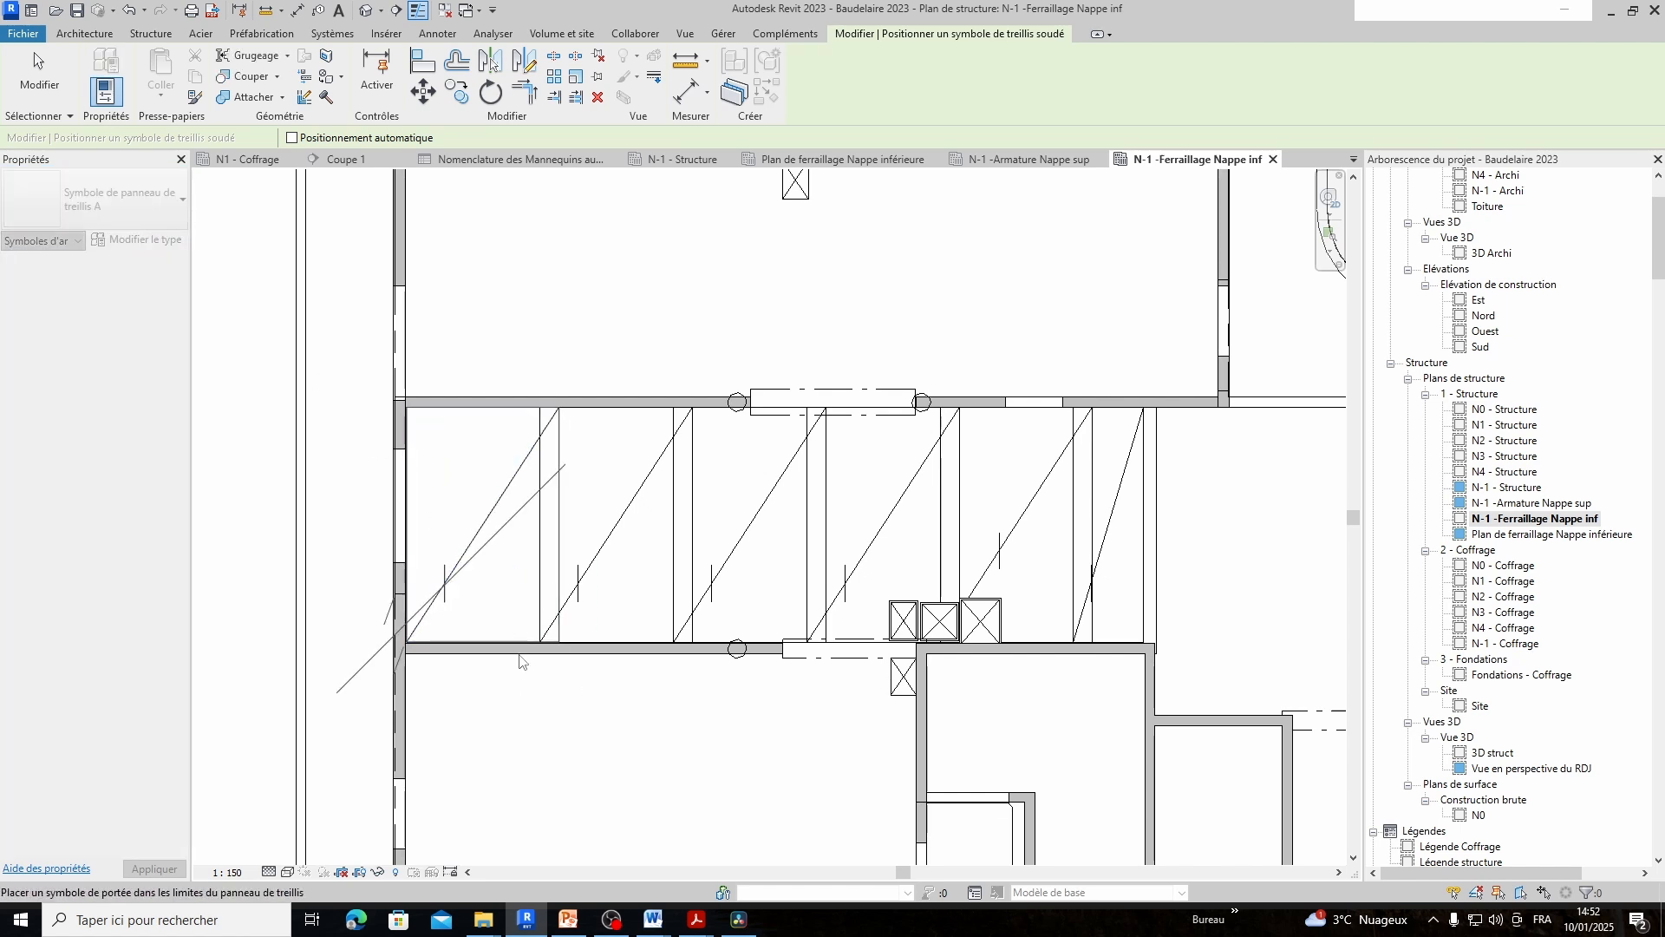
left_click(446, 605)
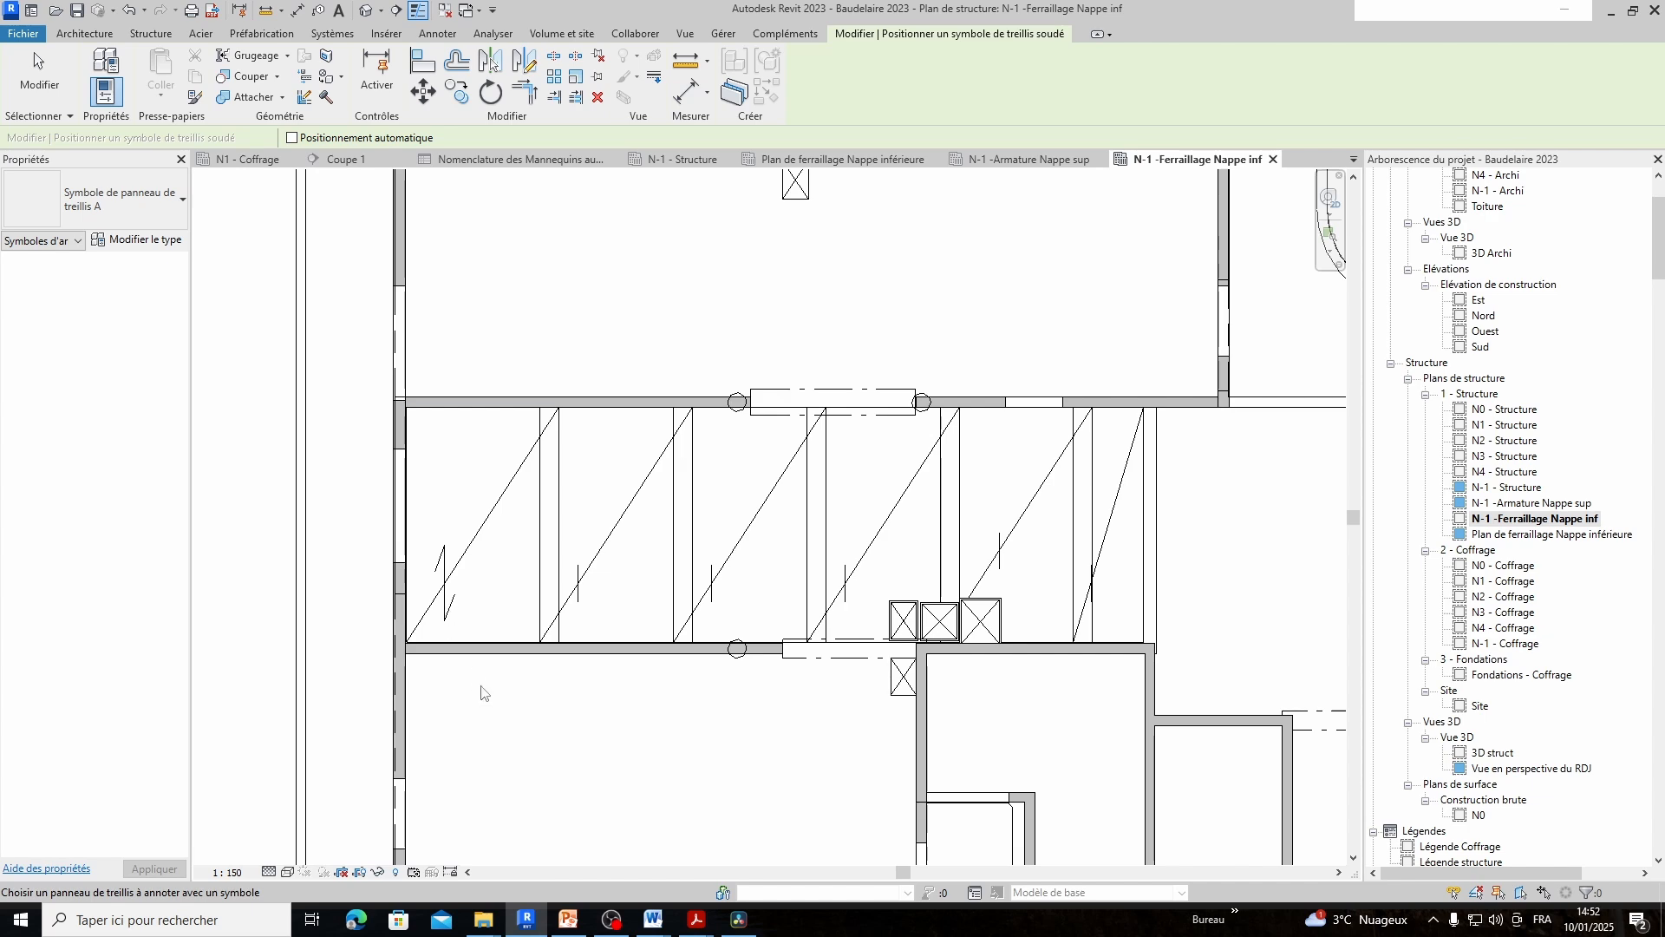
key("Escape")
Check the type properties of the leftmost sheet's panel symbol A and switch it to the Symbole TS diagonale + type
left_click(446, 590)
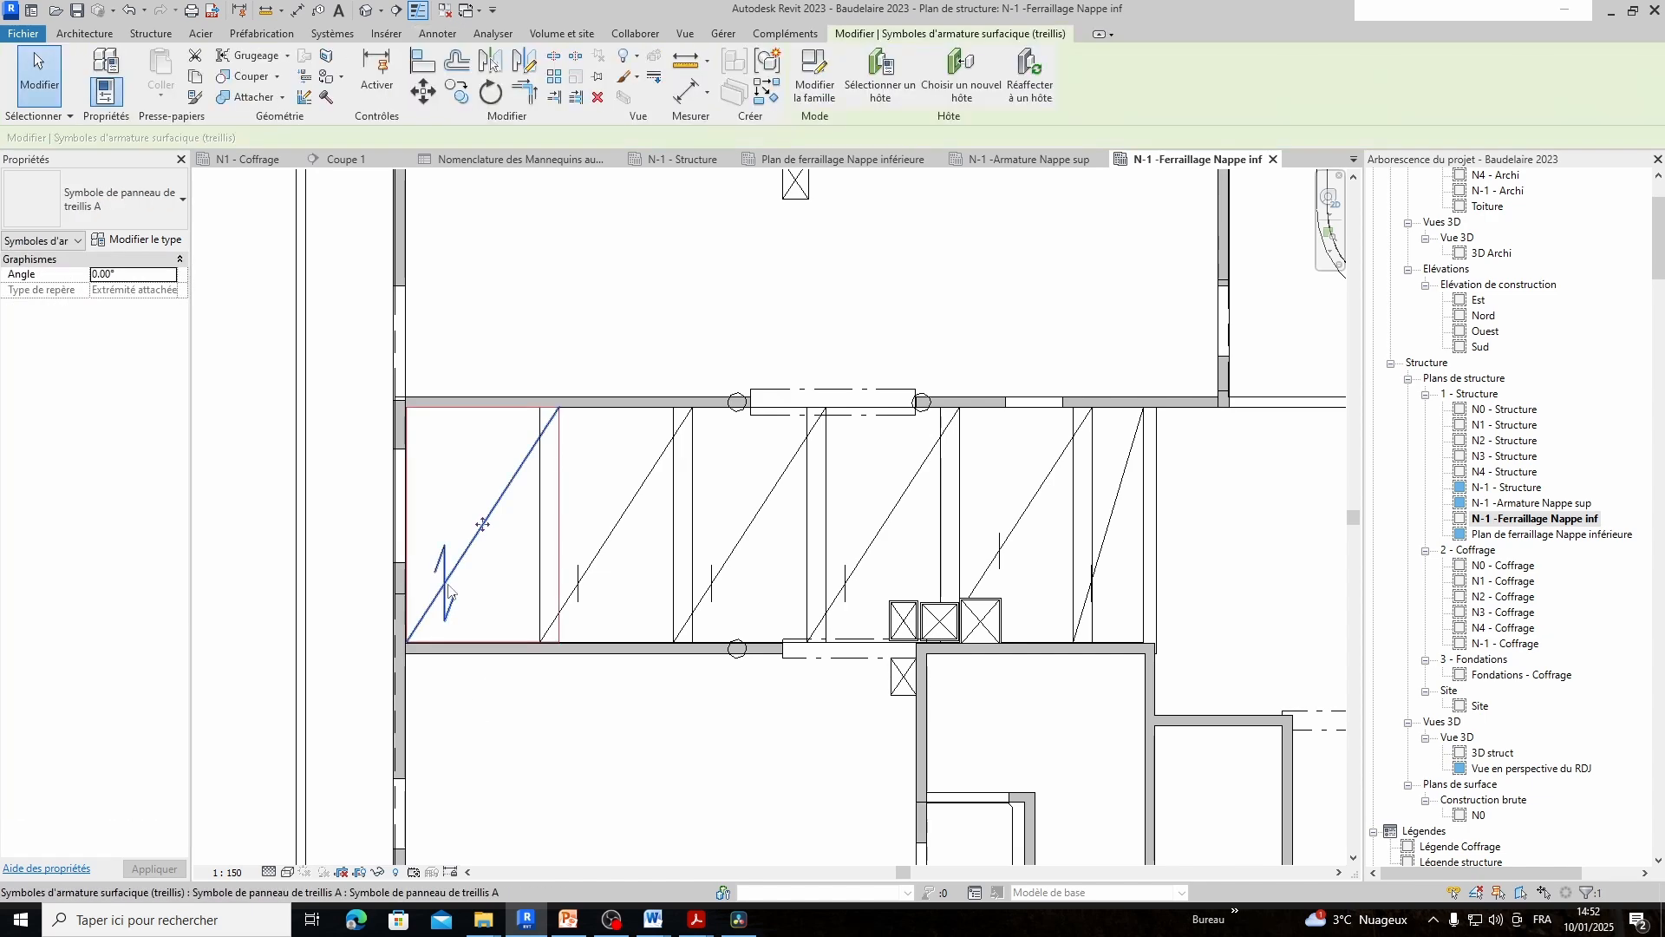
left_click(154, 241)
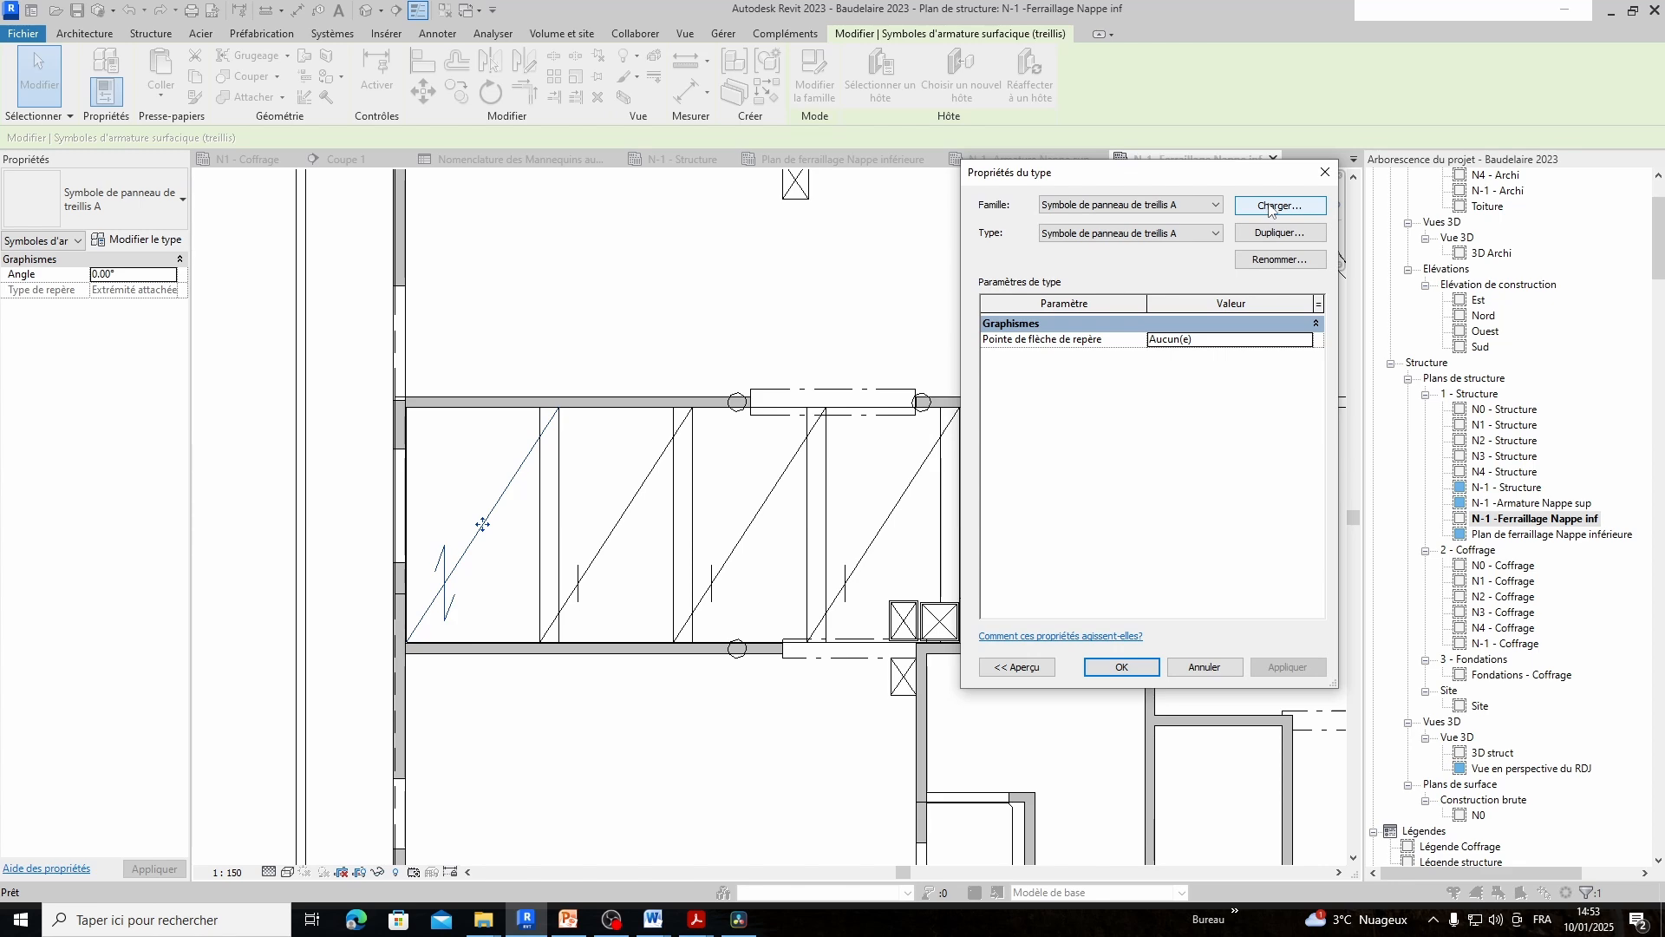
left_click(1325, 173)
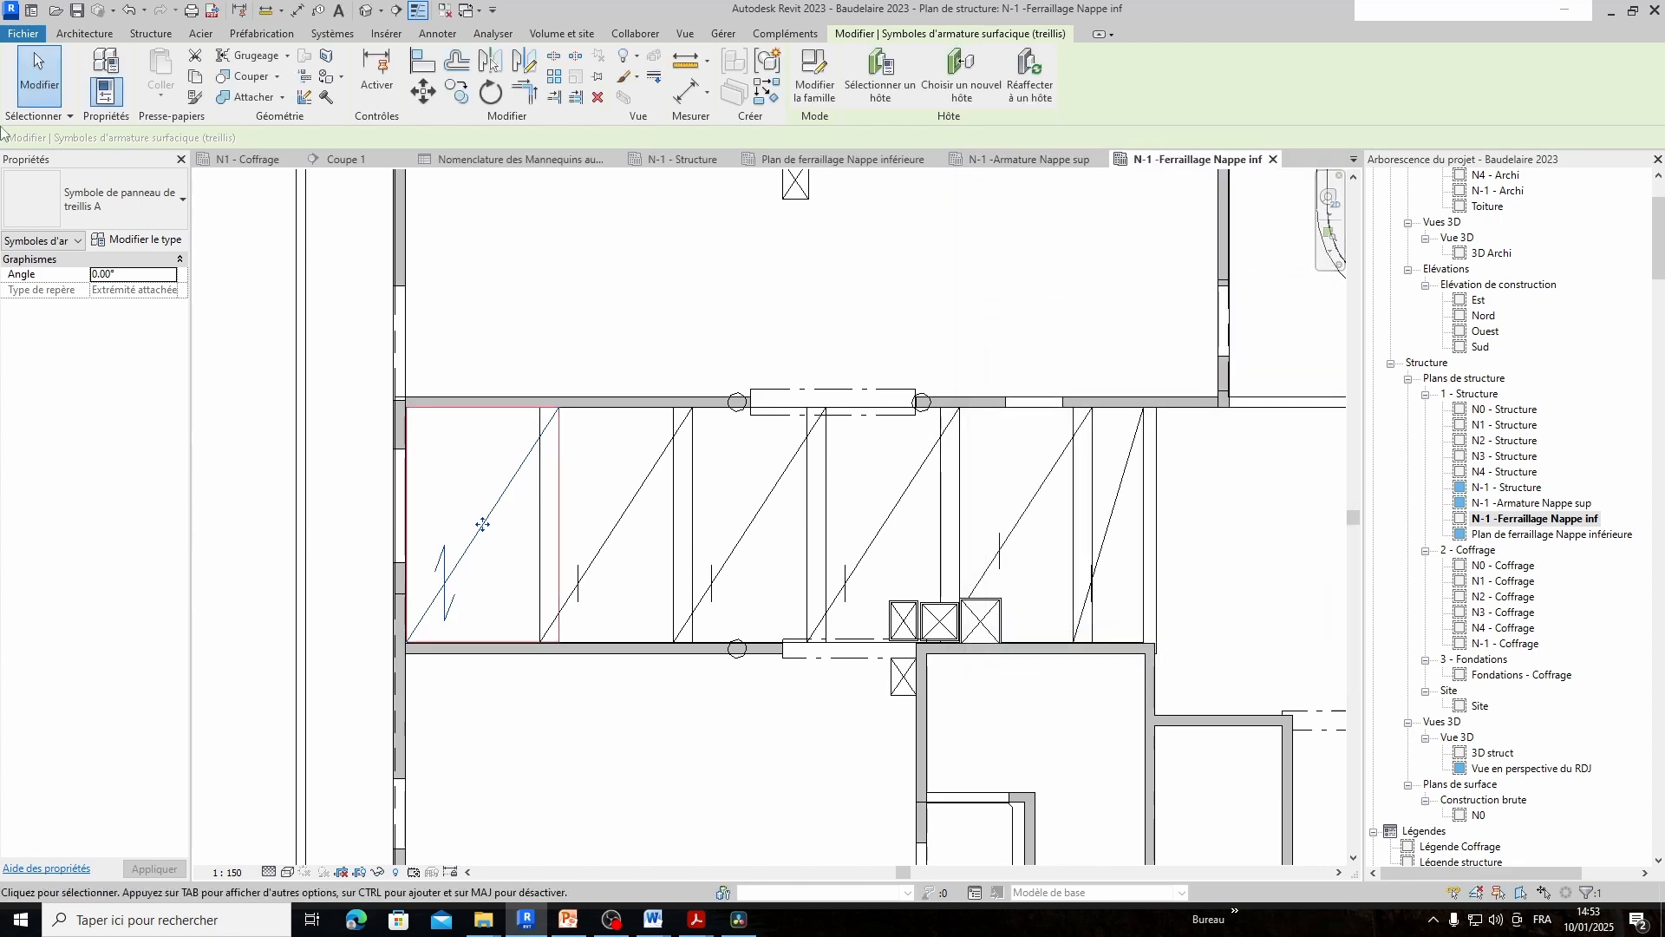
left_click(121, 201)
left_click(107, 559)
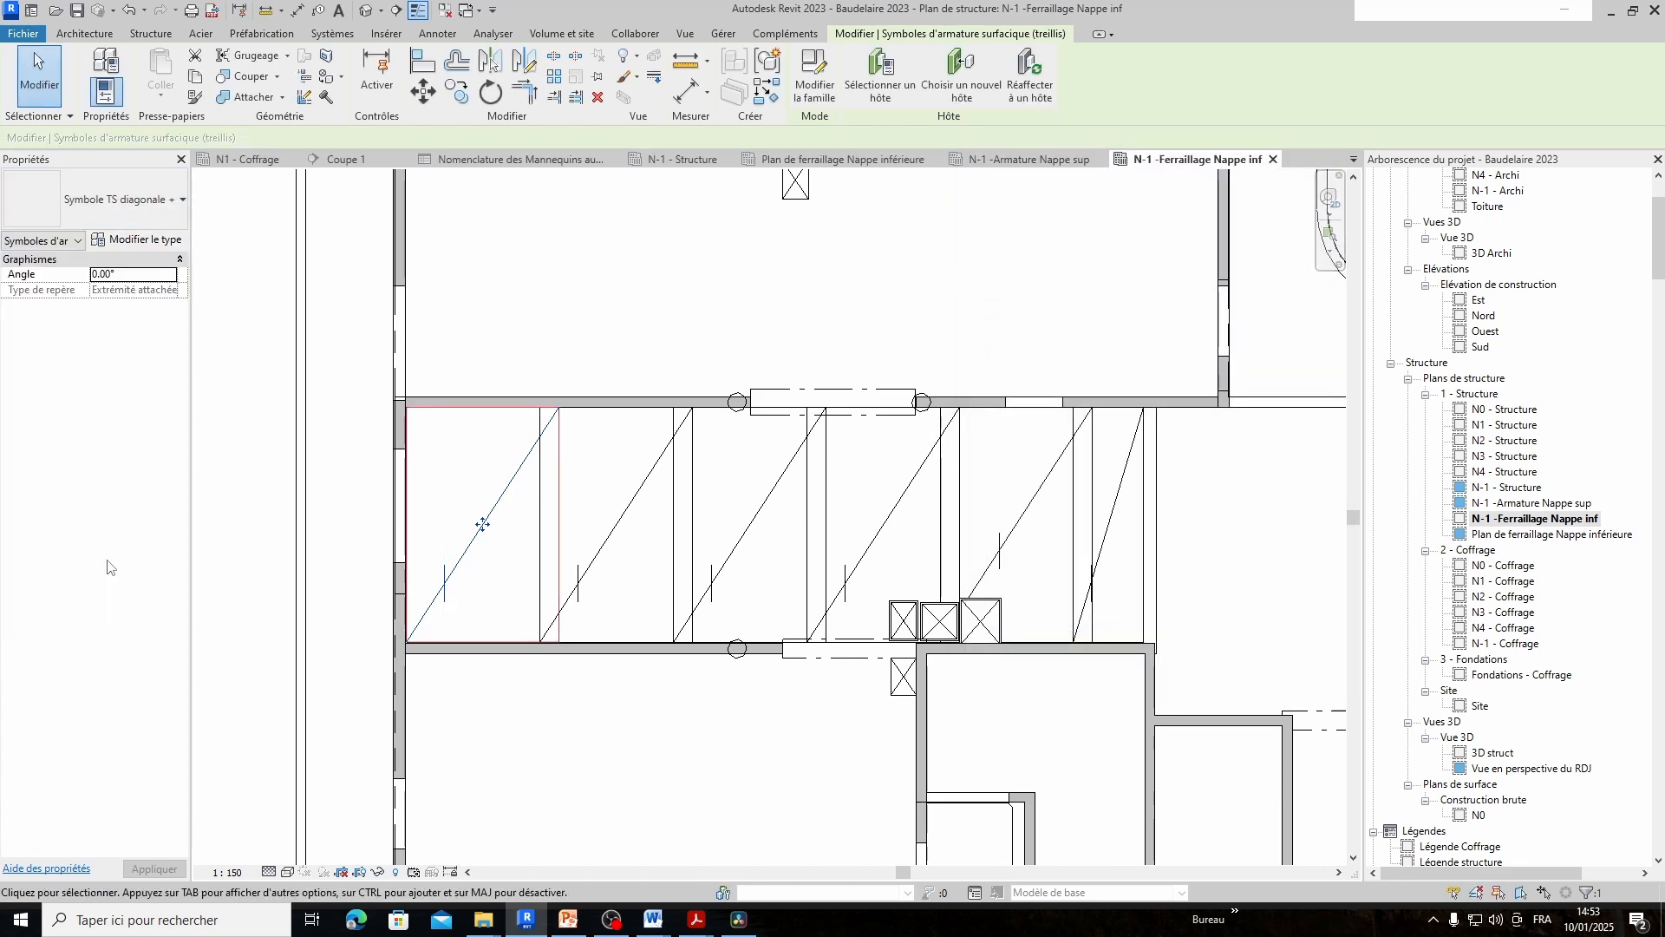
left_click(590, 779)
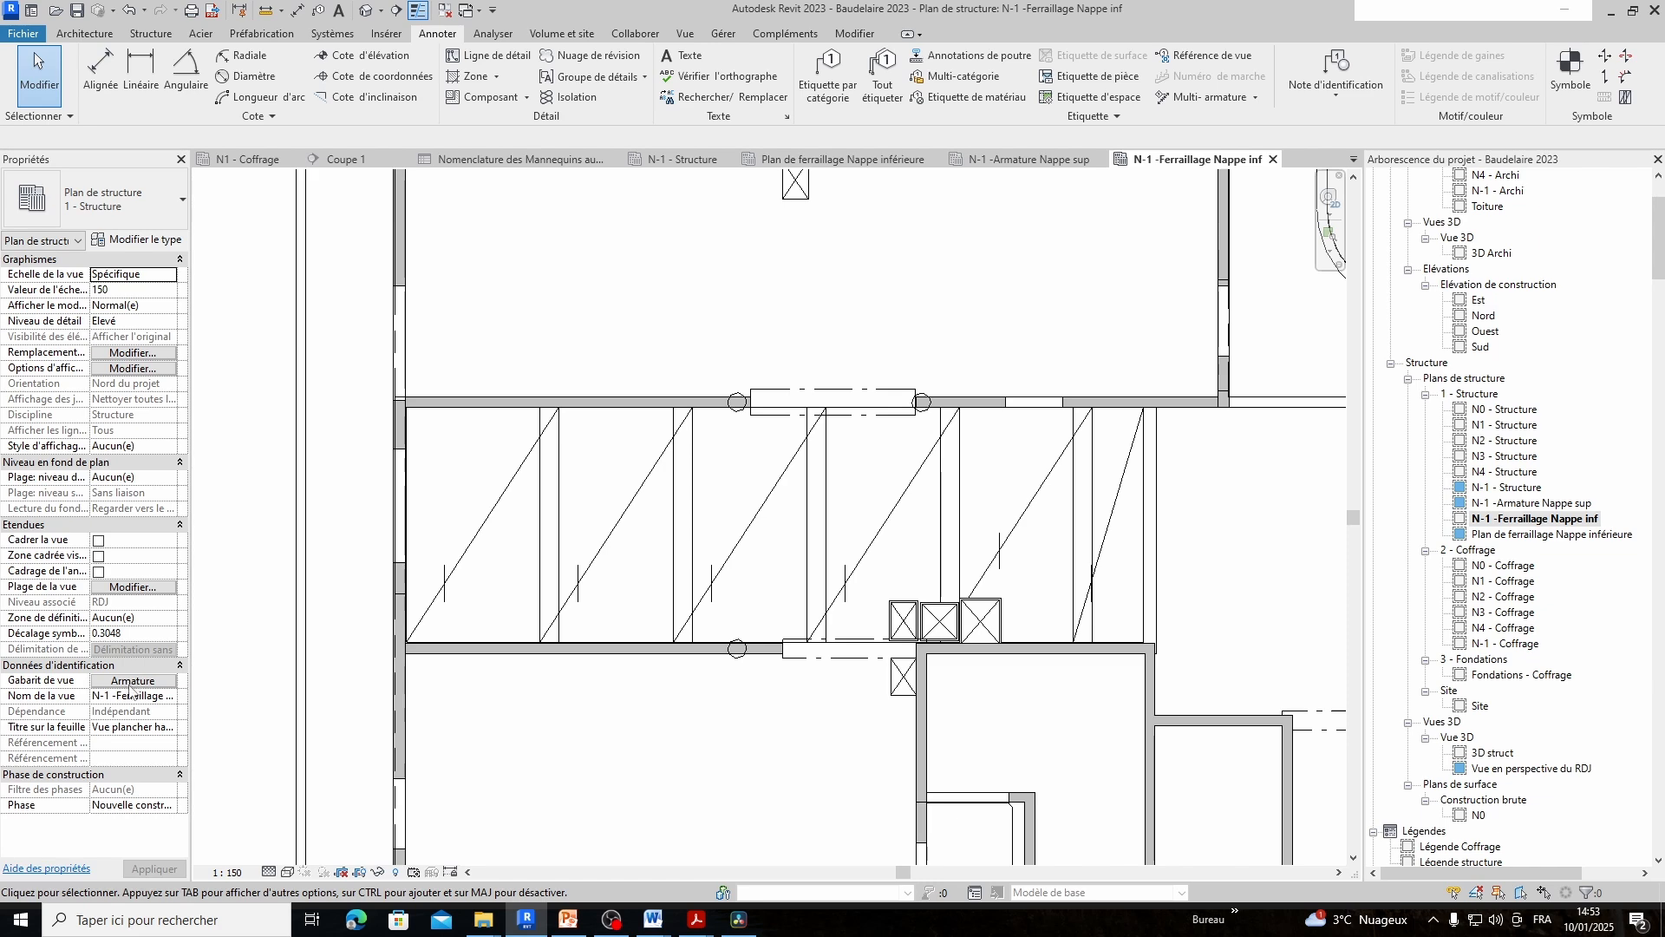
Check the line override and subcategories of the Symboles d'armature surfacique (treillis) annotation category in the Armature view template
left_click(131, 682)
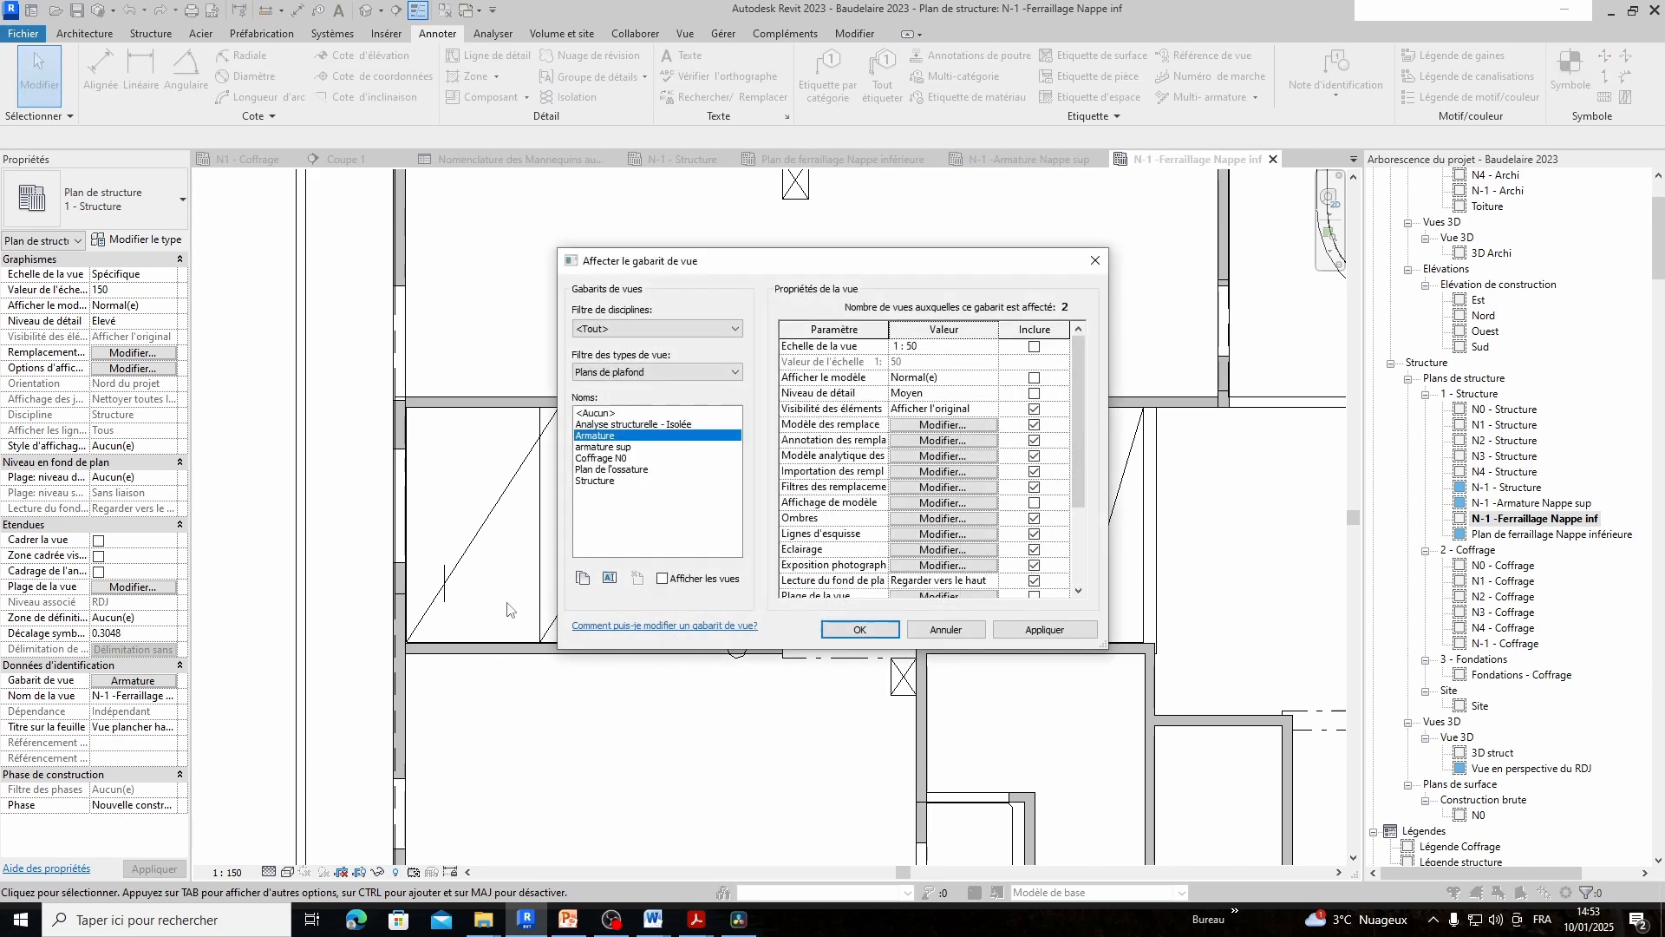
left_click(945, 425)
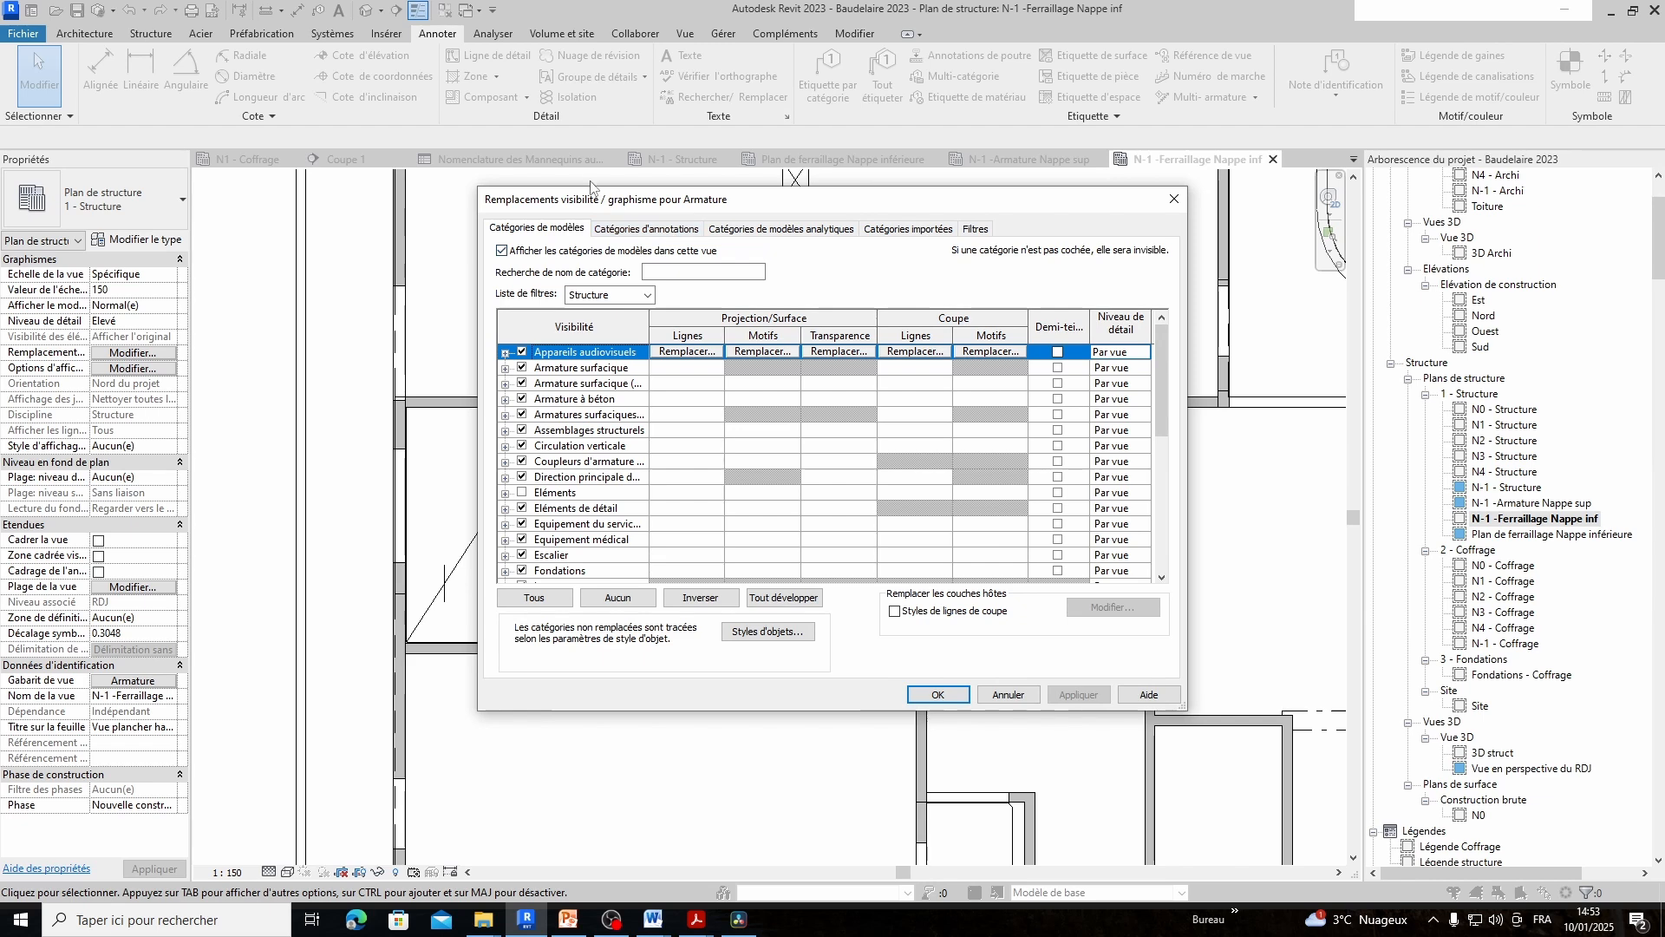
left_click(645, 229)
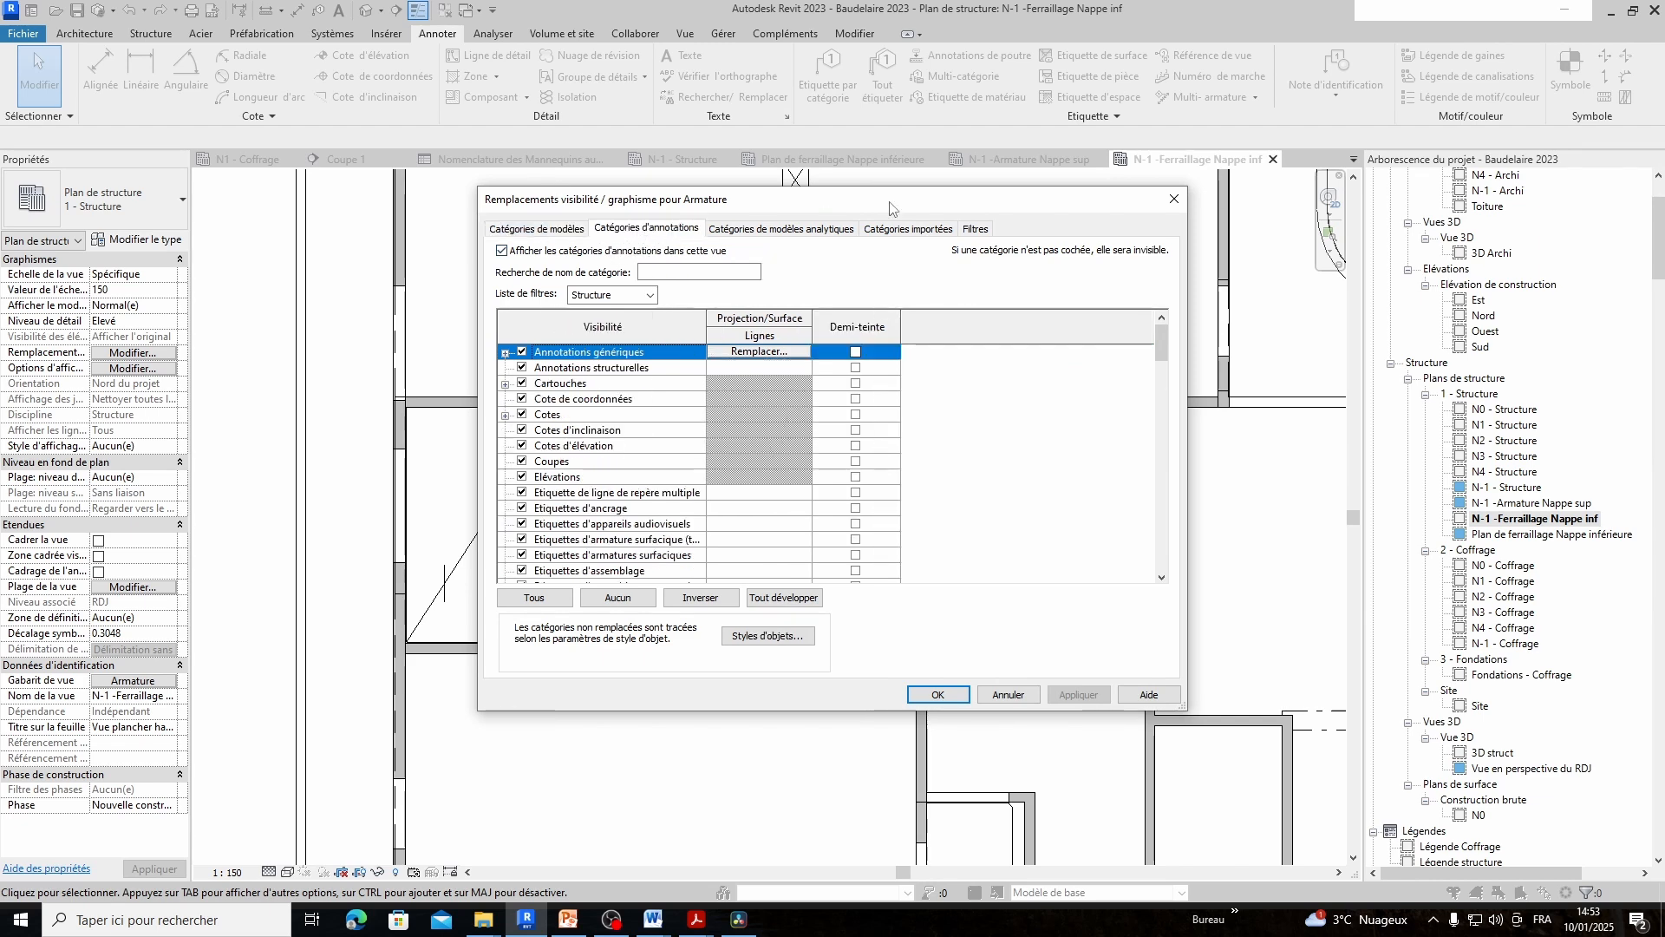
left_click_drag(894, 208, 1169, 229)
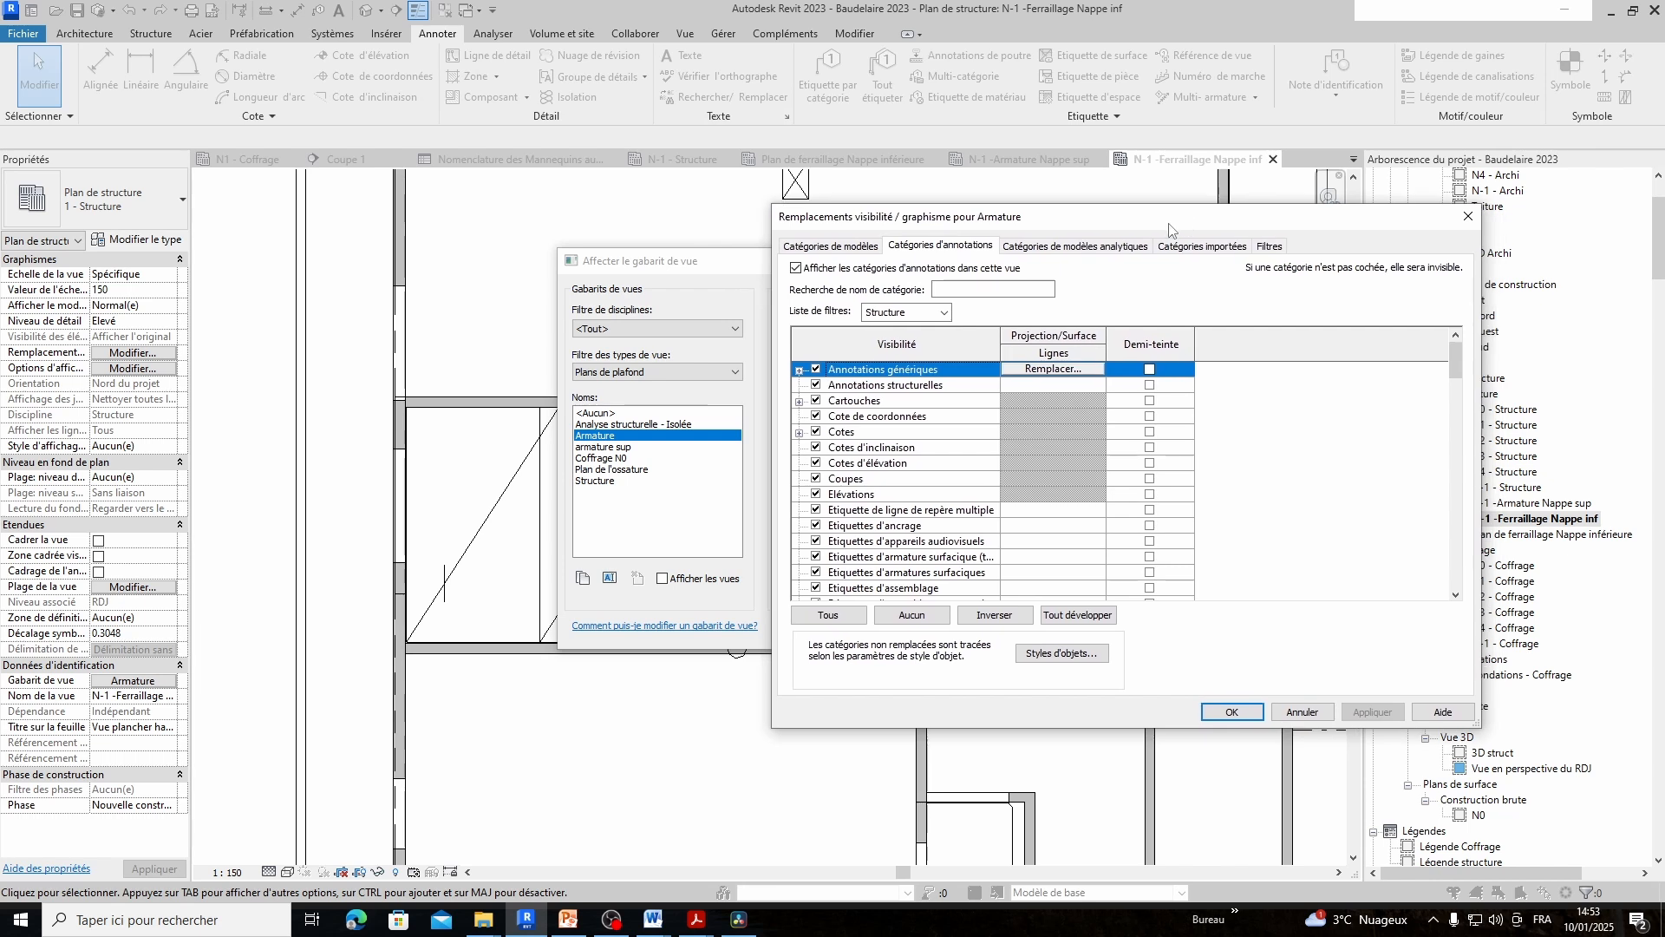
scroll(936, 450, "down", 12)
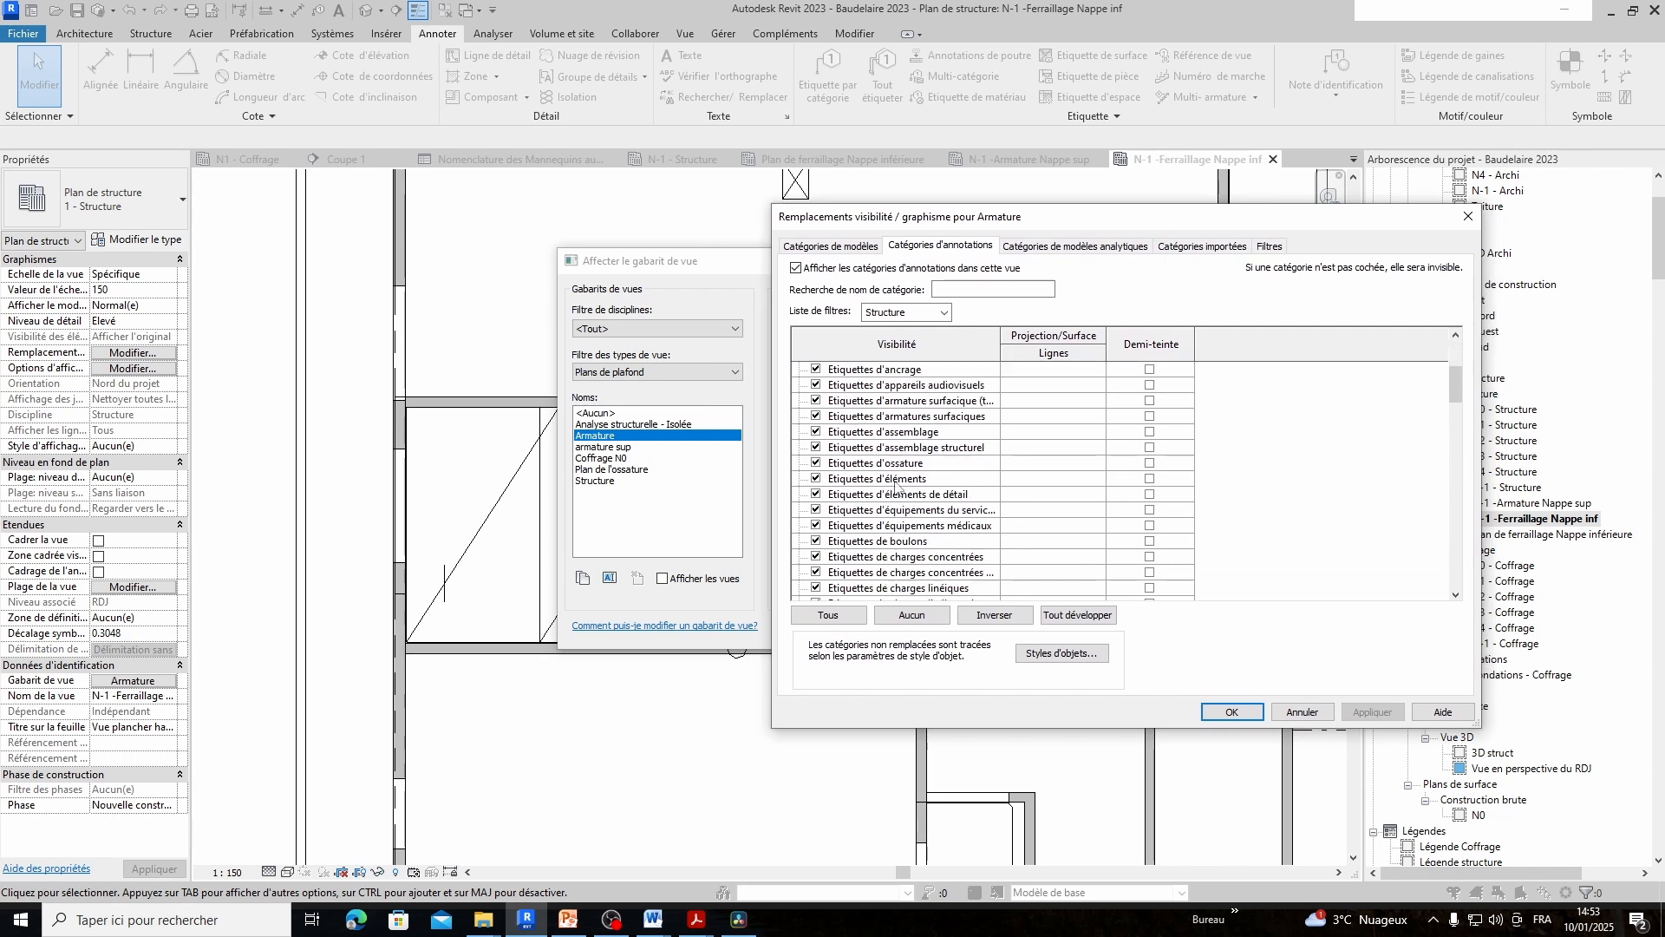
scroll(885, 483, "down", 10)
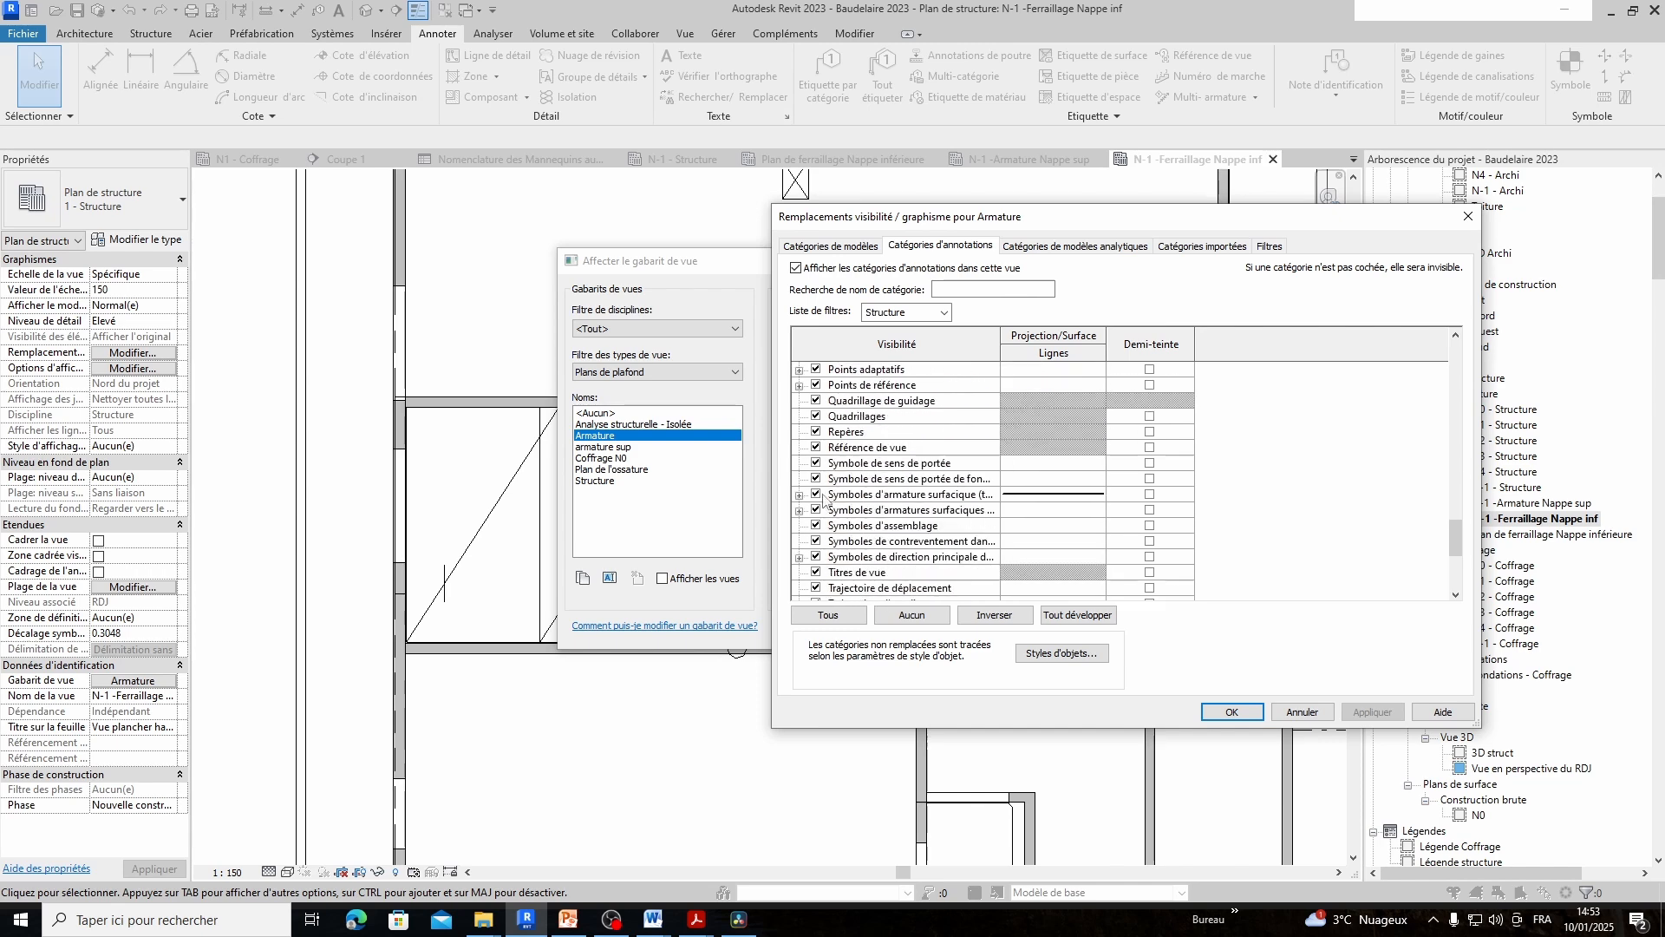
left_click(1040, 496)
left_click(1040, 496)
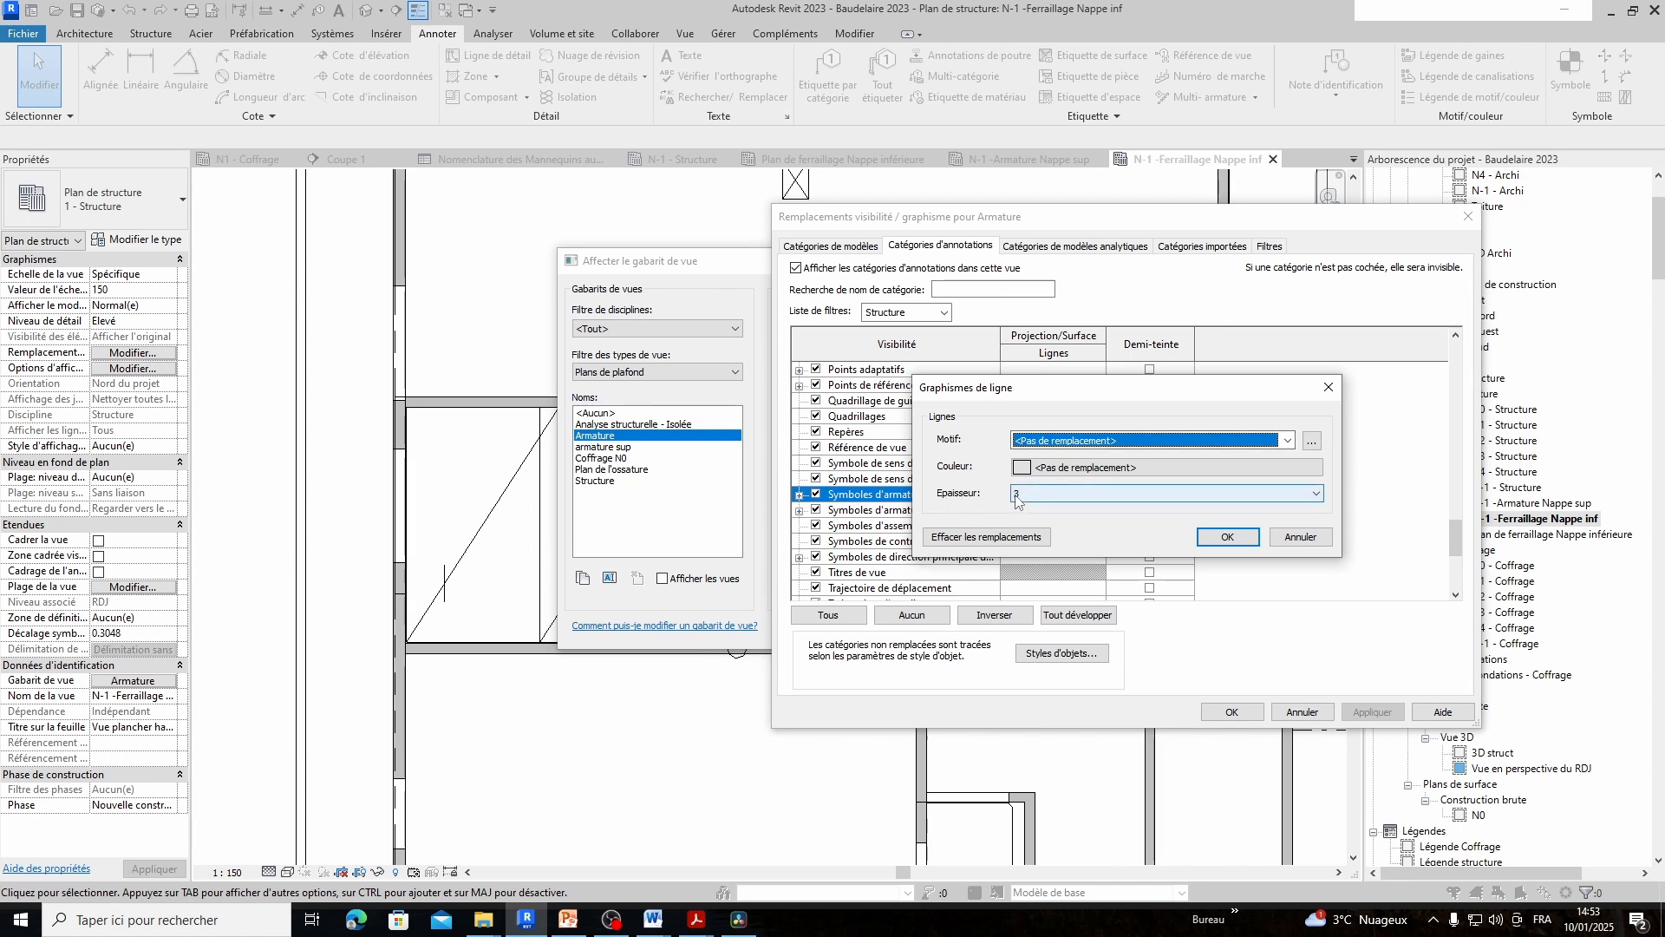
left_click(1227, 536)
left_click(799, 495)
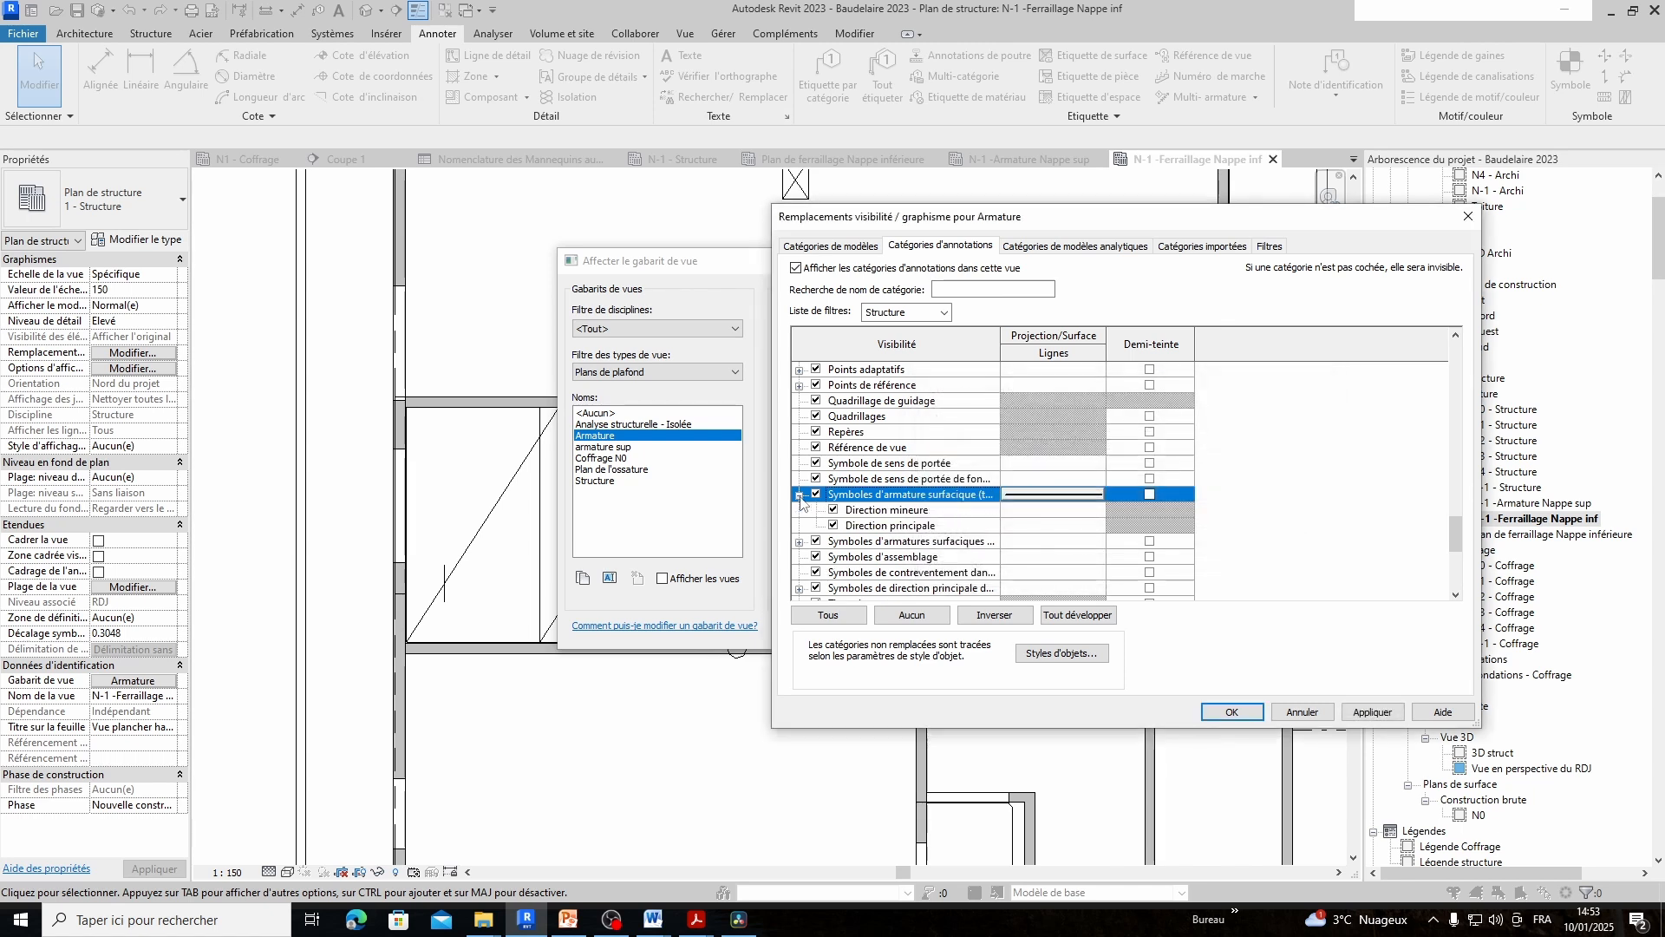
left_click(800, 495)
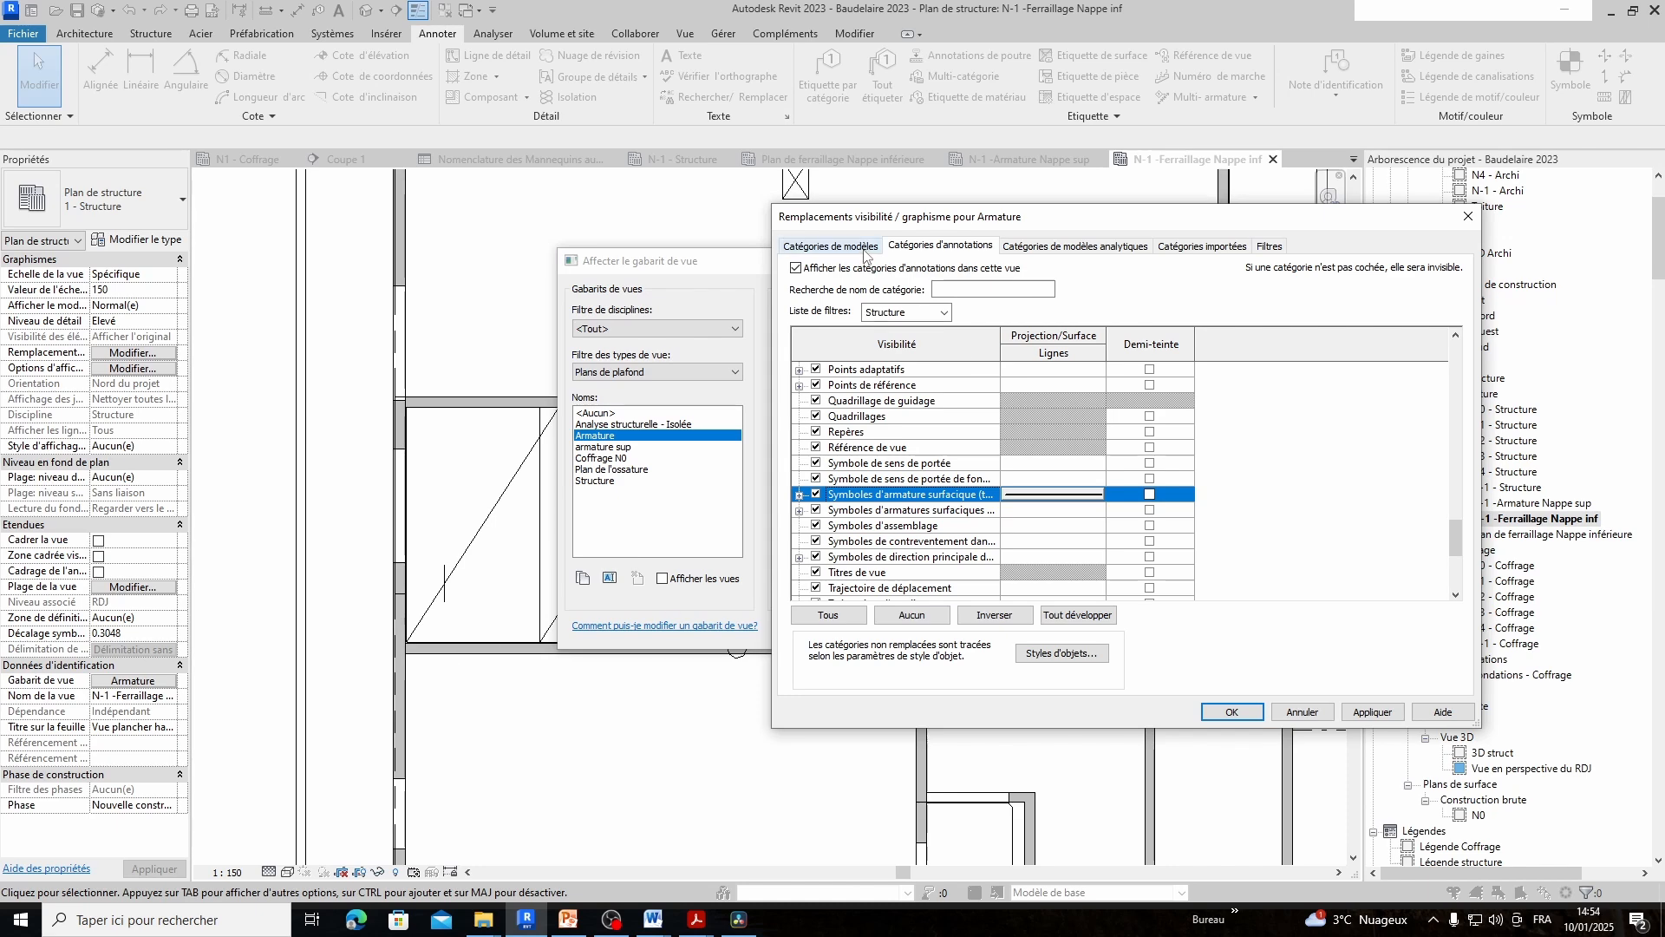
Set the cut line weight of the Murs model category to 2 in the Armature view template and apply the template
left_click(864, 249)
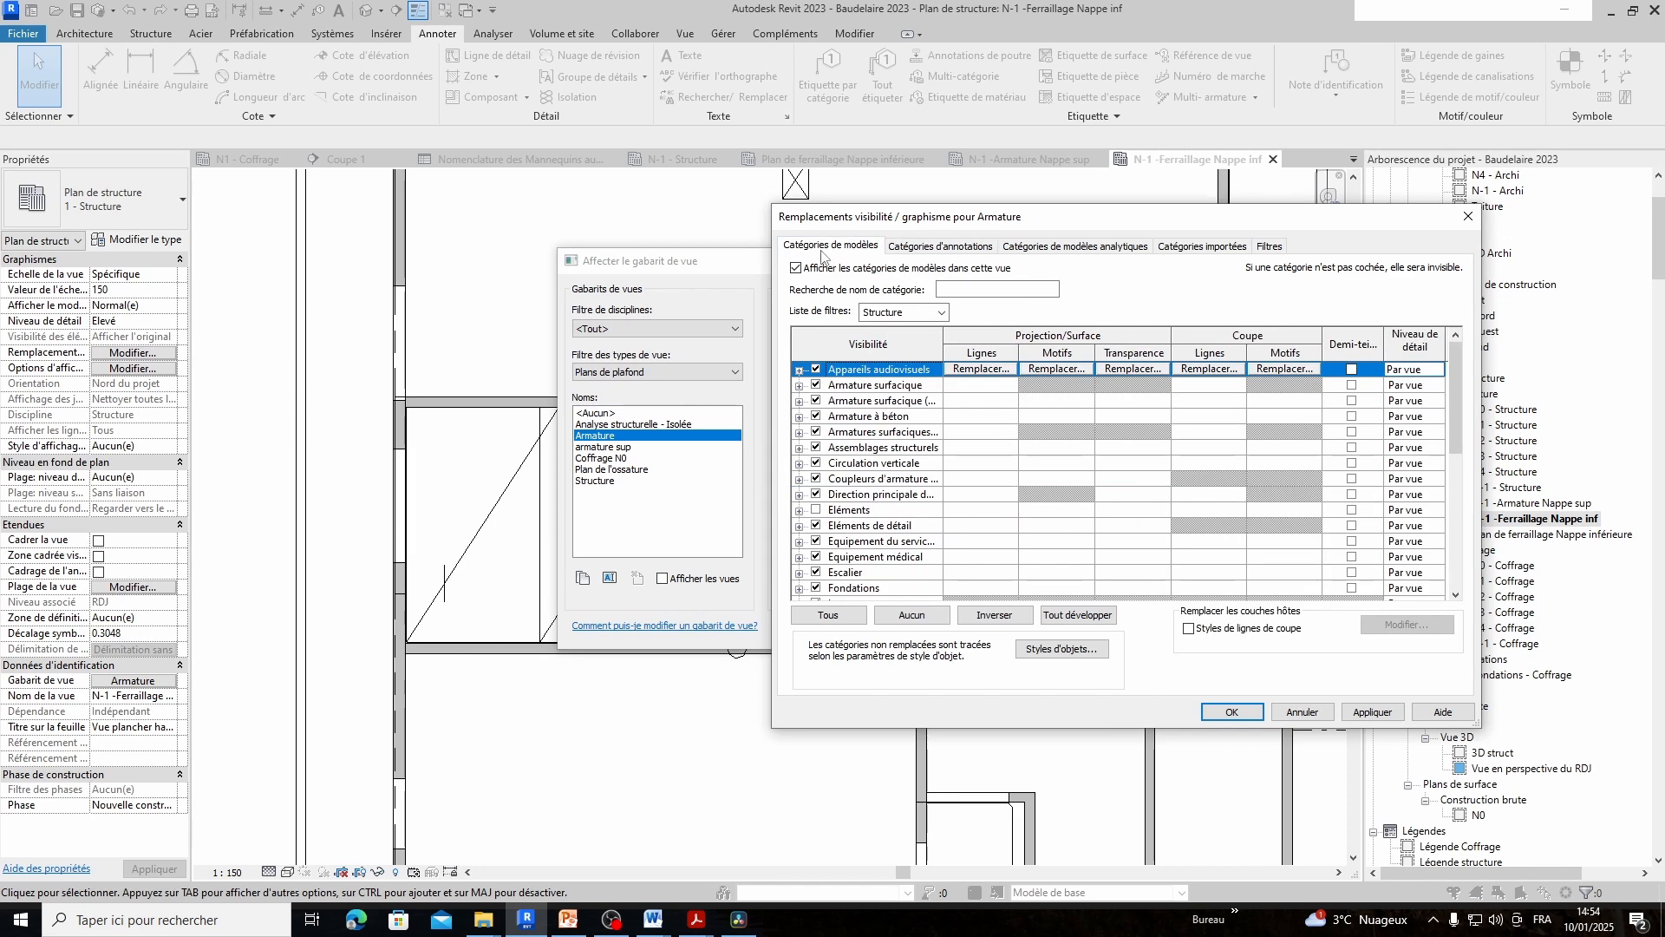
scroll(837, 501, "down", 4)
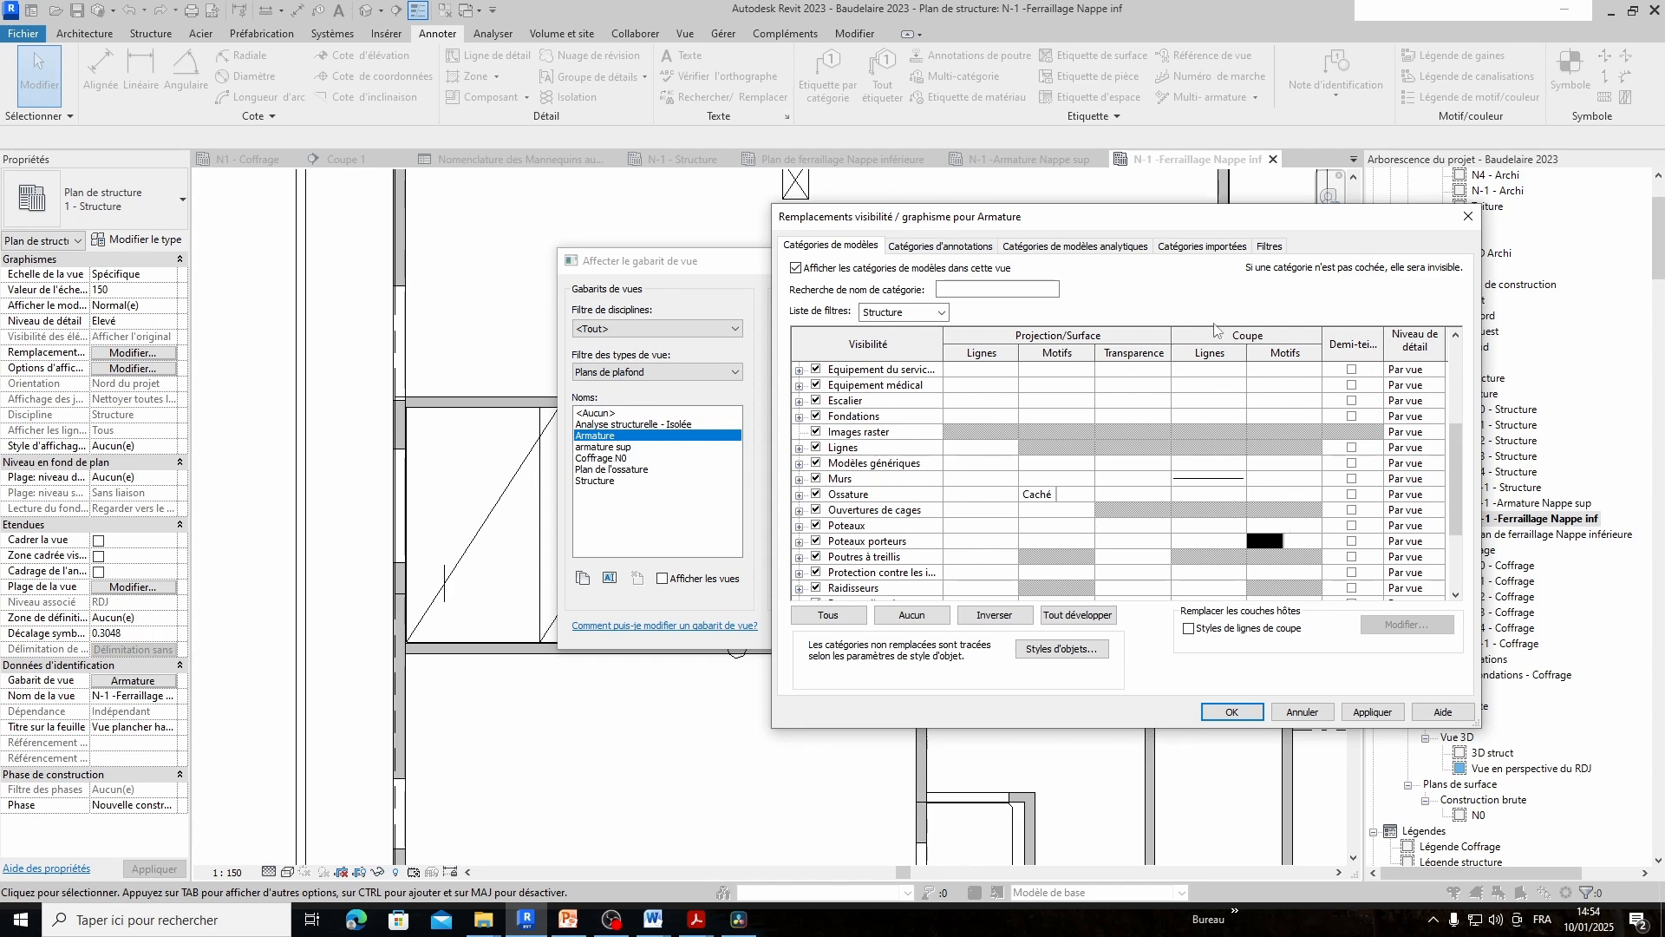
left_click(1210, 484)
left_click(1209, 482)
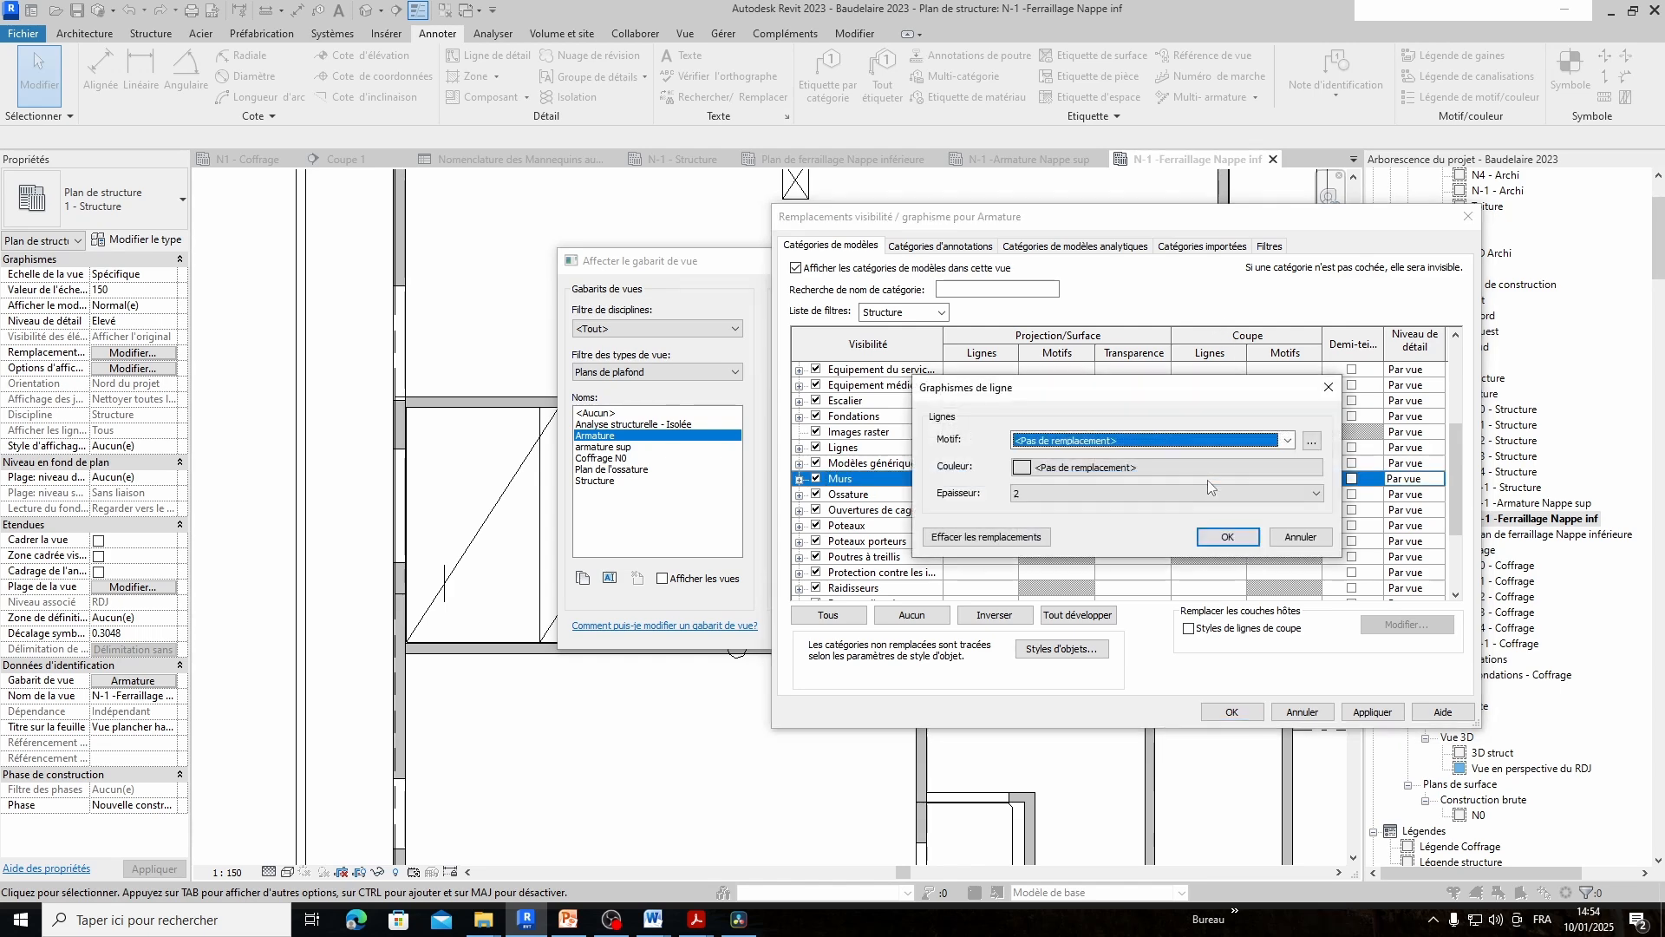
left_click(1034, 495)
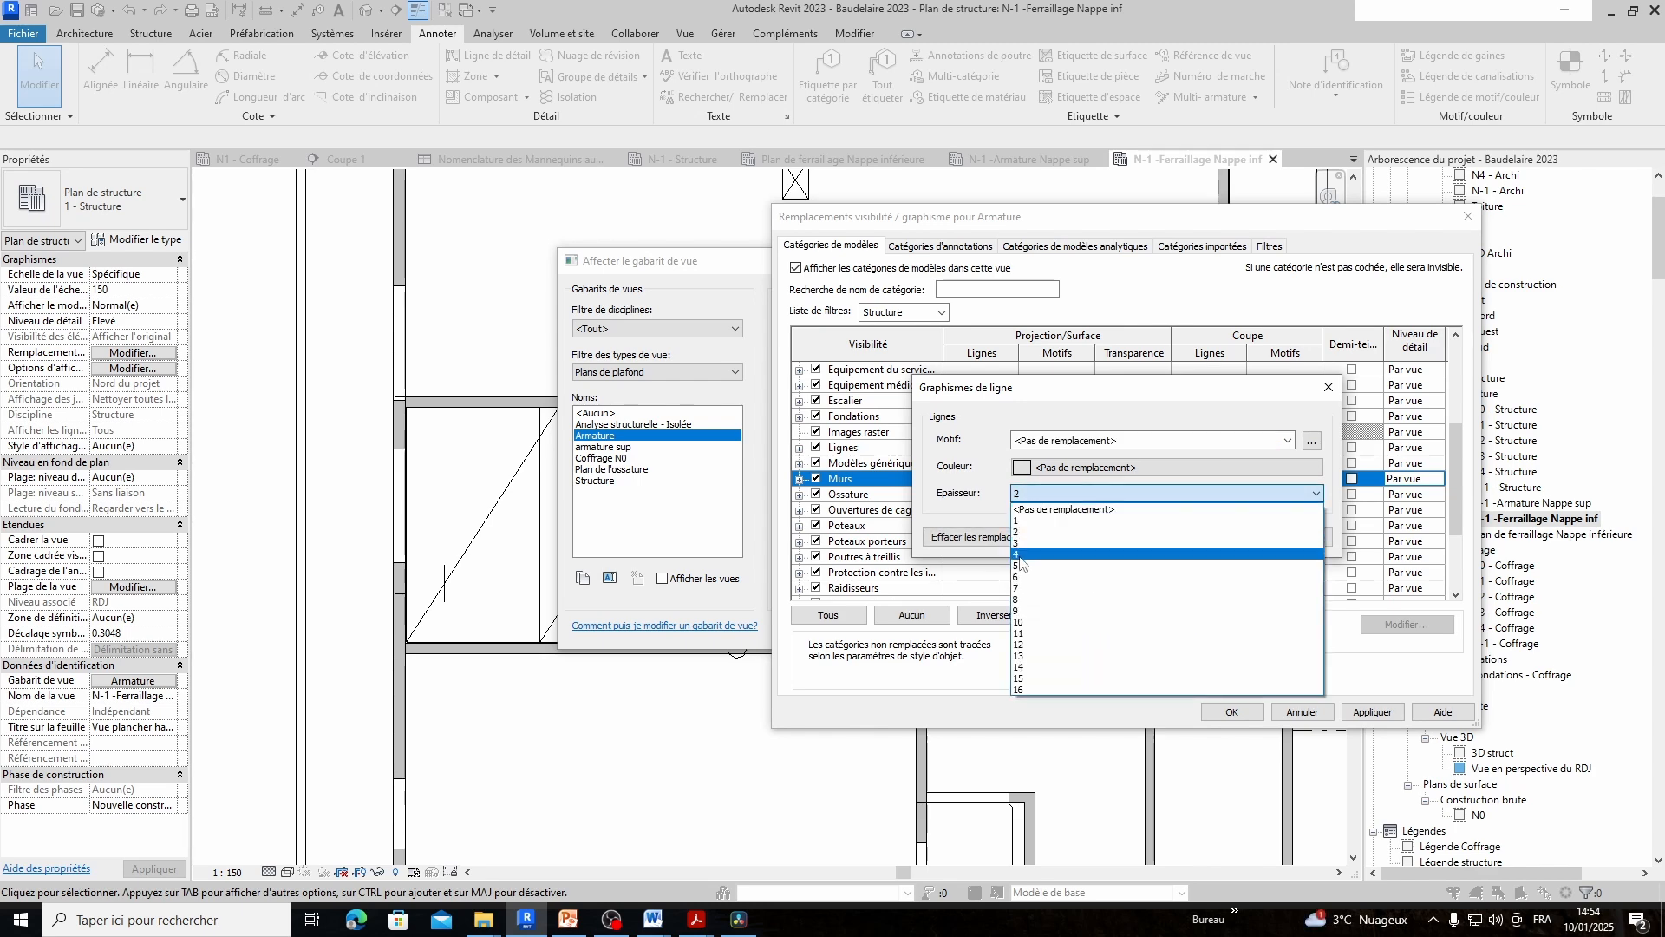
left_click(1020, 531)
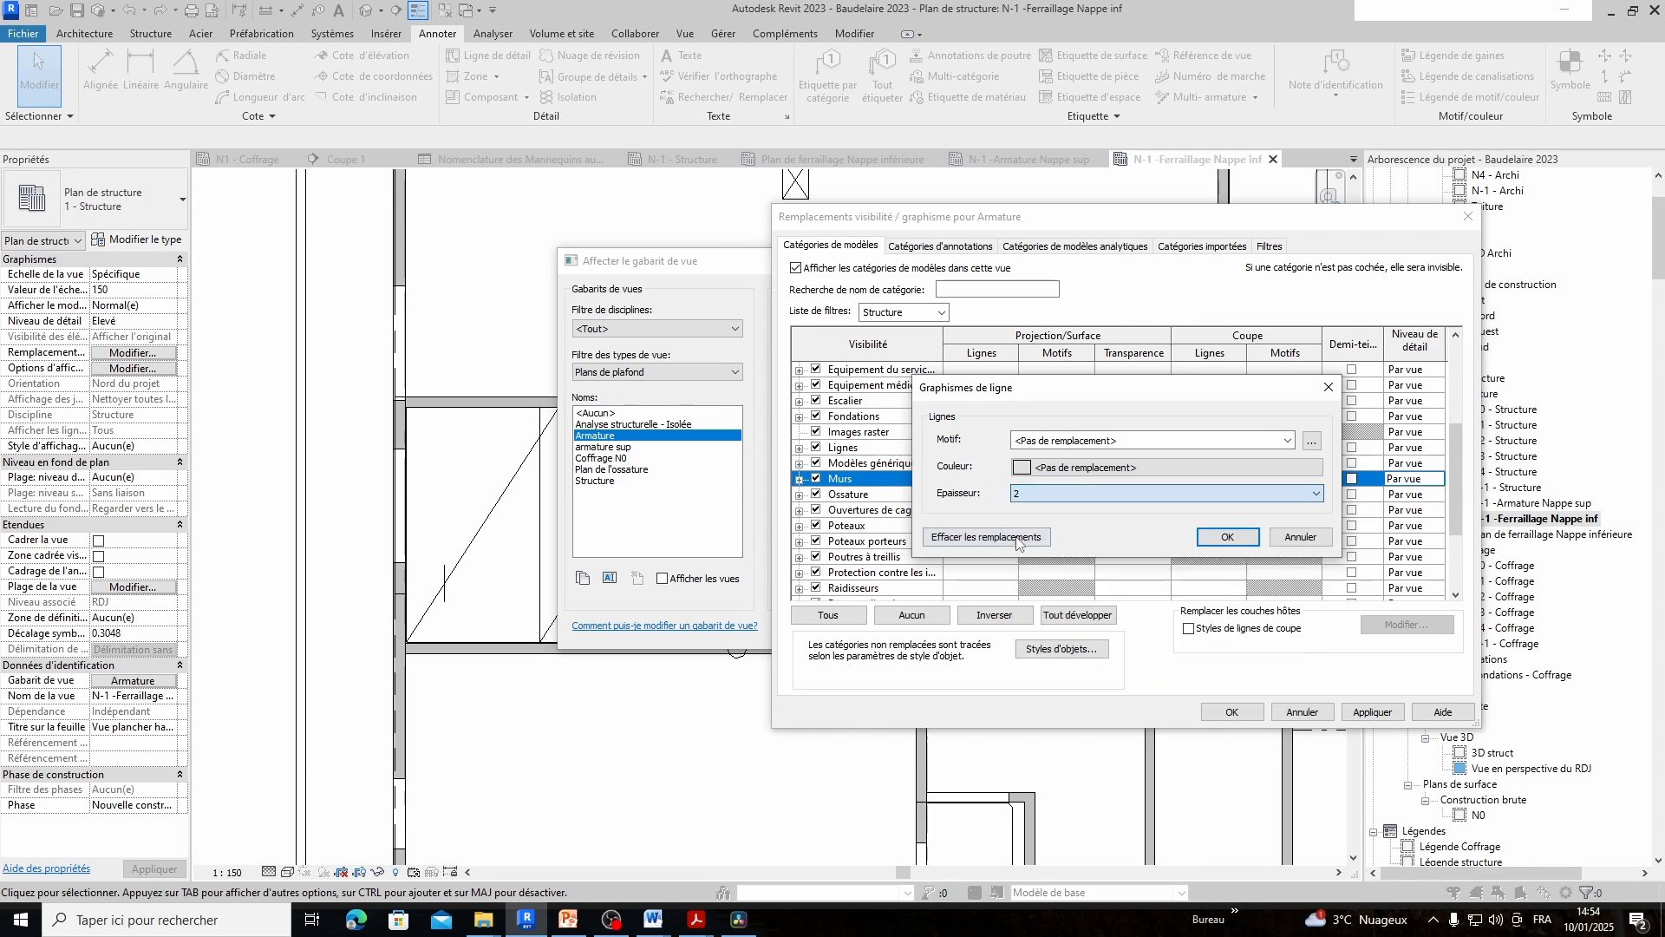
left_click(1229, 537)
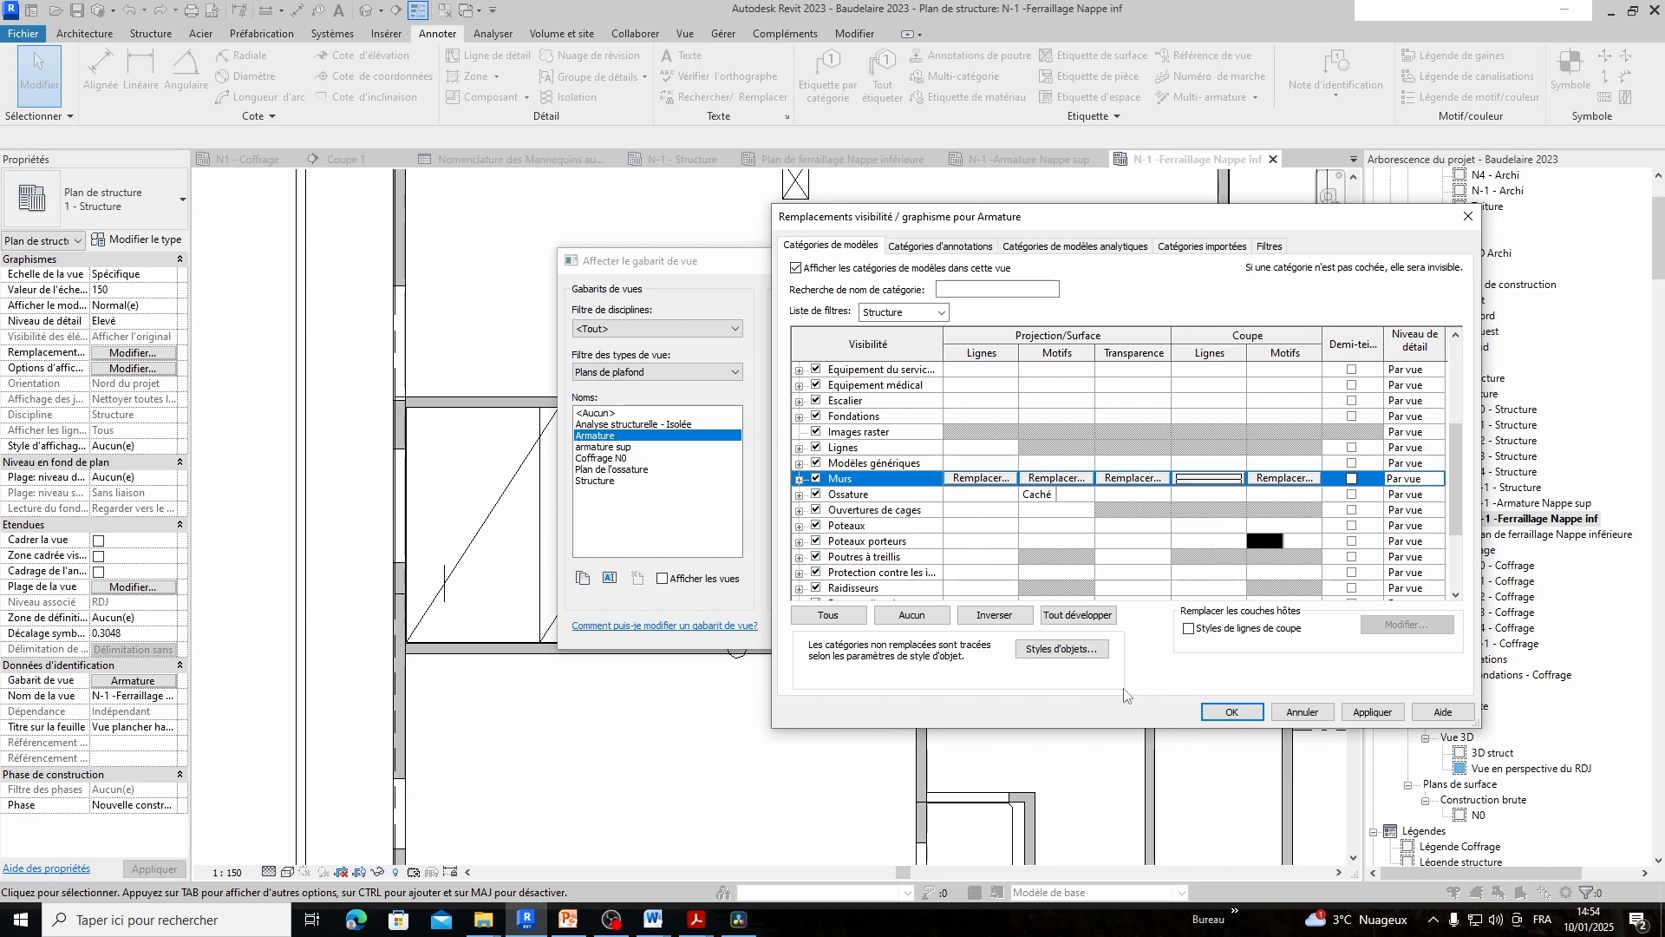
left_click(1232, 711)
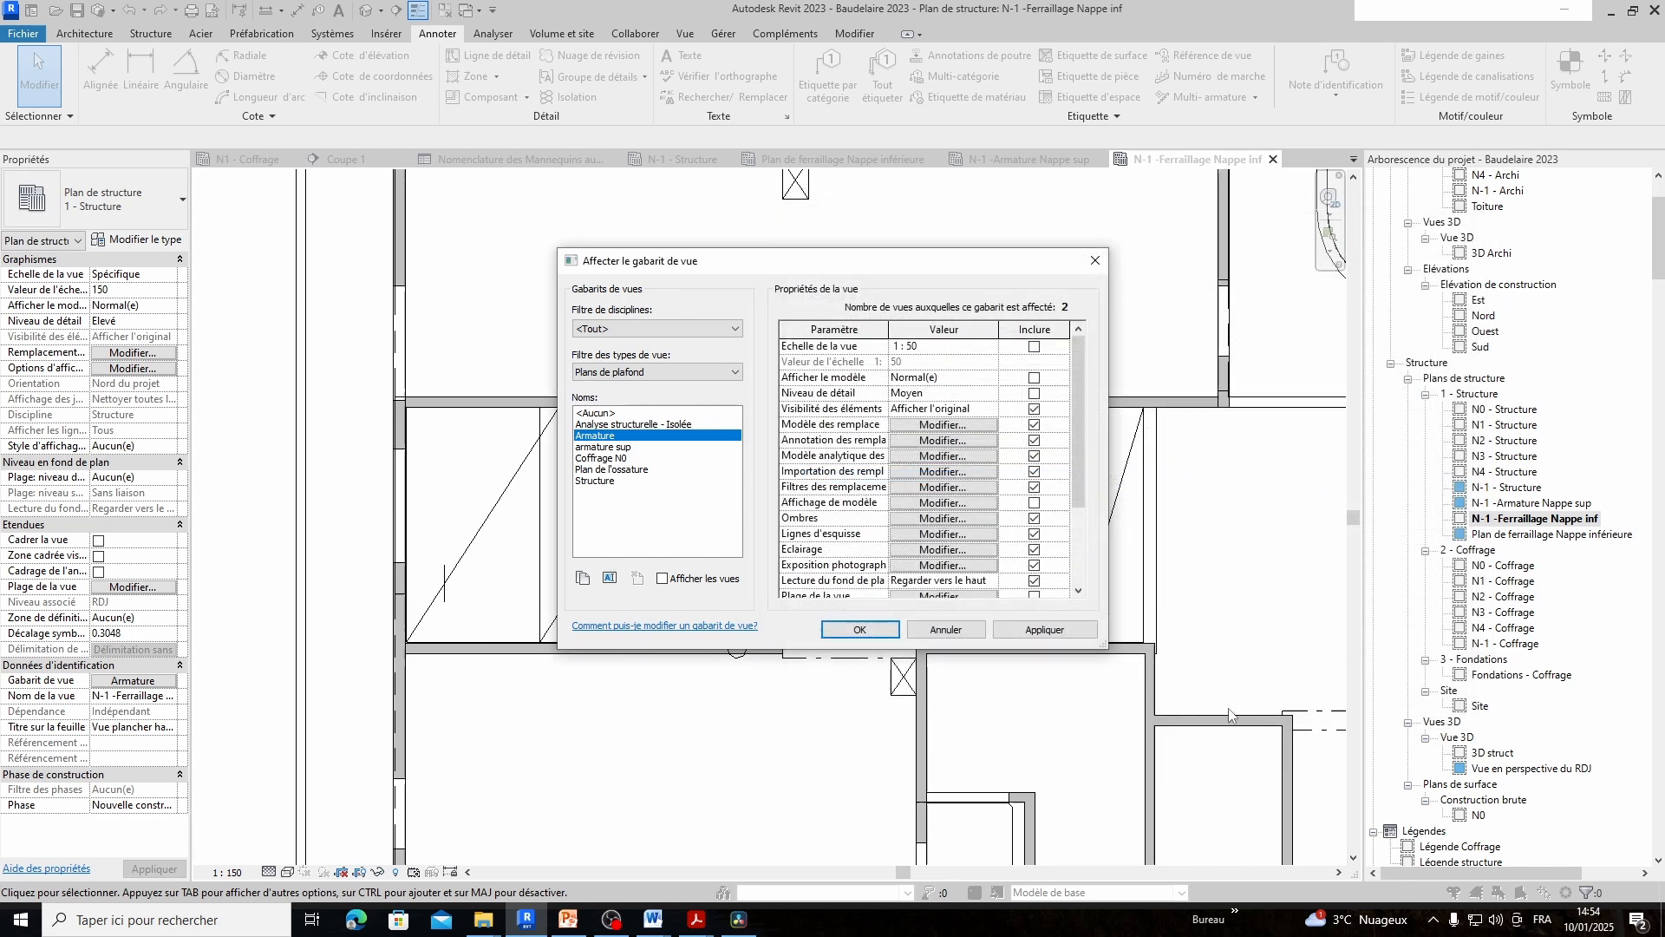
left_click(859, 632)
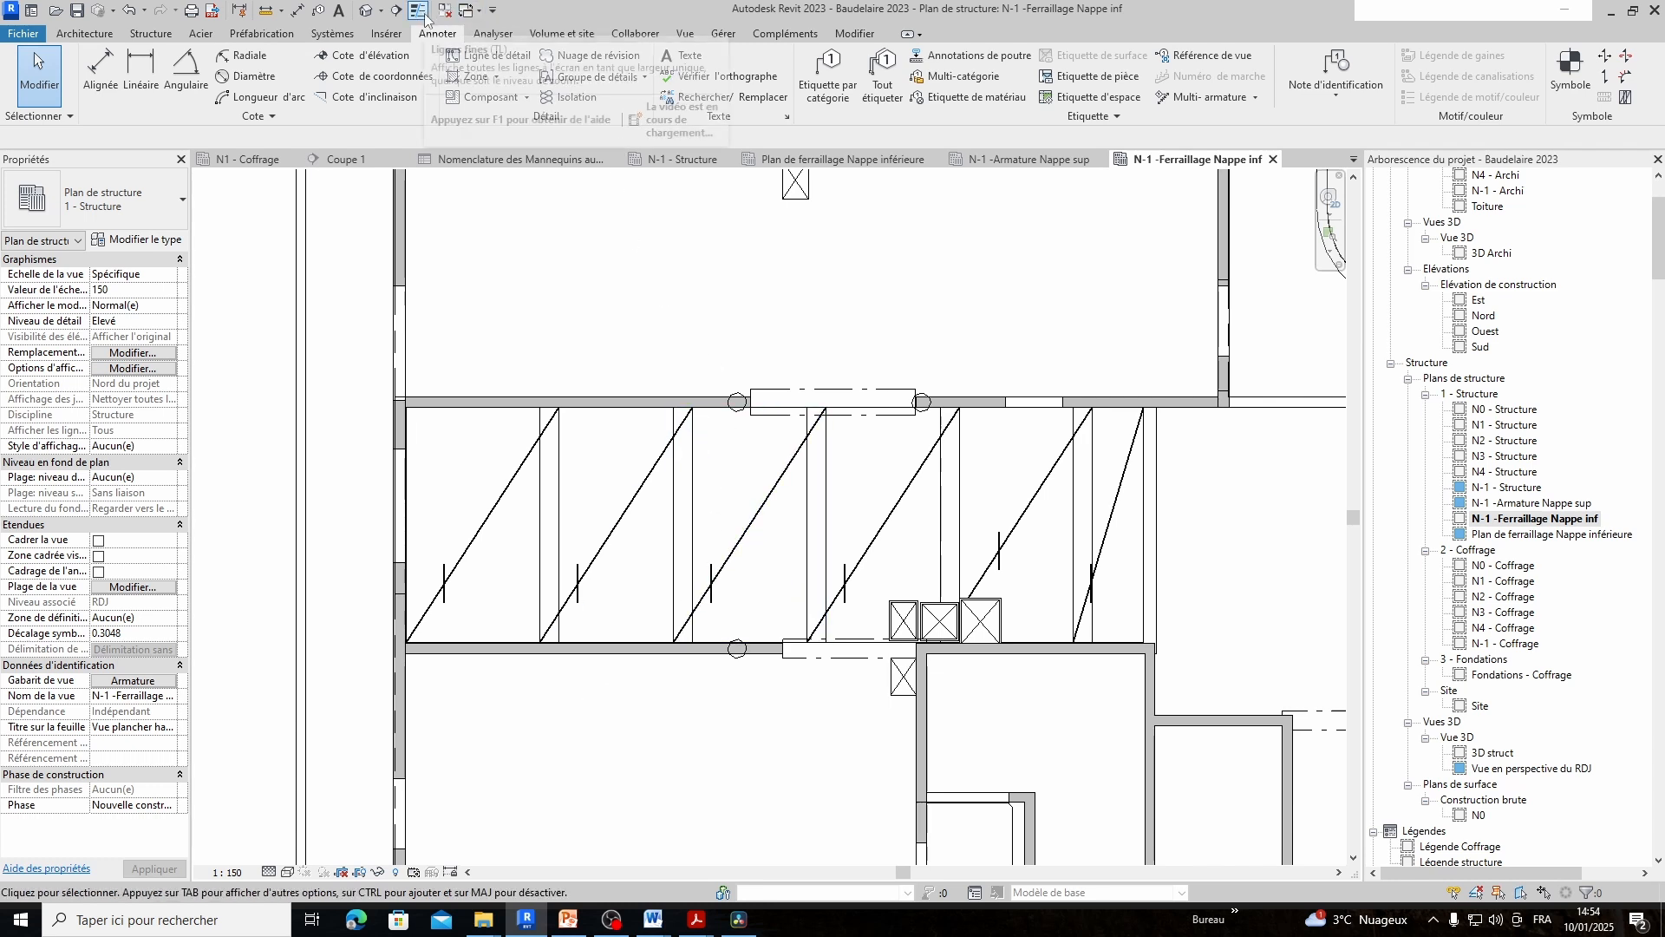
Check the categories and filtering rule of the Nappe inf filter from the Armature view template's filter settings
scroll(758, 729, "down", 1)
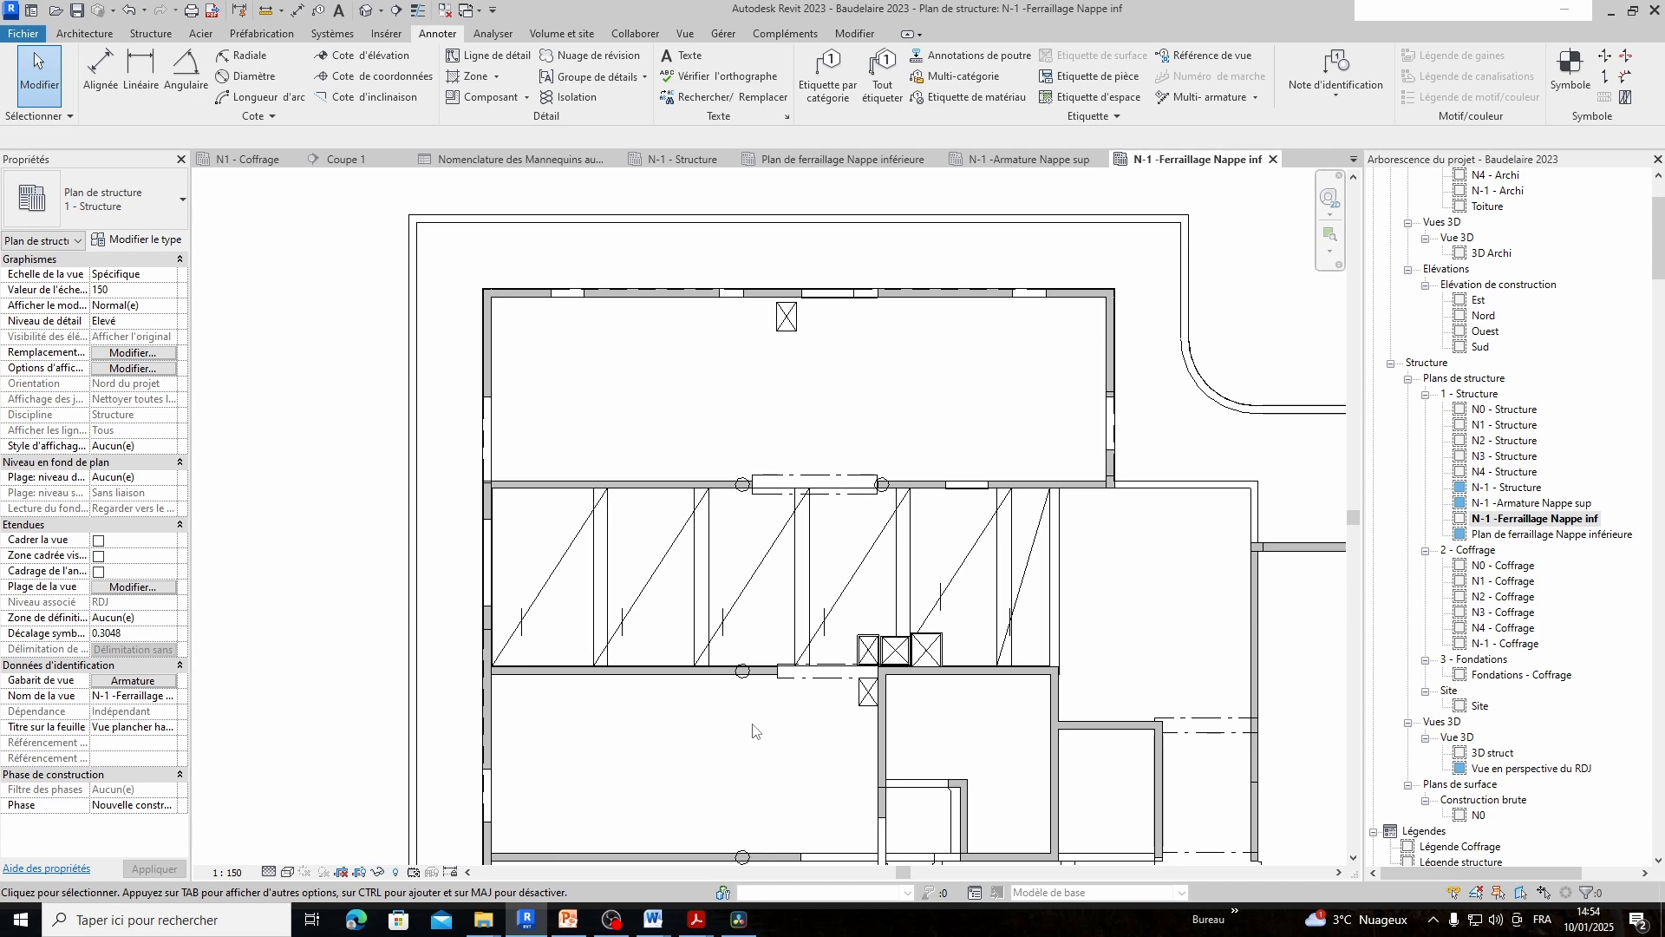
left_click(140, 681)
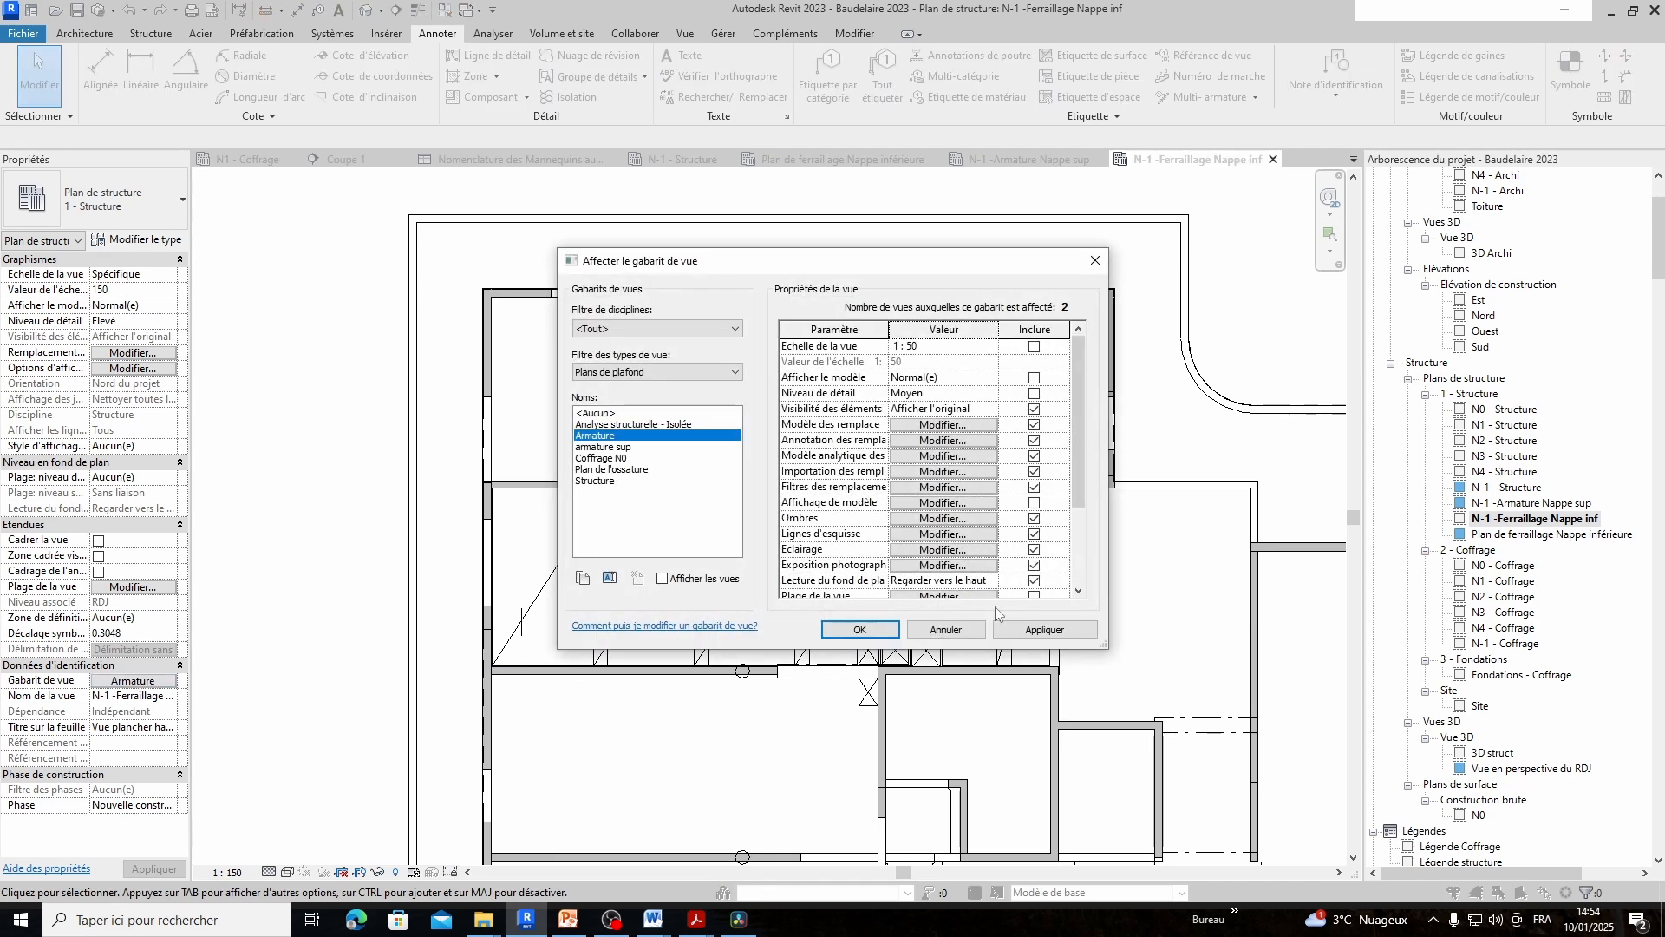
left_click(944, 424)
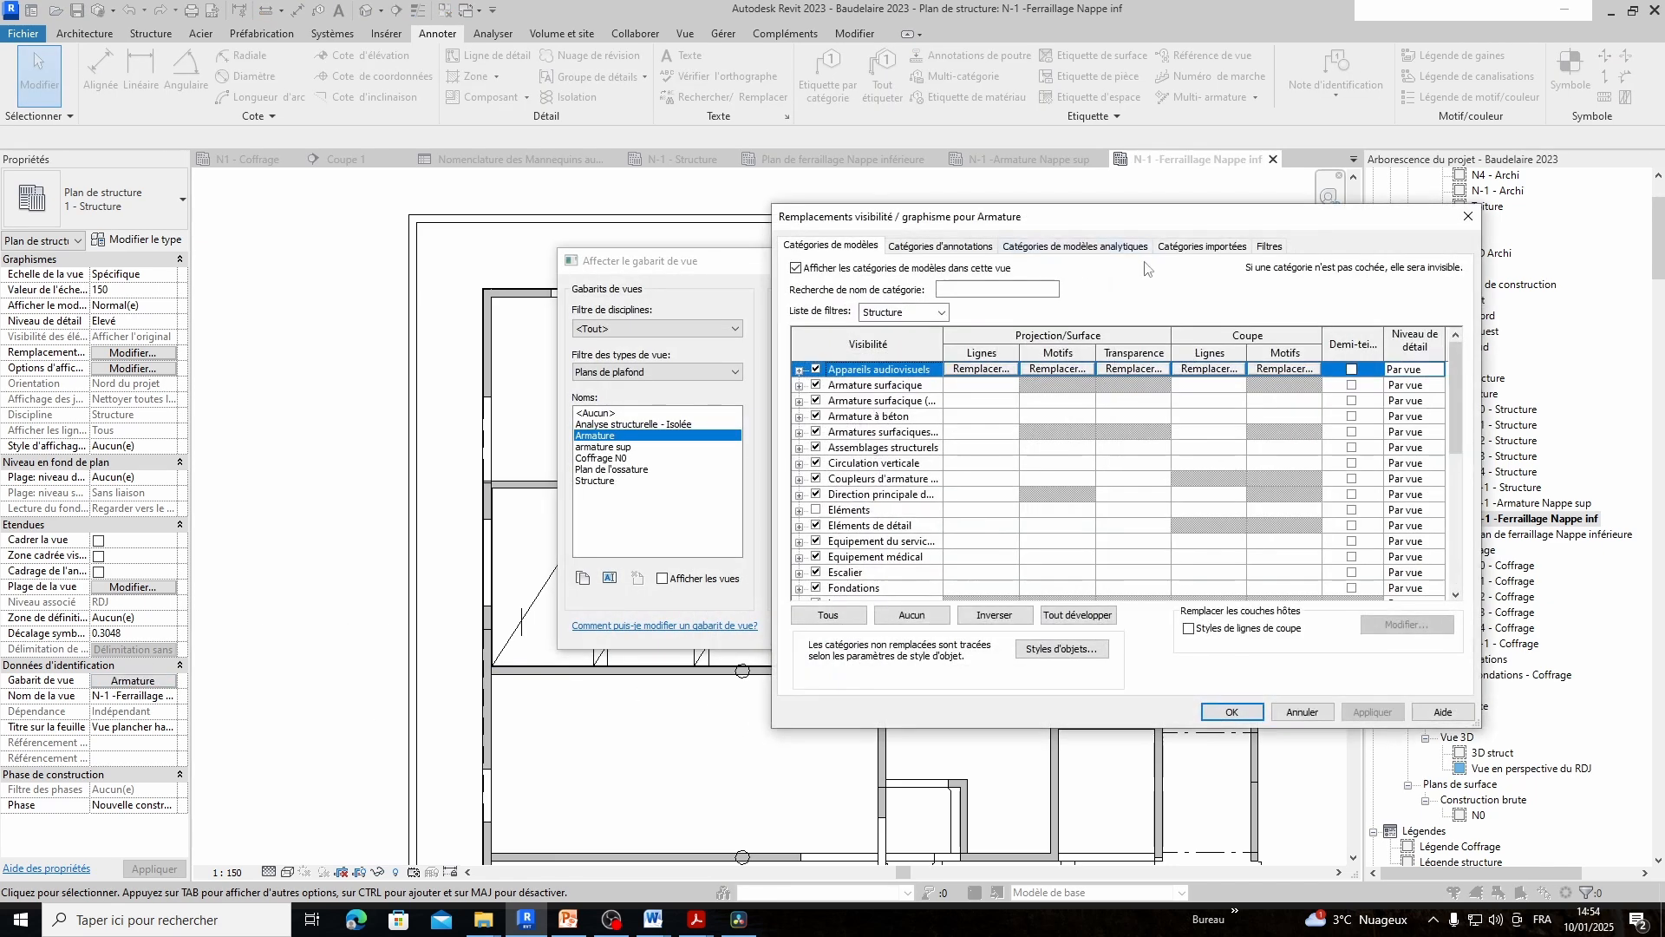
left_click(1280, 249)
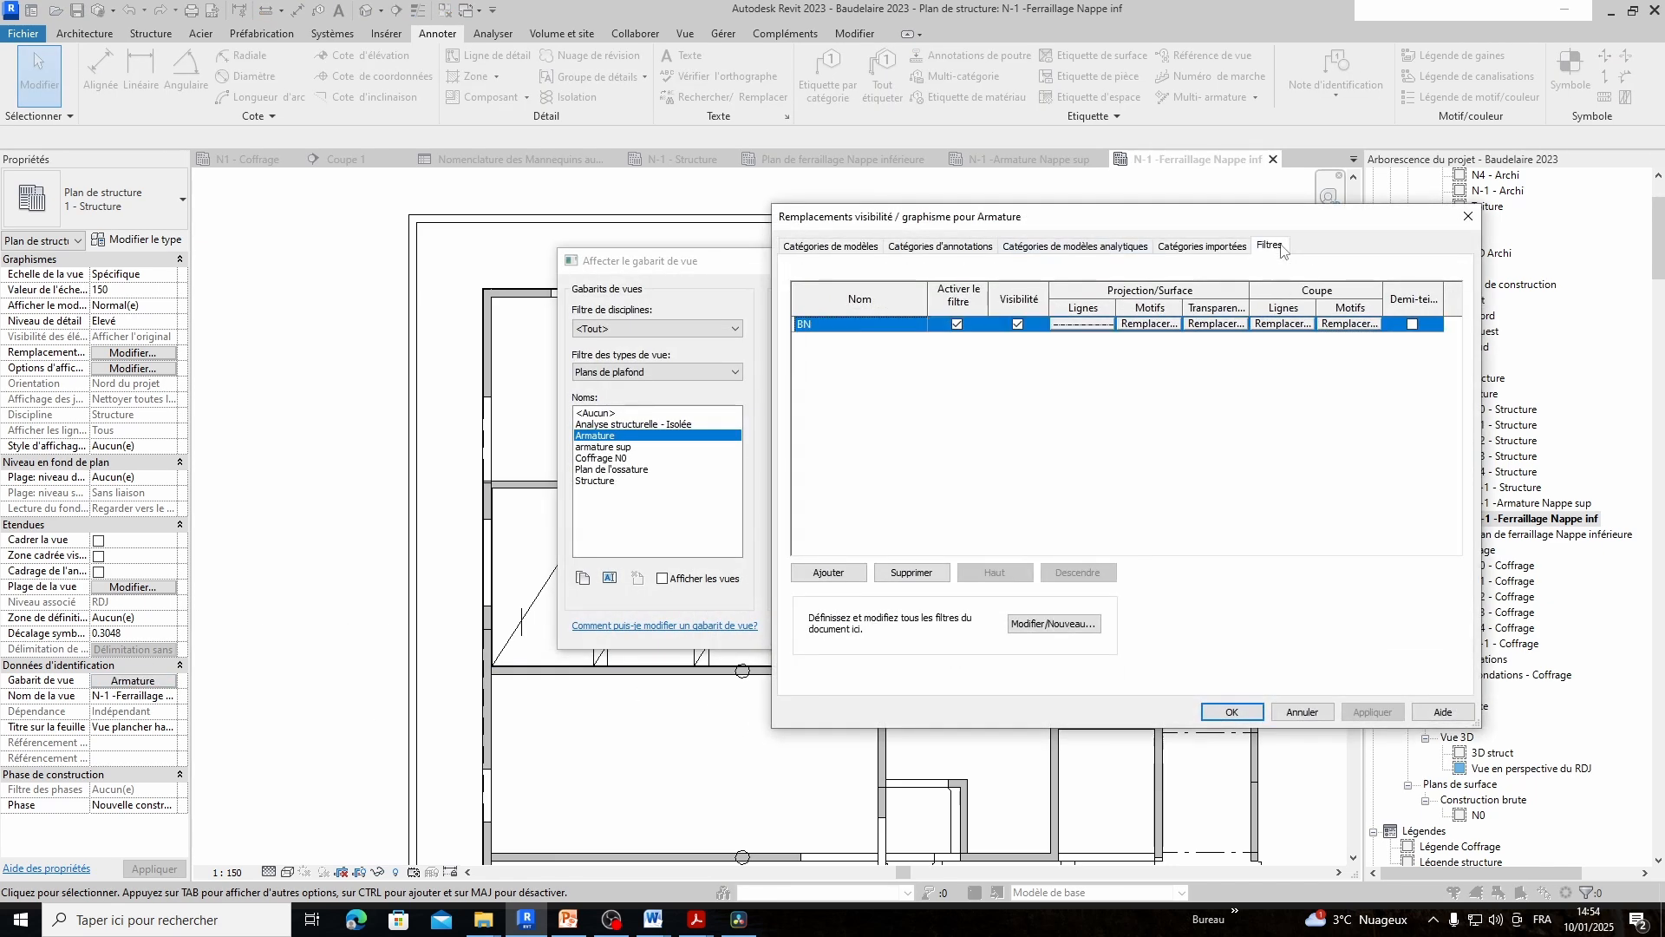
left_click(838, 574)
scroll(1066, 453, "down", 1)
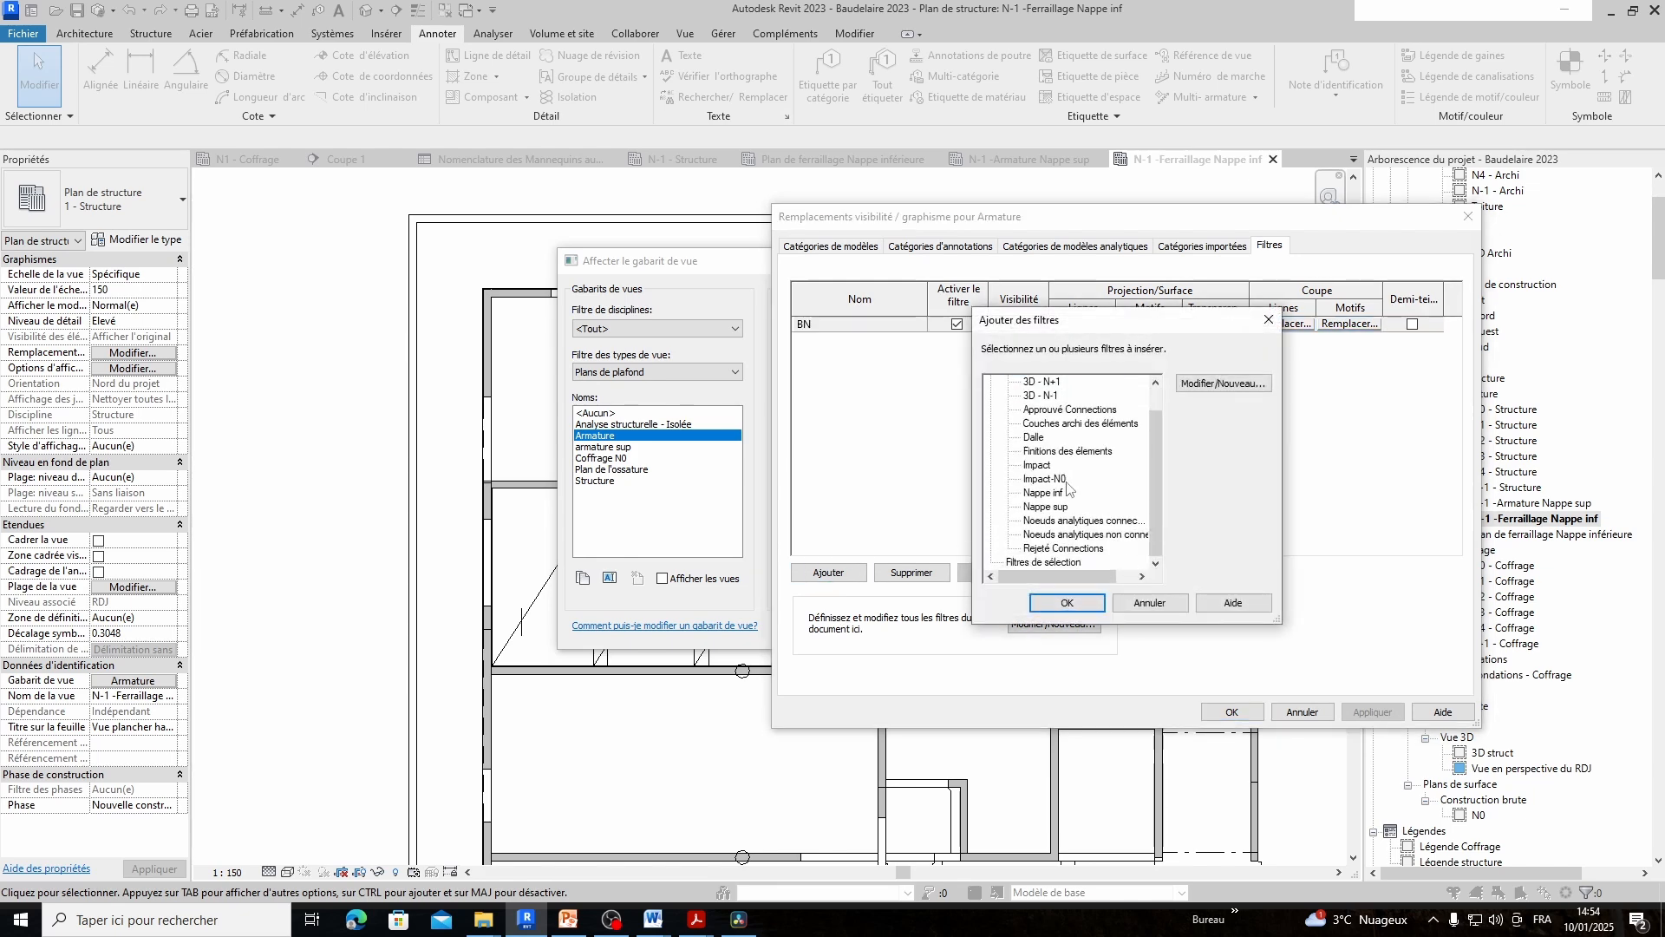
left_click(1240, 383)
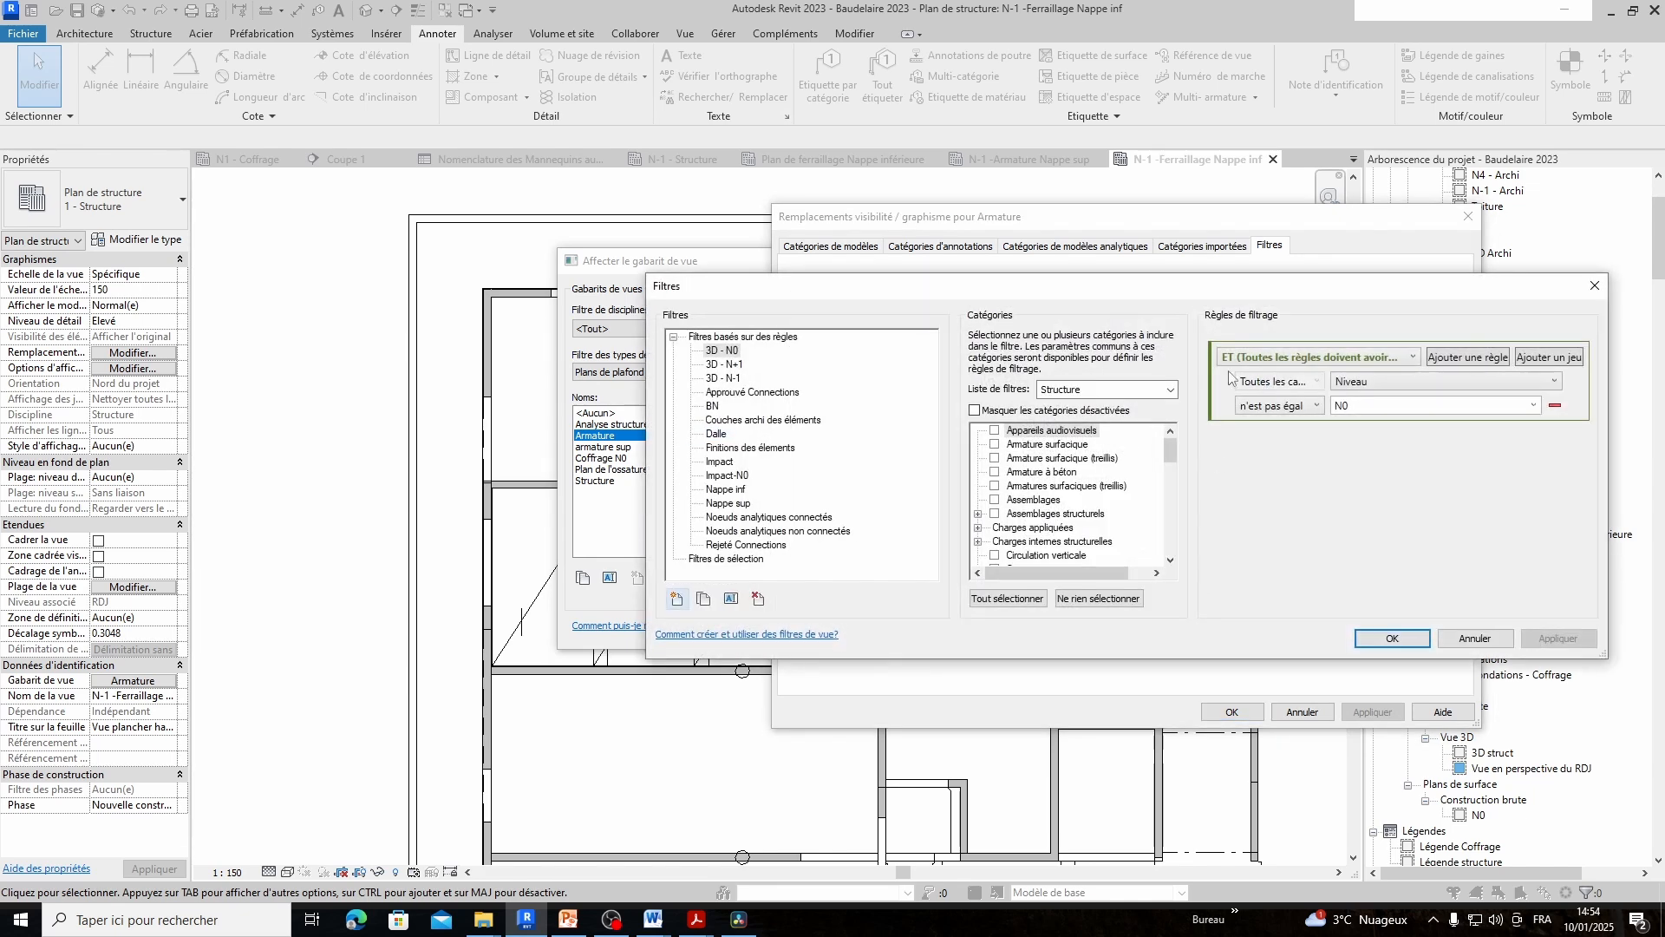
left_click(738, 491)
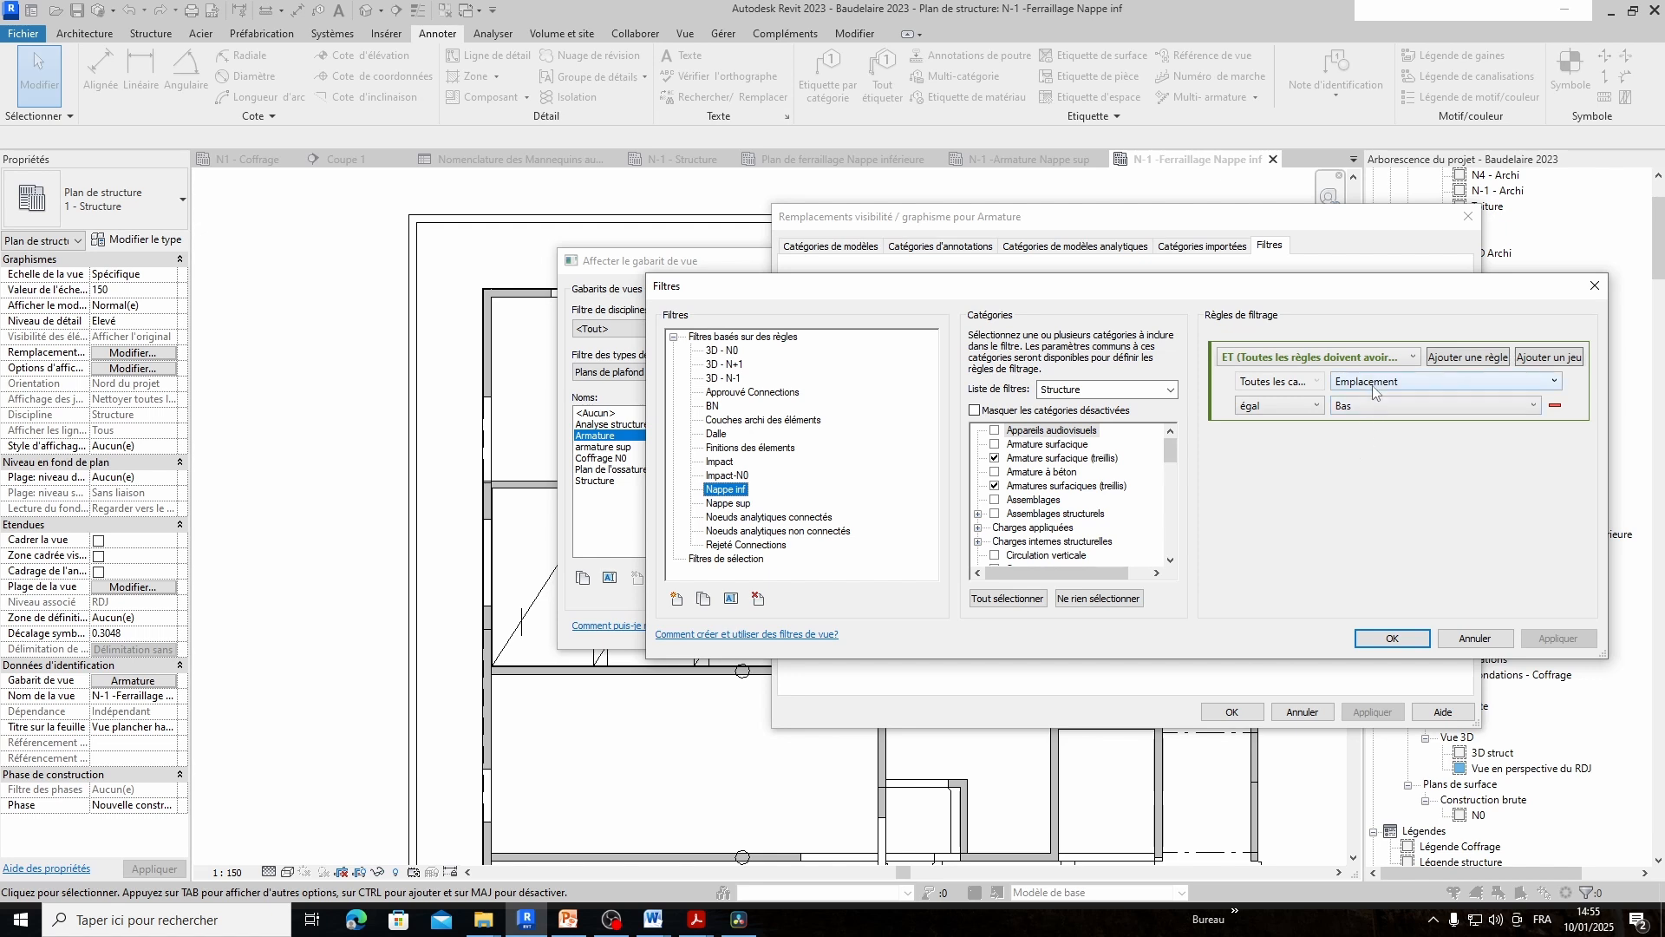
left_click(1037, 473)
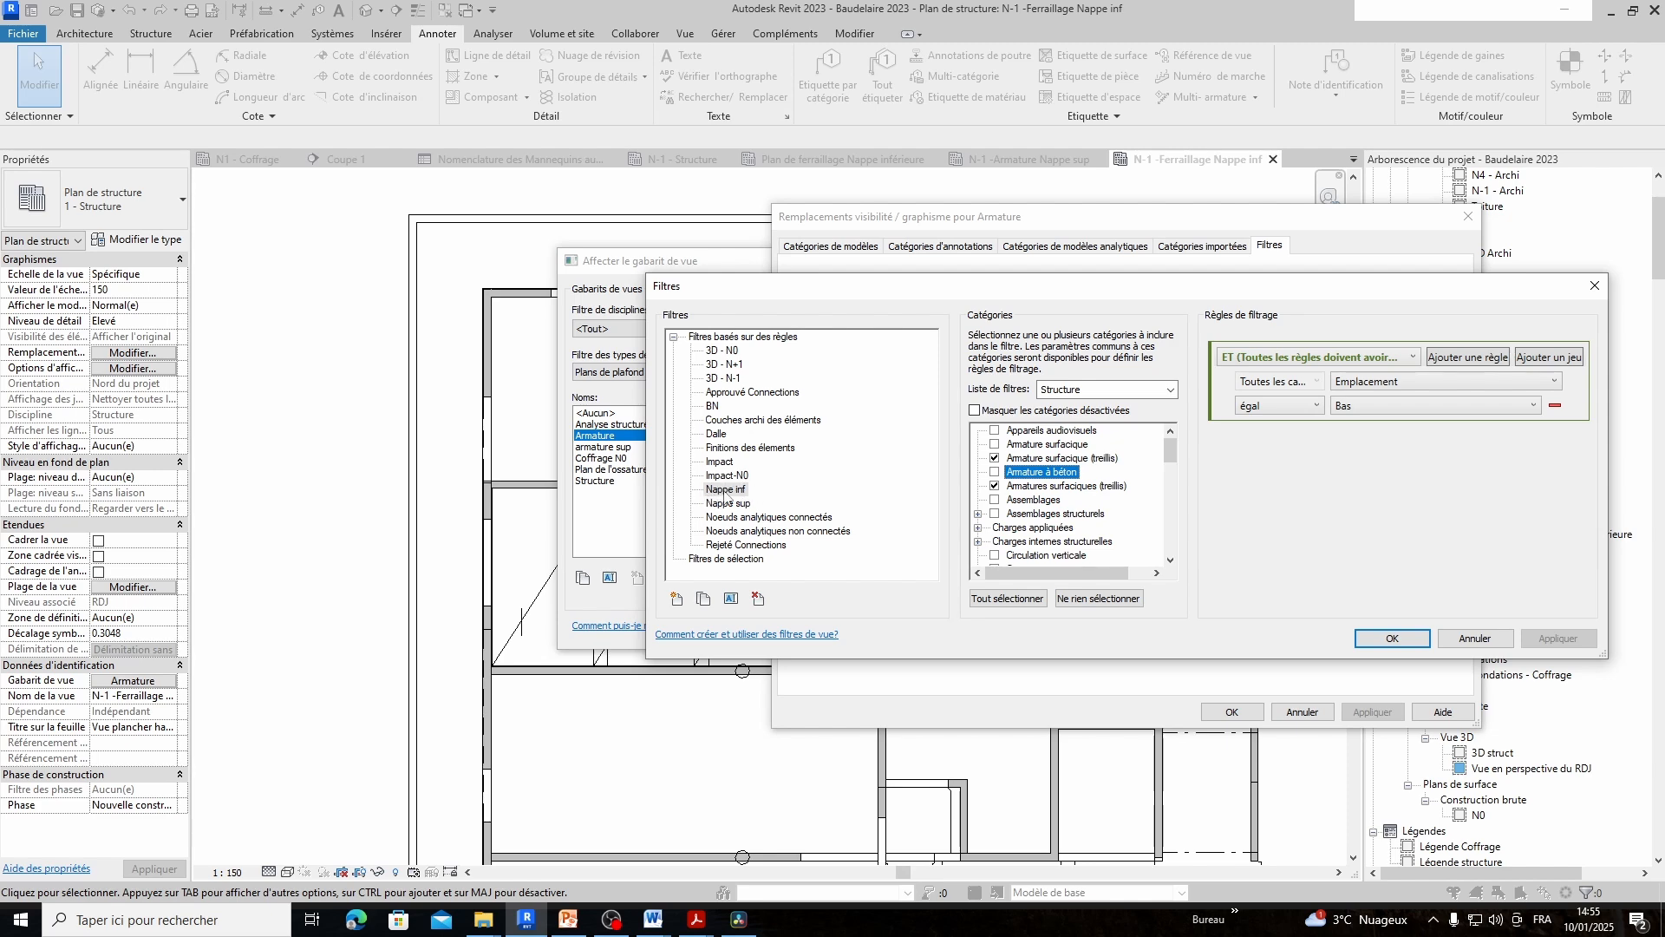
left_click(1403, 641)
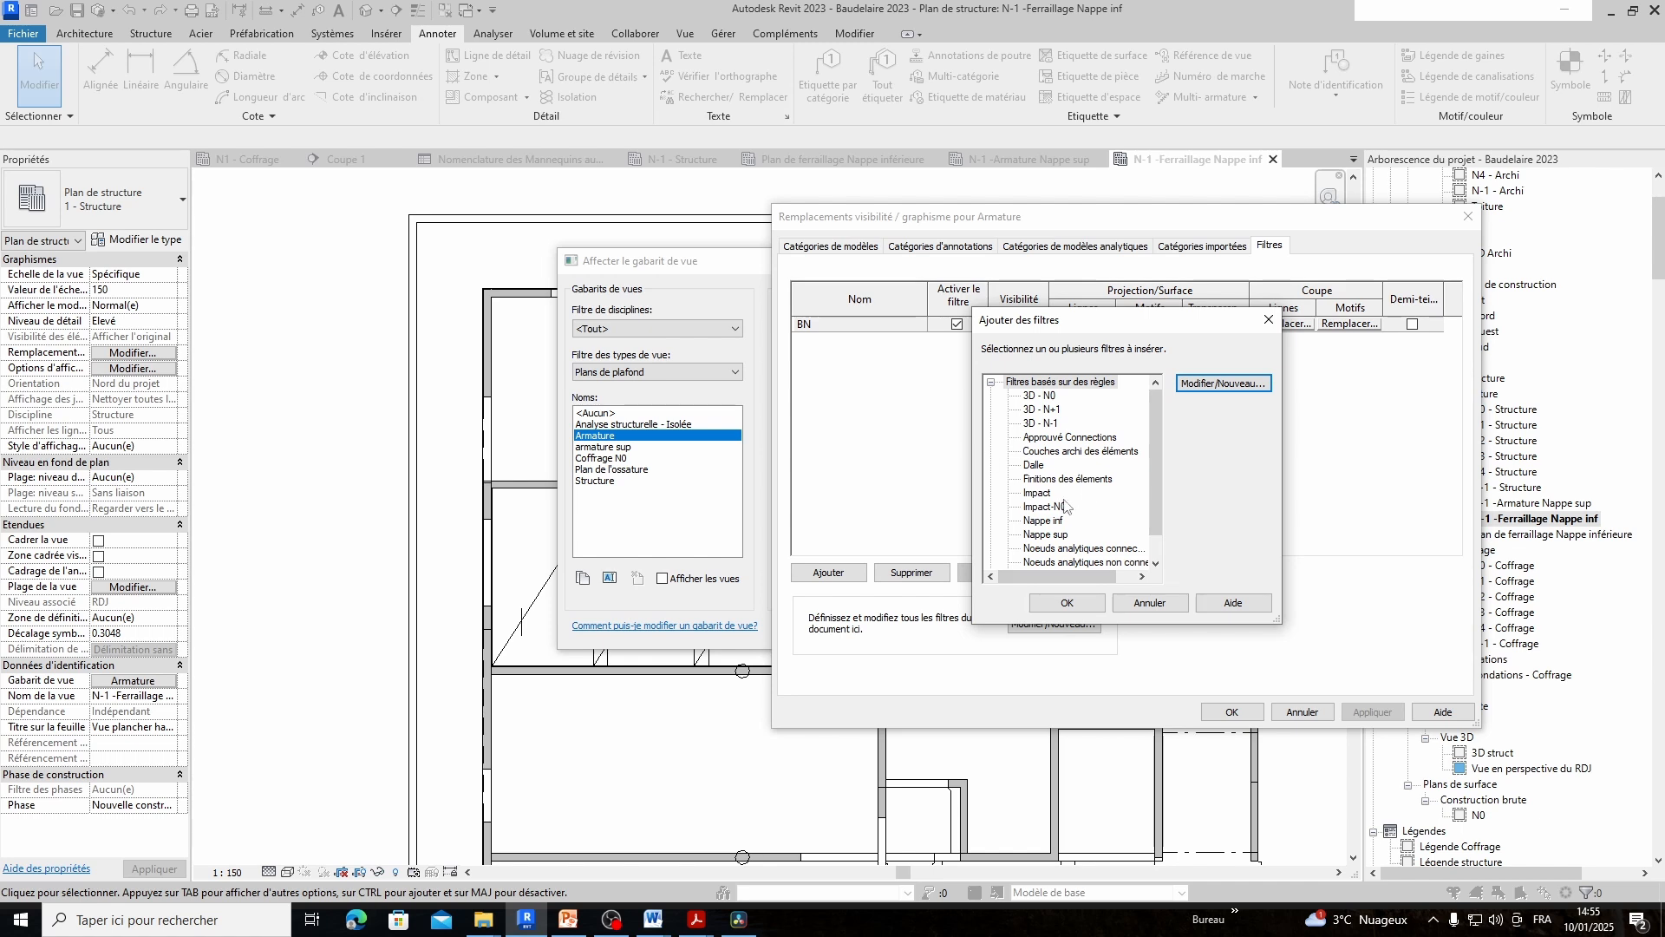
Add the Nappe inf and Nappe sup filters to the Armature view template and turn off Nappe sup's visibility
left_click(1046, 535)
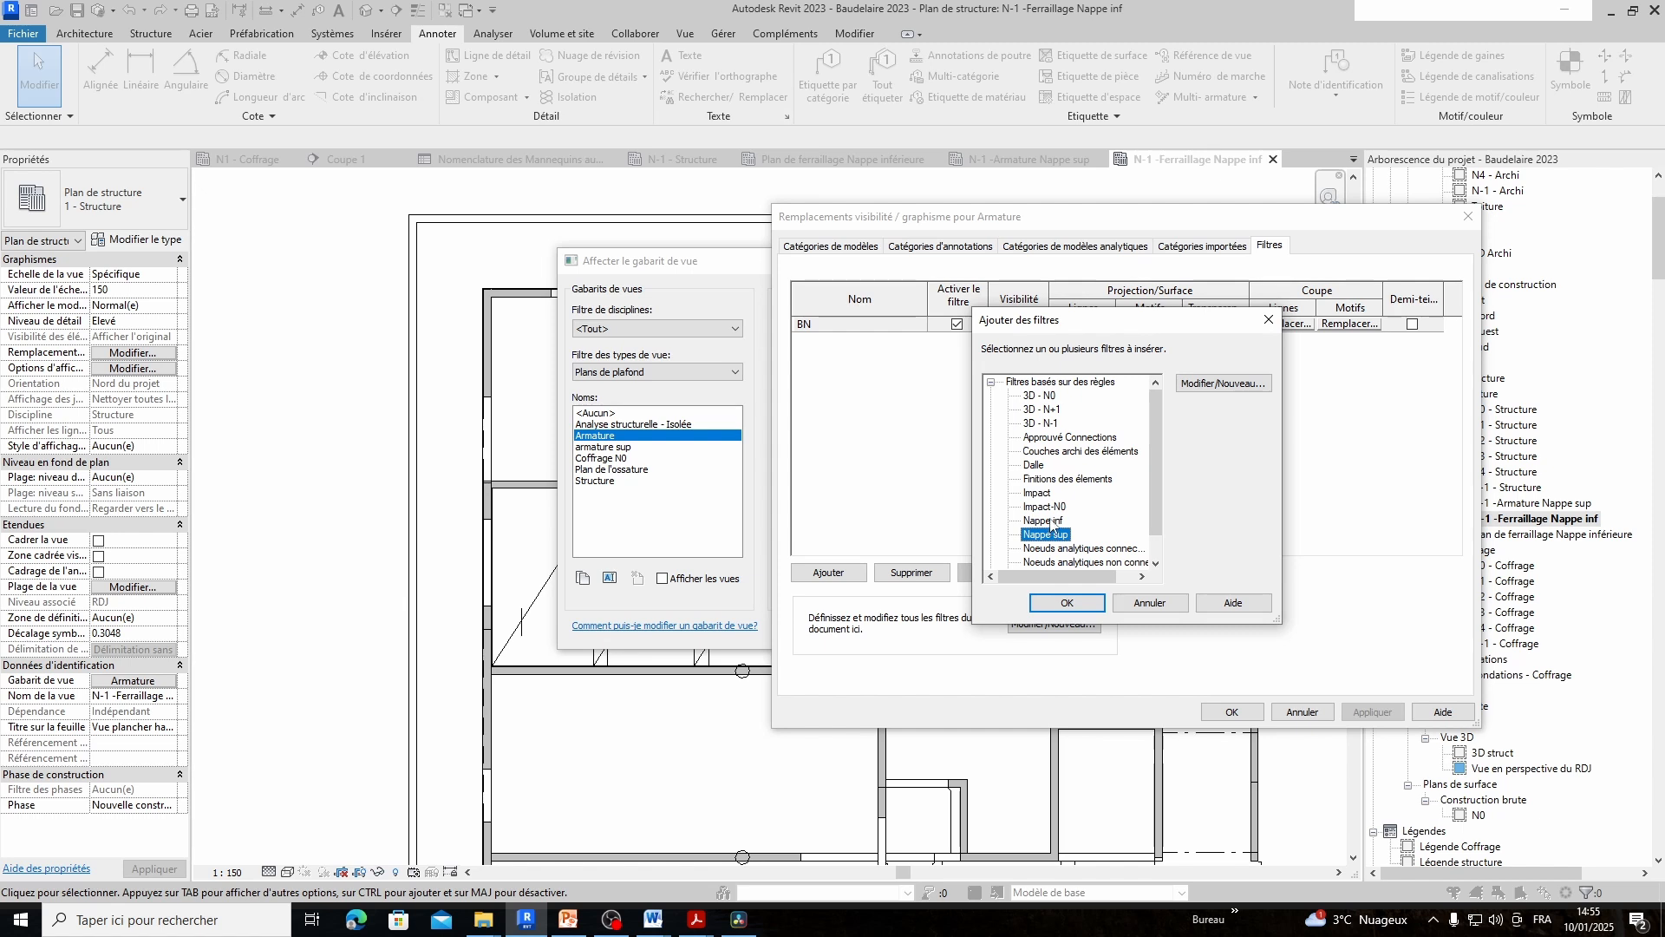
left_click(1045, 520, "ctrl")
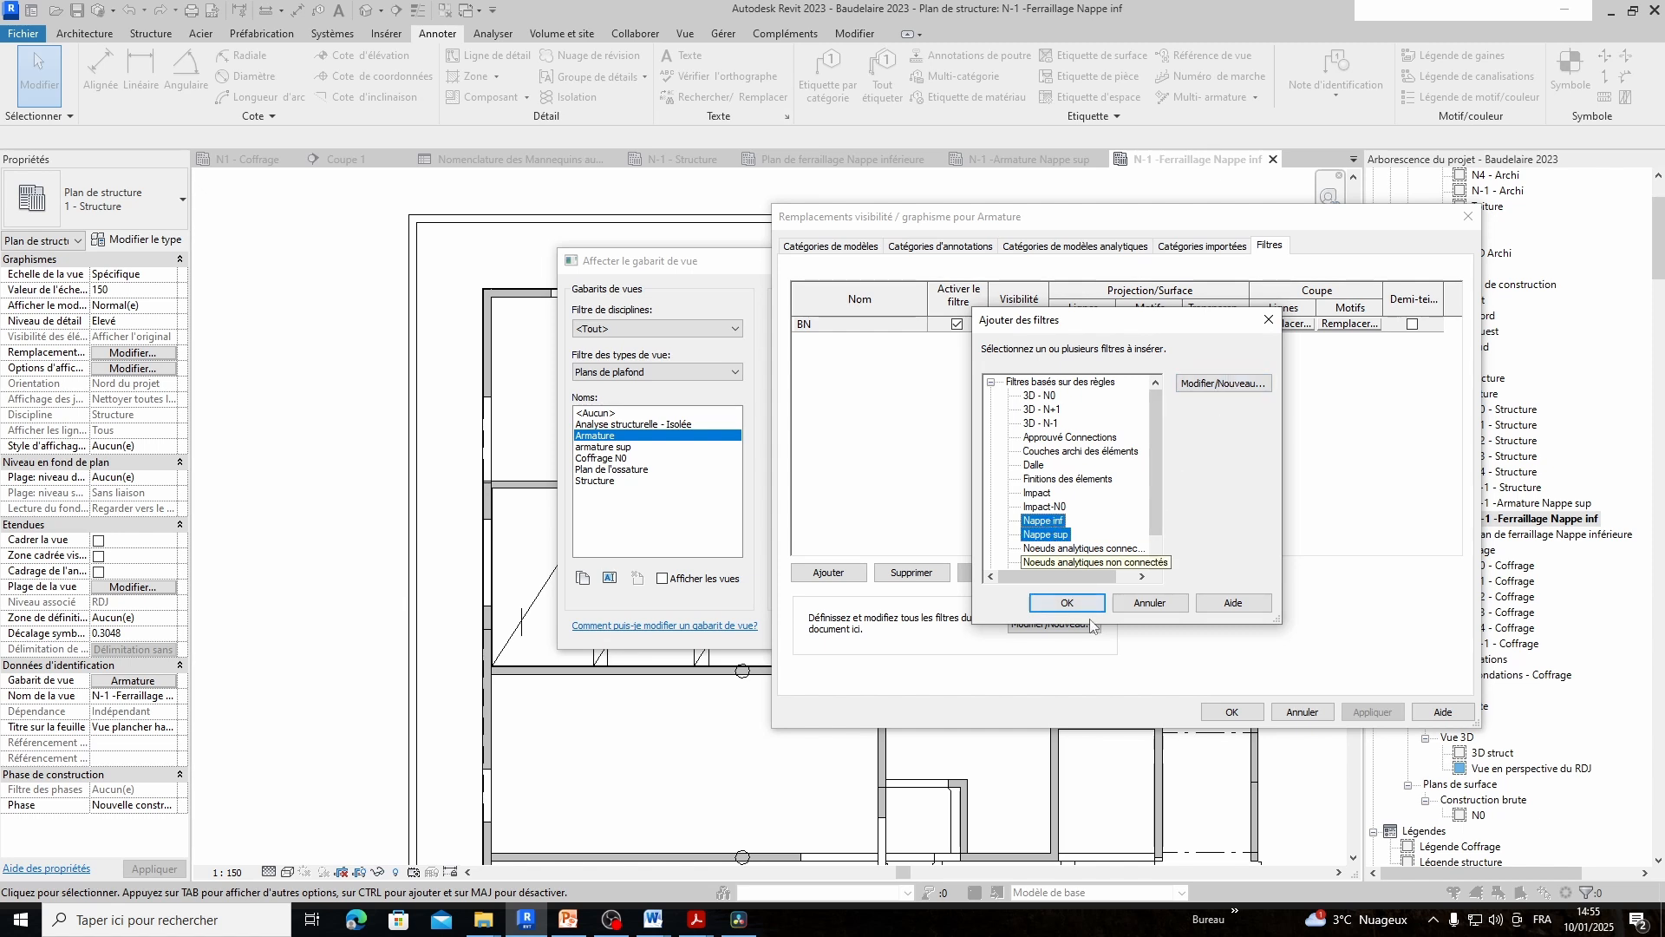
left_click(1075, 607)
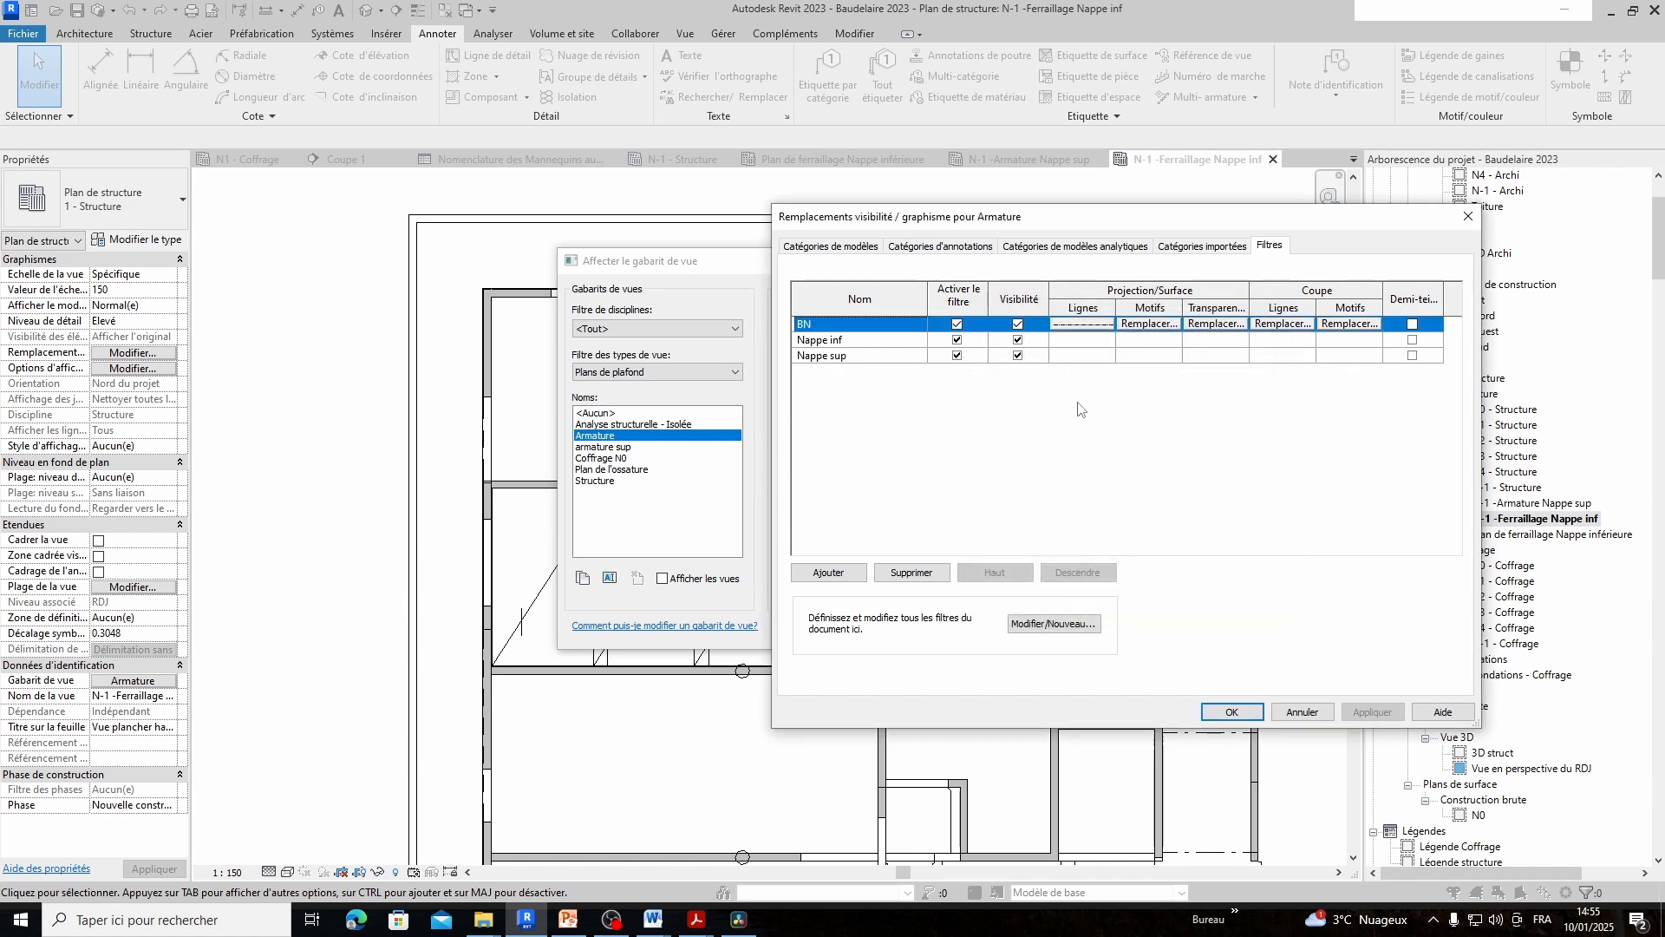
left_click_drag(989, 218, 1046, 211)
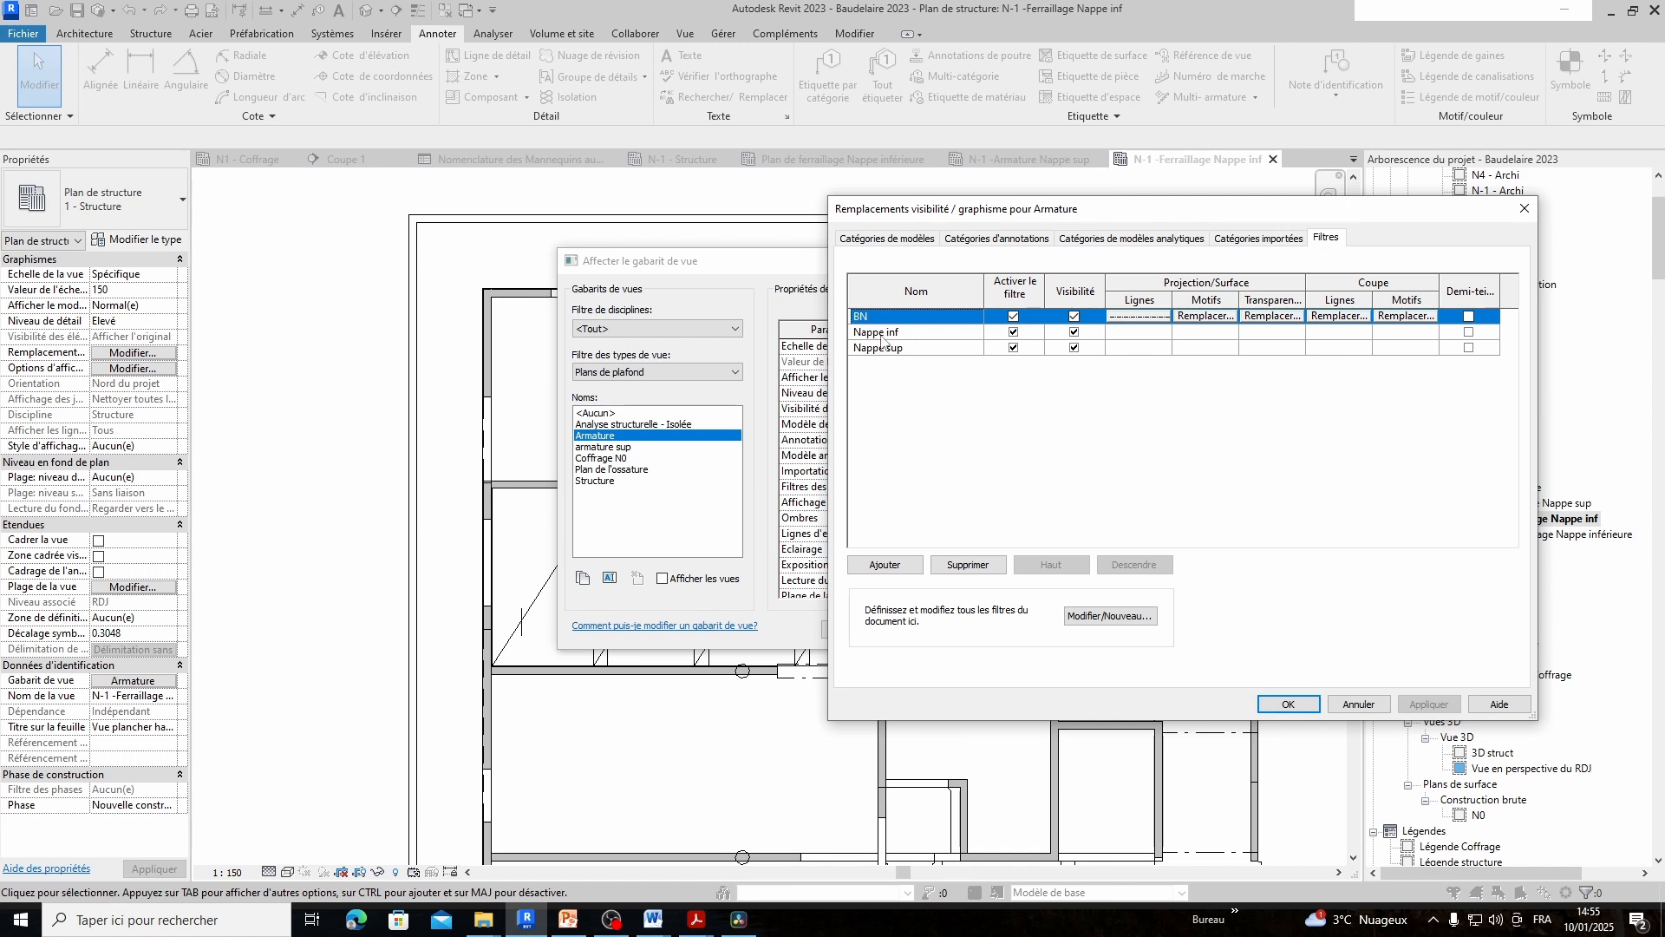
left_click(1074, 348)
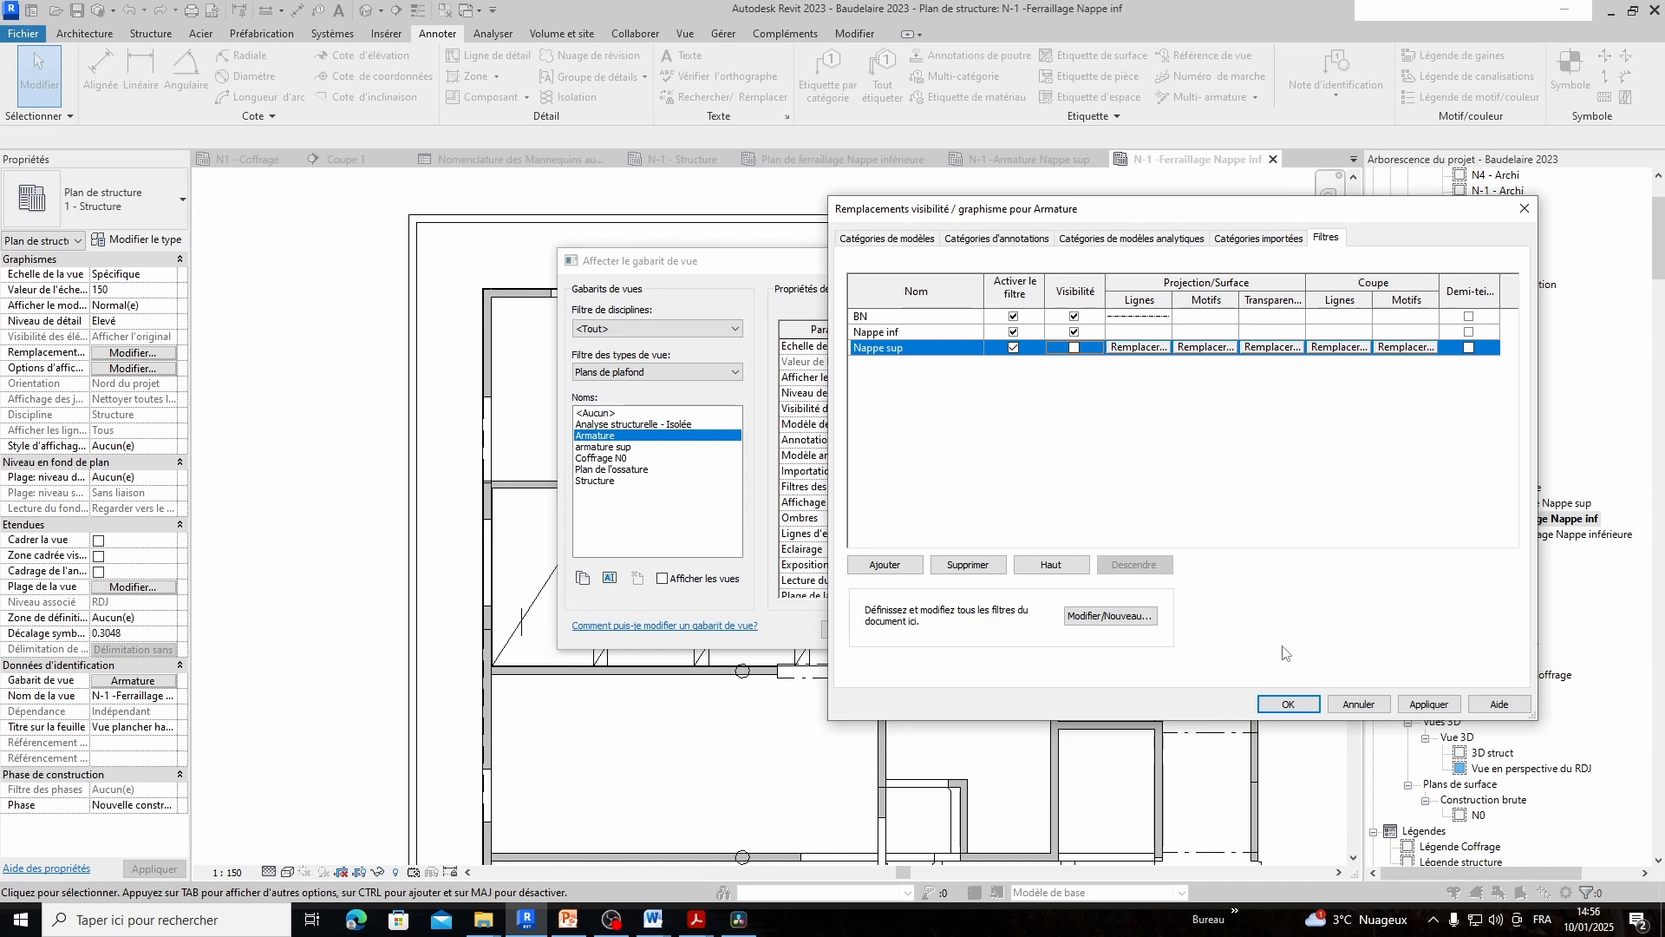
left_click(1288, 704)
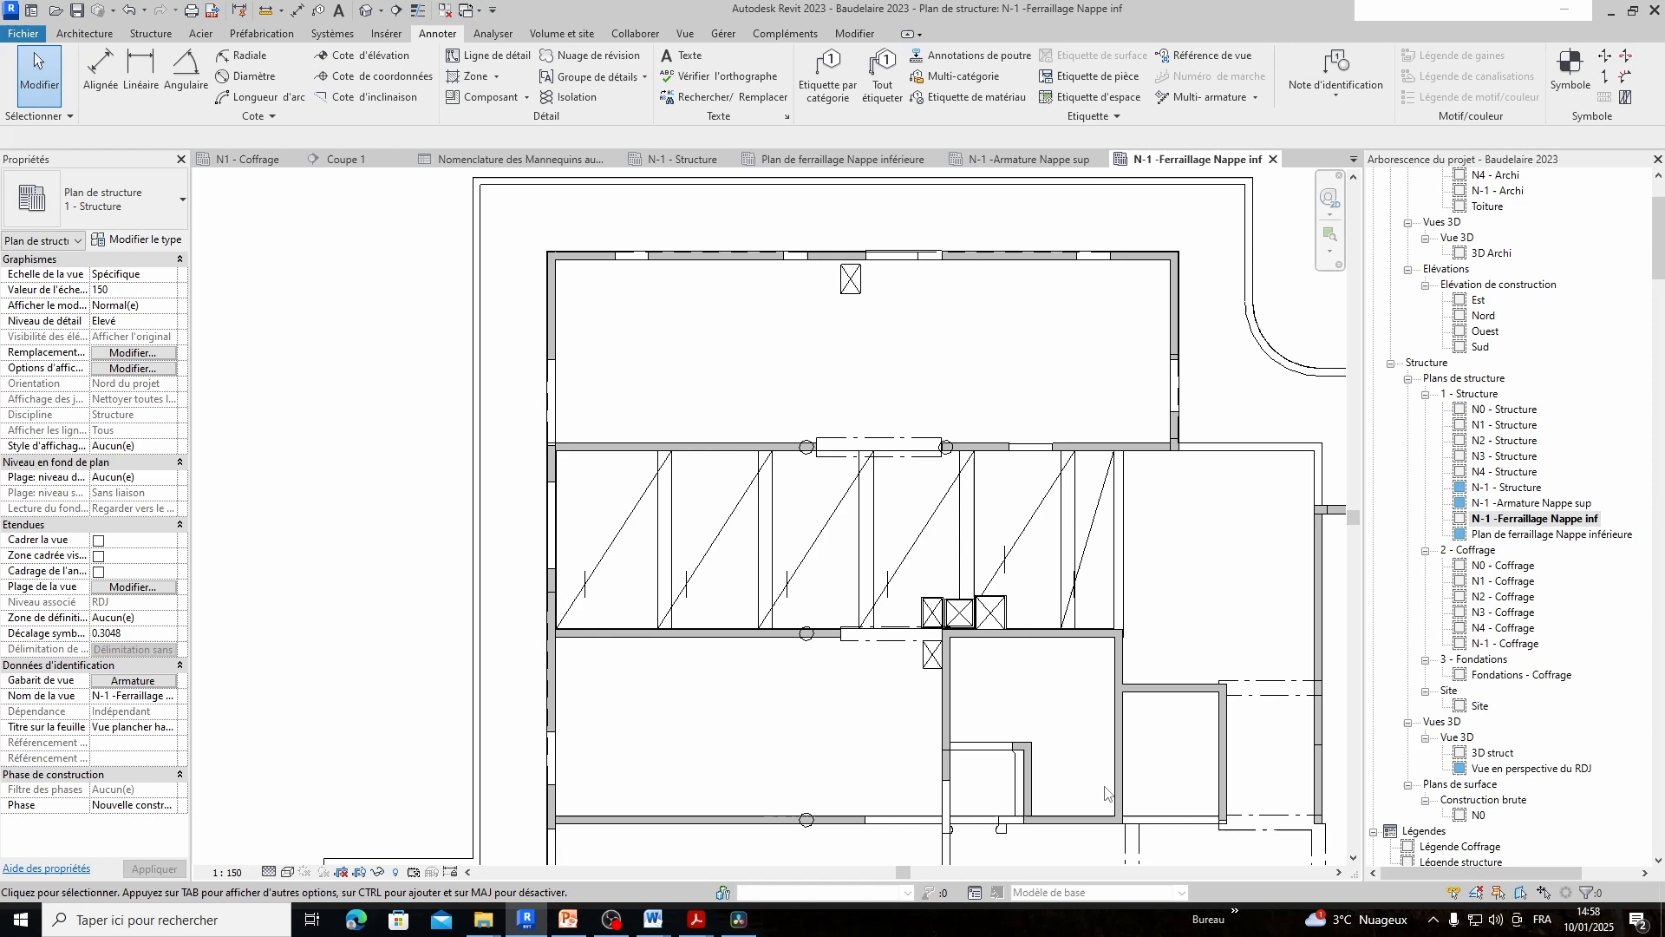
Switch to Acrobat to consult the thermal-break location plan Niv 0 + repérage.pdf, and return to the Revit reinforcement plan
middle_click_drag(1101, 804, 1021, 736)
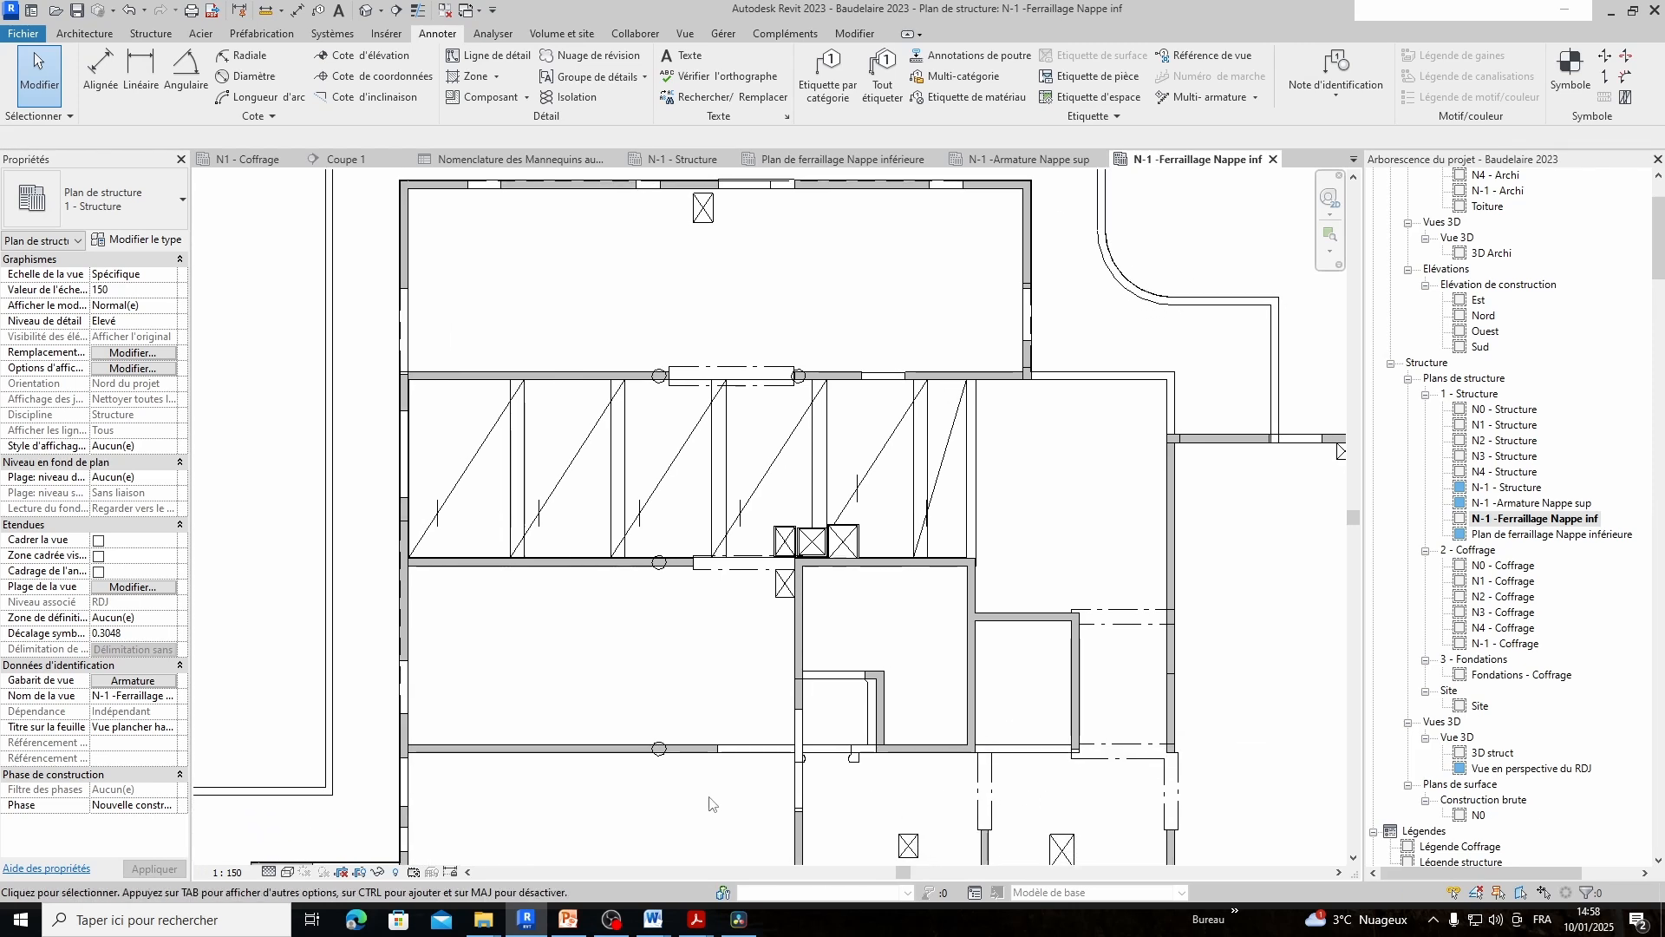
middle_click_drag(729, 785, 865, 843)
left_click(696, 919)
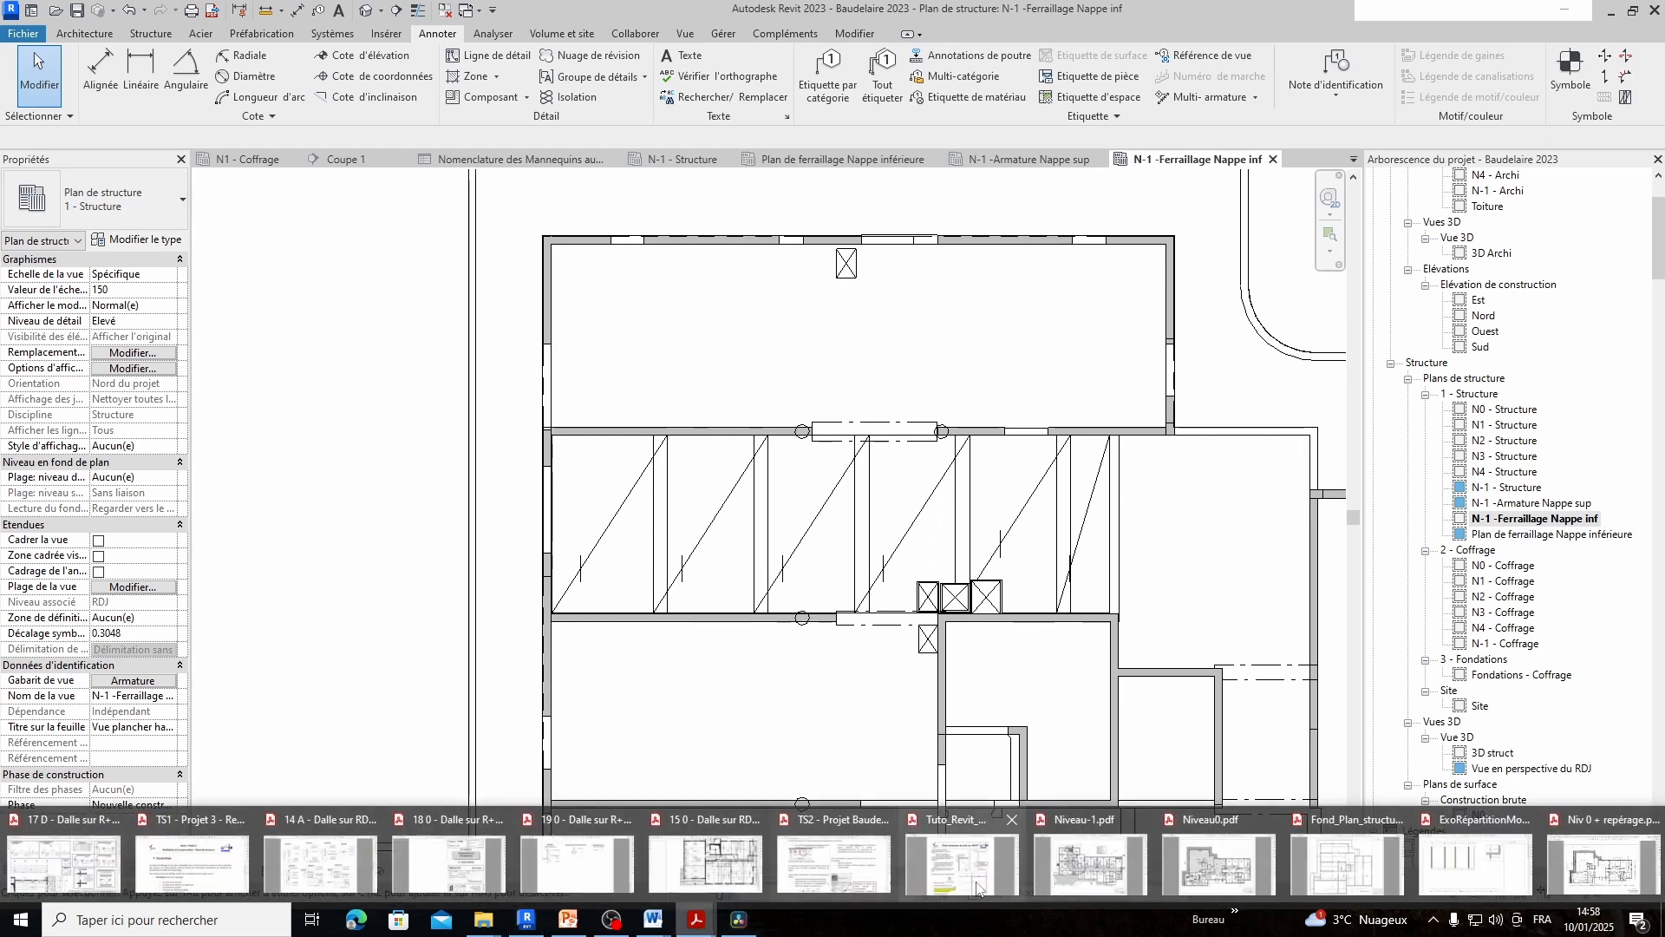
left_click(1605, 863)
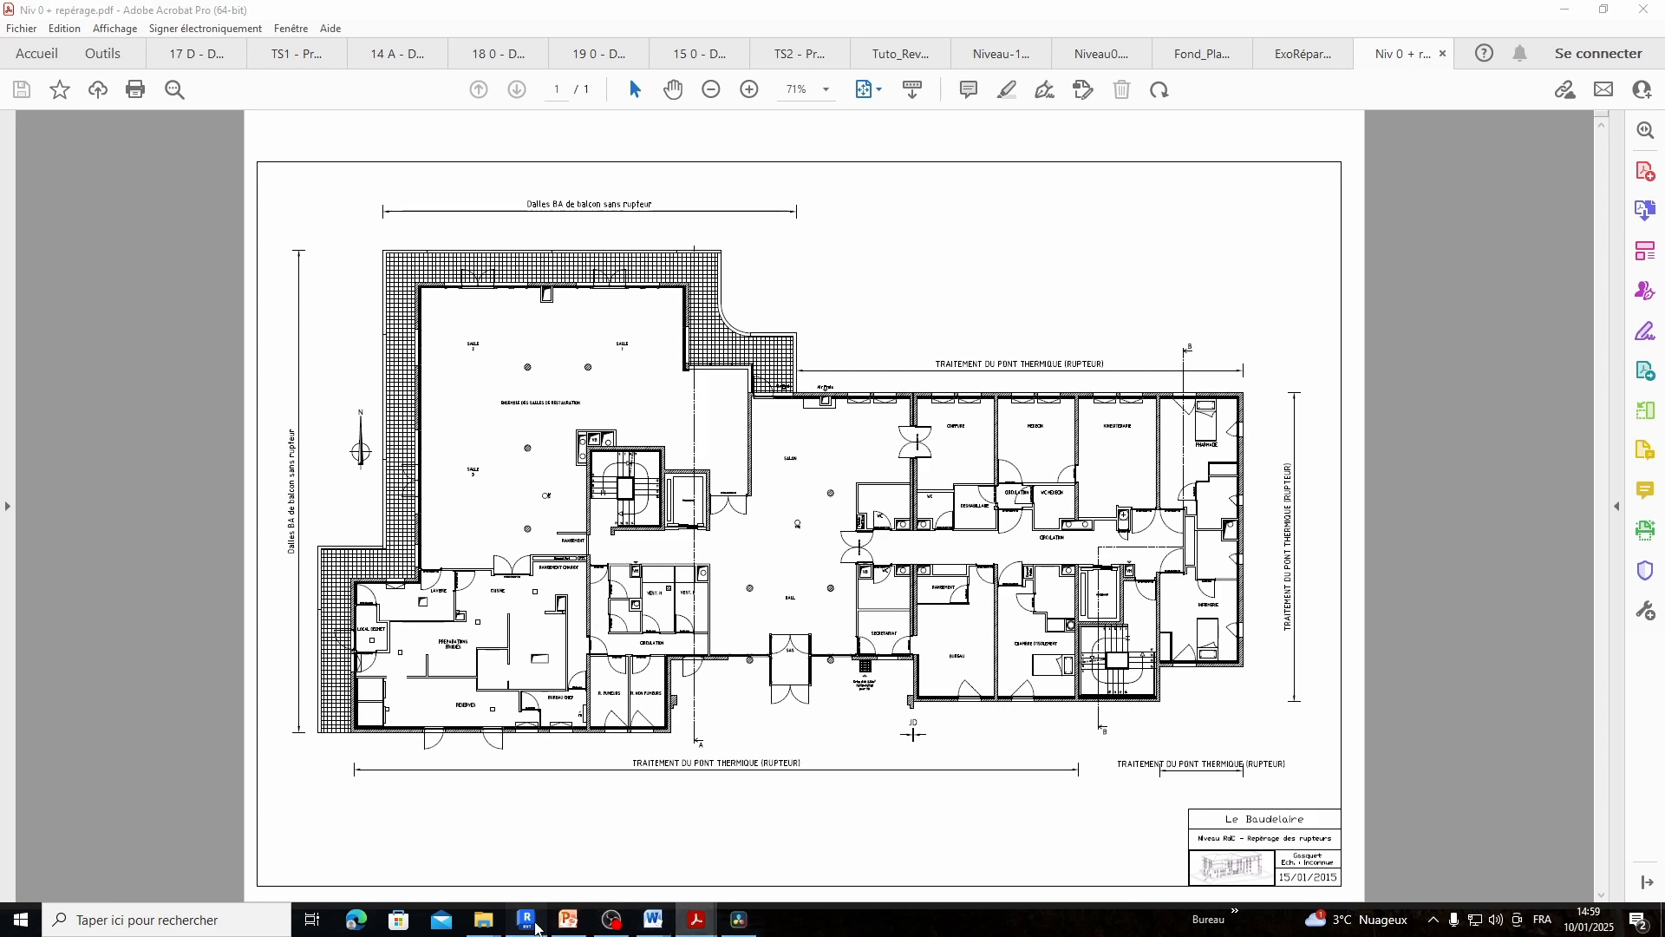
left_click(526, 920)
scroll(557, 614, "down", 1)
middle_click_drag(688, 711, 620, 574)
Search the project browser for "boite" and select the Symbole boites d'attente detail component type
scroll(1520, 642, "down", 5)
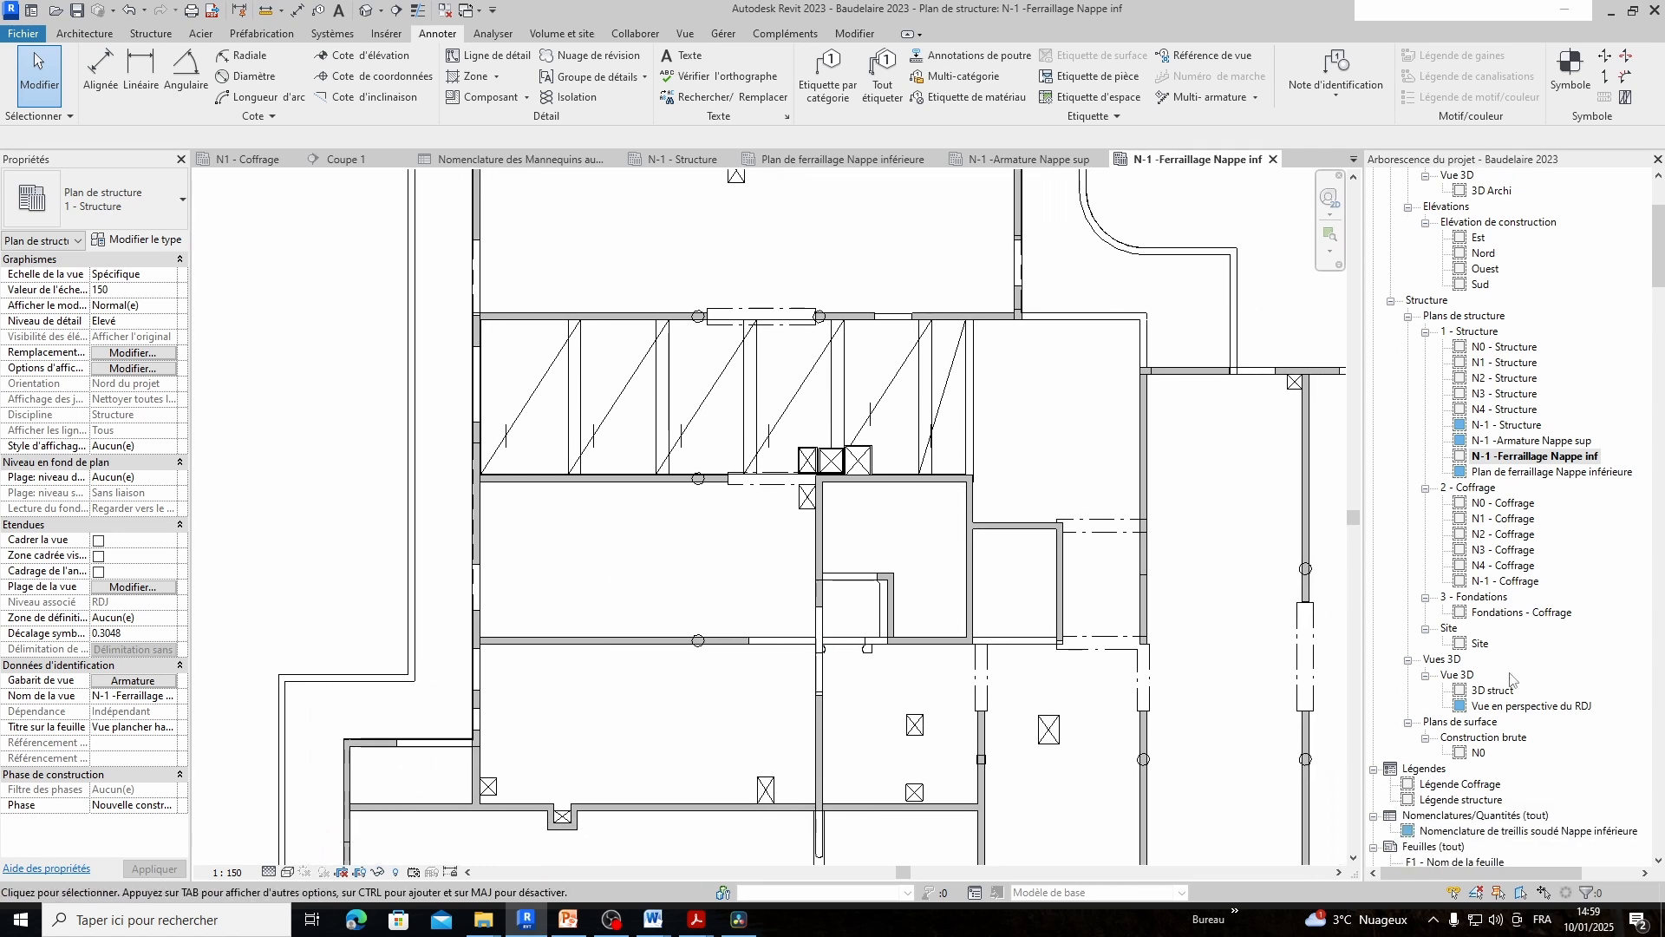
right_click(1592, 593)
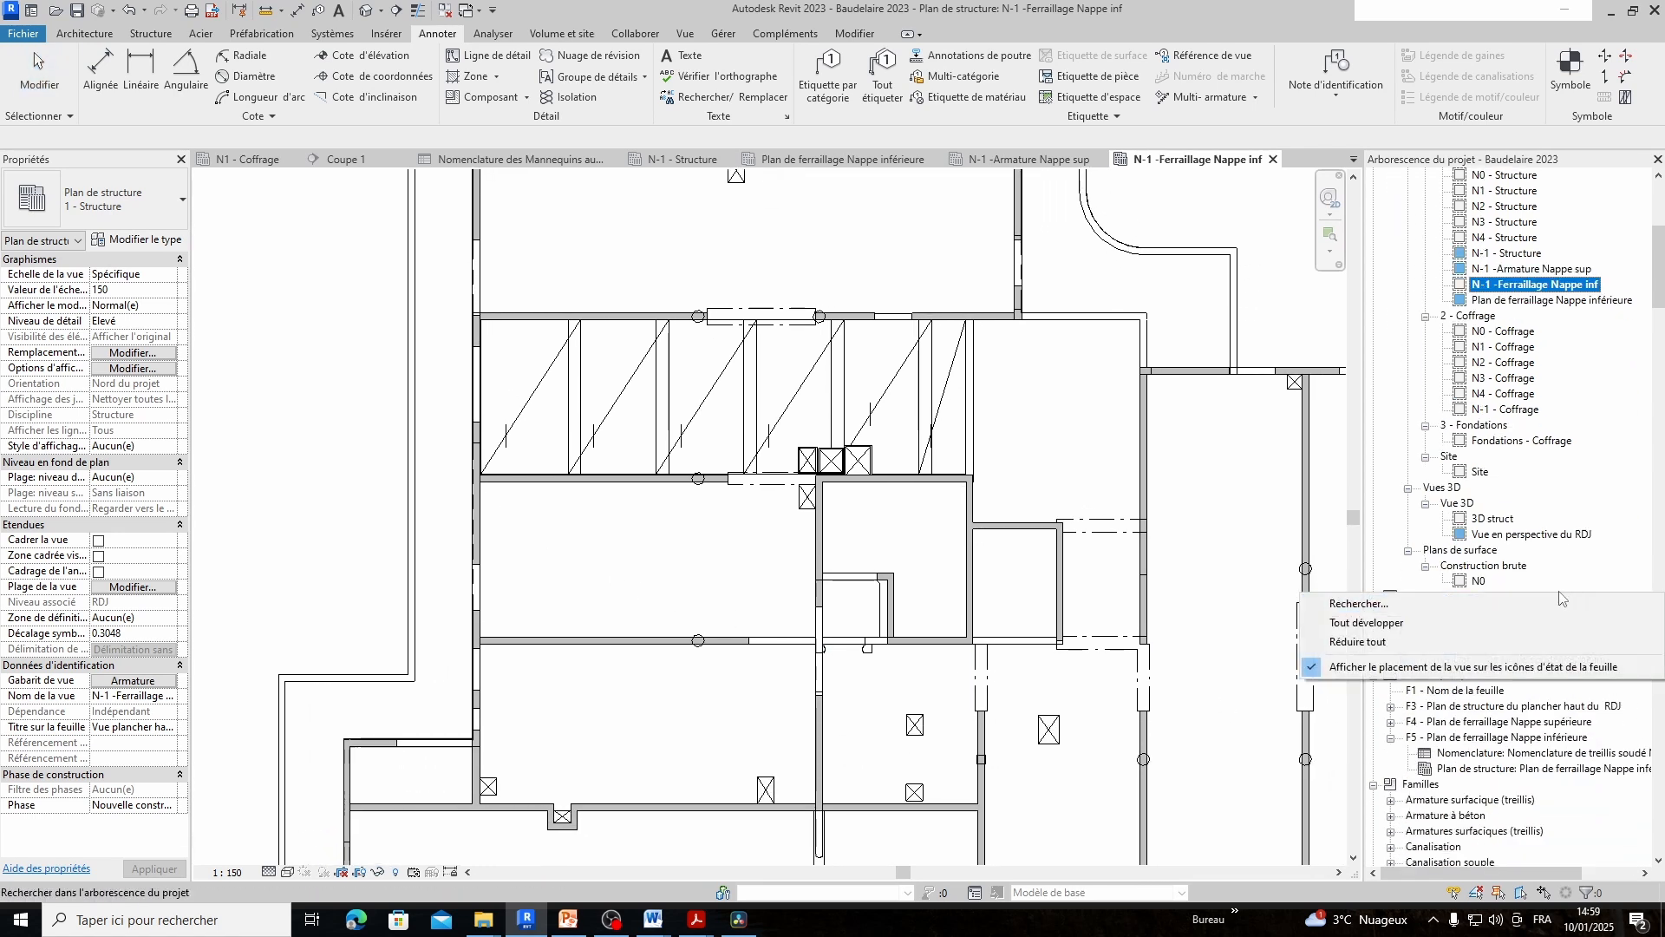
key("Escape")
right_click(1593, 583)
left_click(1544, 597)
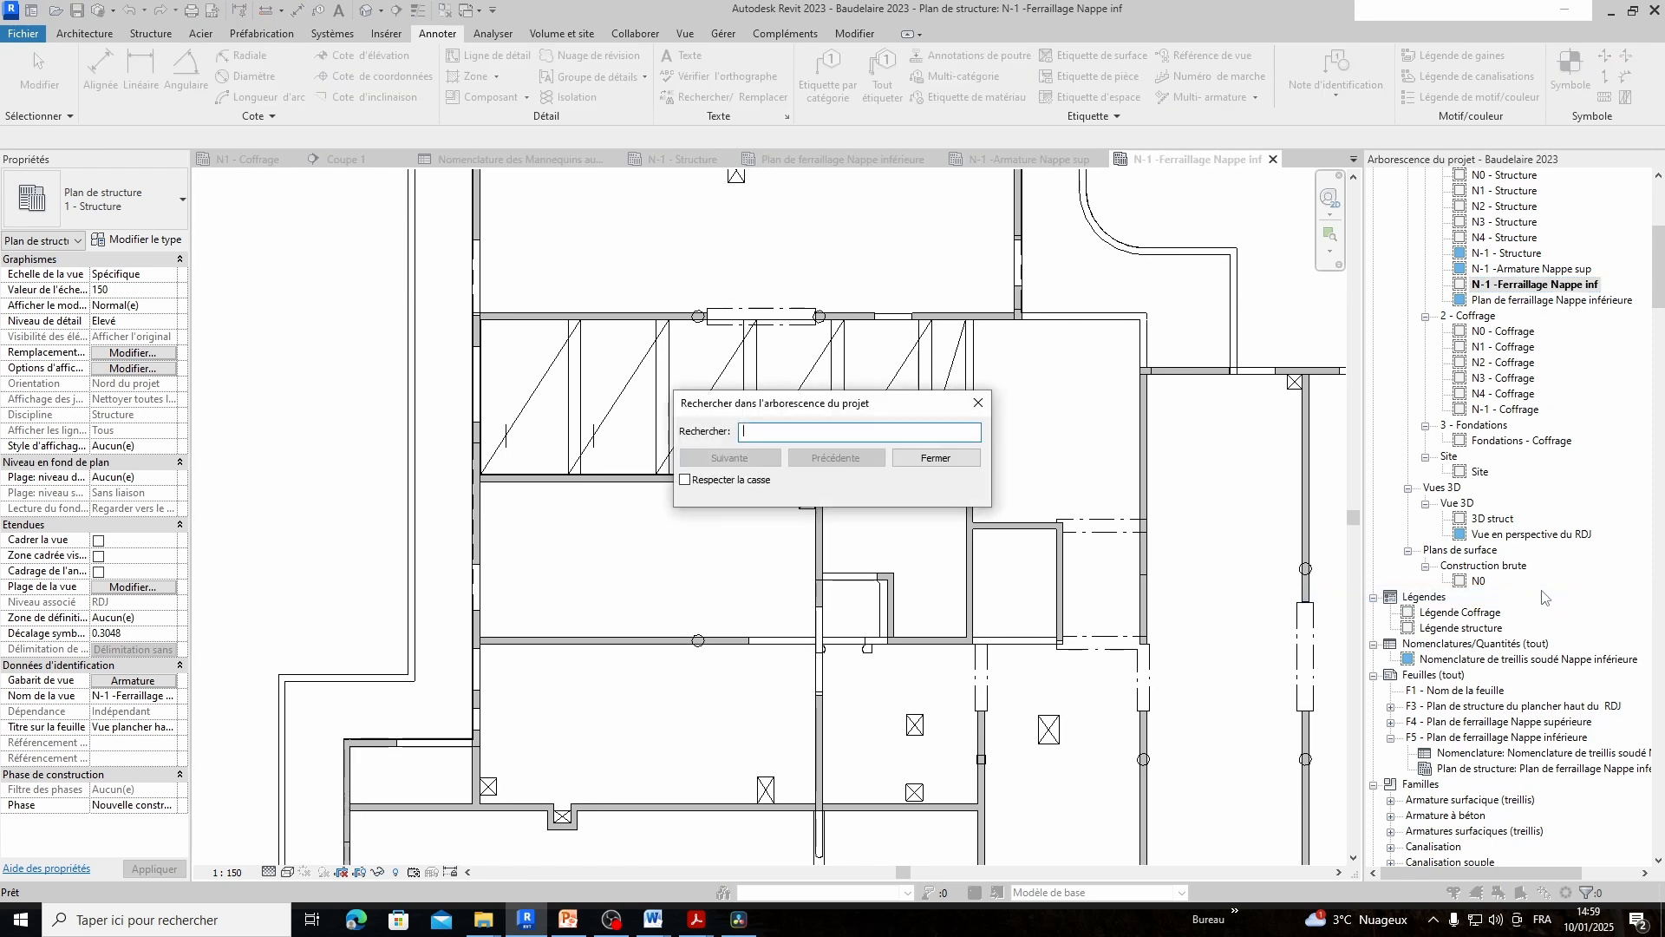
type("boite")
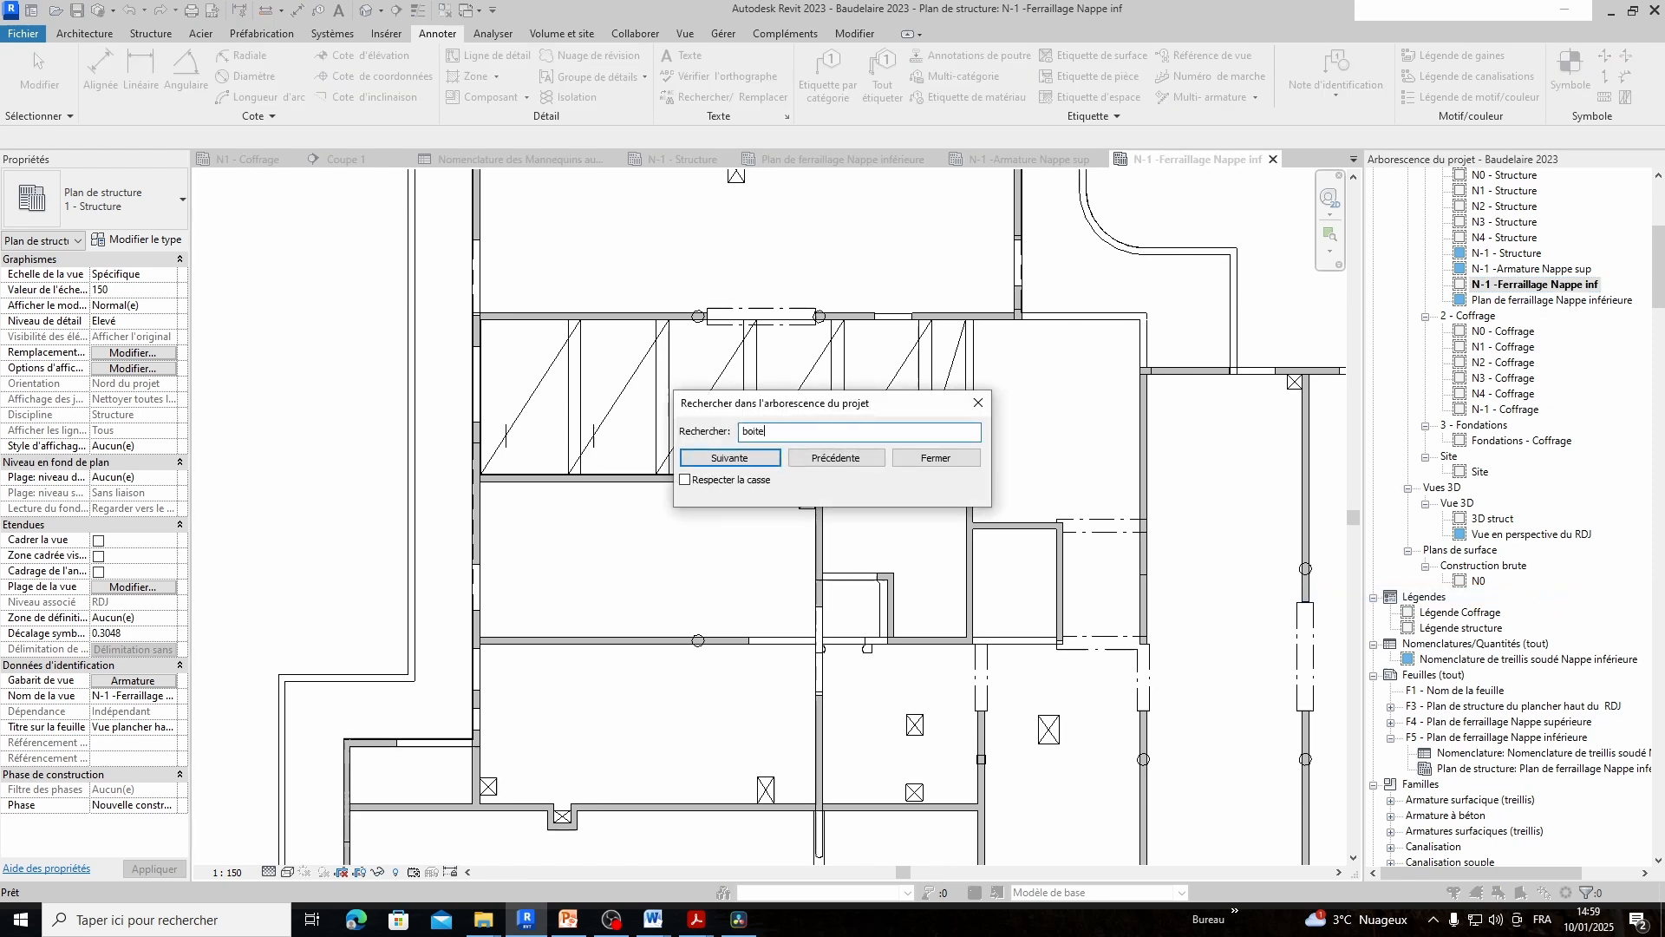
key("Return")
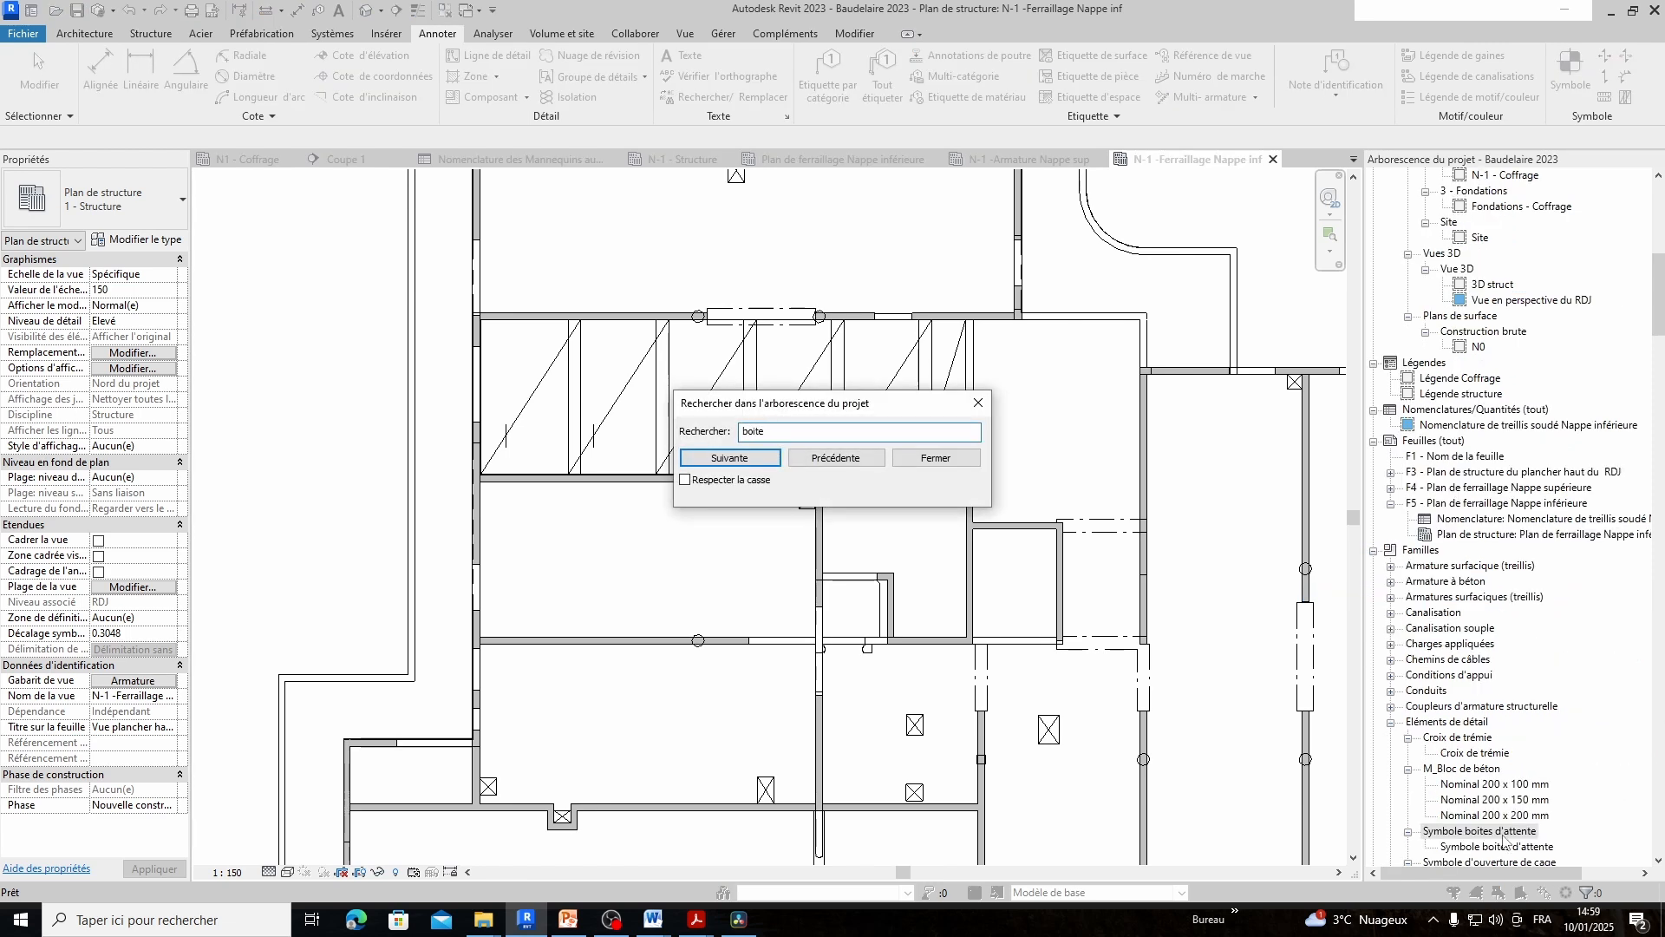
left_click(1503, 846)
left_click(980, 406)
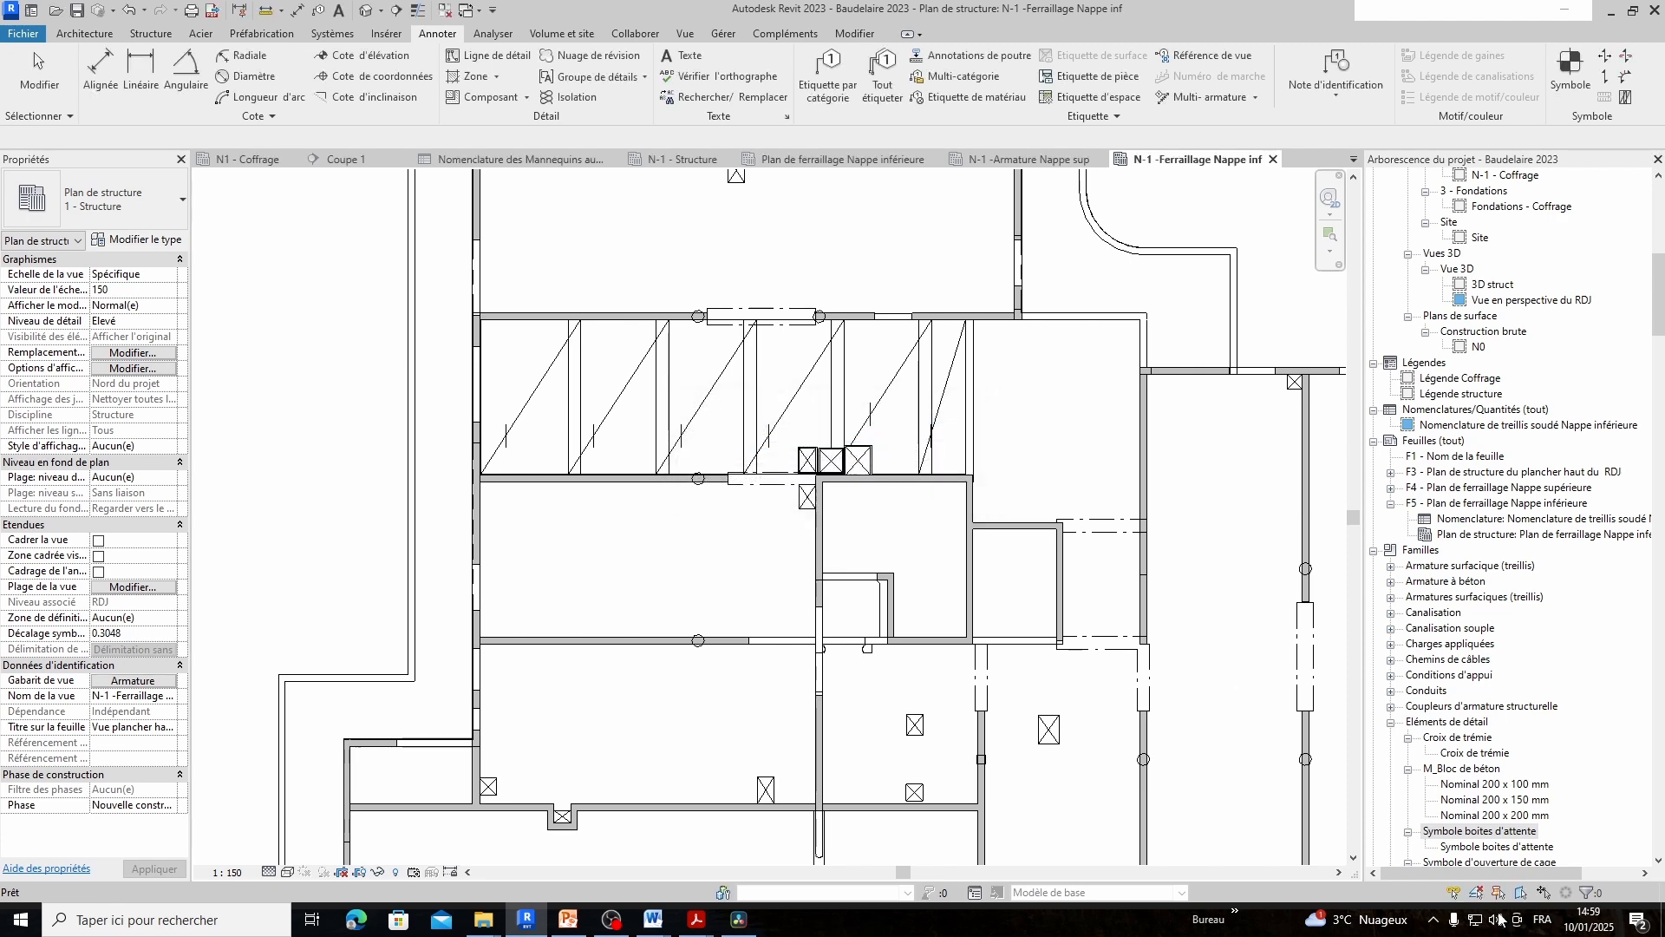
Place a Symbole boites d'attente detail component on the wall between the lower bay and the stair core
left_click(1497, 846)
left_click_drag(1508, 847, 1195, 683)
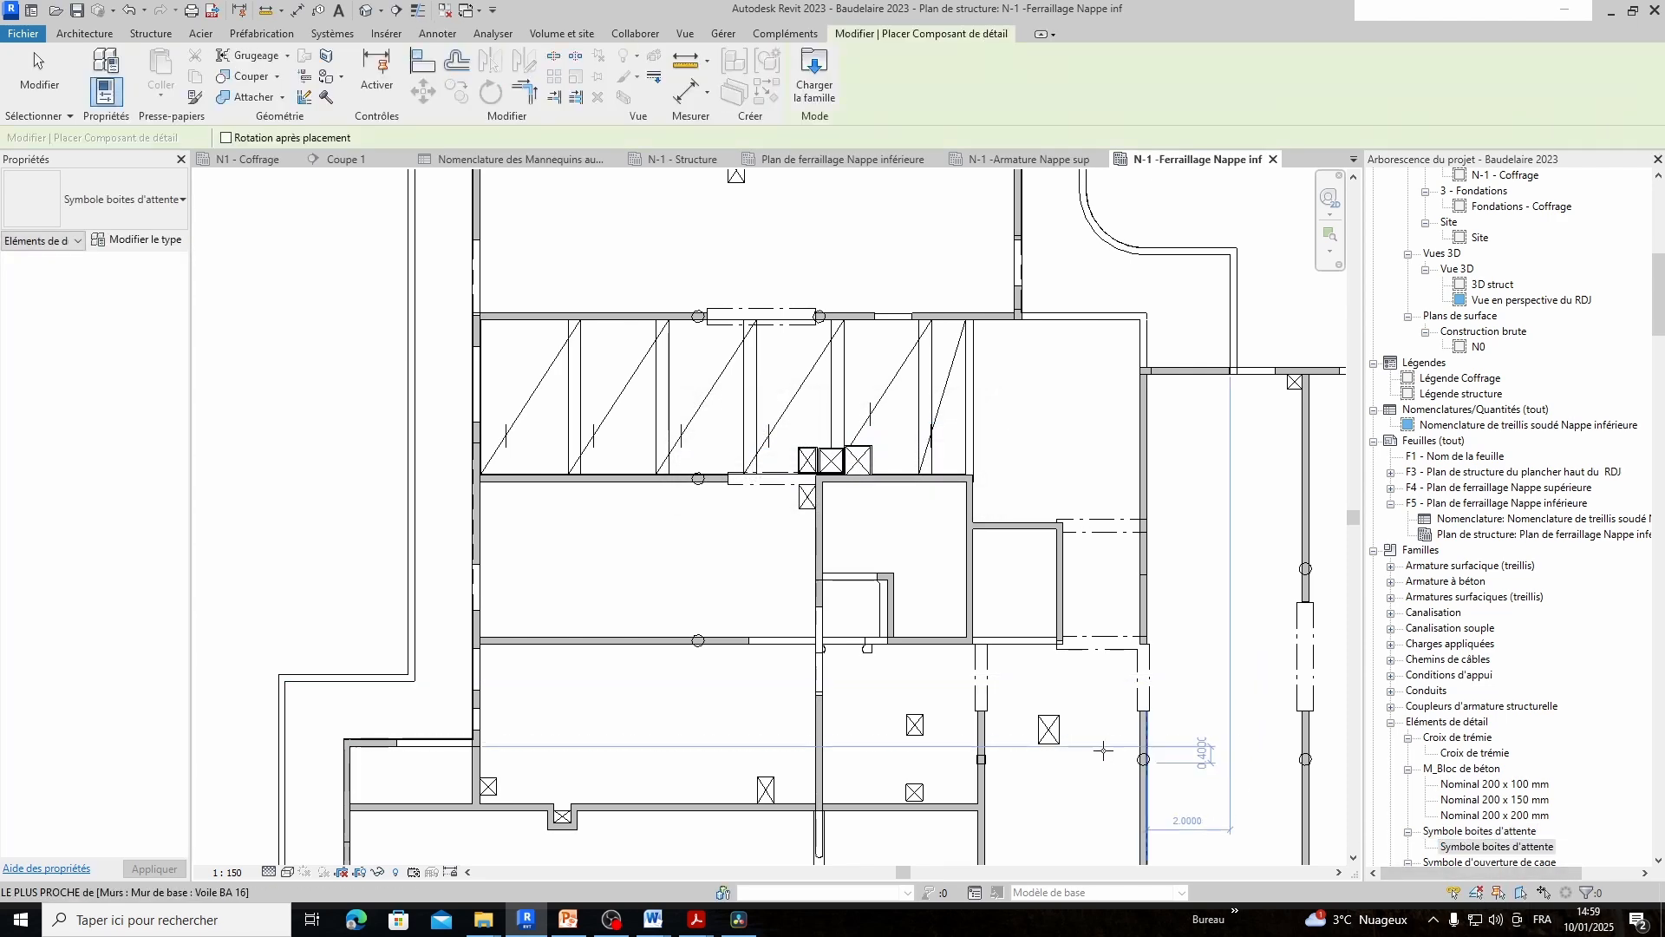
middle_click_drag(1090, 745, 1180, 798)
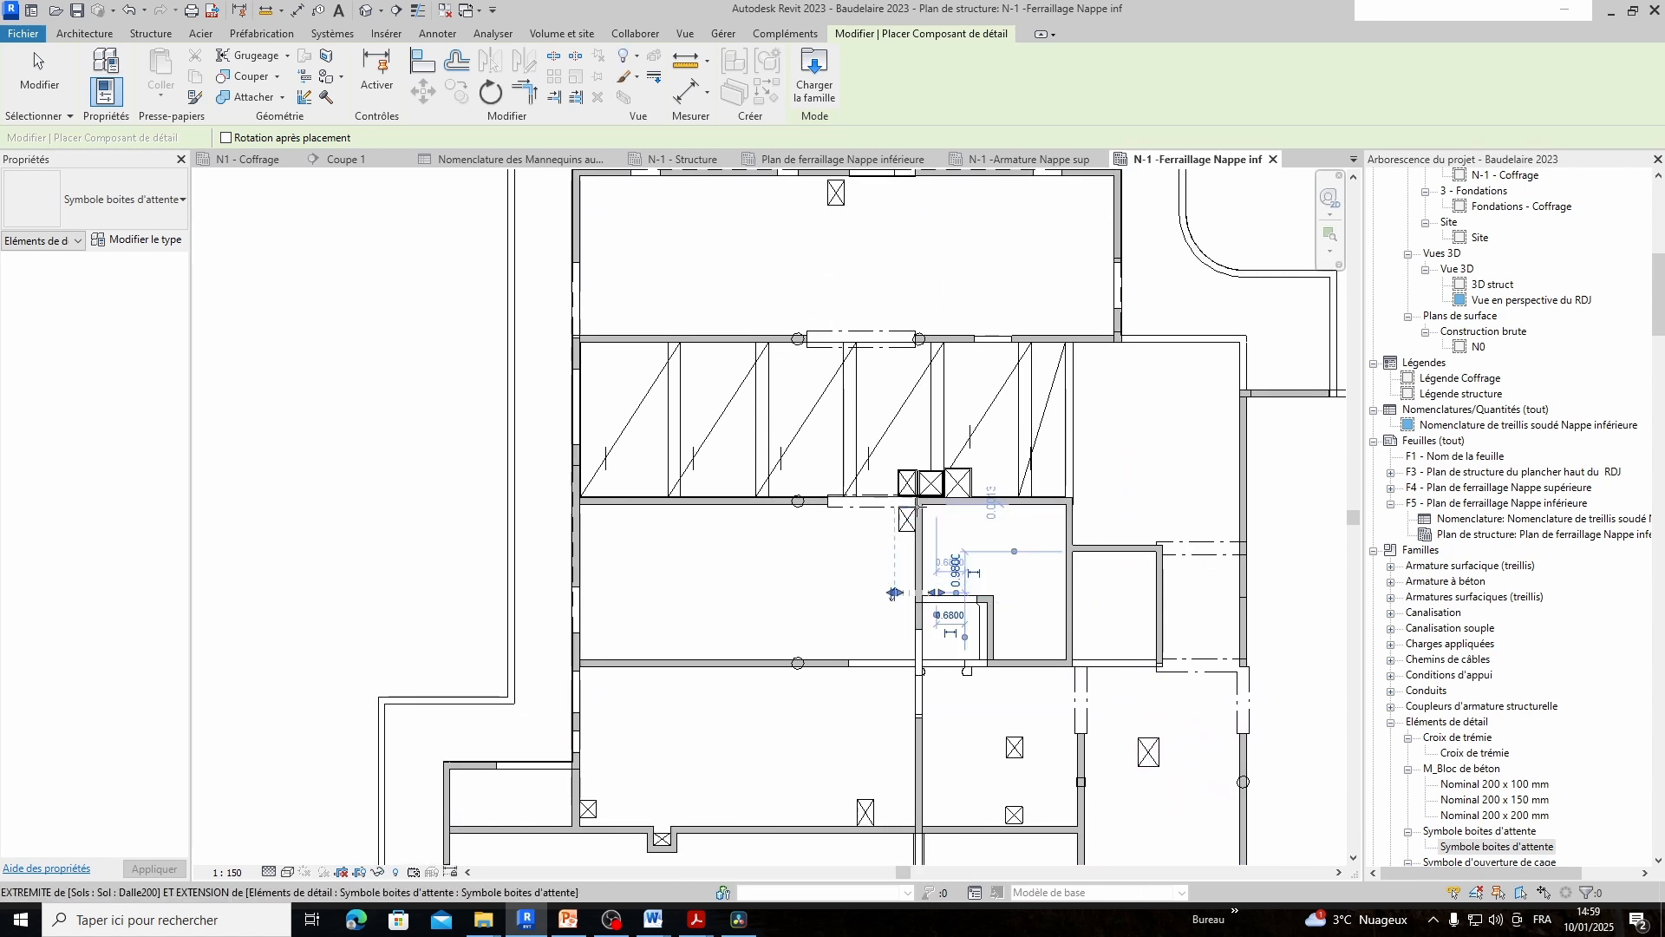
key("Escape")
key("Escape")
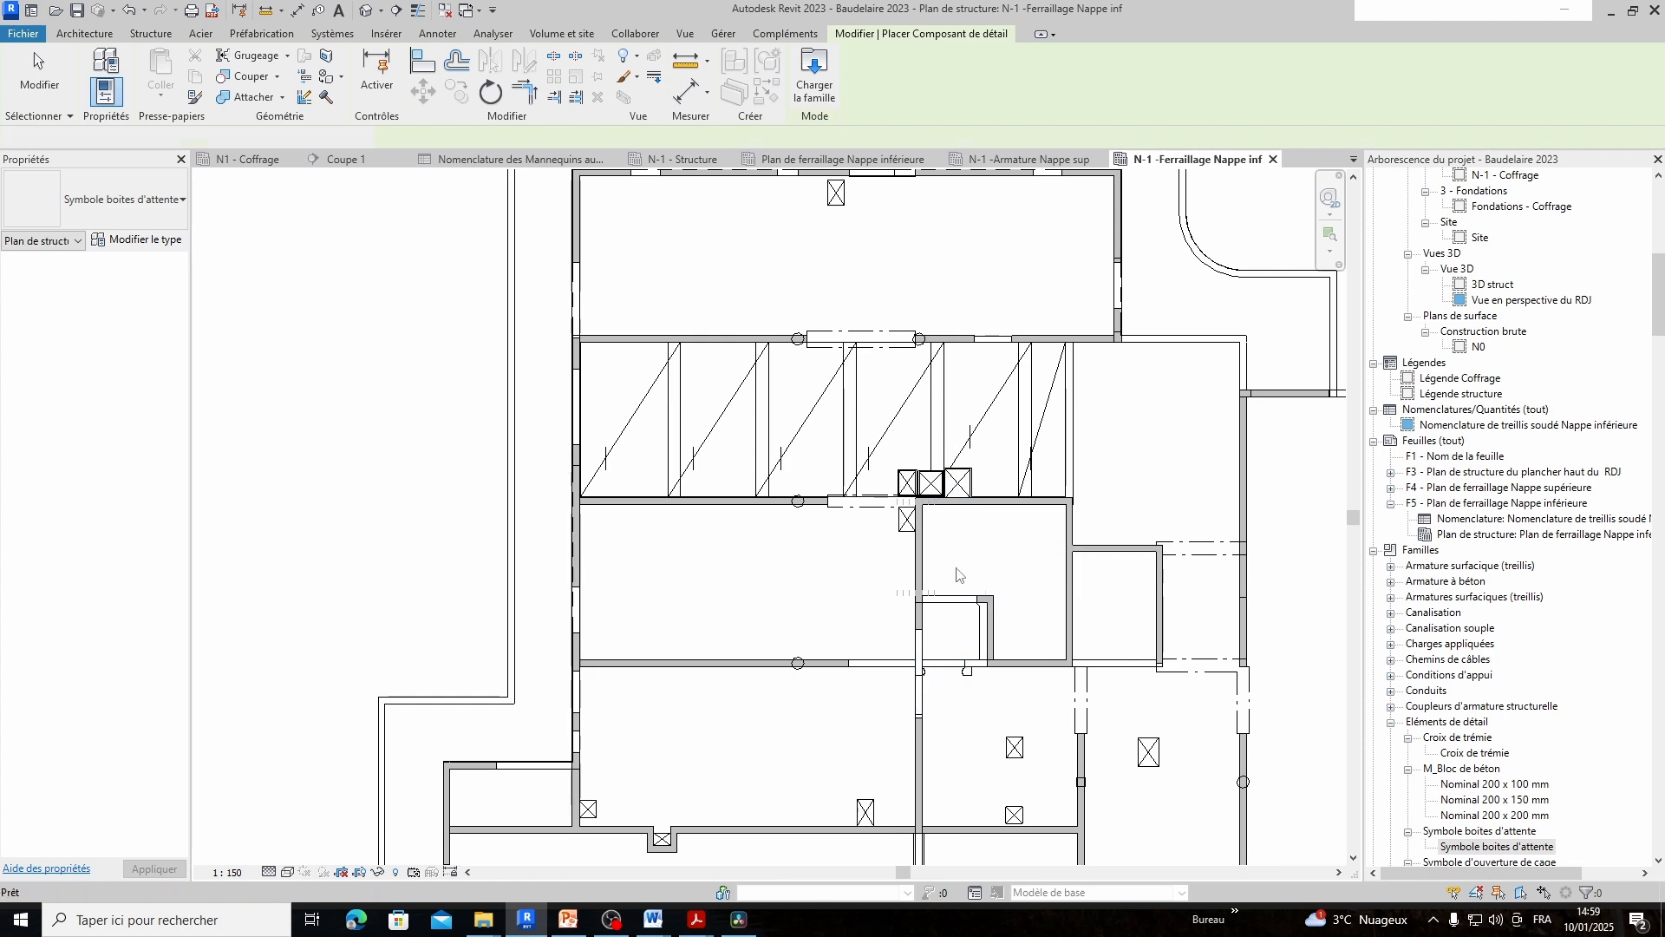
Rotate the placed Symbole boites d'attente component by 90° so it runs parallel to the stair core wall
scroll(900, 596, "up", 2)
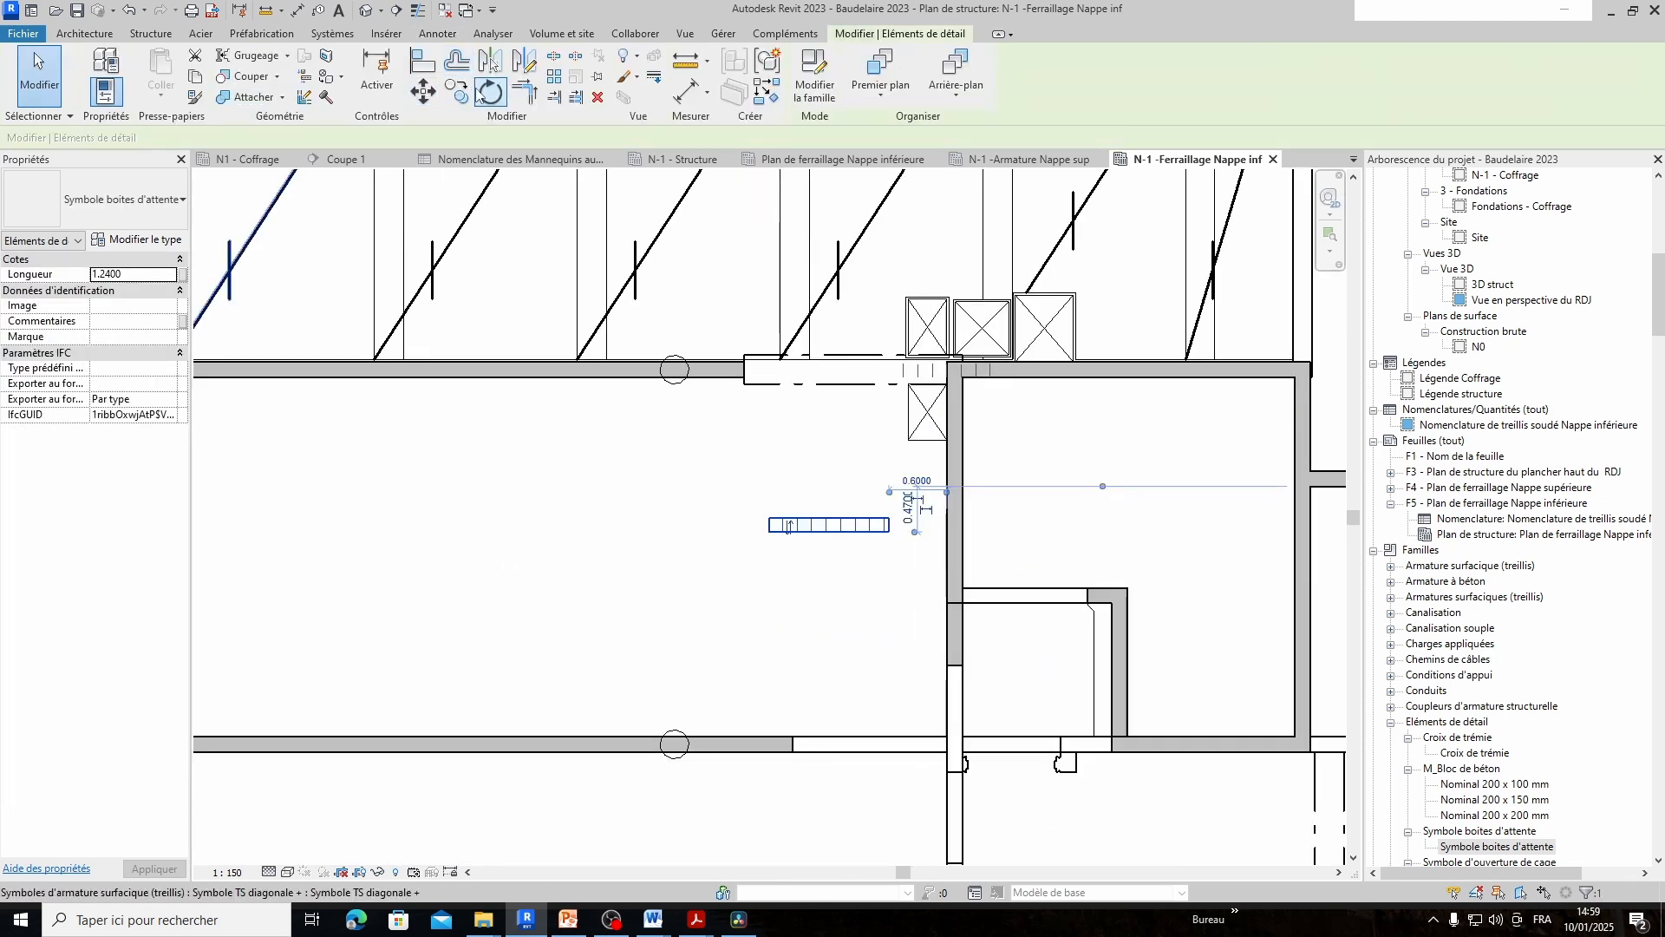
left_click(491, 91)
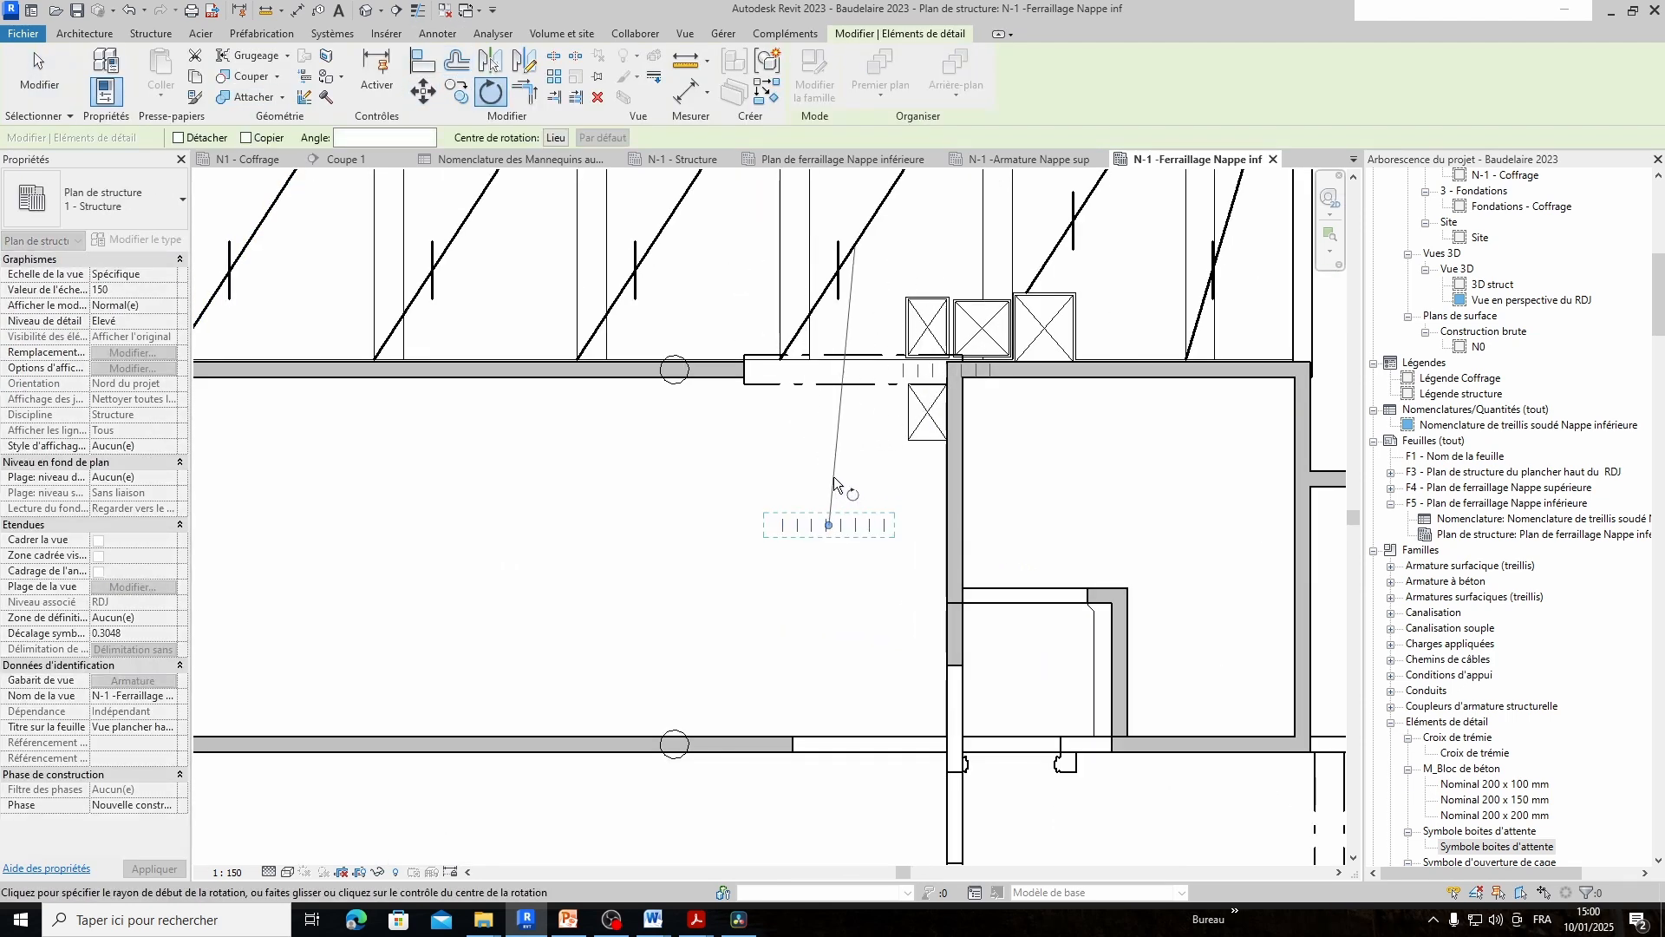
left_click(831, 473)
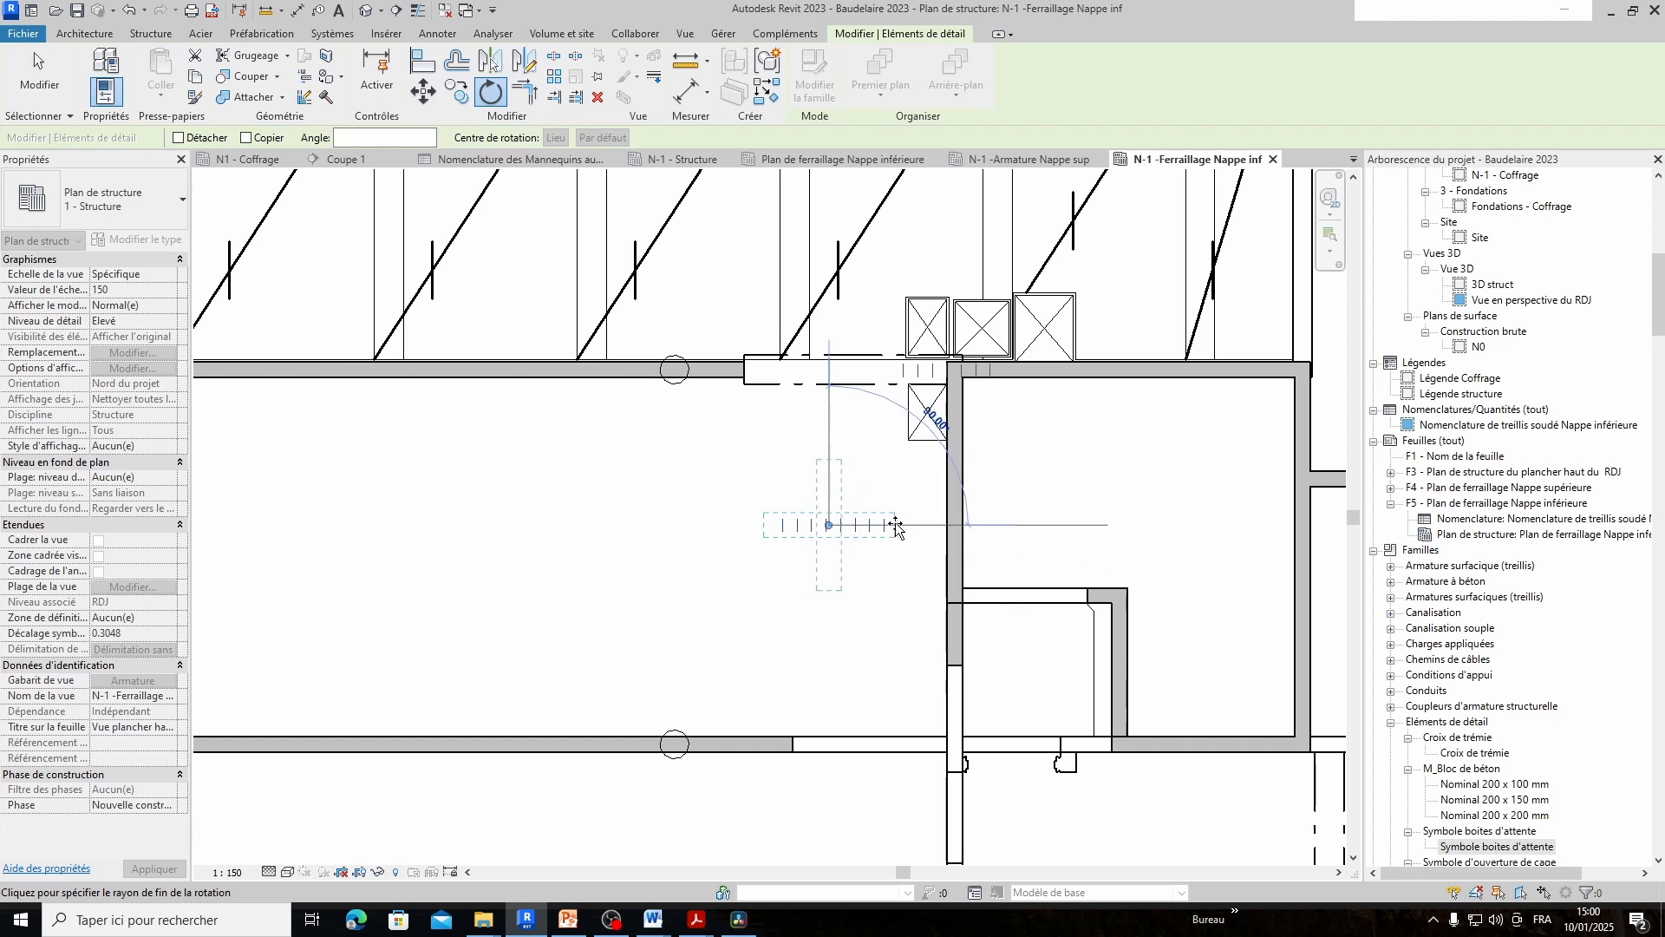
left_click(896, 525)
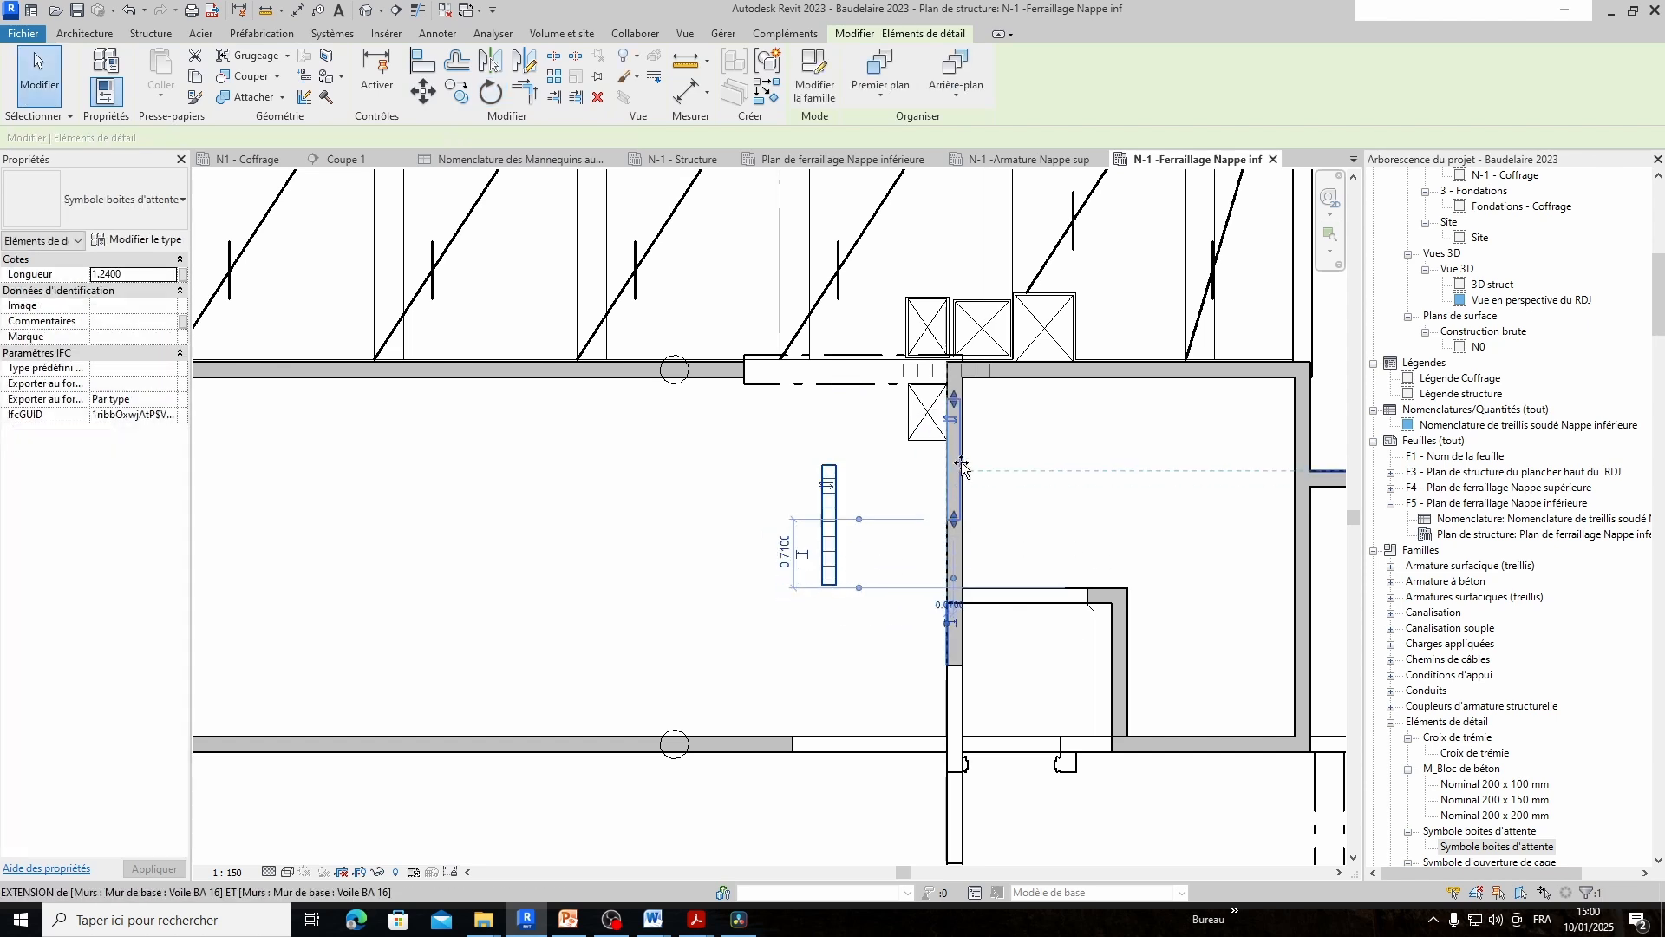
Move the starter-bar box symbol against the stair core wall and stretch it from the small opening down to the wall's lower end
left_click_drag(834, 537, 950, 660)
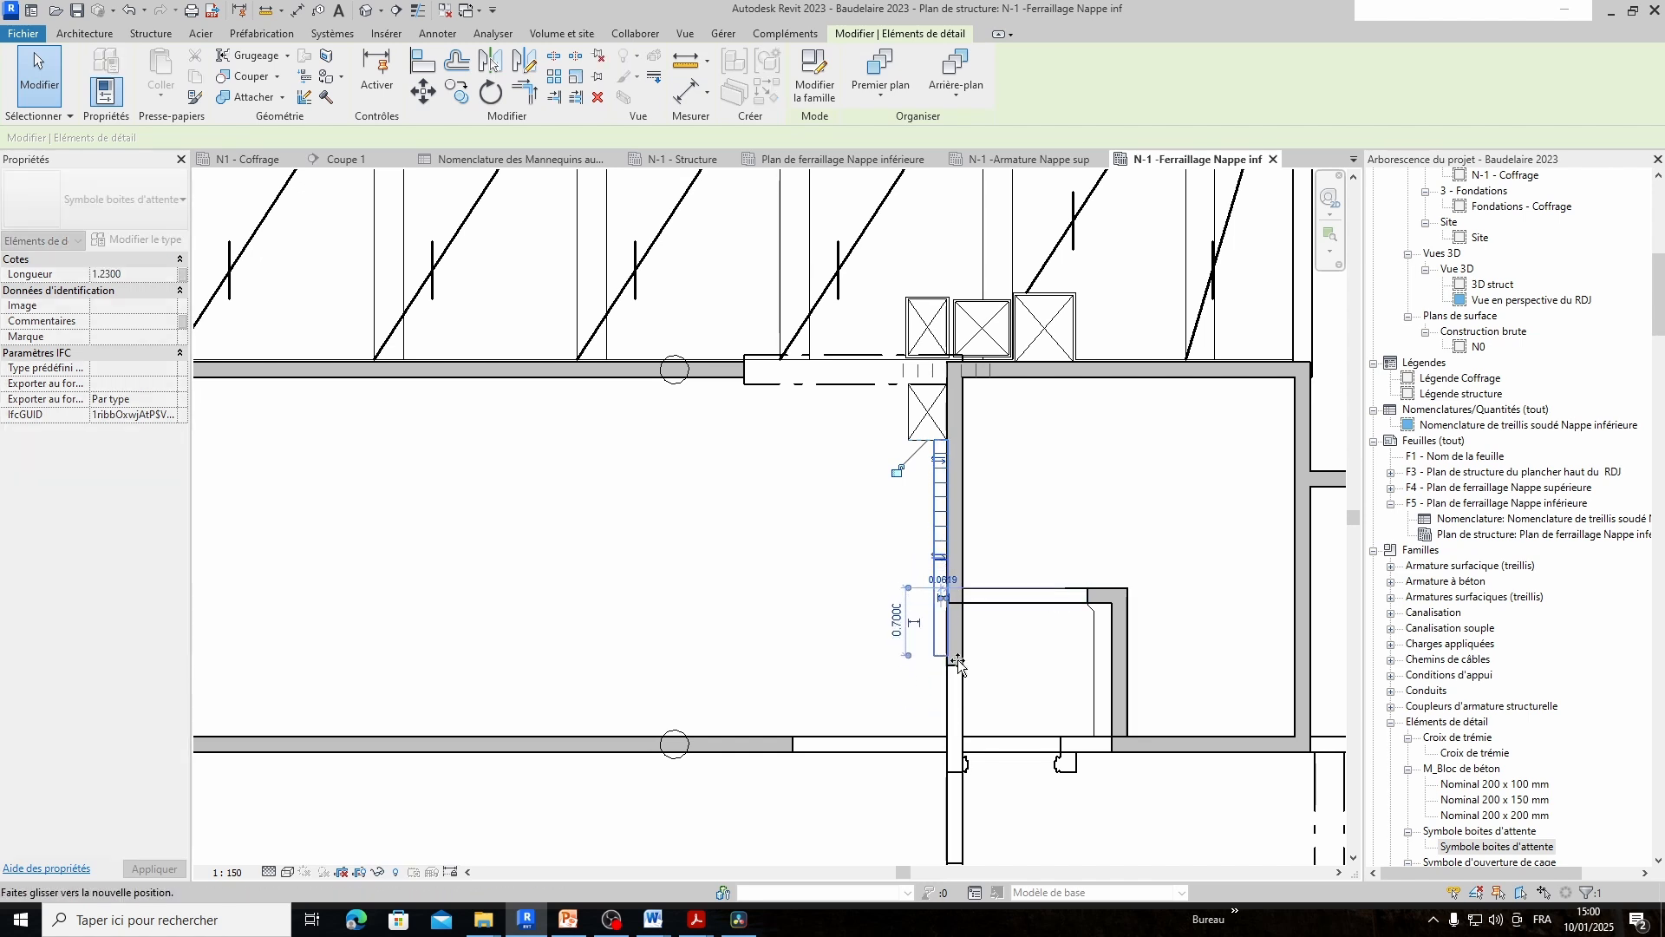
left_click_drag(958, 668, 958, 667)
left_click(1026, 683)
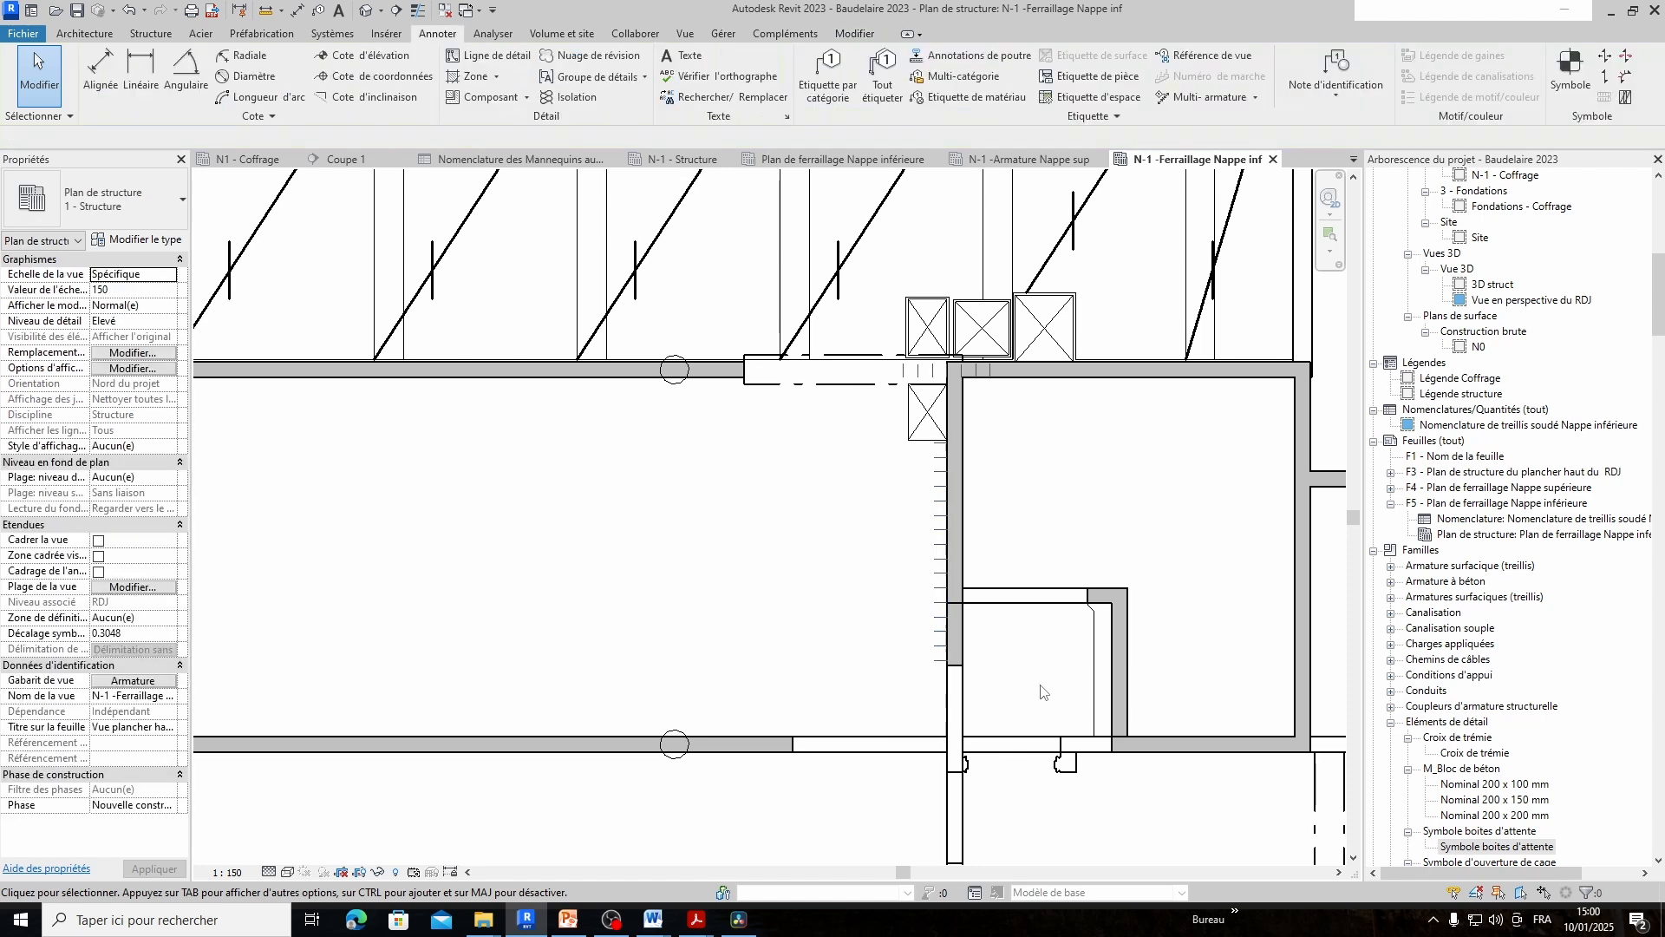
scroll(1032, 689, "down", 3)
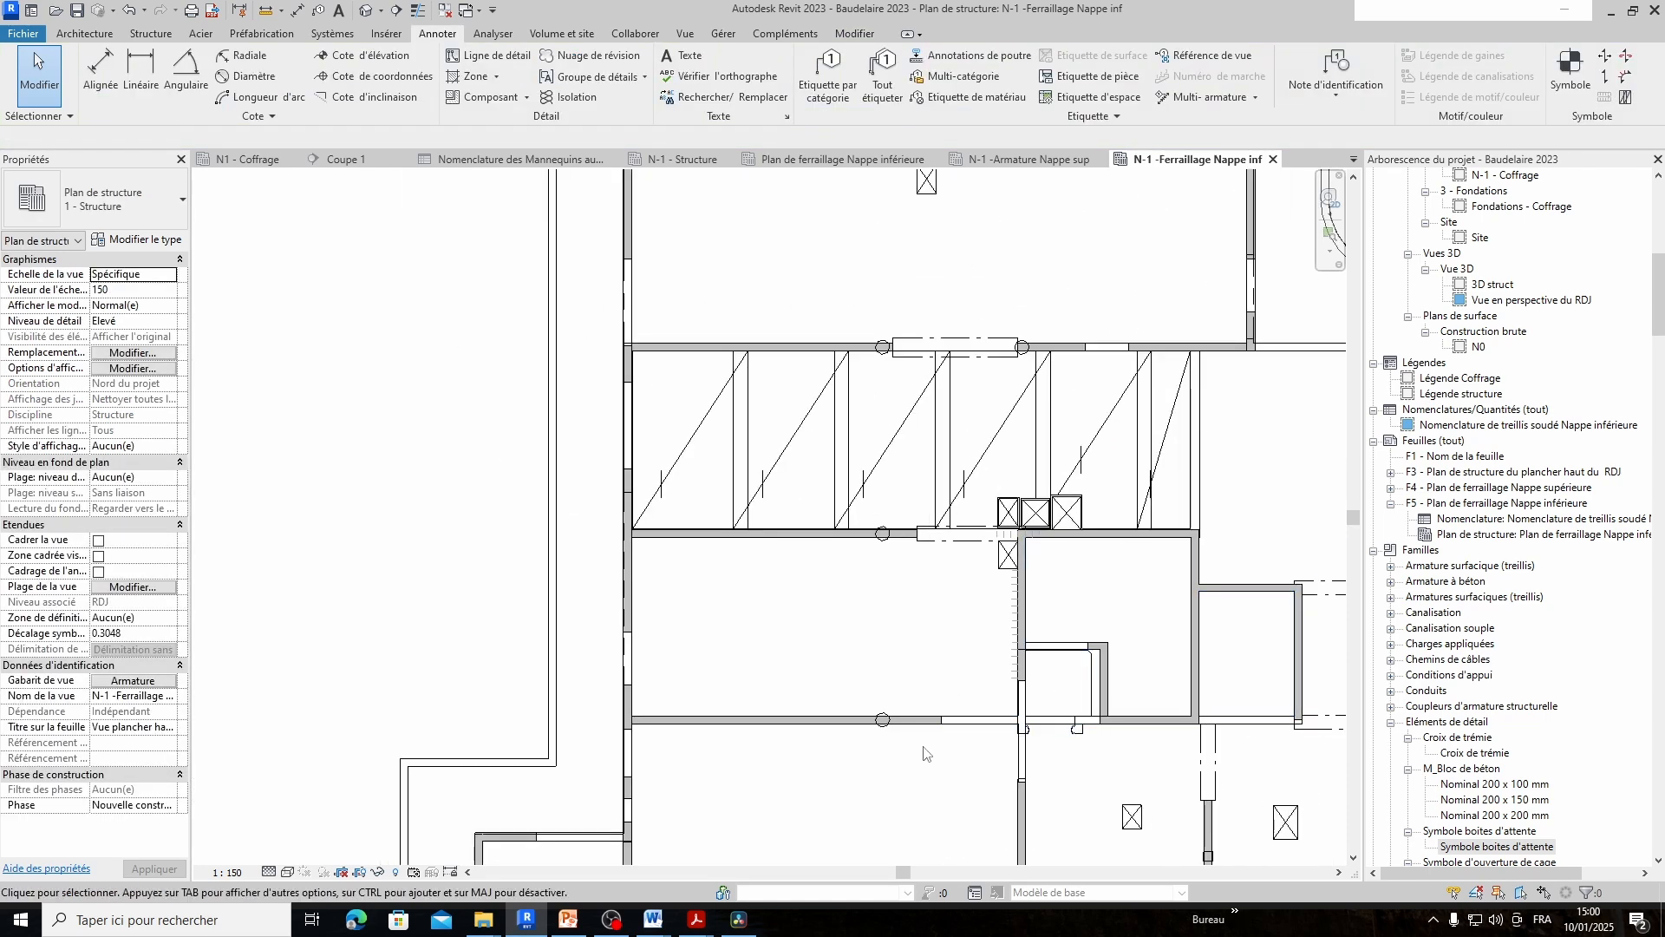
Search the project browser for "rupteur" and select the Symbole rupteur detail component type
left_click(1013, 603)
left_click(1180, 605)
scroll(1502, 793, "down", 1)
left_click(1499, 799)
right_click(1432, 680)
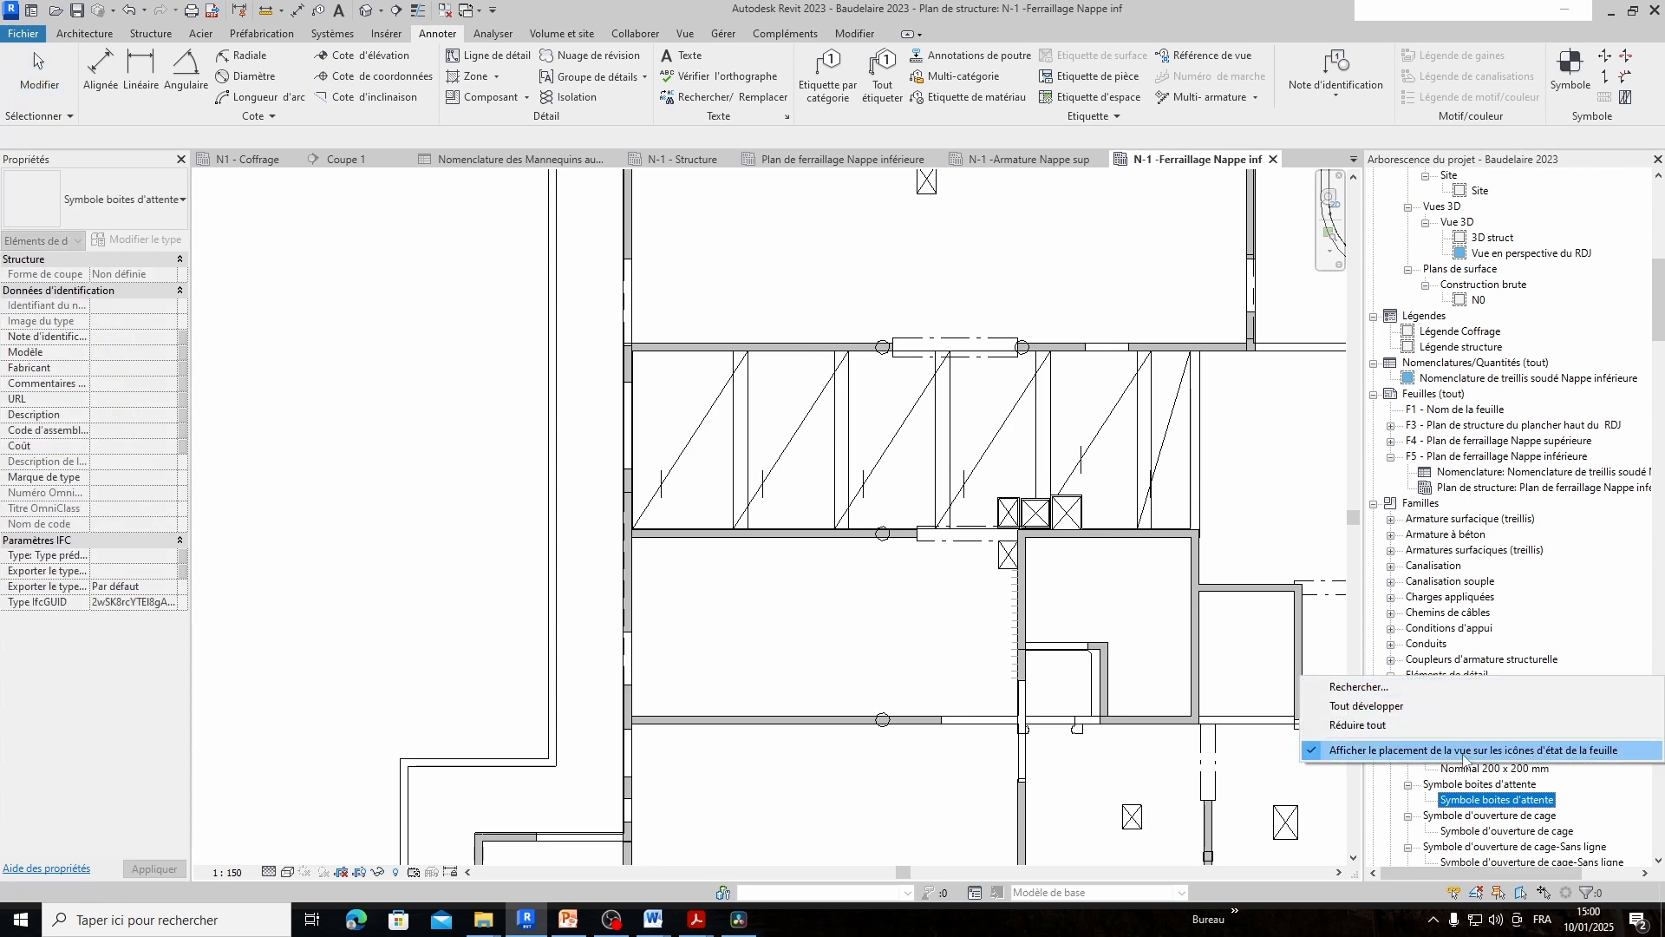
left_click(1429, 693)
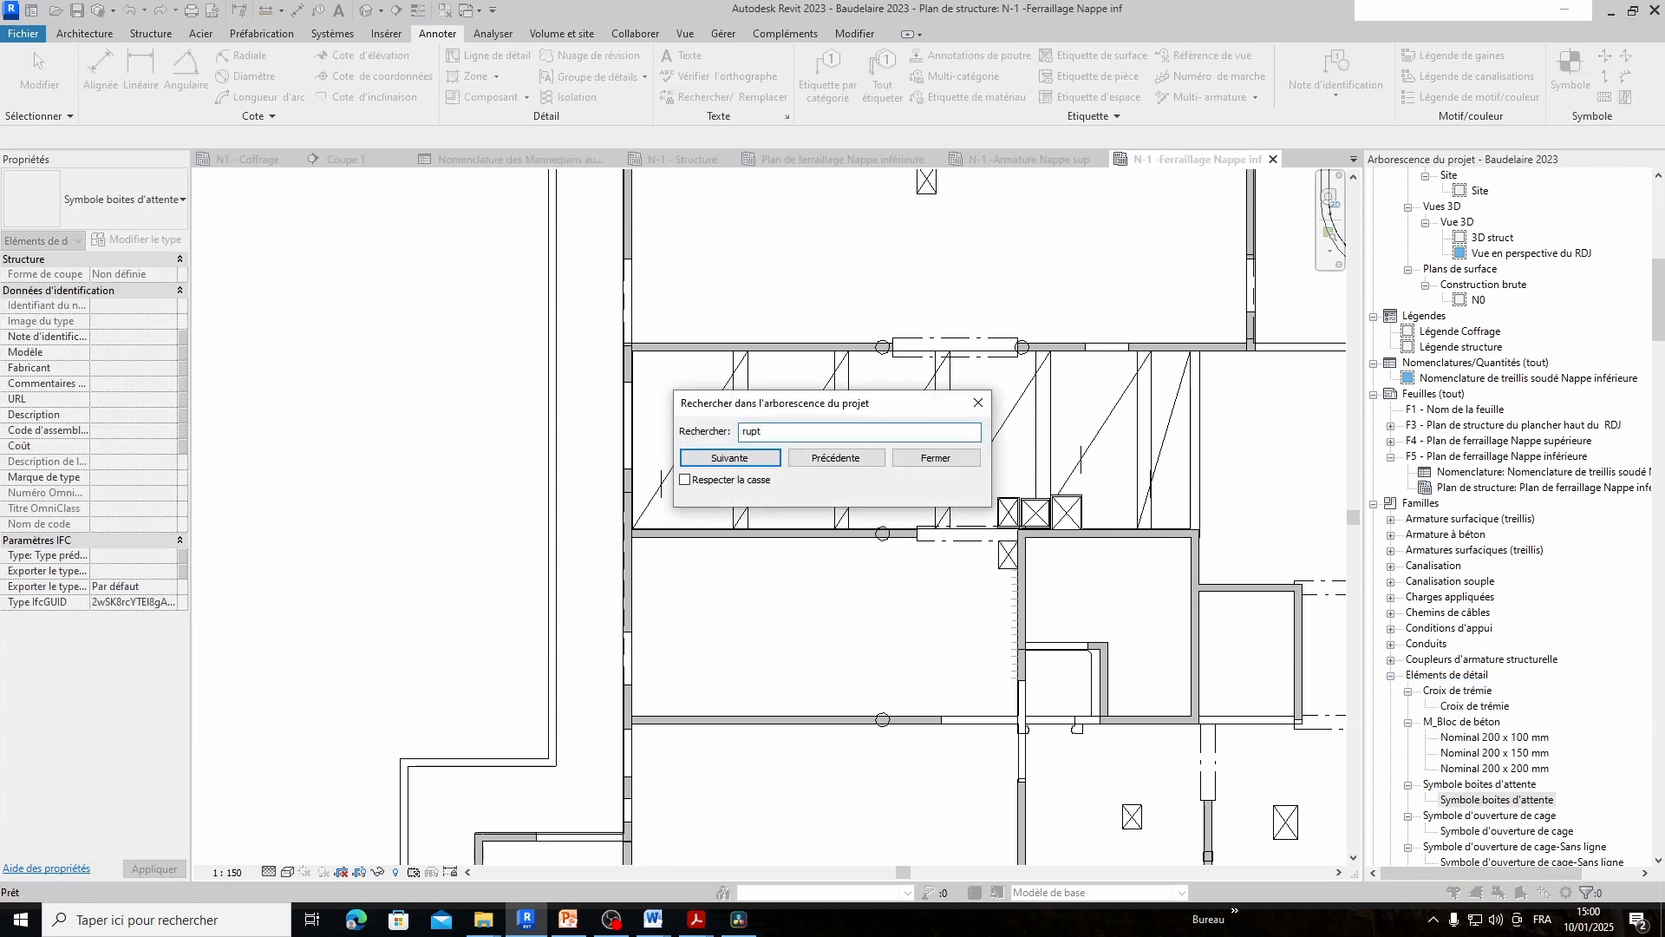
key("Return")
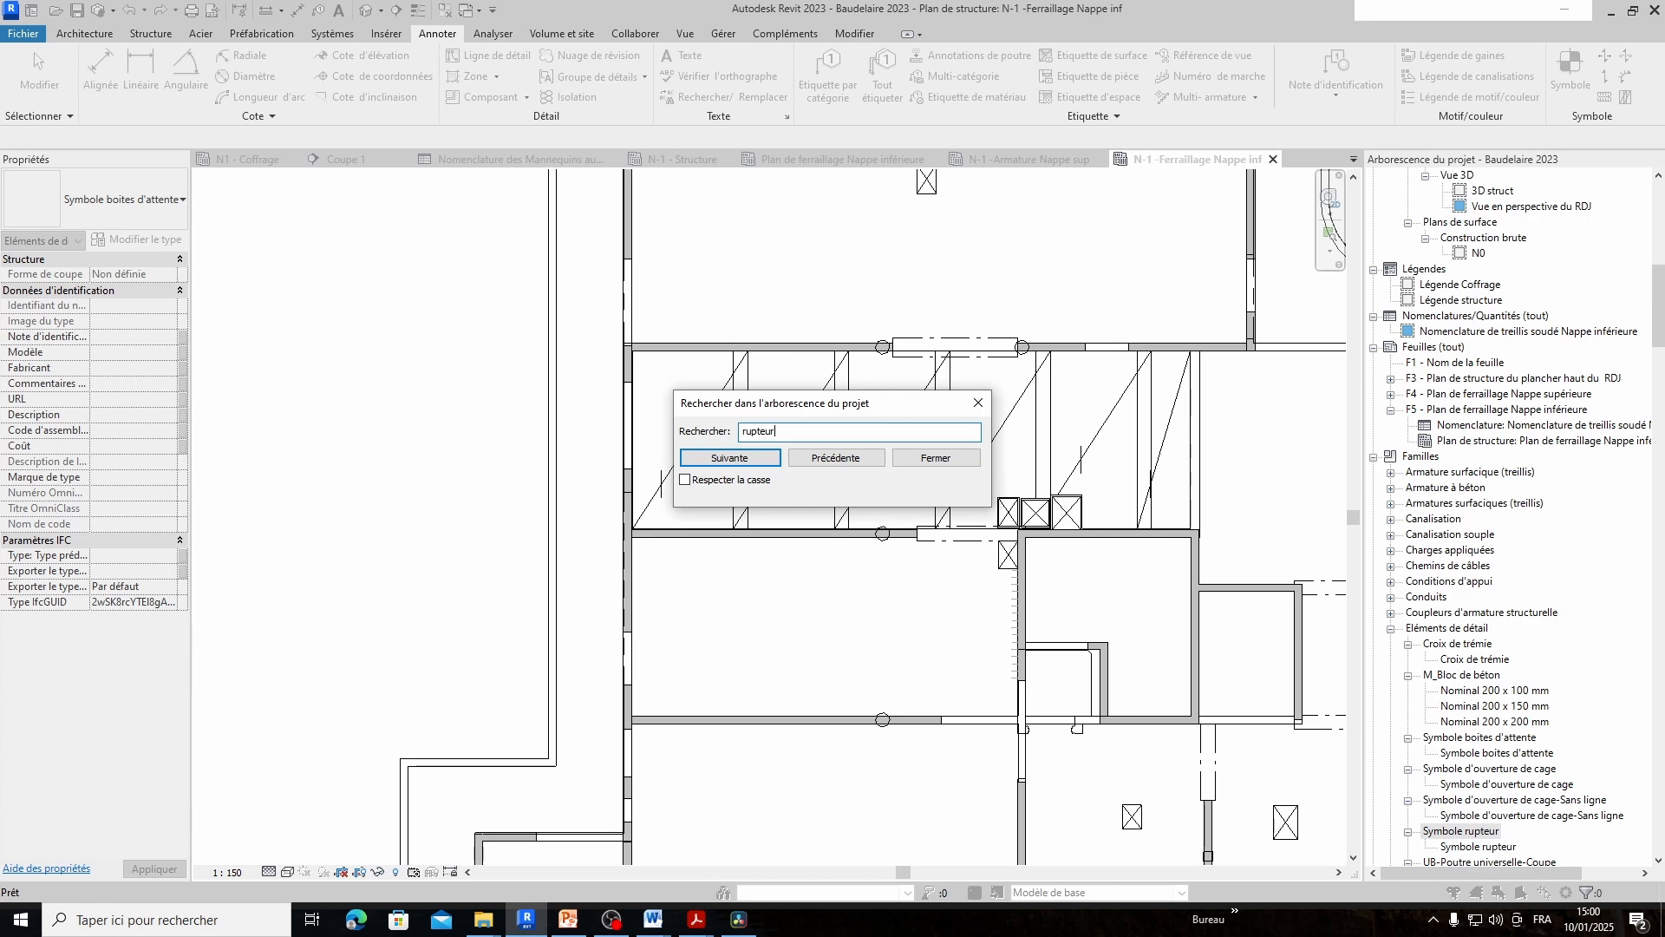
left_click(978, 403)
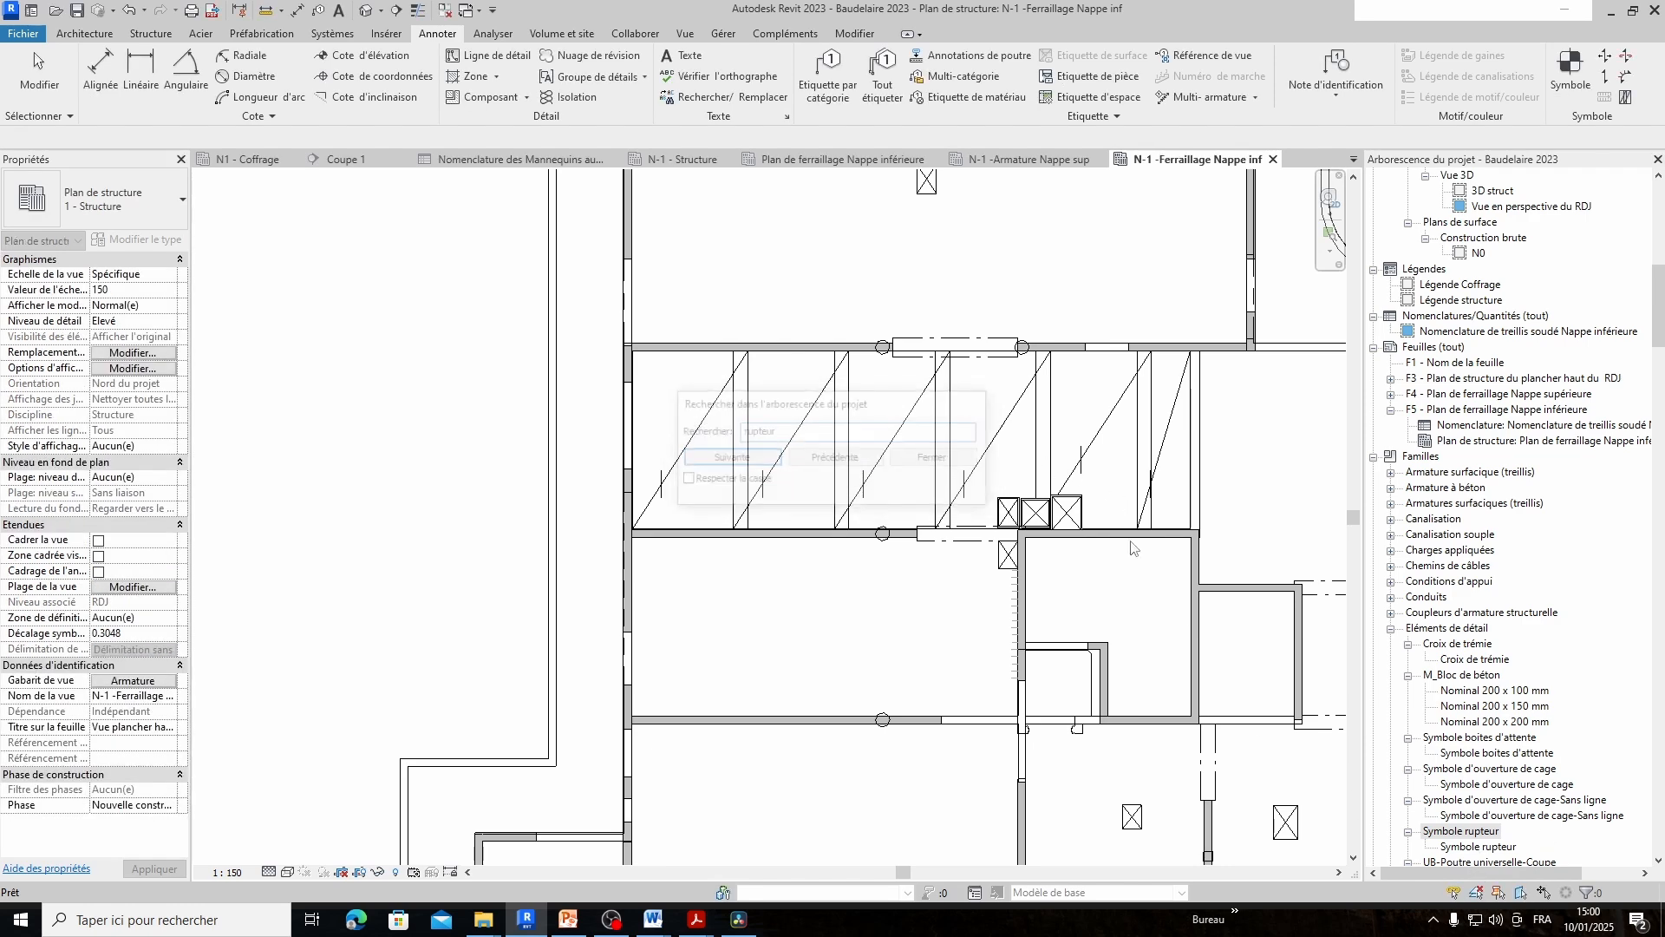
left_click(1472, 847)
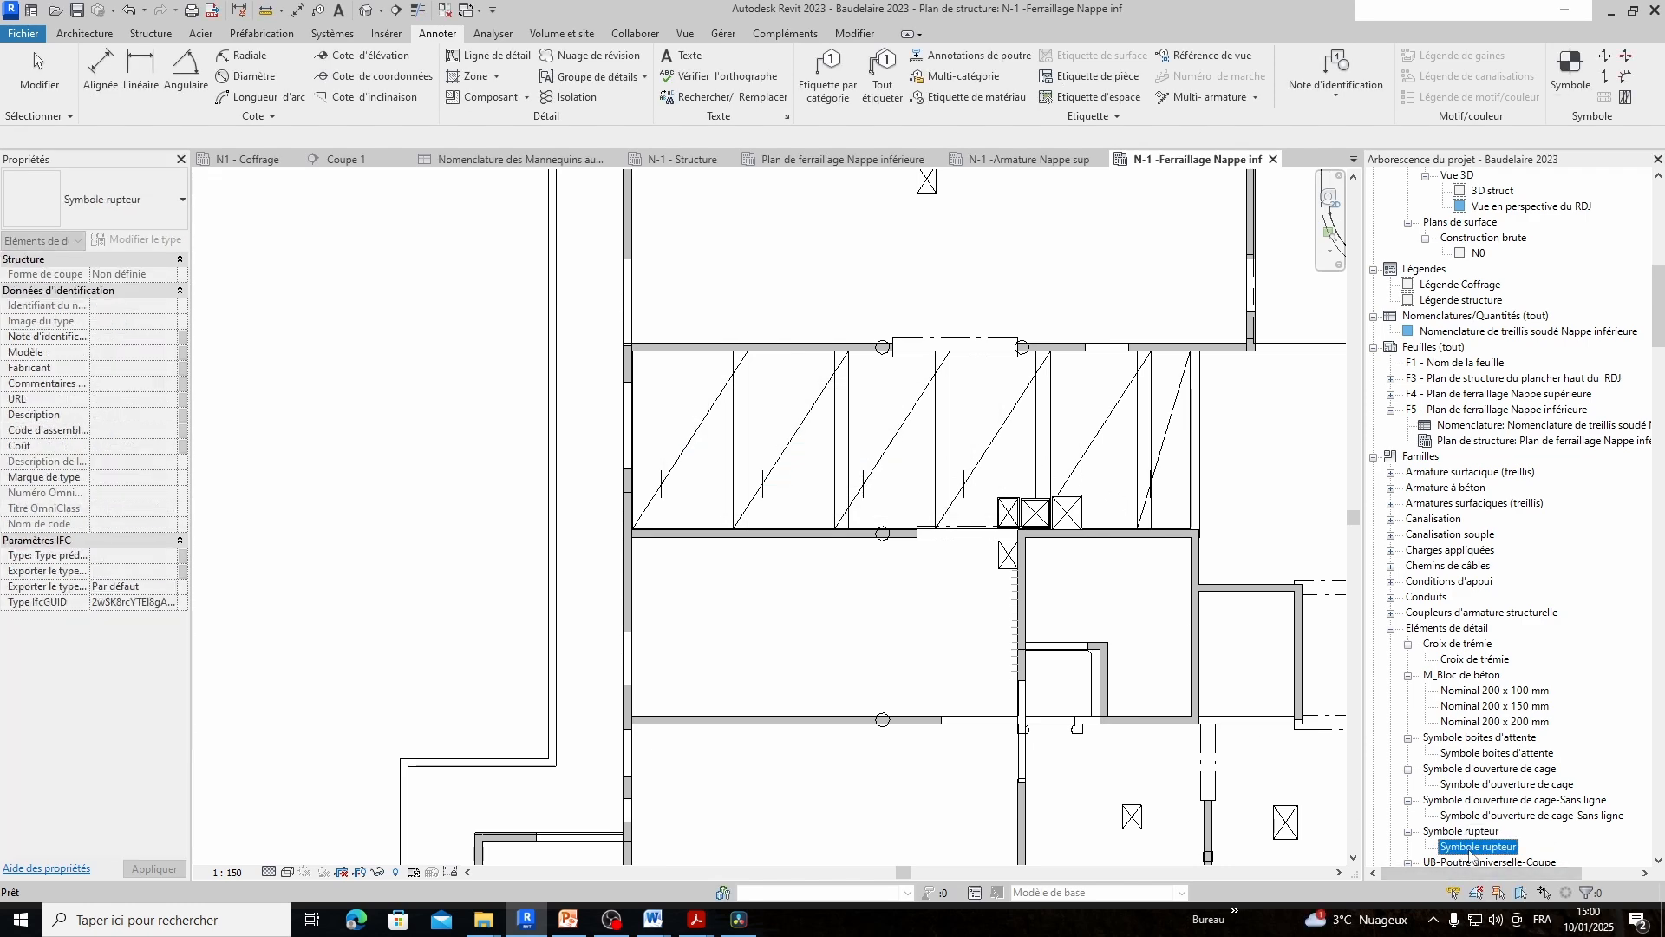
left_click(152, 203)
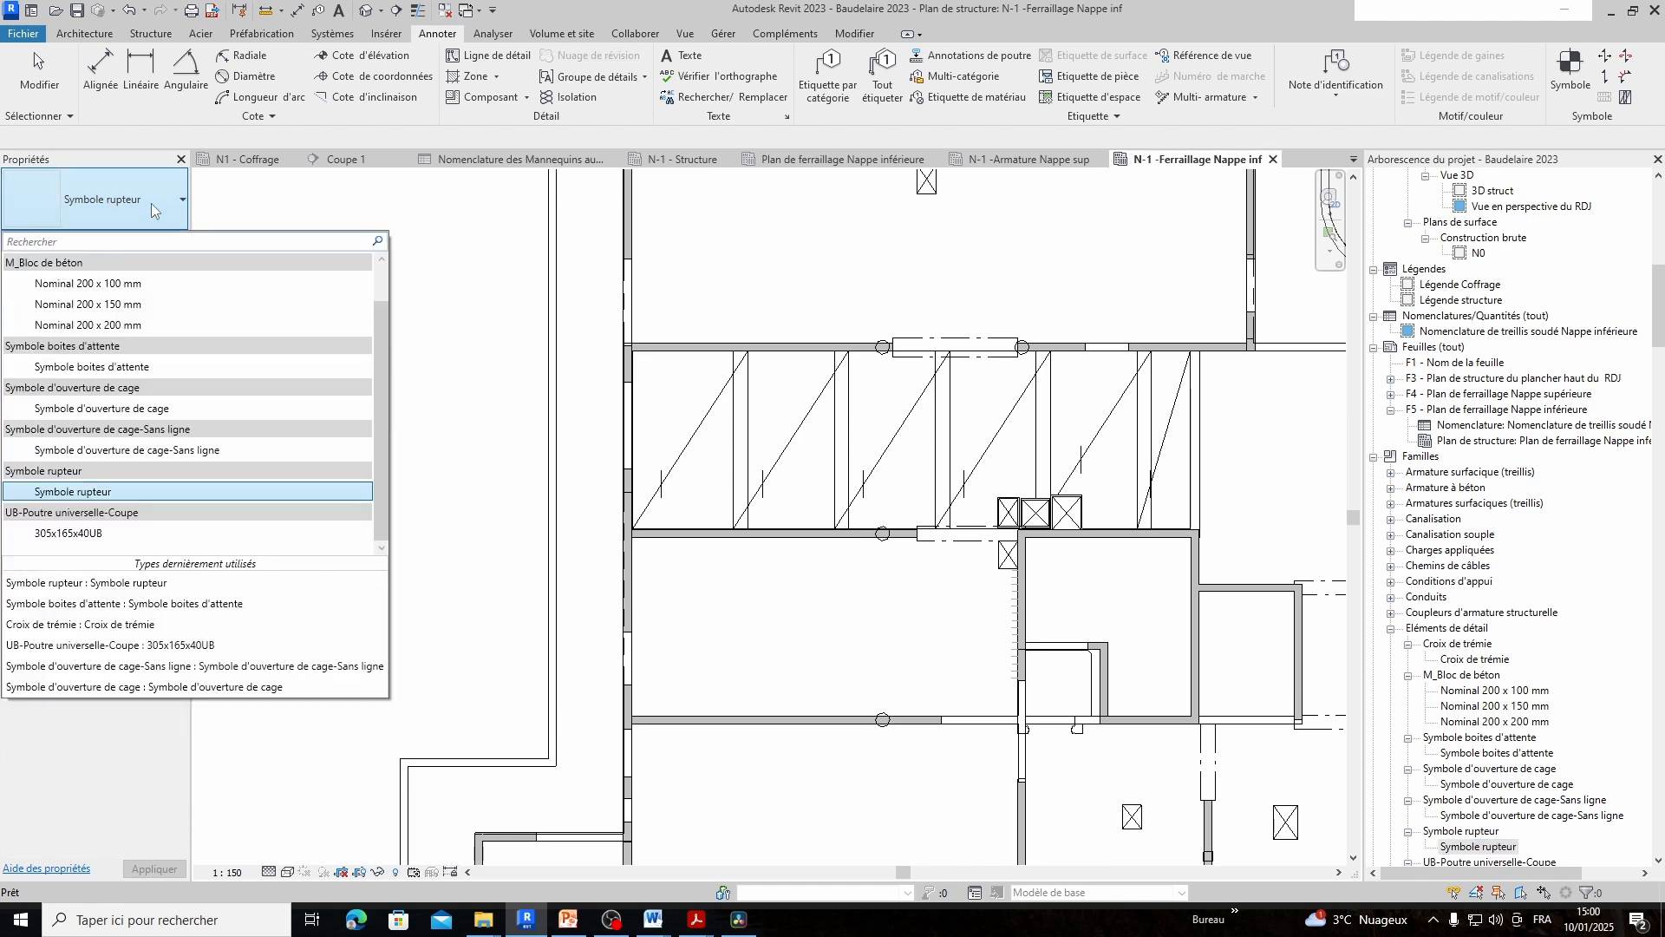
left_click(1477, 848)
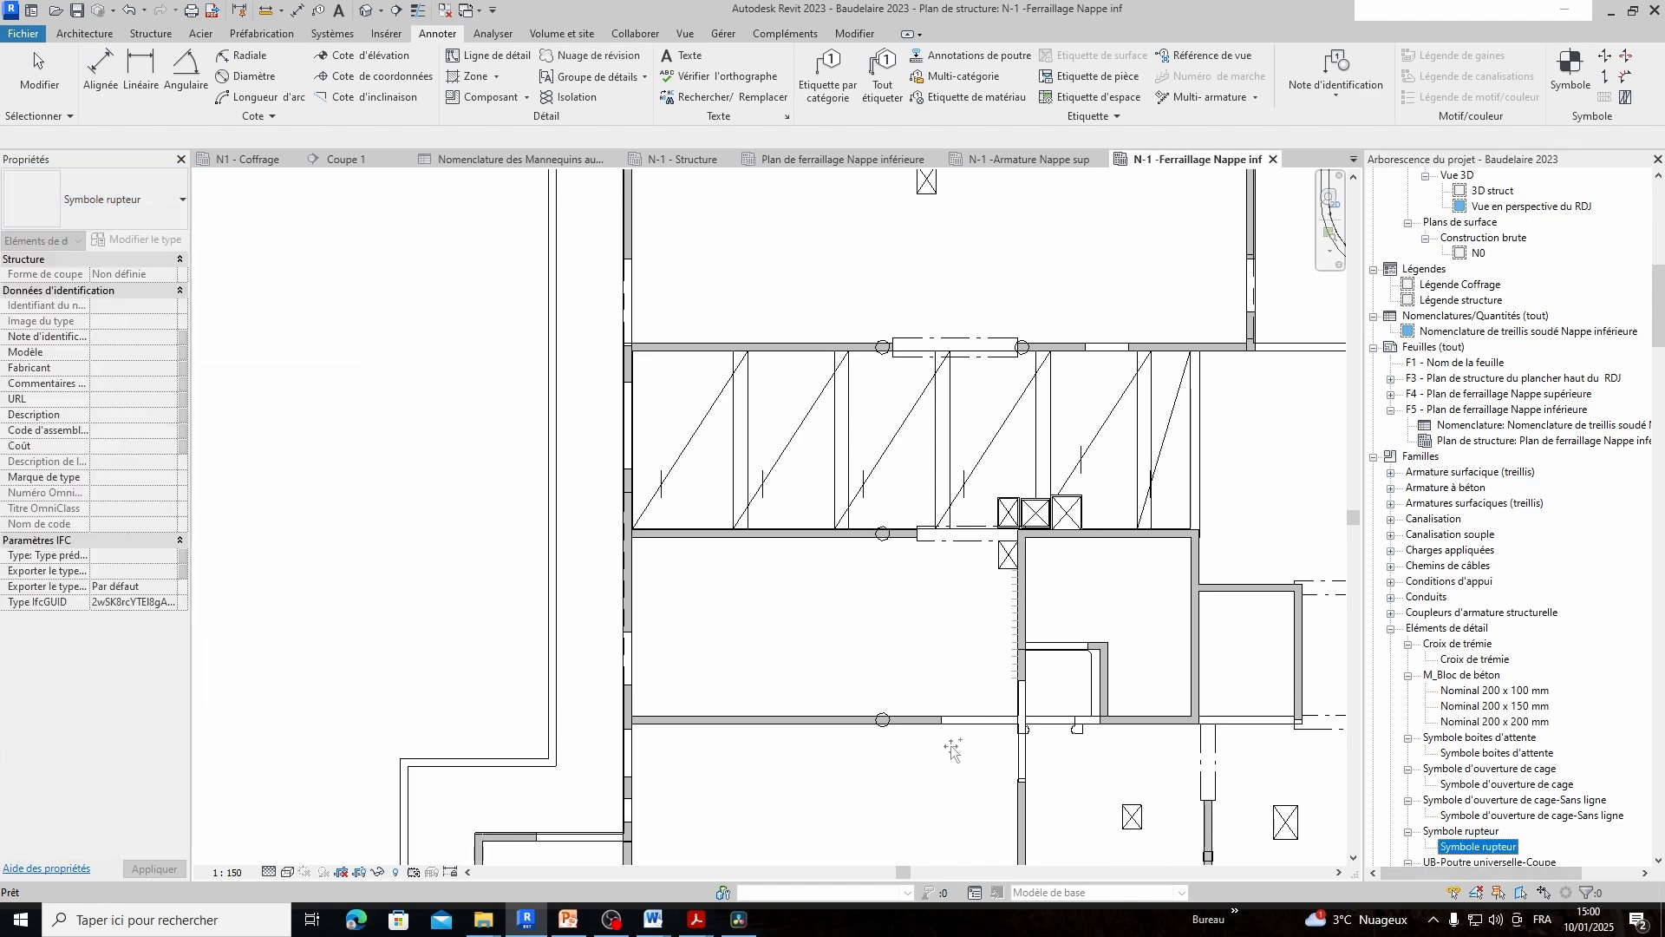
Place a Symbole rupteur detail component along the horizontal facade wall at its junction with the lower building block
left_click_drag(898, 676, 850, 651)
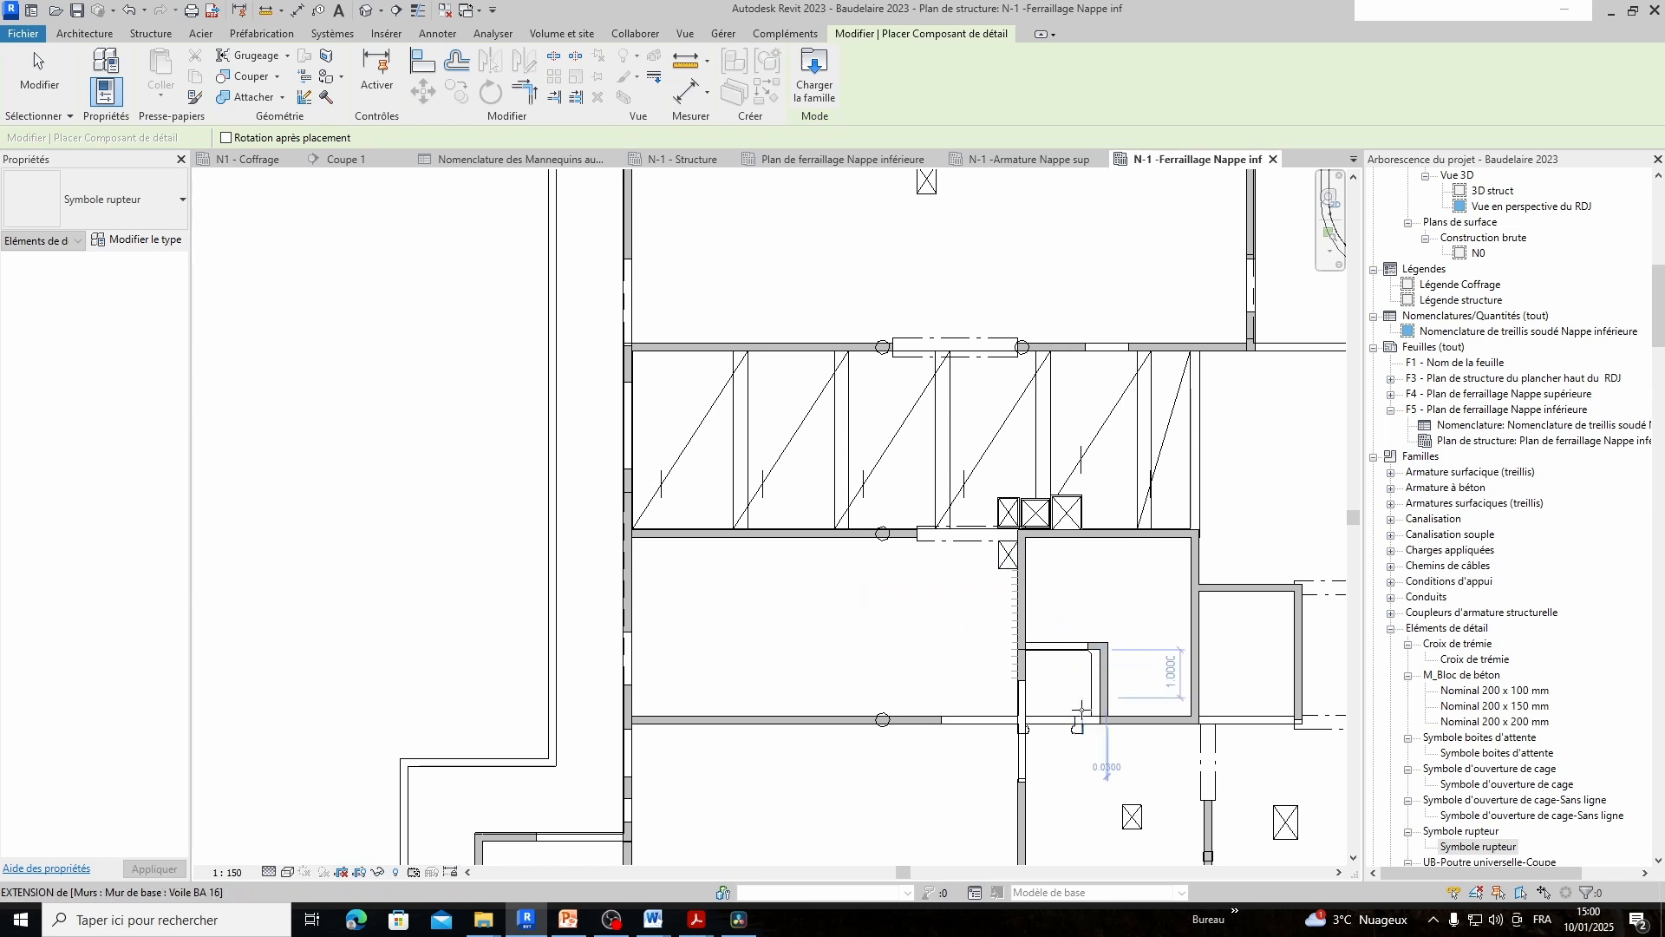
scroll(1031, 739, "down", 3)
scroll(1031, 739, "up", 2)
scroll(684, 667, "up", 3)
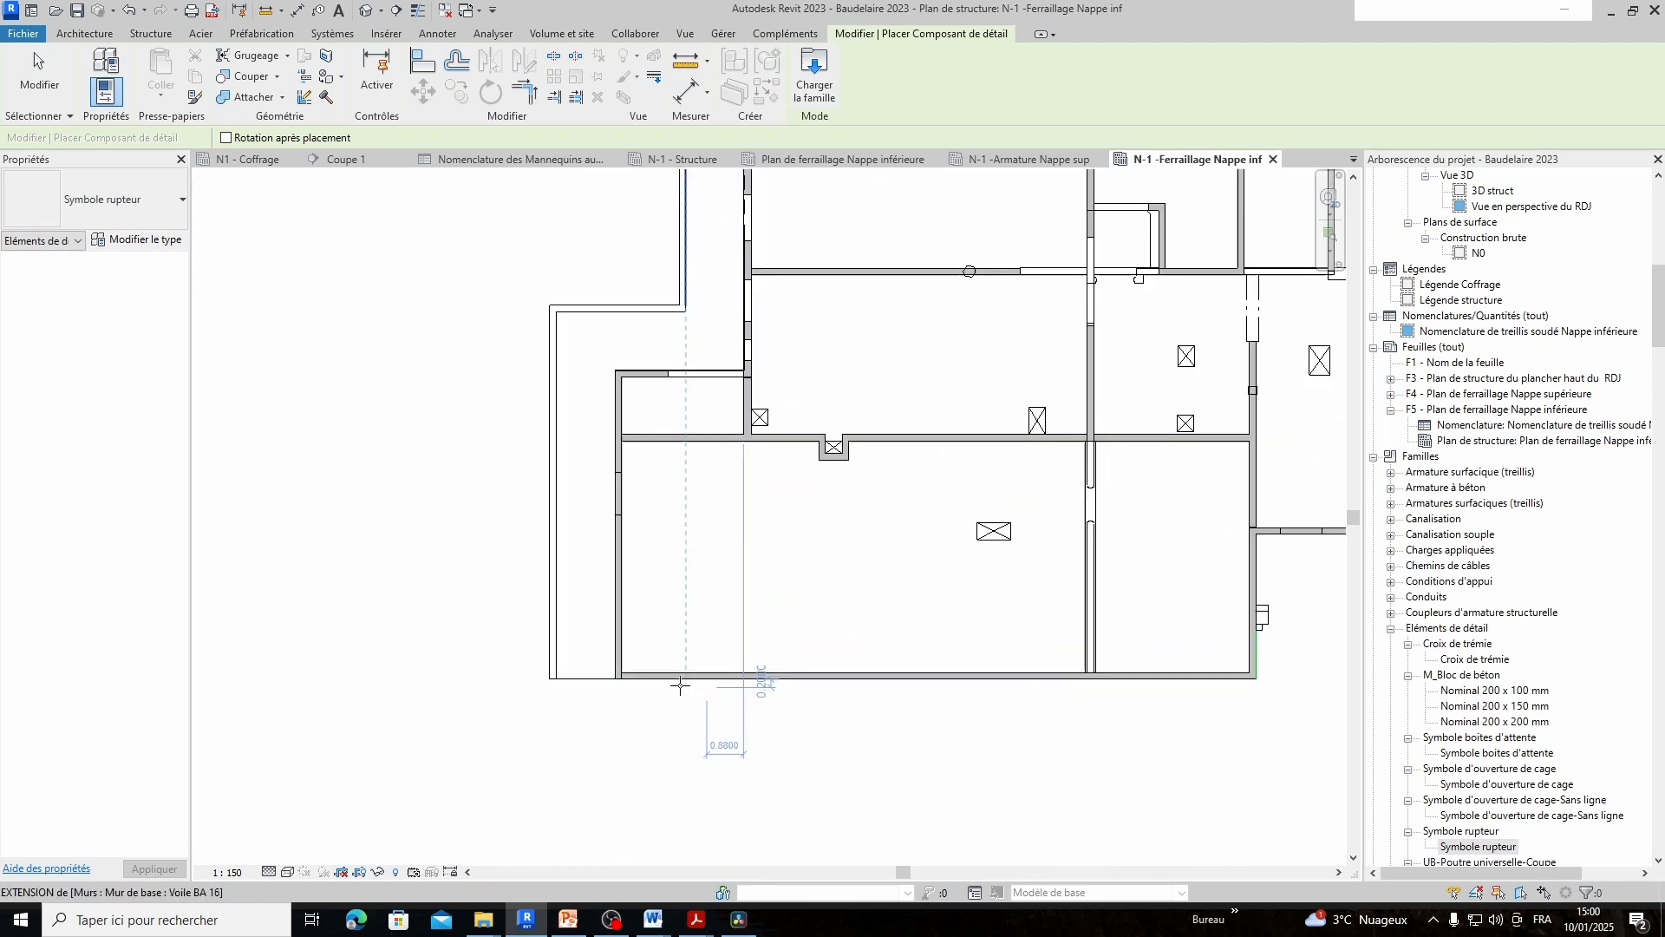
middle_click_drag(819, 673, 316, 706)
scroll(818, 621, "up", 1)
middle_click_drag(818, 621, 313, 695)
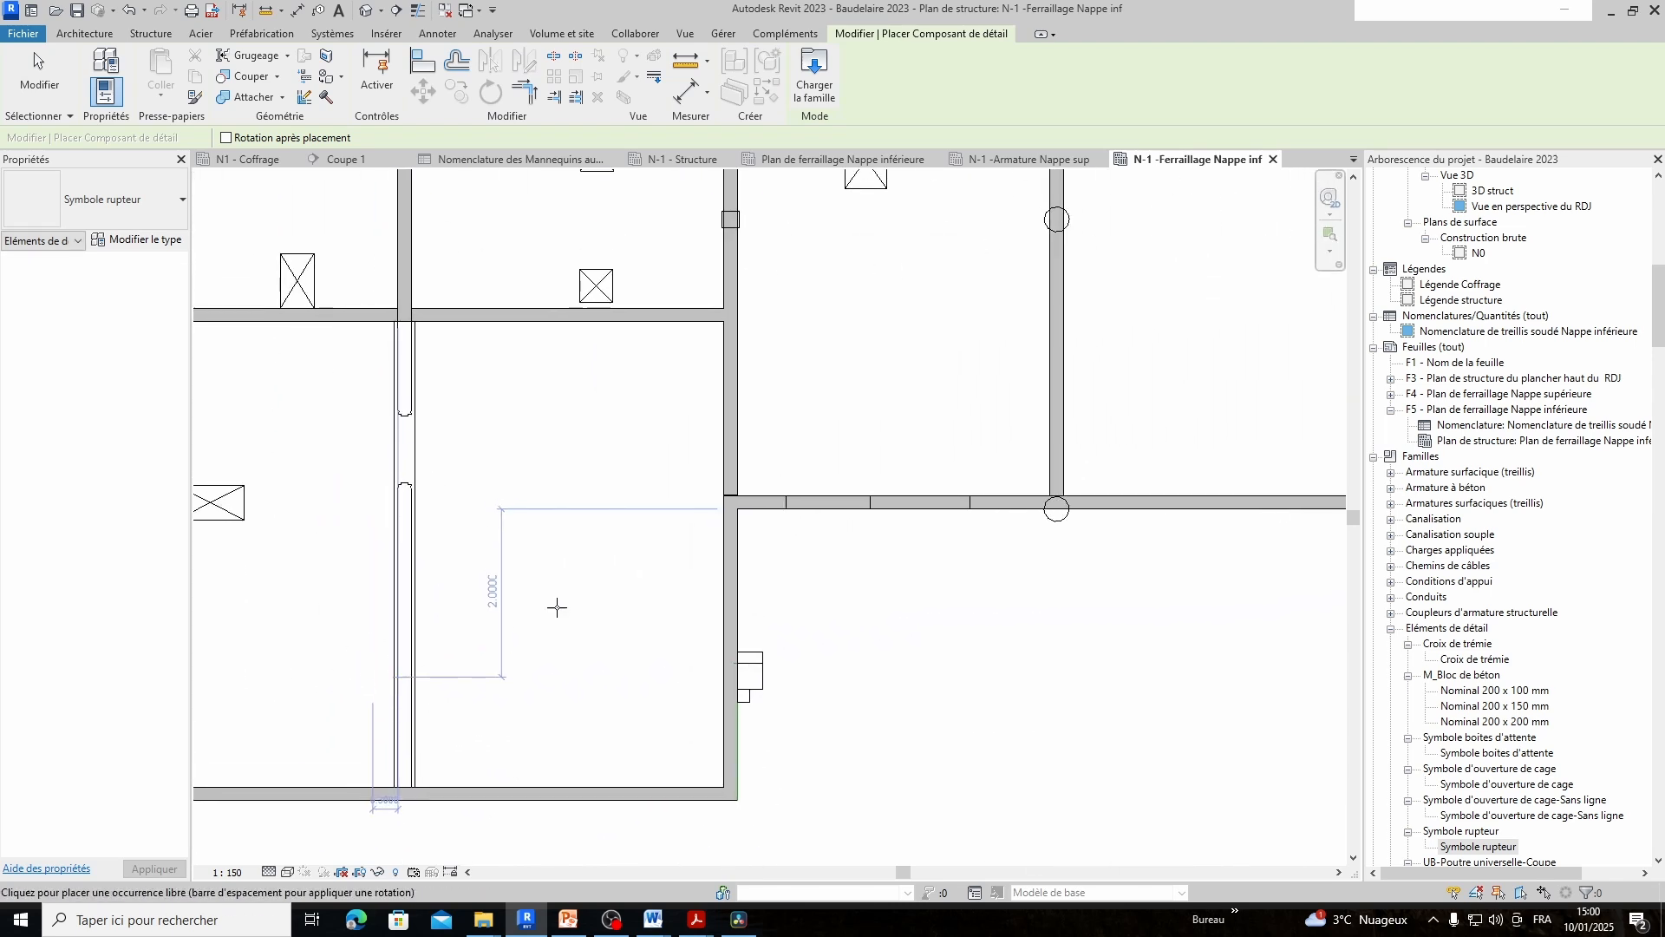
left_click(738, 492)
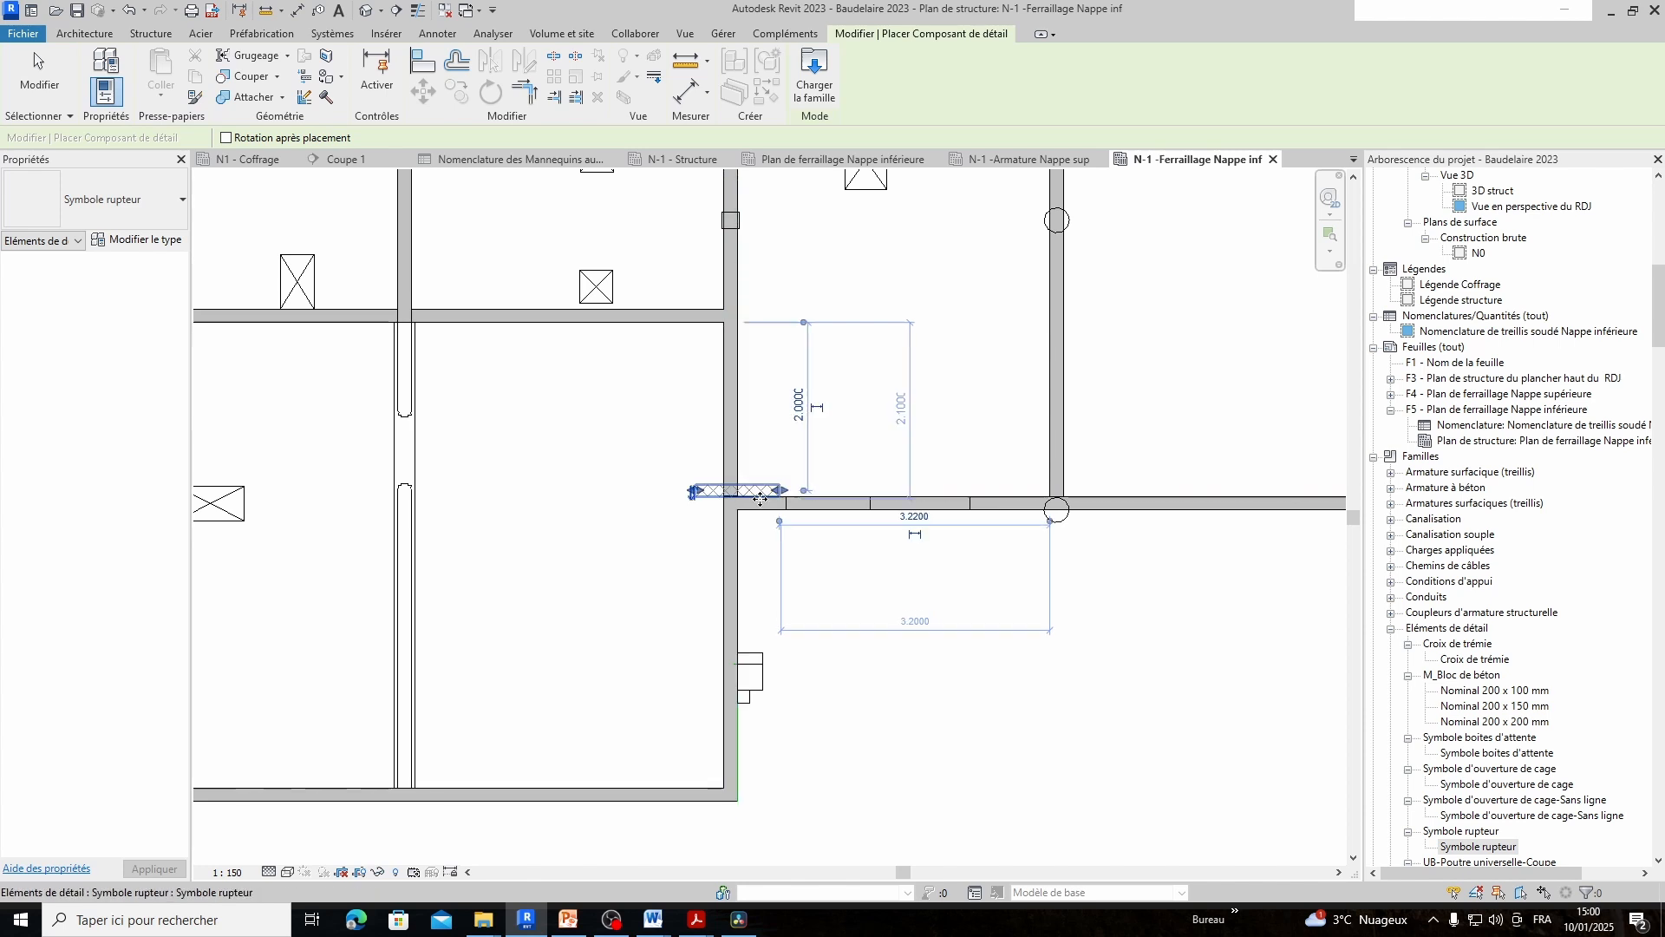
Stretch the thermal-break symbol along the facade so it spans between the two vertical walls, and end component placement
left_click_drag(783, 491, 1055, 504)
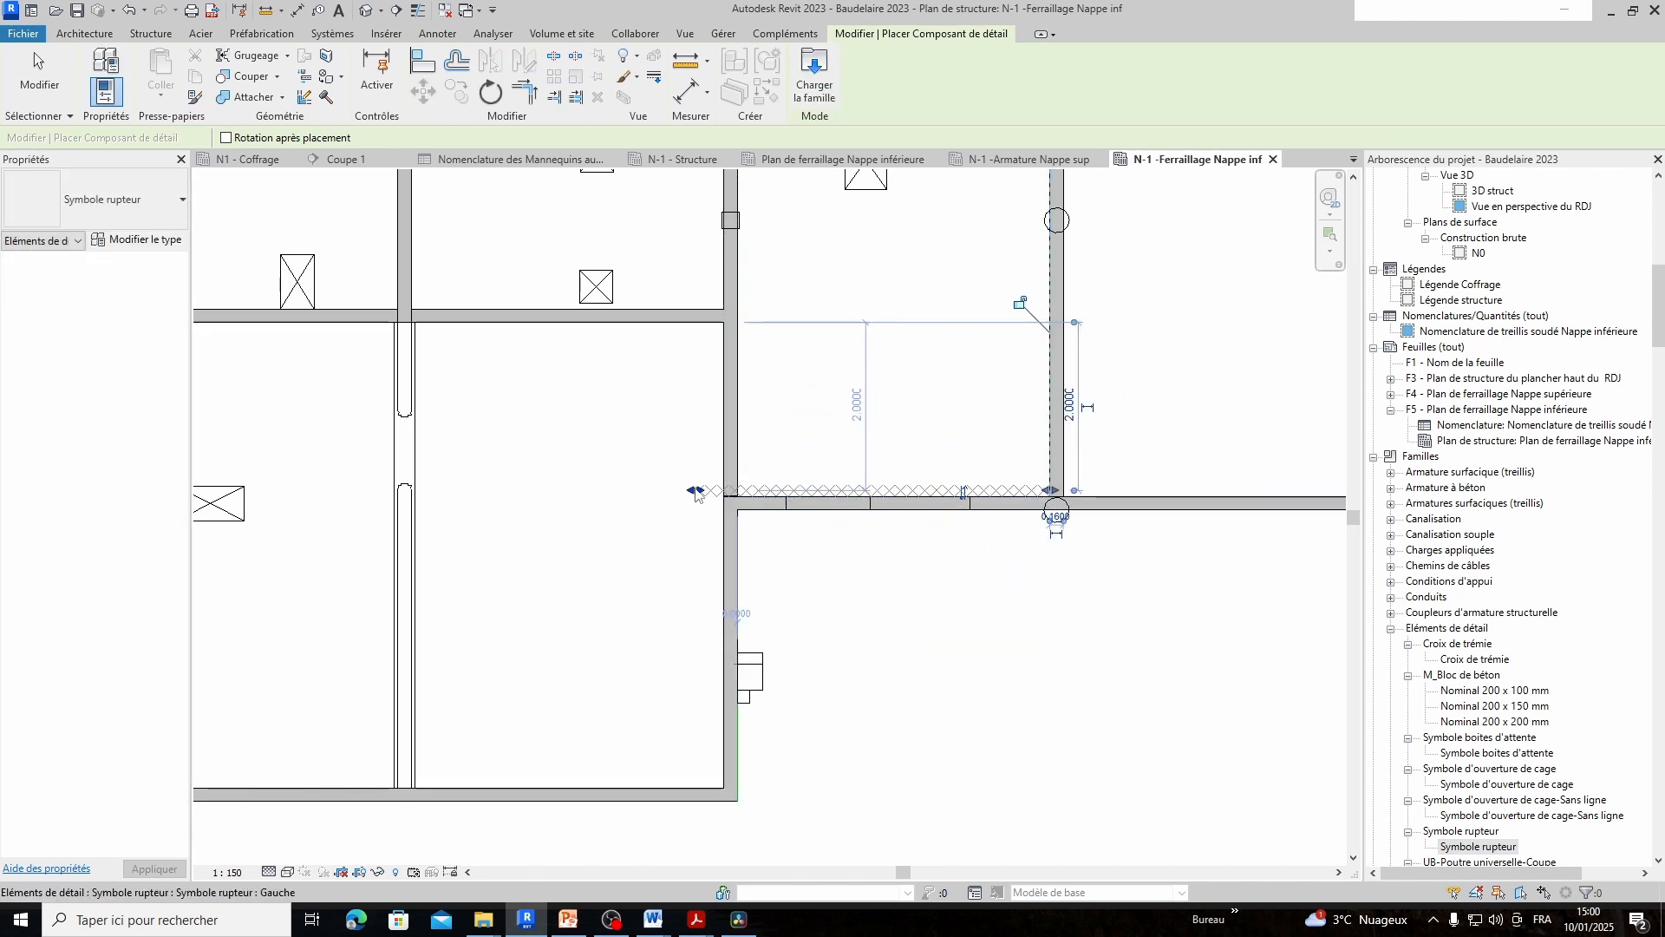
left_click_drag(696, 491, 737, 491)
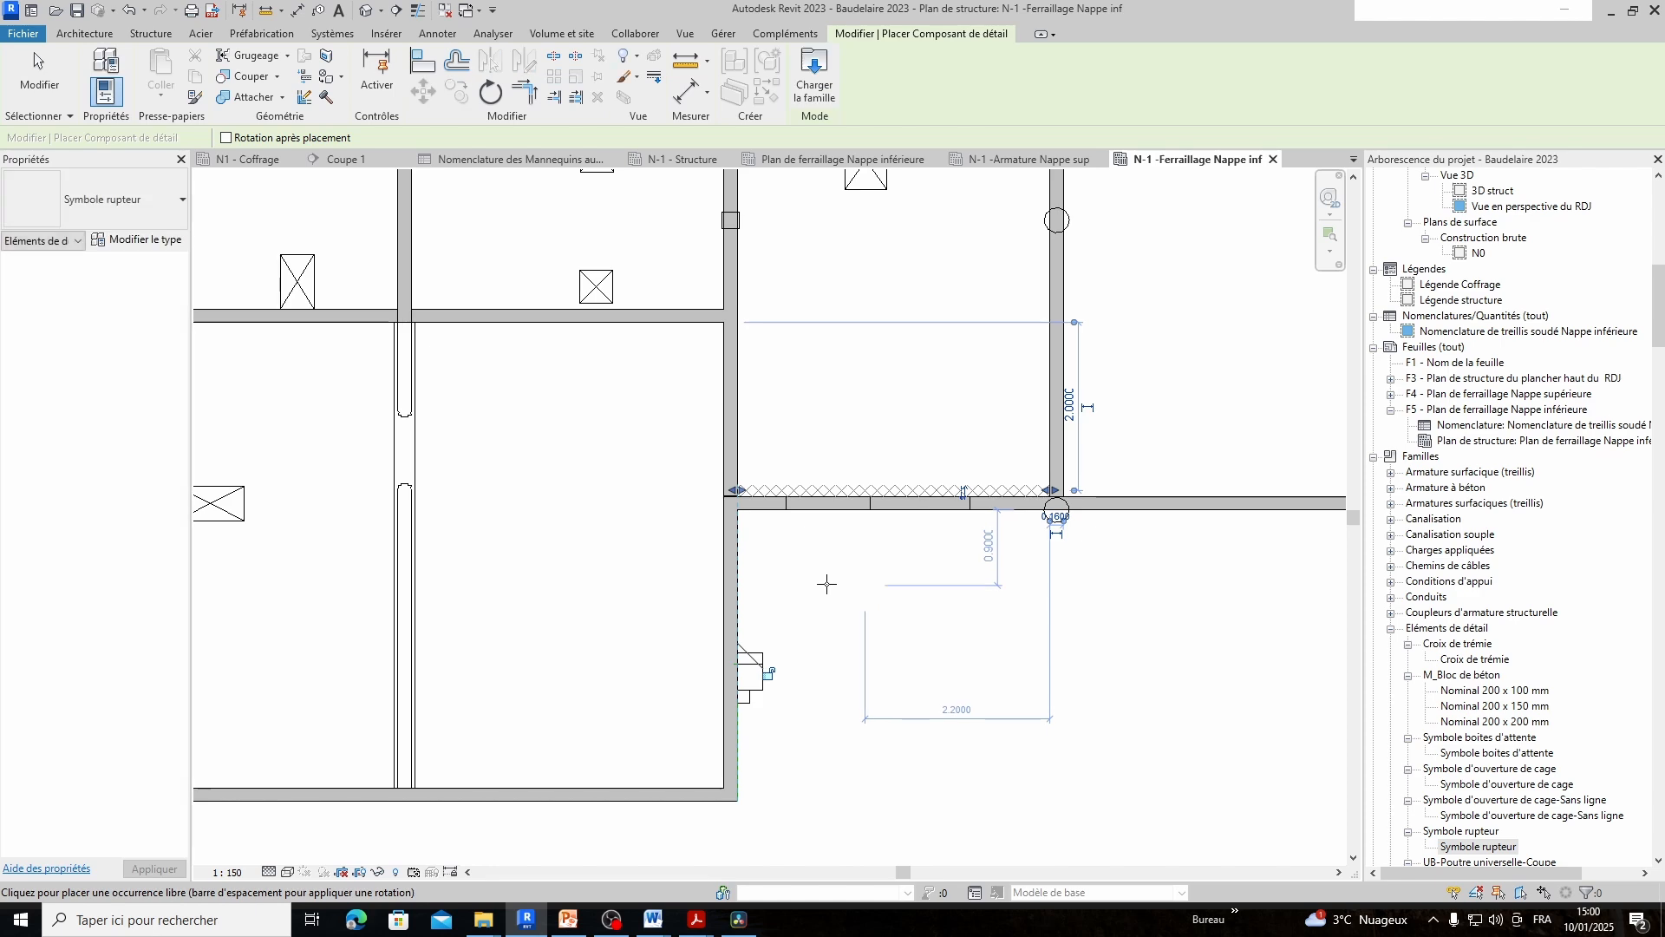
key("Escape")
key("Escape")
Examine the ST 25 mesh panels and their edges along the supporting walls in the N-1 lower-layer plan
scroll(1006, 686, "down", 5)
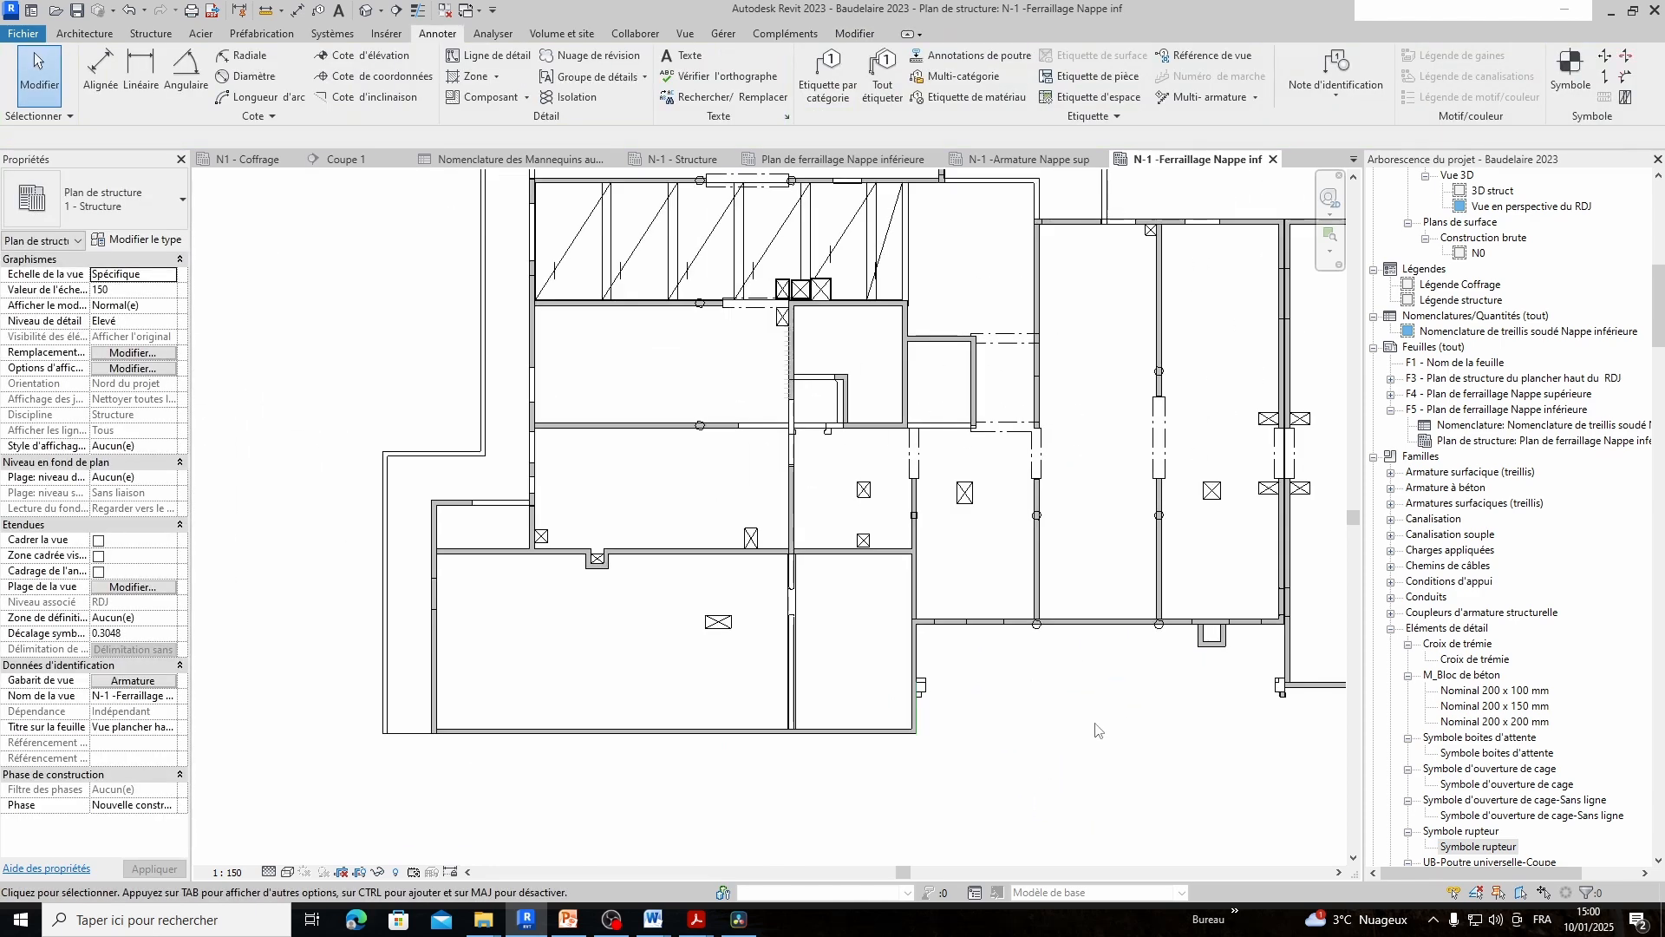
scroll(1067, 622, "up", 3)
scroll(941, 612, "down", 2)
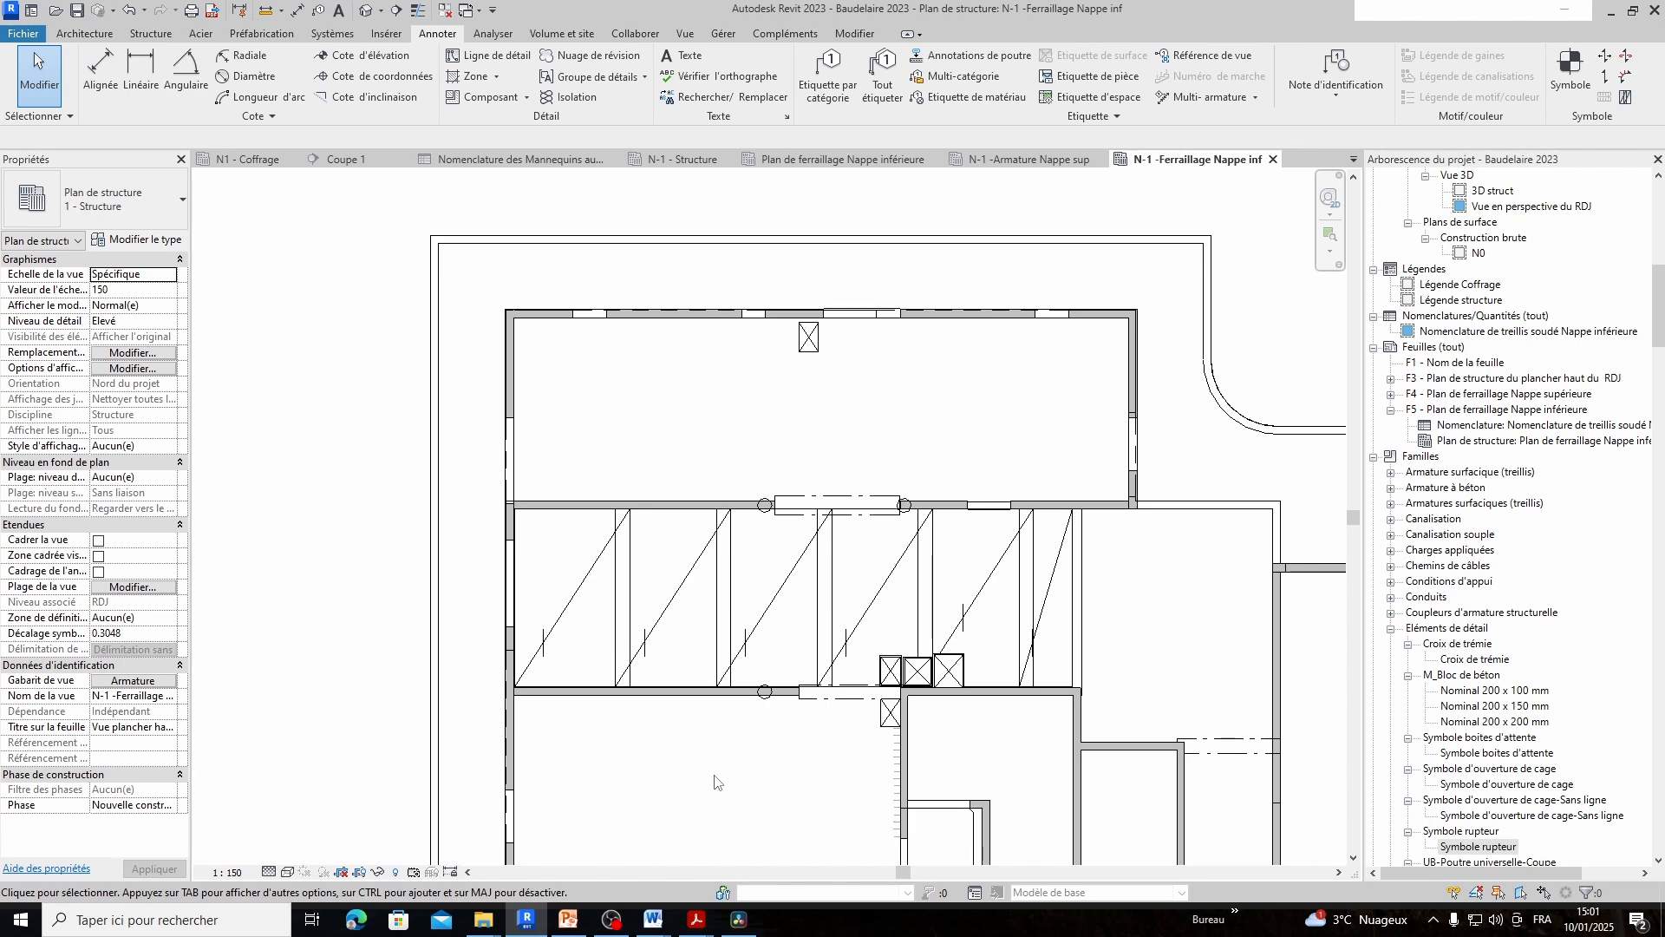
scroll(710, 783, "up", 2)
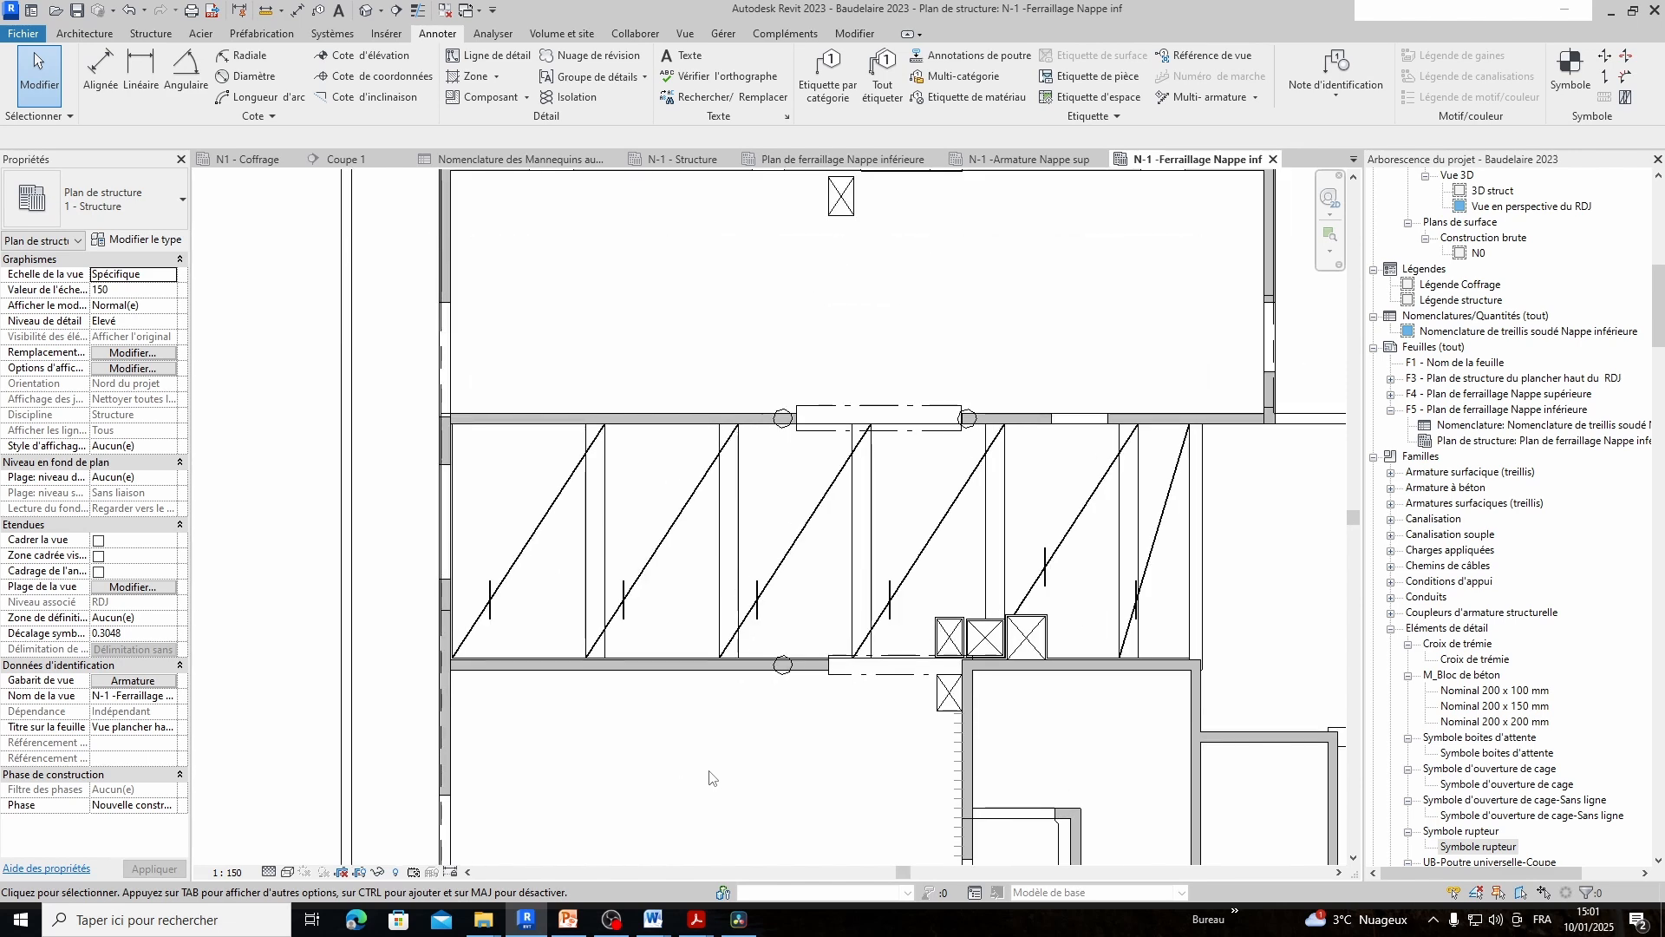
scroll(709, 777, "up", 1)
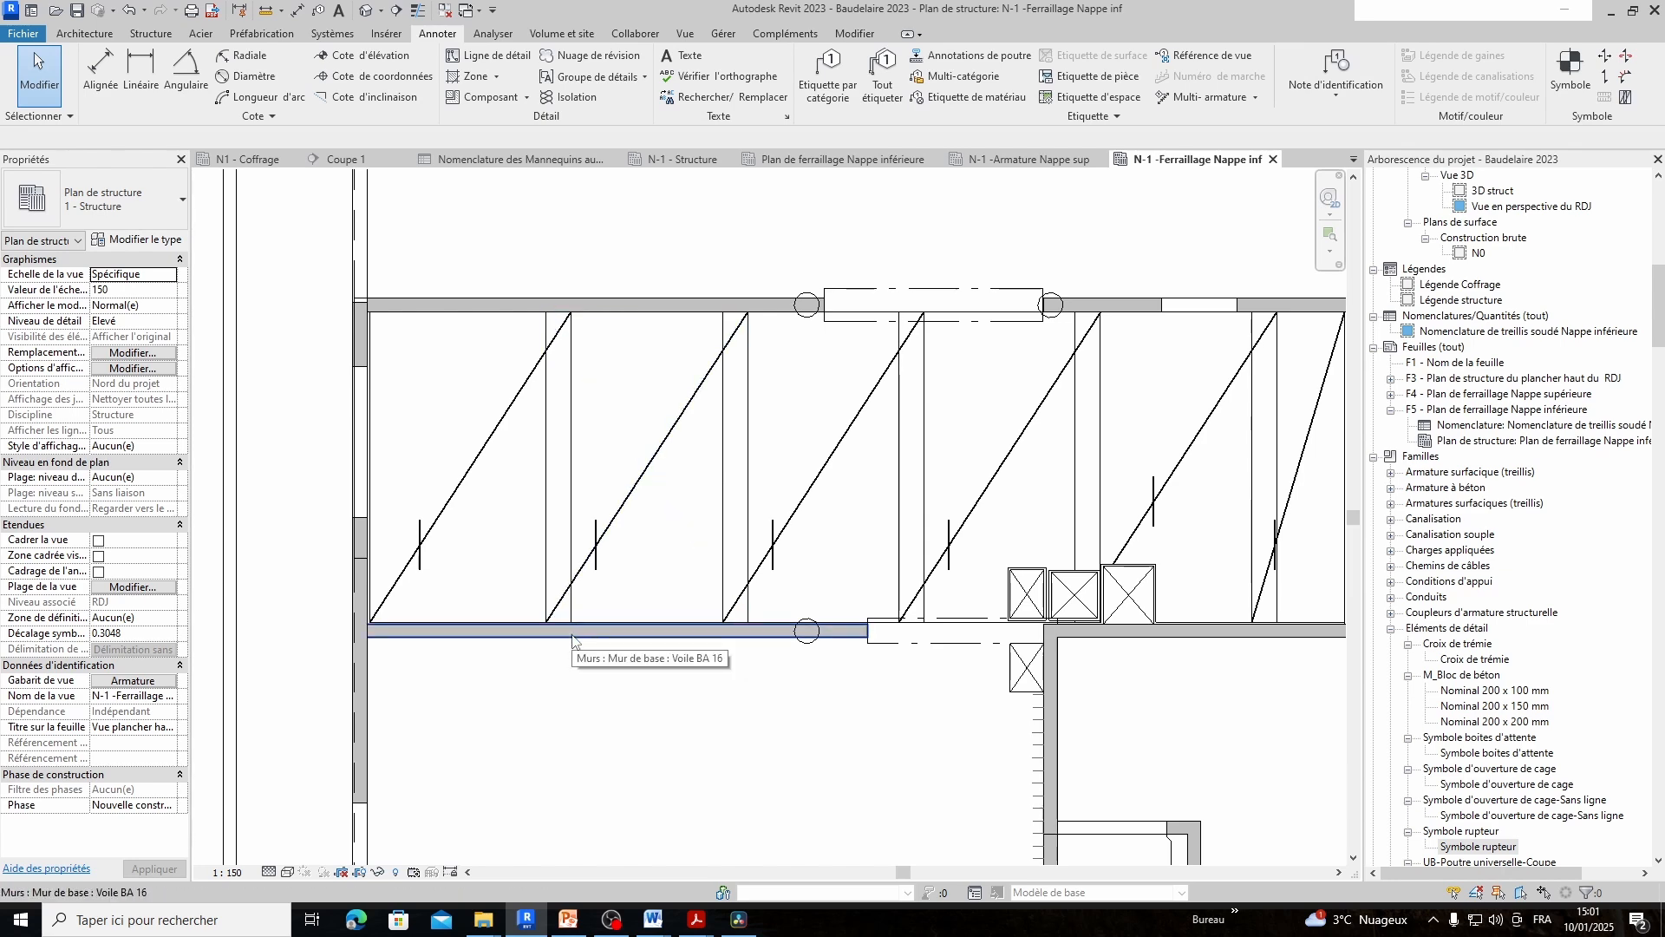
scroll(577, 638, "up", 3)
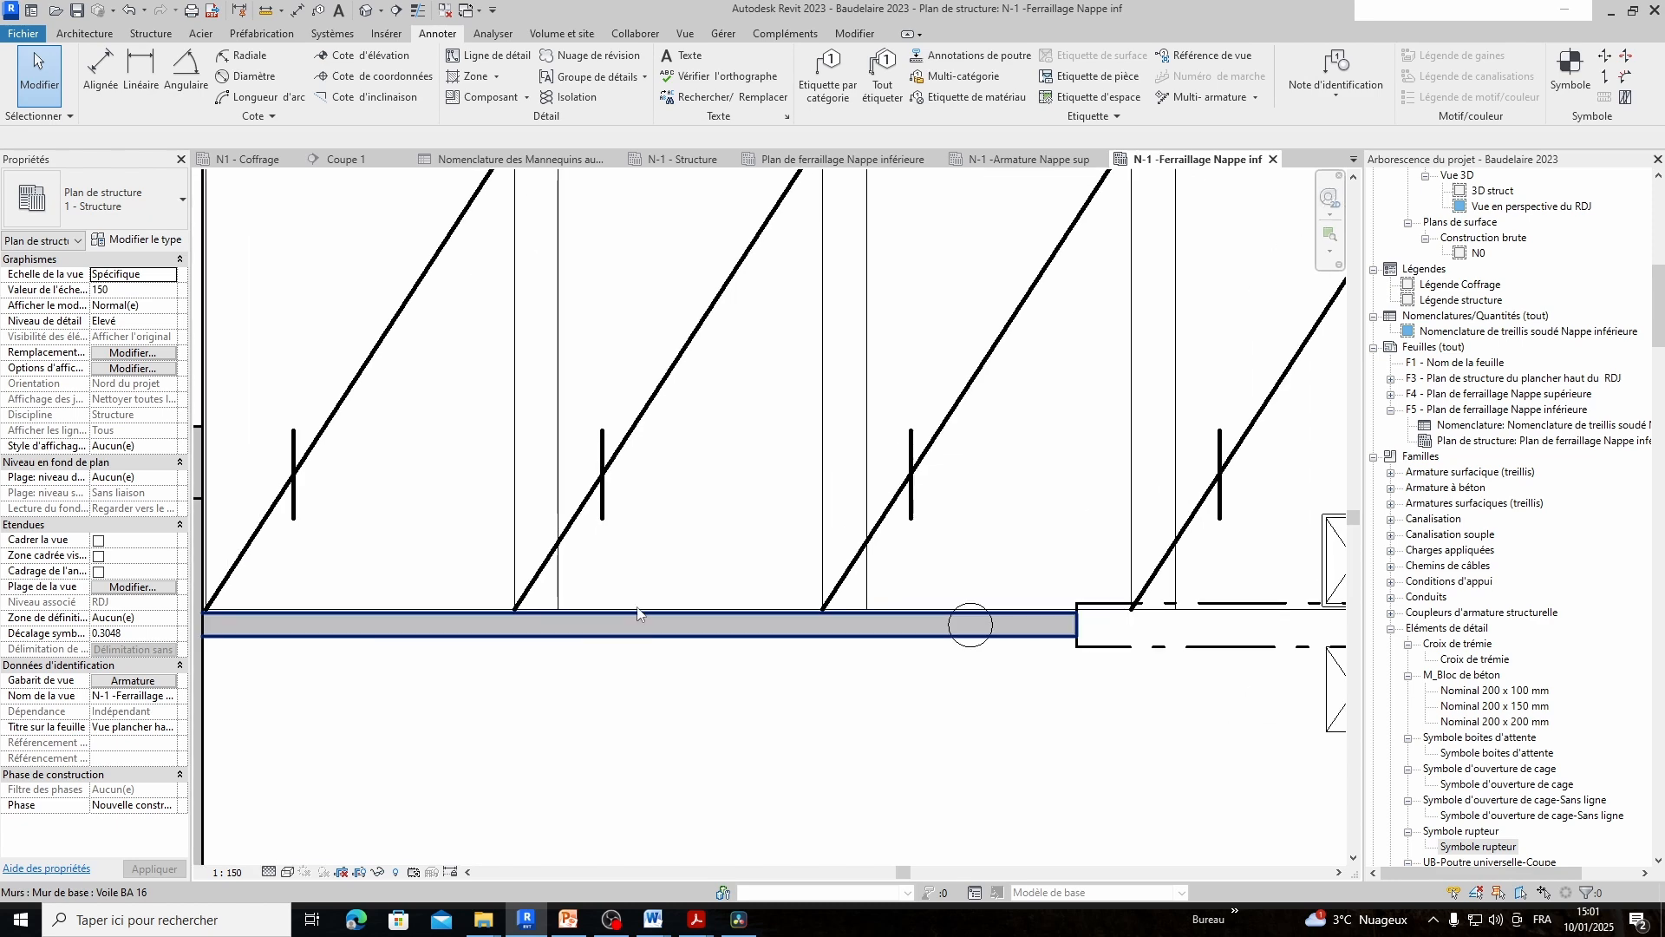
scroll(651, 711, "down", 2)
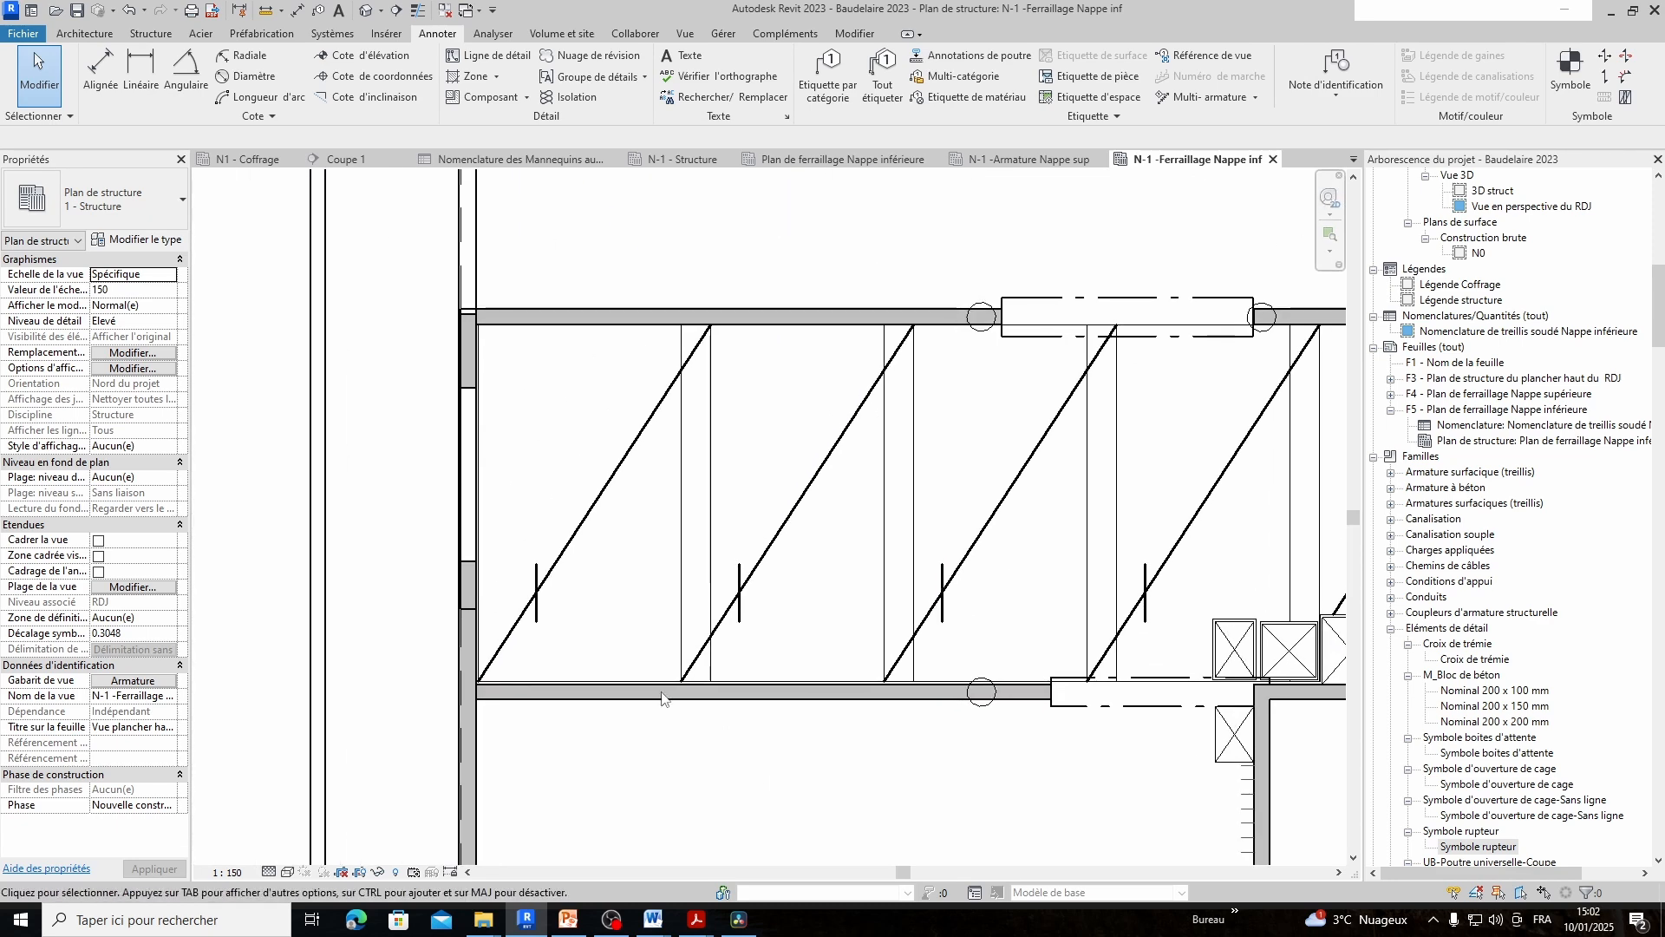
scroll(481, 607, "down", 2)
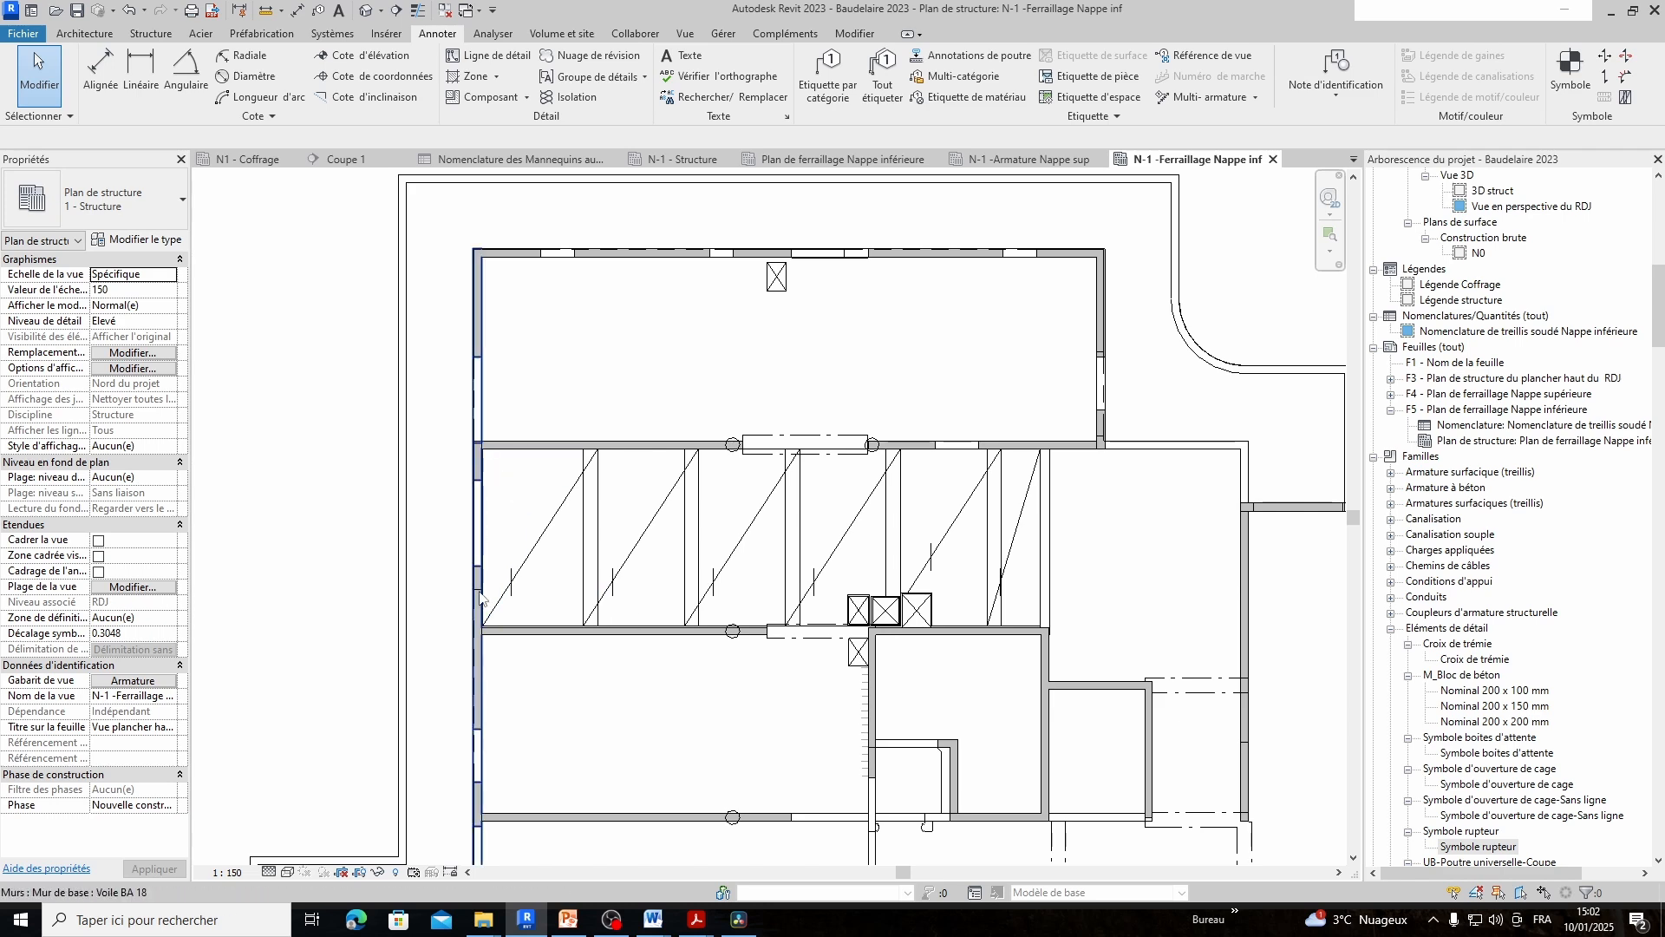
scroll(881, 631, "up", 5)
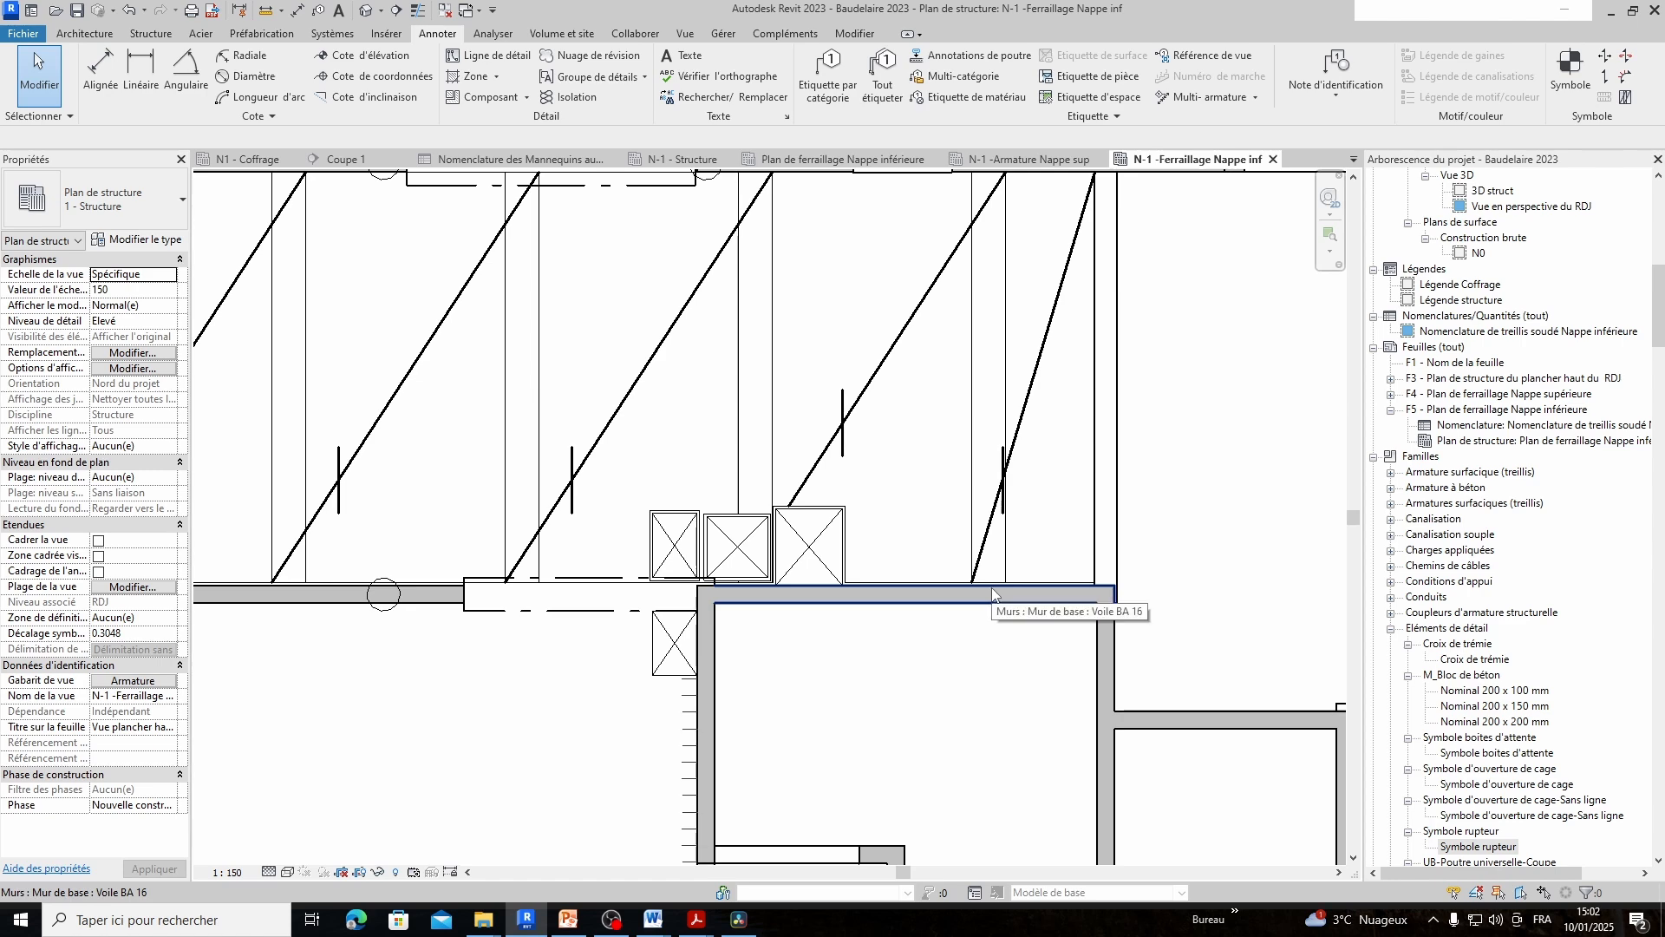
scroll(995, 596, "down", 2)
middle_click_drag(984, 671, 1093, 648)
middle_click_drag(776, 668, 1019, 678)
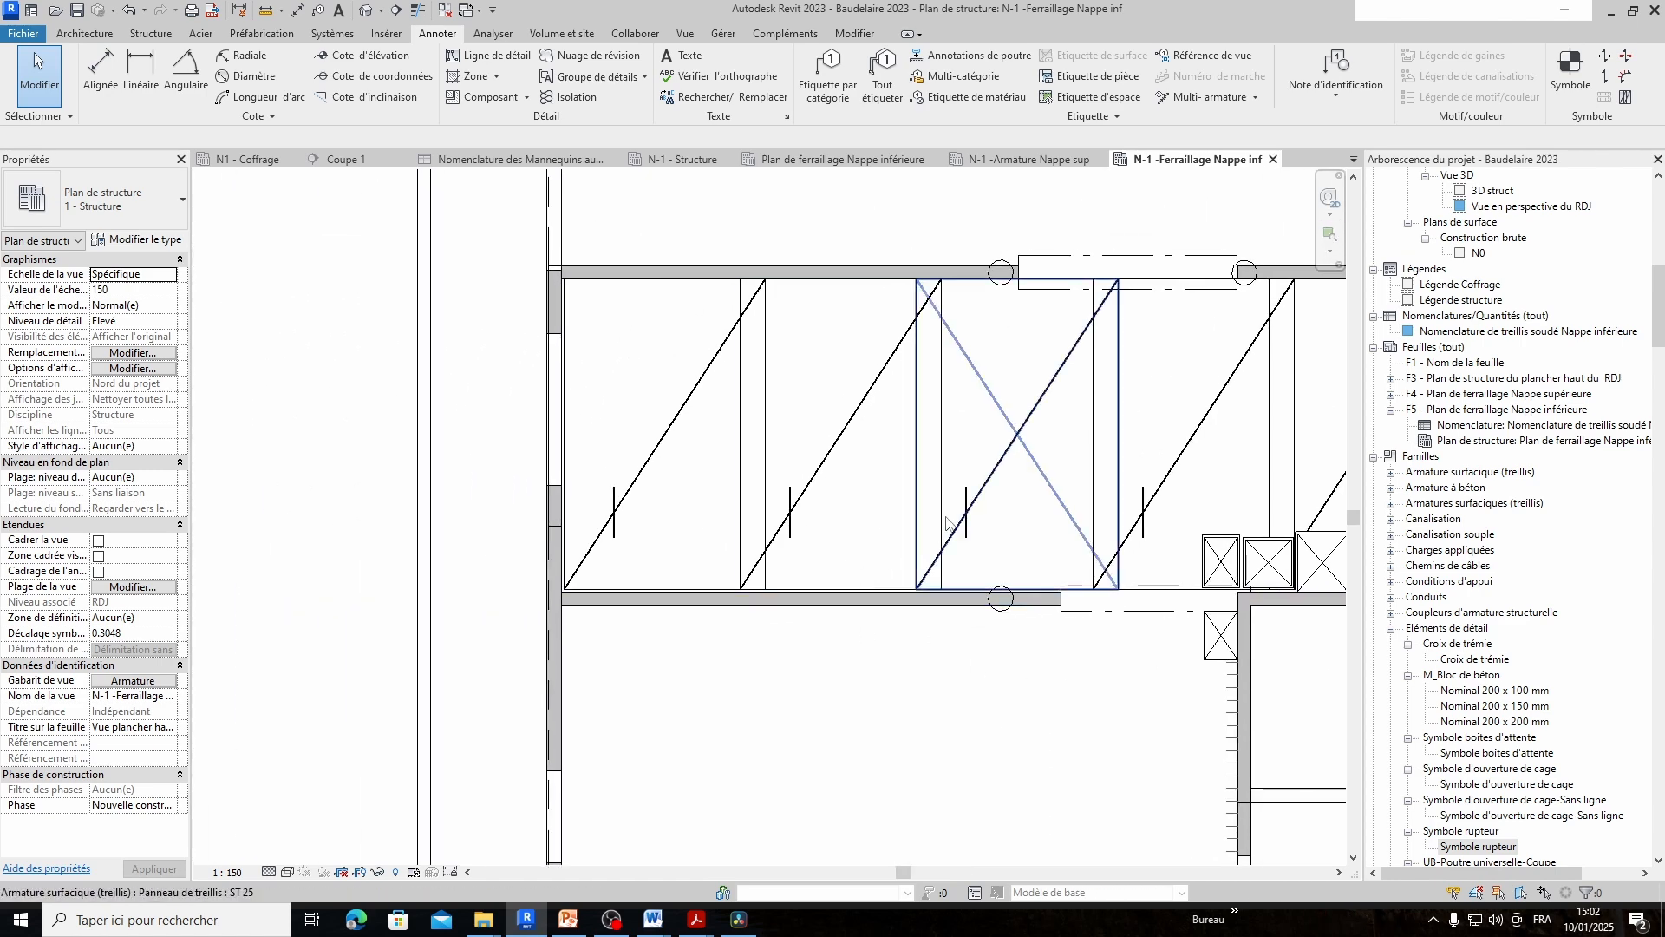
Open the boundary sketch of the ST 25 fabric reinforcement area for editing
left_click(978, 513)
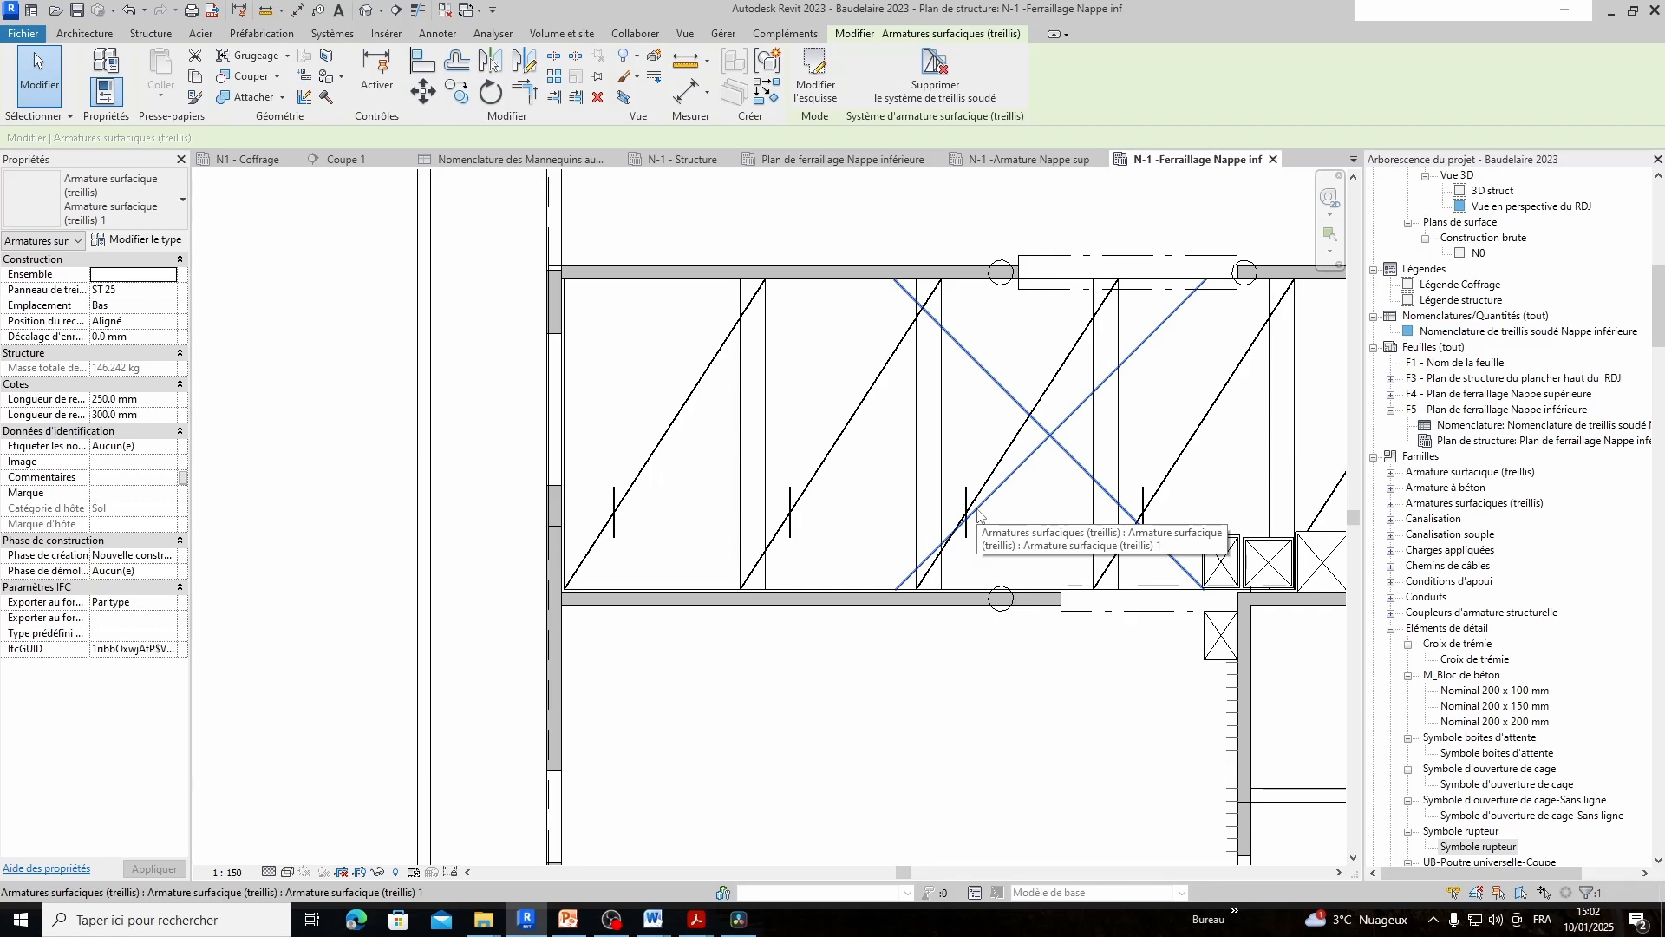
left_click(908, 725)
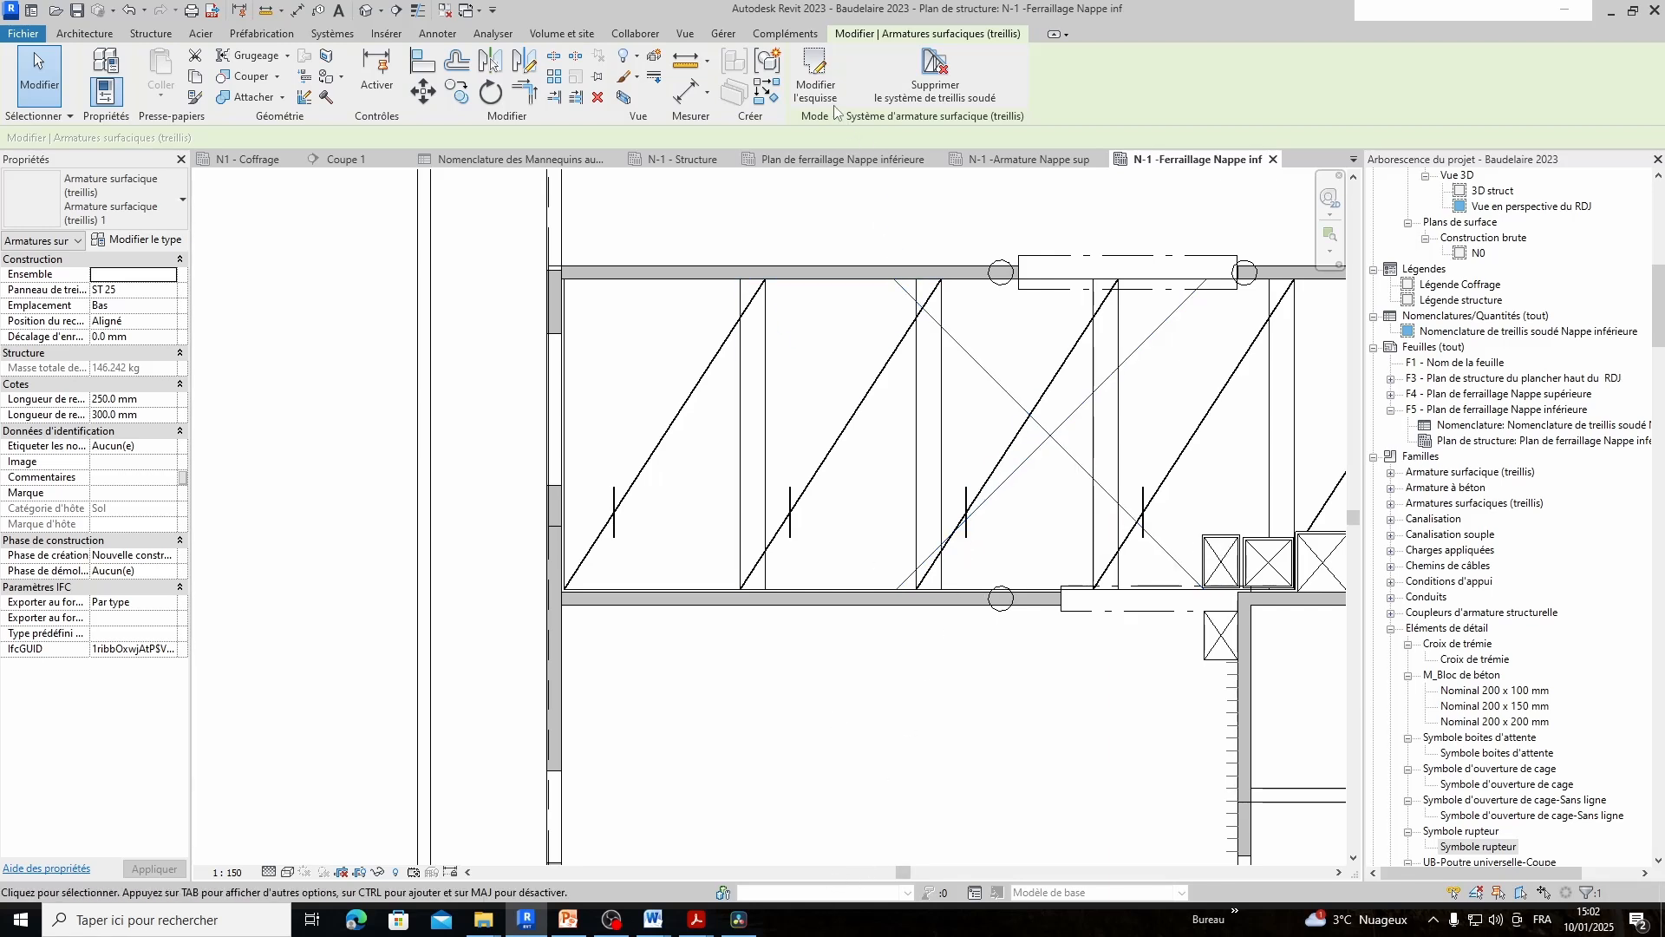
left_click(815, 82)
scroll(520, 601, "up", 4)
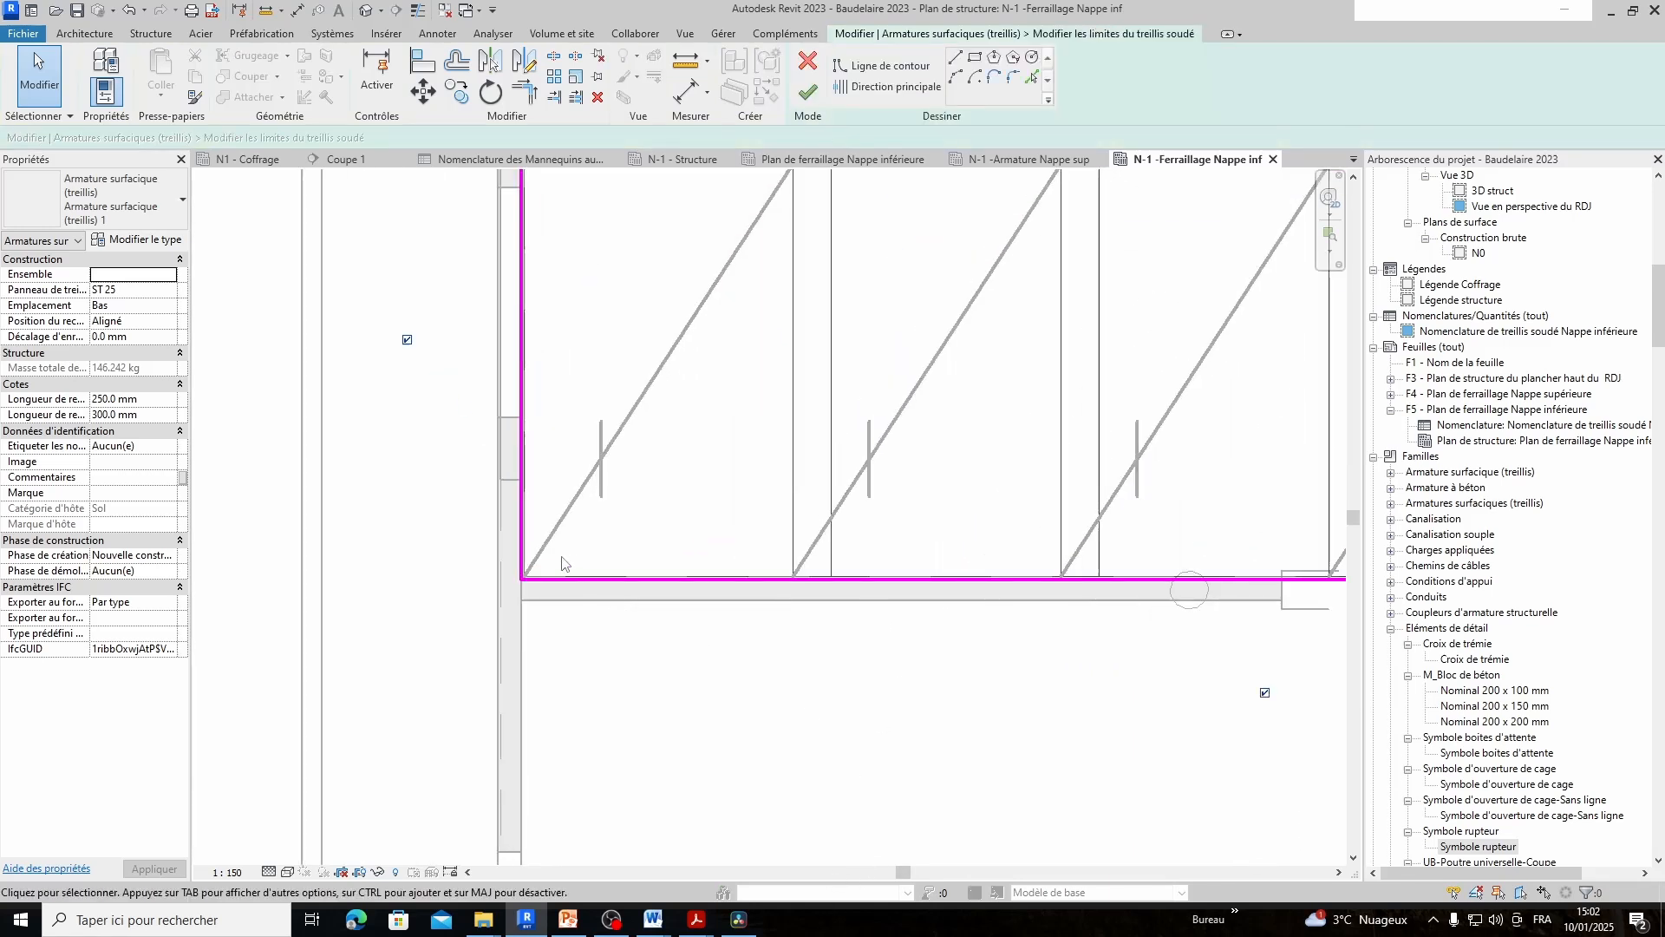
Try to move the end of the fabric area's lower boundary line at its corner with the vertical facade wall
left_click(521, 594)
scroll(512, 600, "up", 3)
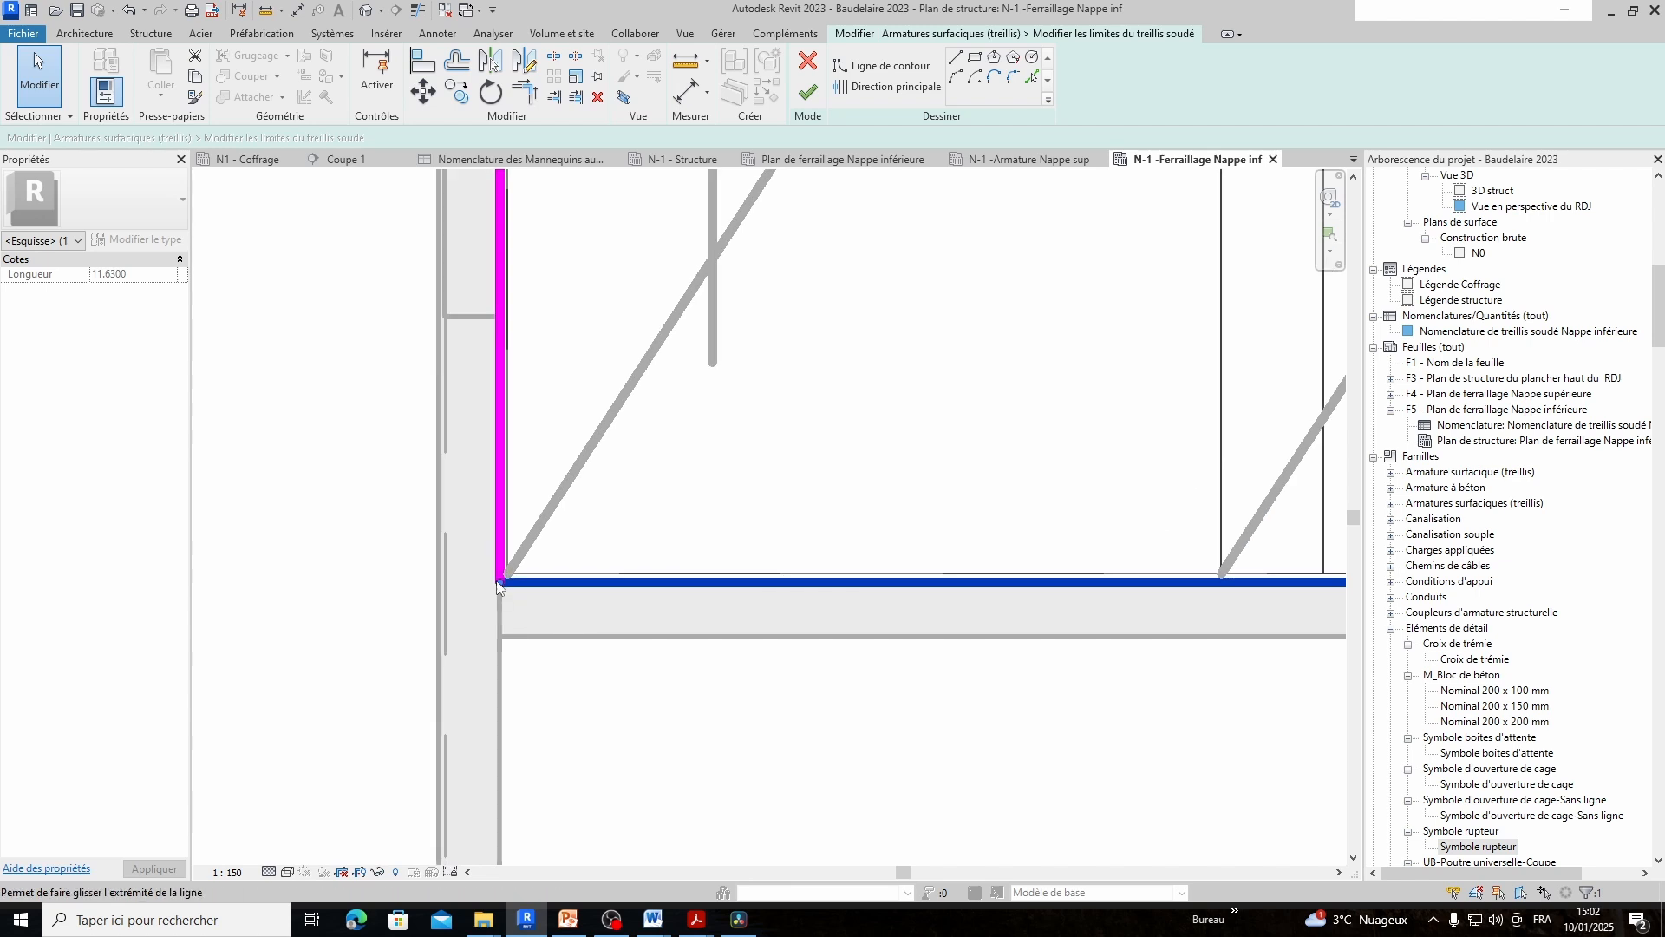
left_click(502, 597)
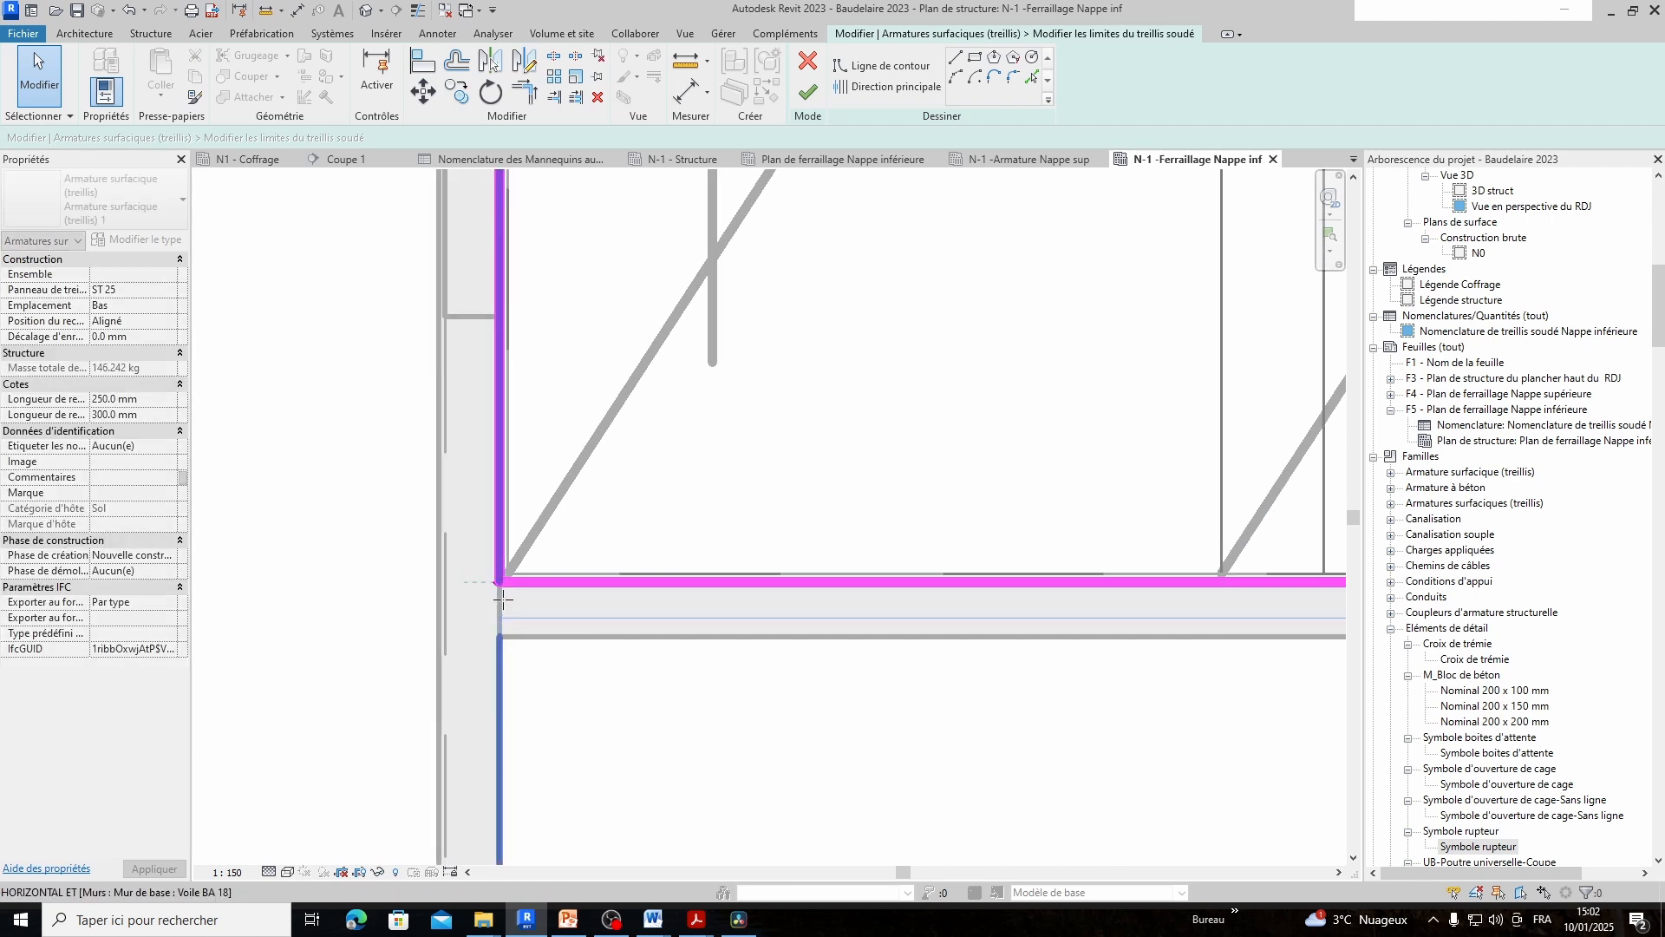
left_click_drag(503, 599, 502, 585)
scroll(597, 612, "up", 1)
scroll(611, 629, "down", 1)
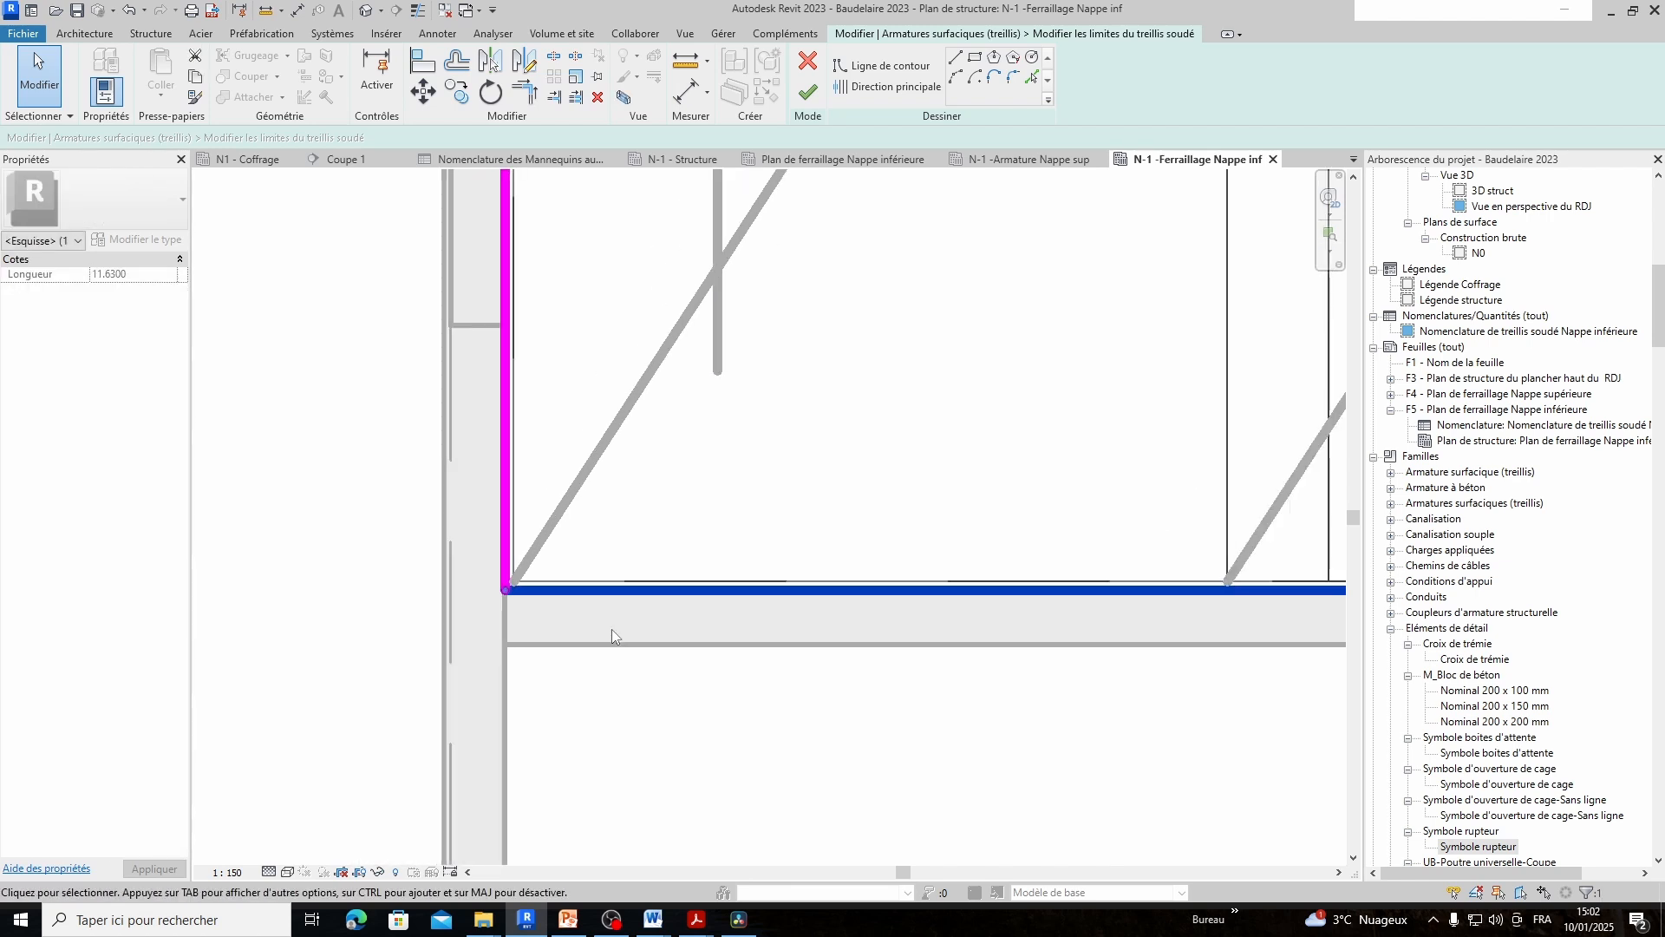
Set the lower boundary line's distance from the lower face of its supporting wall to 0.06
scroll(611, 628, "down", 4)
mouse_move(829, 695)
middle_mouse_down()
mouse_move(558, 732)
mouse_move(401, 828)
middle_mouse_up()
mouse_move(737, 726)
middle_mouse_down()
mouse_move(427, 670)
mouse_move(777, 677)
mouse_move(1115, 640)
mouse_move(368, 545)
middle_mouse_up()
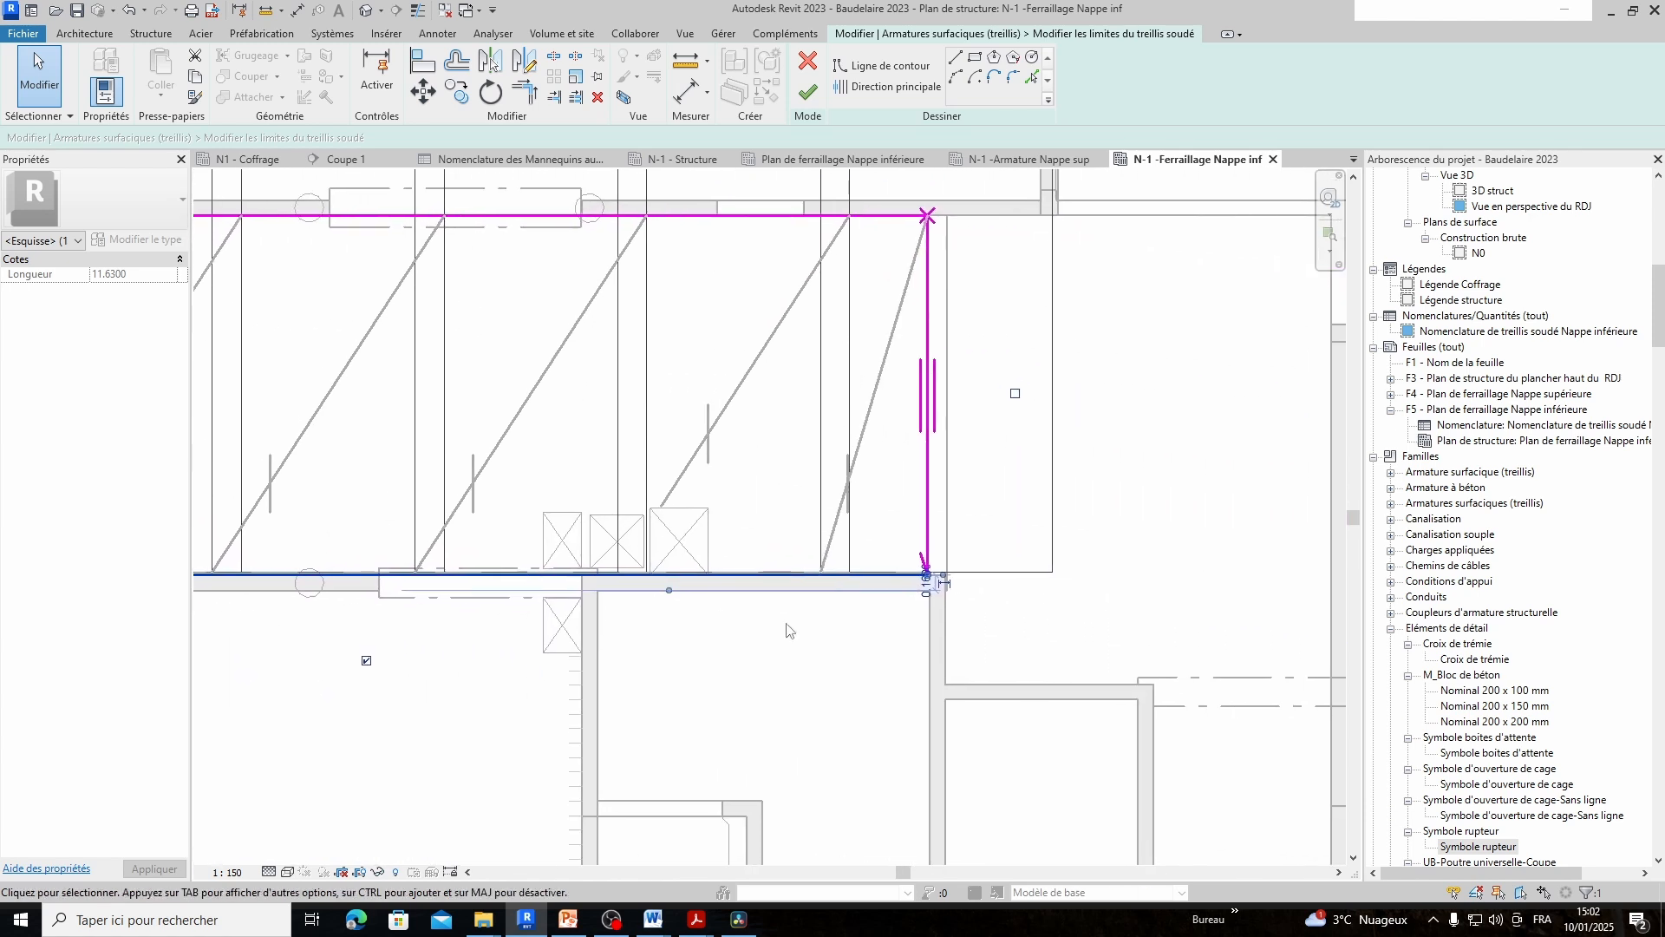
scroll(917, 584, "up", 5)
left_click(997, 577)
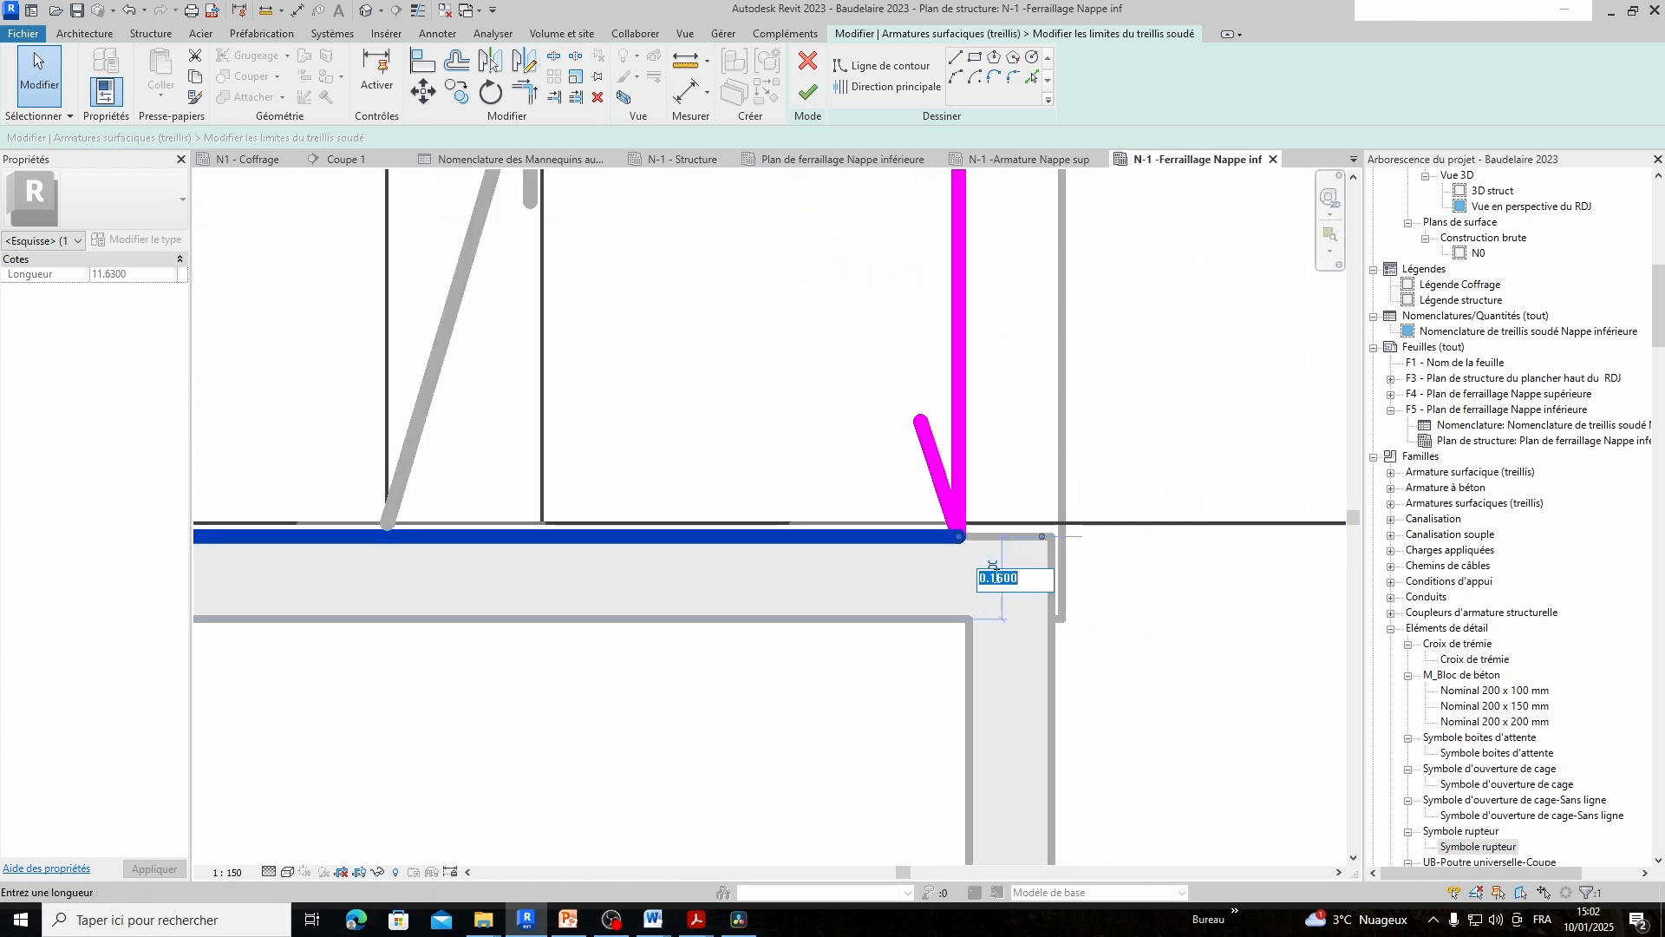
left_click_drag(1018, 578, 998, 580)
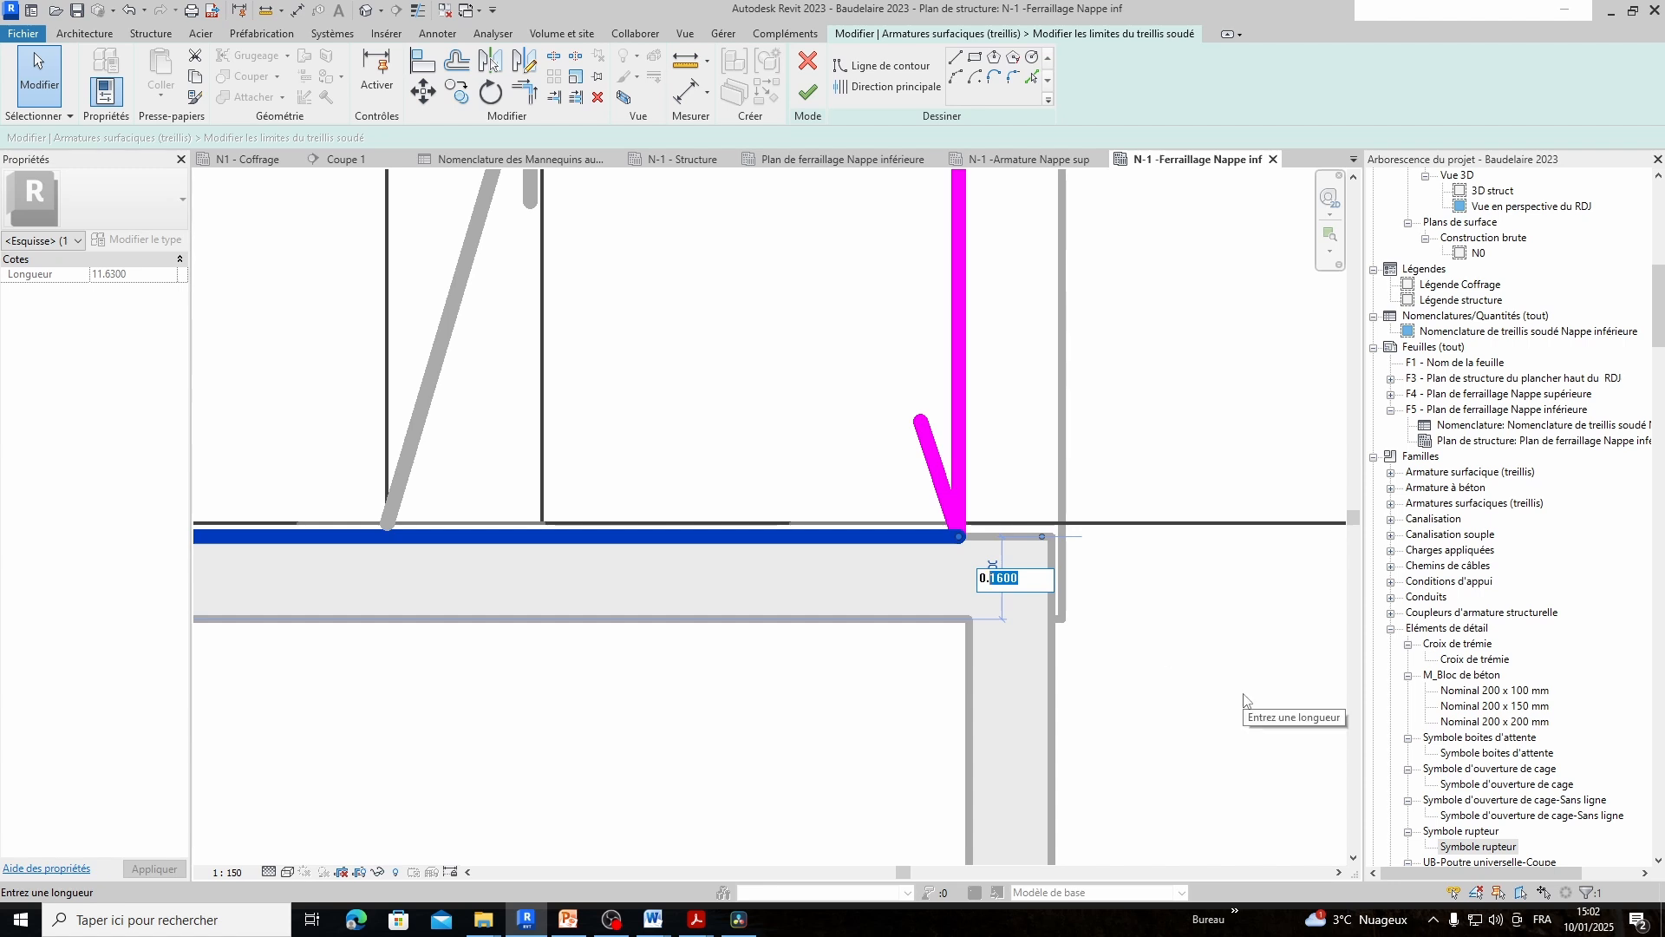
type("0.0")
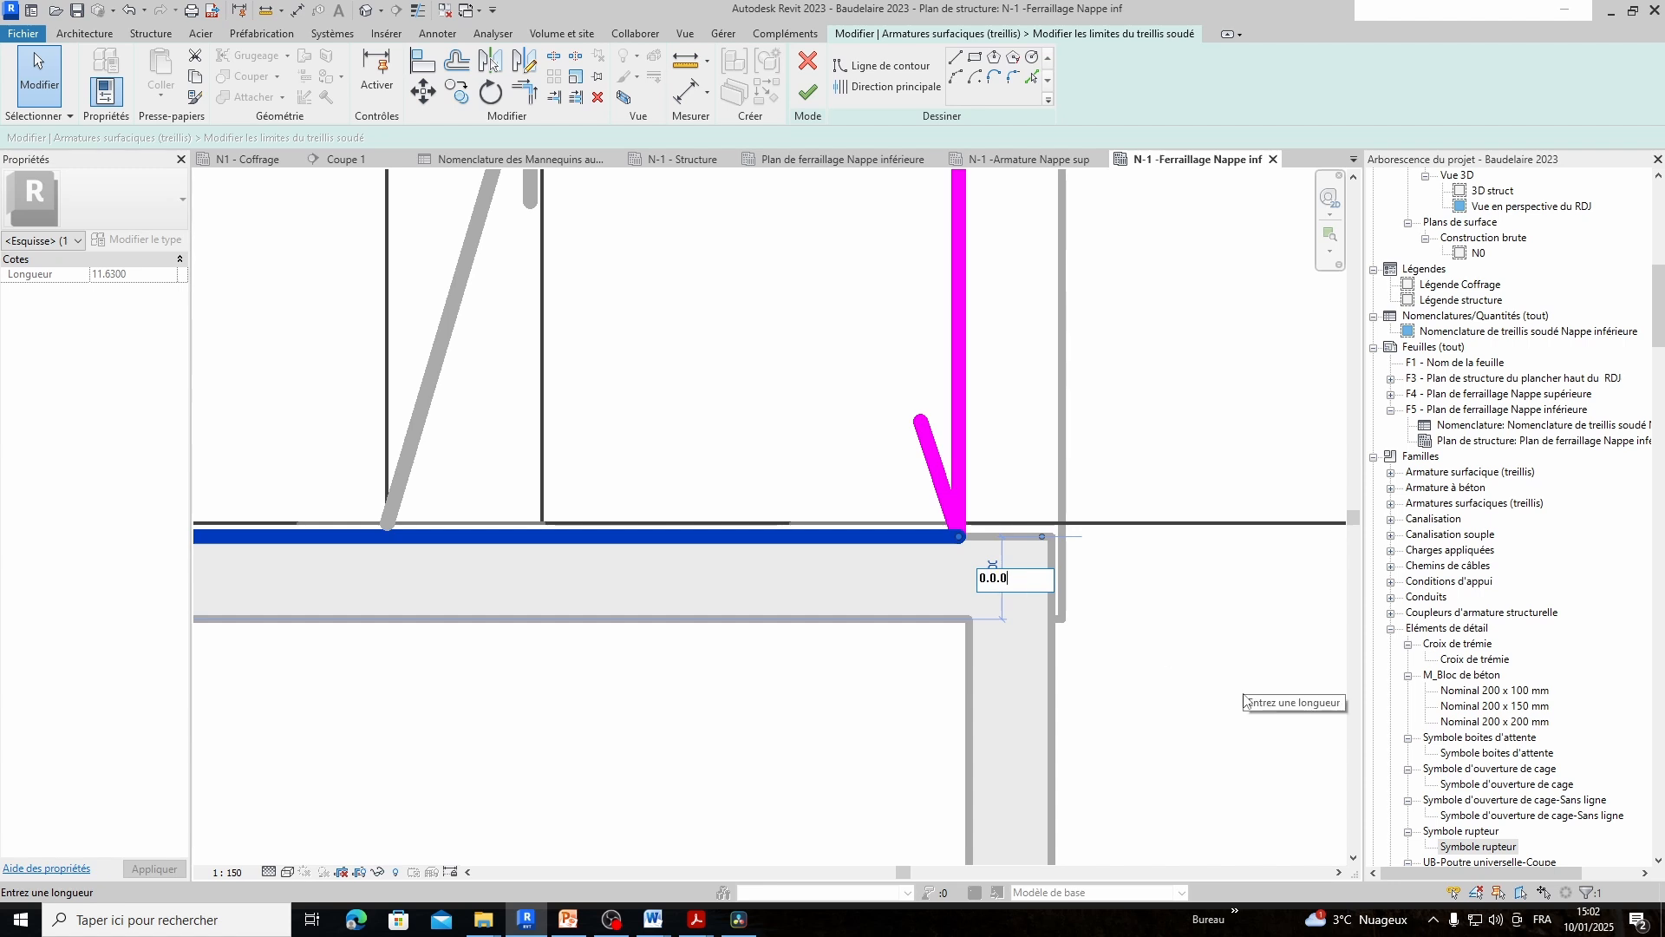
key("BackSpace")
key("BackSpace")
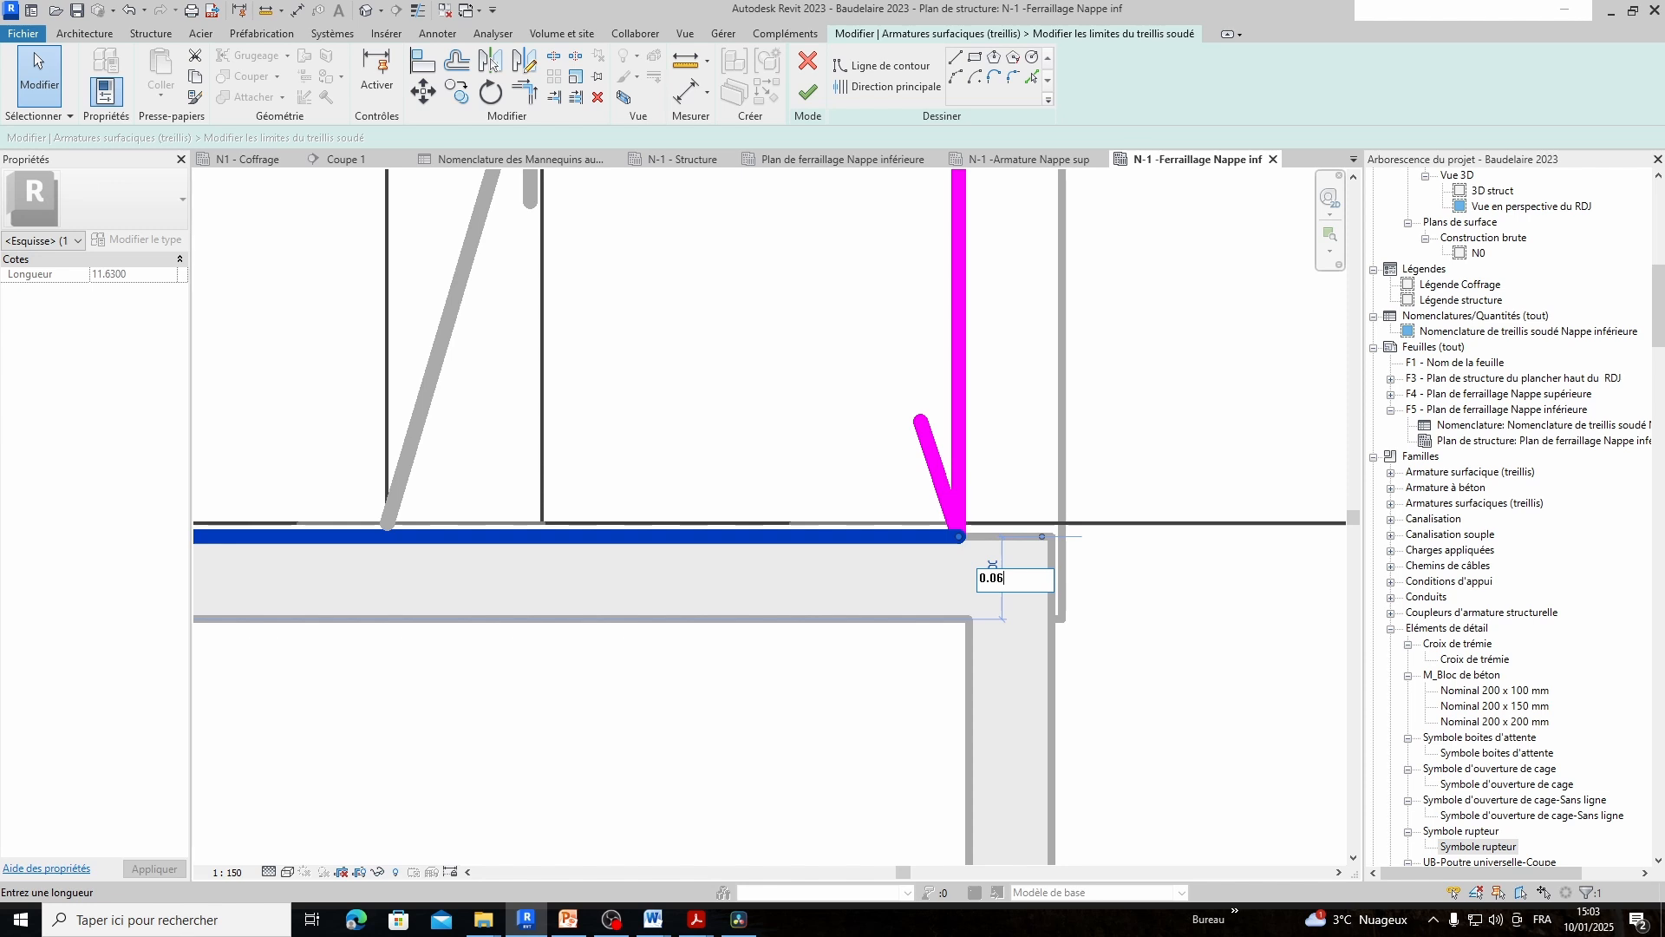
key("Return")
scroll(1247, 701, "down", 5)
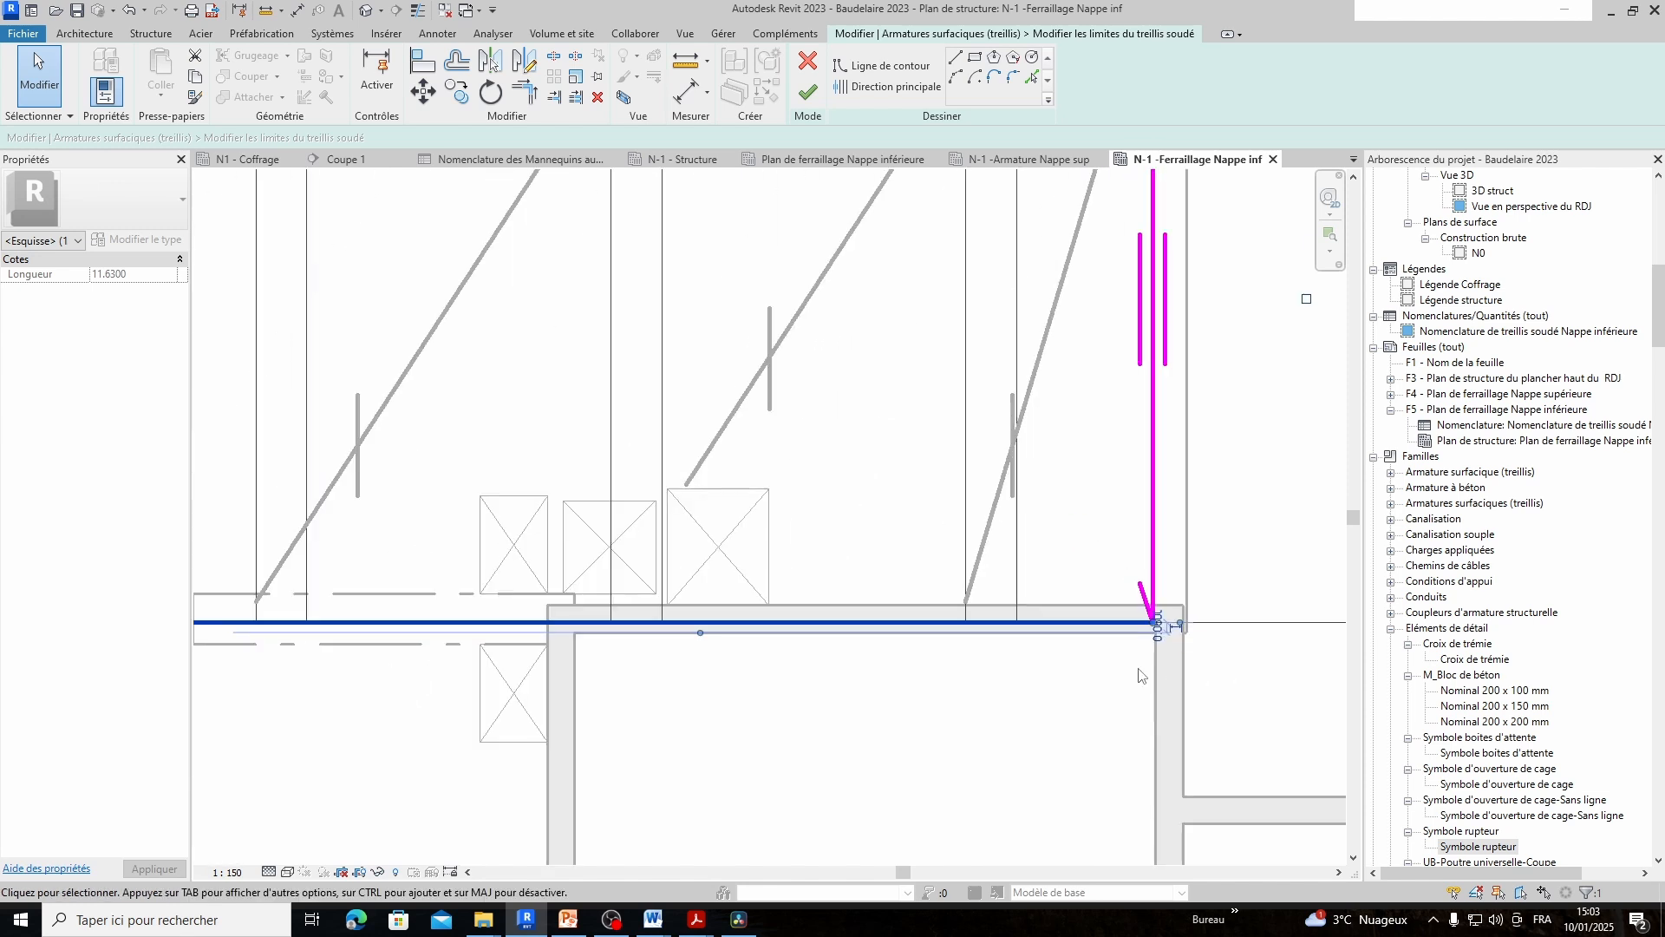
Split the lower boundary line at the vertical wall beside the beam and shorten the left segment away from the split
scroll(1034, 707, "up", 1)
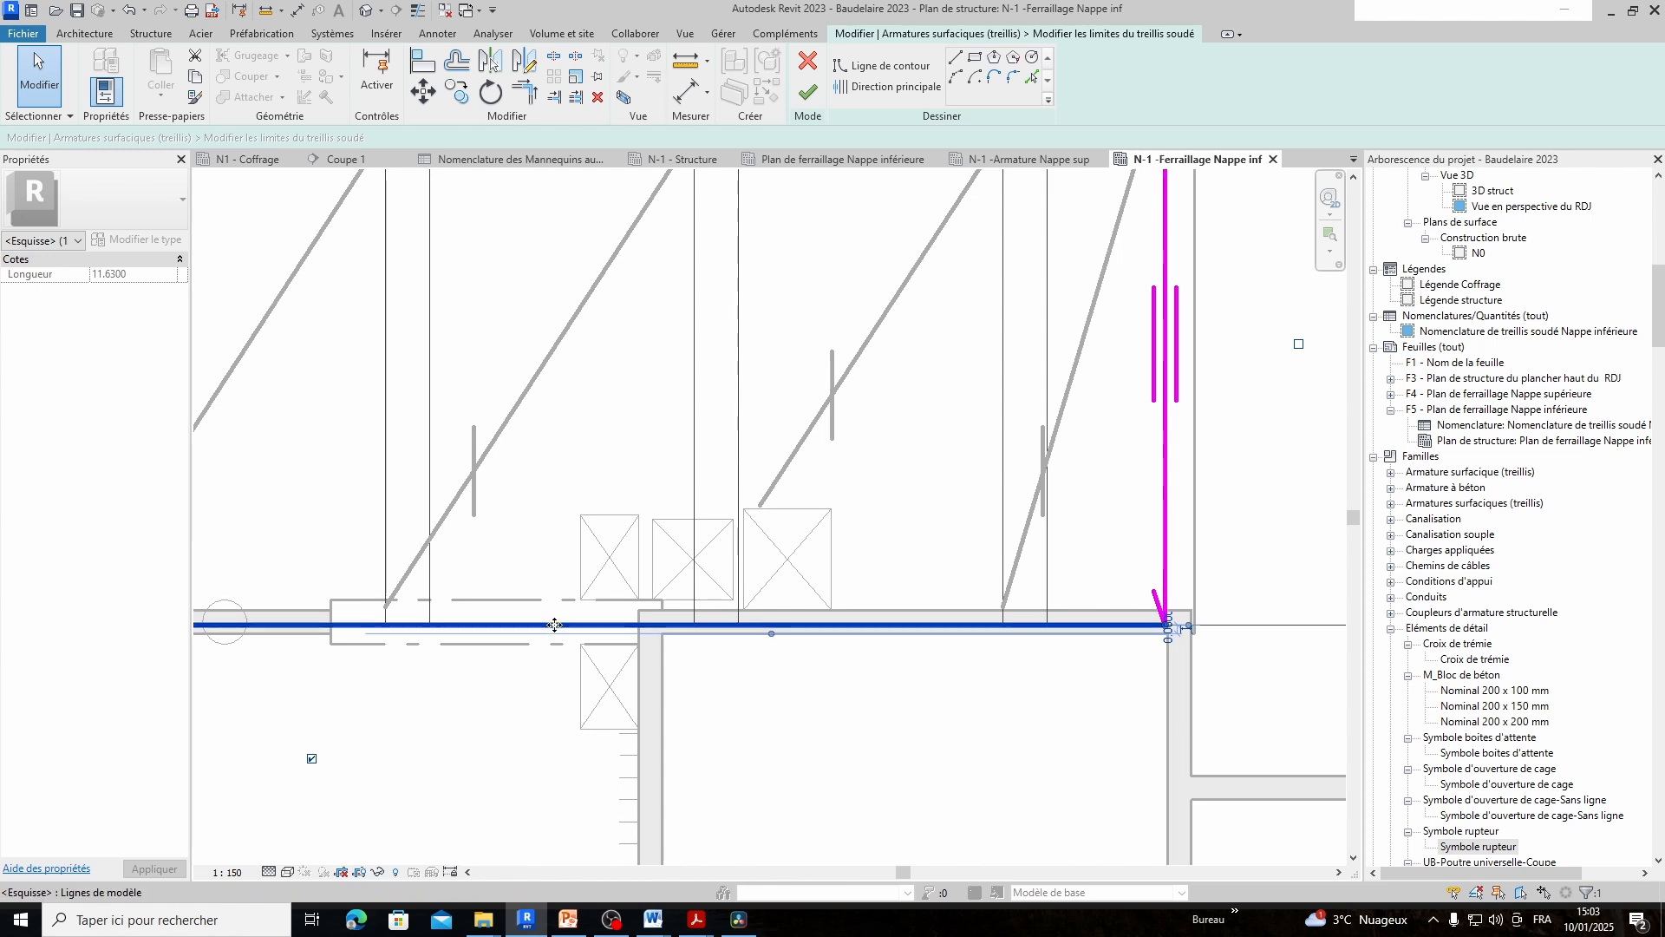
middle_click_drag(568, 681, 694, 677)
scroll(812, 654, "up", 1)
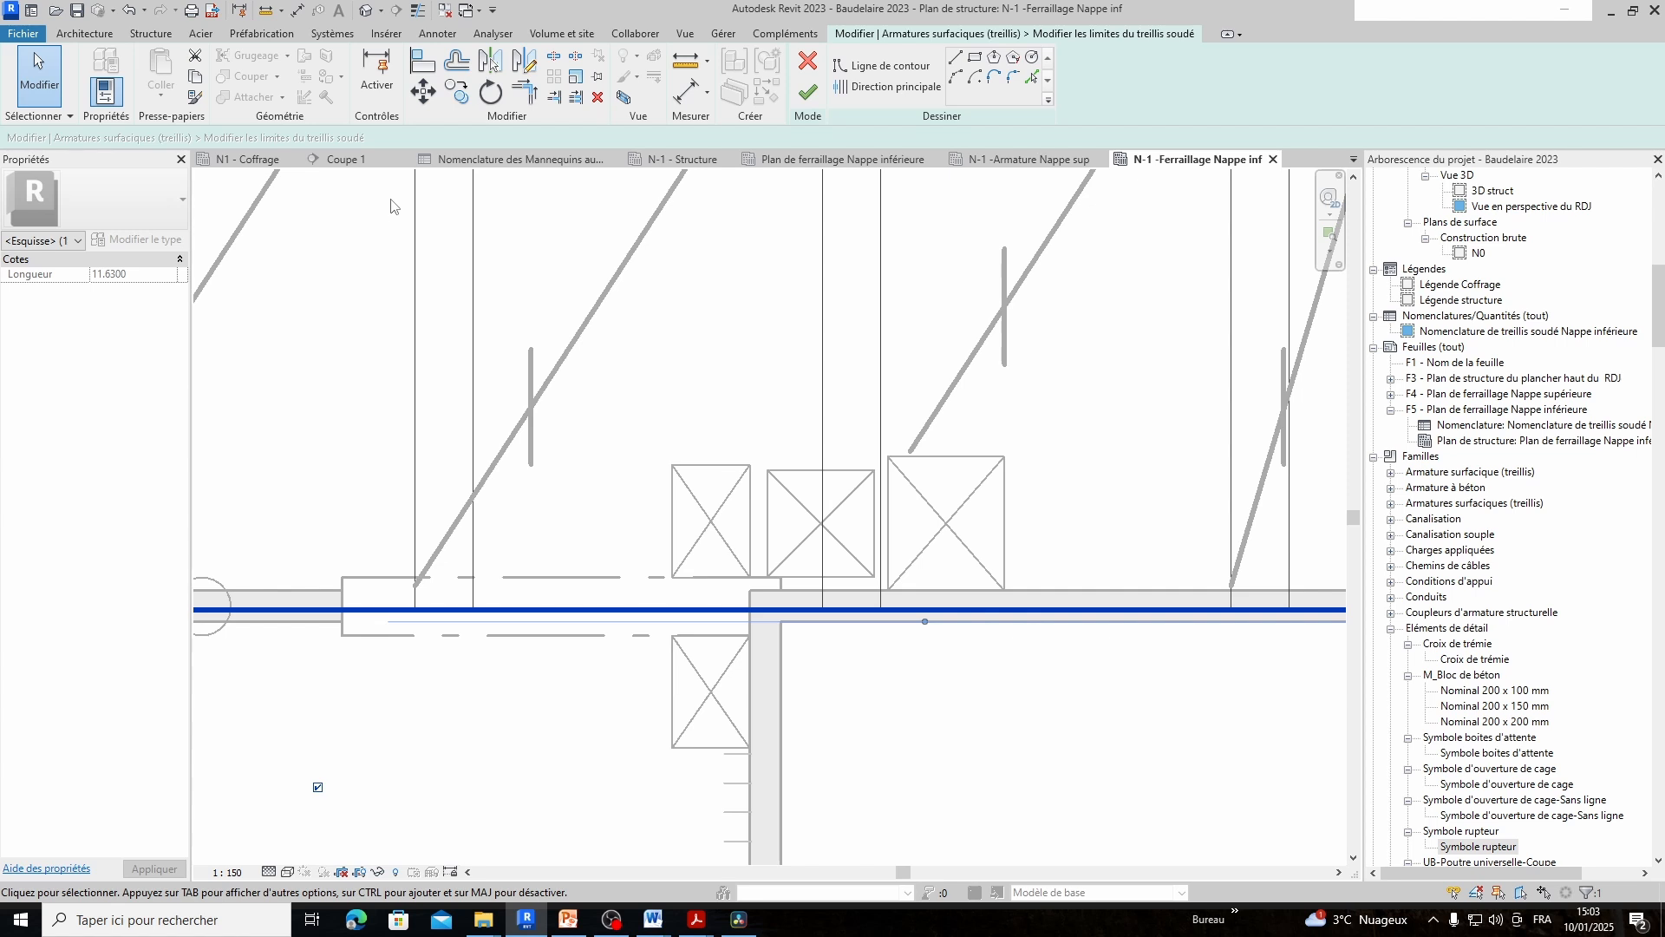
left_click(556, 59)
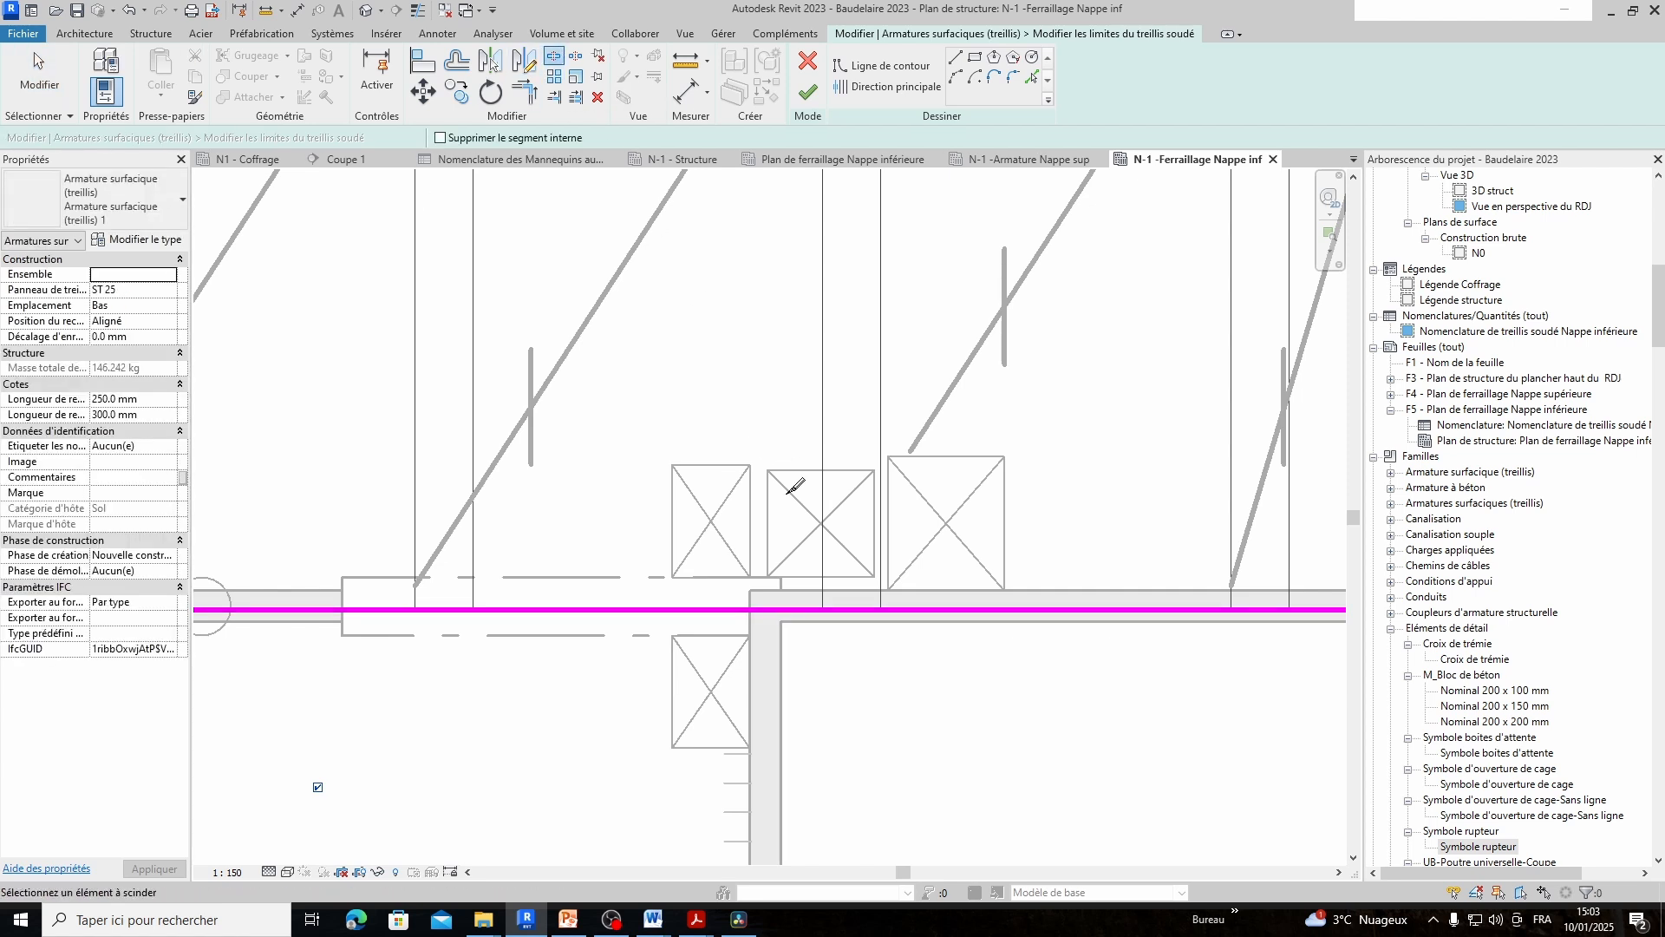
key("Escape")
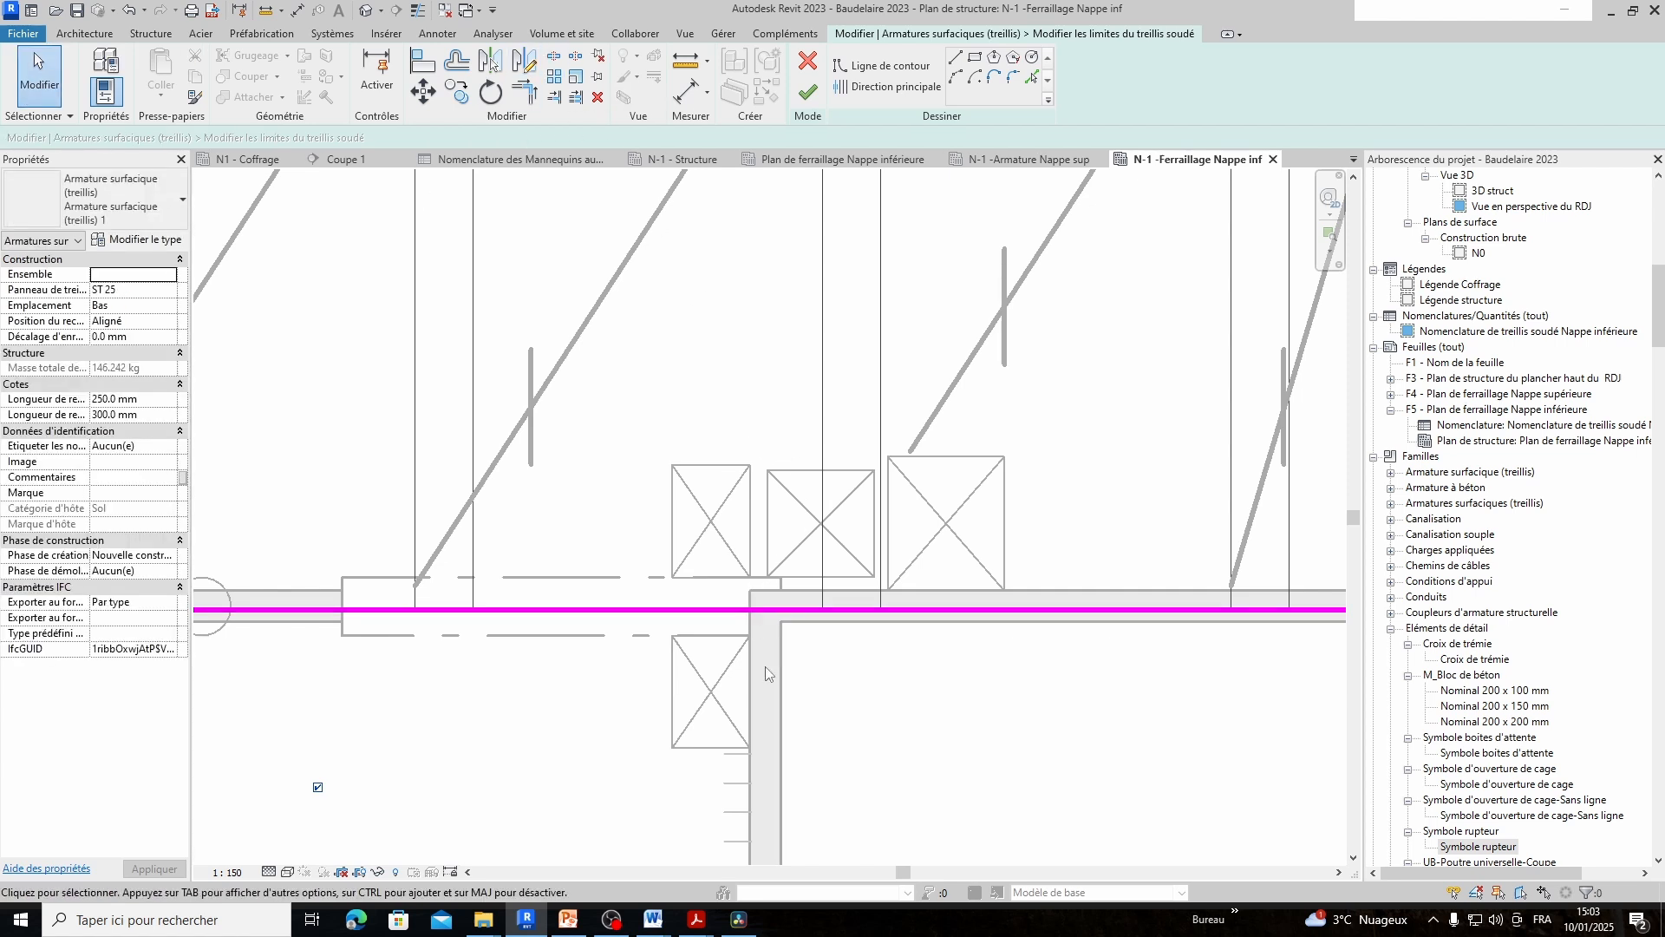
left_click(758, 609)
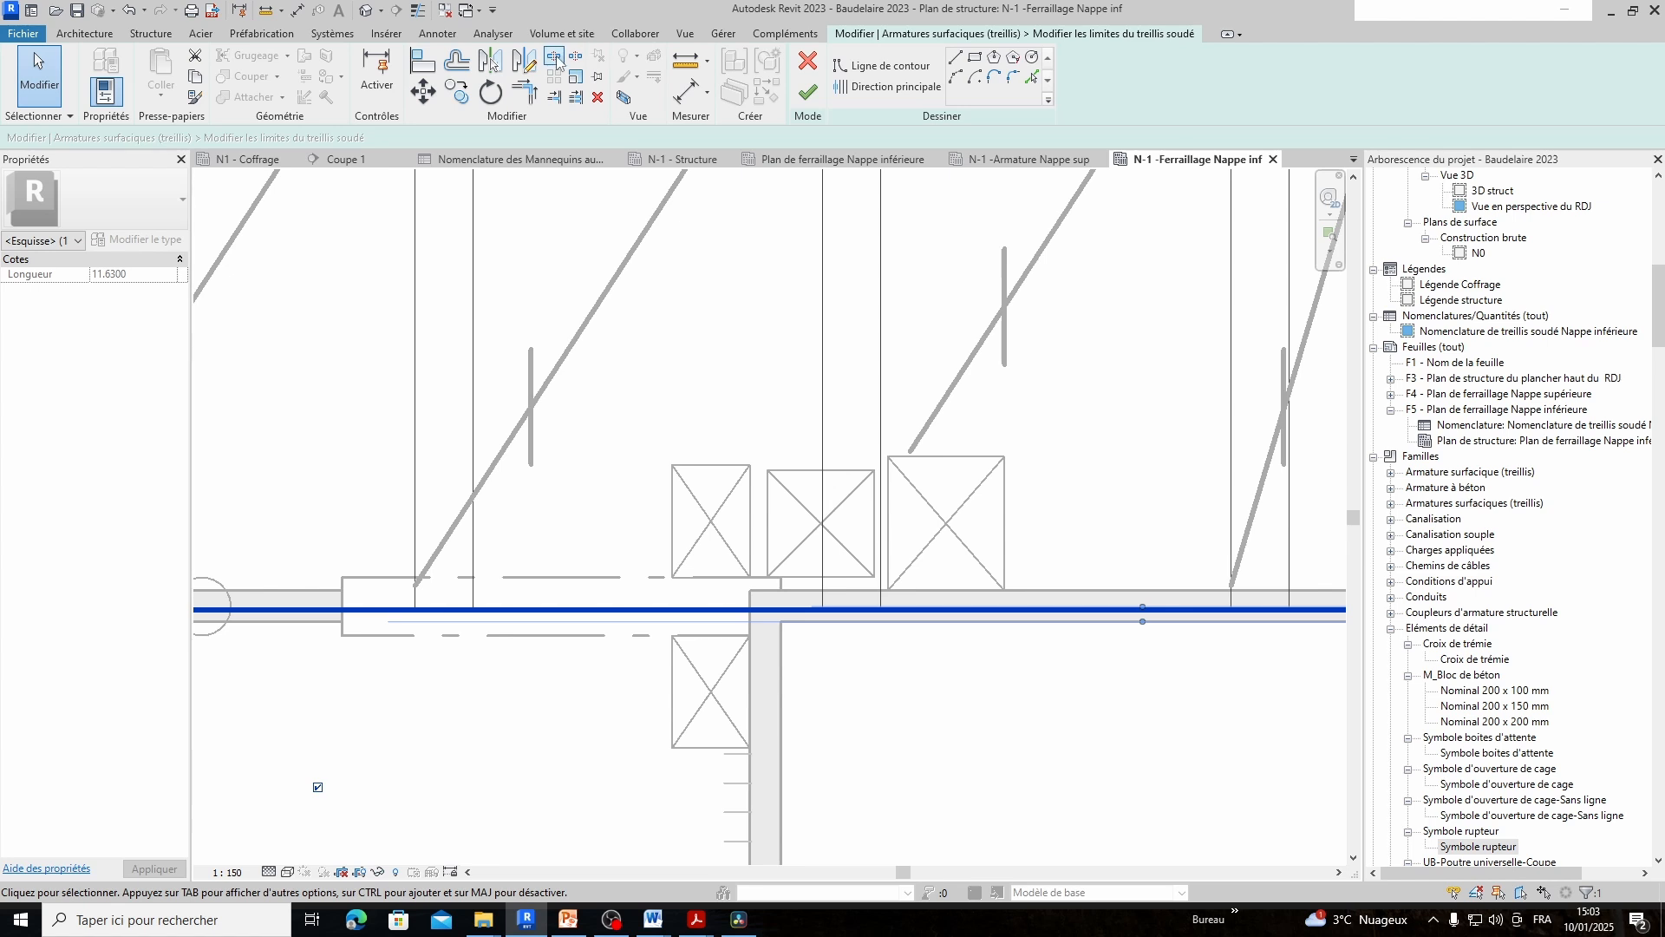
left_click(557, 58)
left_click(755, 609)
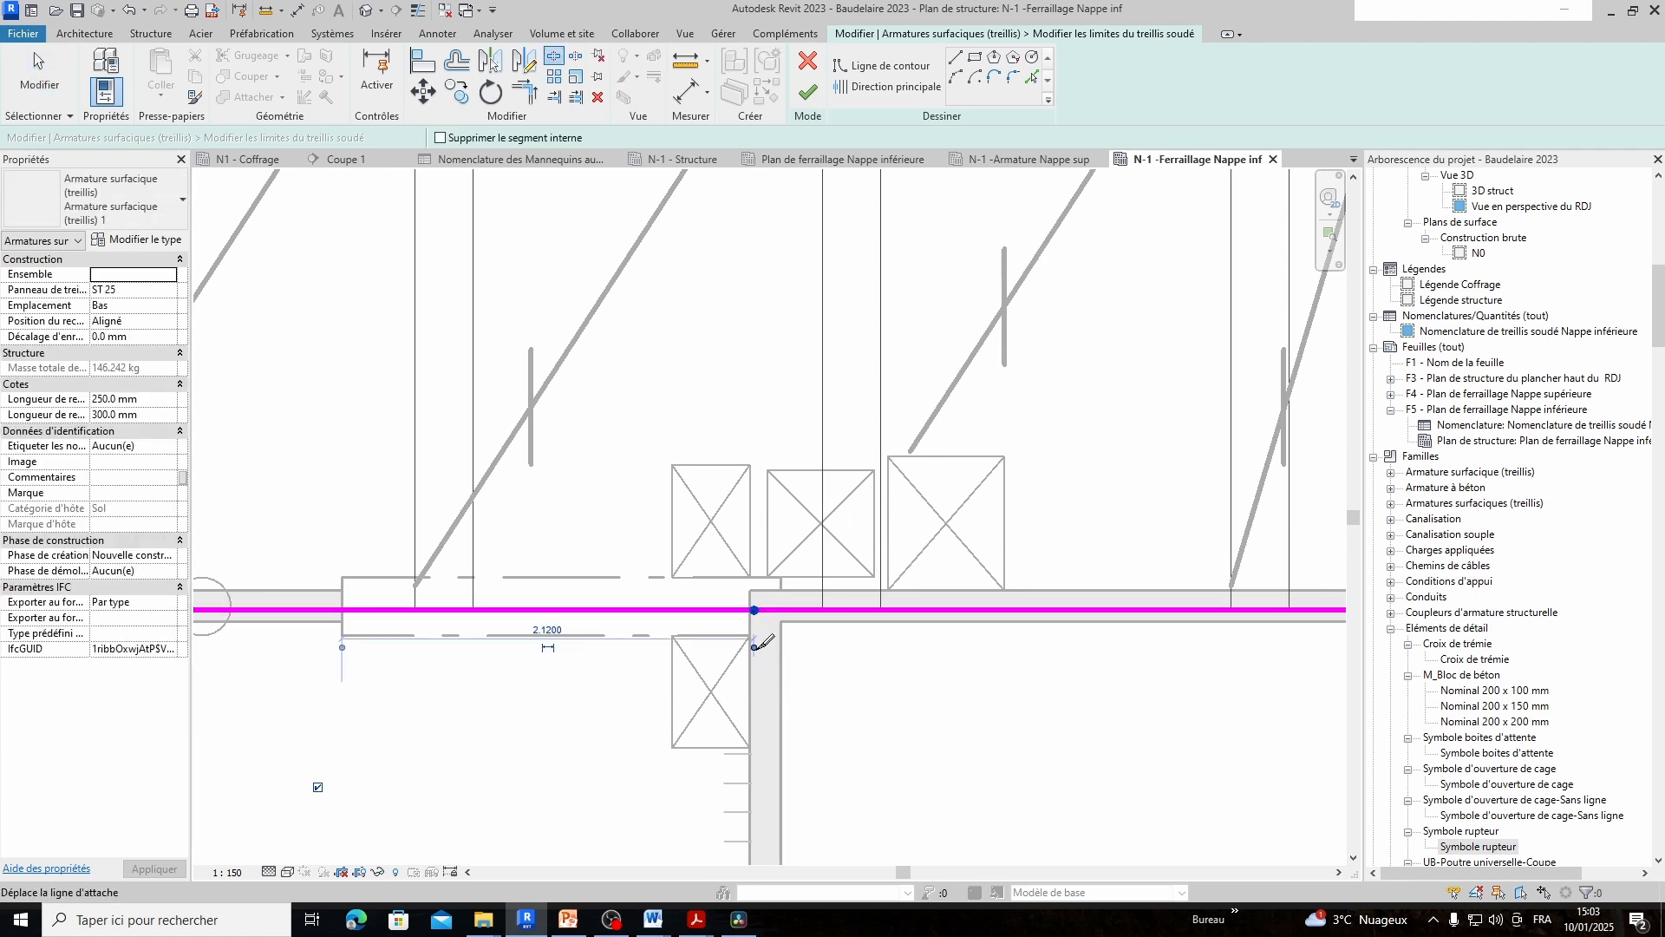
key("Escape")
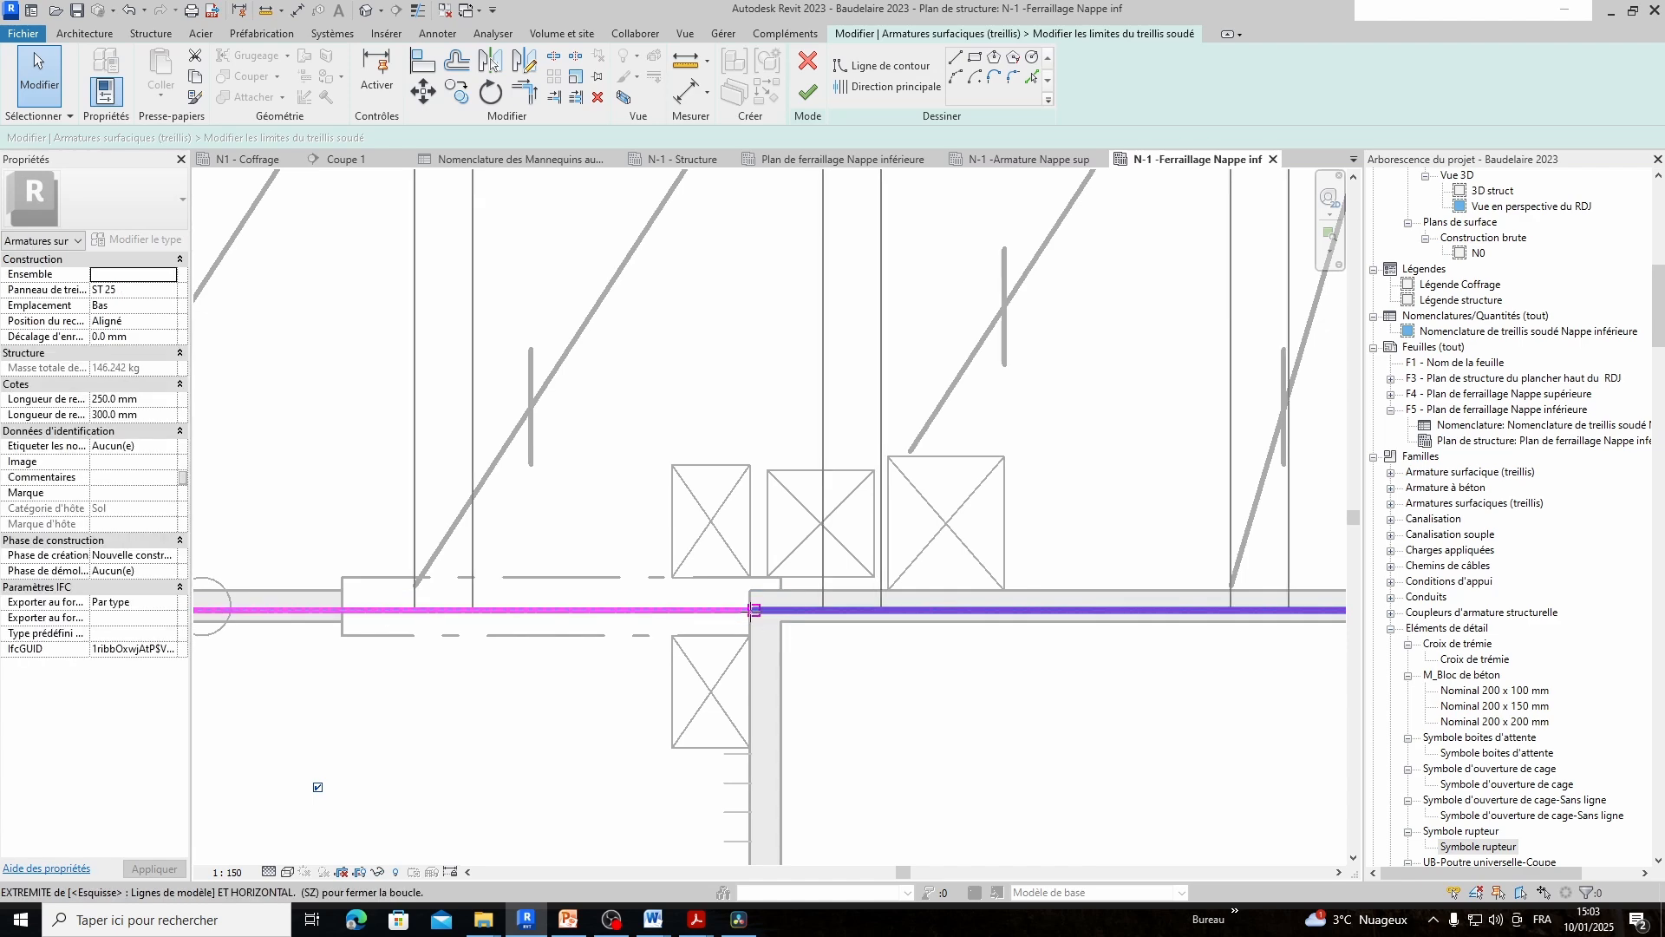
mouse_move(751, 611)
left_mouse_down()
mouse_move(737, 610)
mouse_move(754, 611)
left_mouse_up()
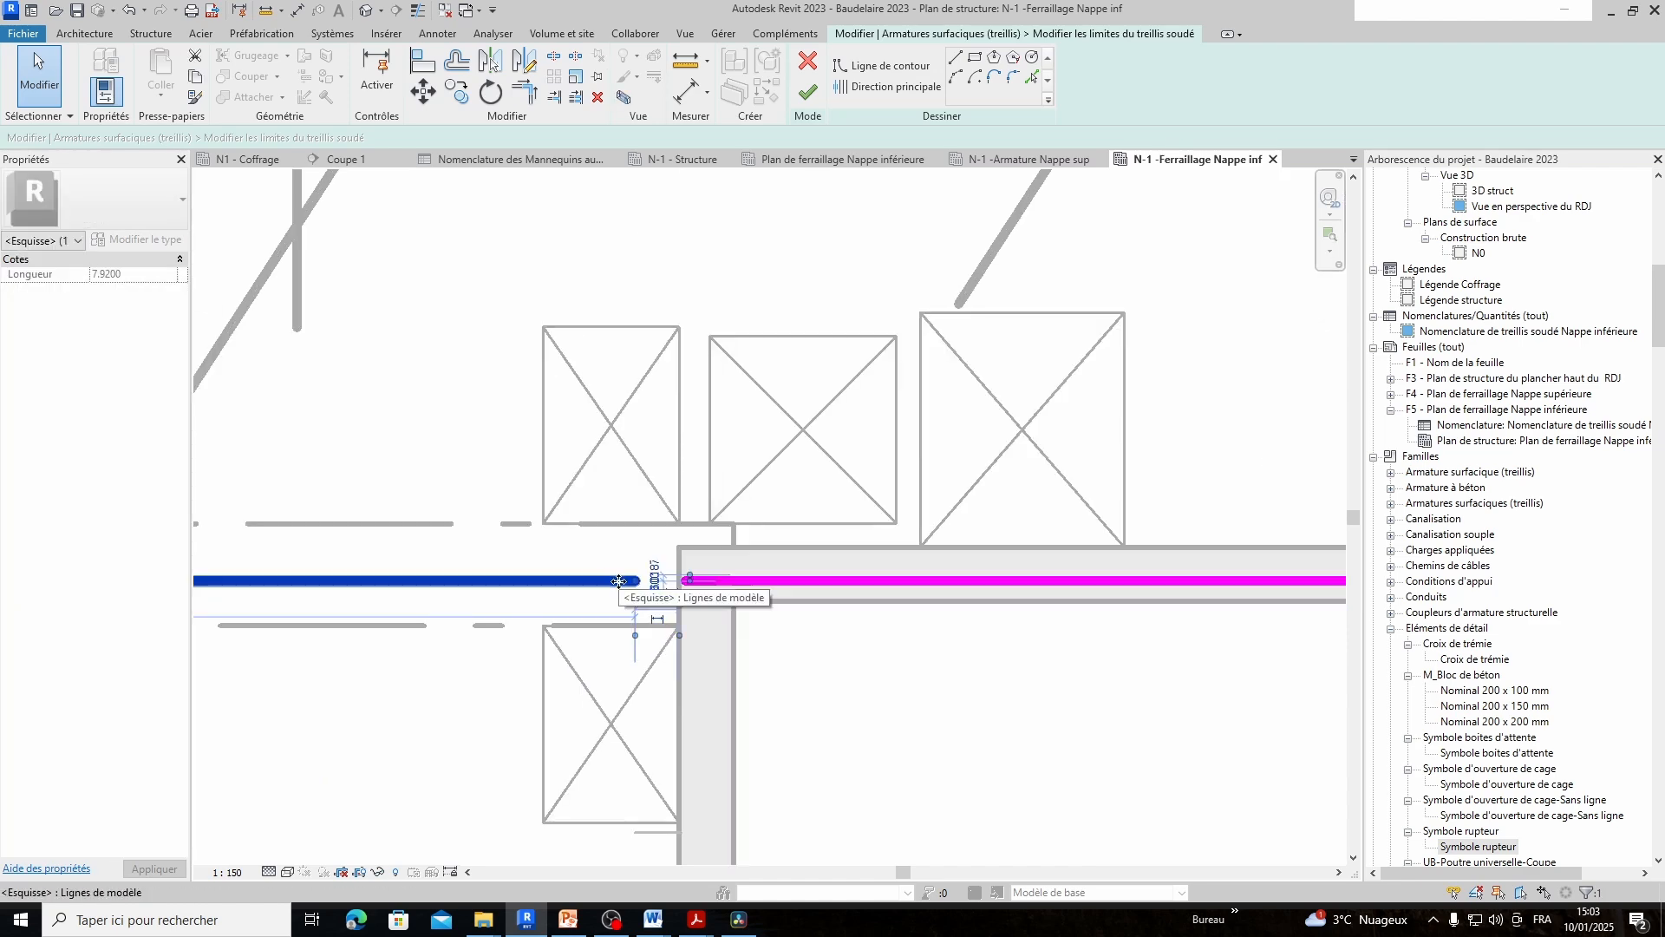
scroll(634, 620, "up", 5)
Align the right segment of the lower boundary with the upper face of the Voile BA 16 wall
left_click(847, 543)
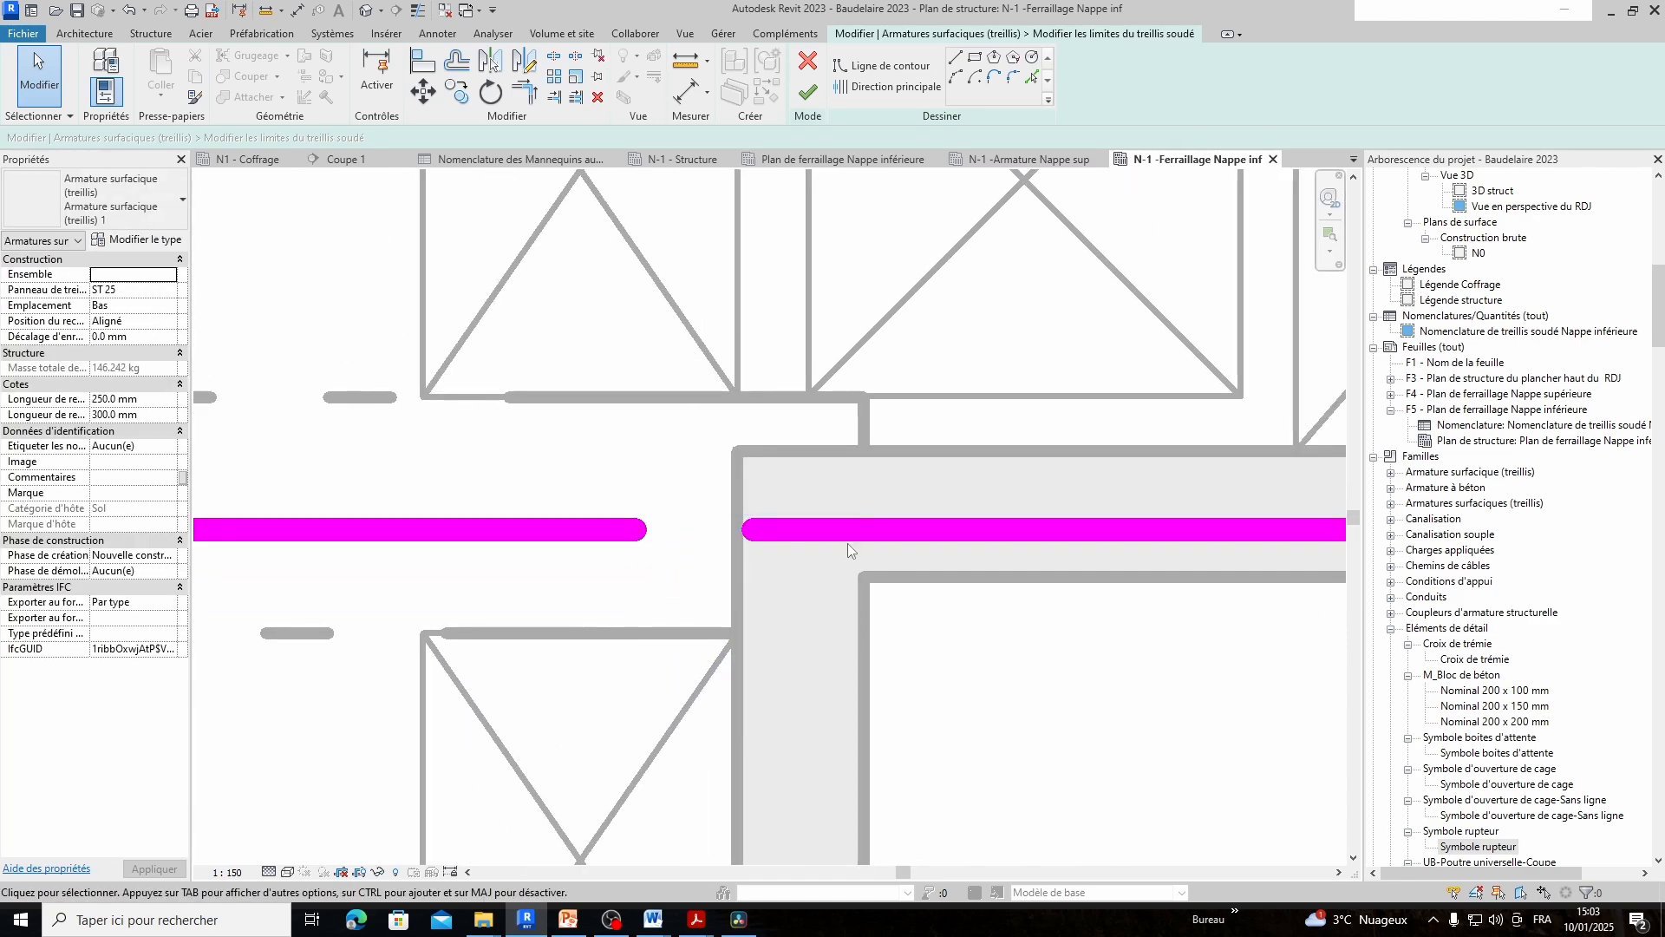
left_click(847, 535)
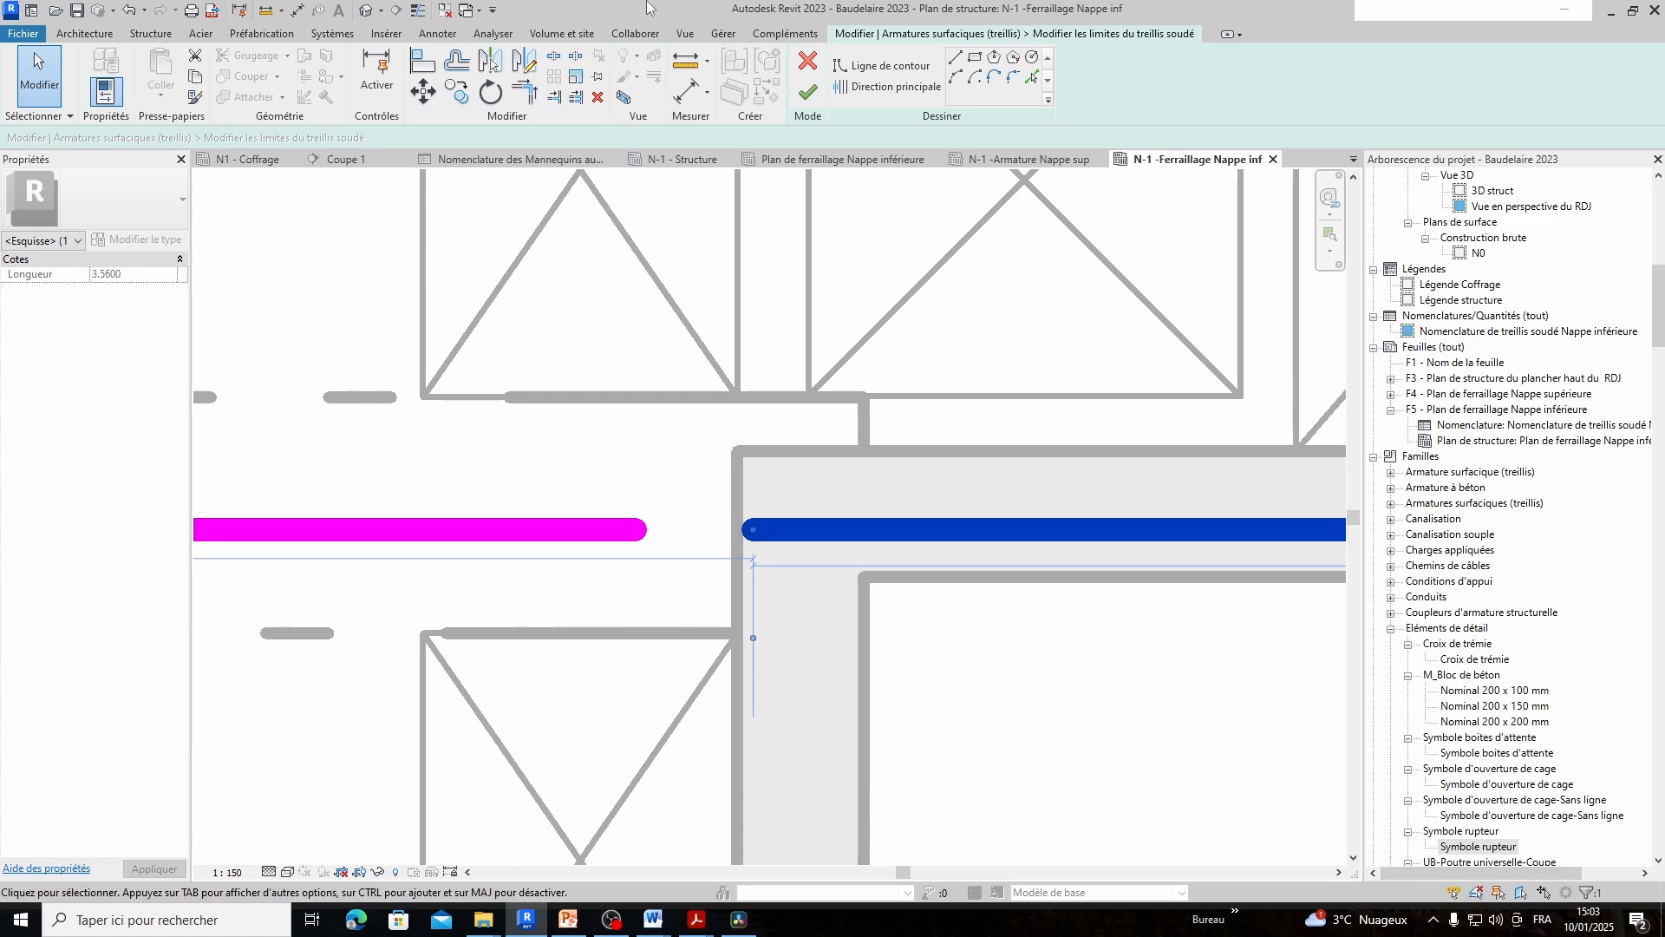
left_click(424, 63)
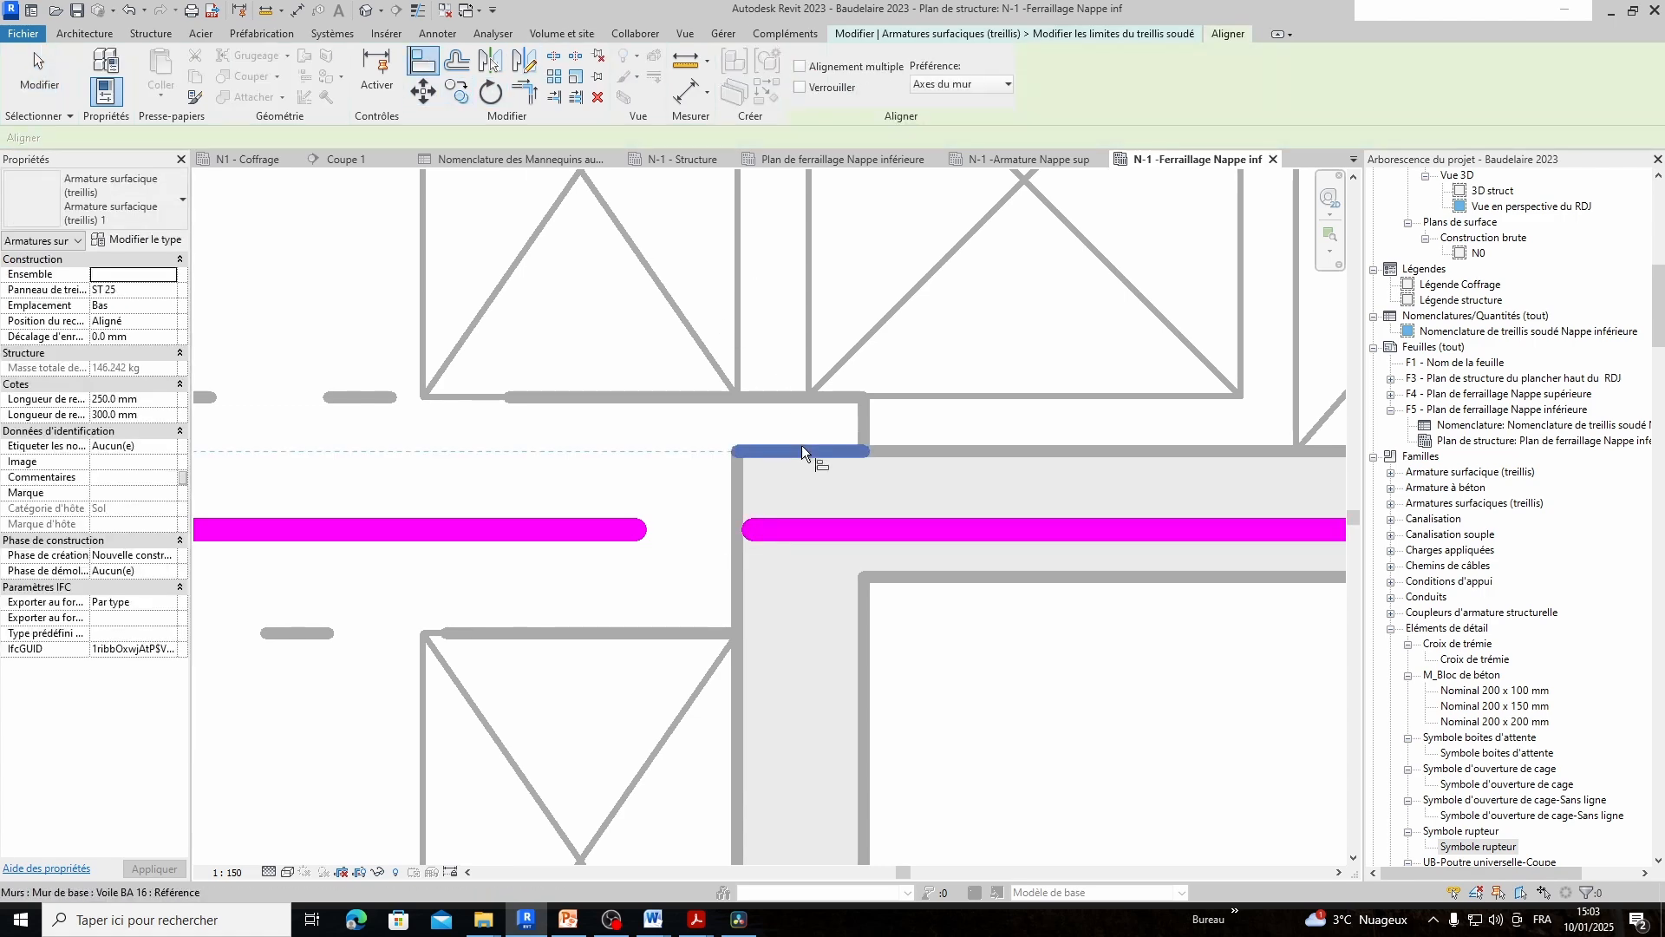
left_click(802, 450)
left_click(784, 531)
scroll(885, 599, "down", 2)
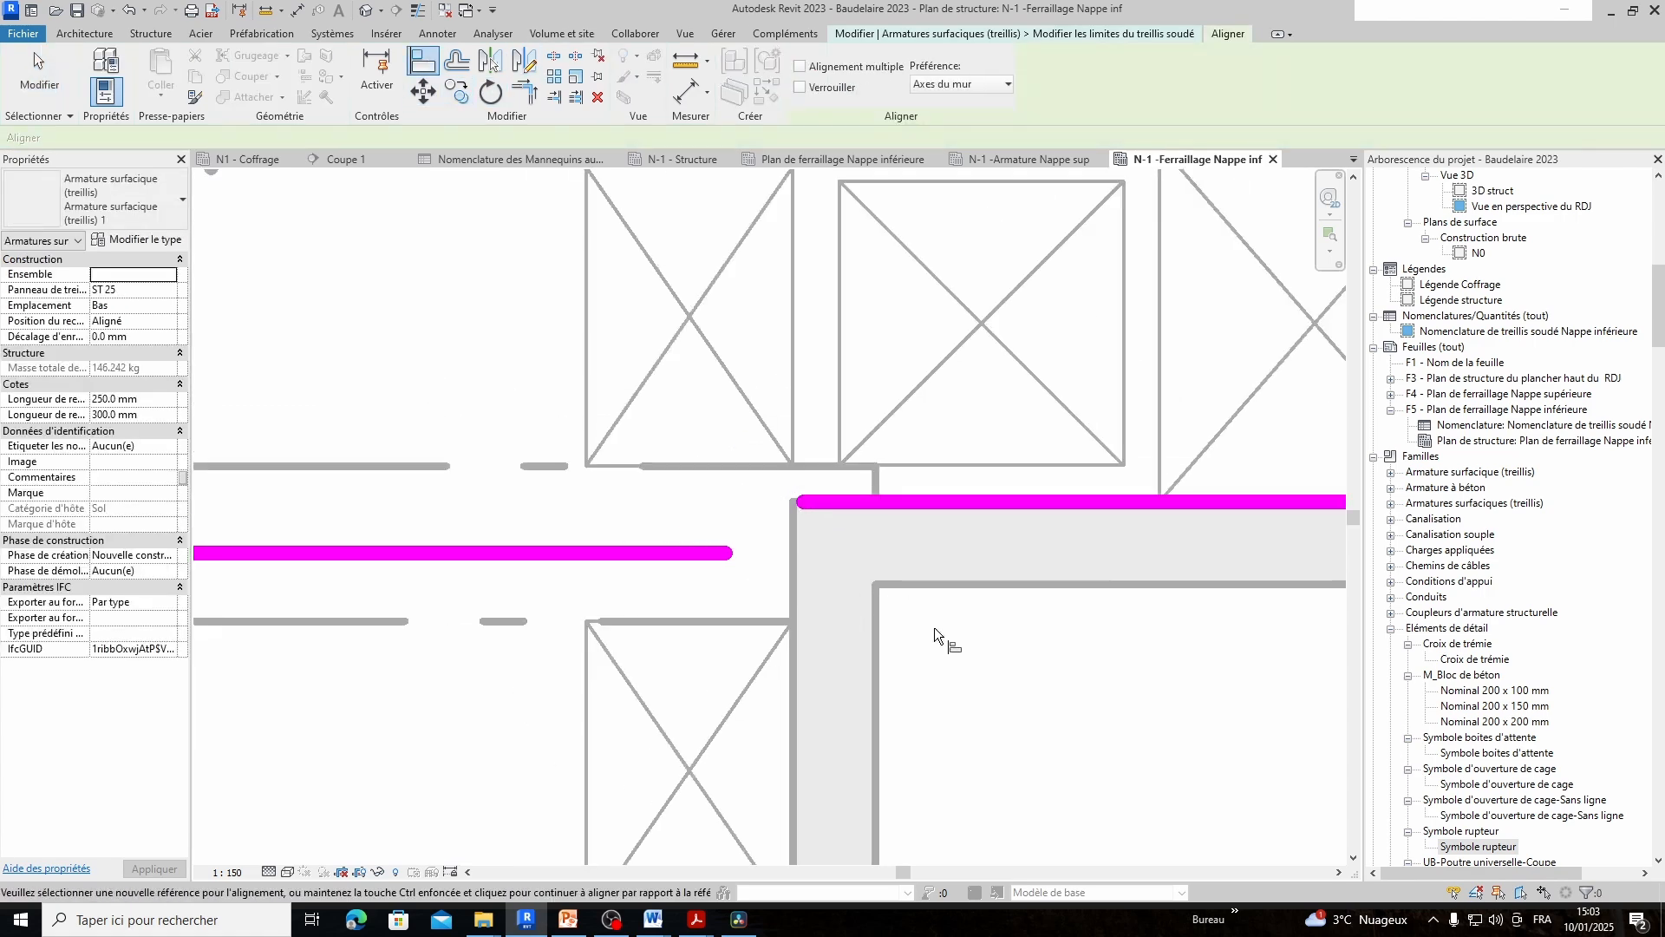
scroll(954, 647, "down", 4)
scroll(779, 640, "up", 2)
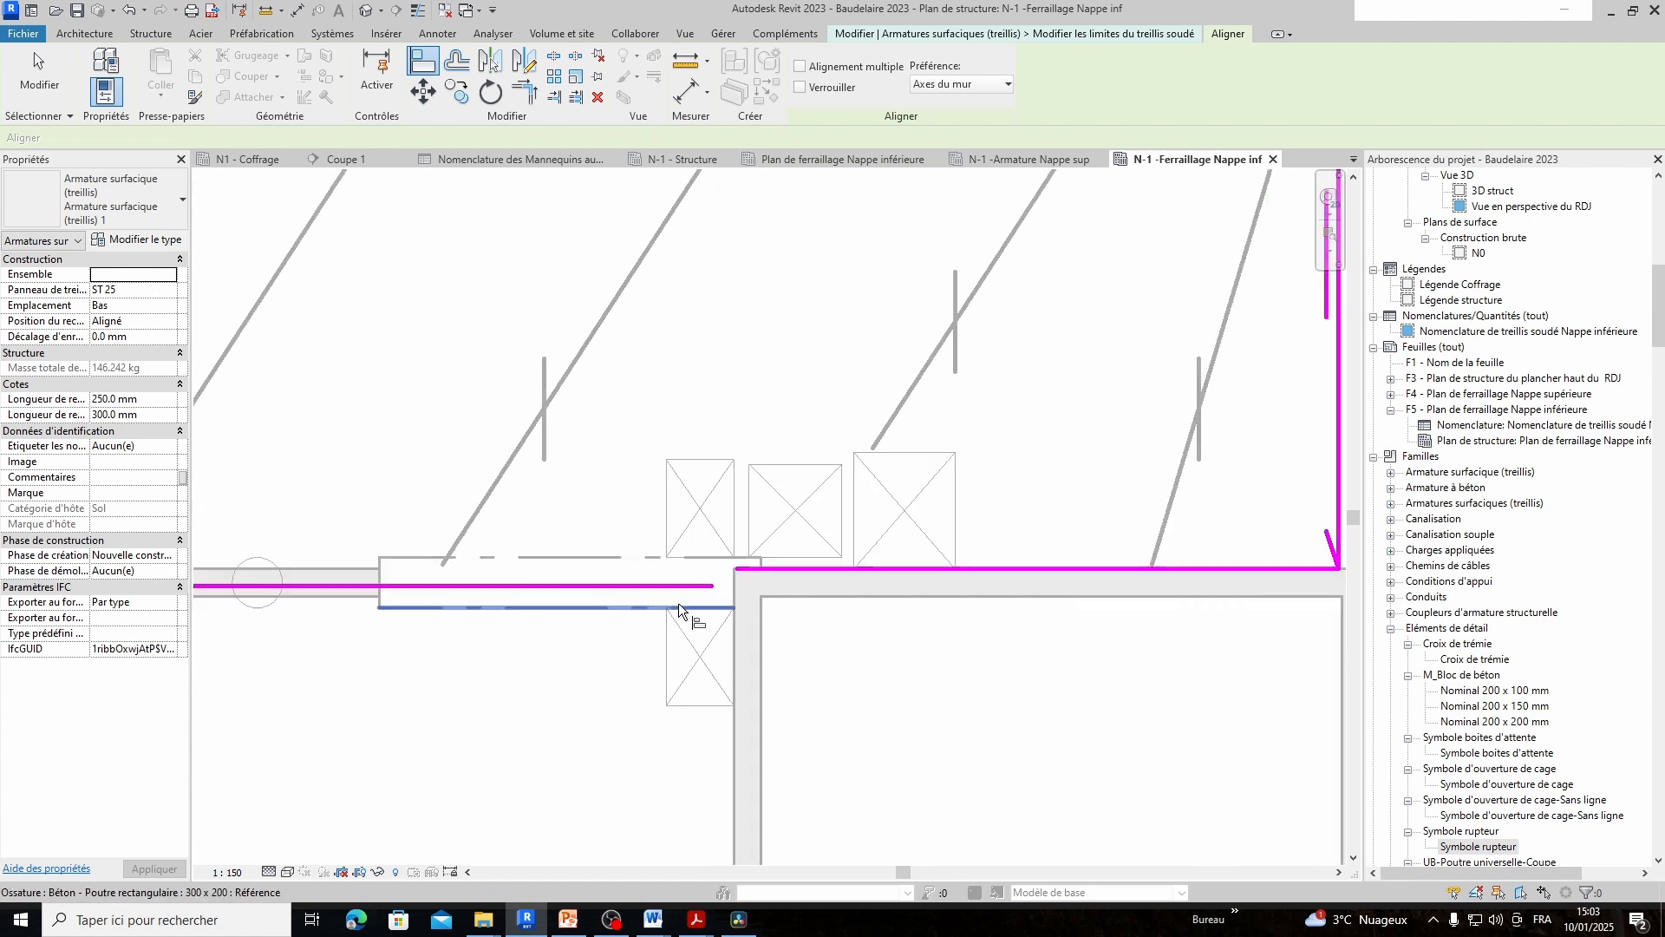
Try to align the left segment of the lower boundary with the 300 x 200 rectangular concrete beam
left_click(679, 607)
left_click(715, 586)
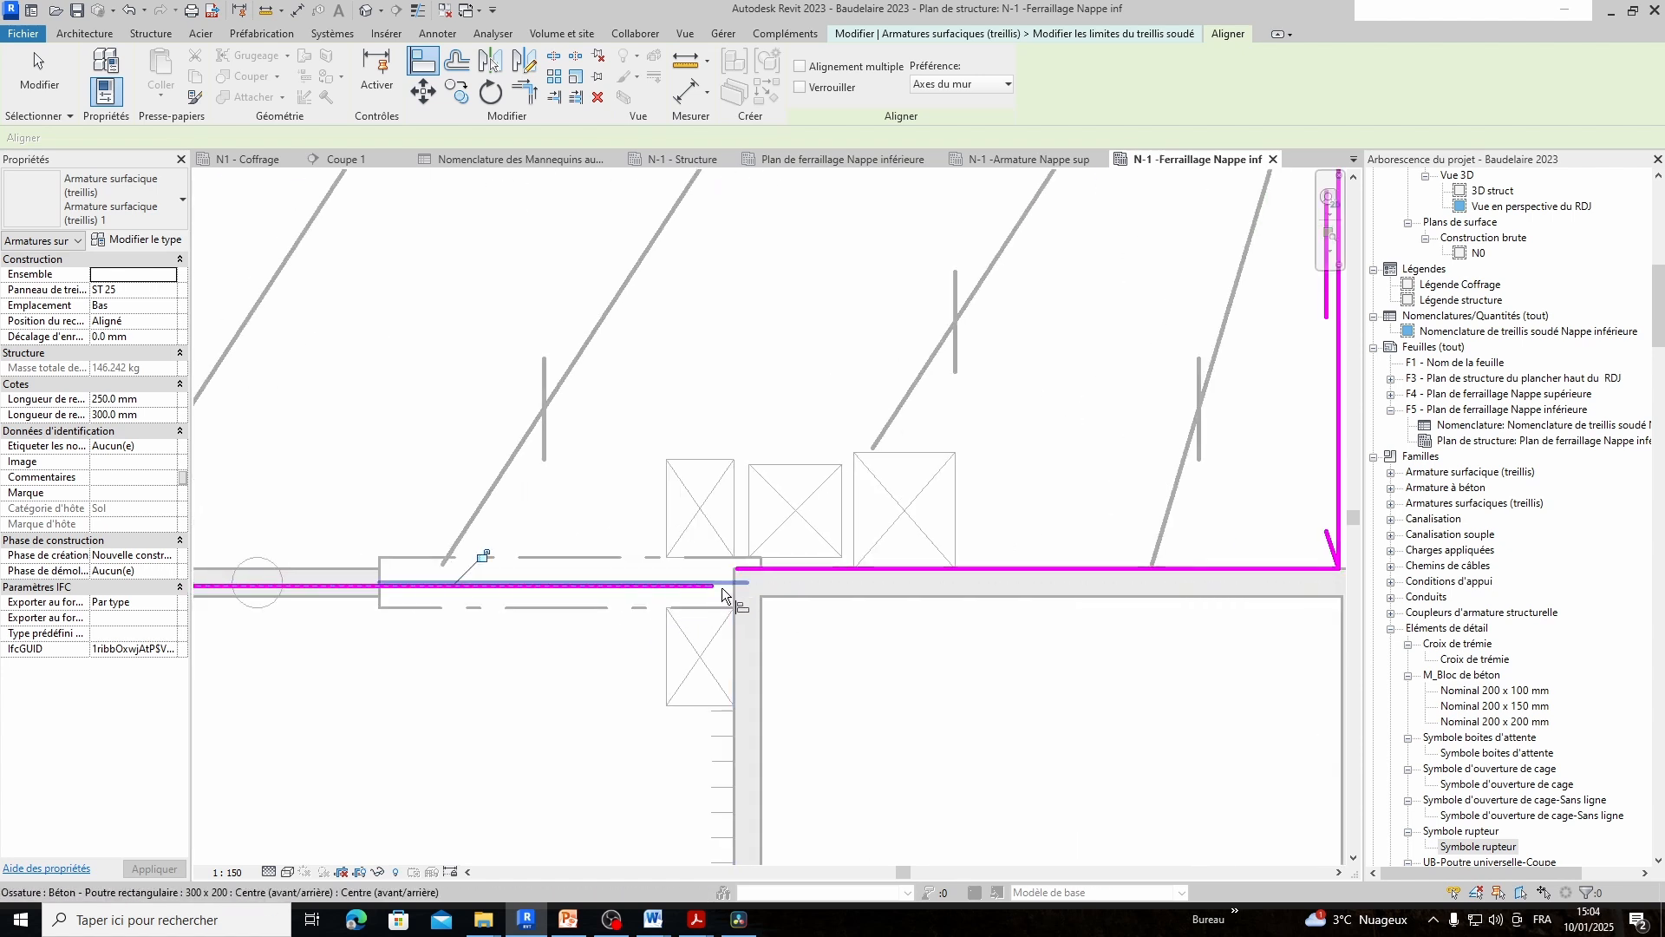
left_click(723, 593)
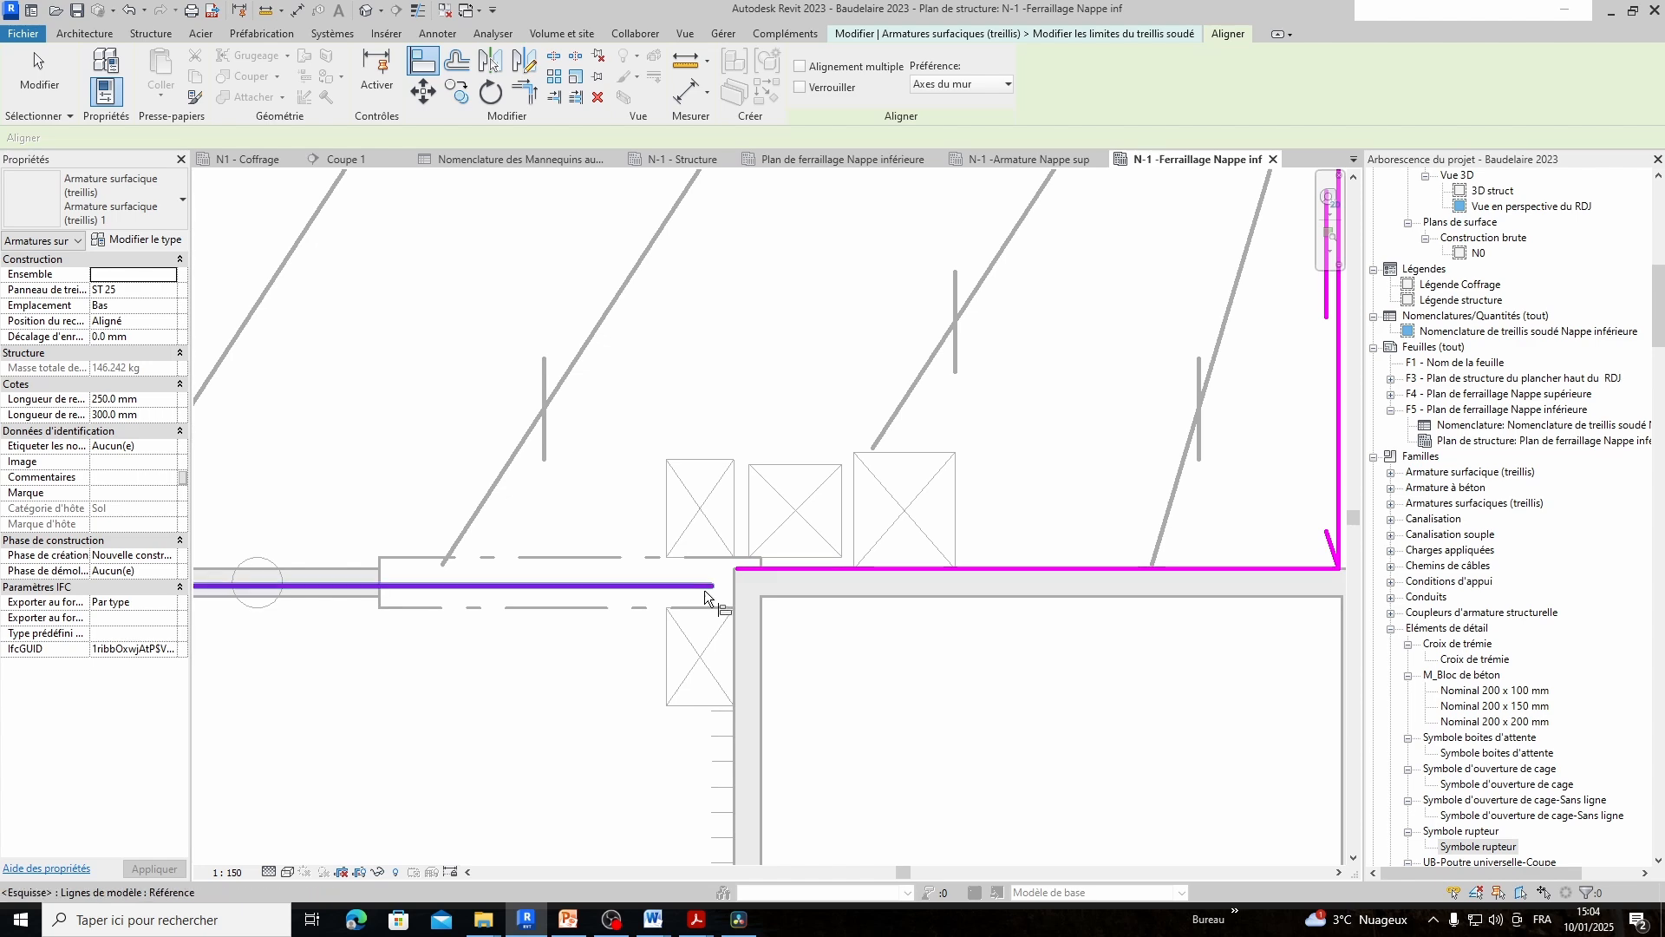
key("Escape")
Close the stepped contour by extending the left segment to the vertical wall and adding a short vertical connecting line, and finish the boundary edit
left_click(707, 588)
left_click_drag(714, 587, 735, 588)
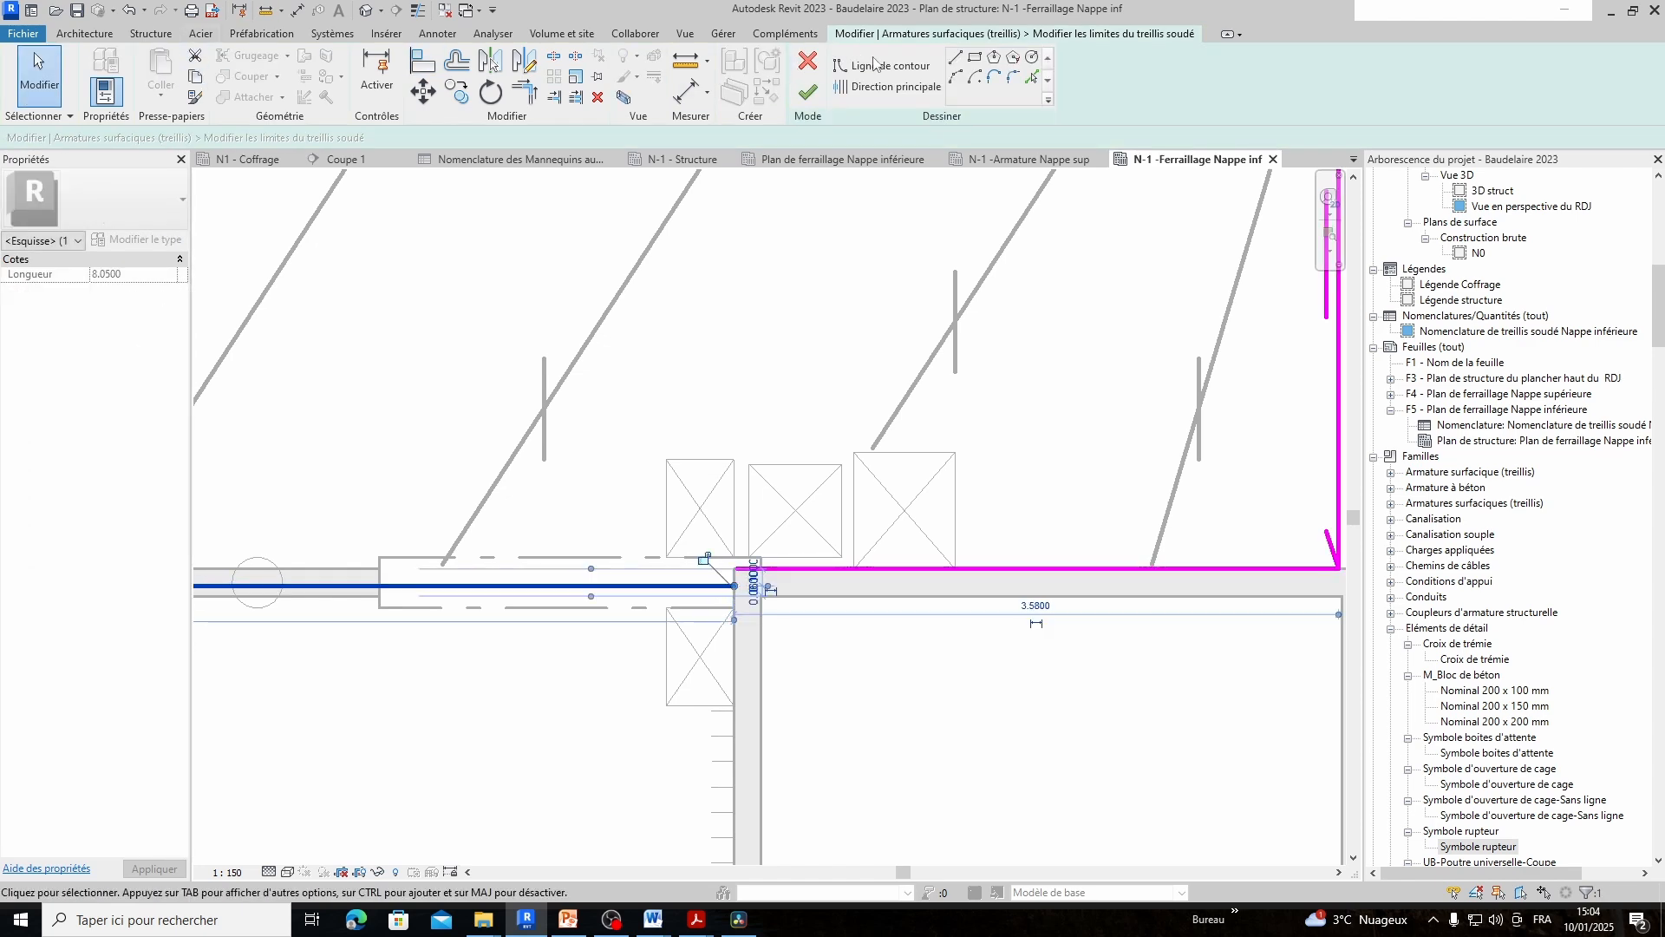
left_click(954, 57)
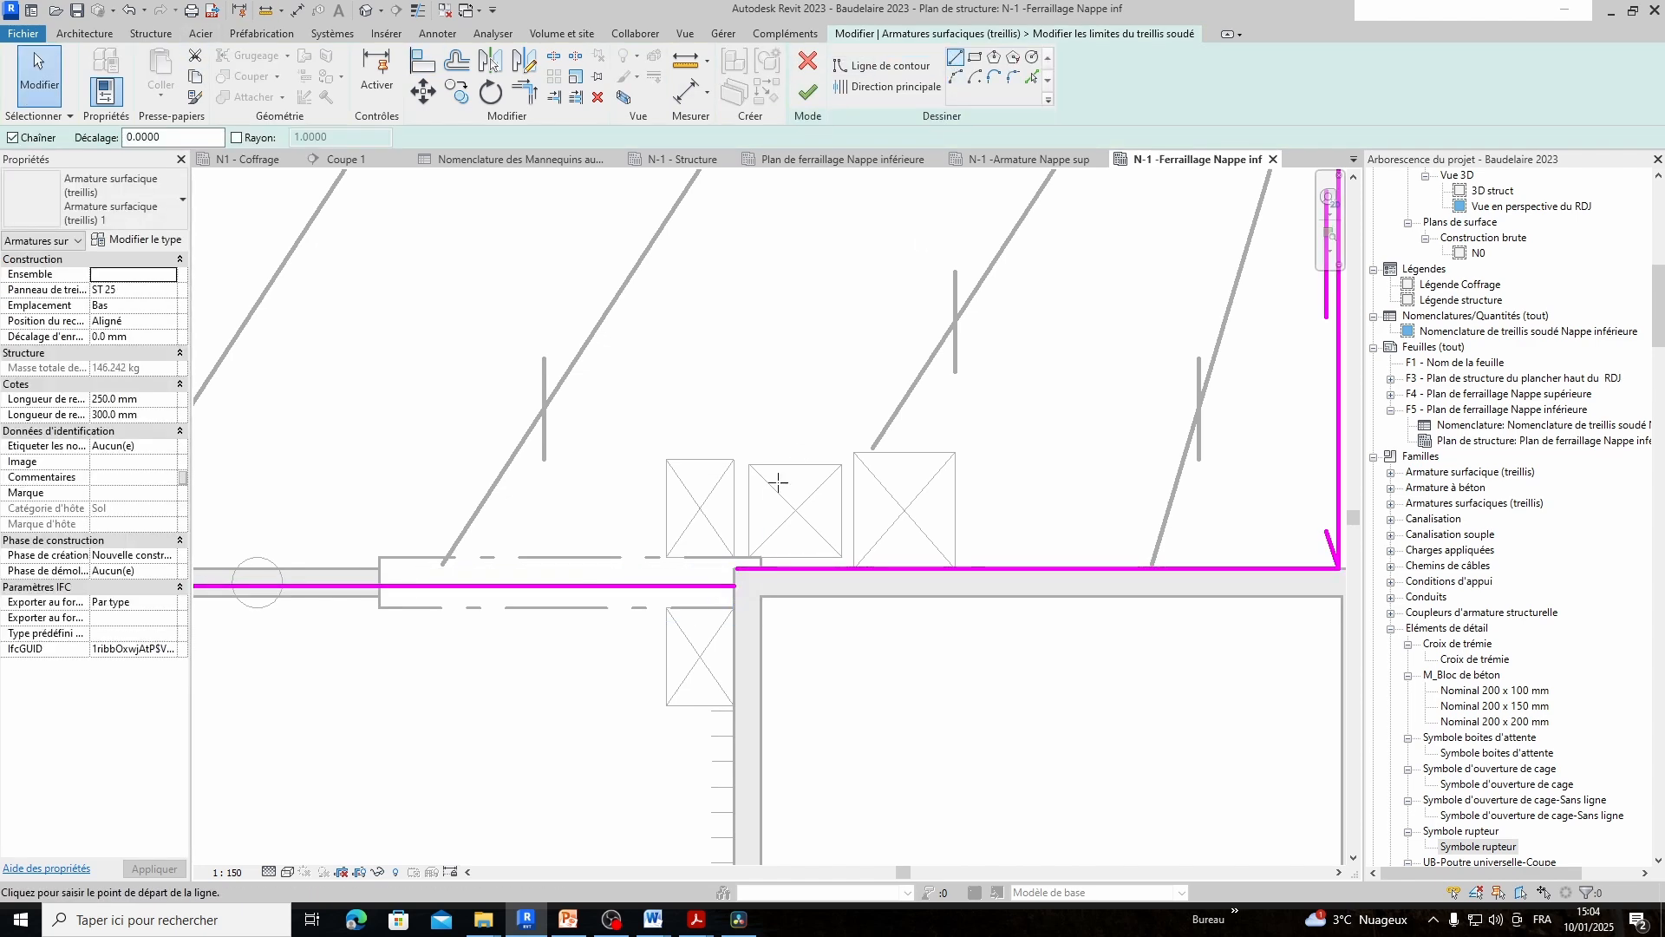
left_click(735, 585)
left_click(735, 568)
scroll(920, 677, "down", 4)
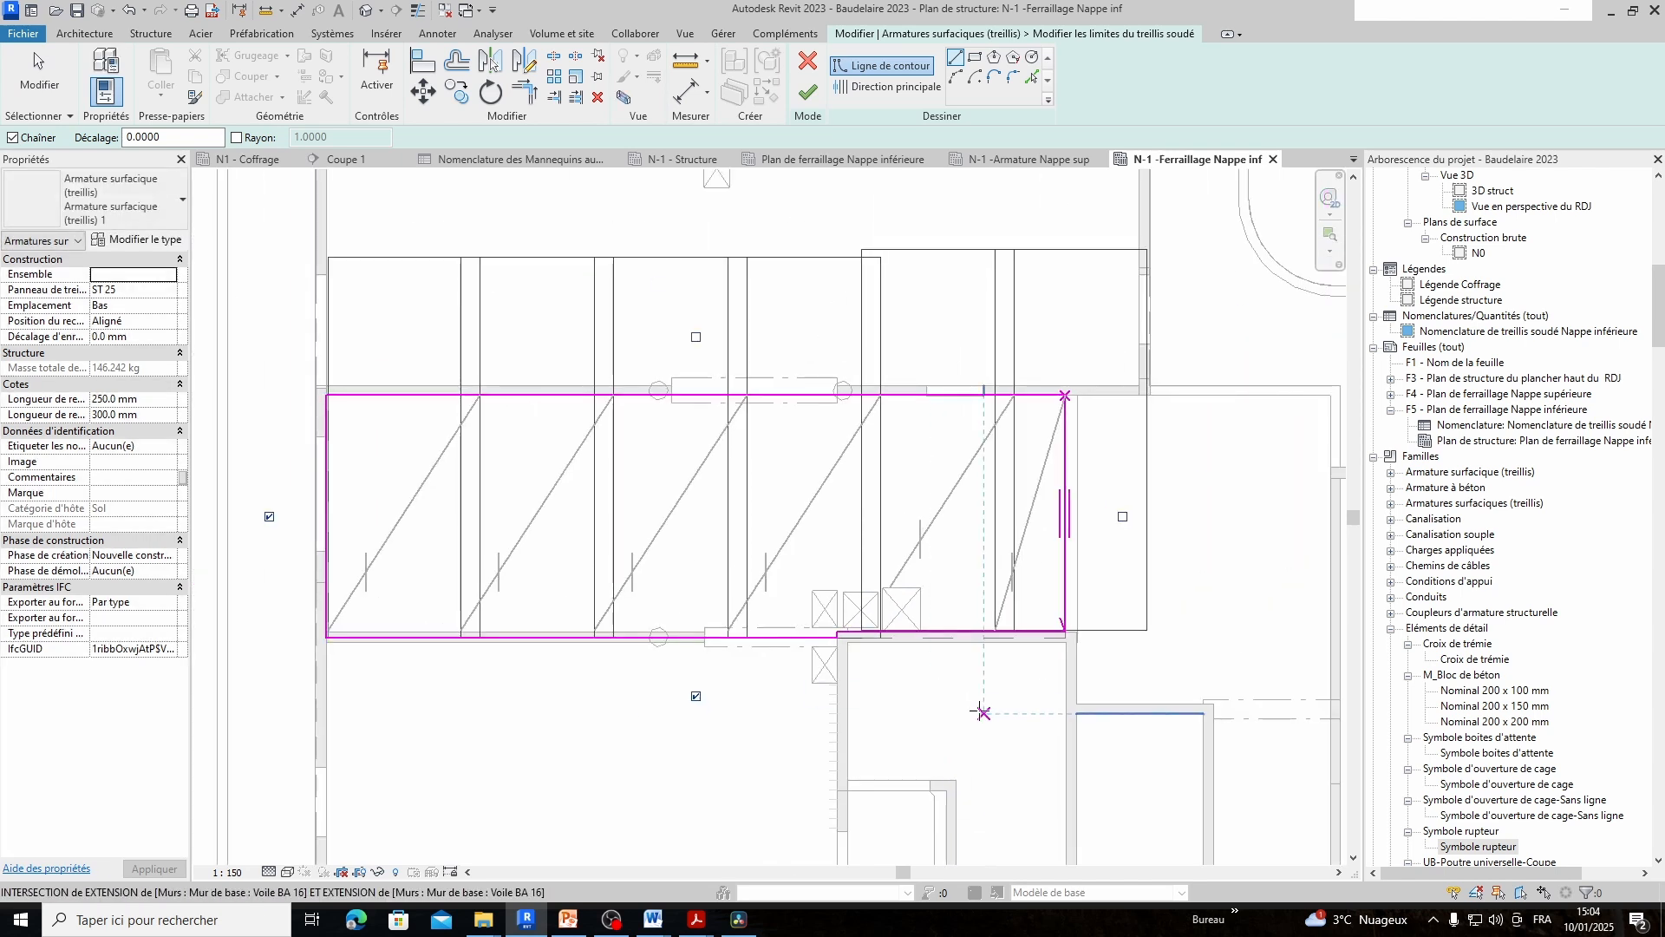
left_click(810, 92)
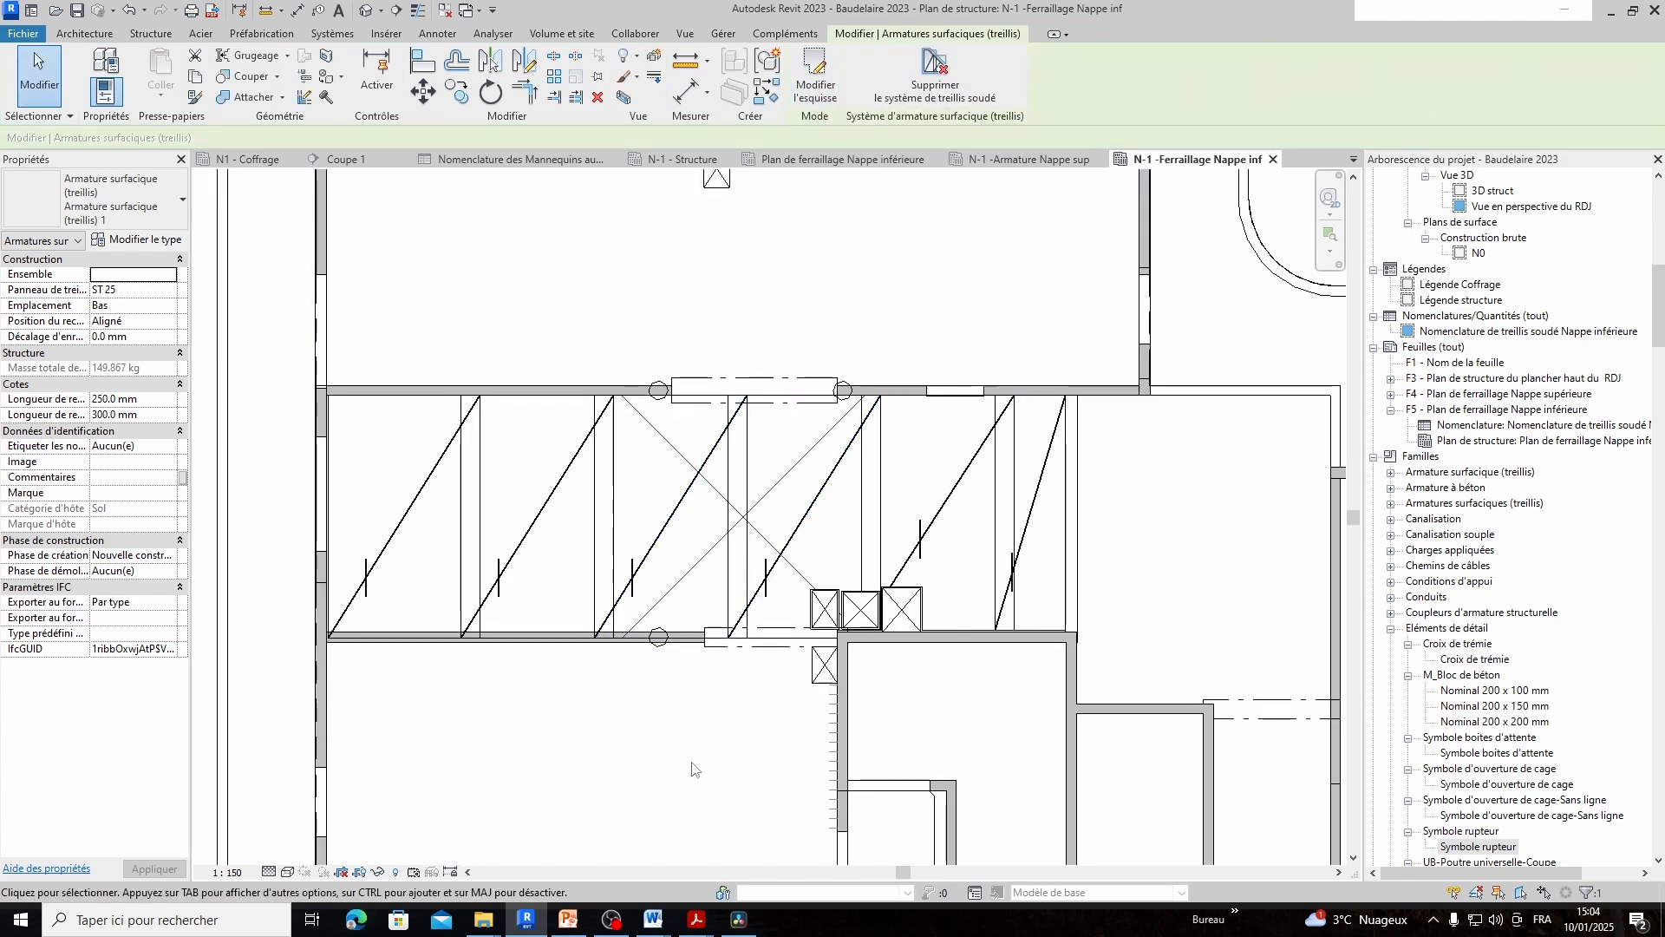
scroll(862, 649, "up", 2)
scroll(745, 756, "down", 2)
middle_click_drag(724, 775, 744, 647)
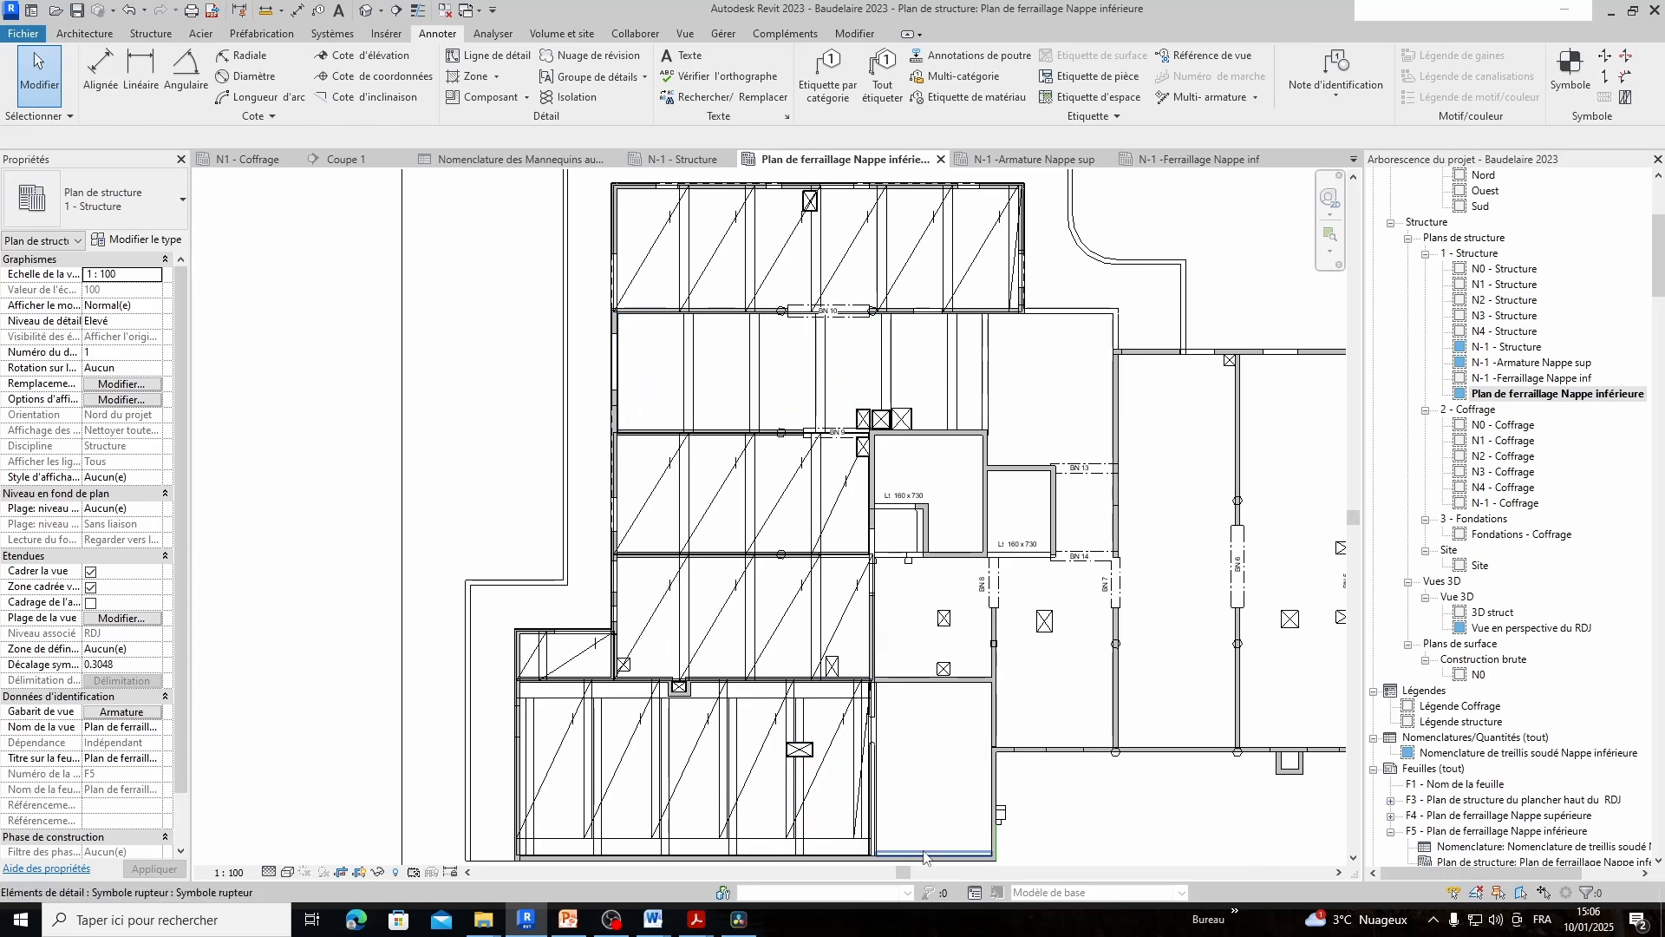
Turn on thin-line display in the Plan de ferraillage Nappe inférieure view and dismiss the notice
scroll(655, 791, "up", 2)
middle_click_drag(748, 772, 470, 646)
middle_click_drag(827, 718, 1182, 681)
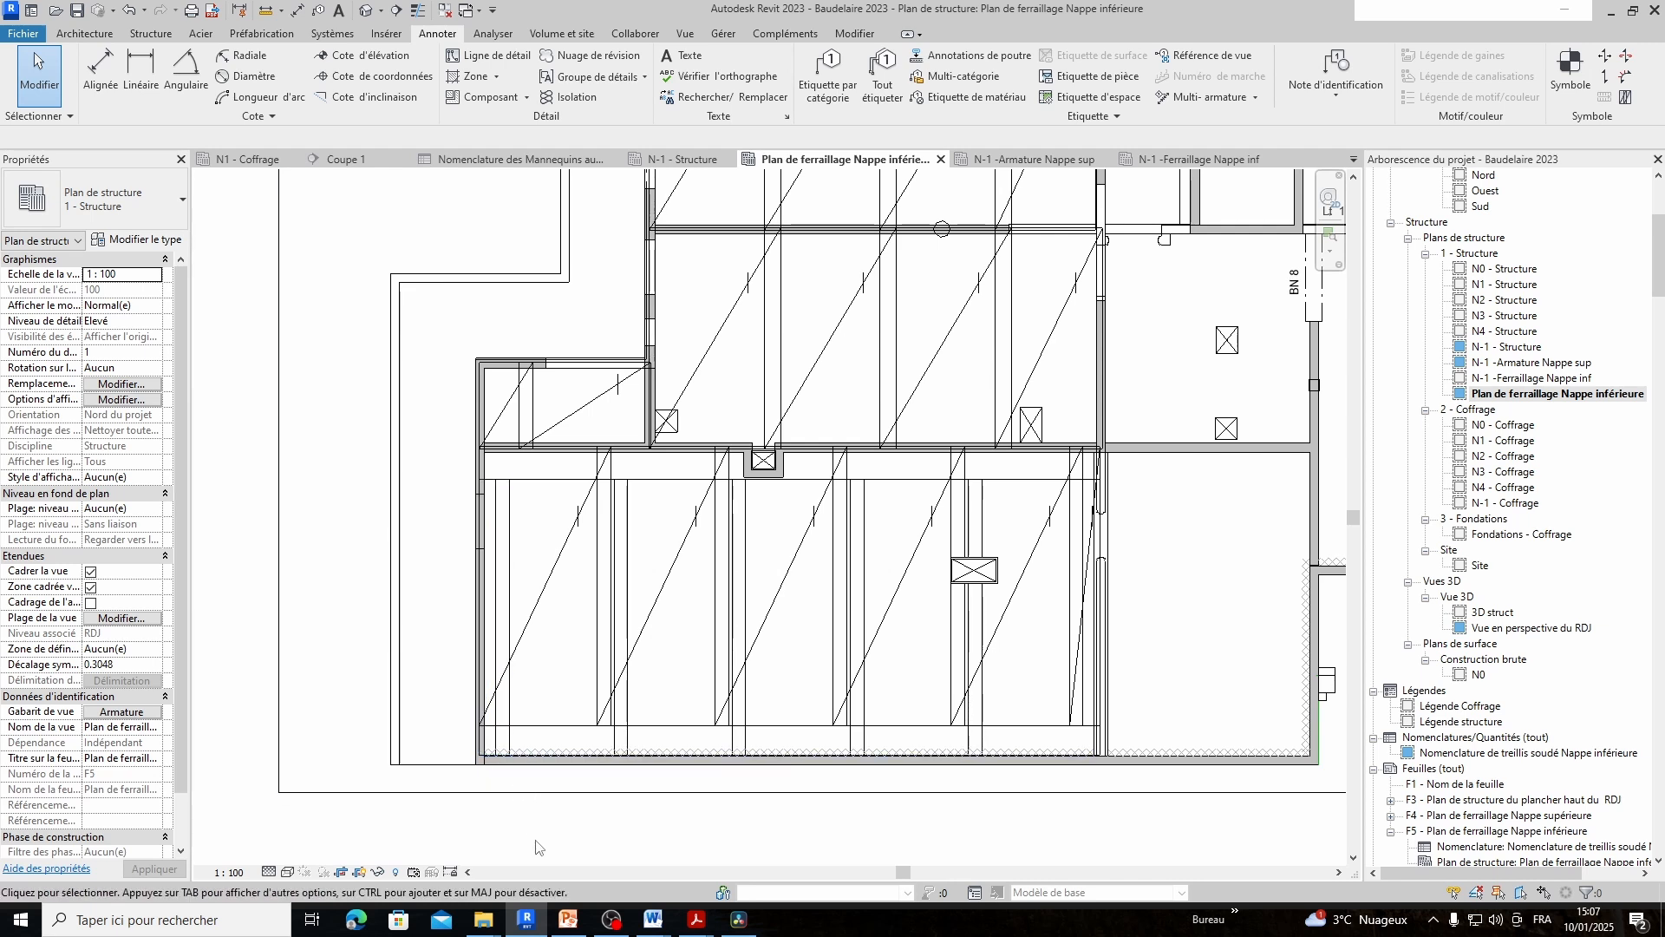
middle_click_drag(556, 625, 473, 776)
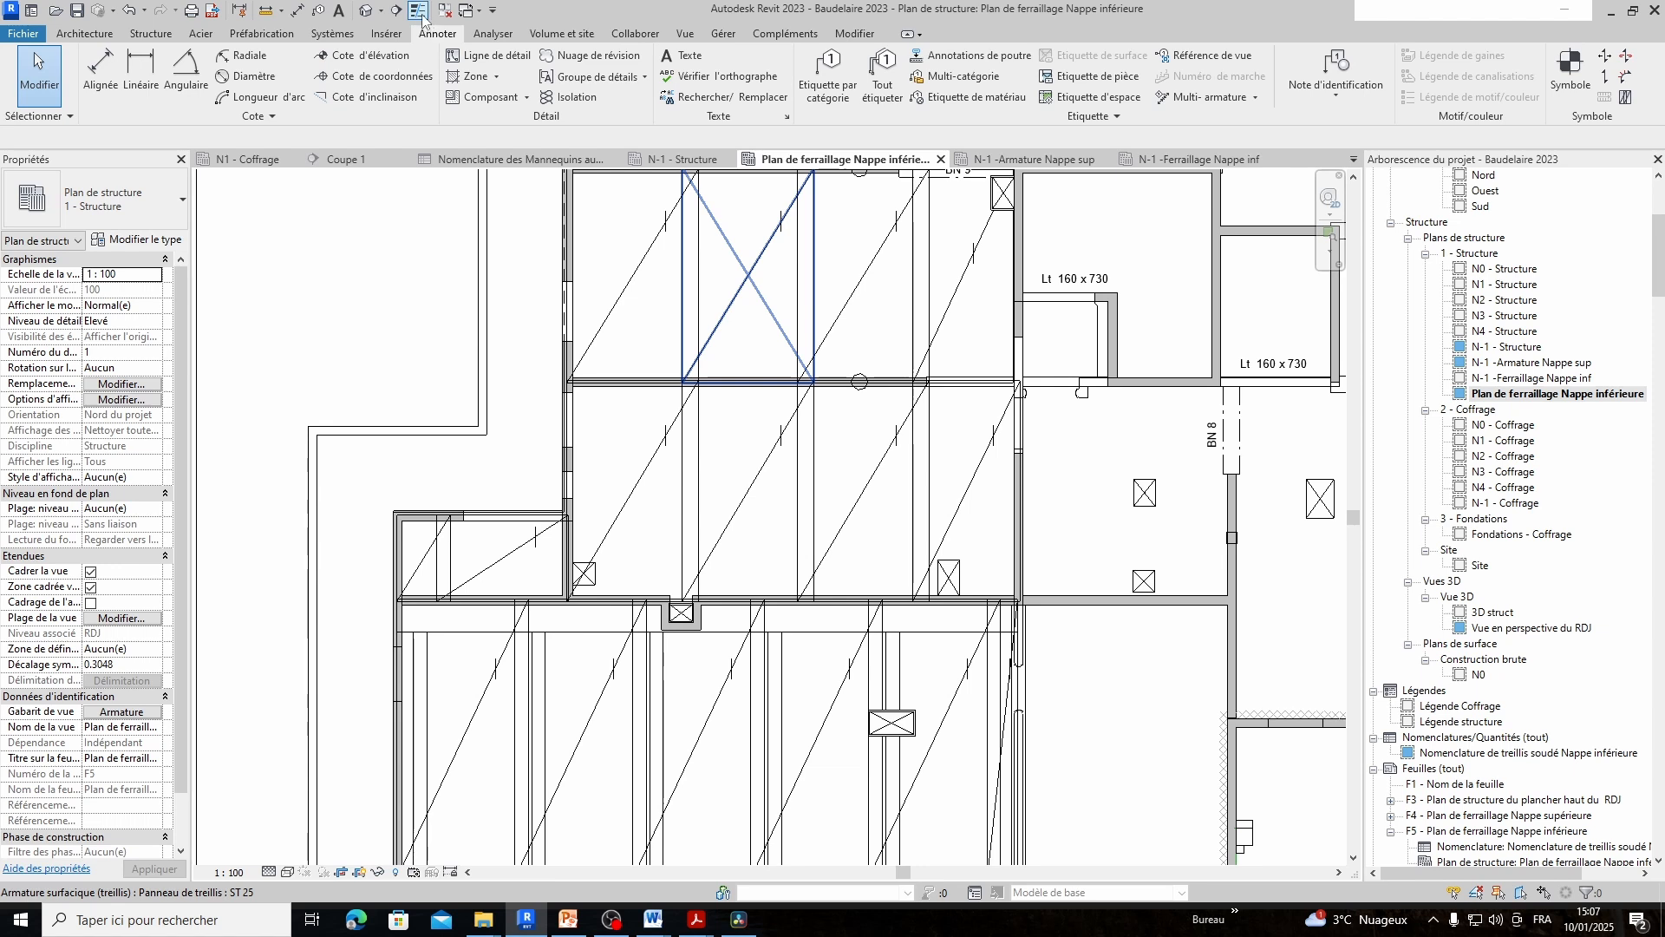
left_click(953, 545)
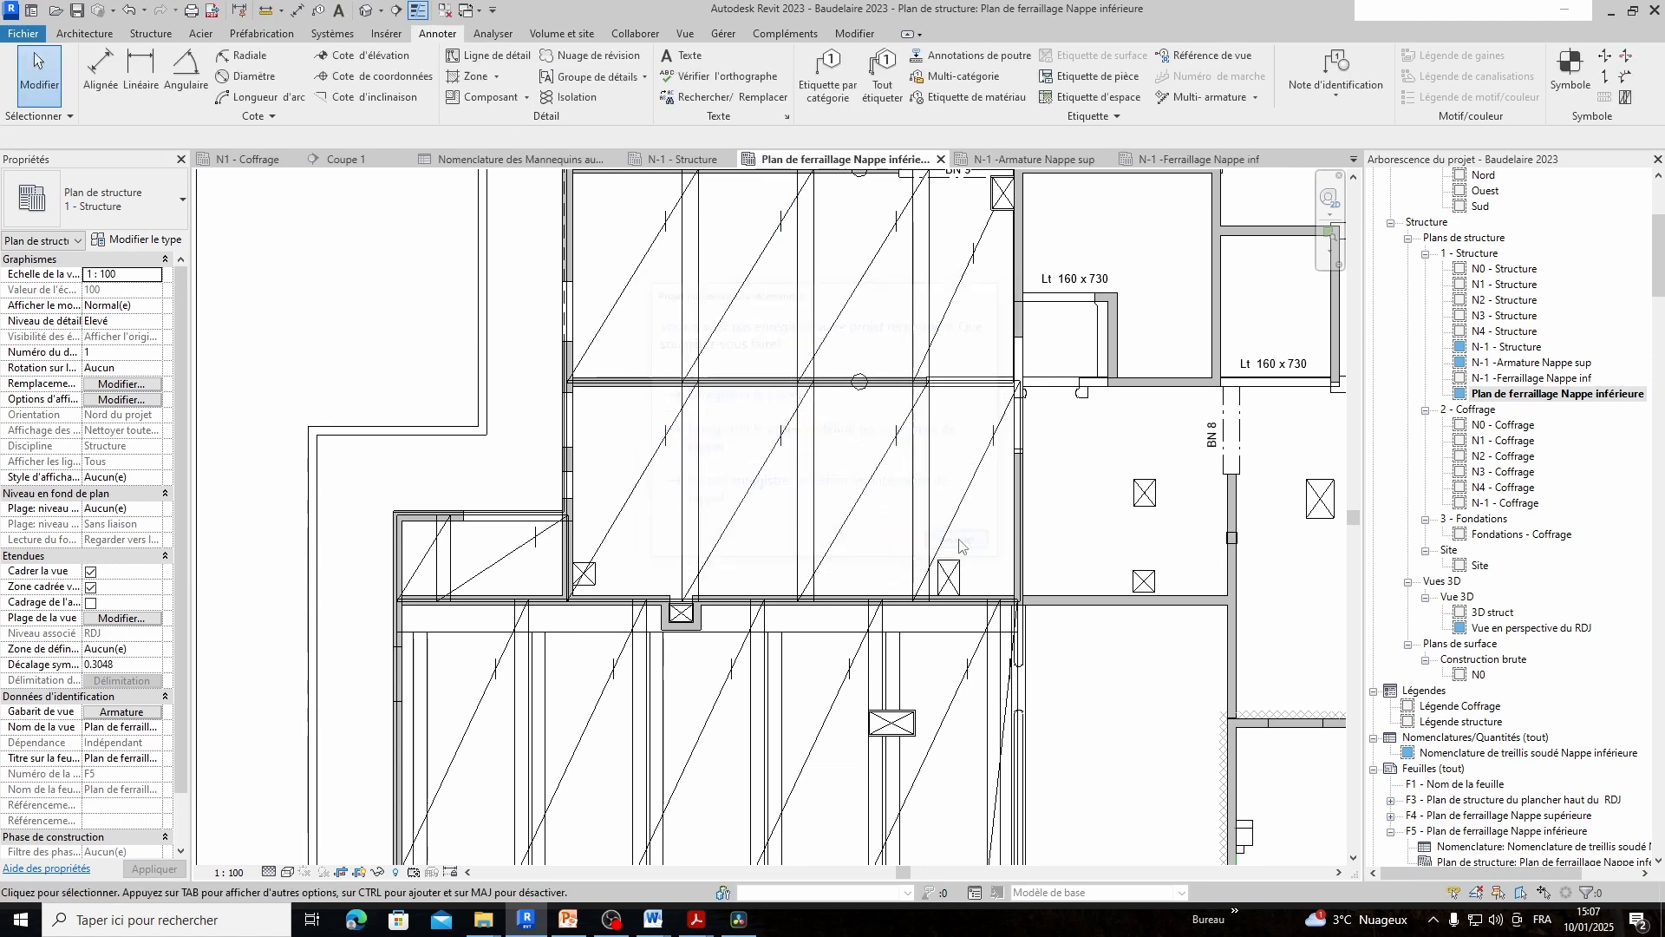
Tag an ST 25 fabric panel in the bay above the lowest one by category, with a horizontal tag and no leader
middle_click_drag(656, 330, 638, 207)
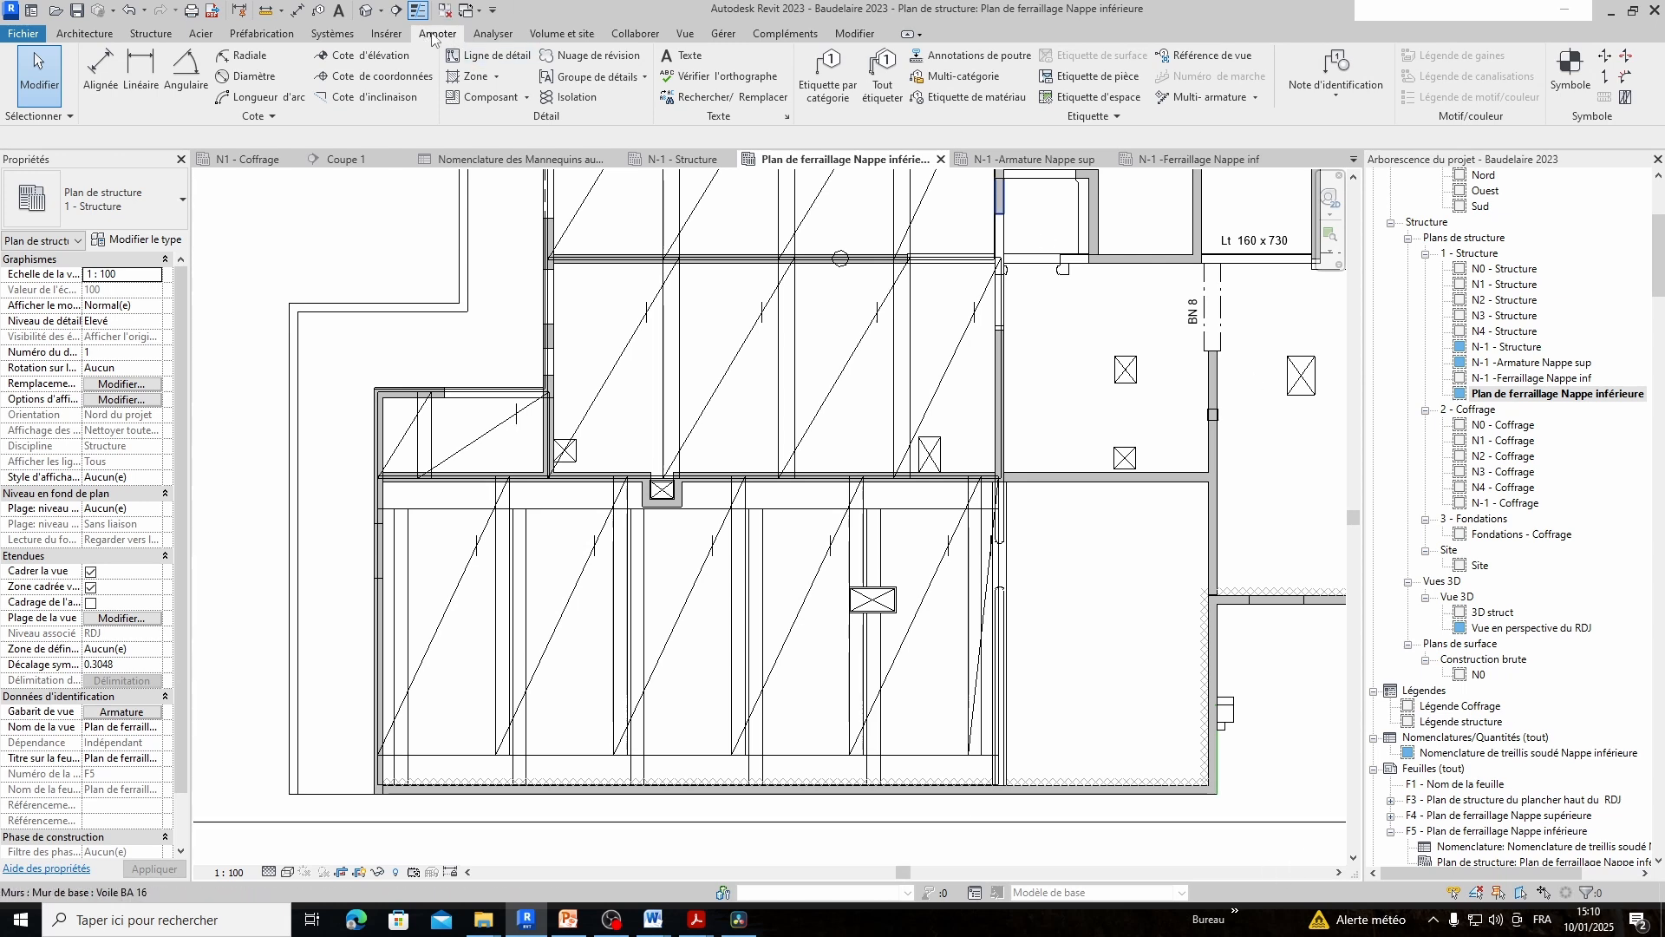
left_click(841, 101)
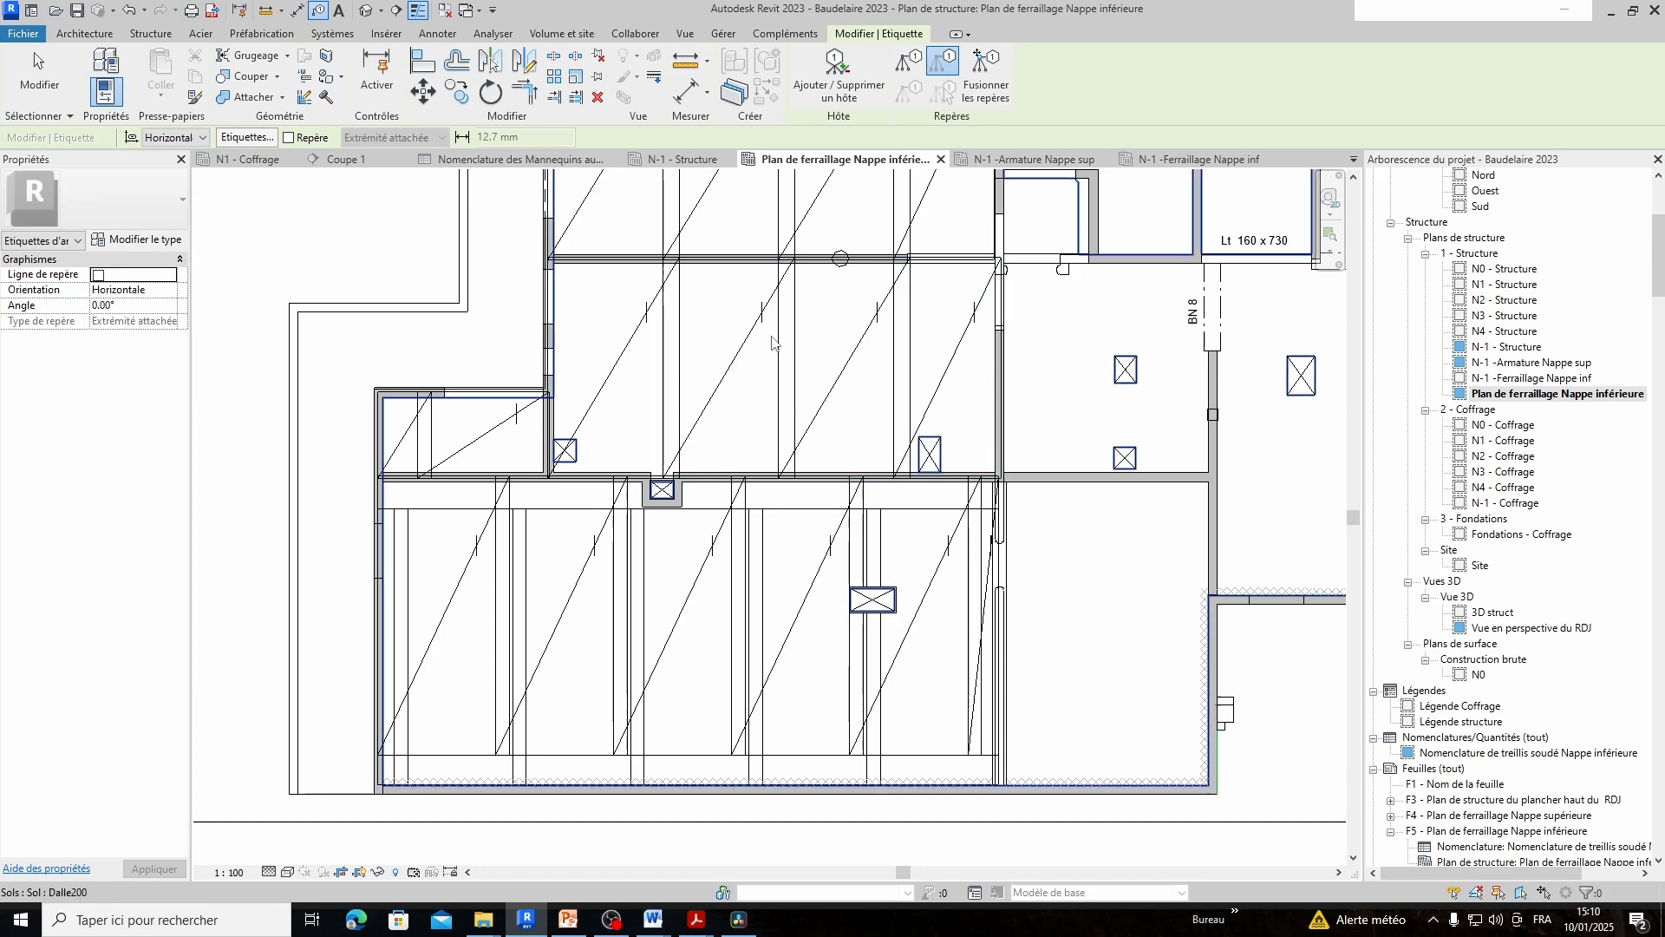
left_click(748, 328)
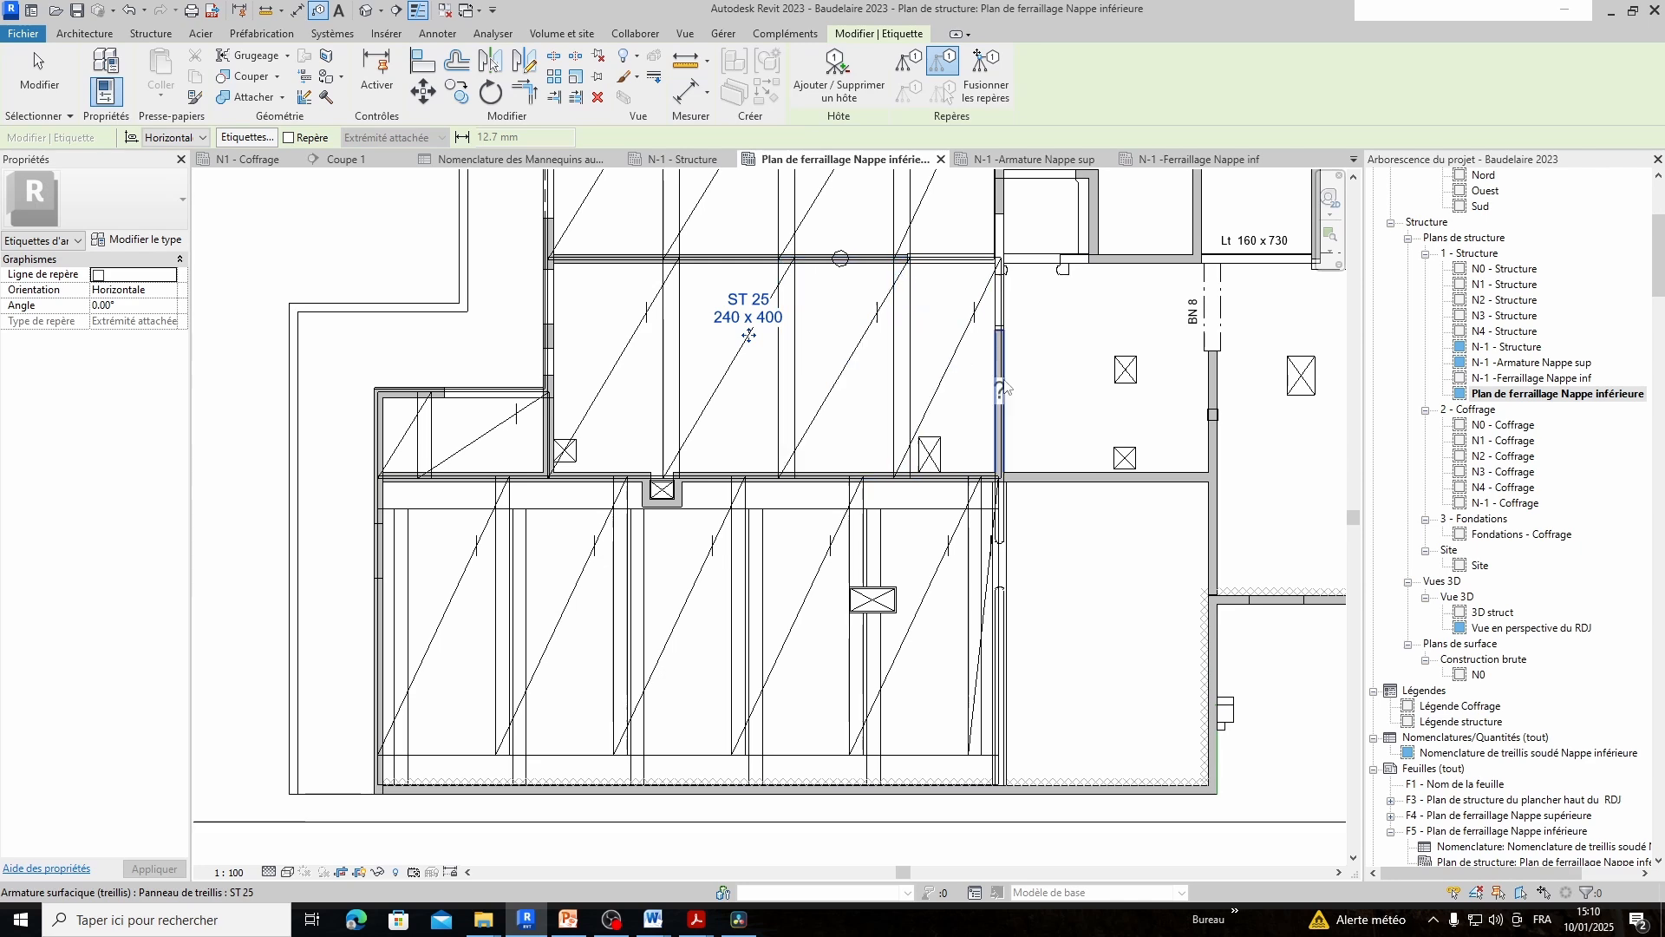
Tag the easternmost ST 25 fabric panel in the same bay and end tagging
left_click(957, 343)
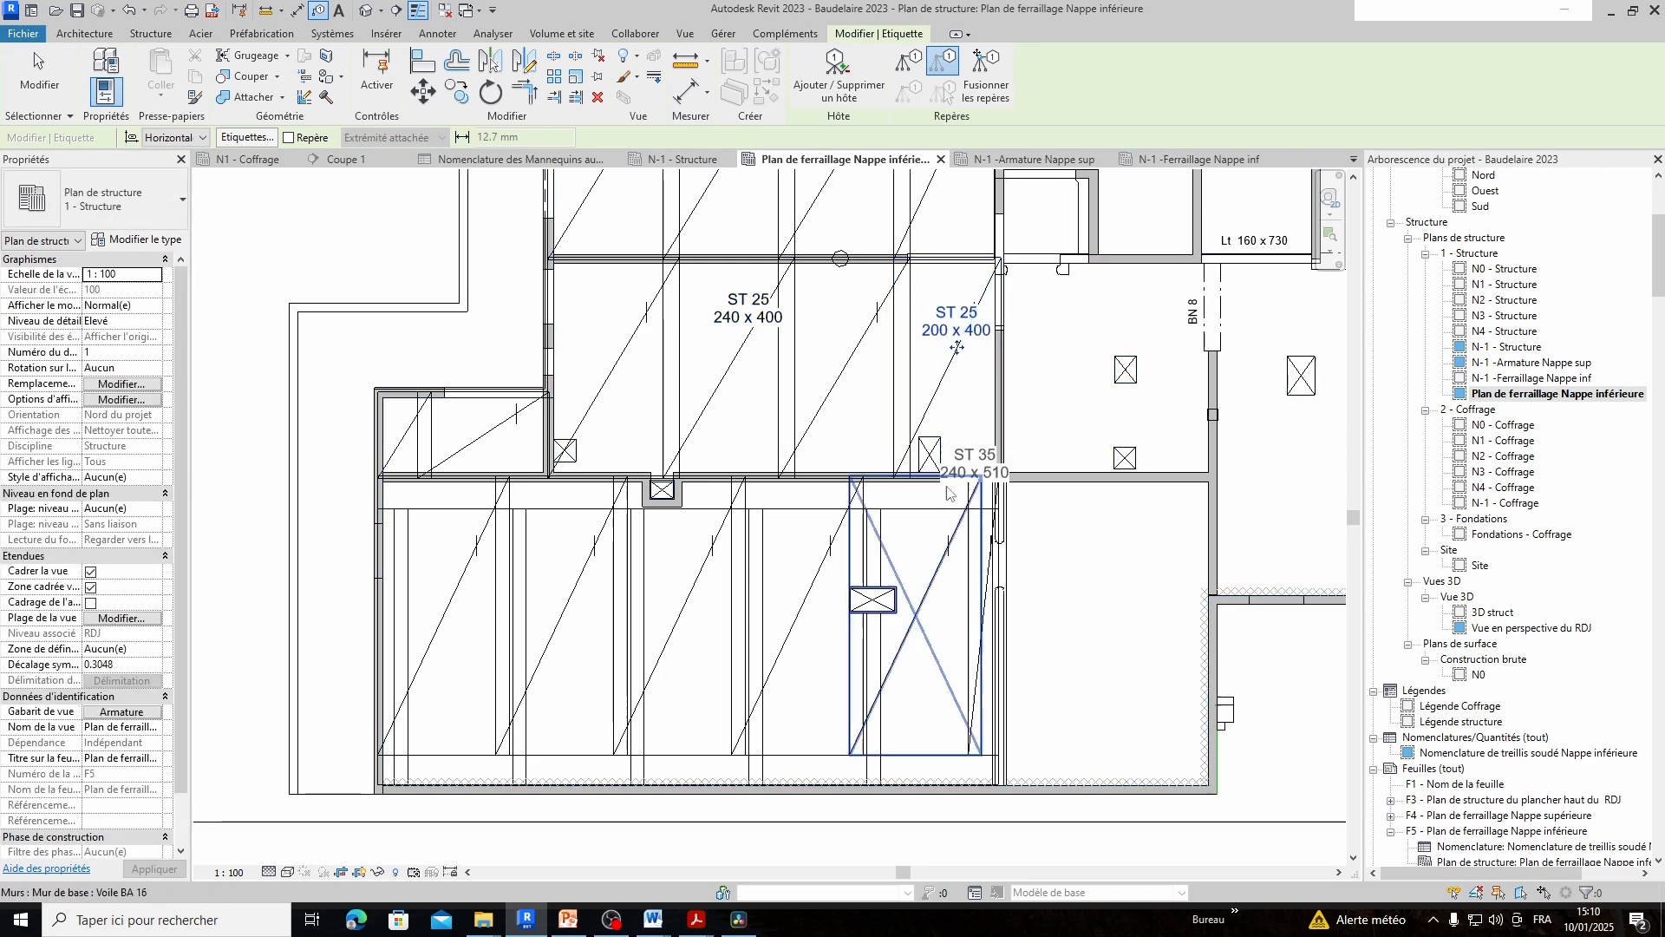
key("Escape")
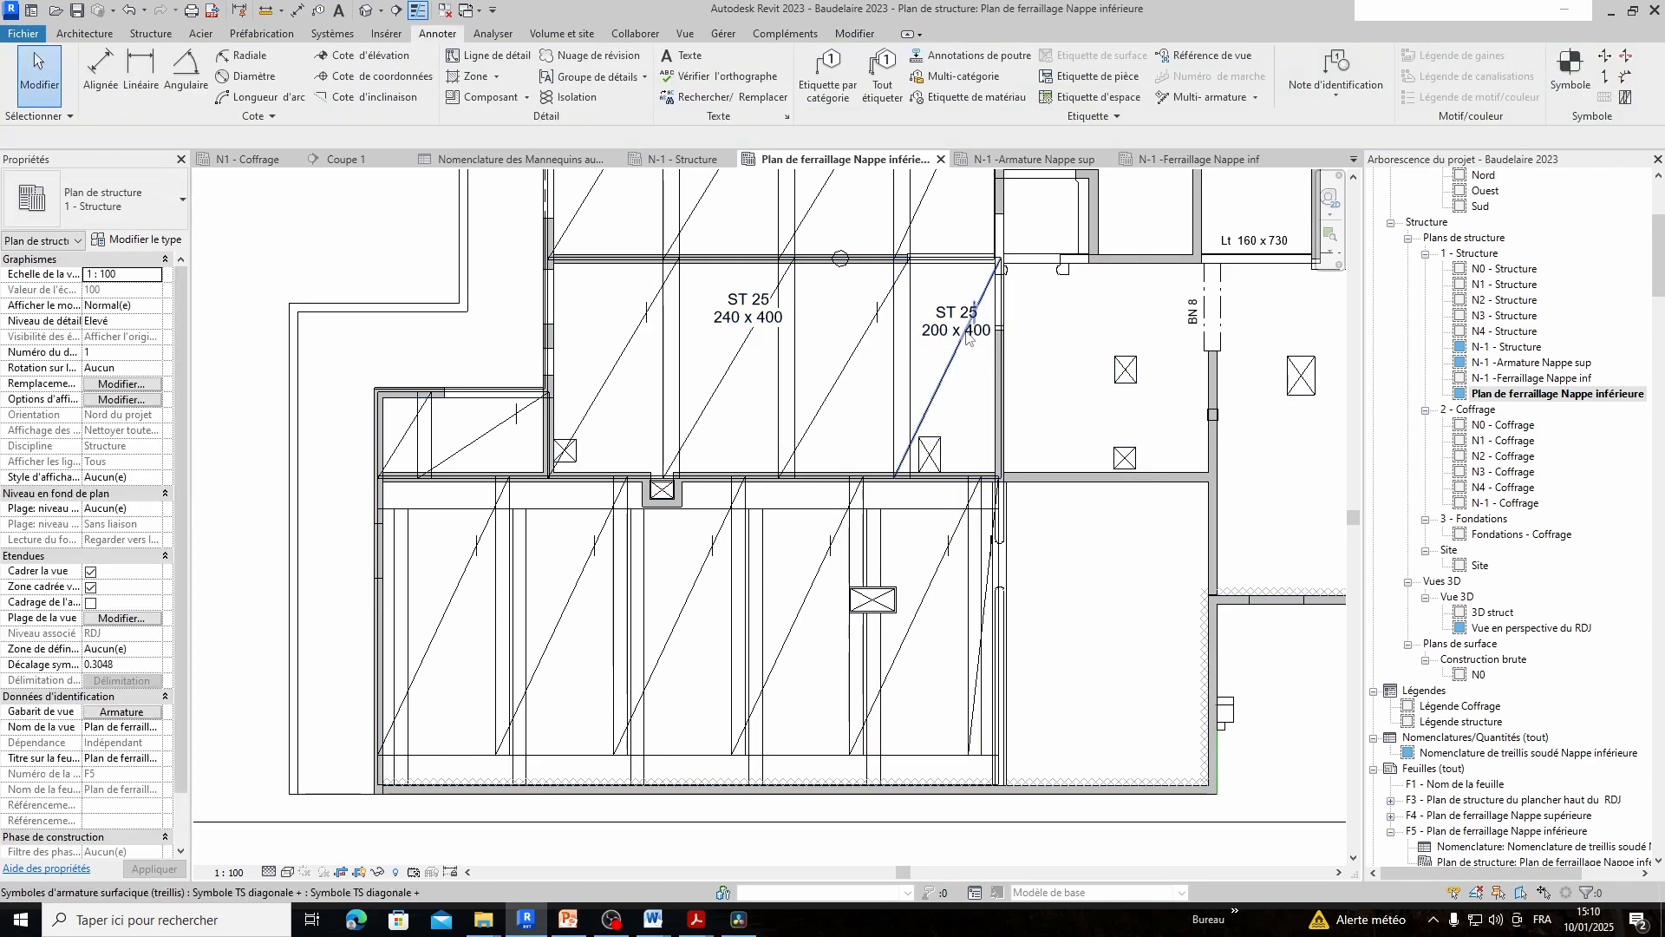
Switch the 240 x 400 panel tag to the Type Larg x Long LG1 type and move it lower, toward the middle of the bay
left_click(749, 330)
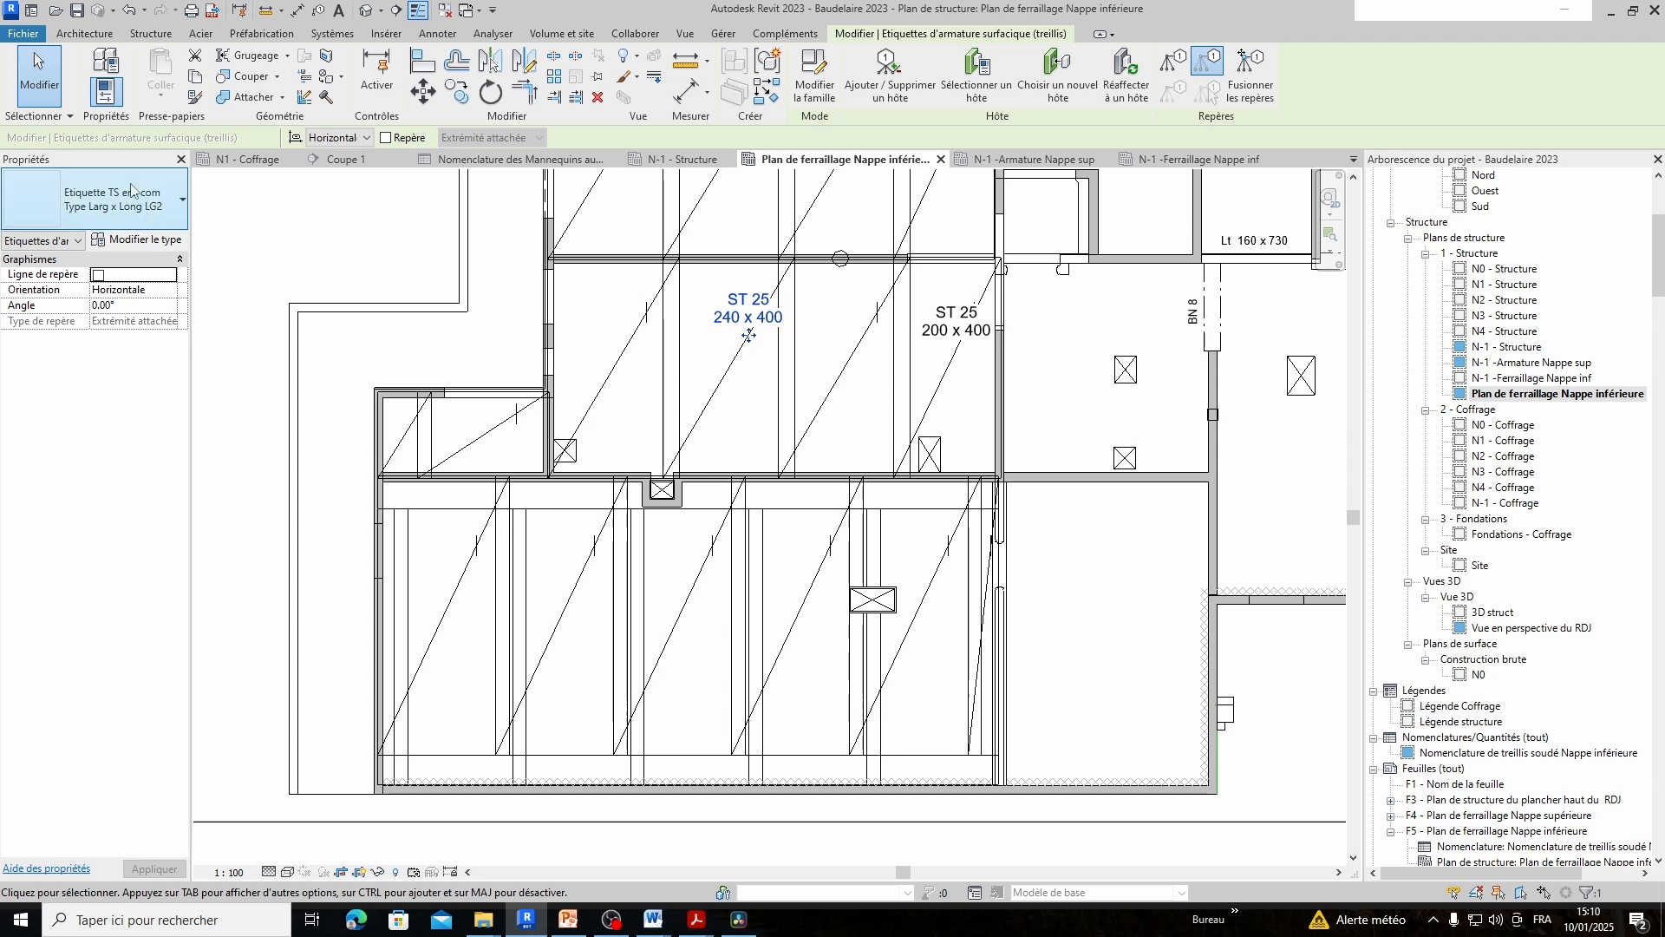
left_click(122, 201)
left_click(173, 324)
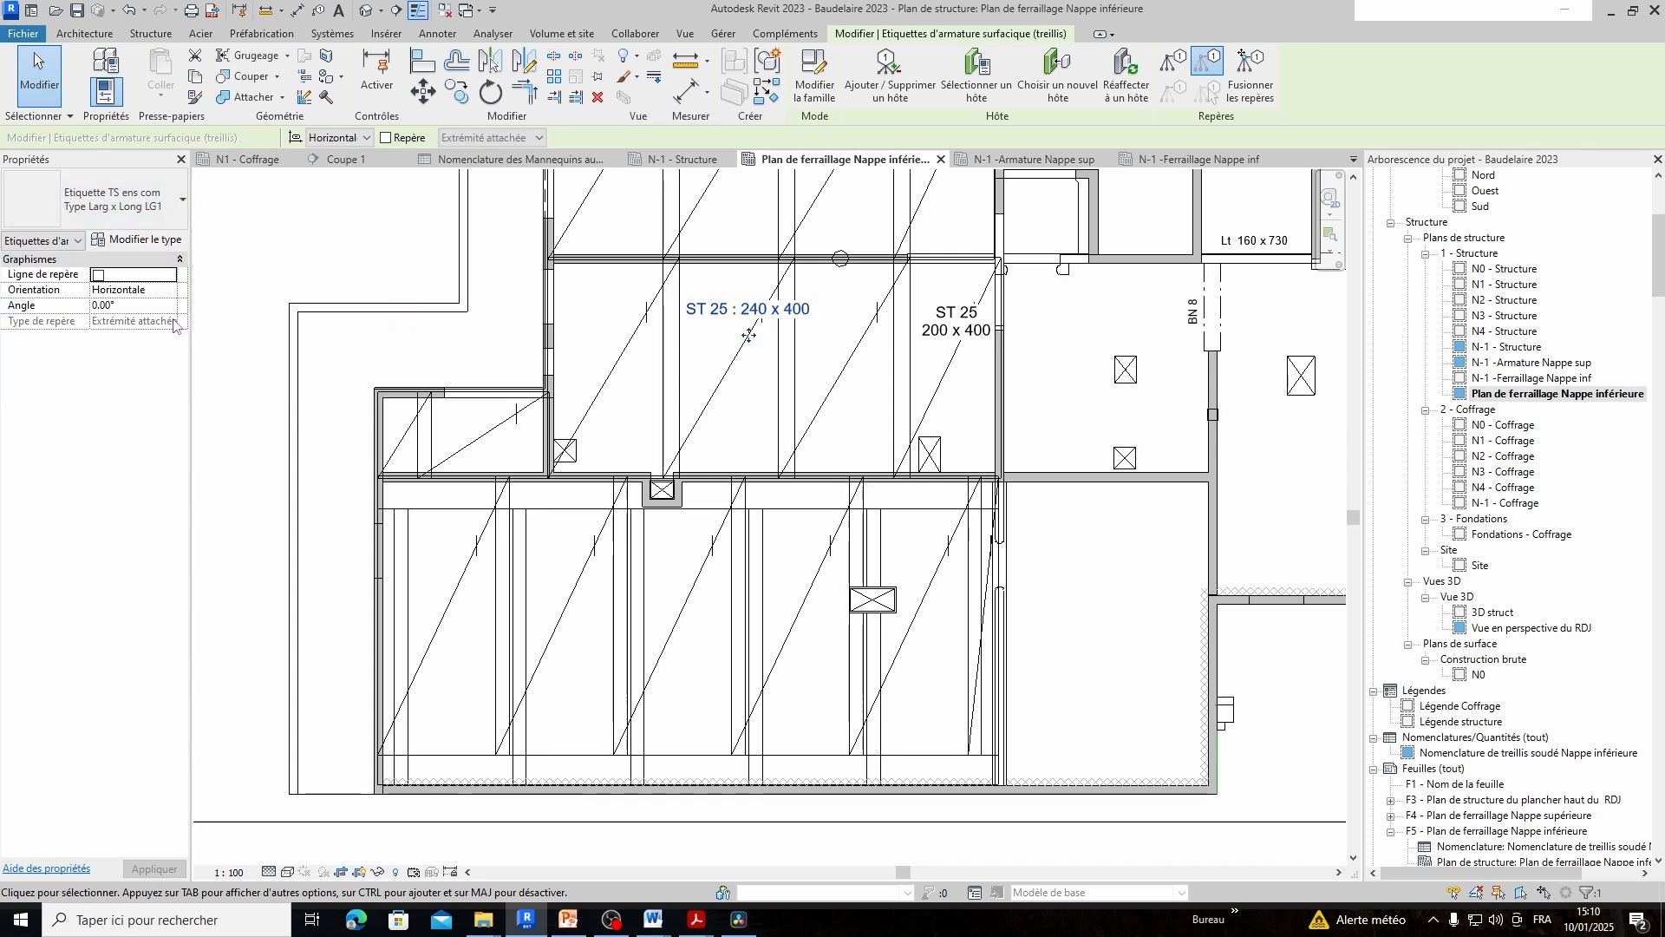
left_click_drag(749, 336, 796, 366)
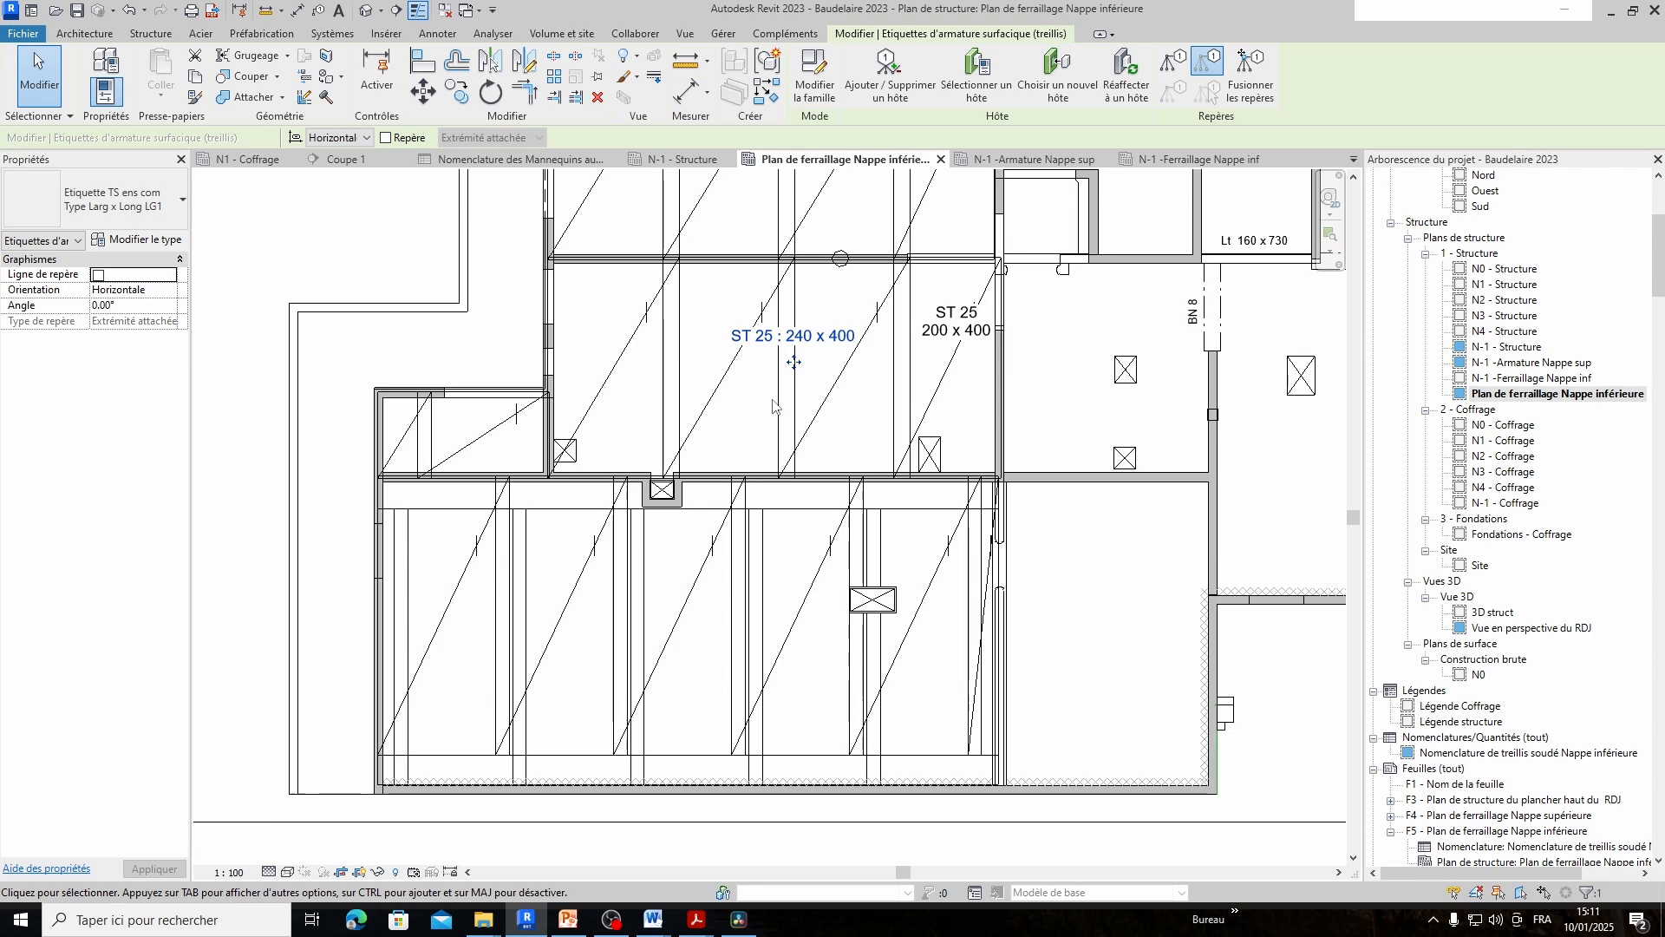
key("Escape")
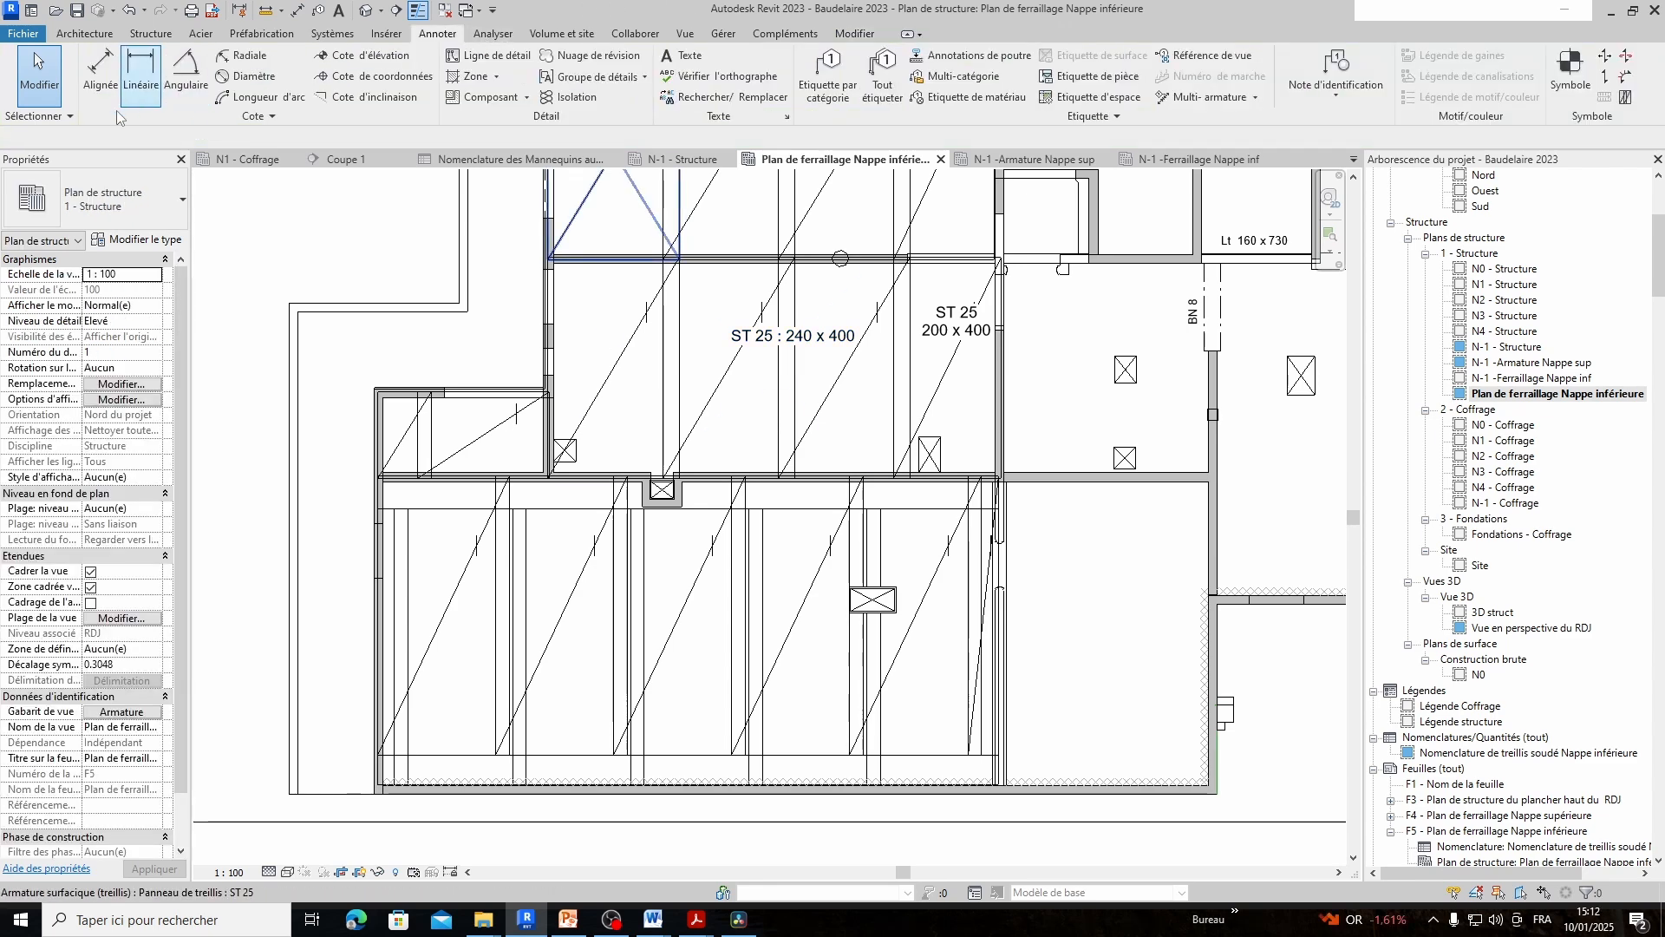
Place an aligned Cotation cumulée dimension from the bay's west wall to the far edge of the third 240 x 400 panel
left_click(101, 74)
left_click(119, 208)
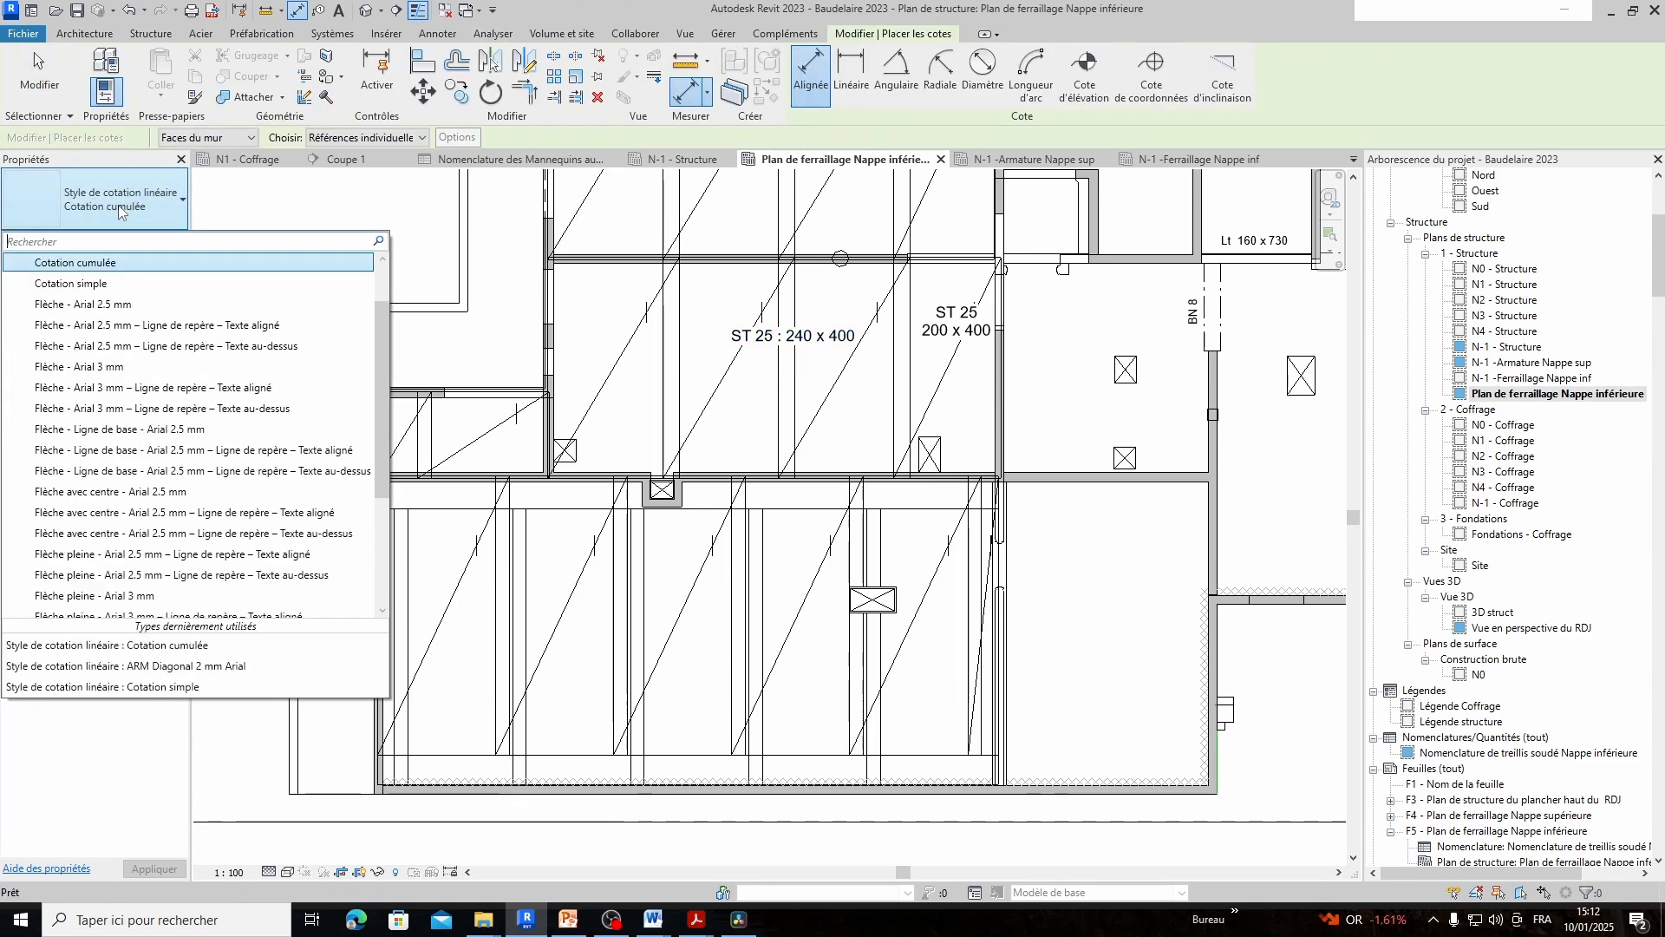
left_click(74, 265)
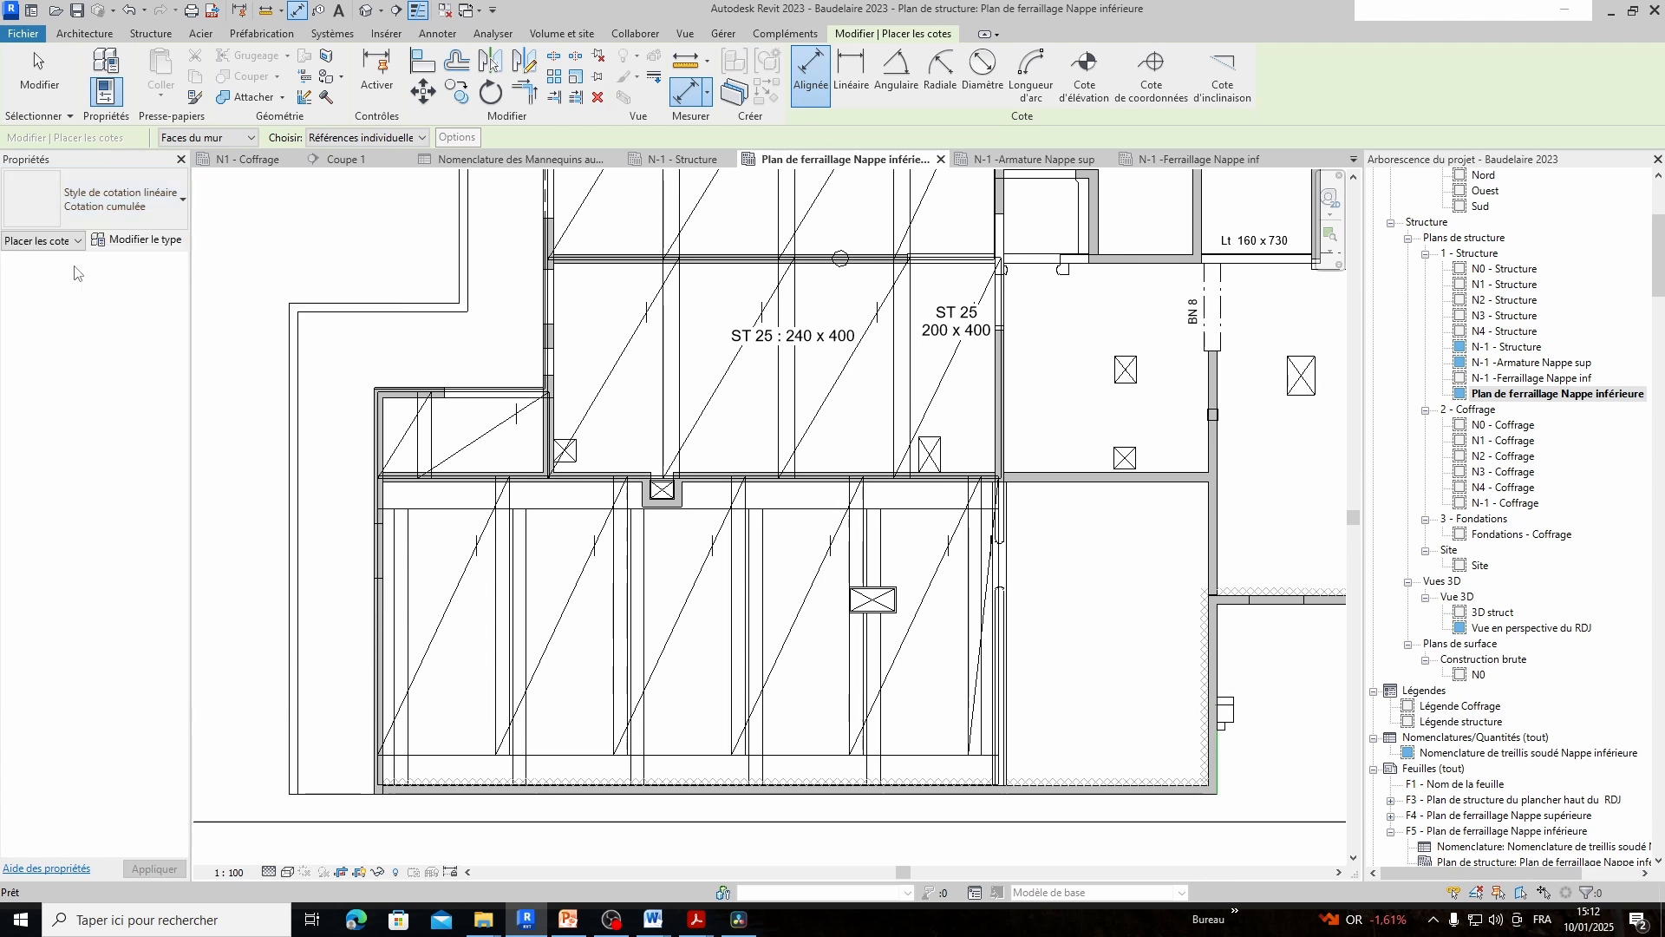
left_click(558, 343)
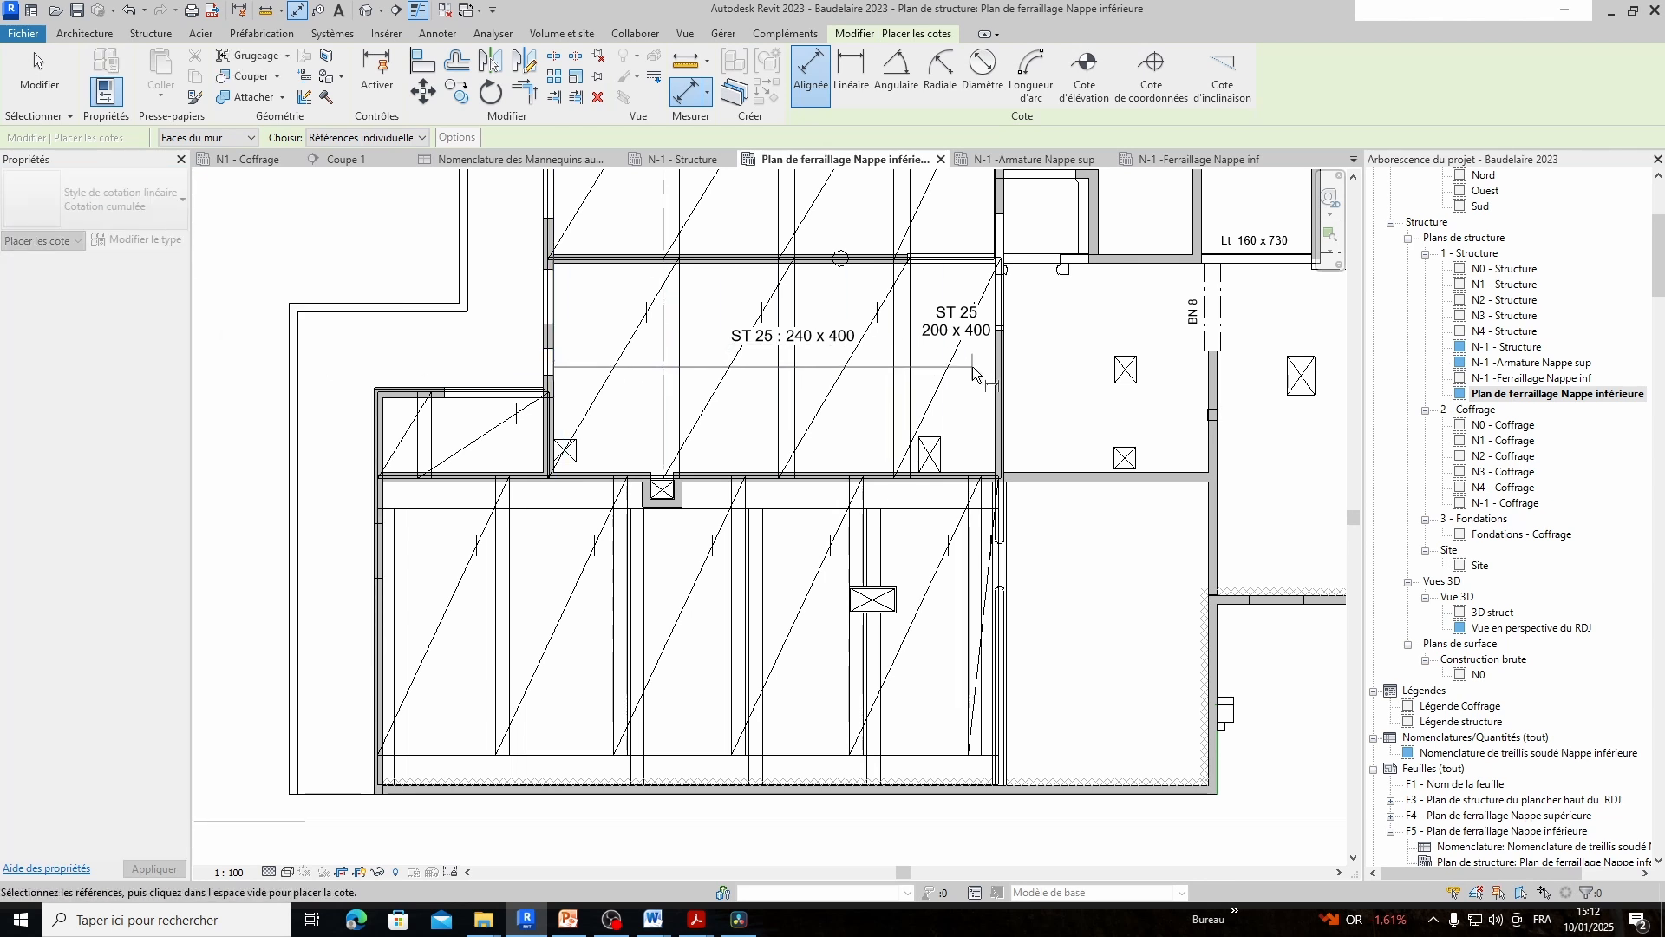
left_click(911, 371)
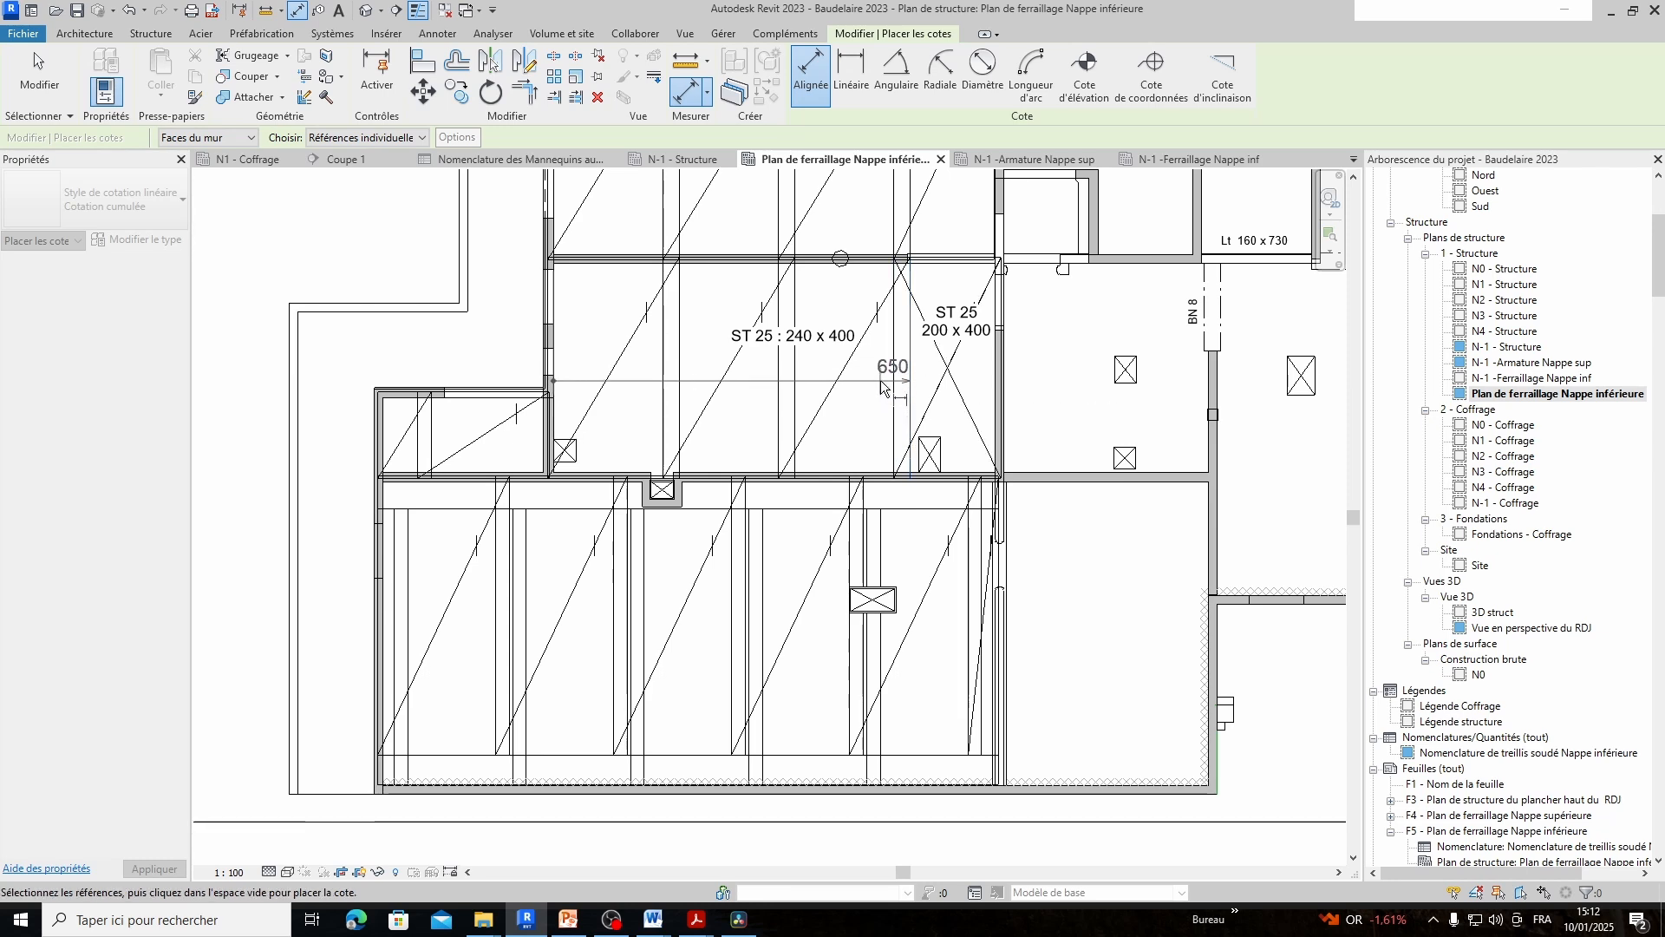
left_click(880, 378)
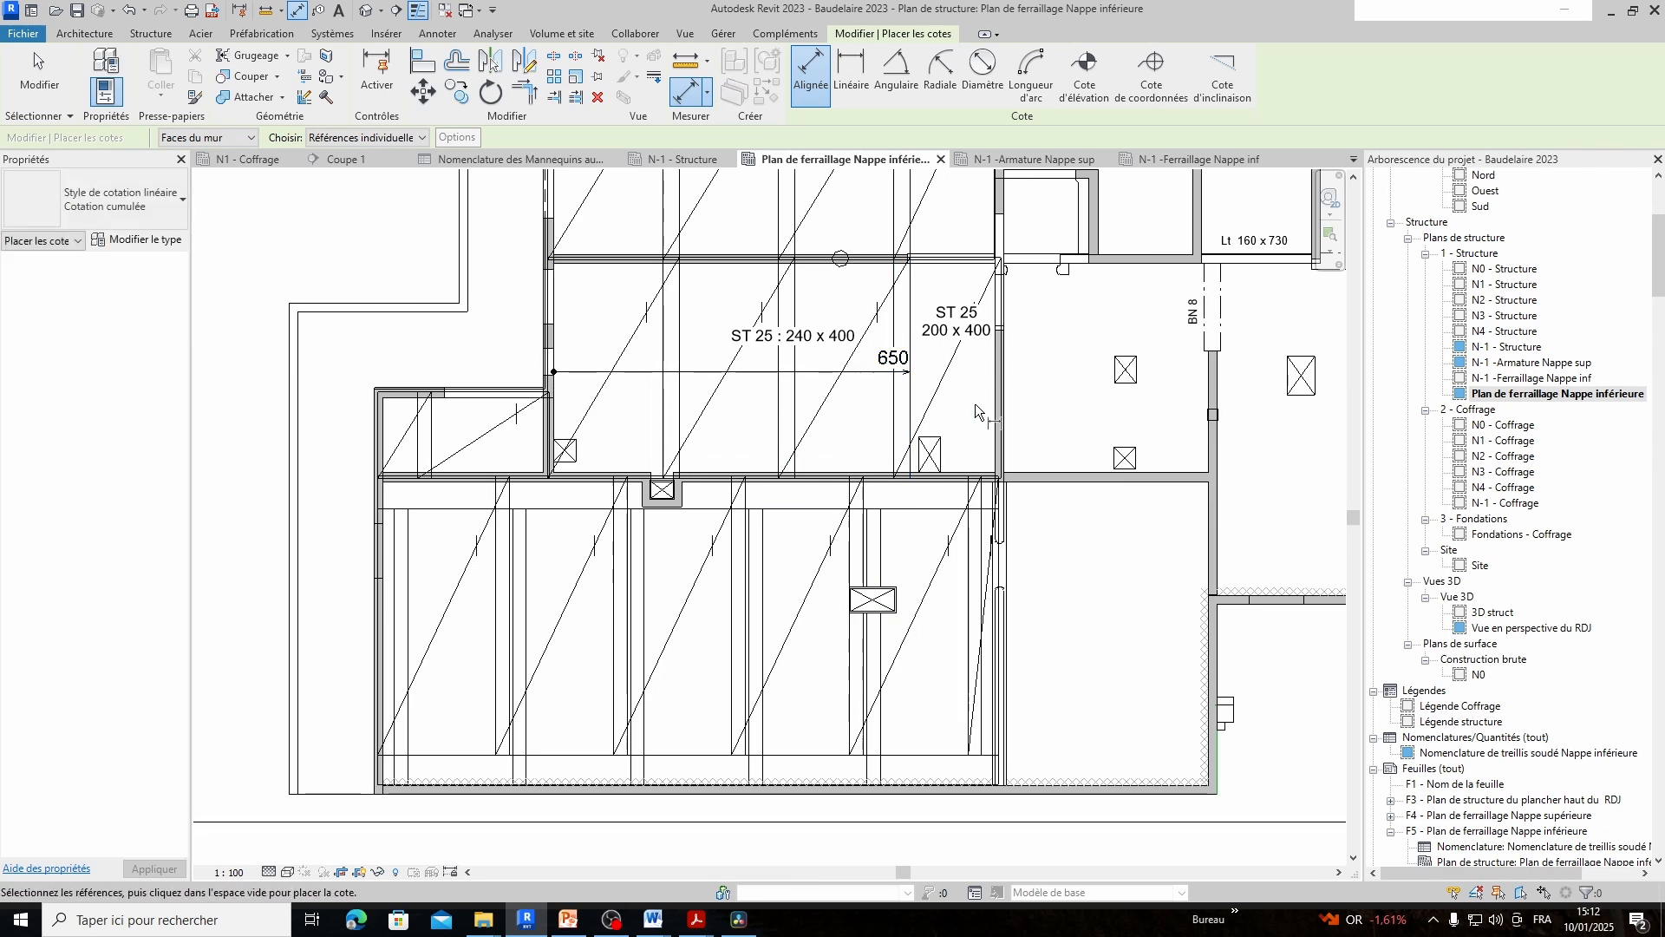
key("Escape")
key("Escape")
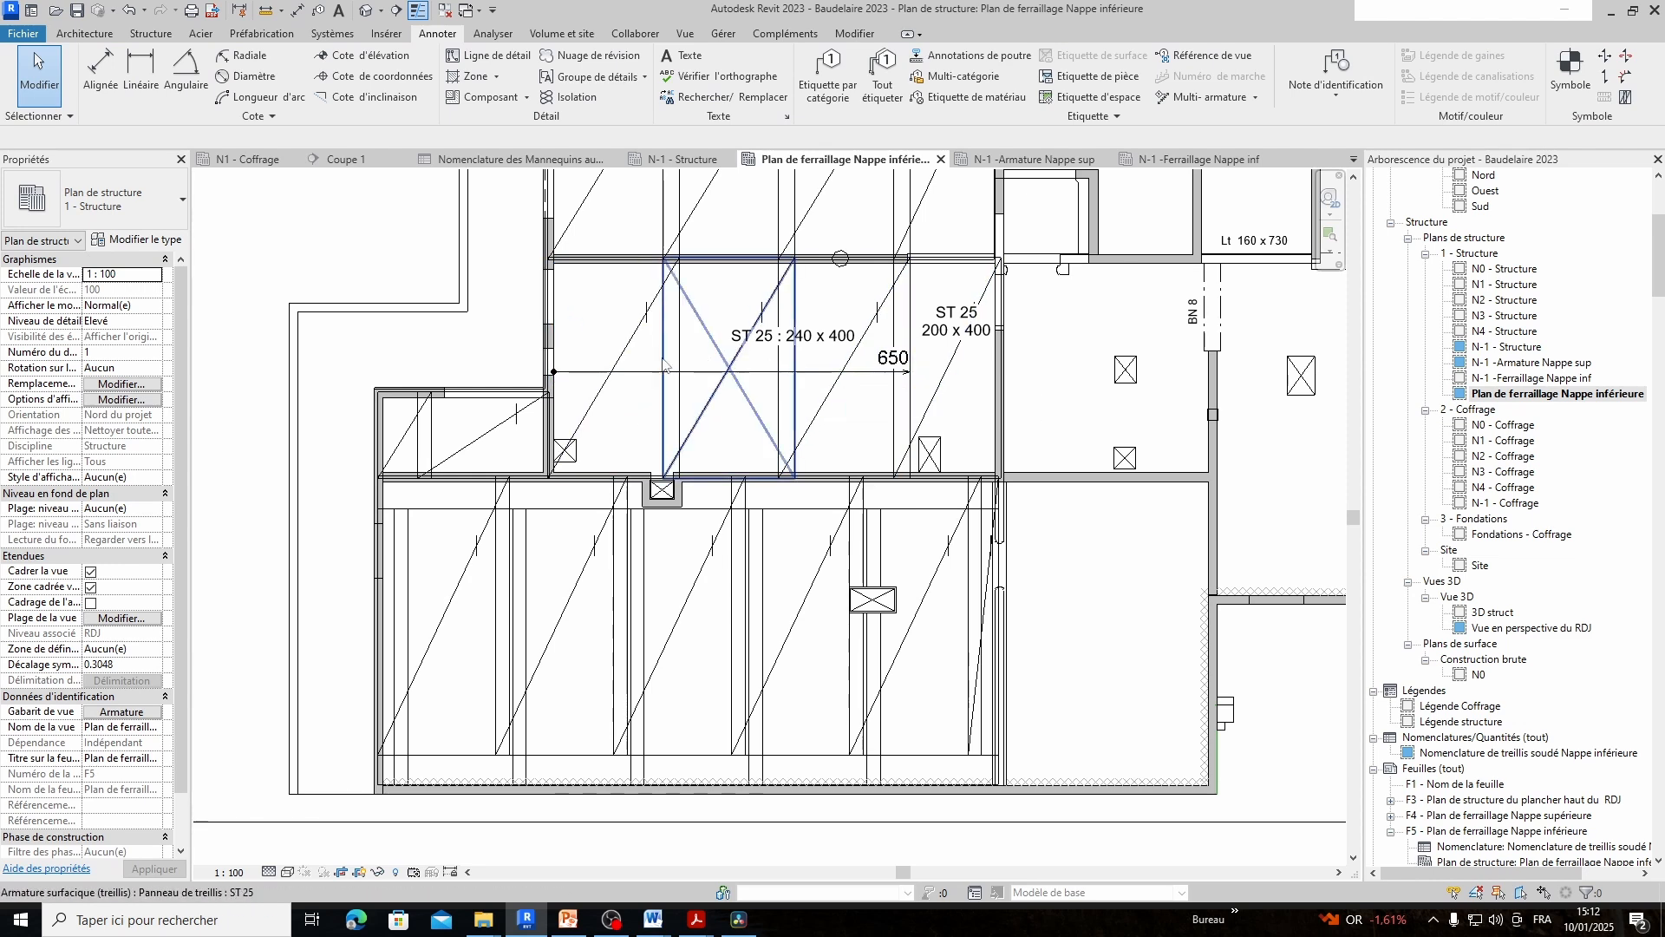
Set the text size of the Cotation cumulée dimension type to 2 mm, keeping the Ordonnée chain type
left_click(144, 240)
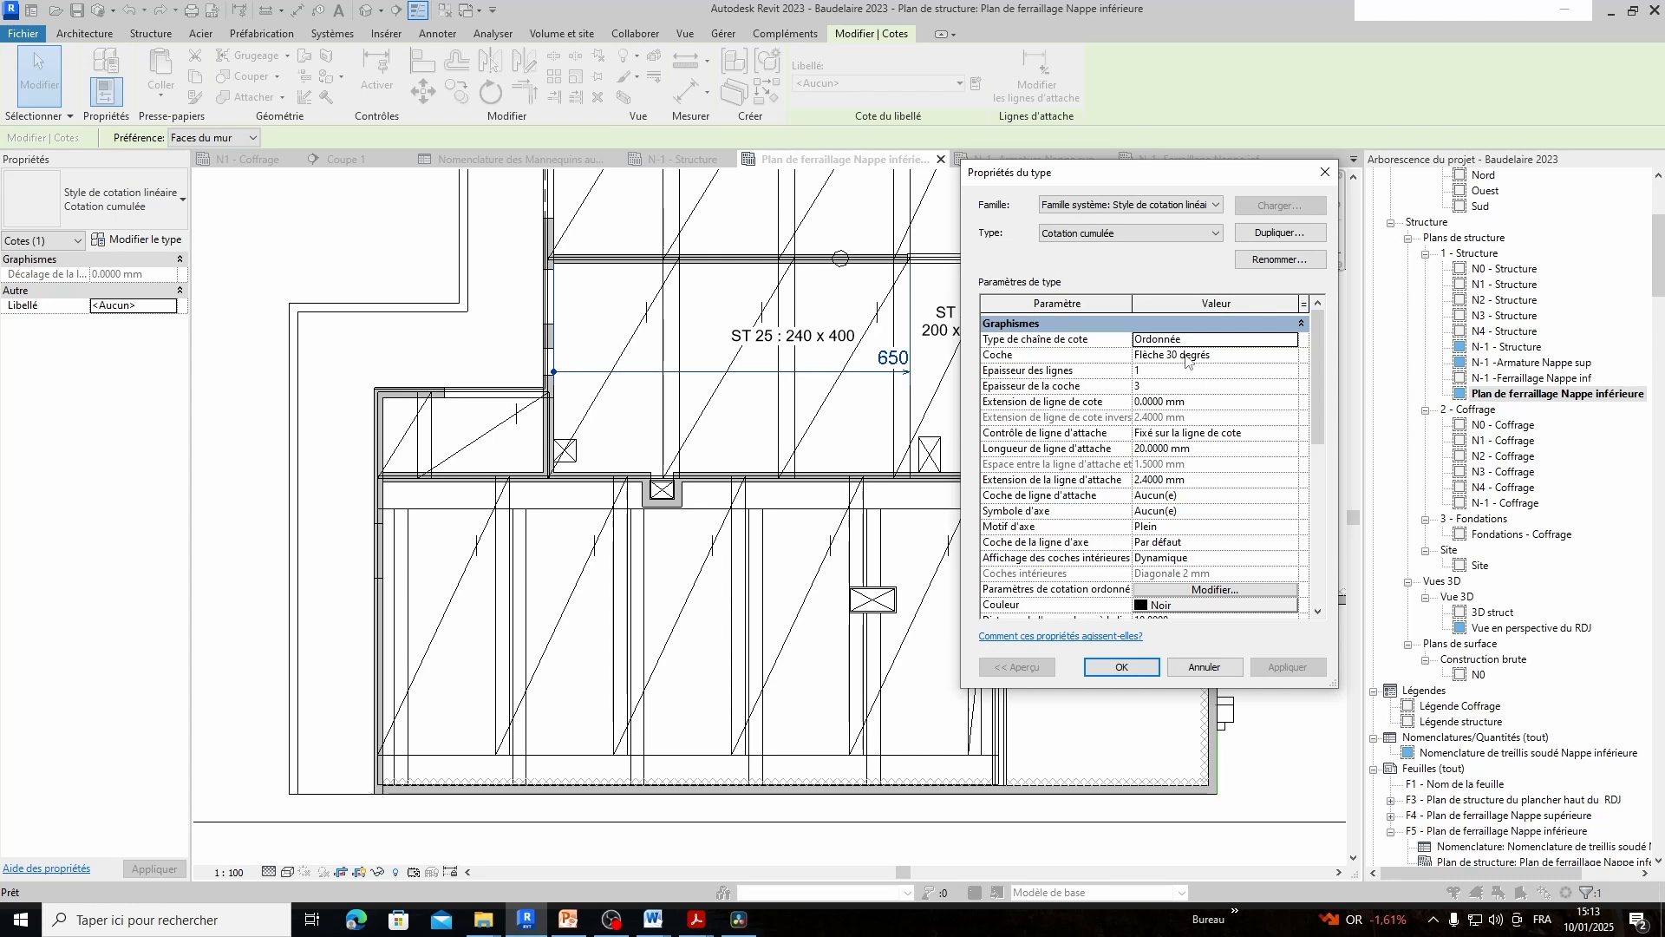
left_click(1139, 344)
left_click(1292, 341)
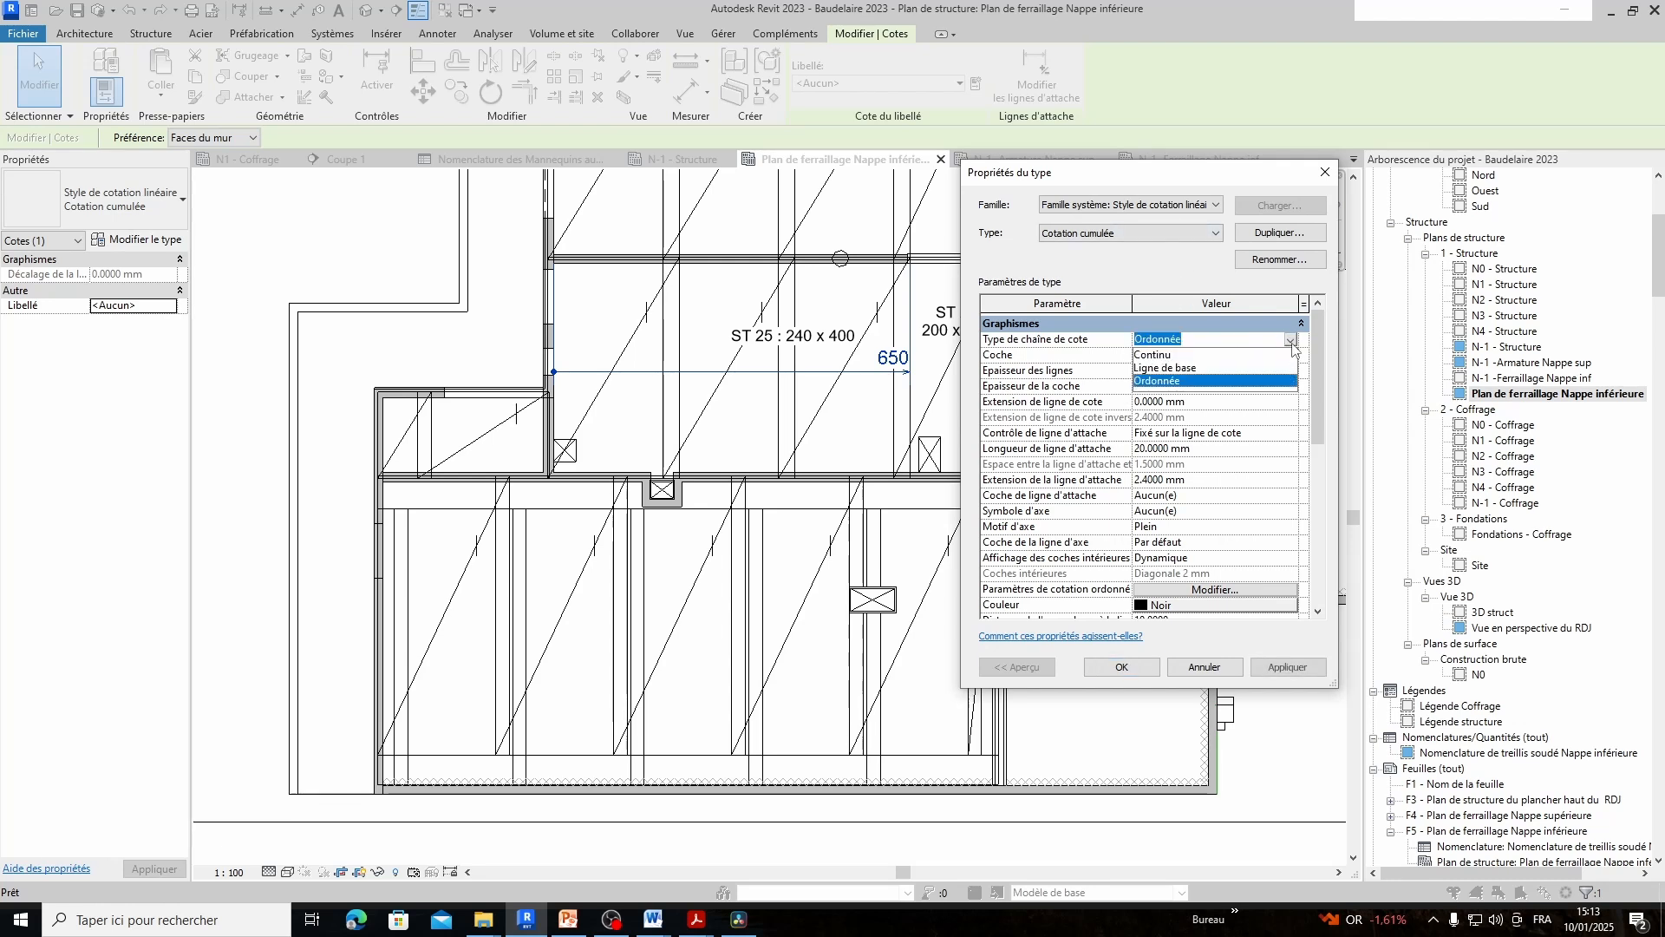
left_click(1292, 345)
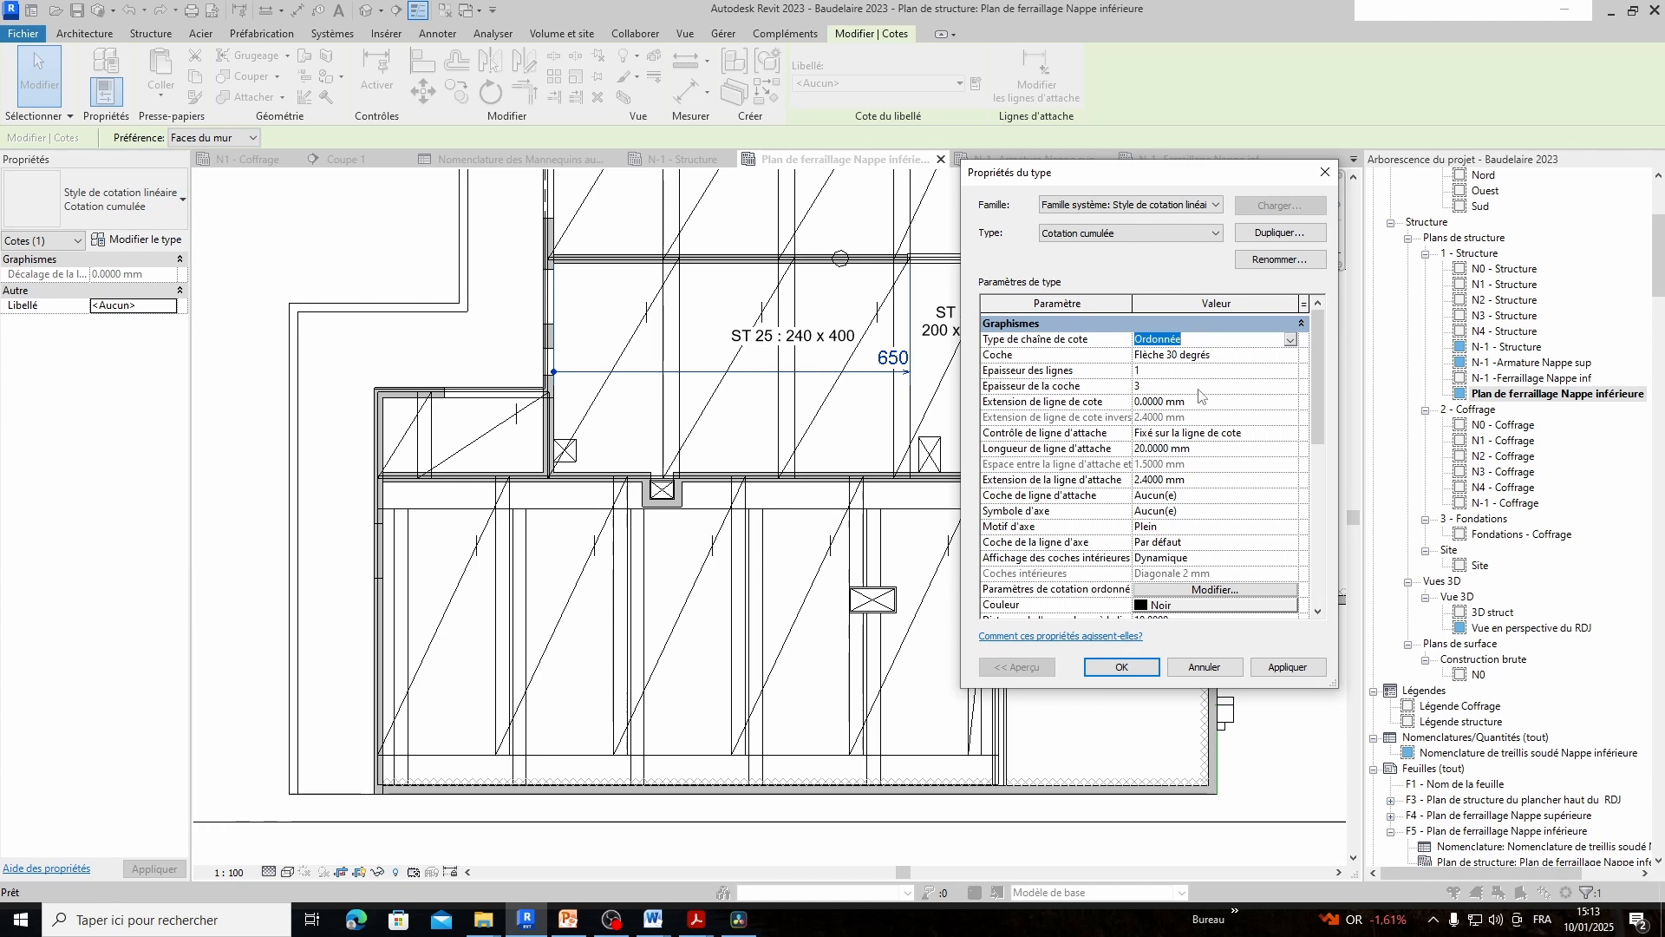
scroll(1200, 394, "down", 3)
scroll(1201, 393, "up", 2)
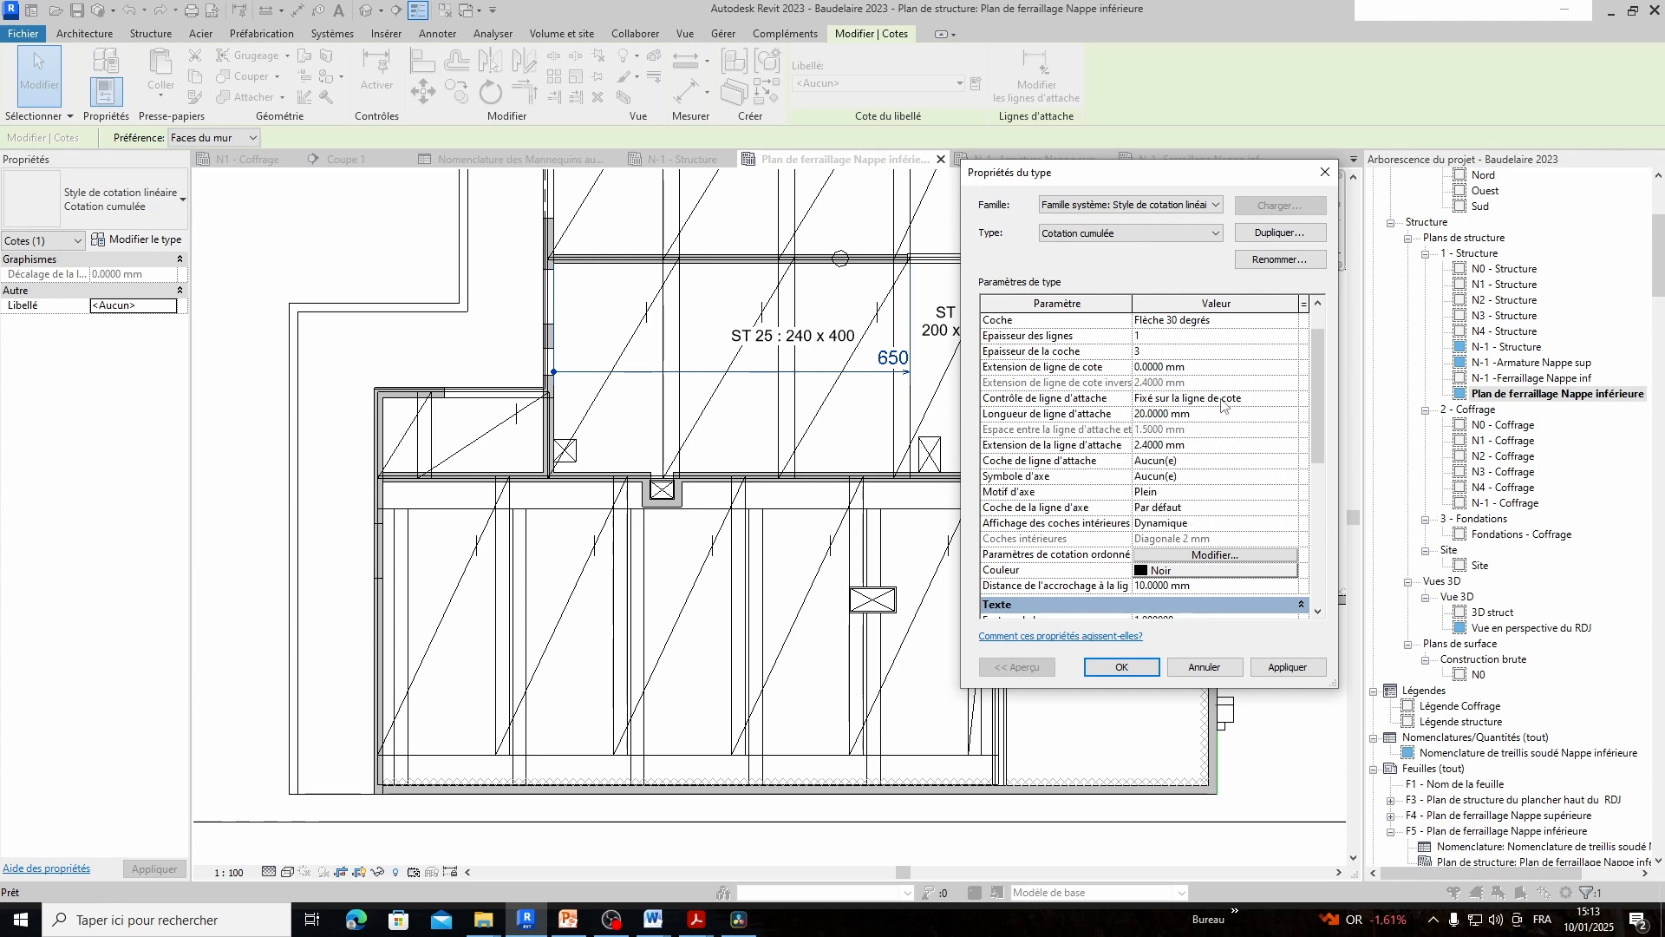
scroll(1201, 462, "down", 4)
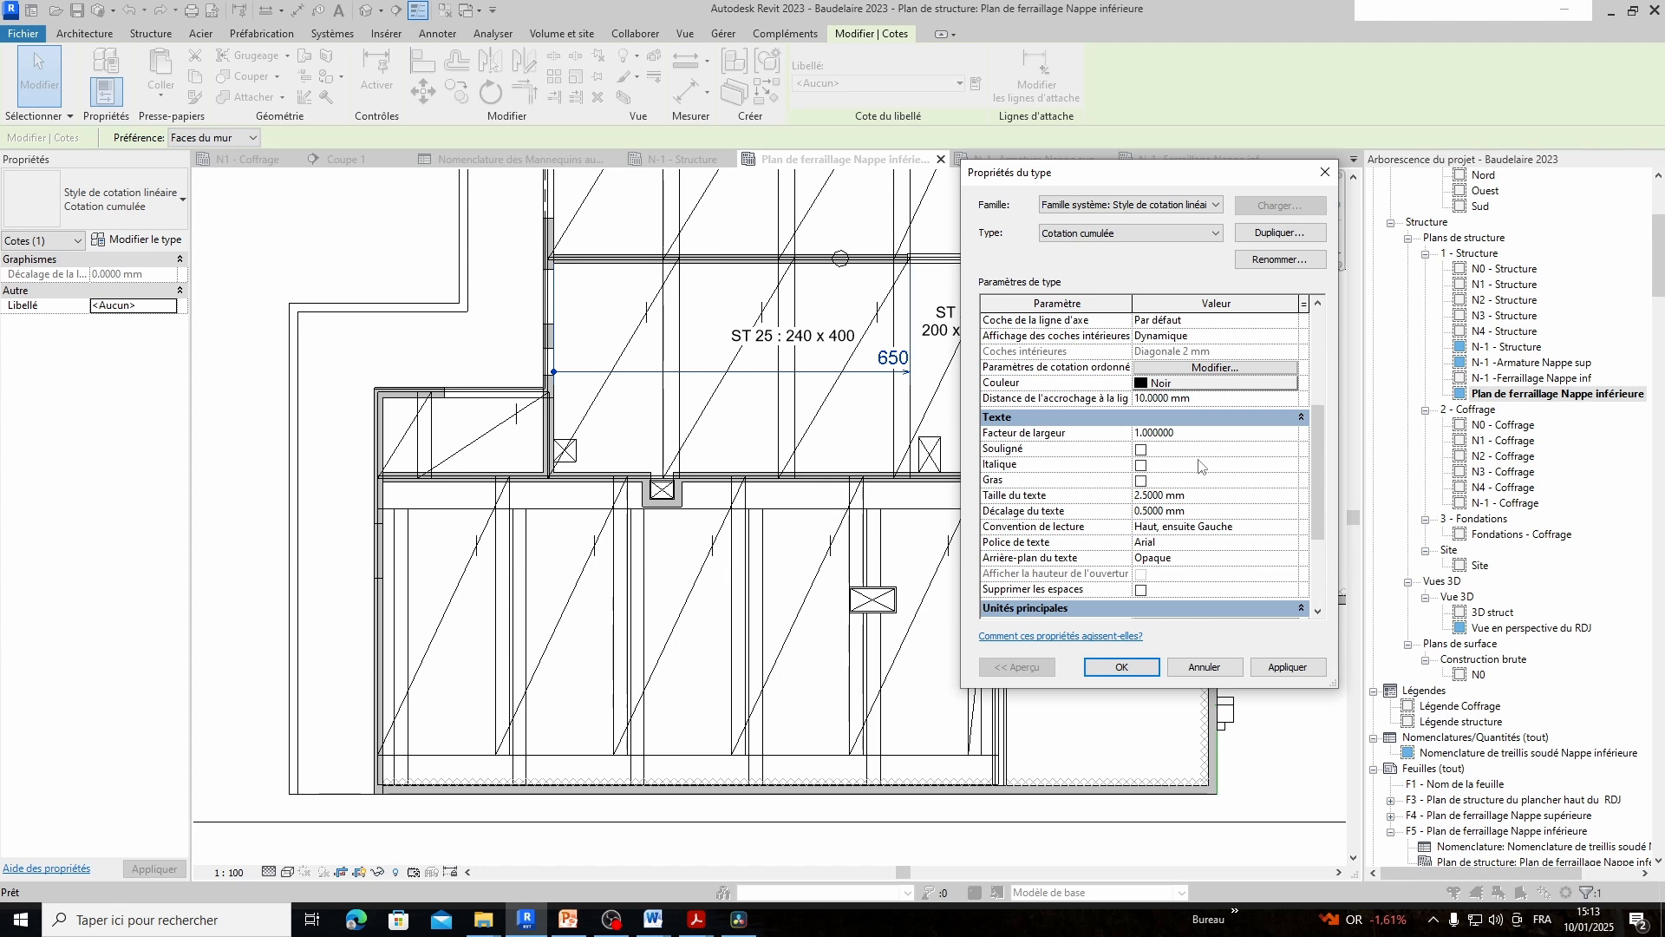
scroll(1200, 466, "down", 1)
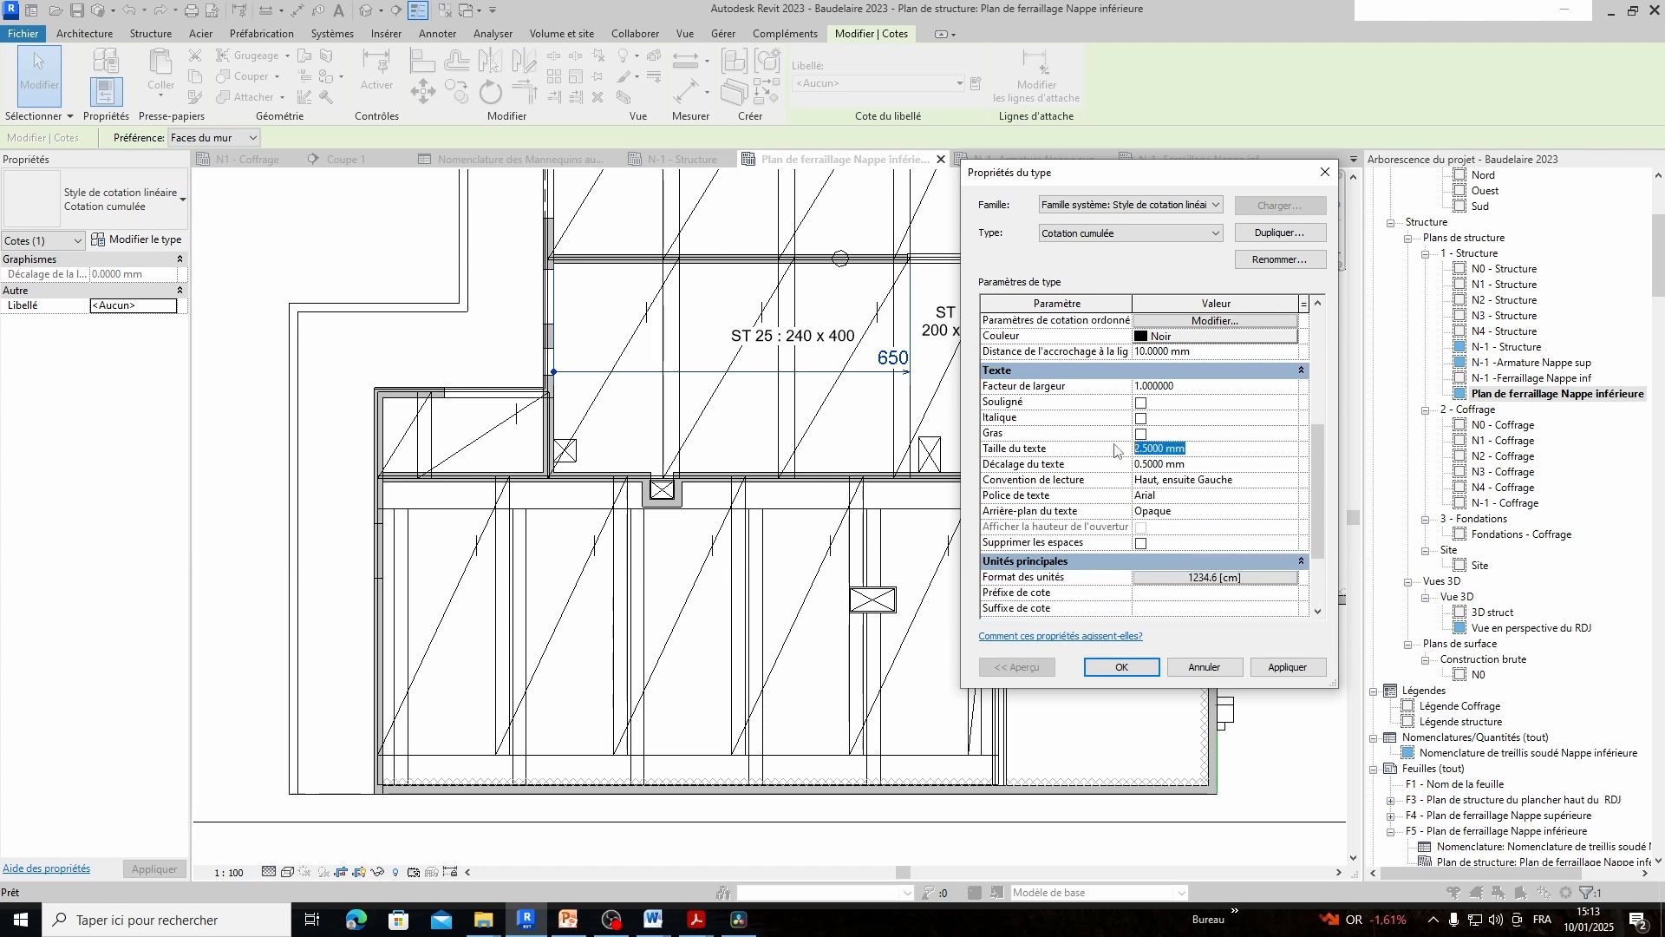
type("2")
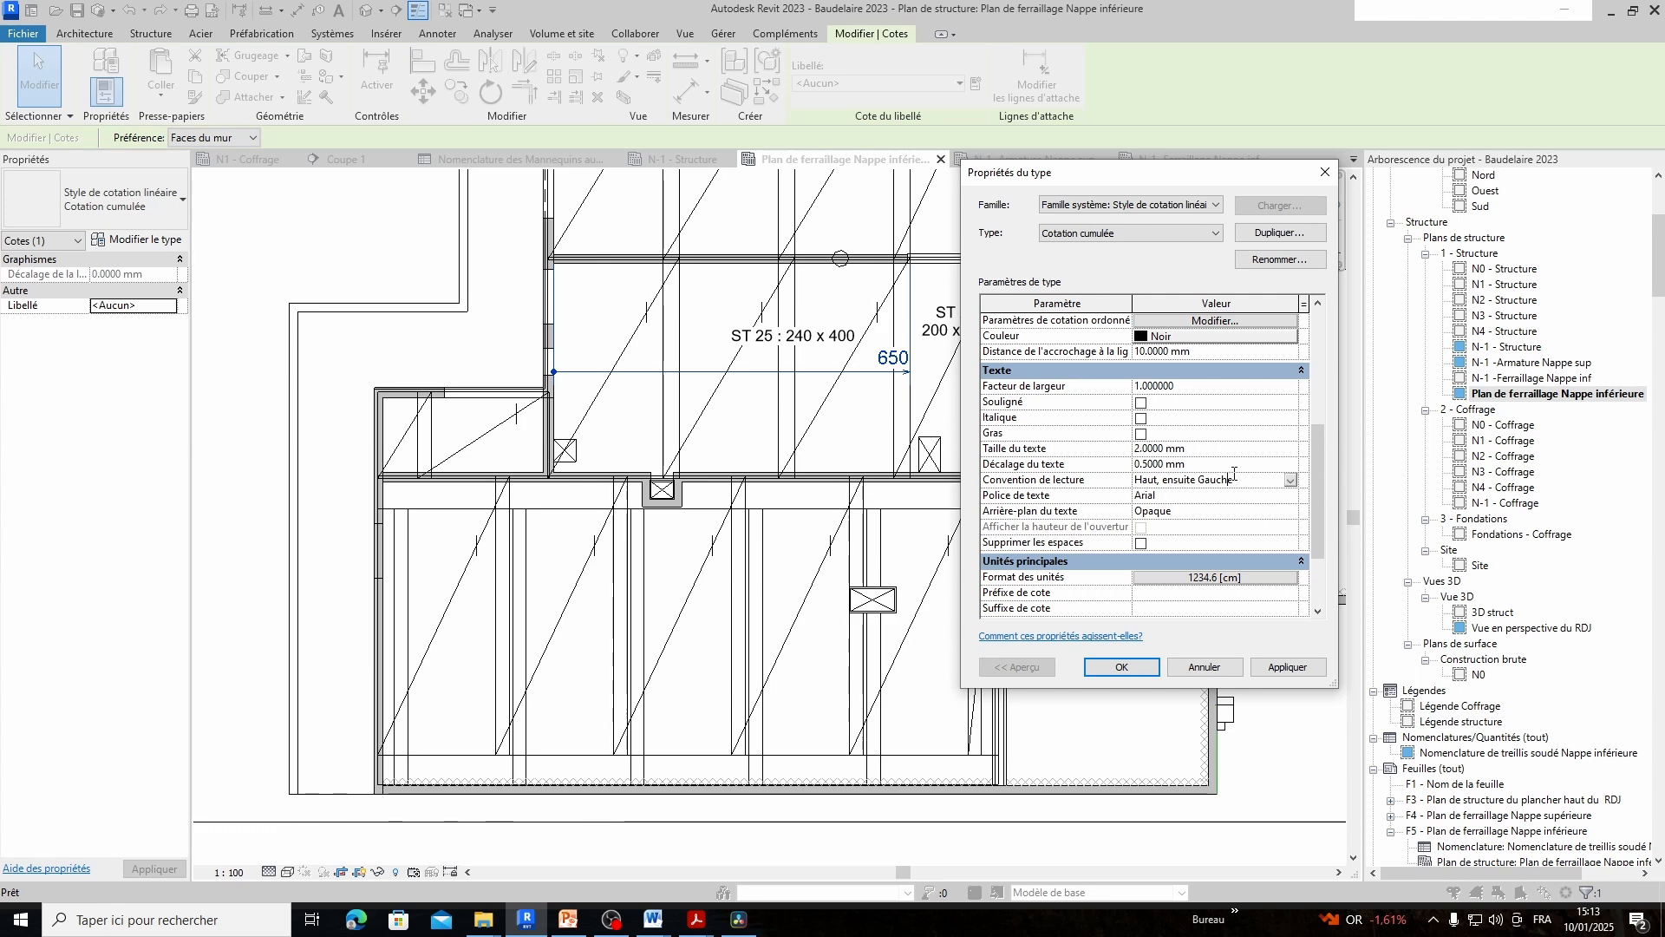
scroll(1181, 617, "down", 2)
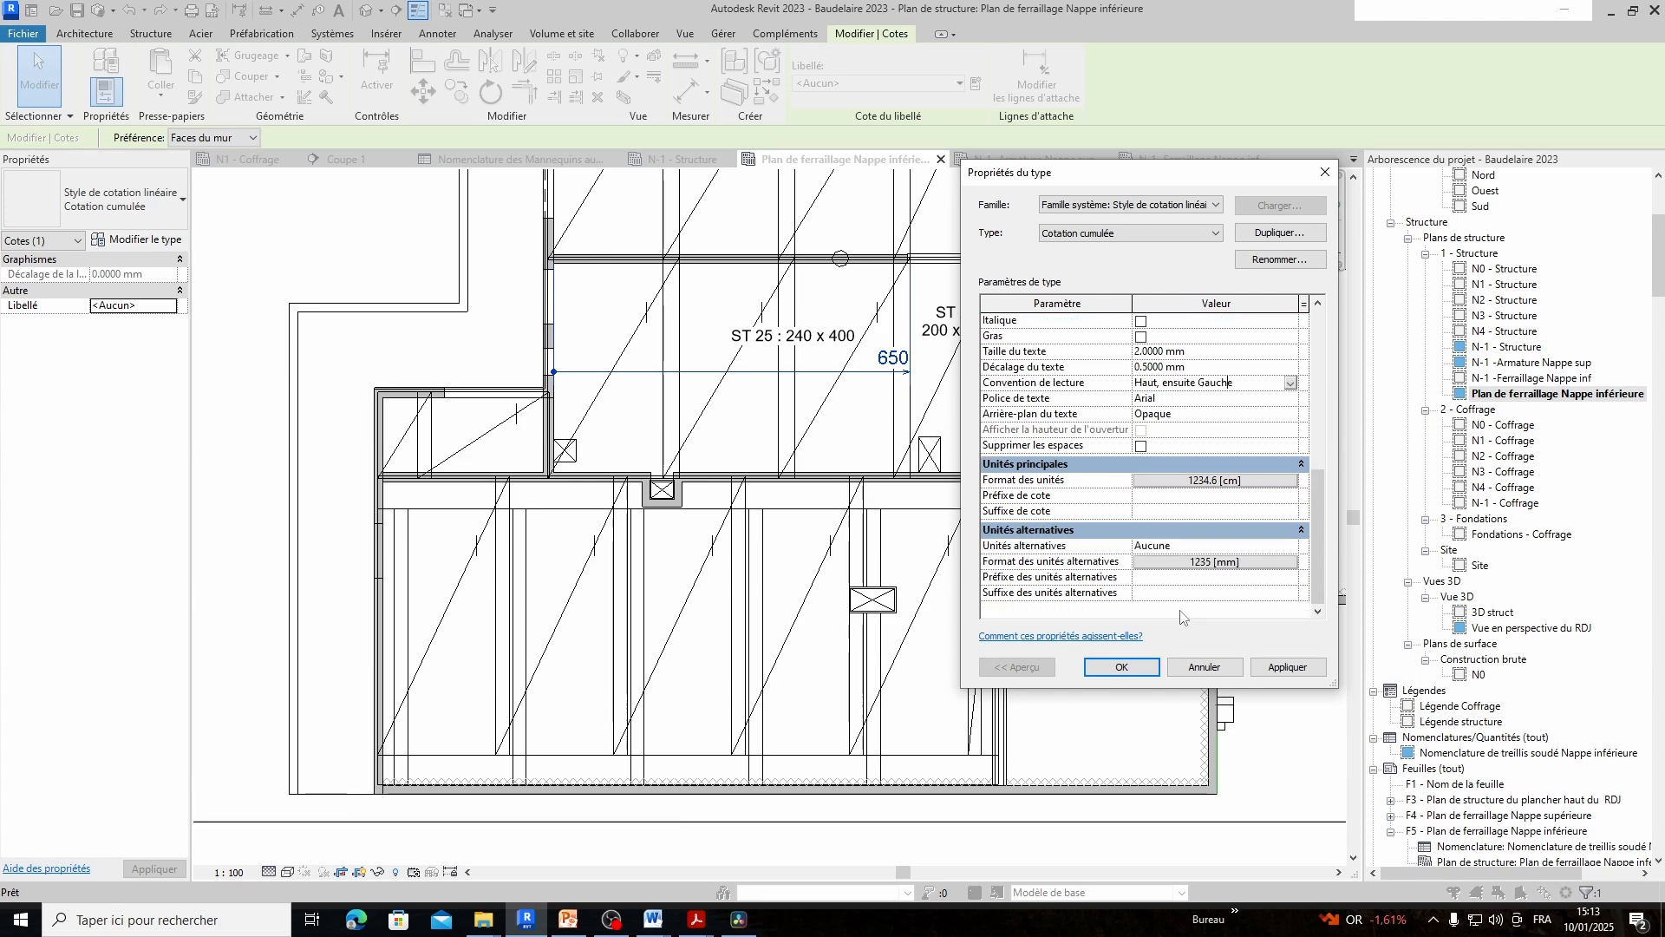
scroll(1179, 607, "up", 2)
scroll(1180, 607, "down", 2)
left_click(1122, 667)
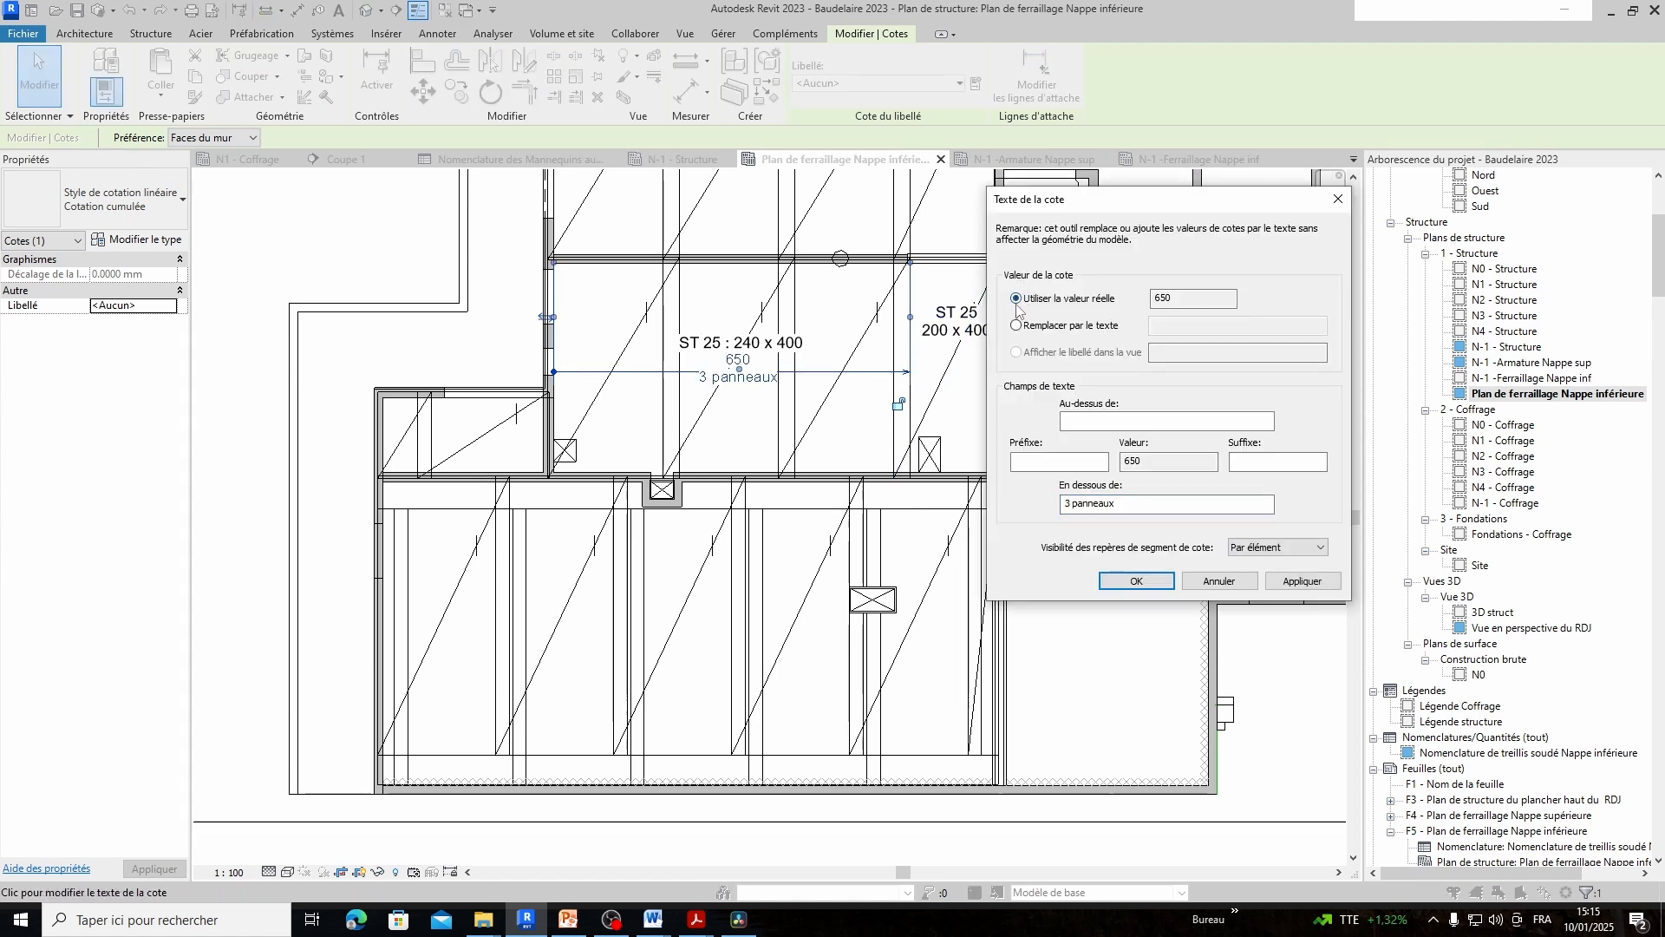
Replace the panel dimension's value with the text "3 panneaux", moving that text out of the field below the value
left_click(1017, 326)
left_click_drag(1154, 504, 1006, 505)
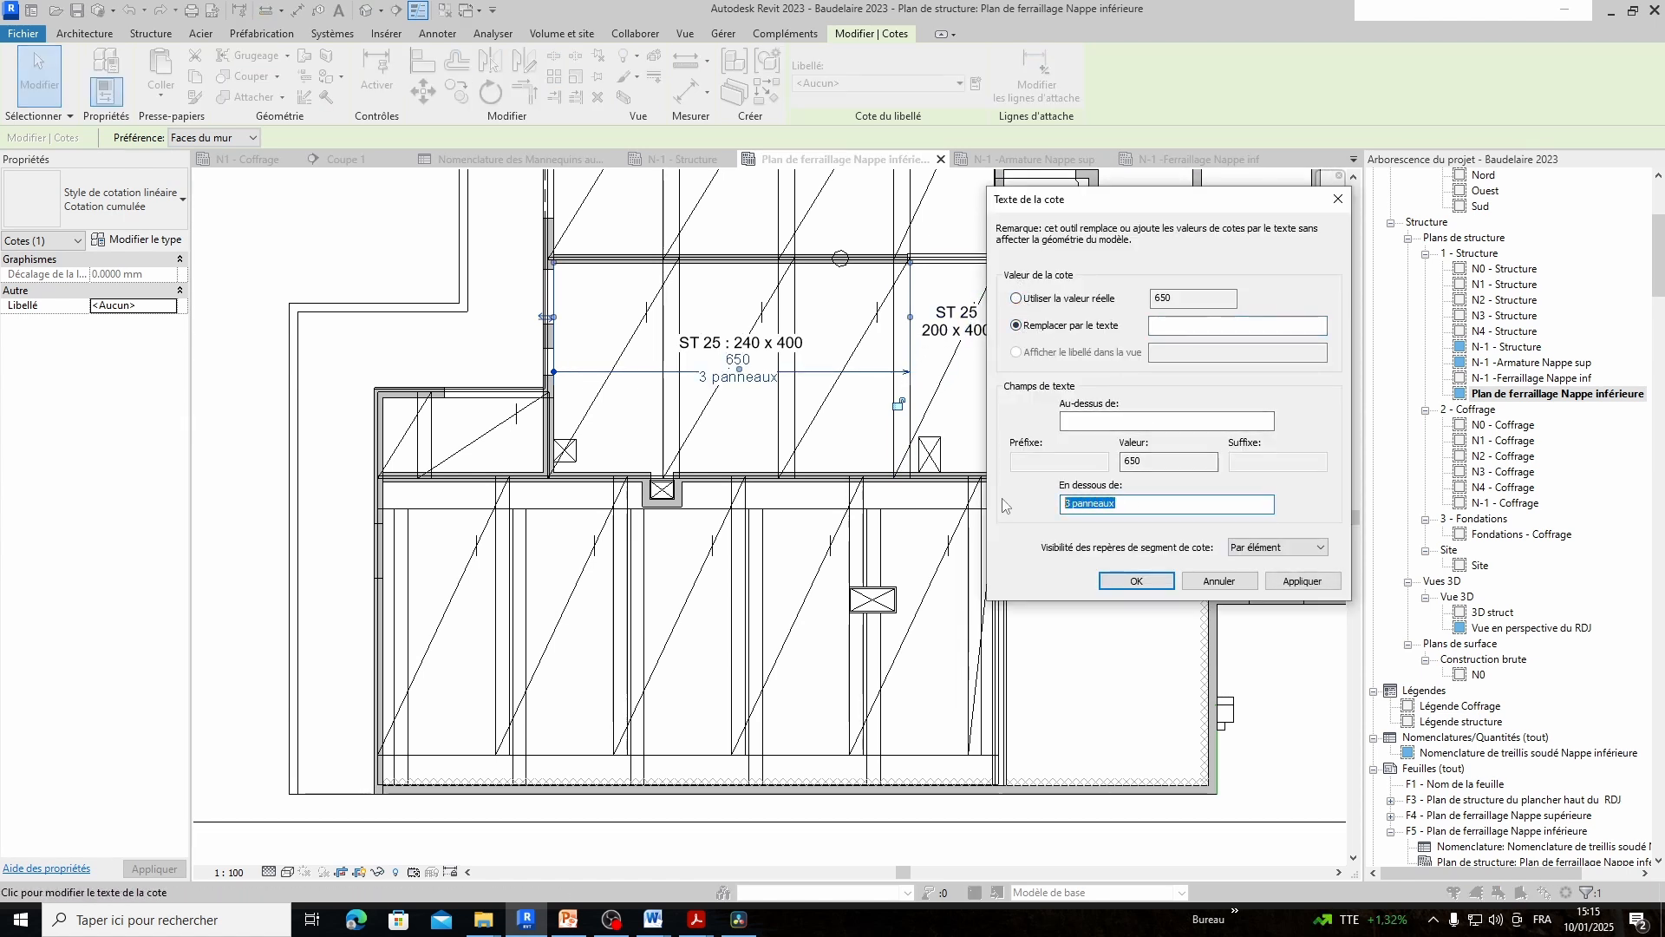
key("ctrl+x")
left_click(1232, 326)
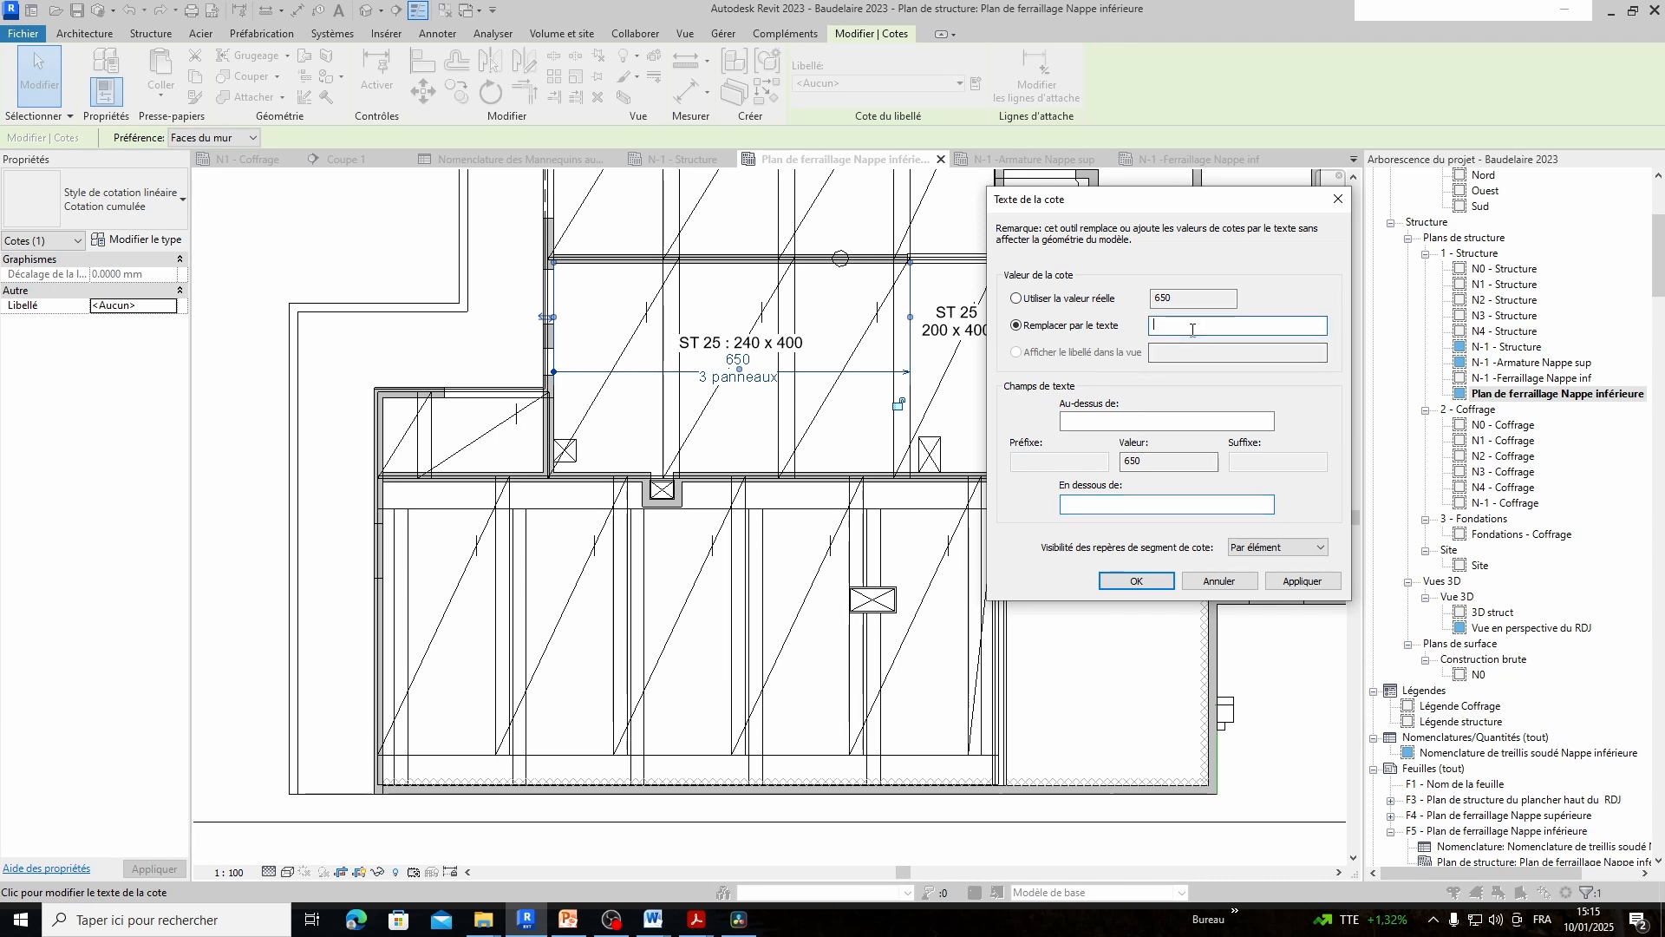
key("ctrl+v")
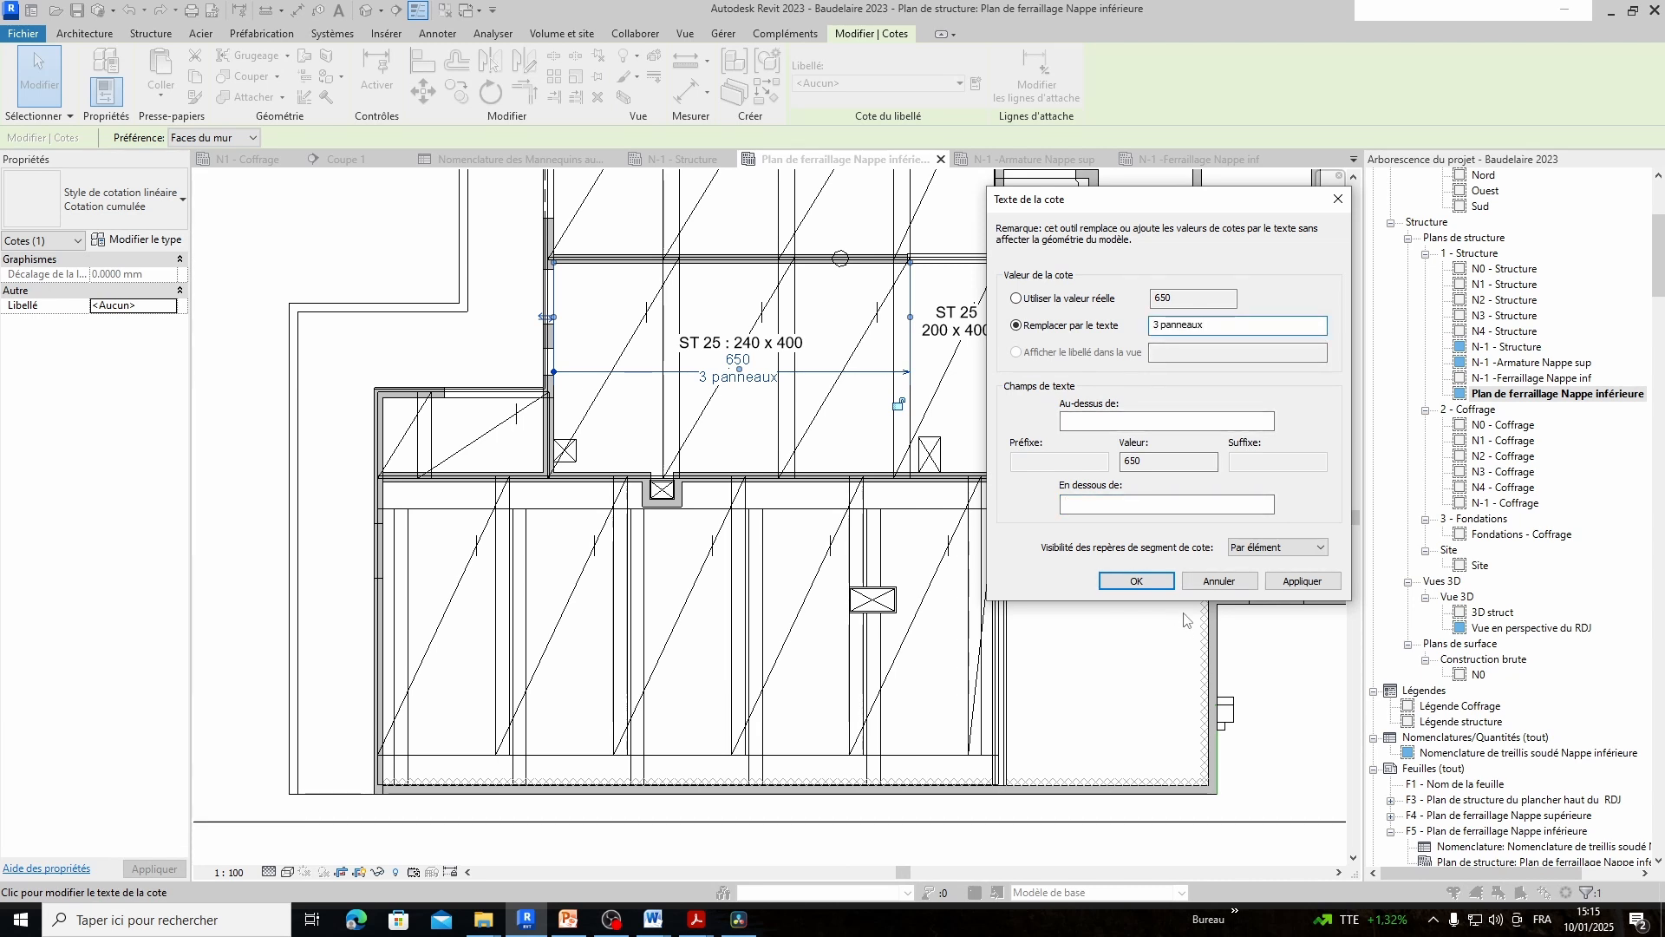
left_click(1301, 581)
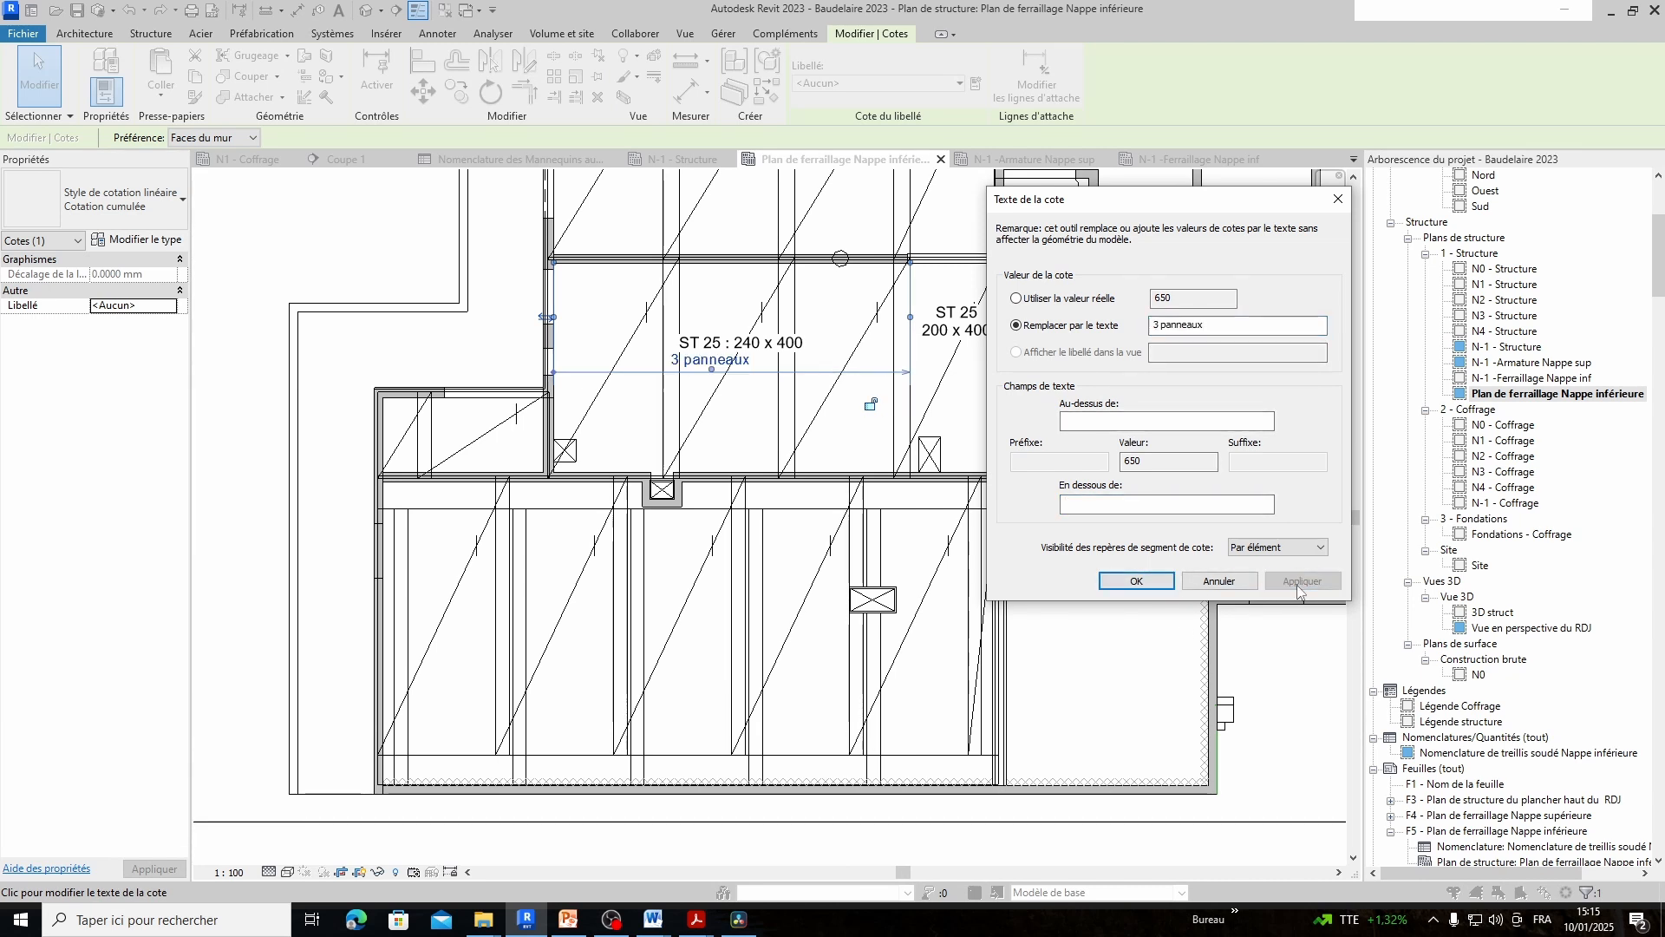
left_click(1136, 581)
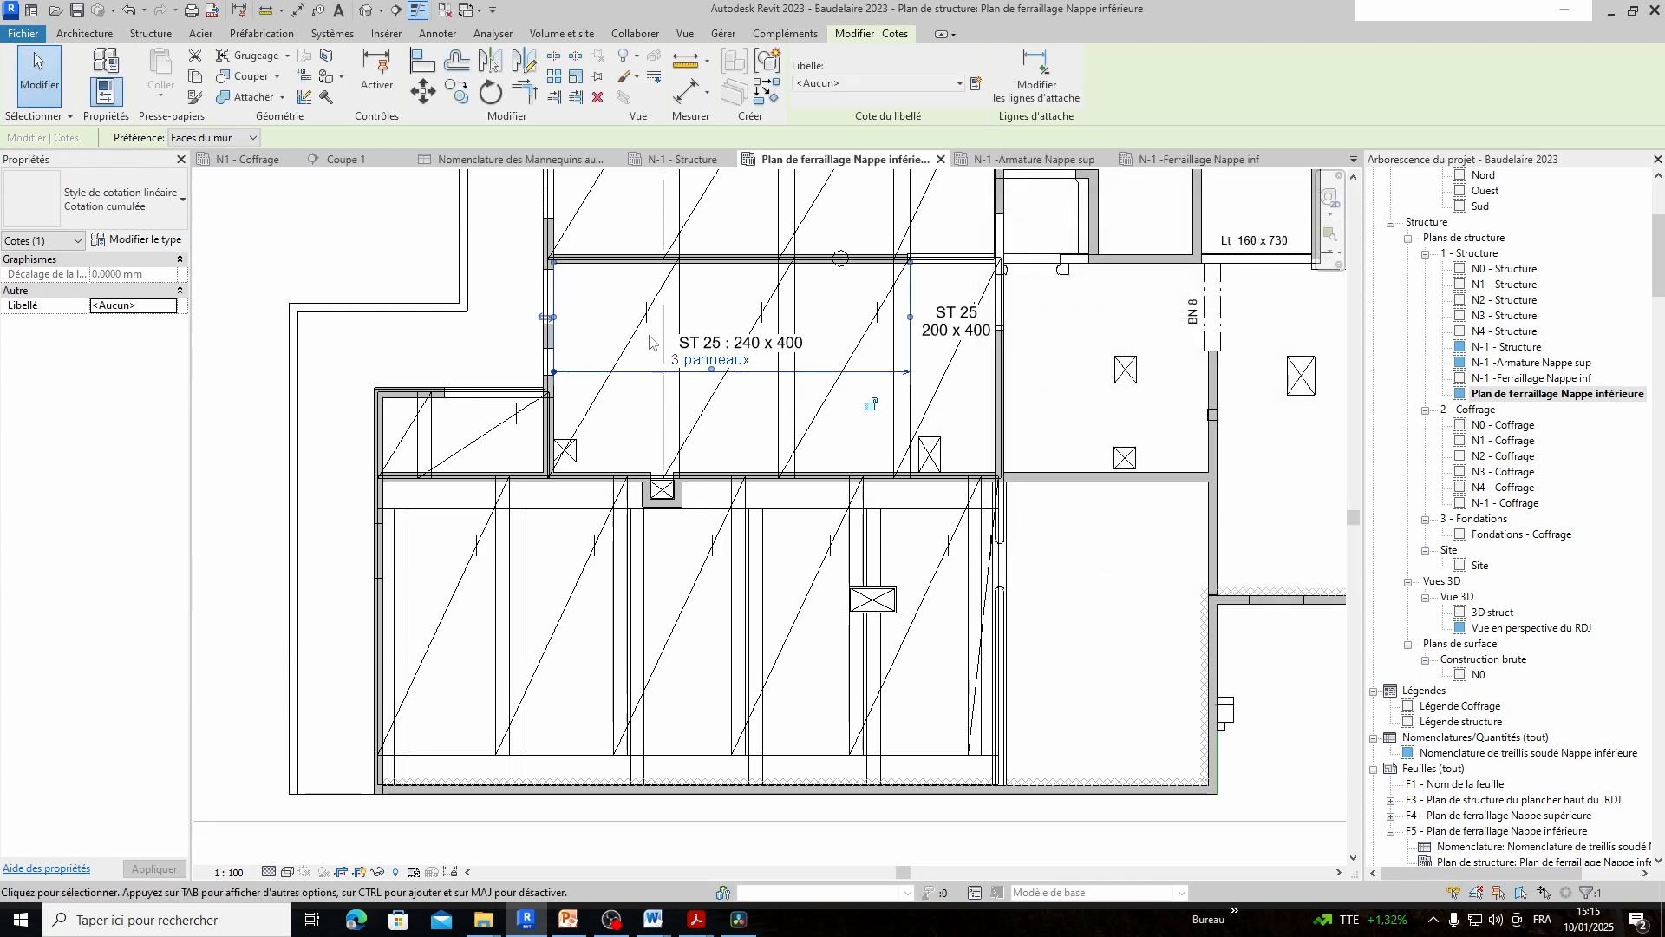
Centre the "3 panneaux" text beneath the ST 25 : 240 x 400 tag and lower the 200 x 400 tag to the dimension line's level
left_click(754, 340)
mouse_move(754, 340)
left_mouse_down()
mouse_move(724, 341)
mouse_move(755, 341)
left_mouse_up()
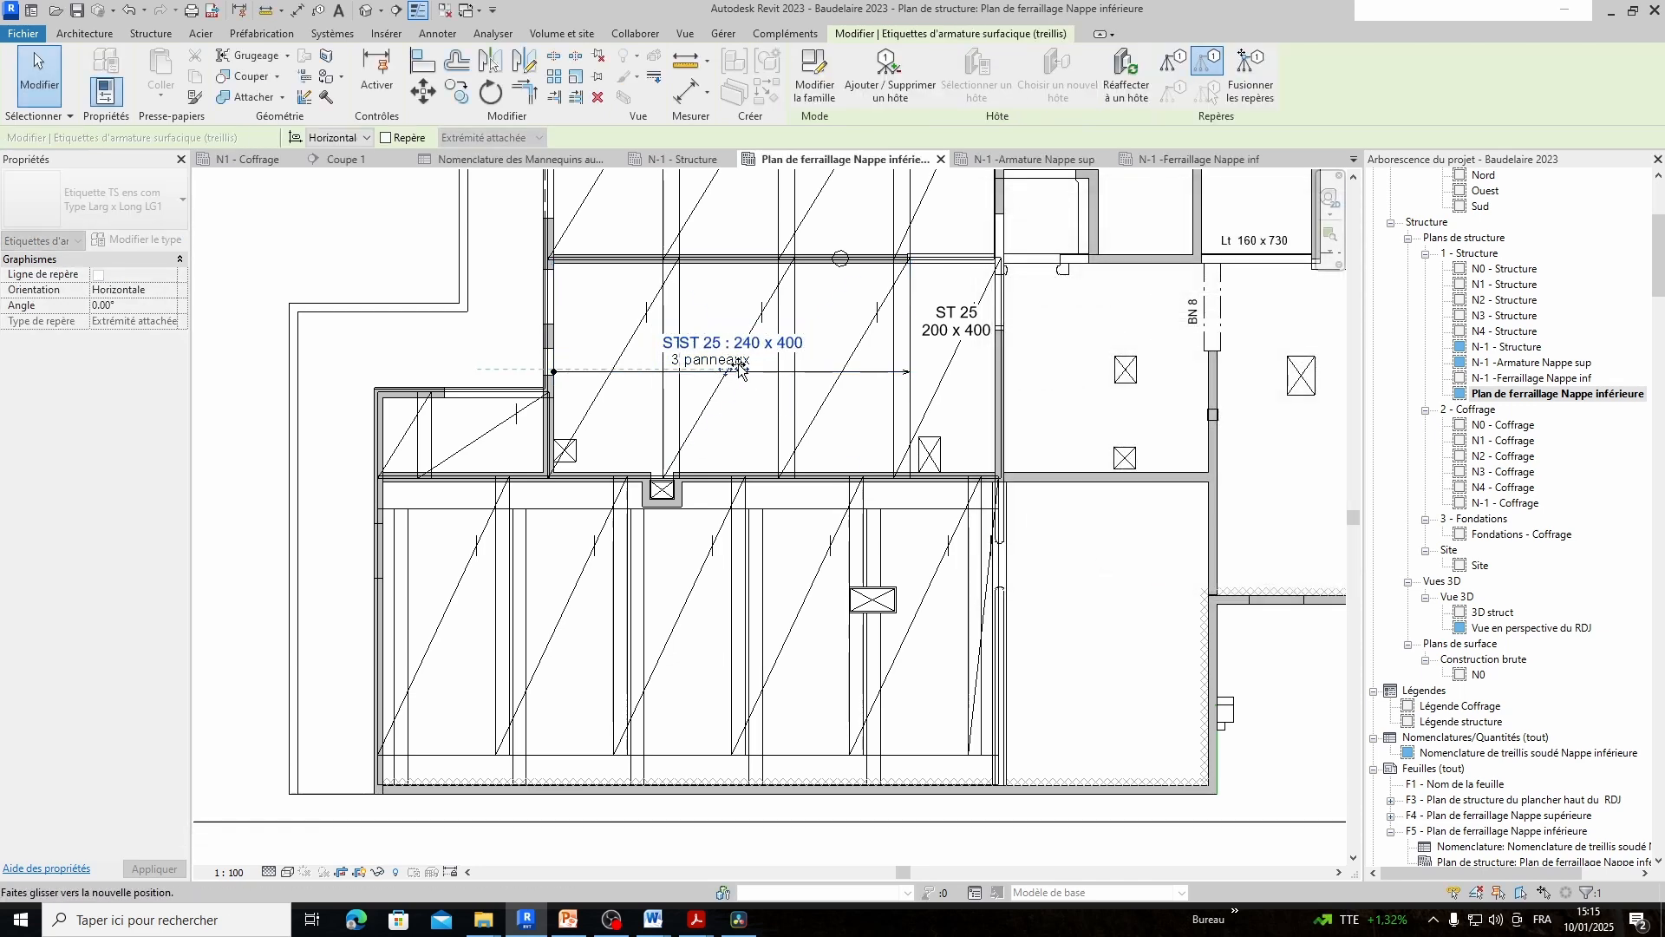
left_click(716, 372)
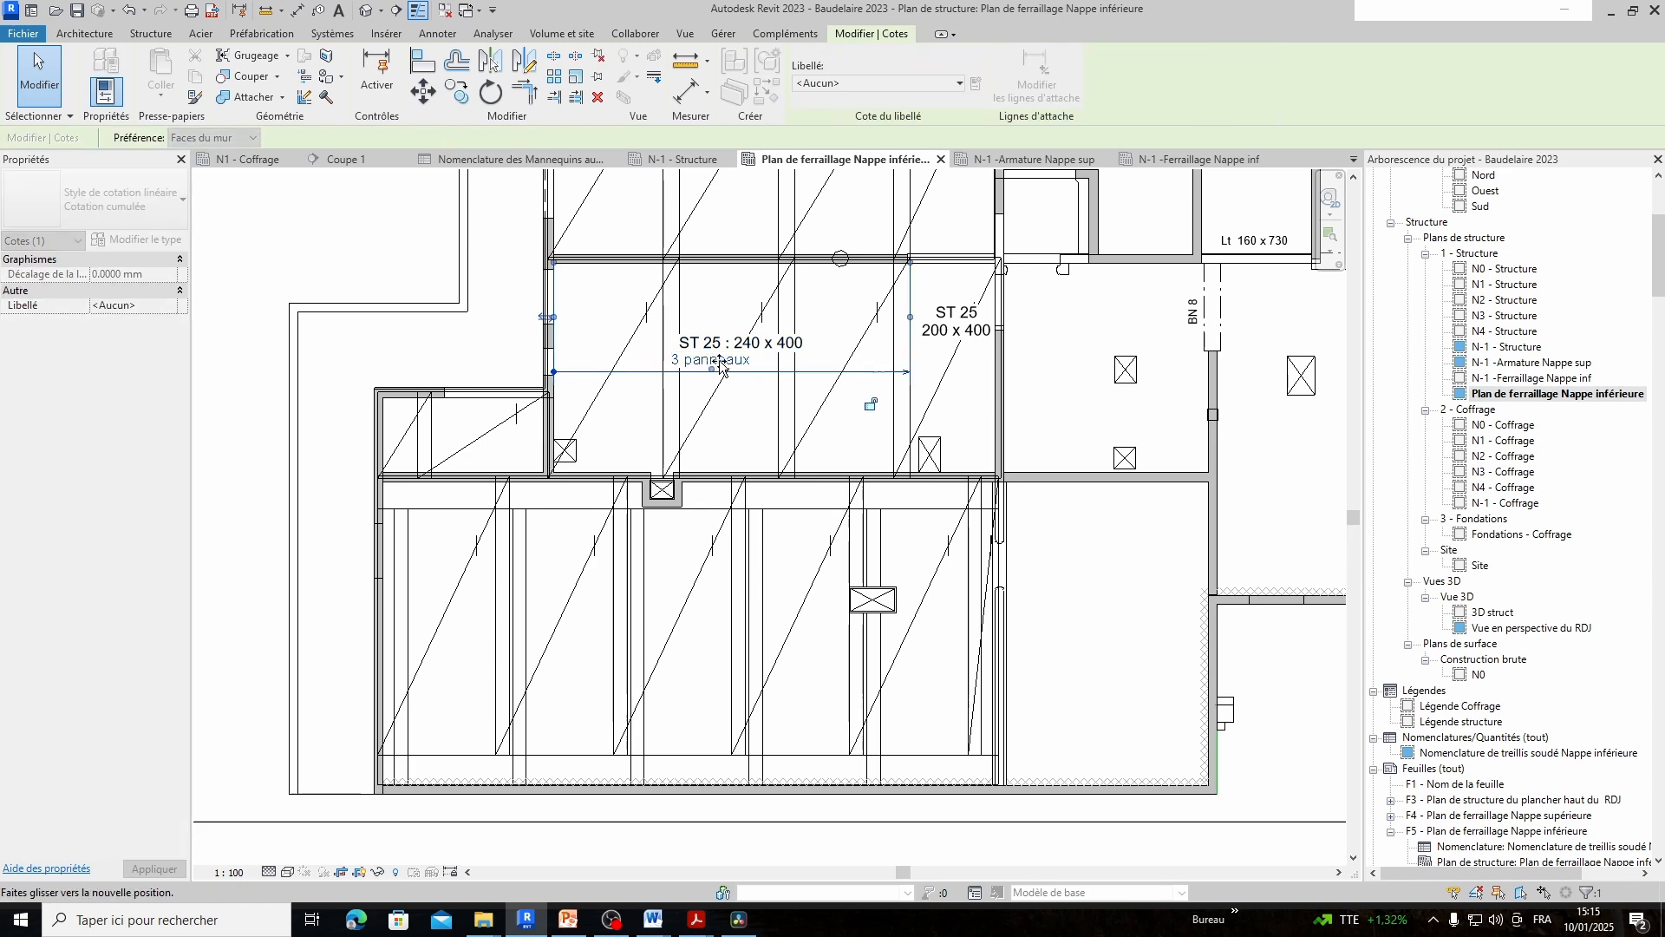
left_click_drag(716, 372, 742, 371)
left_click(787, 415)
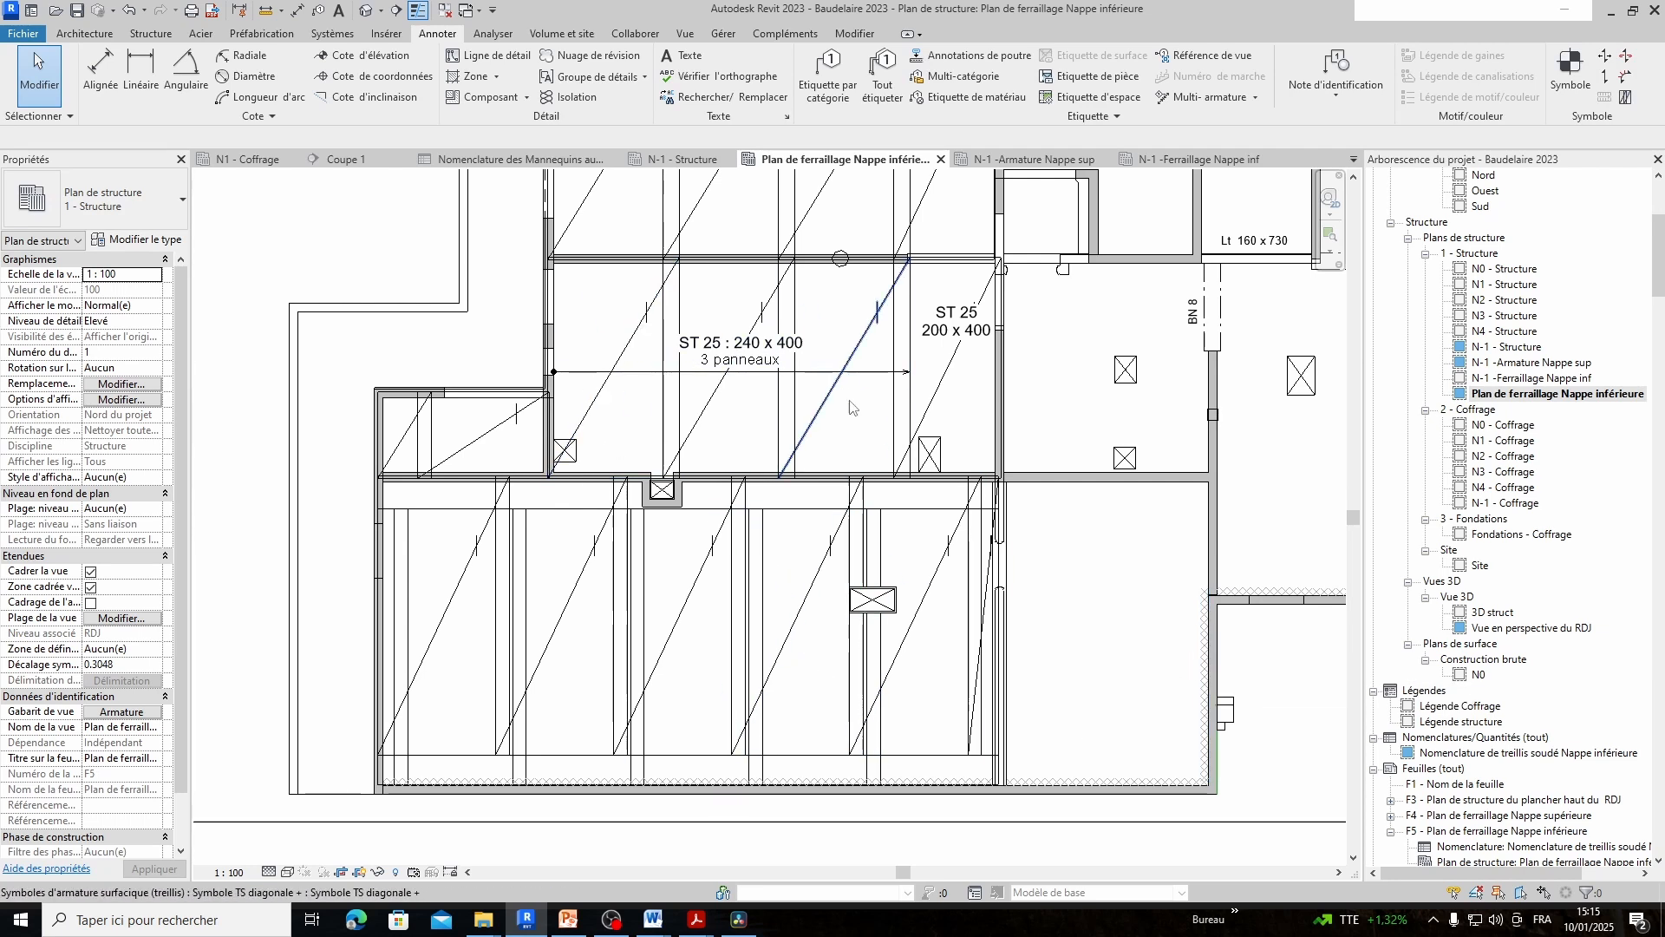
left_click_drag(957, 348, 957, 396)
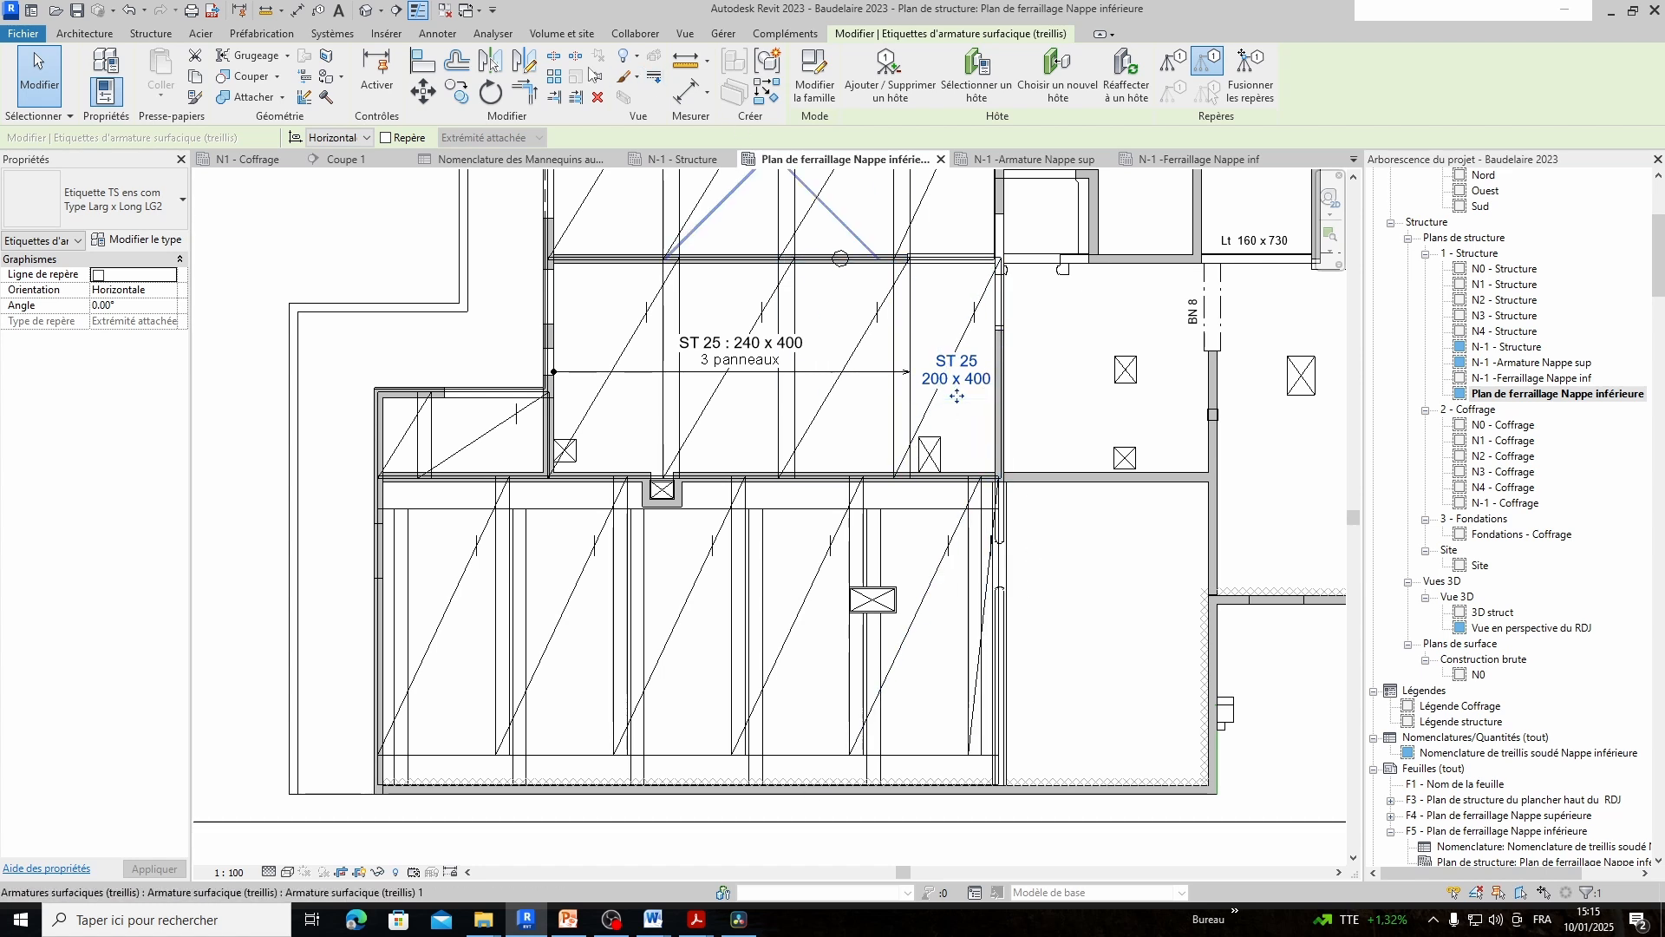
Dimension the overlap between the first two ST 25 panels with an aligned dimension in the ARM - Coche de ligne d'attache - Arial style
left_click(436, 33)
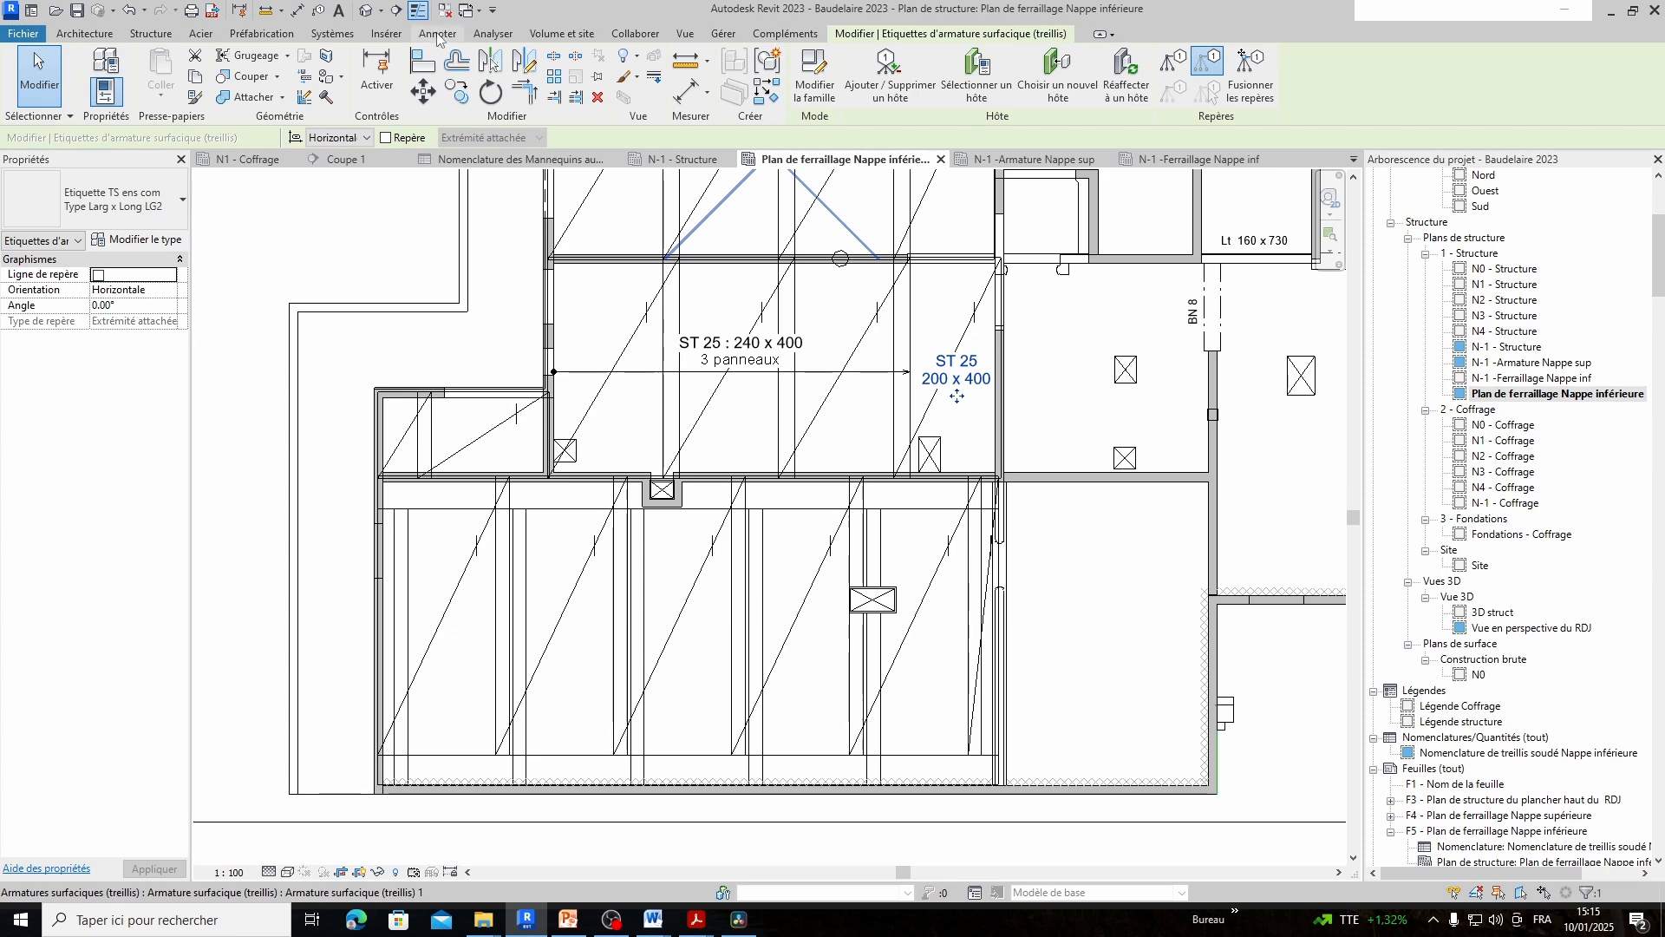
left_click(103, 78)
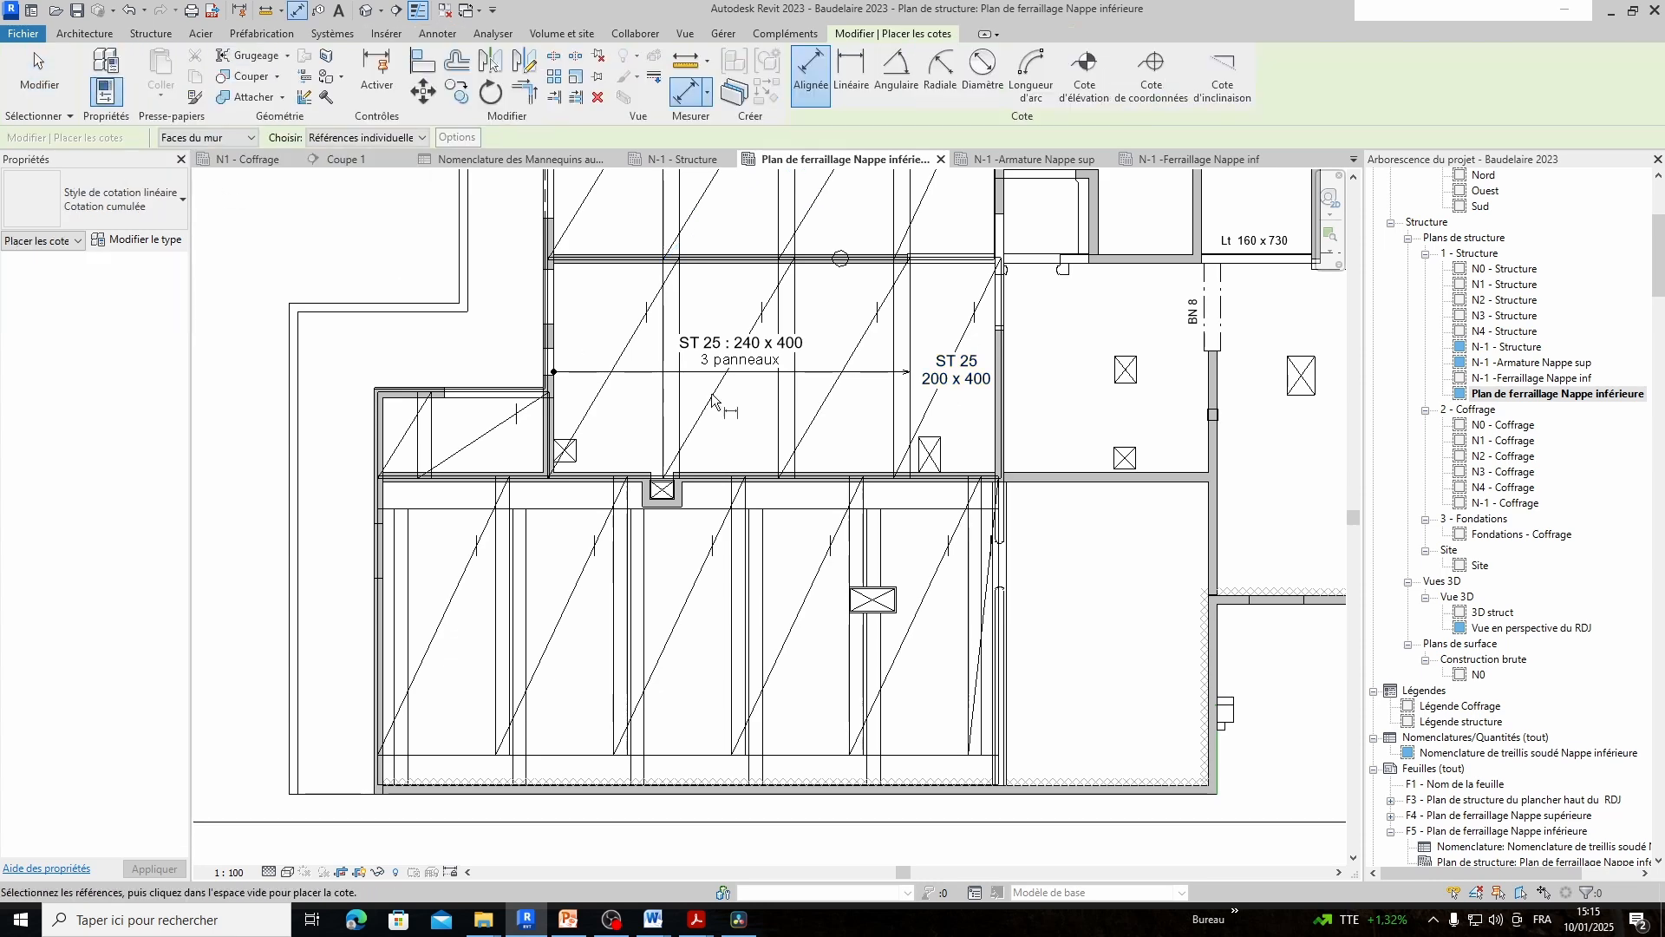
left_click(113, 201)
scroll(137, 347, "up", 2)
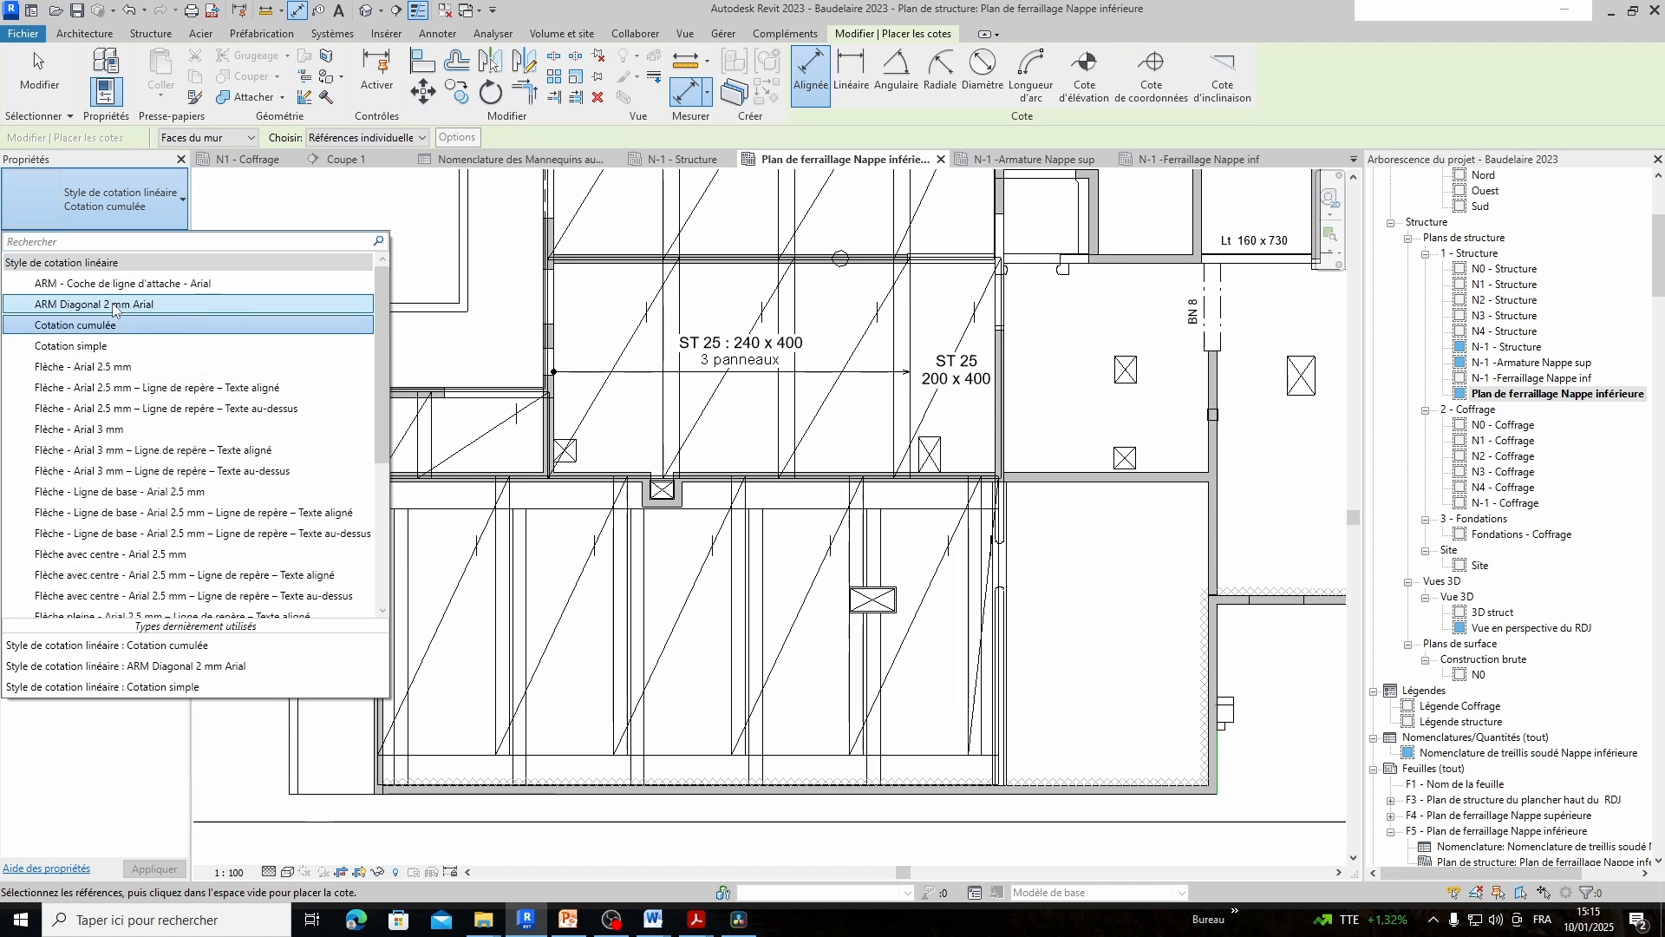
left_click(153, 286)
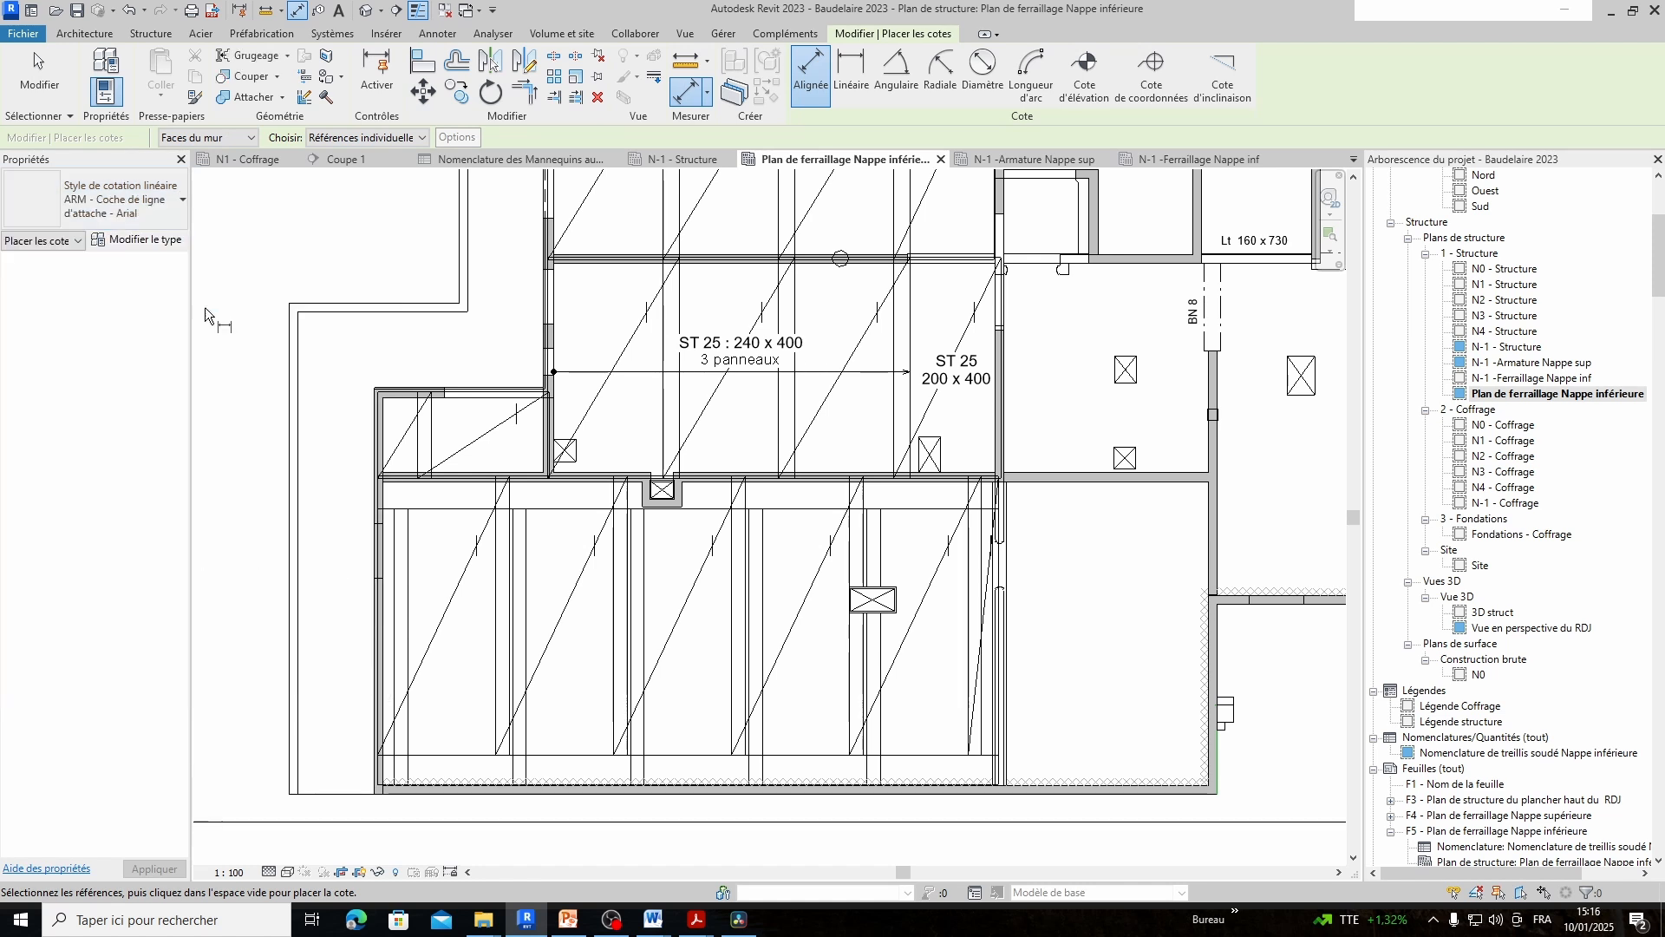
left_click(680, 412)
left_click(699, 409)
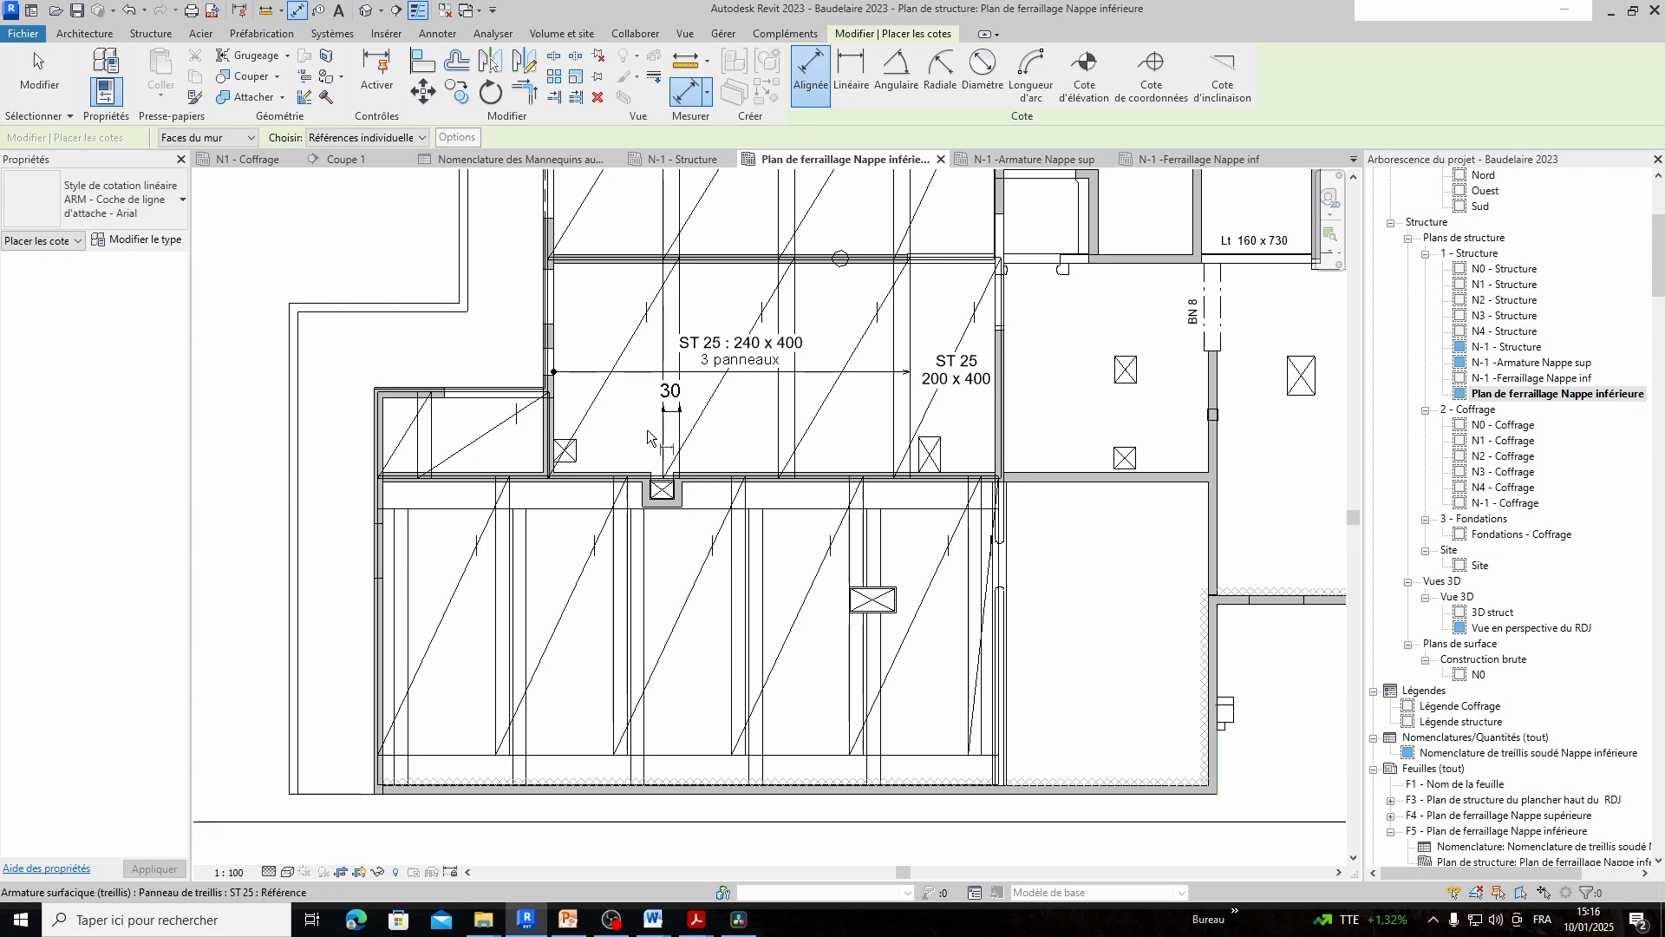
Change the overlap dimension between the first two ST 25 panels to the ARM Diagonal 2 mm Arial style
scroll(711, 433, "up", 1)
key("Escape")
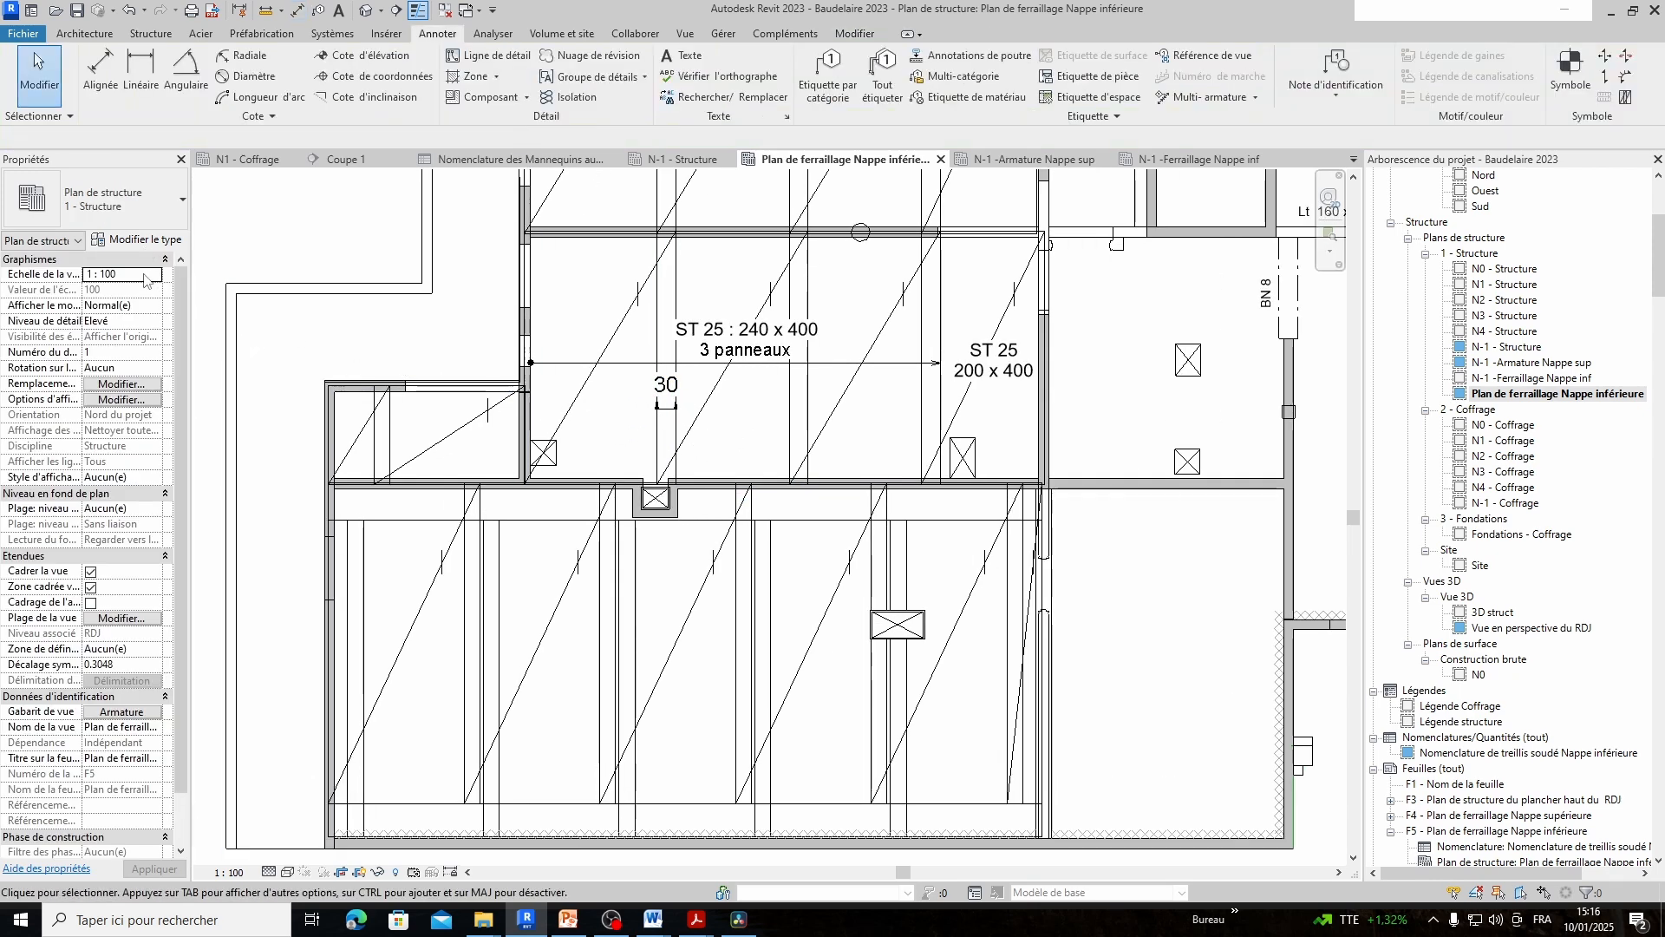
scroll(691, 452, "up", 4)
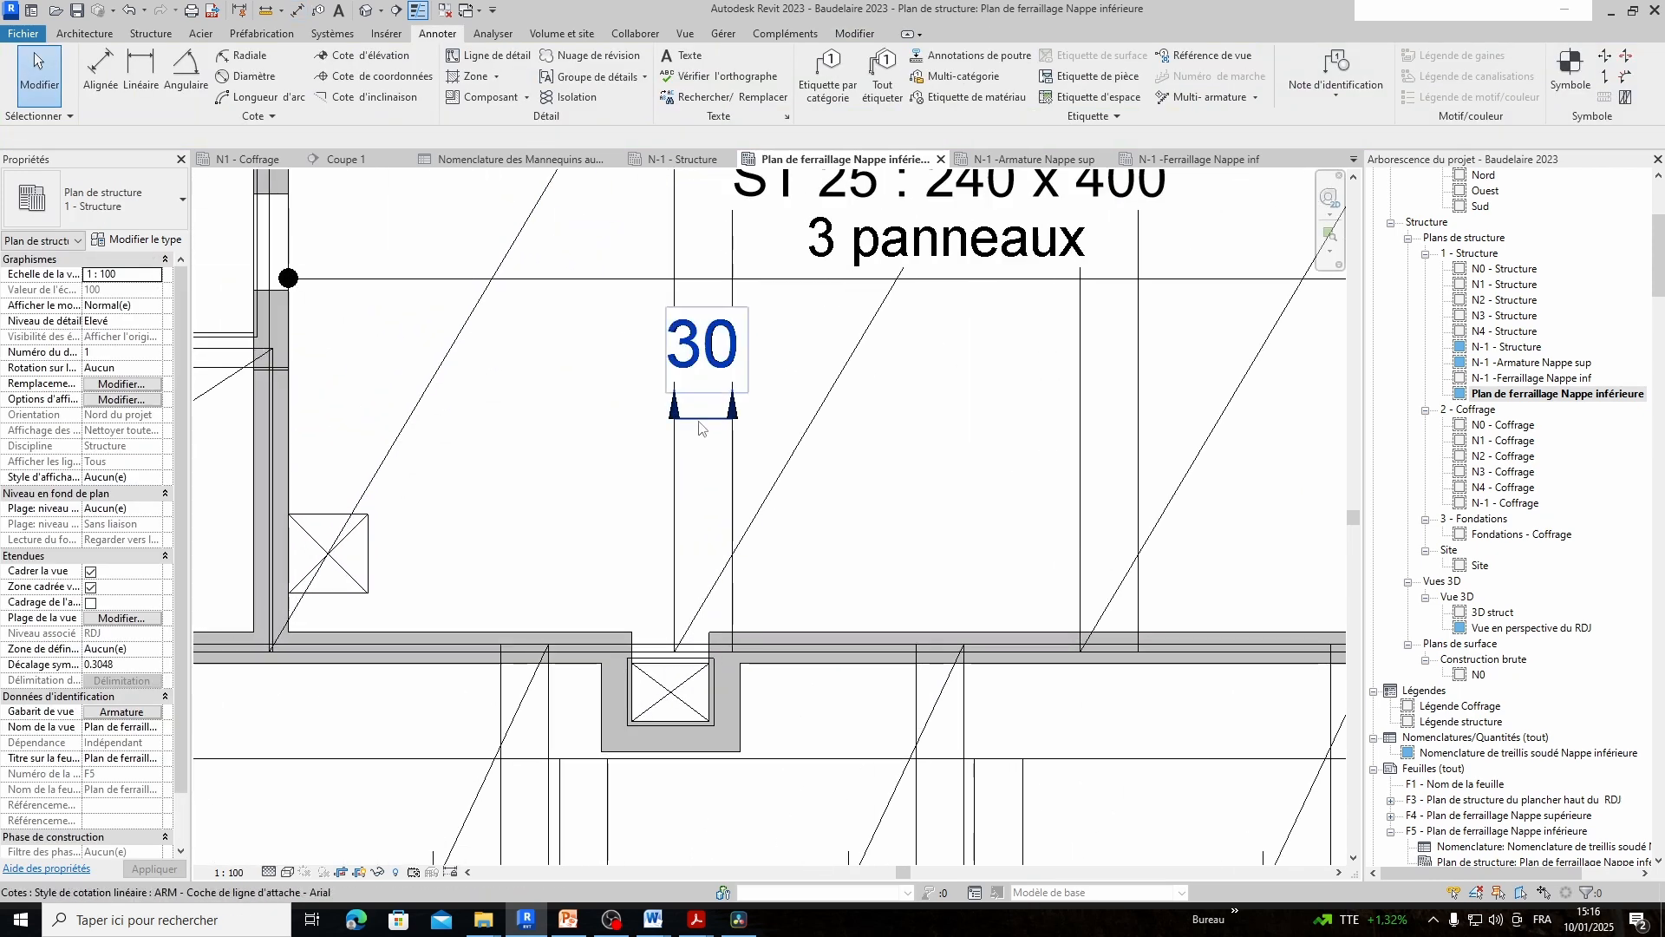
left_click(691, 452)
left_click(161, 206)
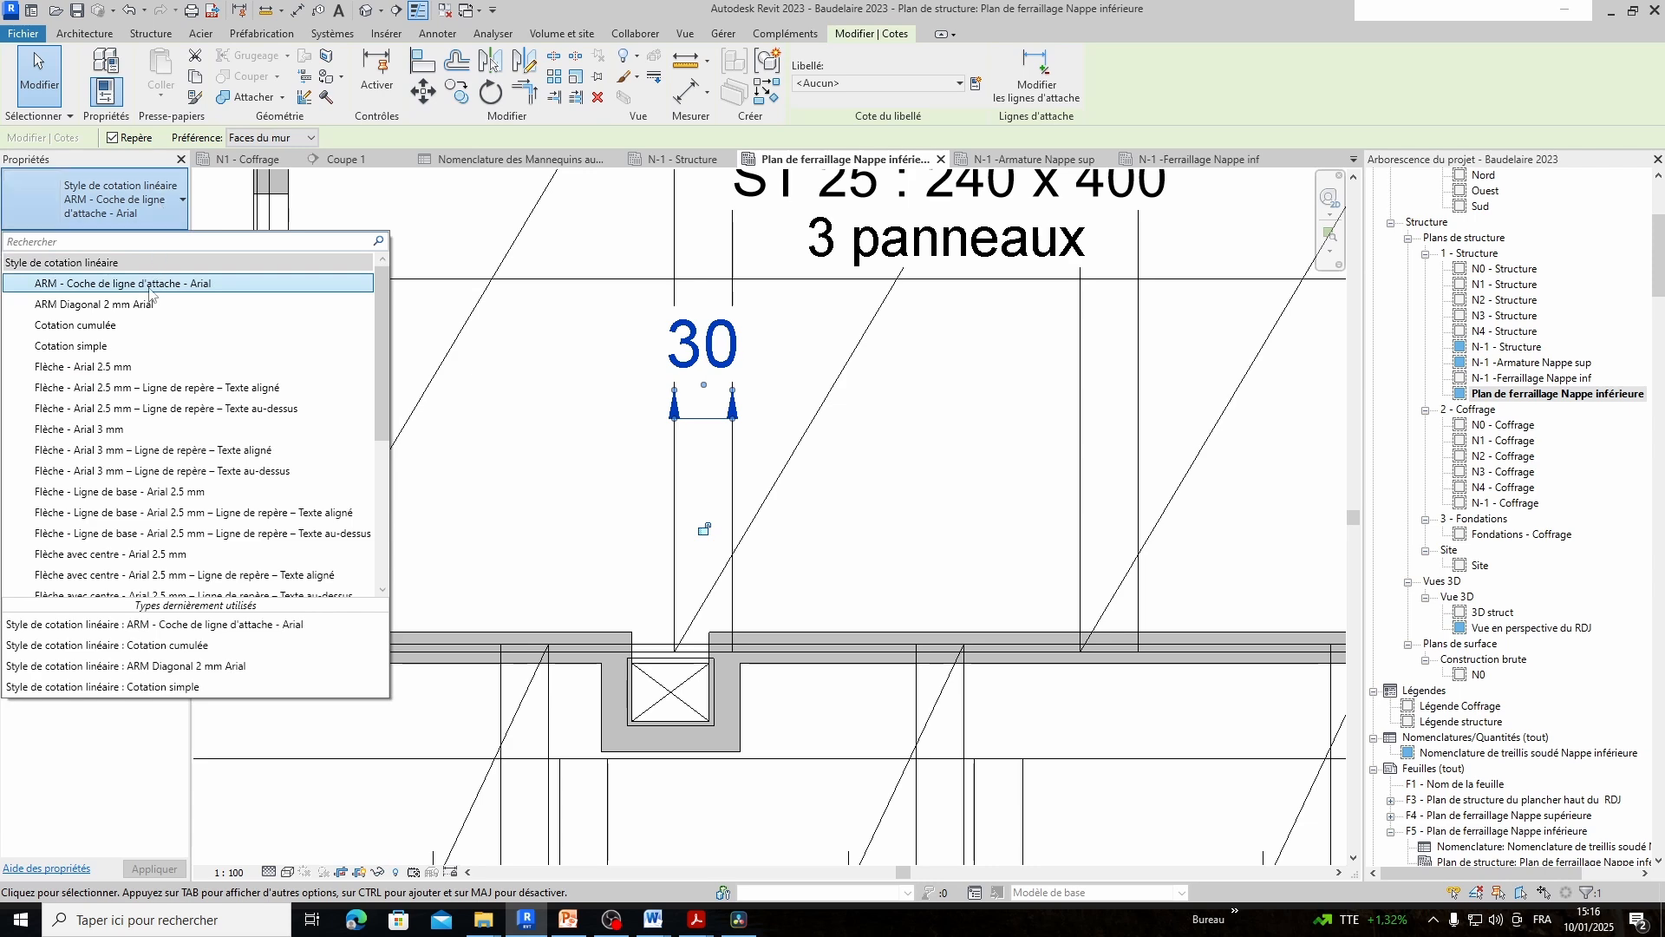
left_click(94, 304)
key("Escape")
scroll(763, 462, "down", 3)
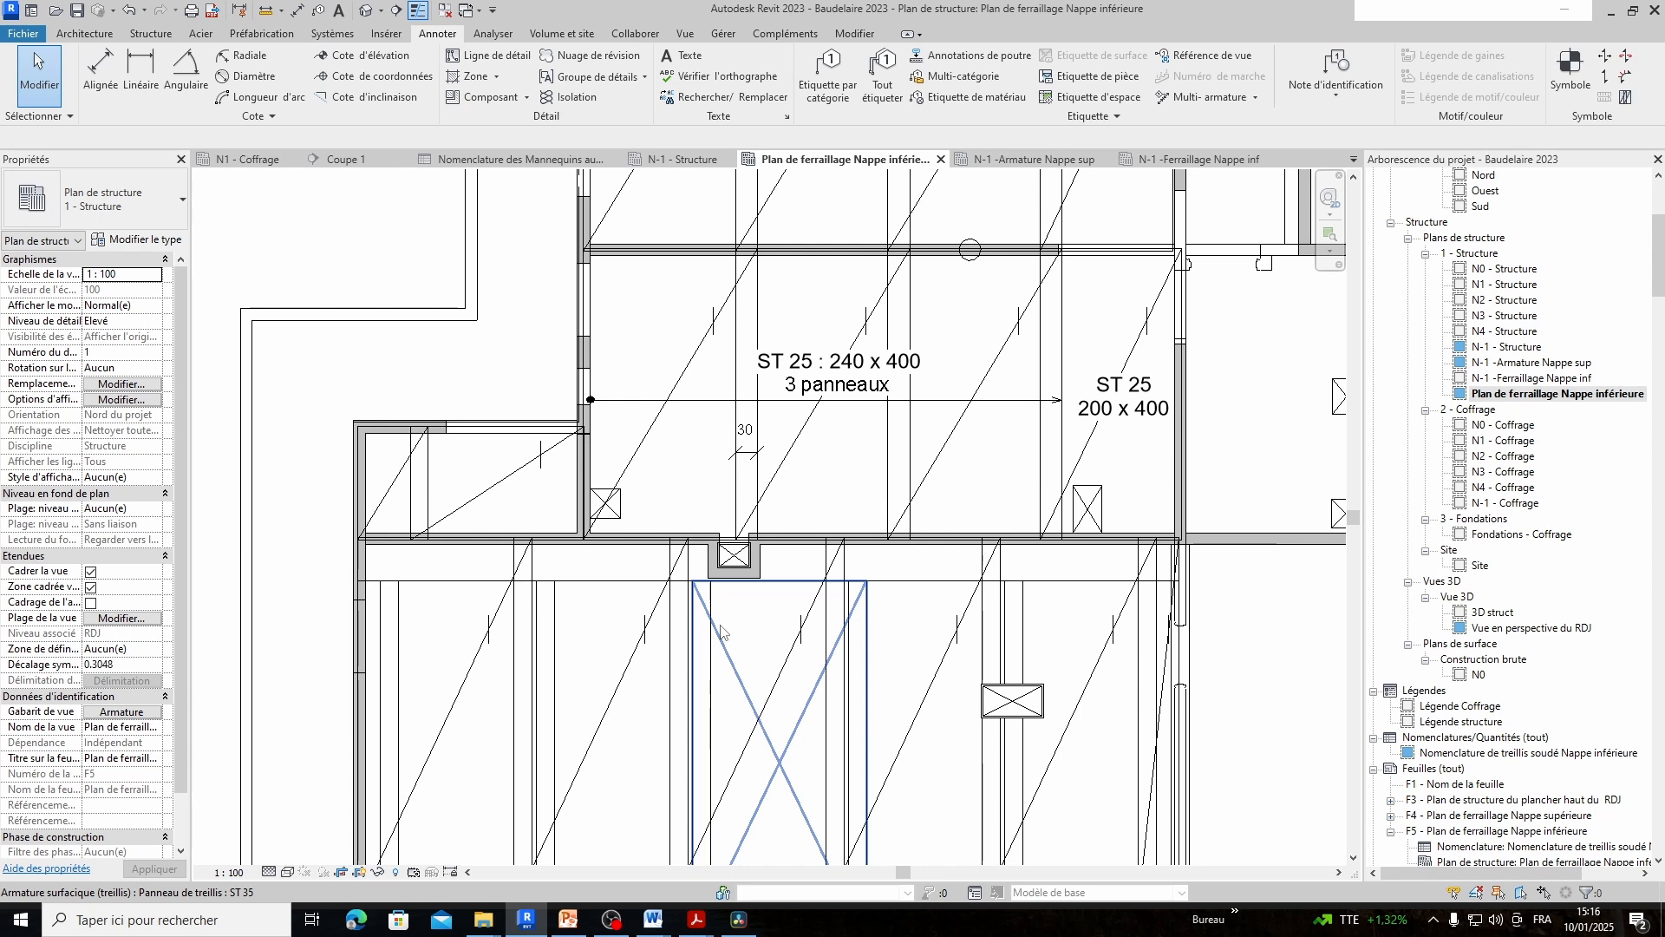
Edit the witness lines of the "3 panneaux" dimension, adding the first ST 25 panel's edge inside the wall as a reference
scroll(721, 633, "down", 3)
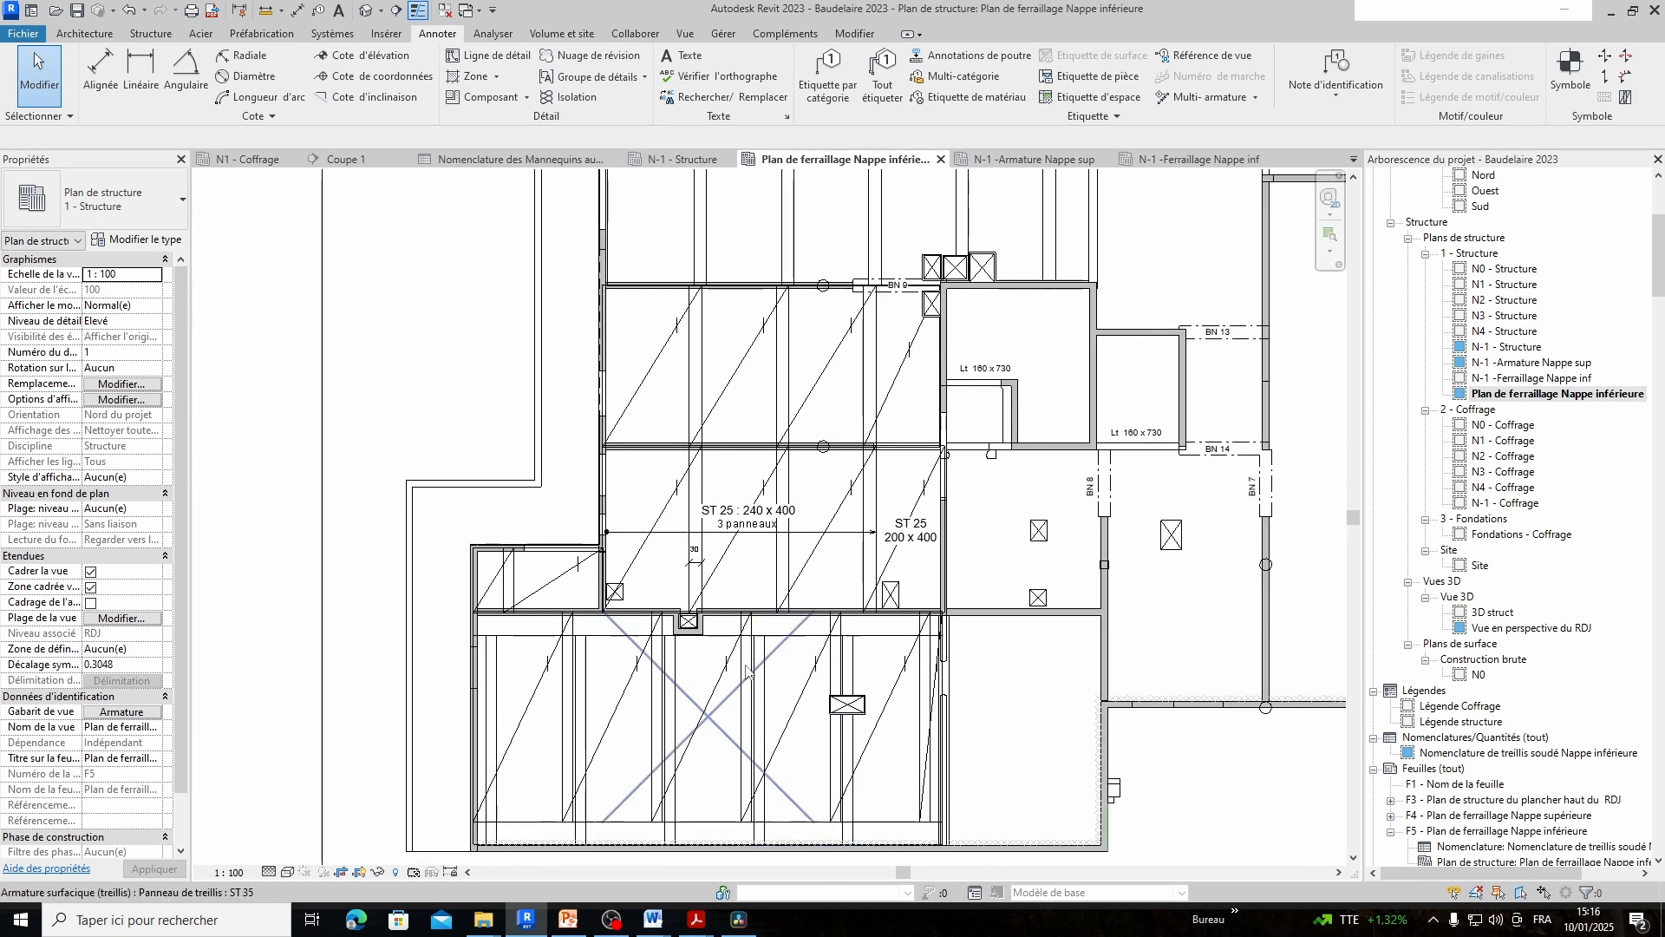
scroll(720, 598, "up", 2)
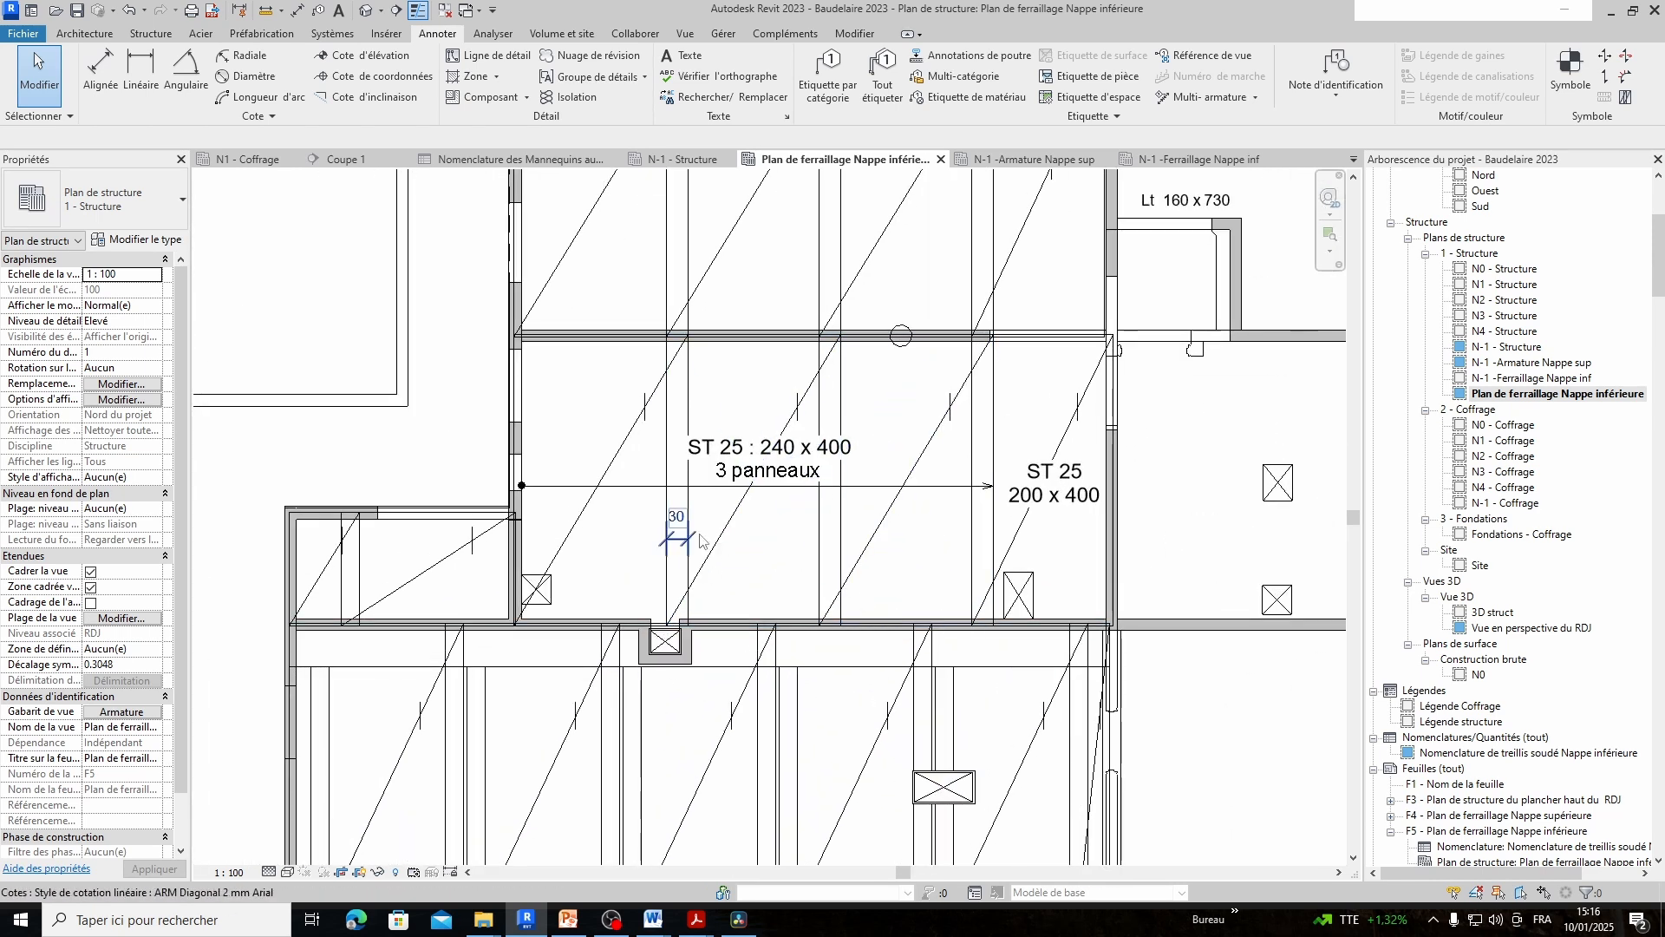
scroll(720, 539, "down", 2)
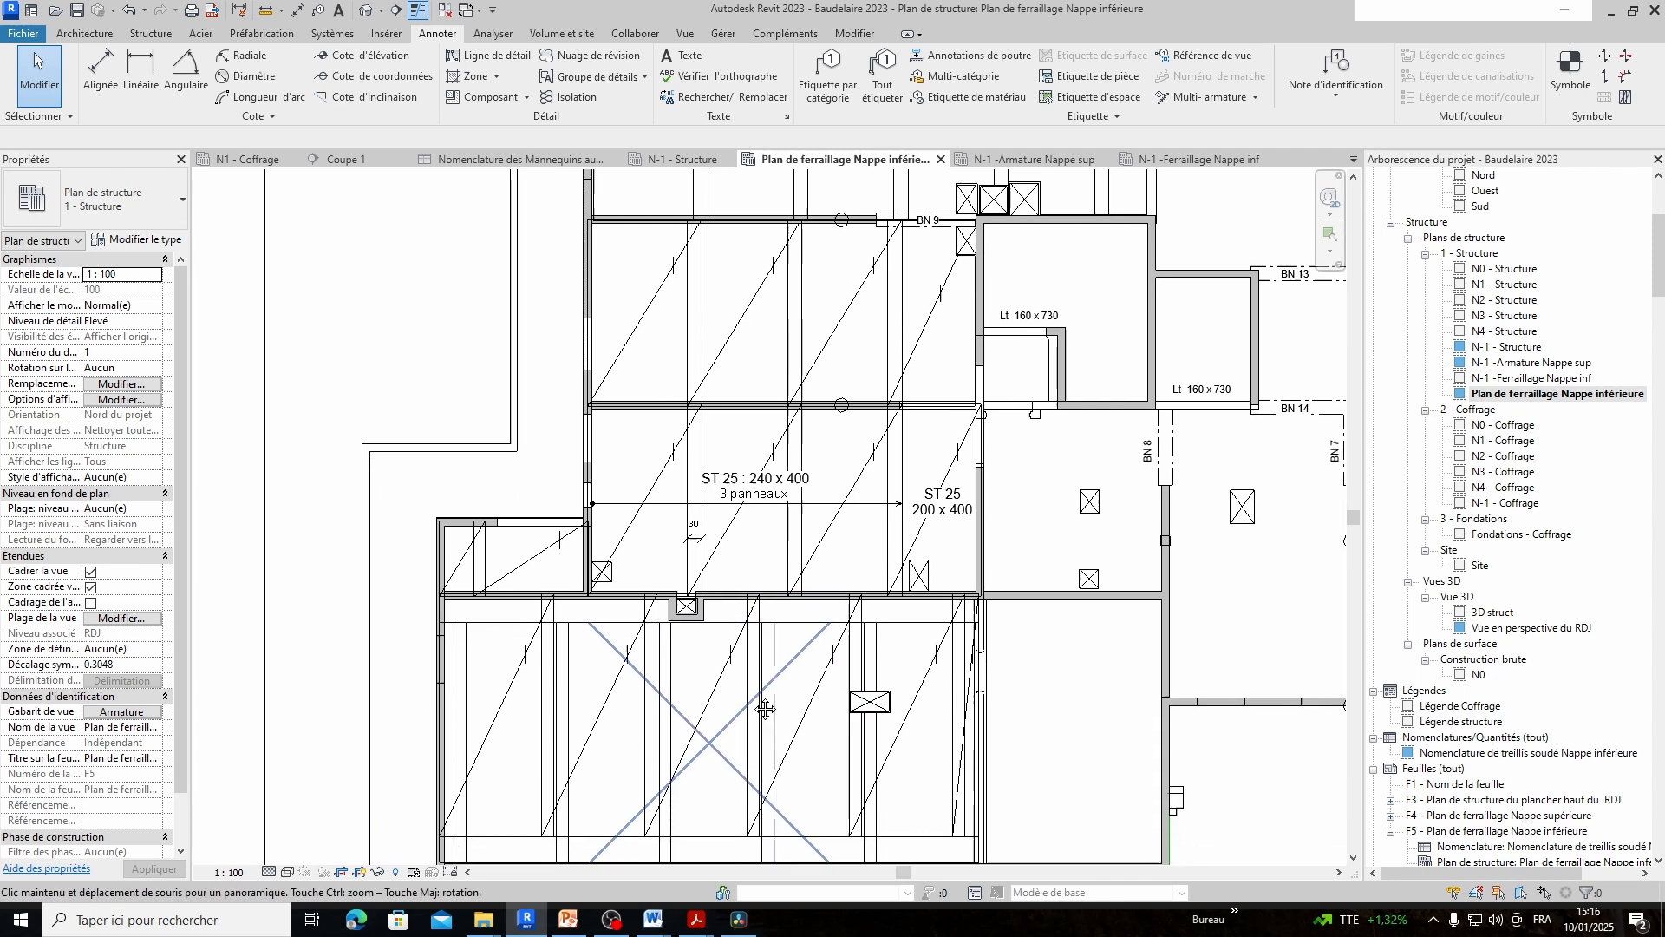
middle_click_drag(765, 709, 816, 614)
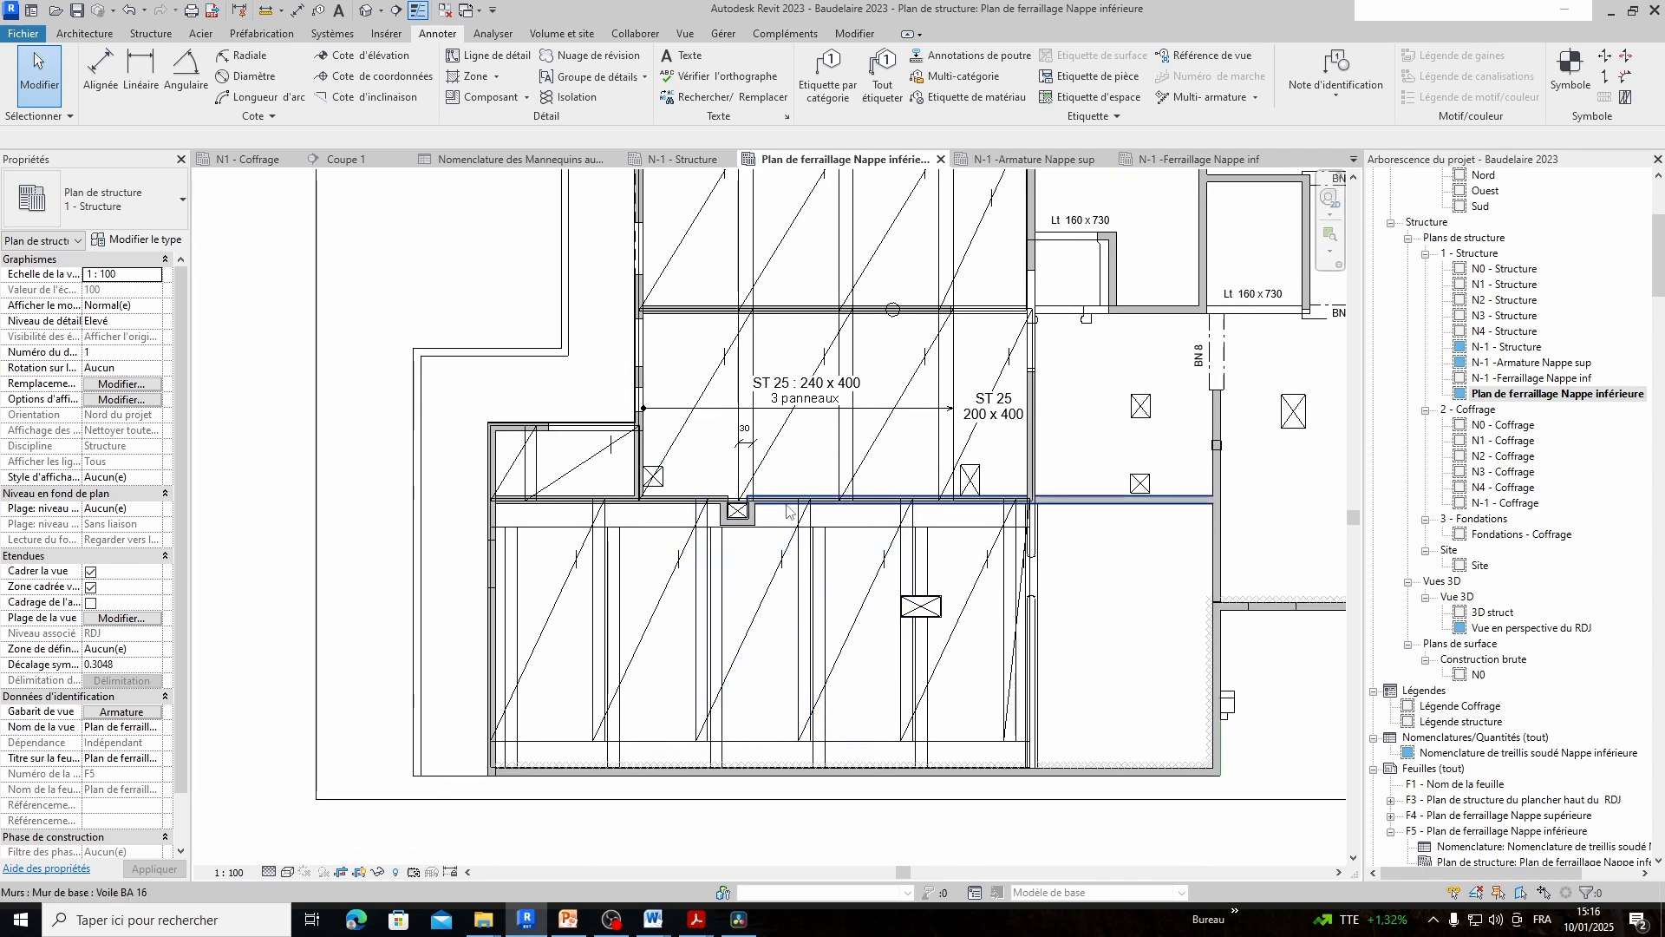
scroll(637, 403, "up", 1)
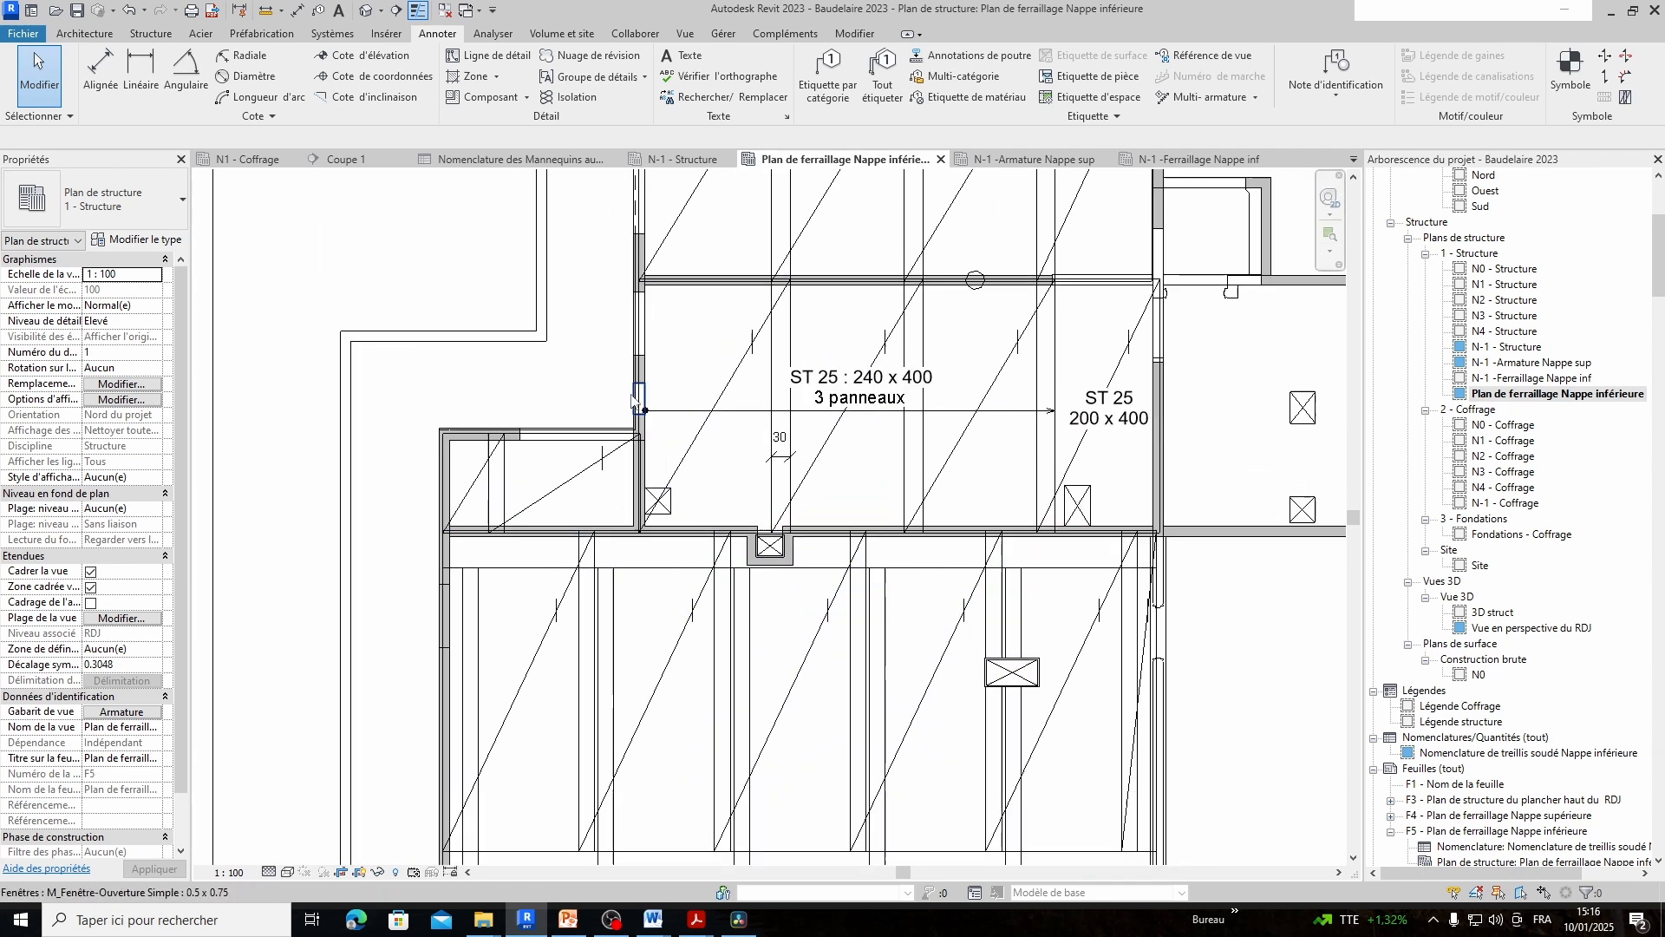
scroll(638, 403, "up", 3)
left_click(818, 505)
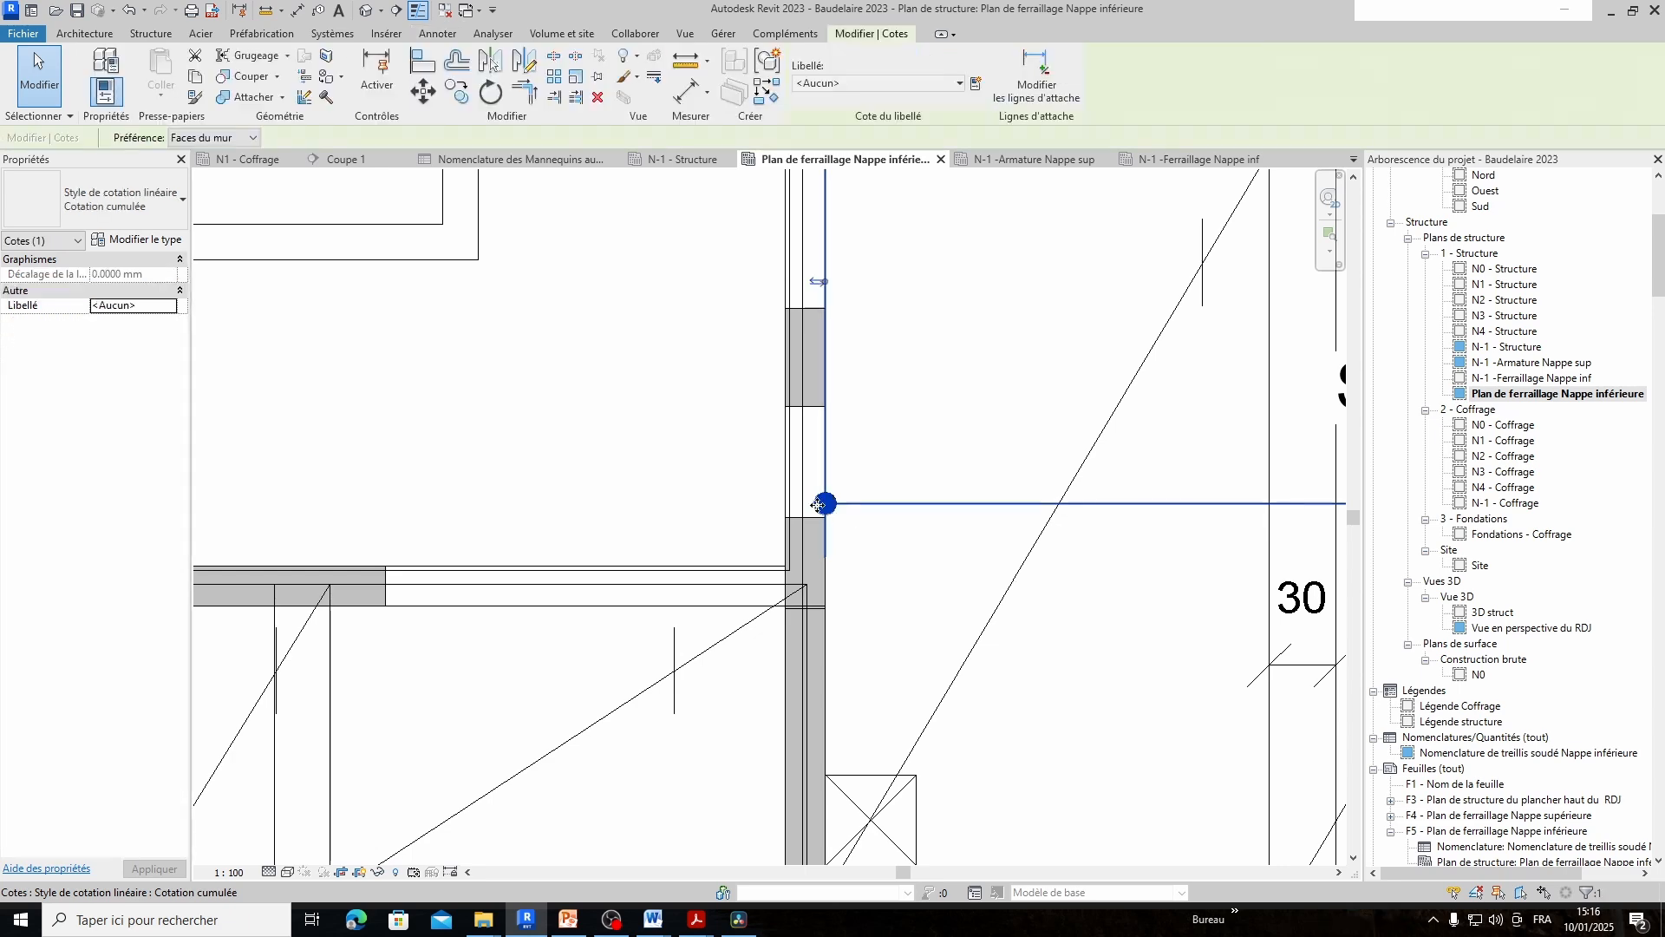
scroll(876, 566, "up", 2)
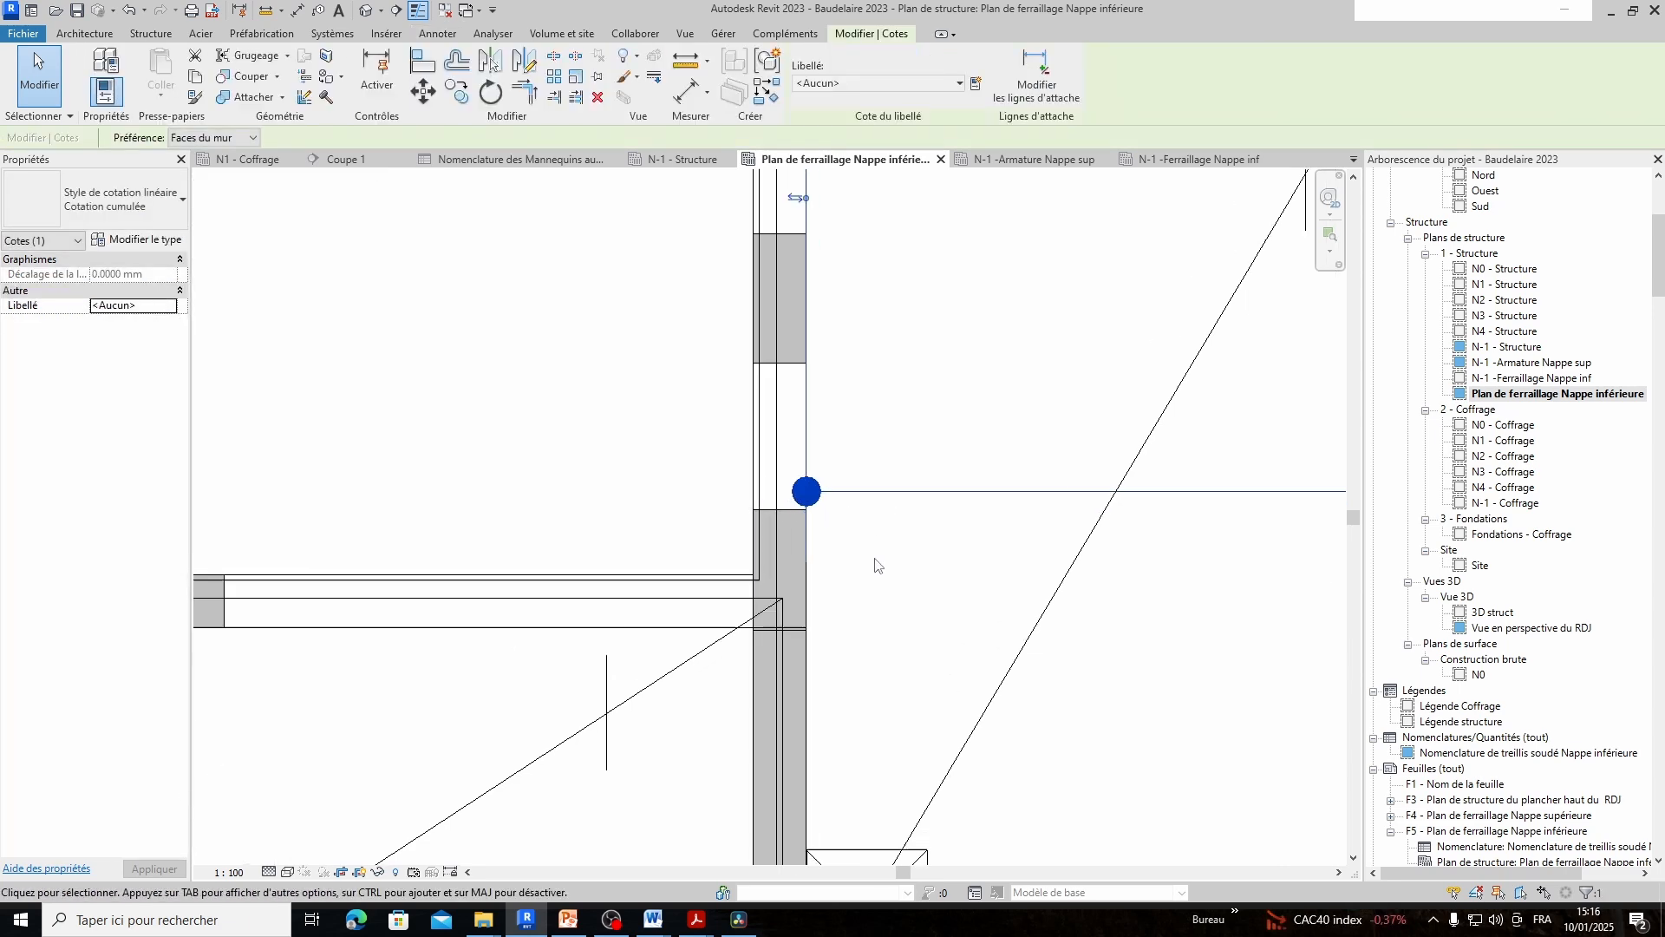
scroll(875, 566, "down", 3)
scroll(823, 345, "up", 3)
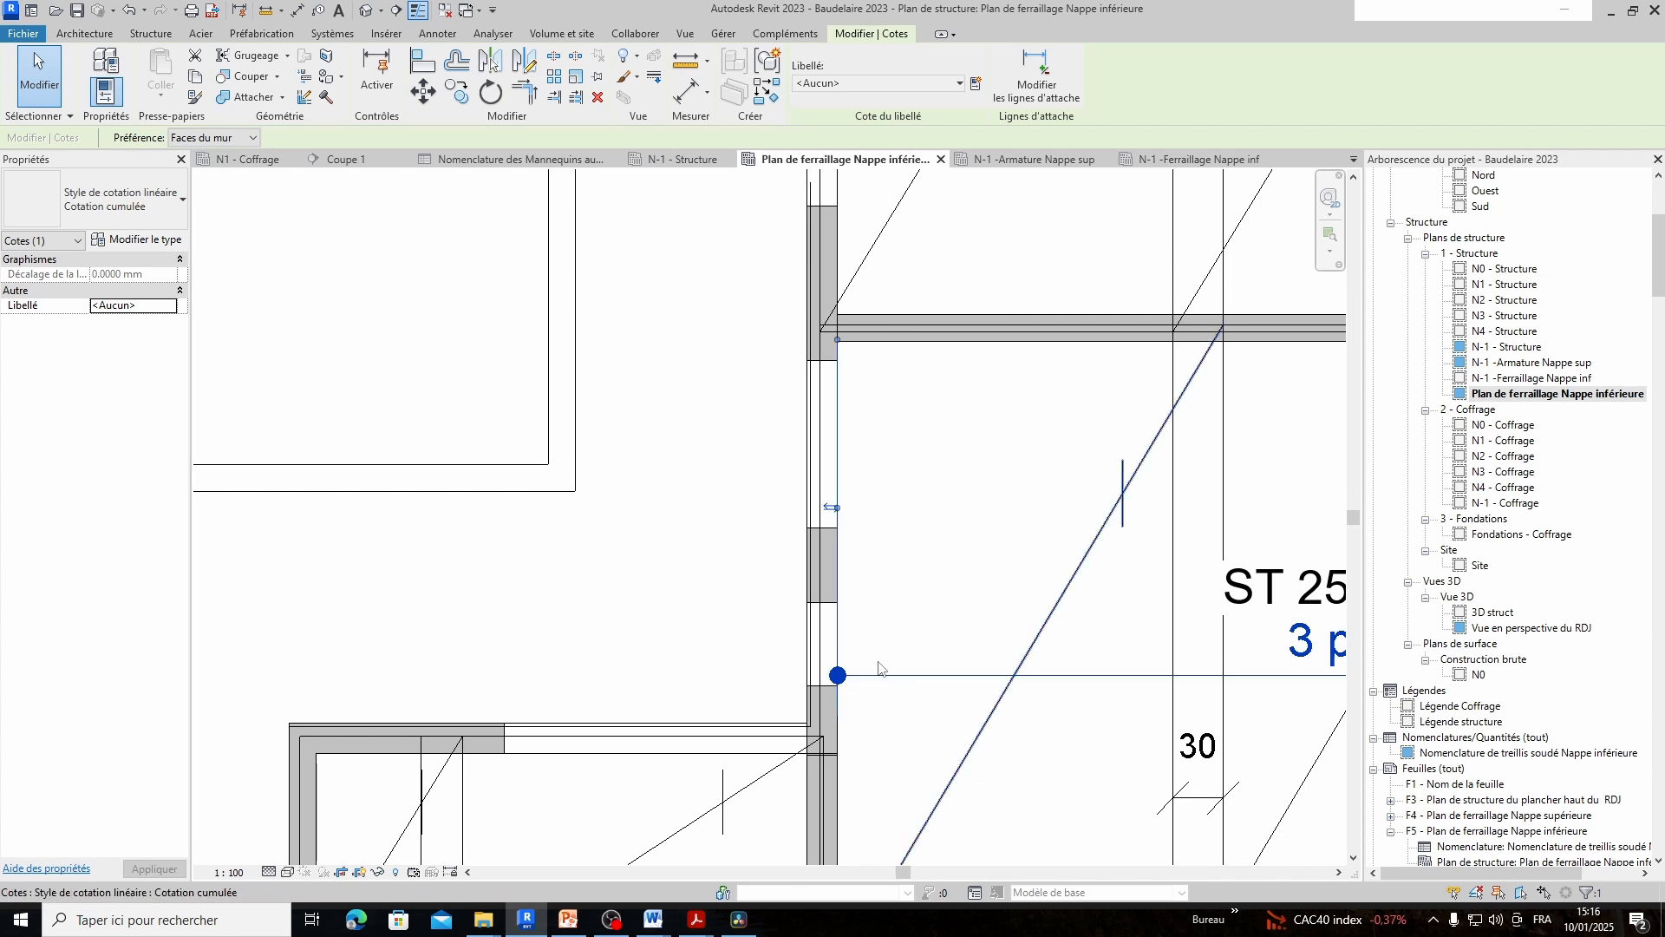
key("Escape")
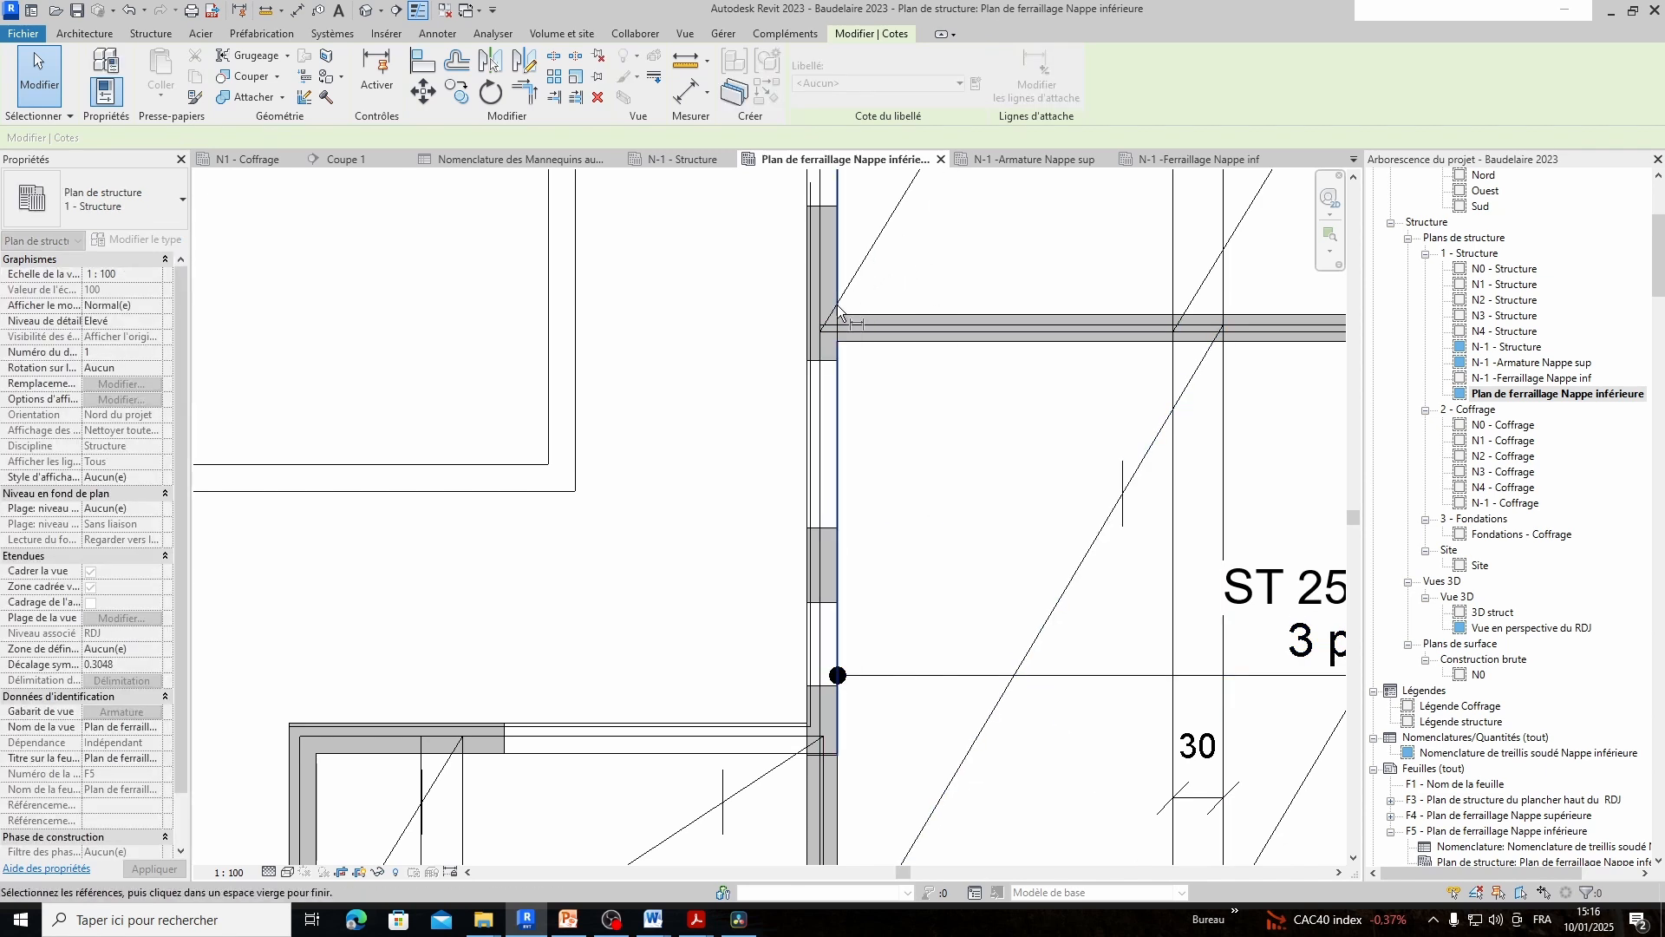
left_click(823, 343)
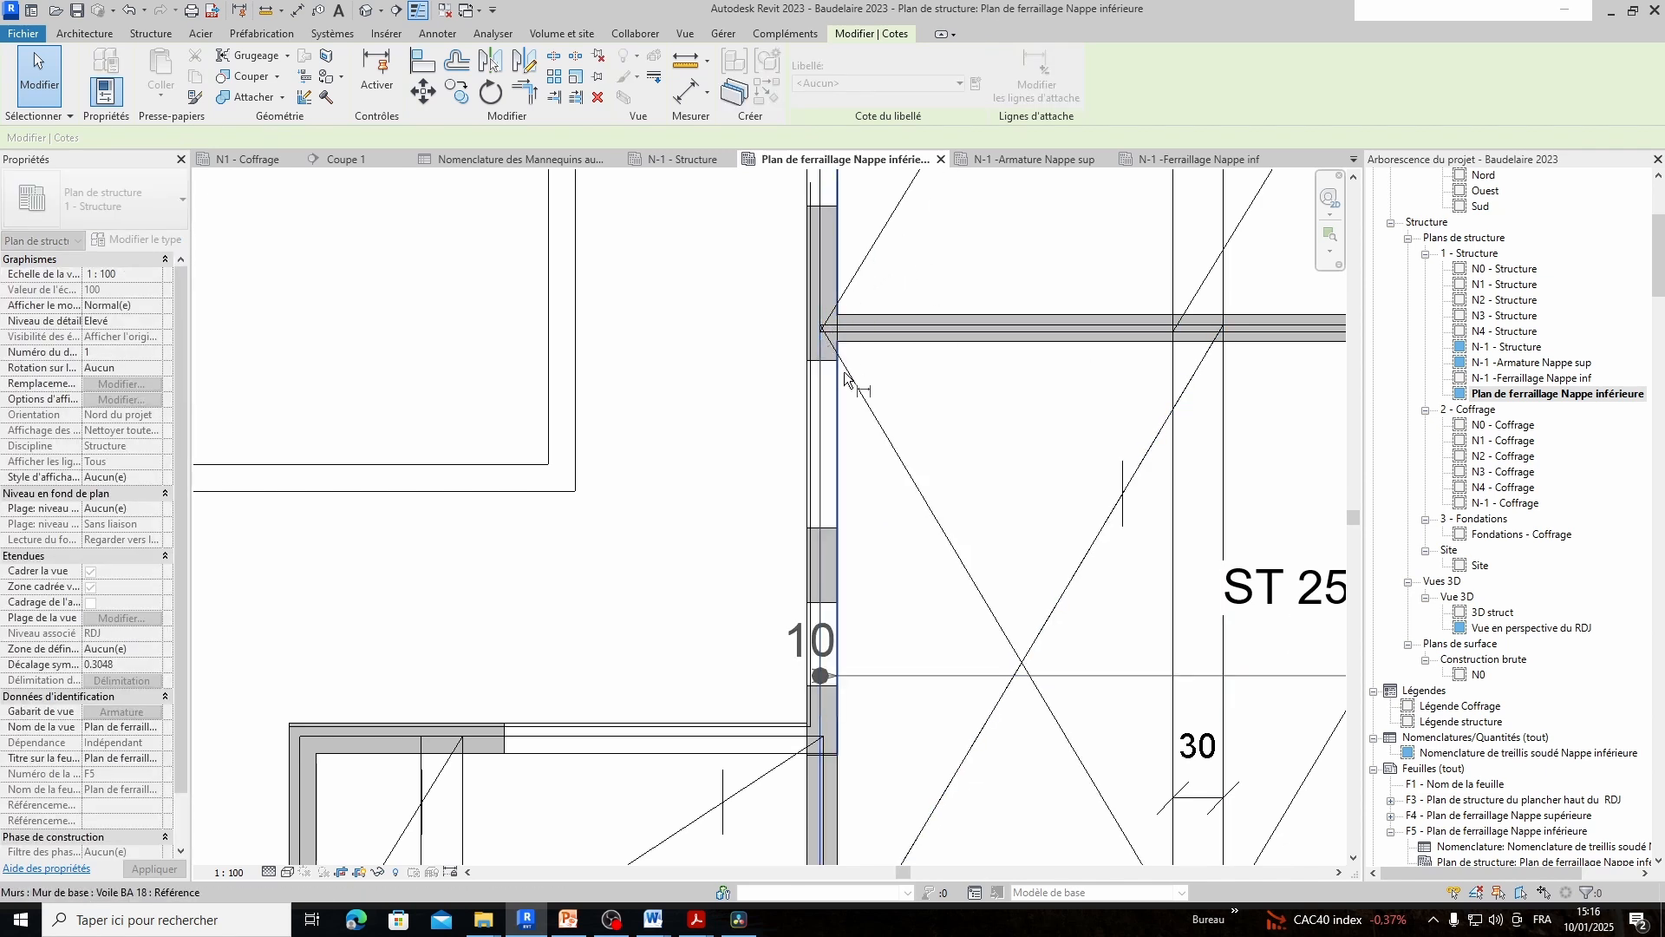
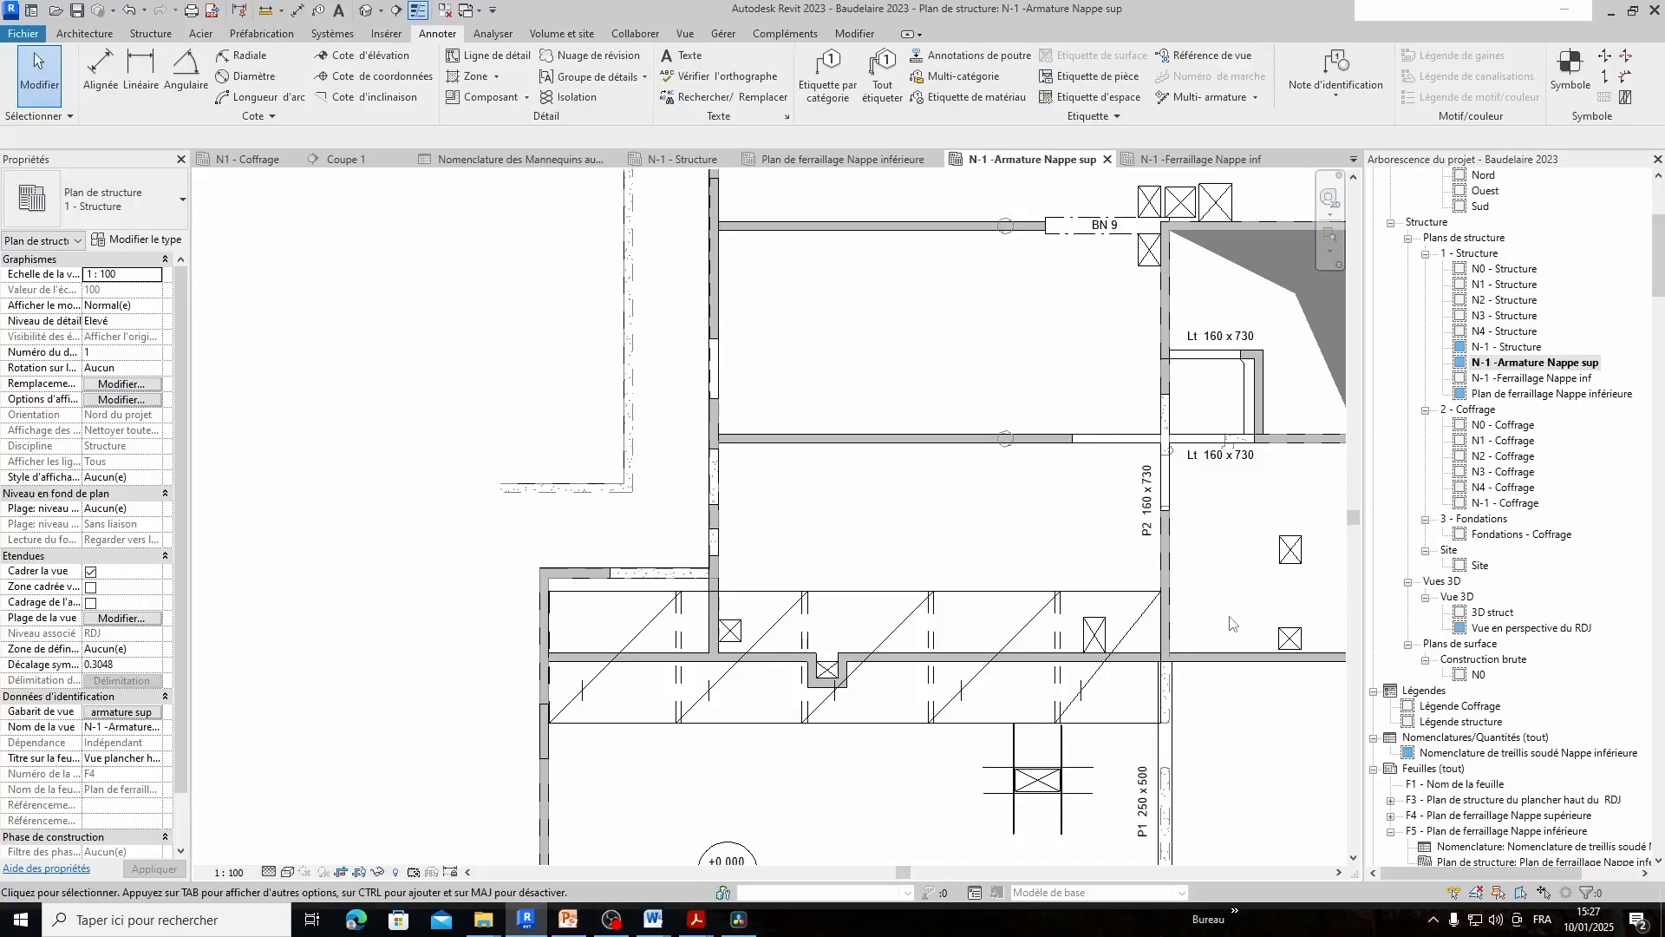
Examine the N-1 upper-layer reinforcement plan, from the panels along the lower wall to the ST 35 240 x 330 panels at the slab edge
scroll(1236, 620, "up", 2)
scroll(1266, 549, "down", 4)
middle_click_drag(1191, 513, 1016, 809)
middle_click_drag(1039, 583, 963, 772)
scroll(855, 609, "up", 2)
scroll(735, 617, "down", 2)
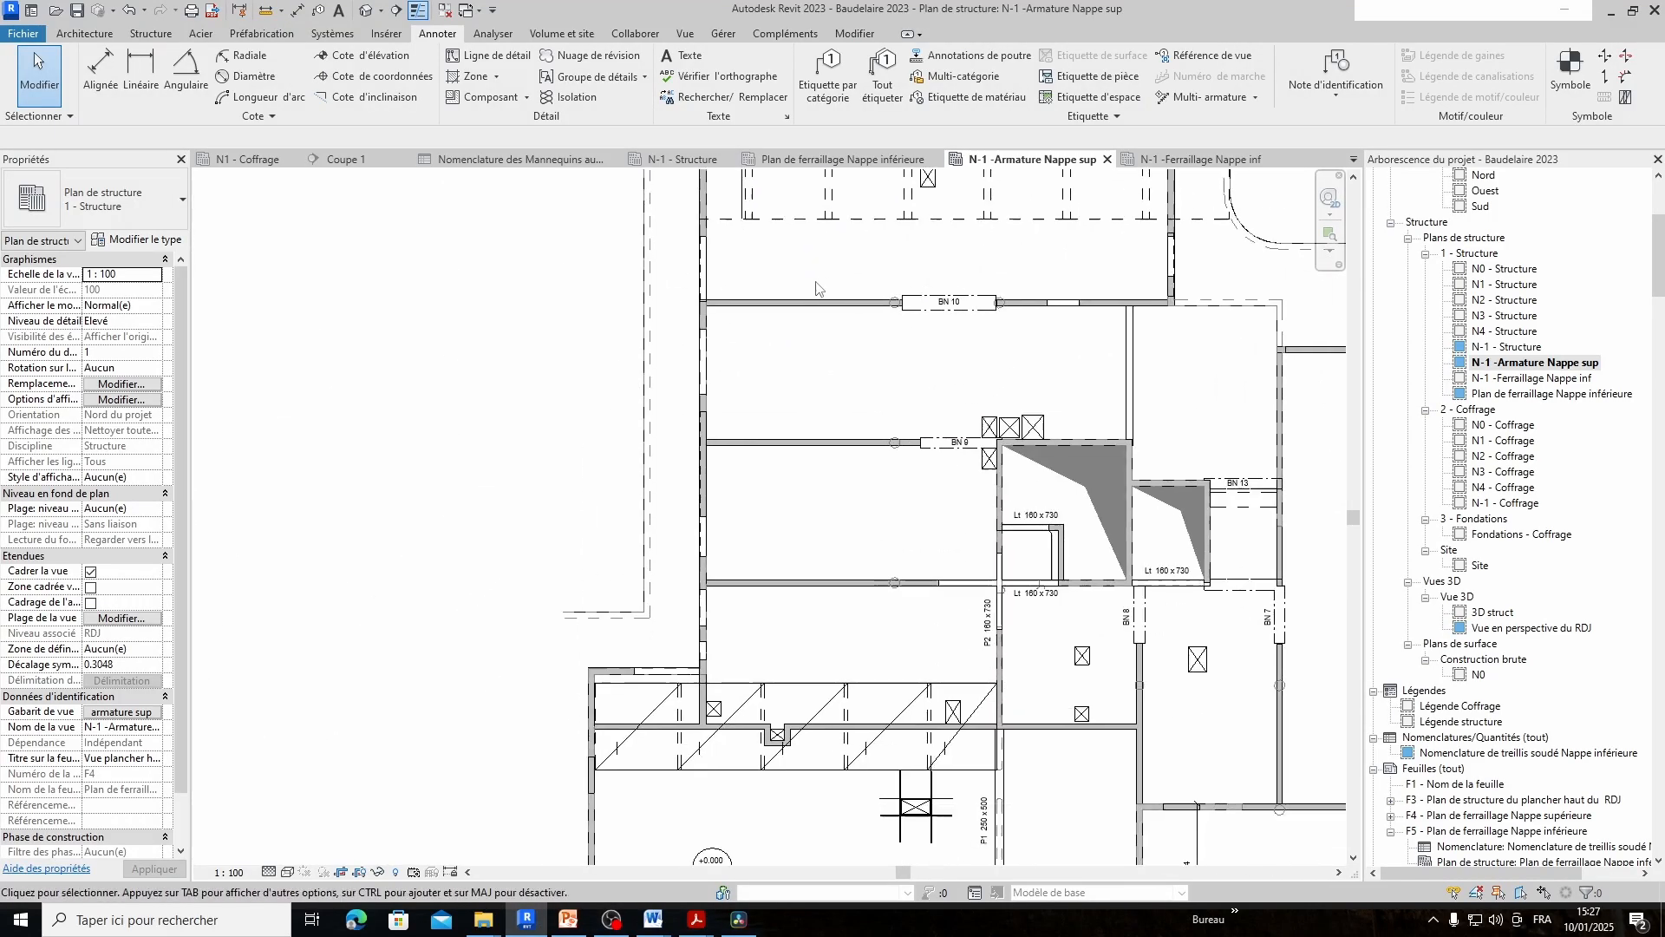
middle_click_drag(736, 616, 776, 545)
scroll(777, 544, "up", 4)
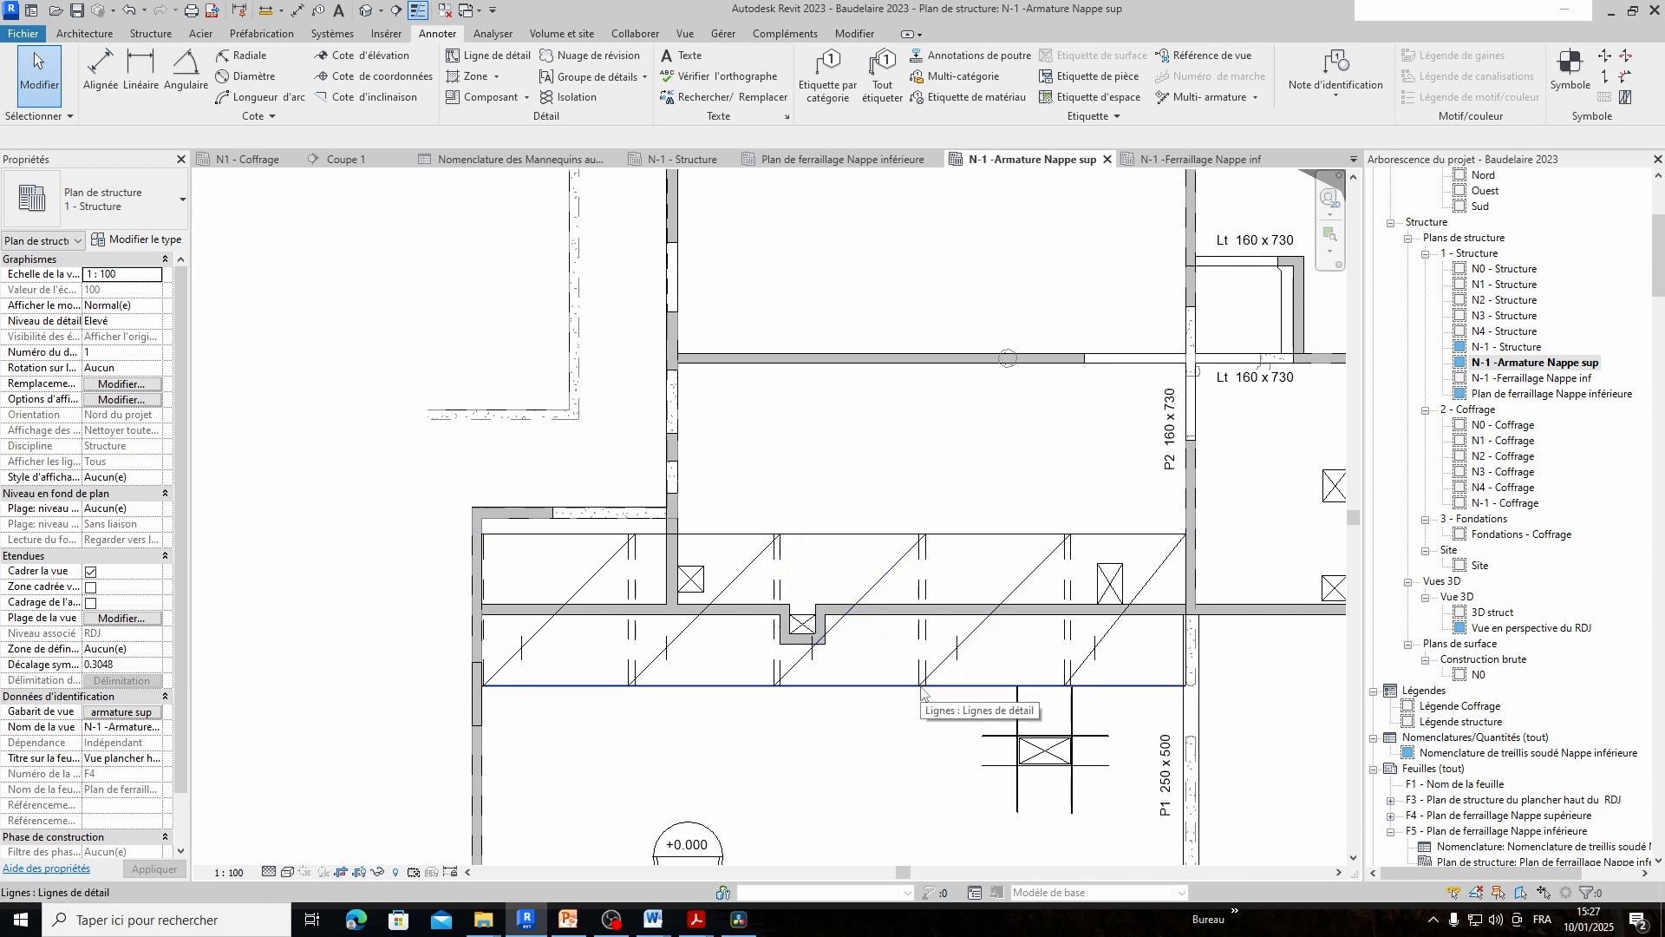
middle_click_drag(1063, 694, 991, 892)
middle_click_drag(997, 570, 894, 929)
middle_click_drag(921, 550, 884, 842)
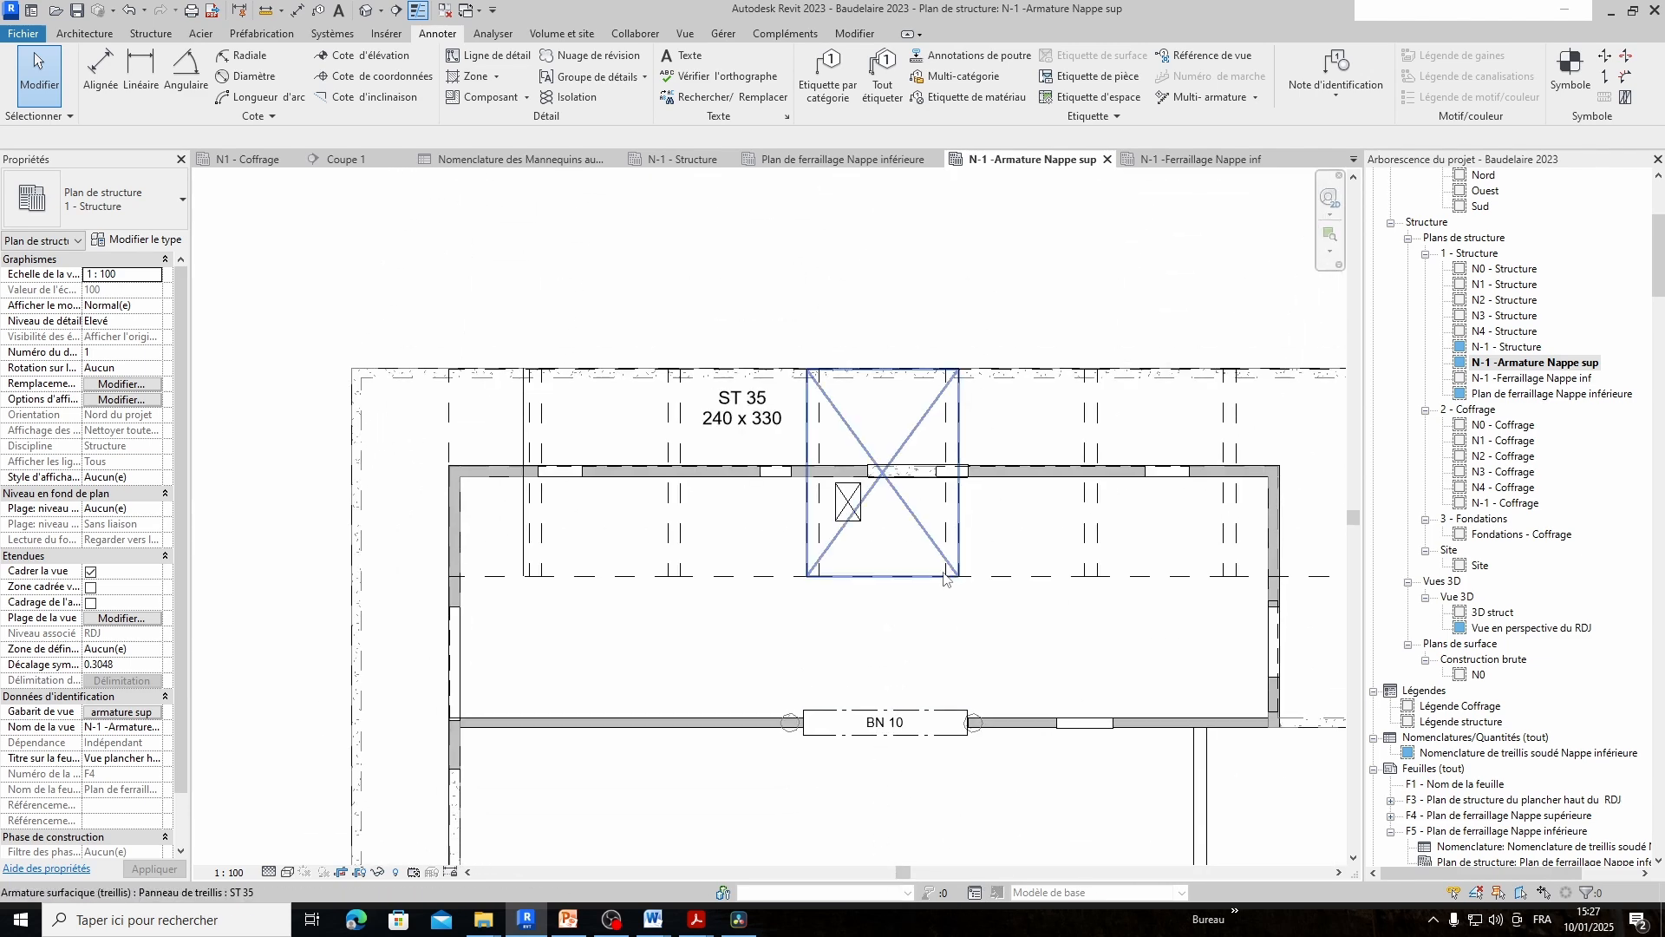
scroll(958, 579, "up", 1)
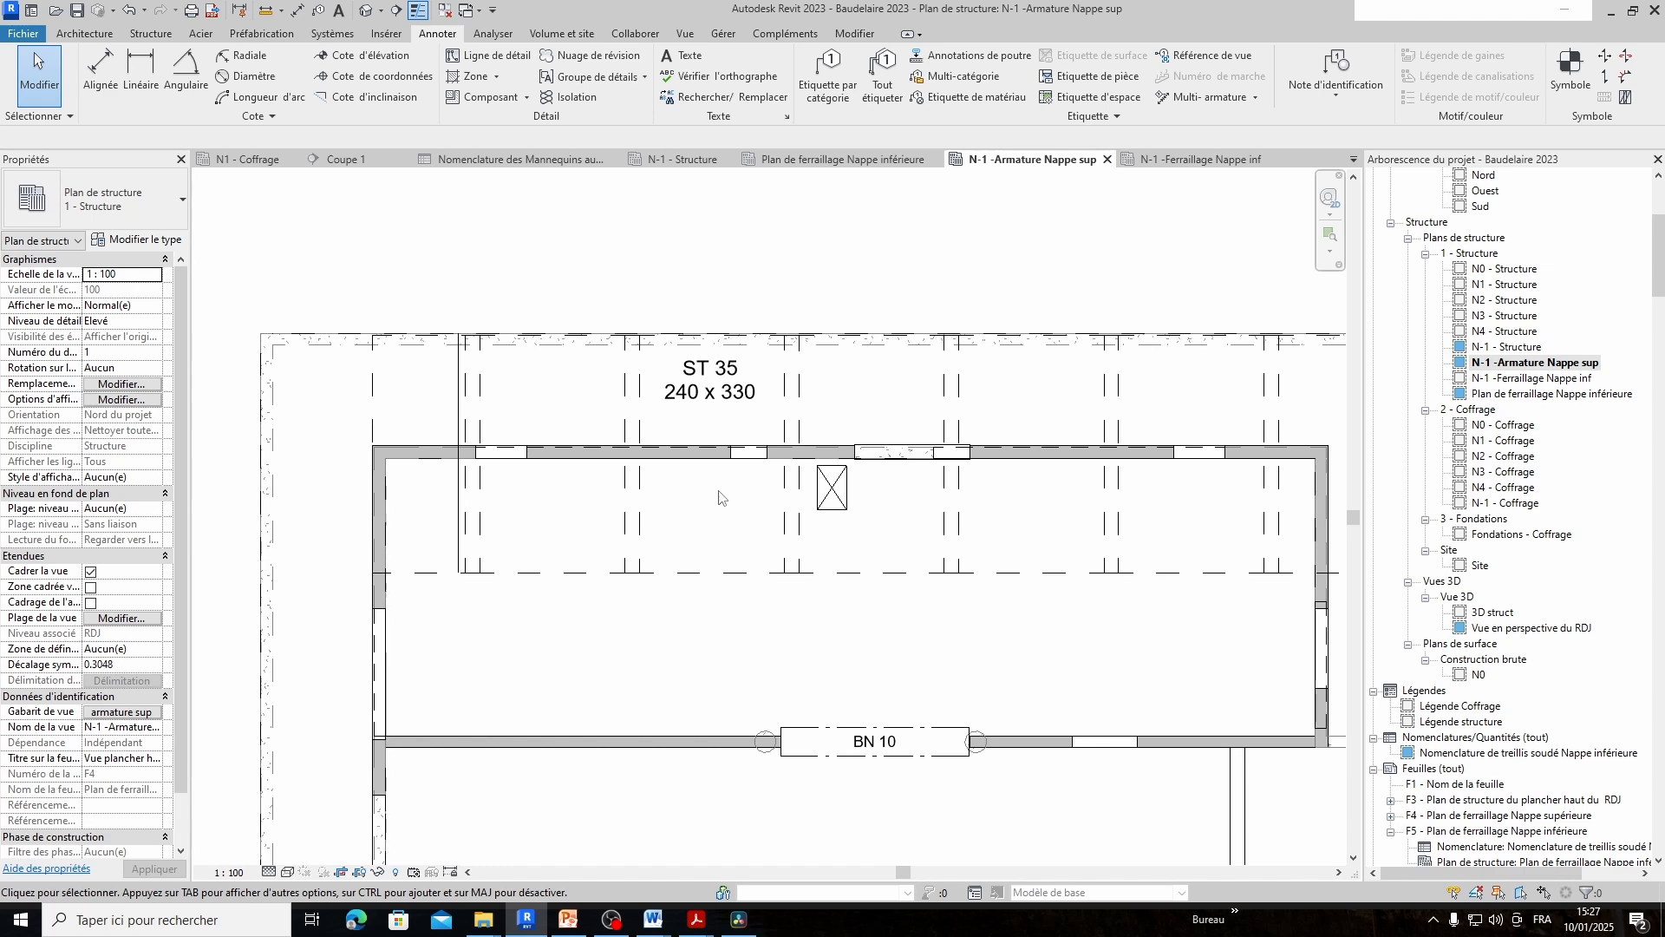
left_click(105, 78)
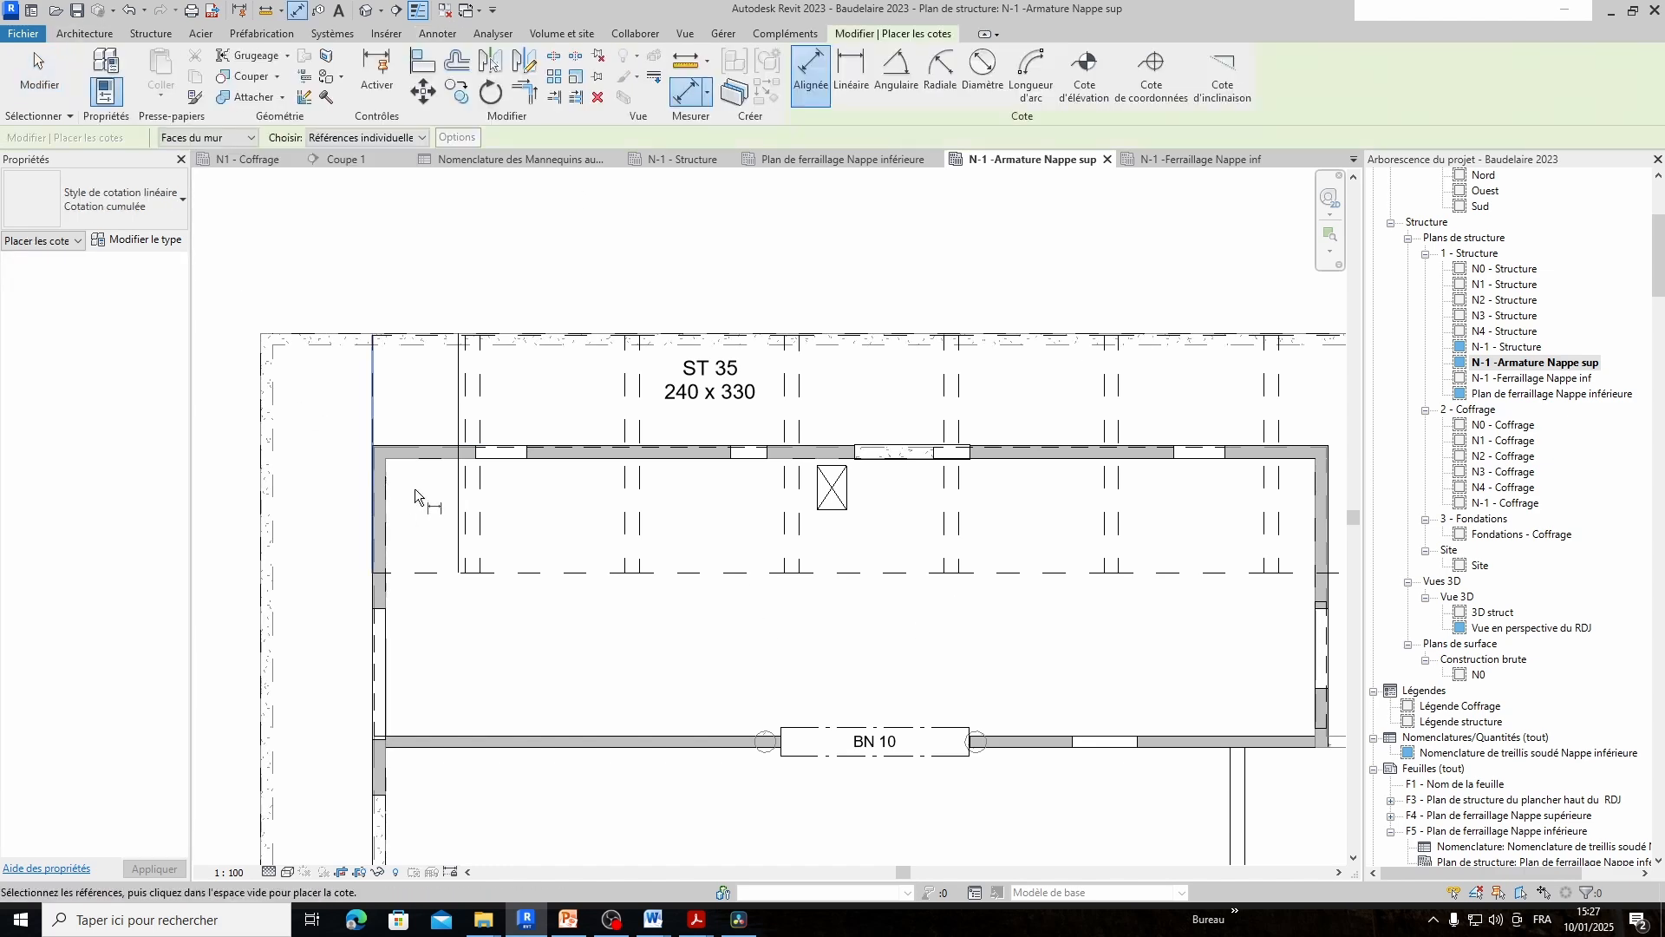
scroll(416, 486, "up", 1)
left_click(663, 544)
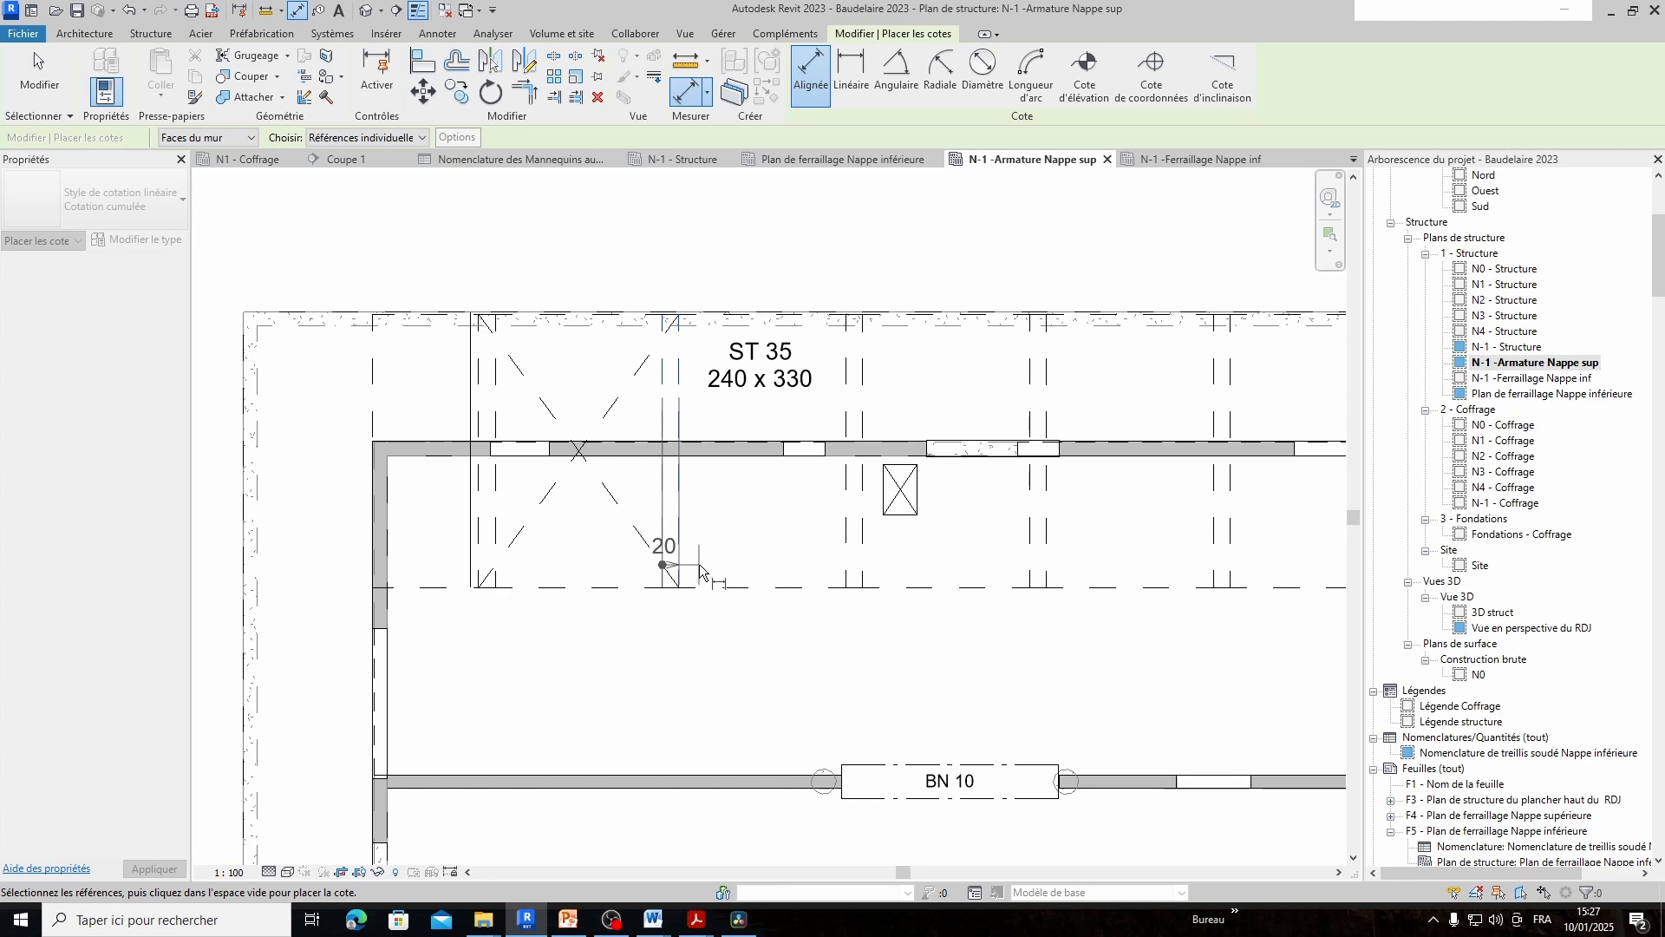
key("Escape")
key("Escape")
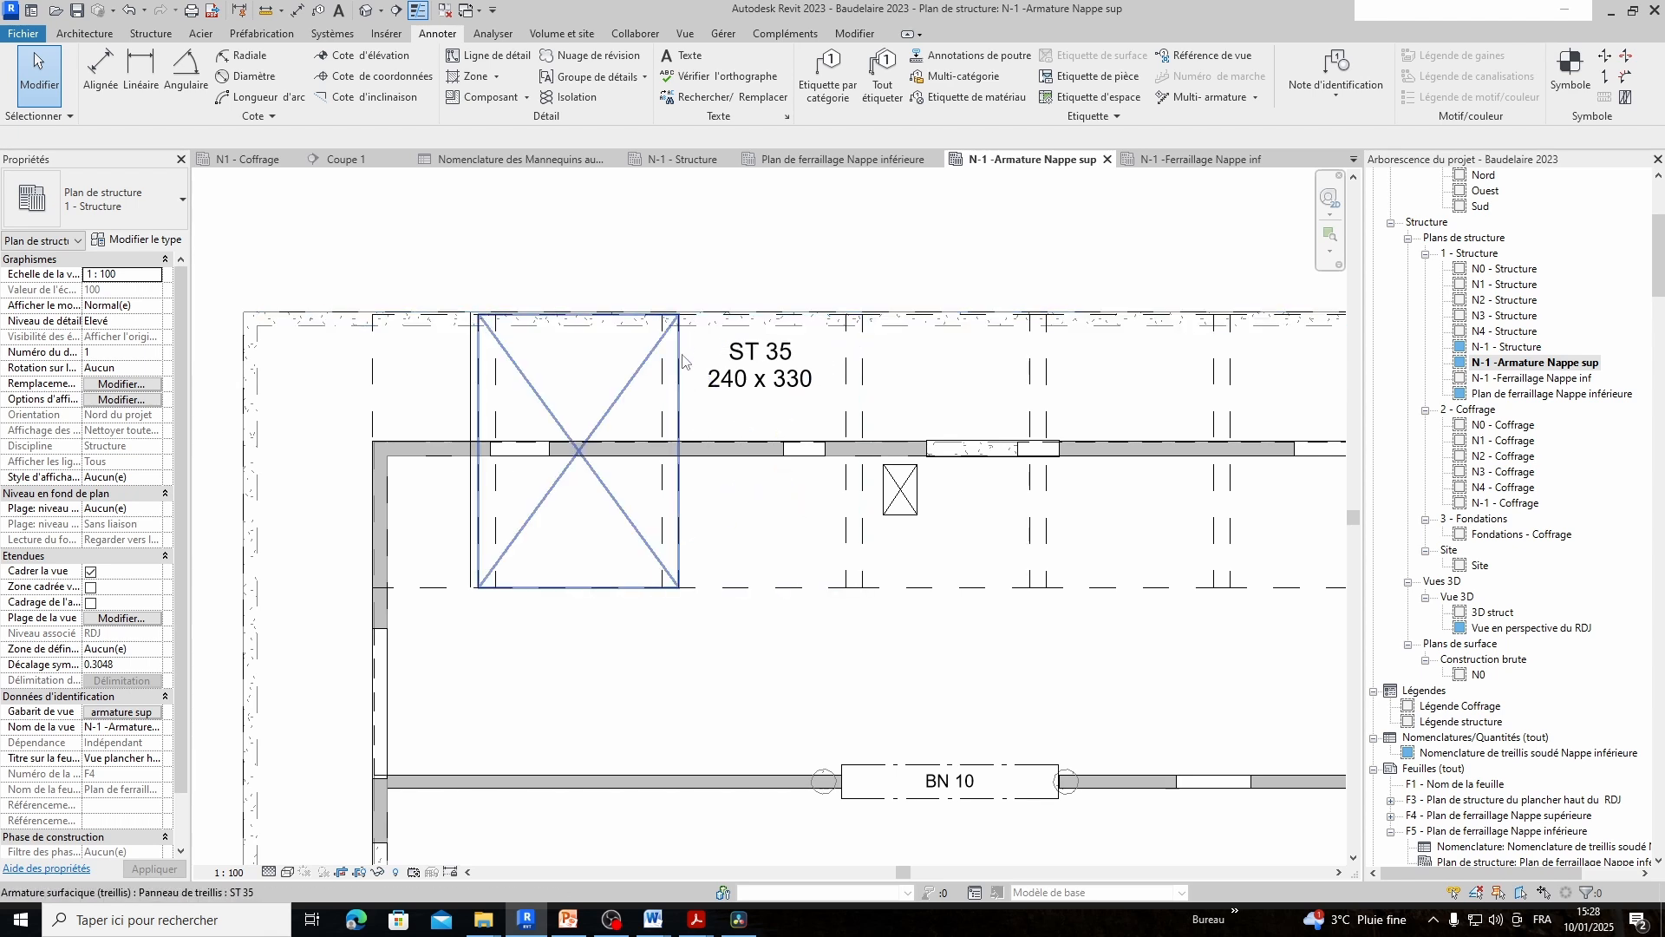
Dimension the tagged ST 35 panel from its lower edge through its centreline to the slab edge, using ARM Diagonal 2 mm Arial aligned dimensions
left_click(100, 69)
left_click(680, 451)
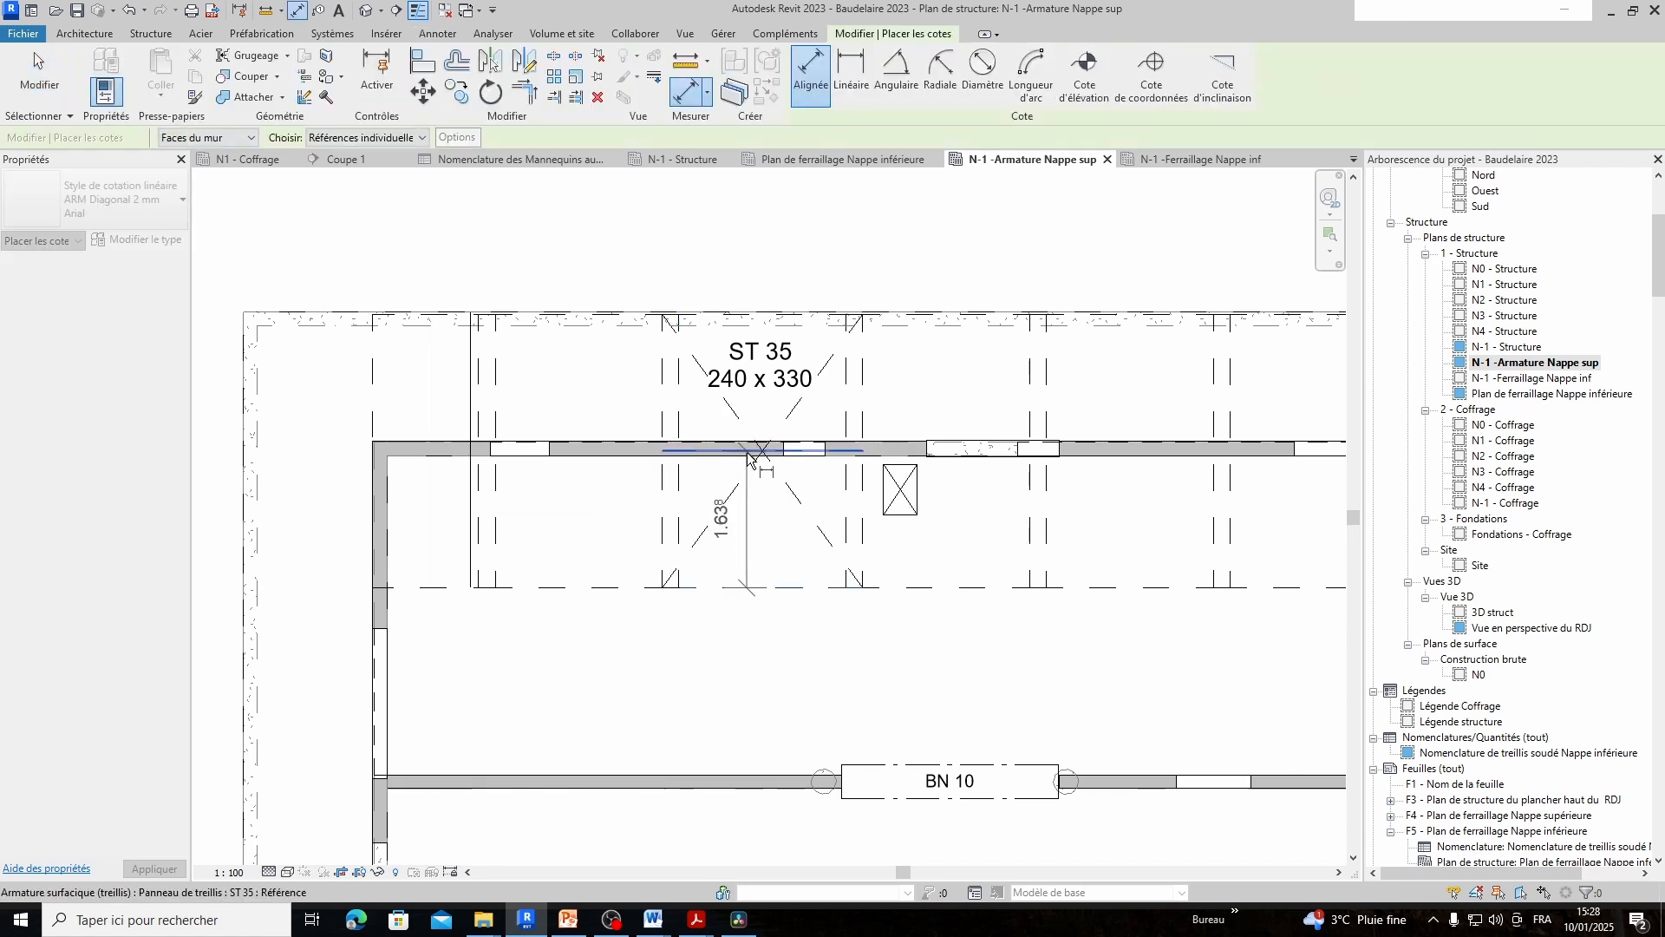
left_click(760, 587)
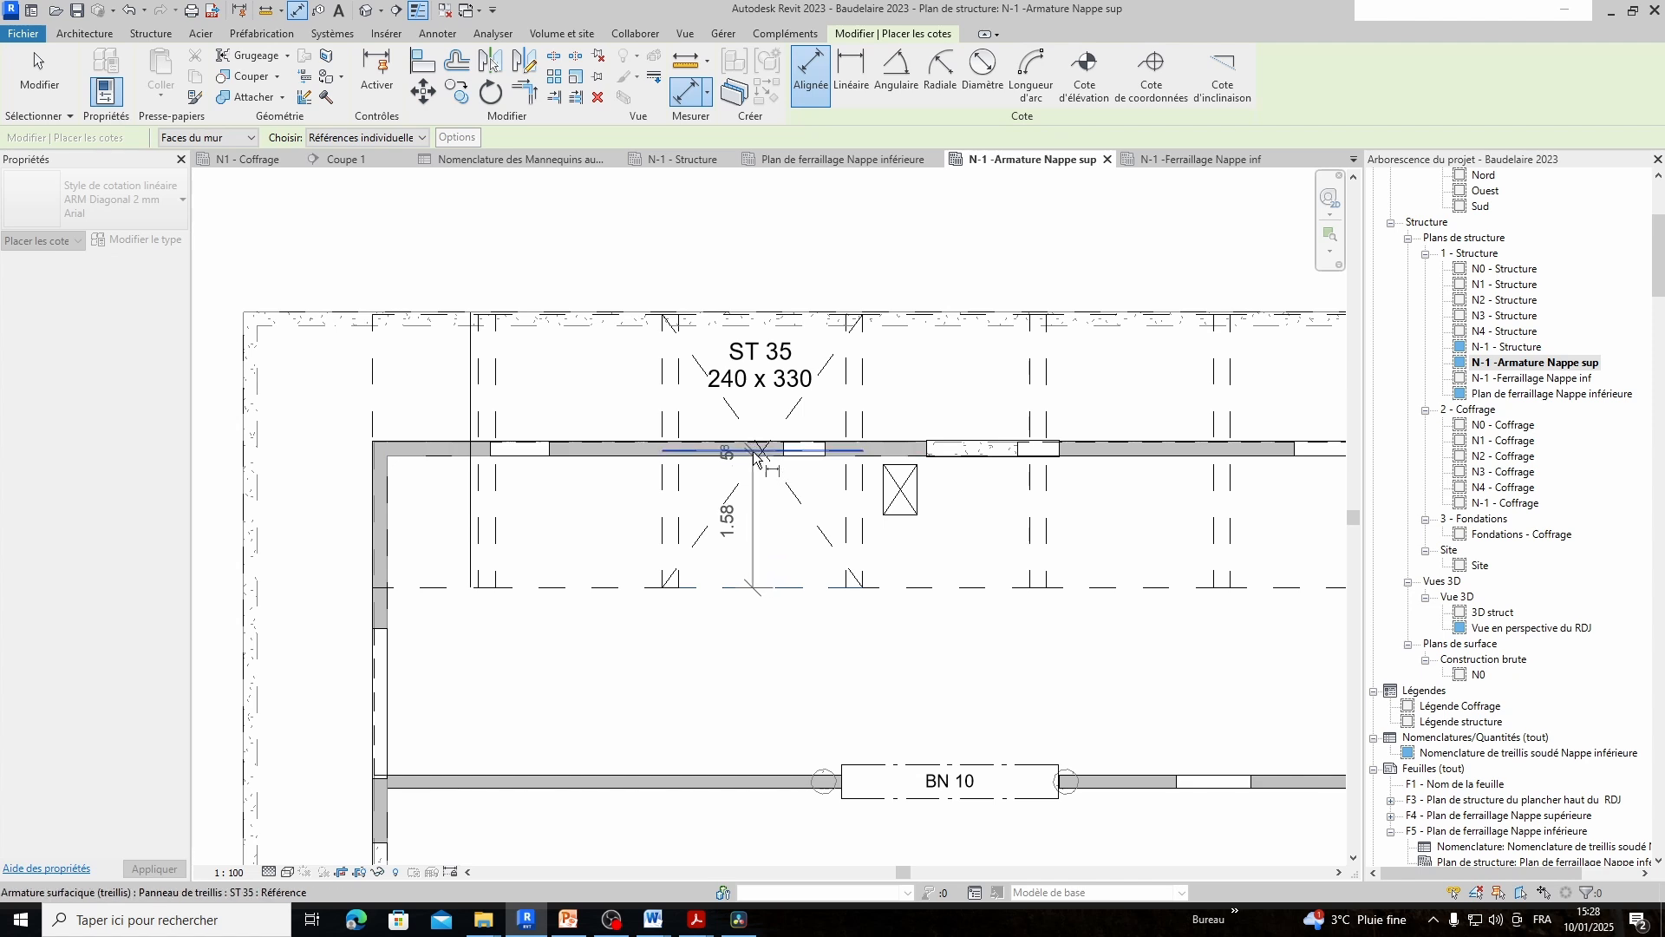
key("Escape")
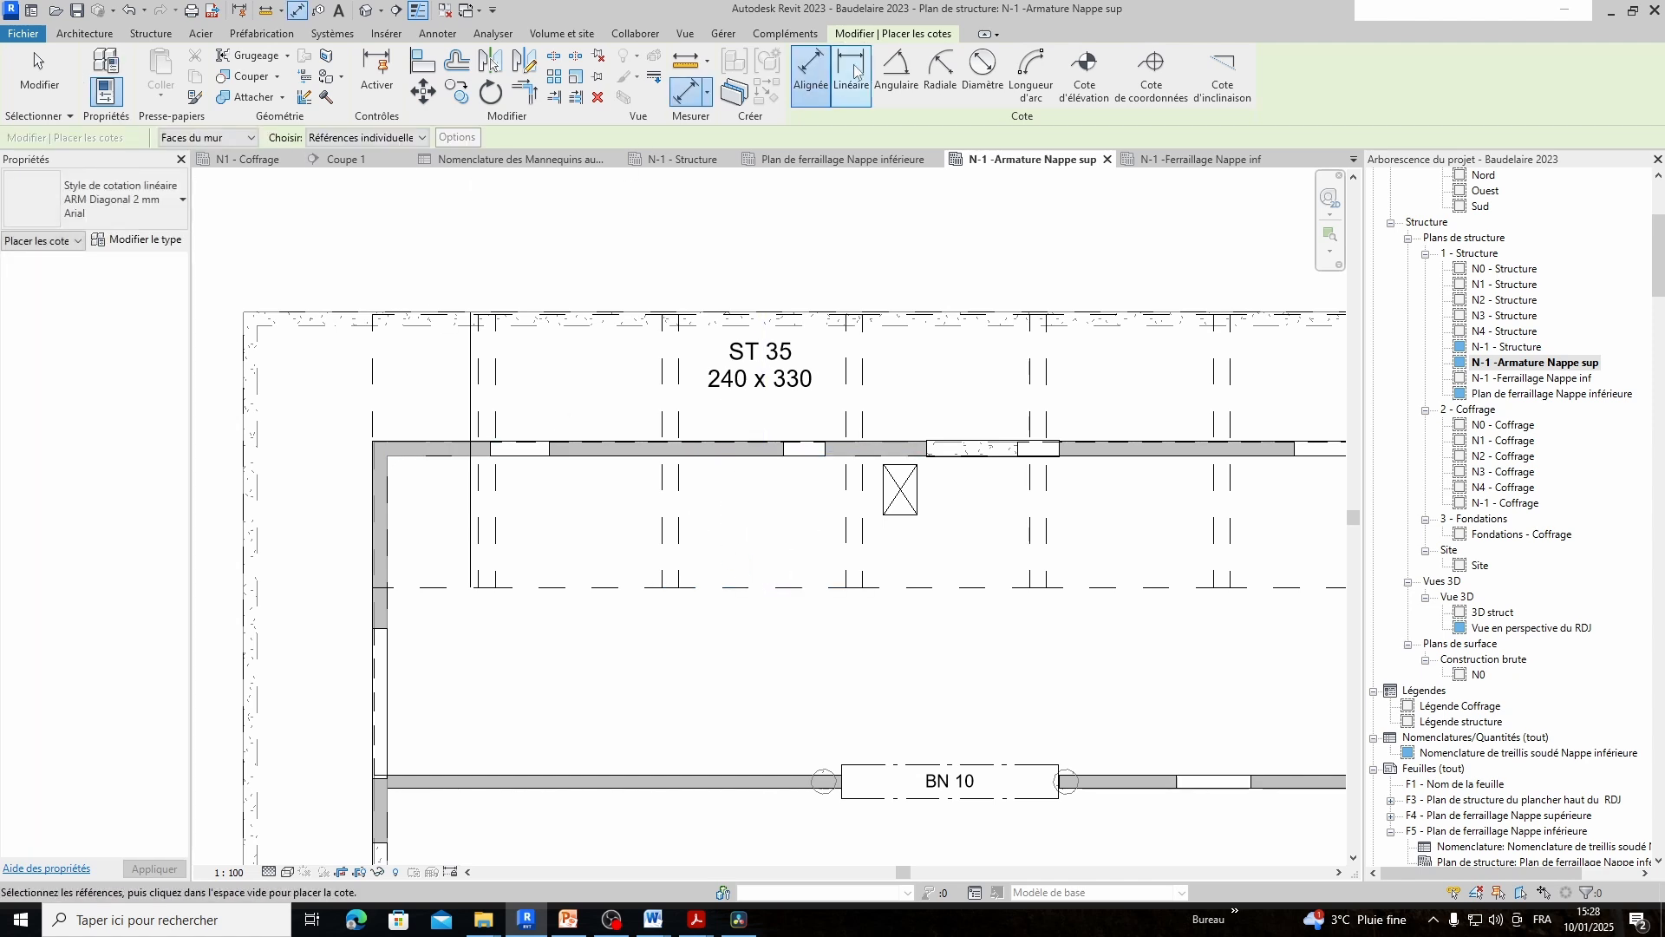
left_click(760, 587)
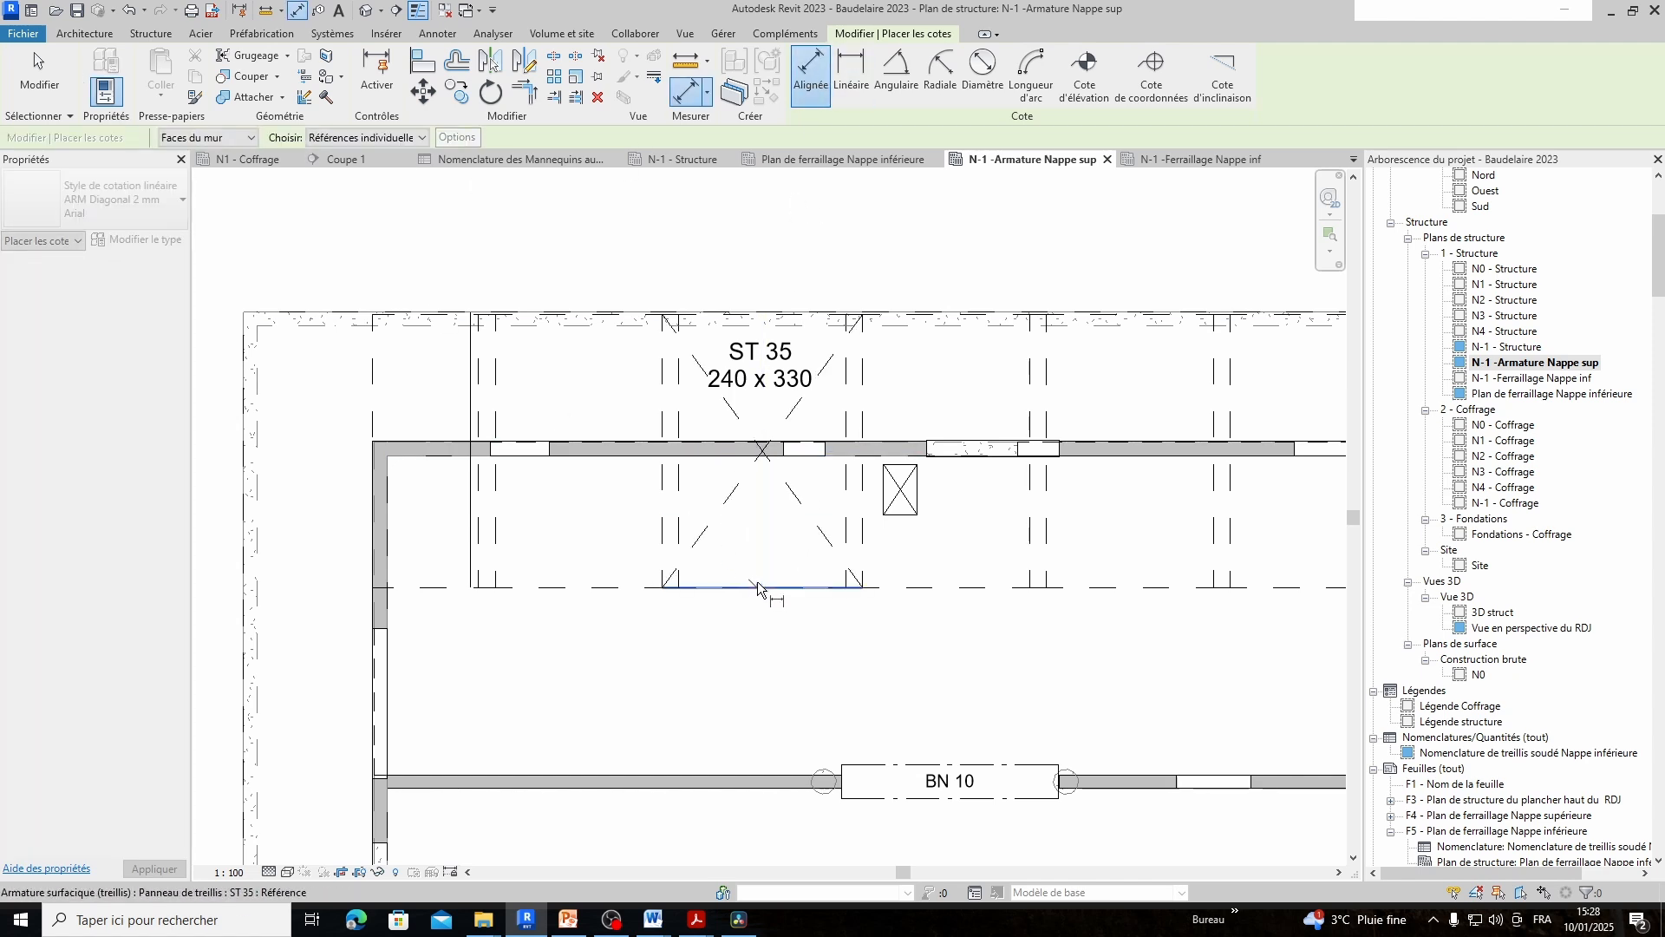
left_click(753, 444)
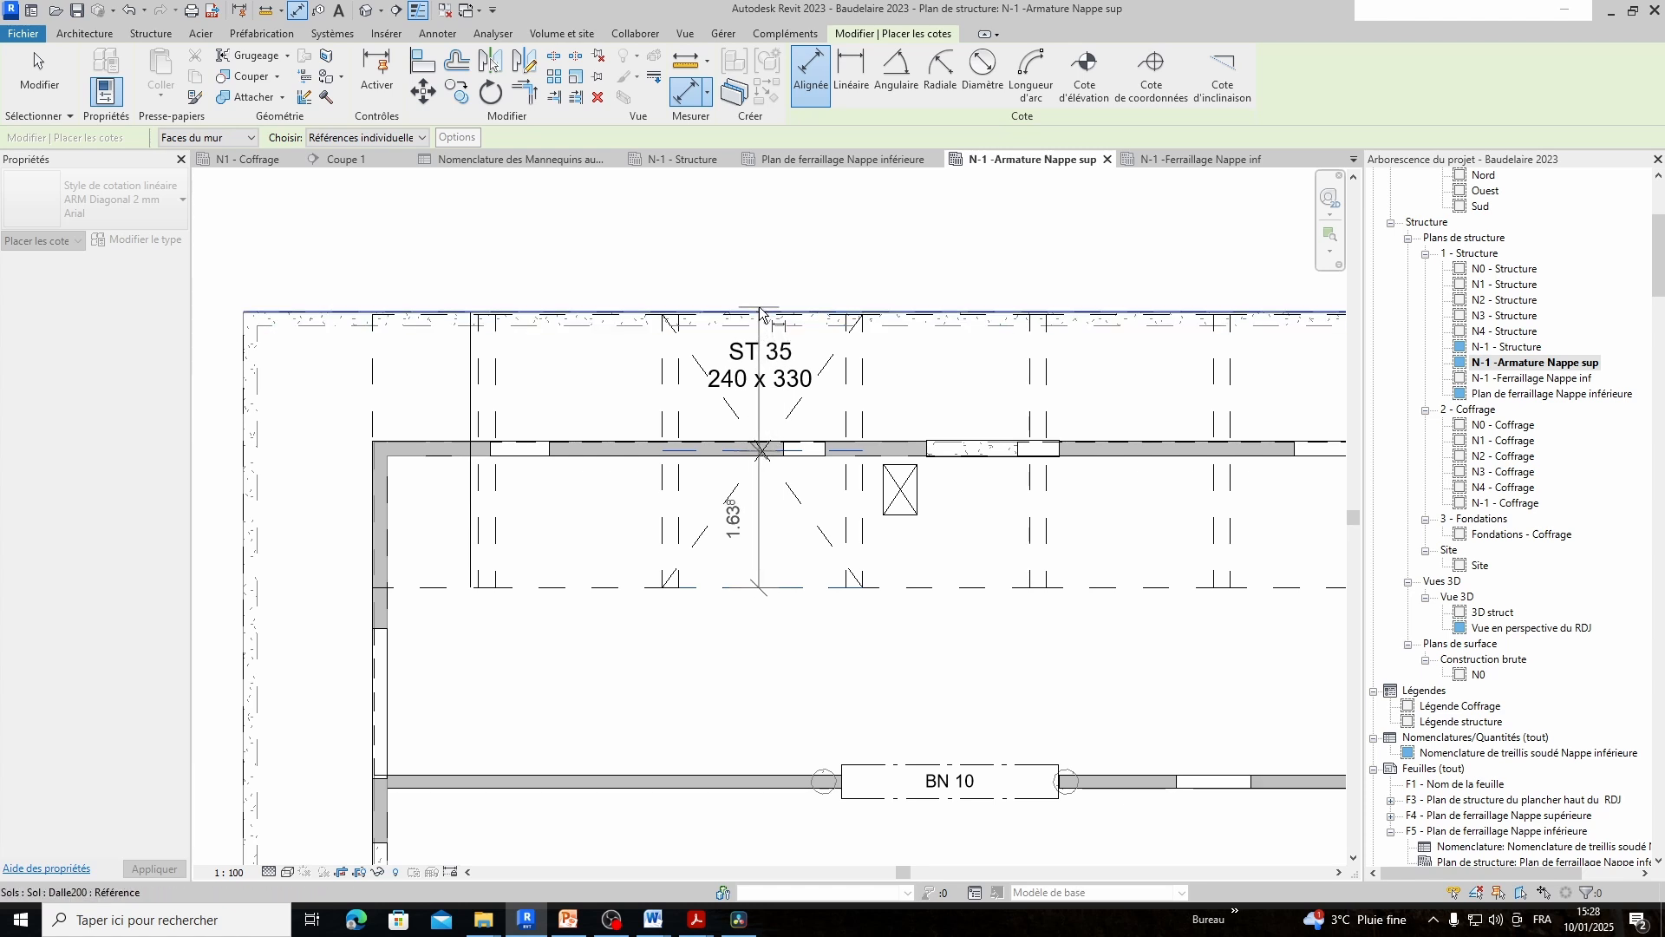
scroll(660, 314, "up", 2)
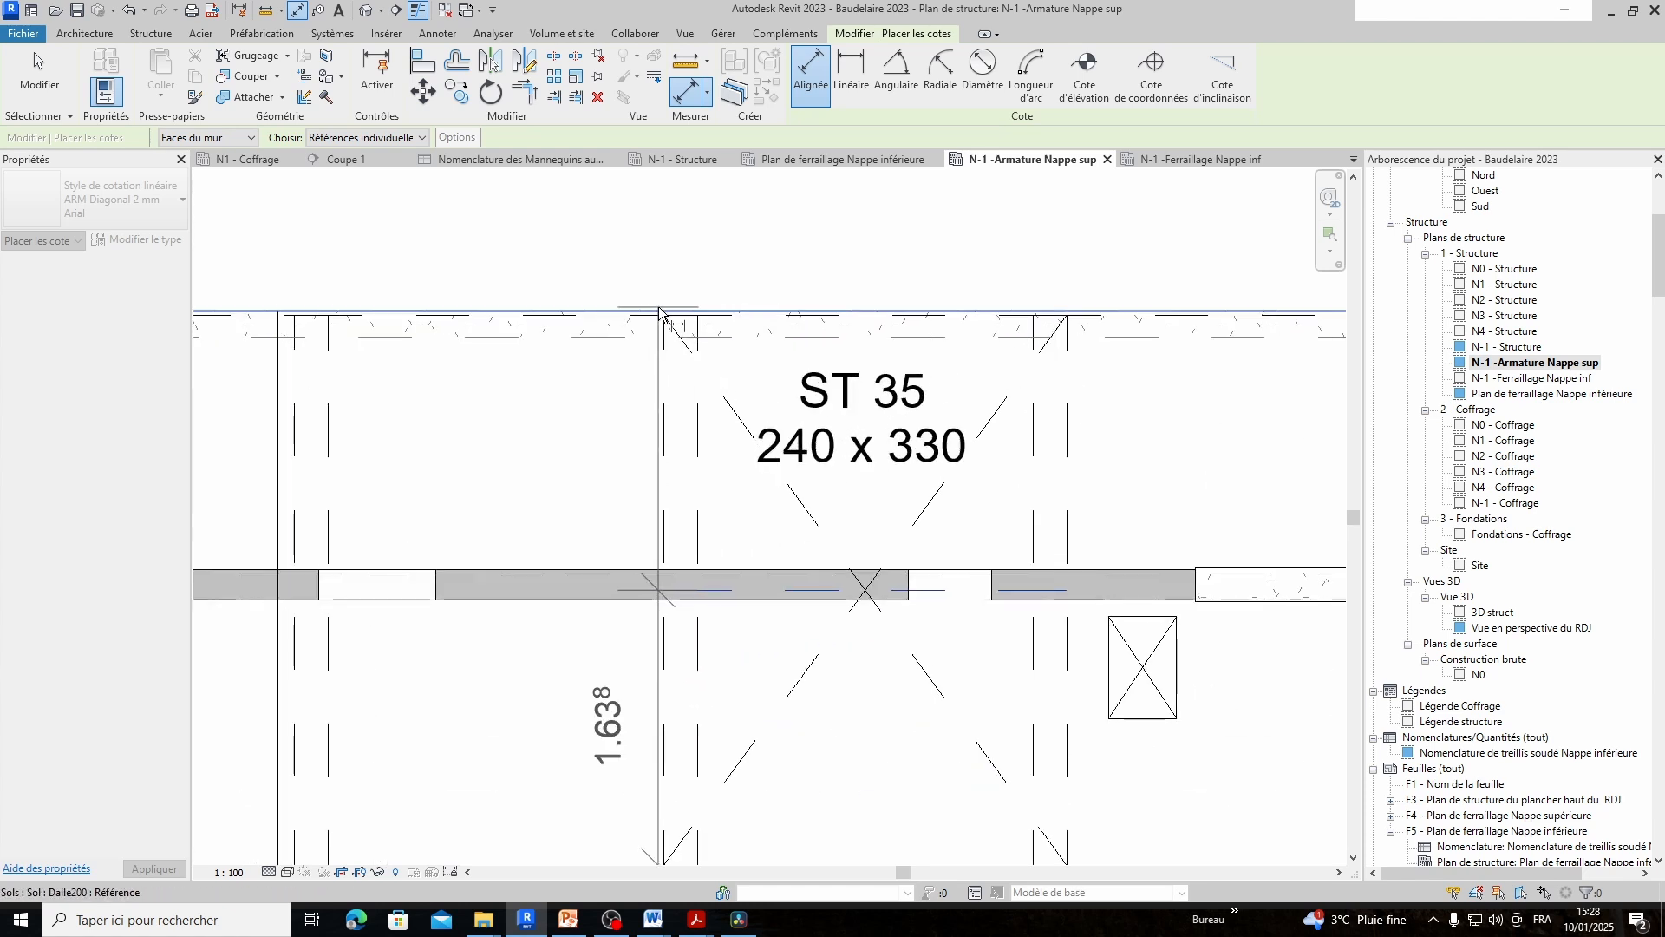
left_click(659, 315)
left_click(815, 371)
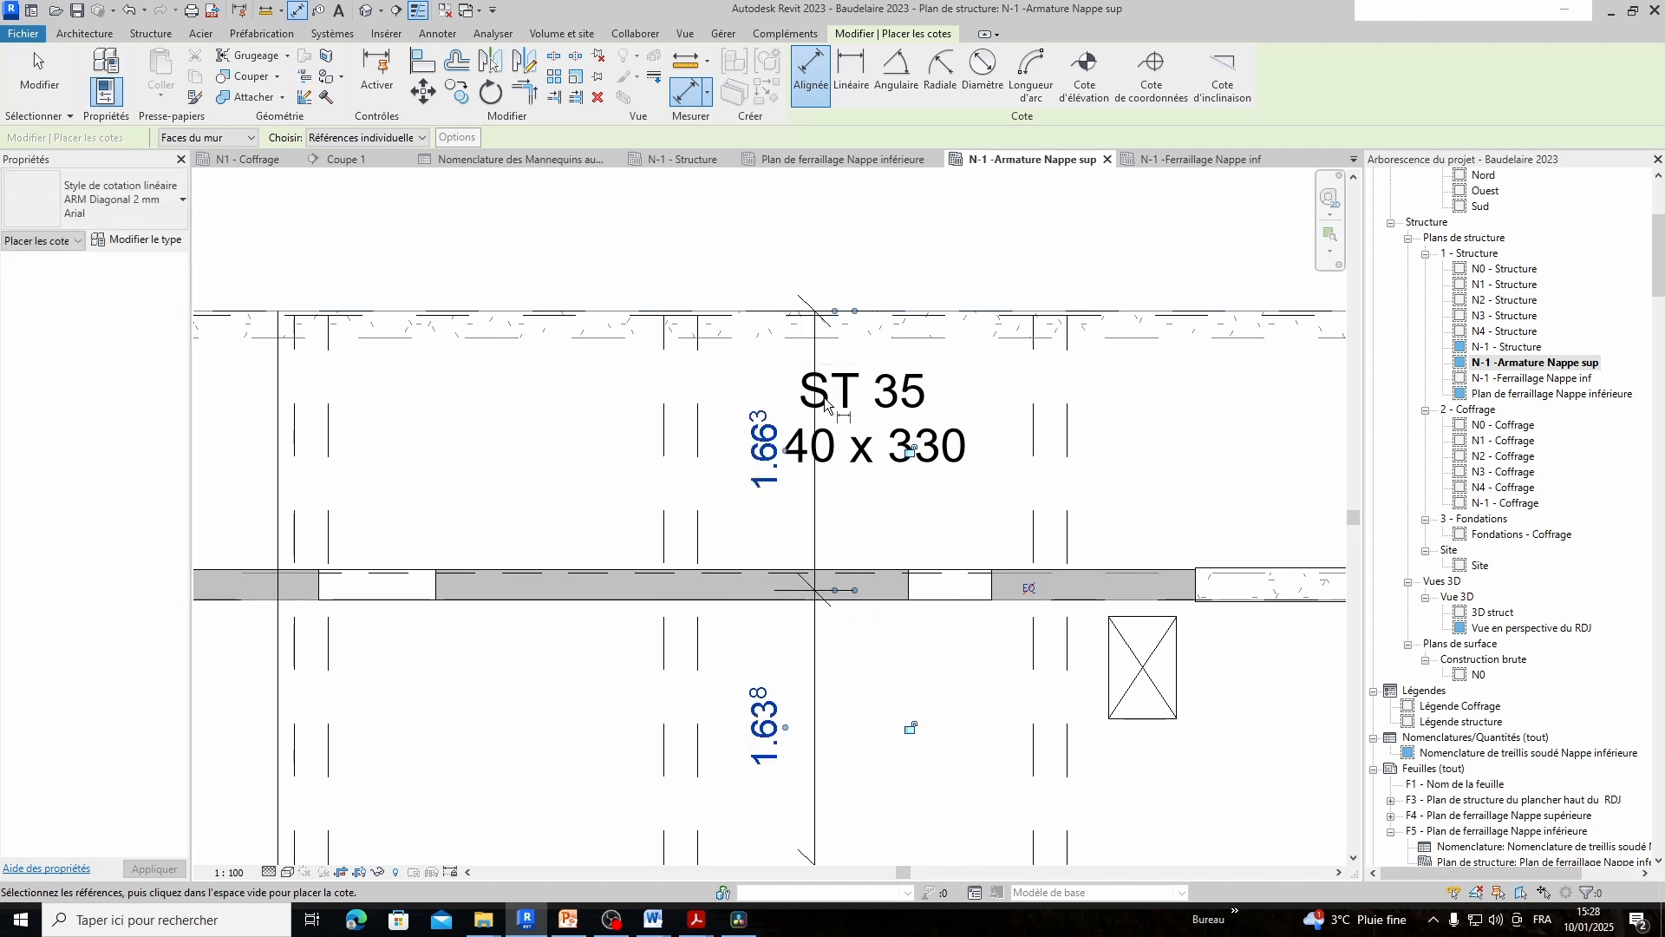
scroll(815, 355, "down", 3)
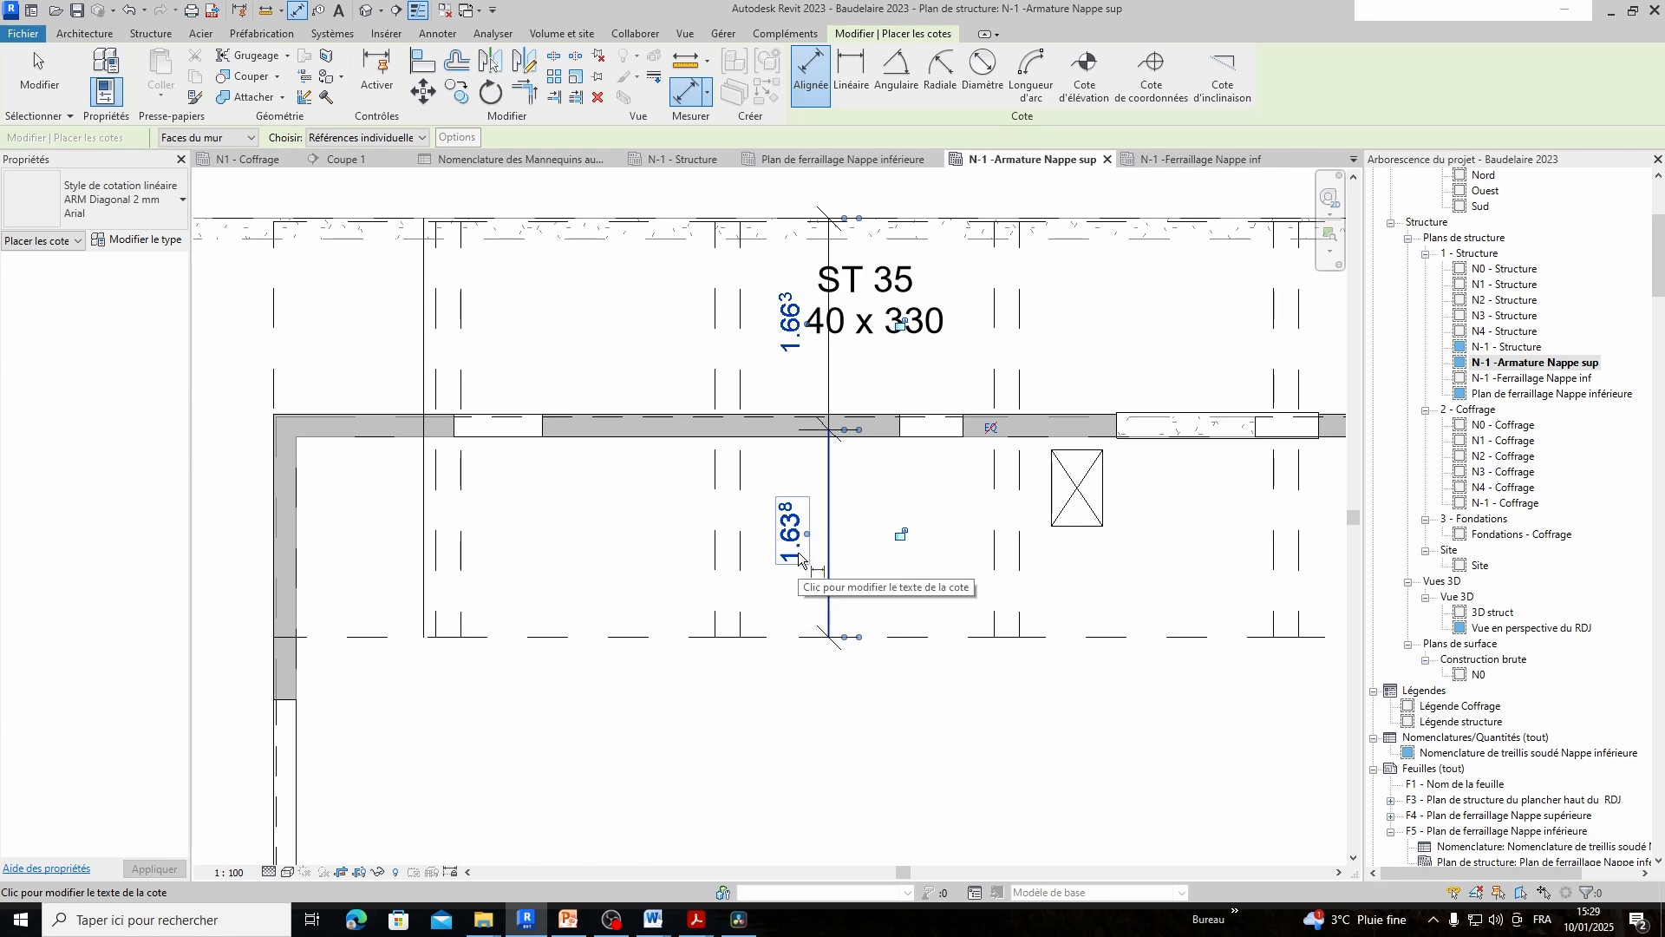
key("Escape")
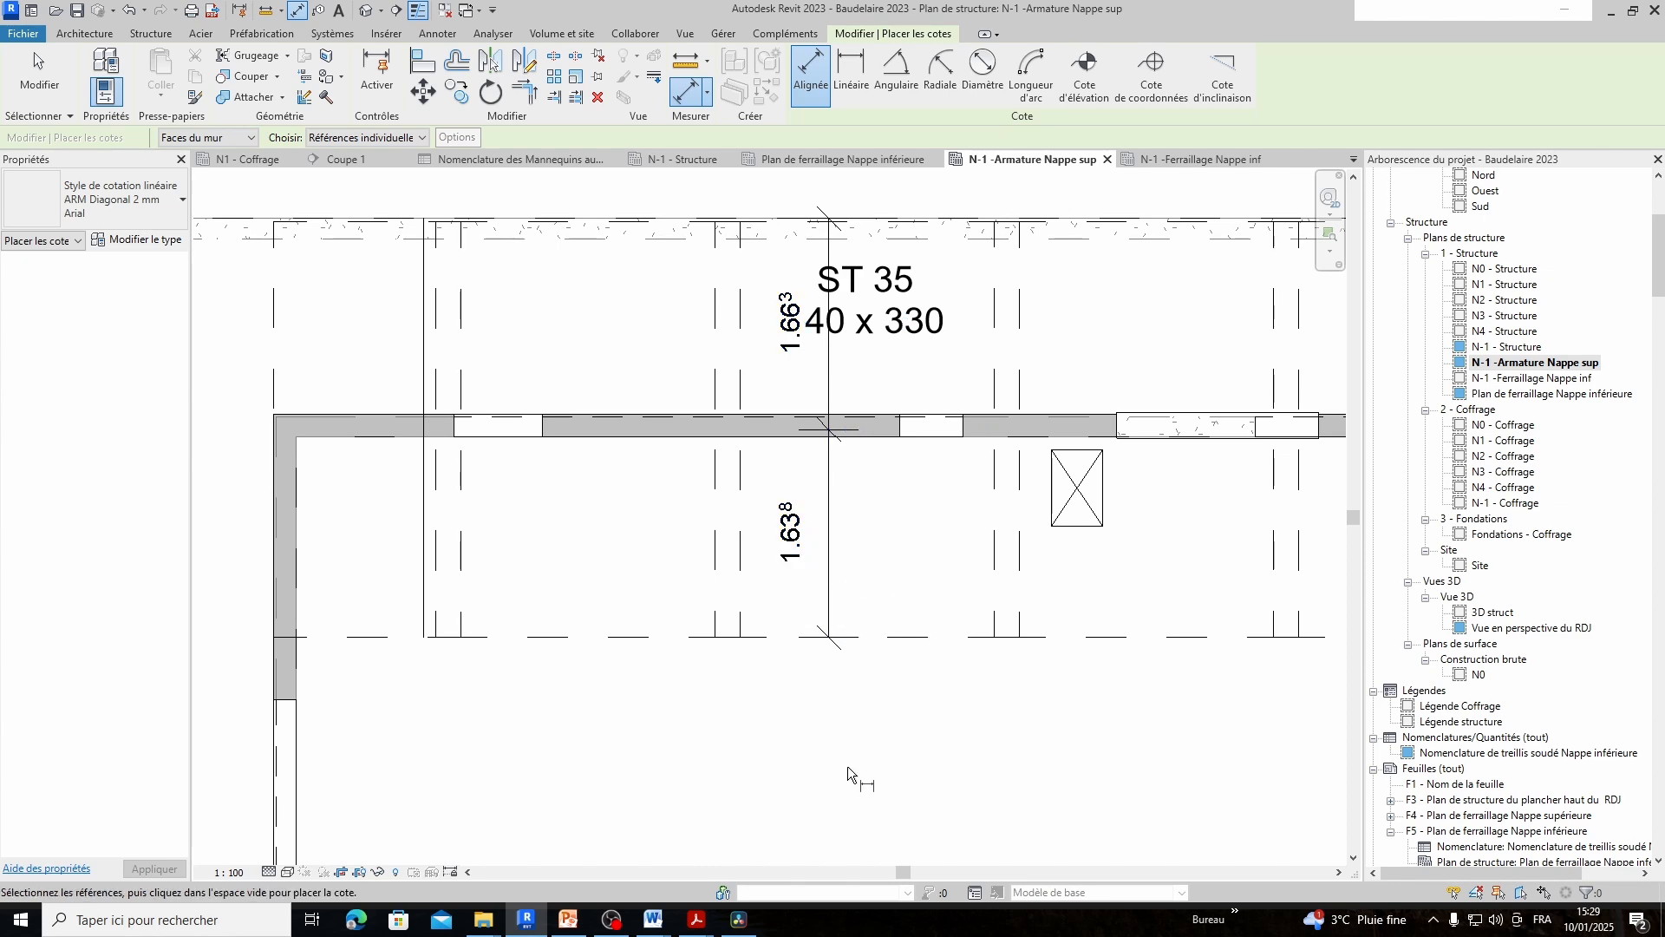
key("Escape")
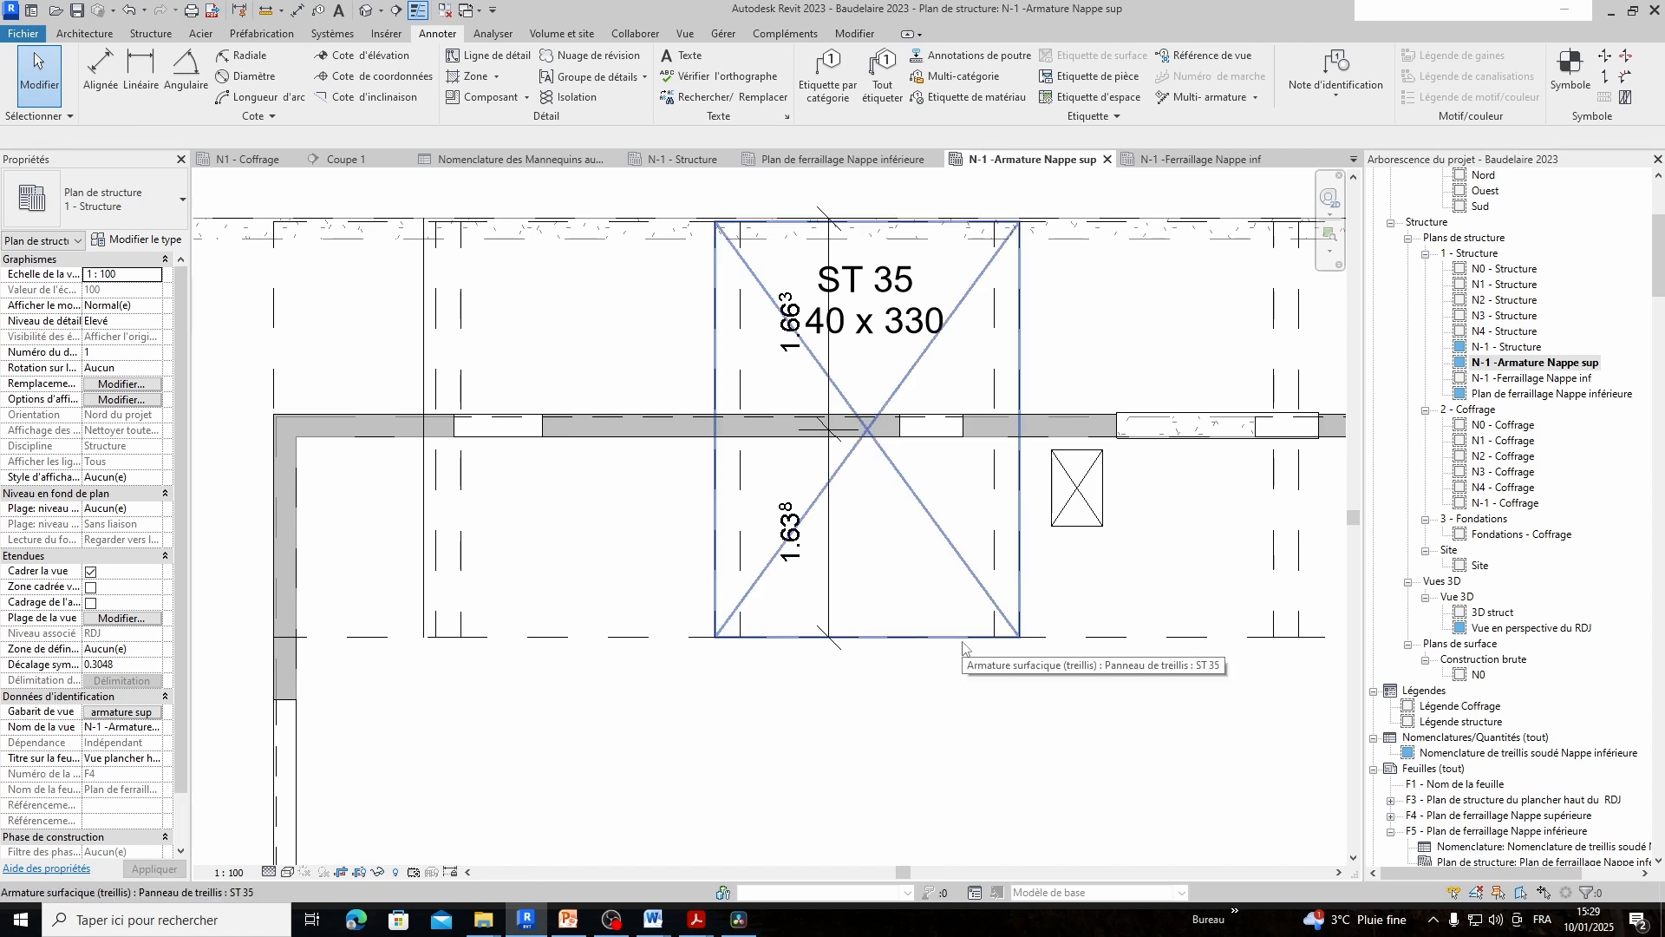
scroll(963, 646, "down", 1)
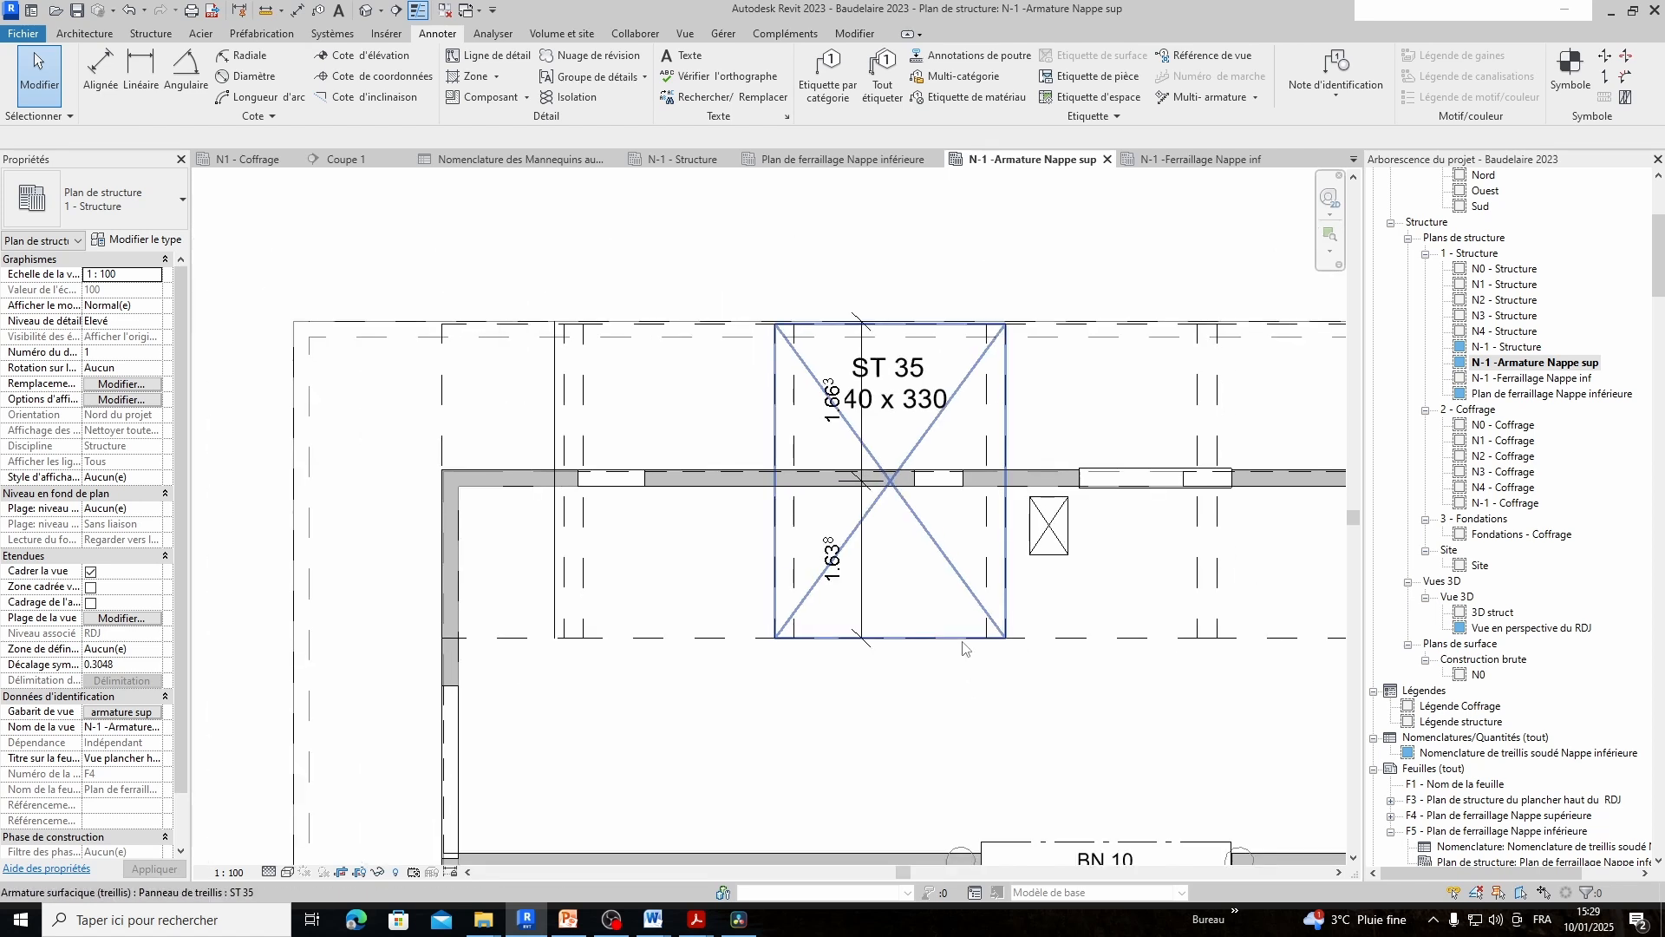
scroll(948, 729, "down", 1)
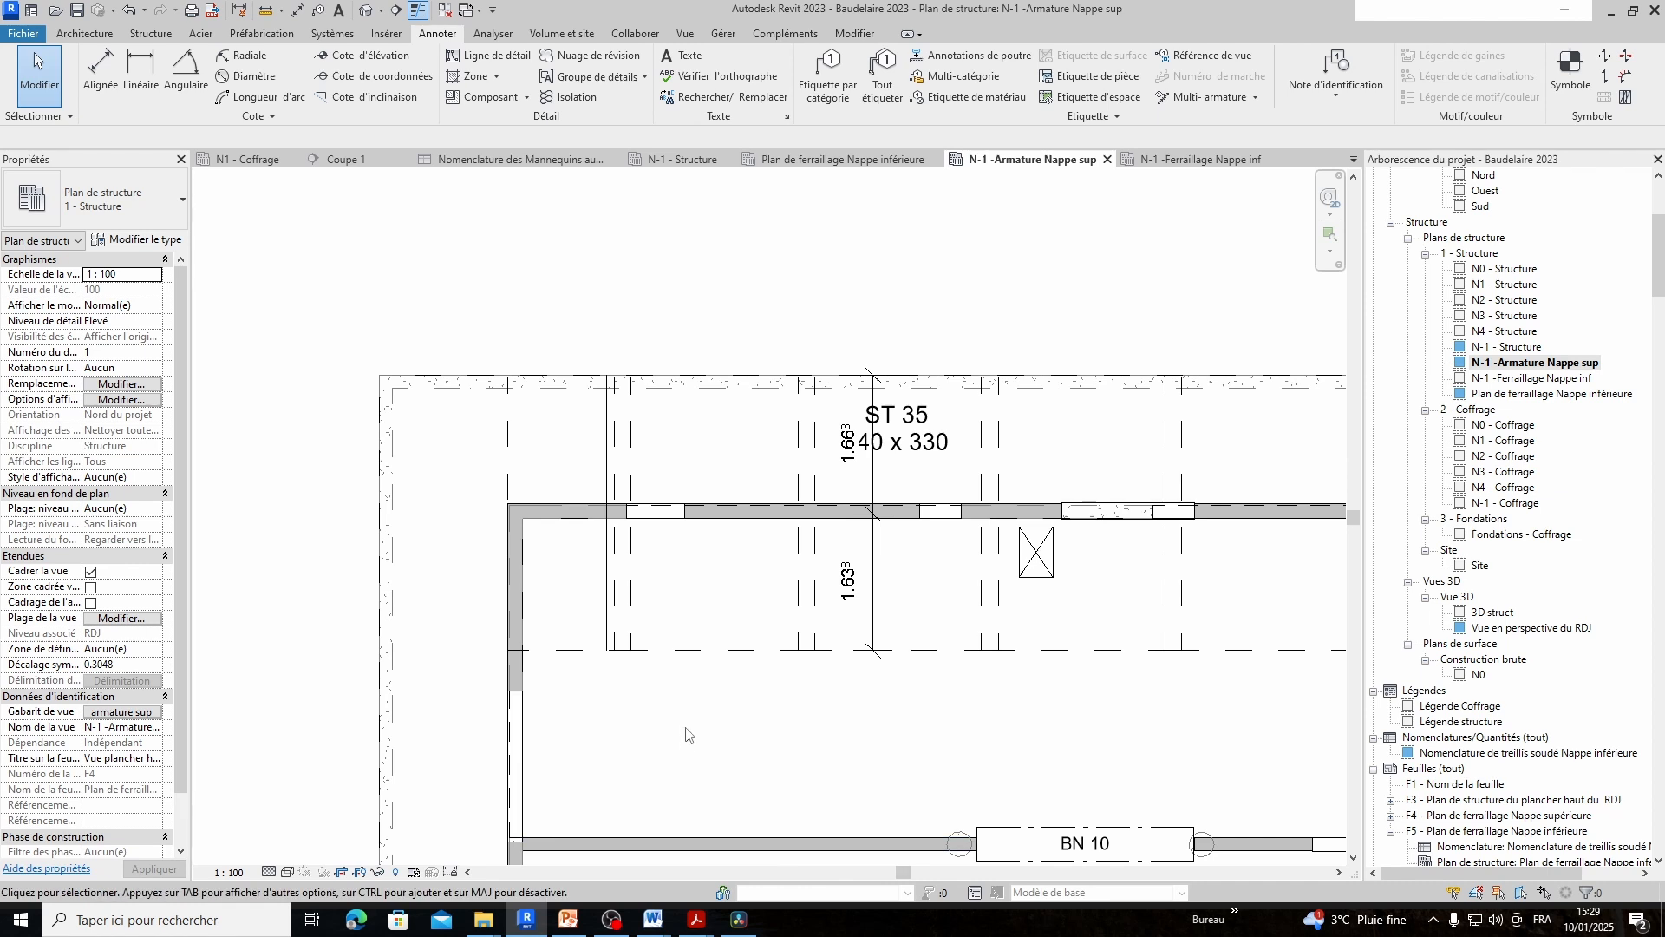
scroll(828, 781, "down", 2)
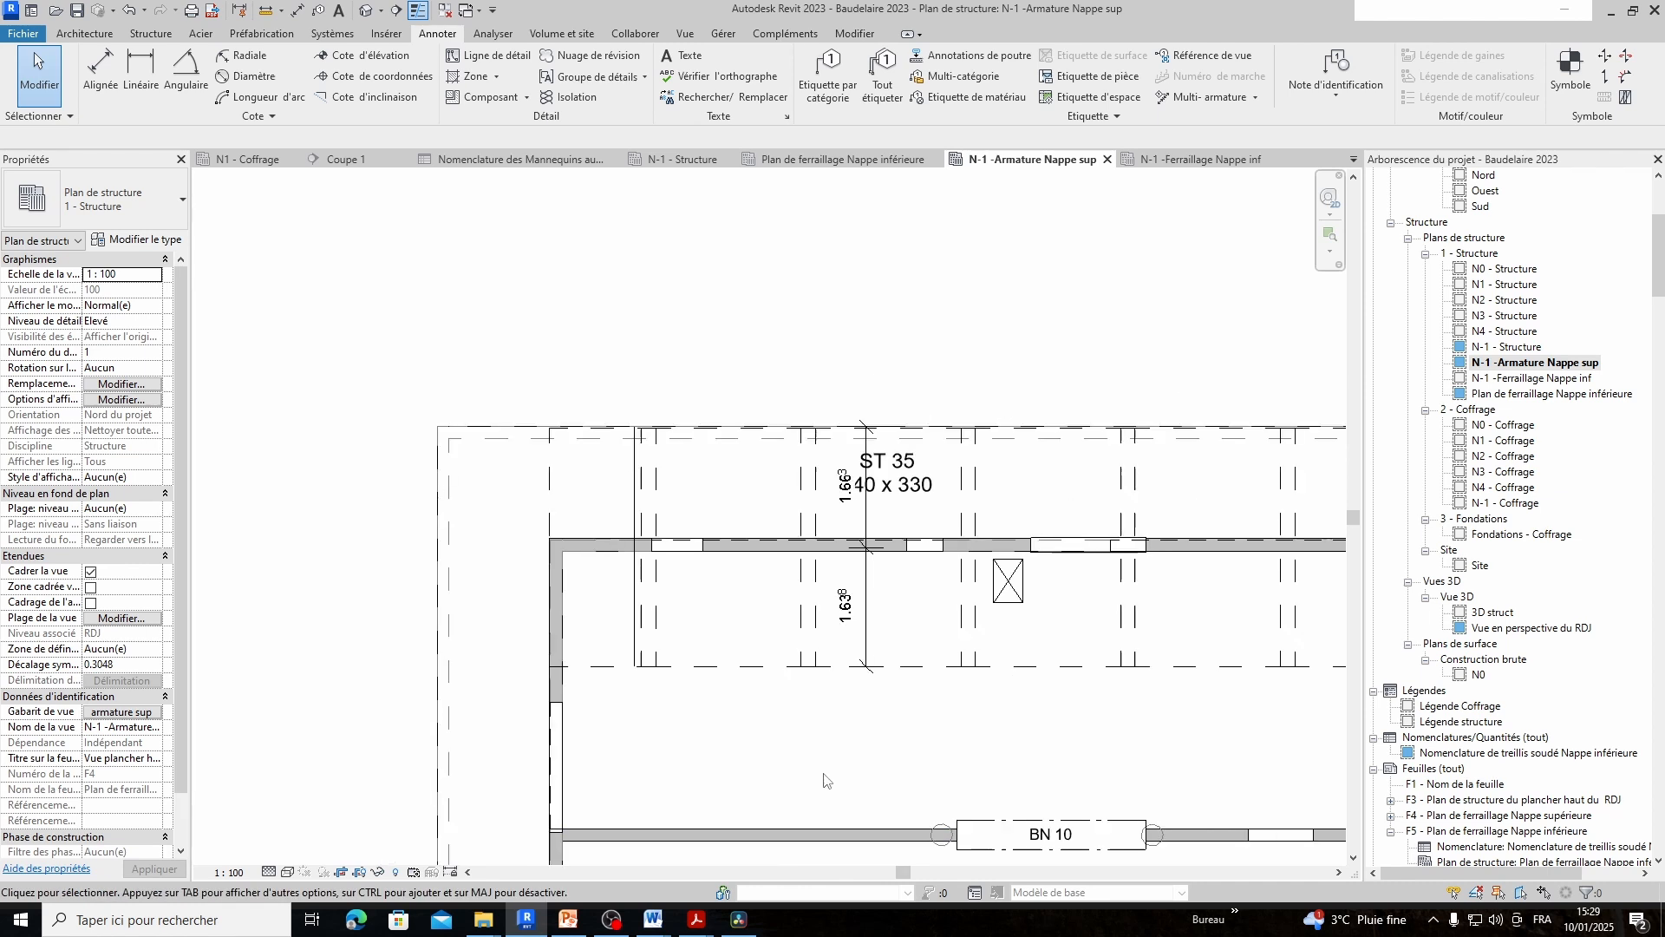
Examine the panels along the lower wall of the N-1 upper-layer reinforcement plan
middle_click_drag(1097, 781, 875, 460)
scroll(846, 712, "down", 1)
scroll(846, 711, "down", 1)
middle_click_drag(864, 711, 870, 338)
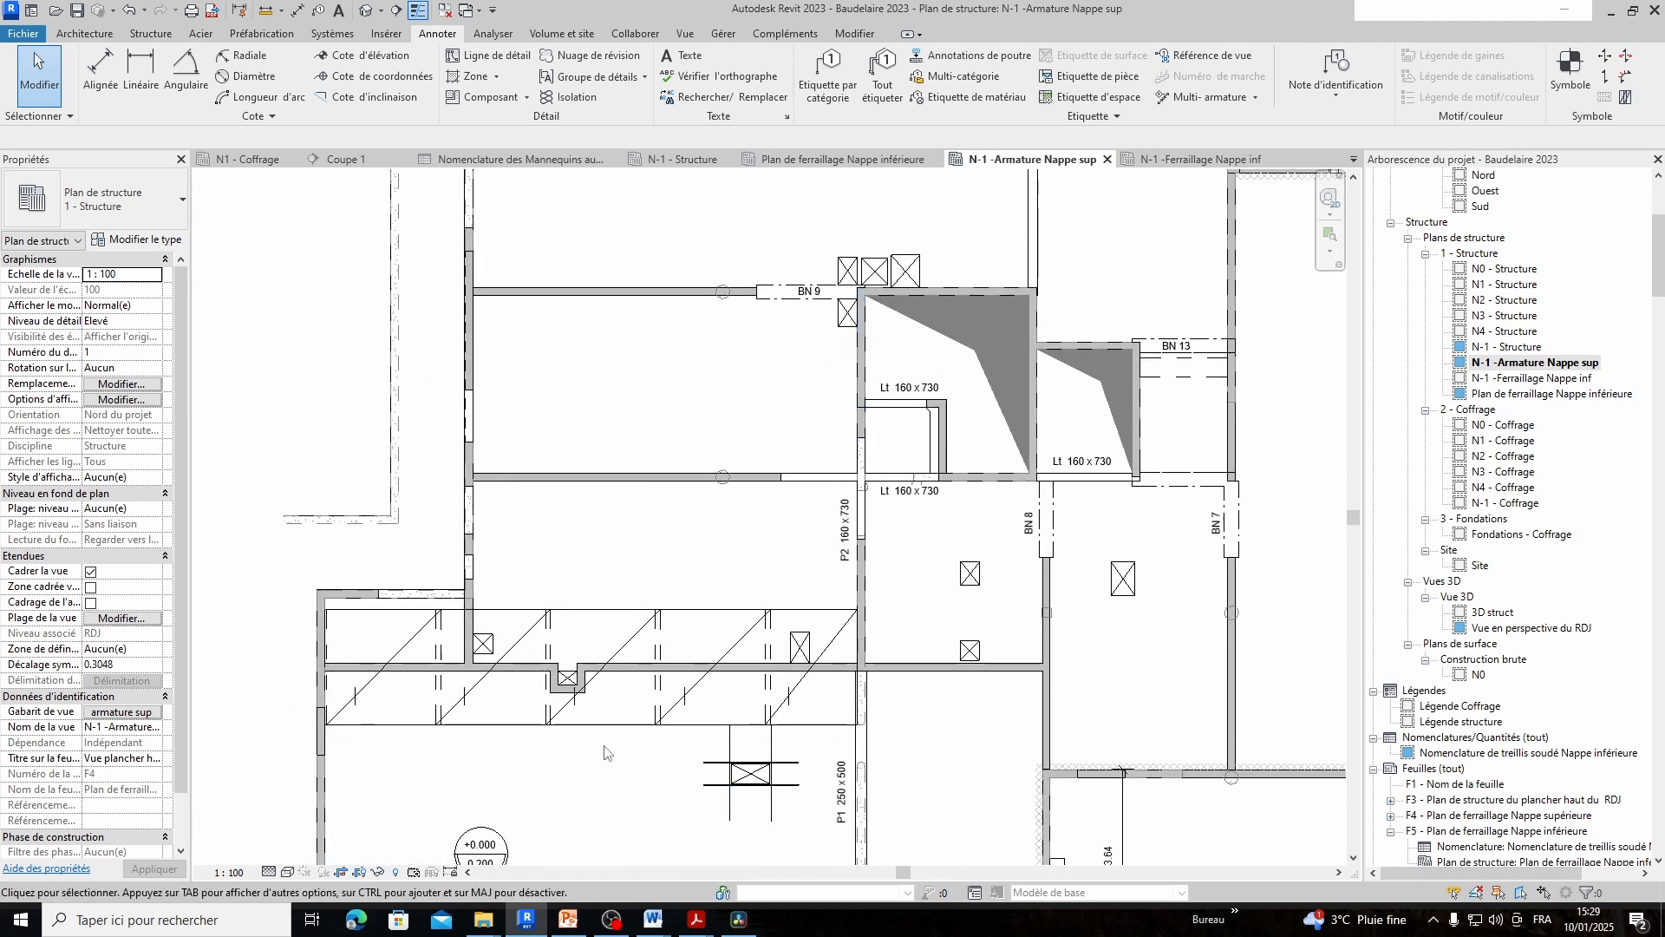
scroll(620, 718, "up", 1)
scroll(694, 673, "down", 1)
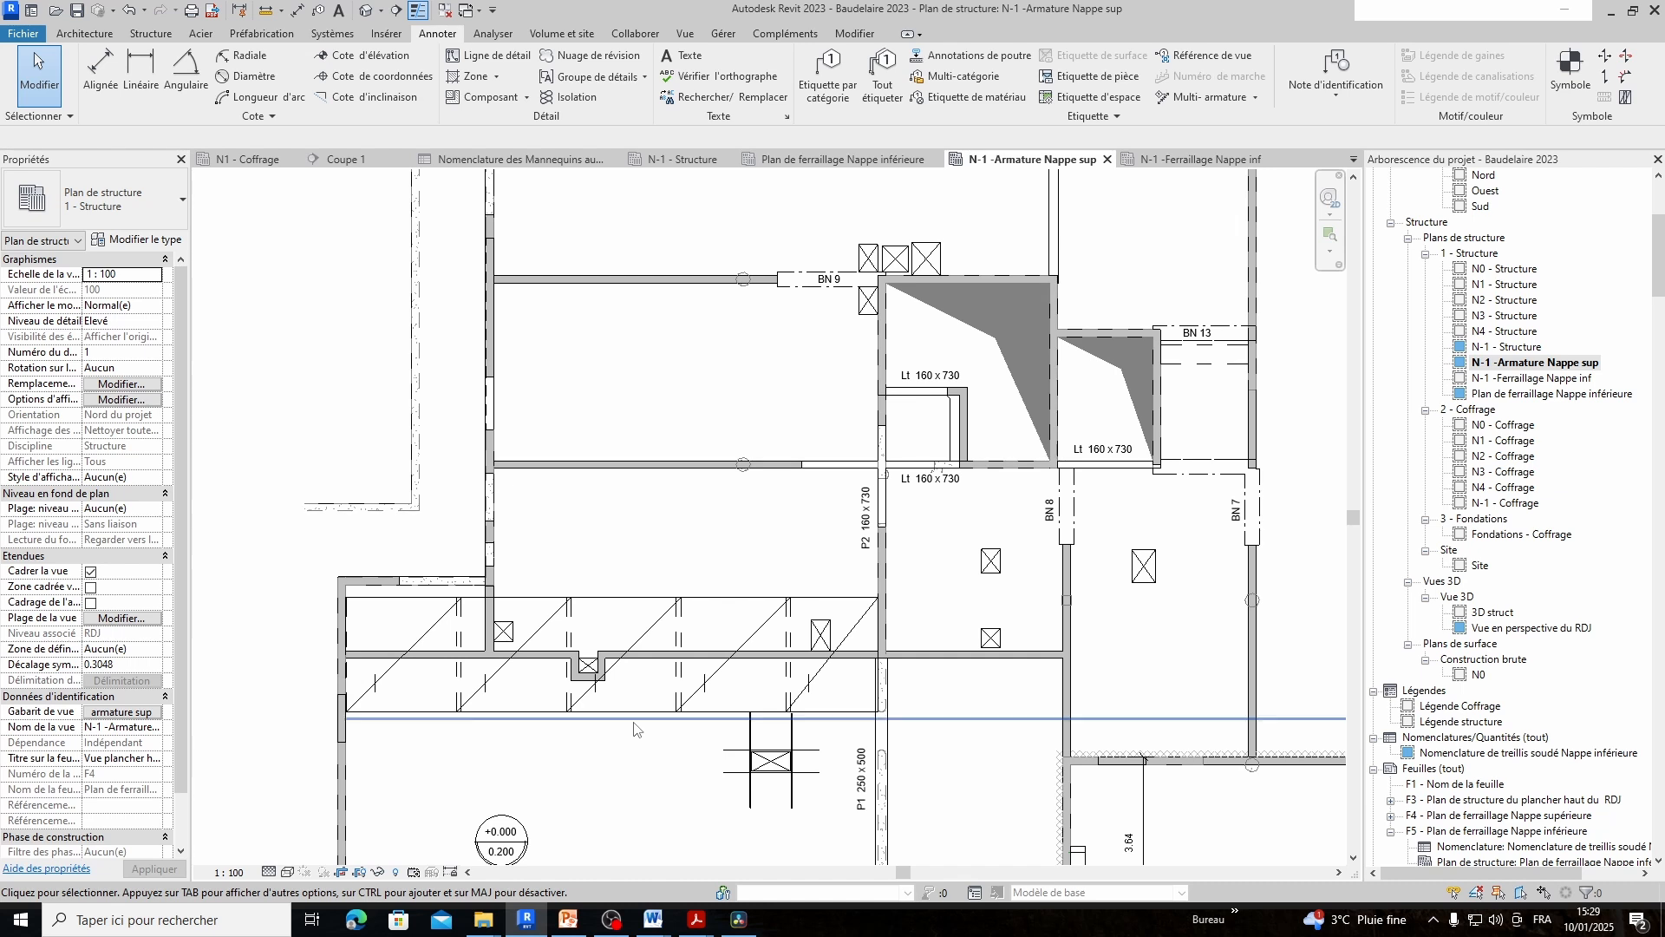
middle_click_drag(517, 720, 674, 767)
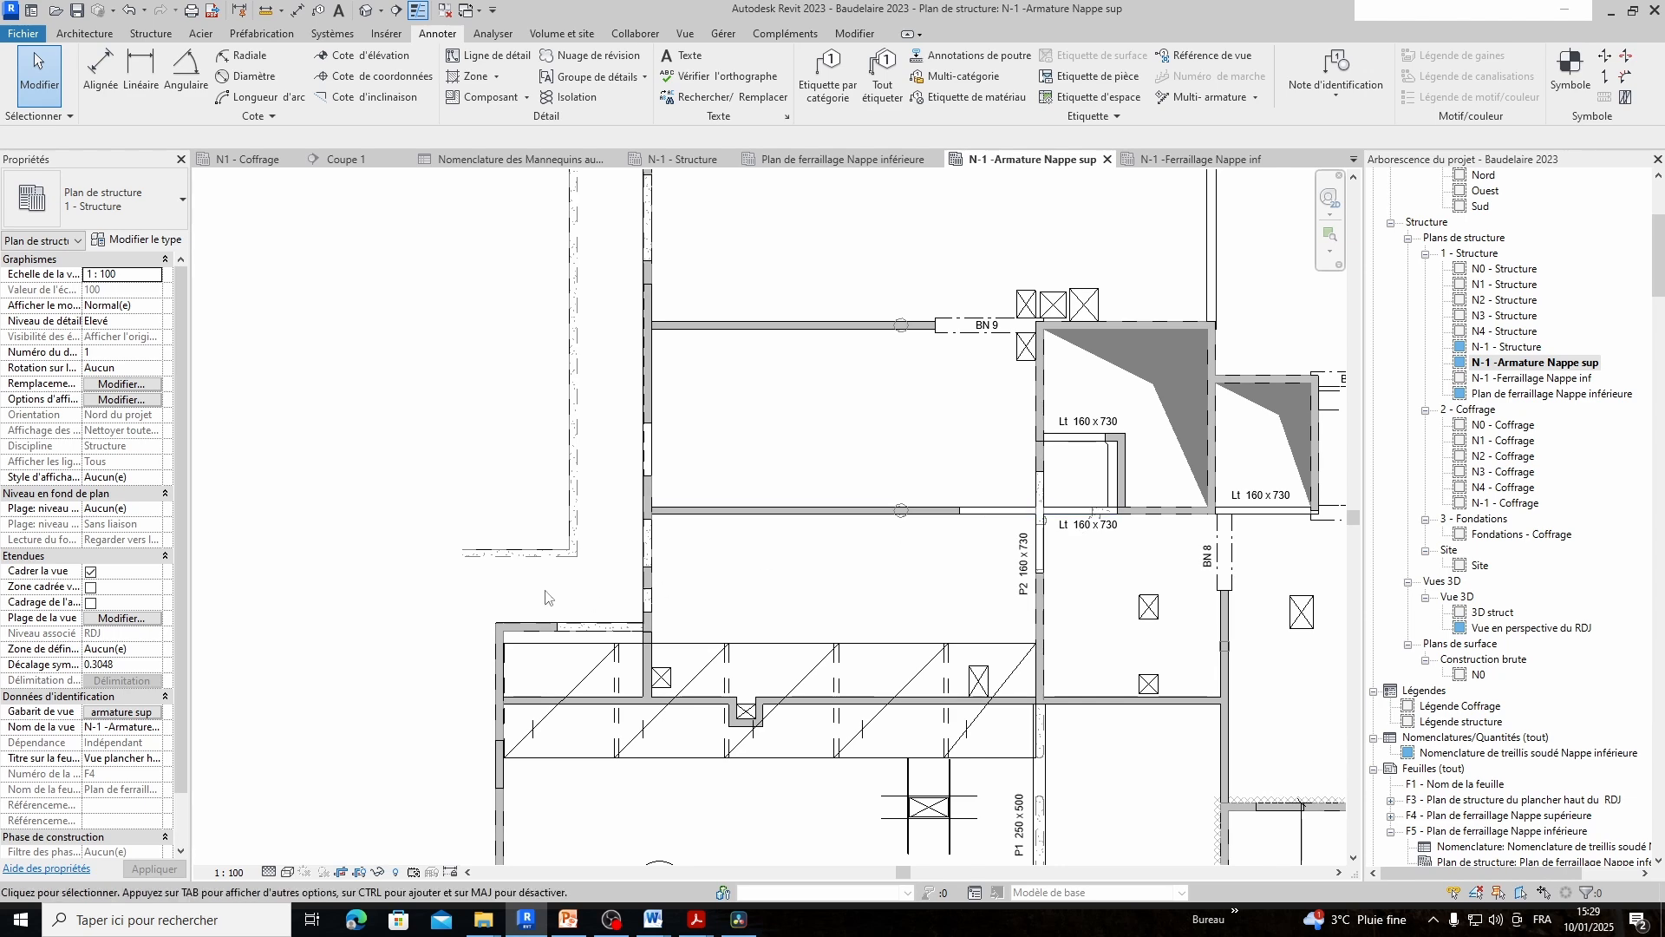
Review the visibility filters of the armature sup view template, including Nappe sup and Nappe inf, without applying changes
left_click(137, 715)
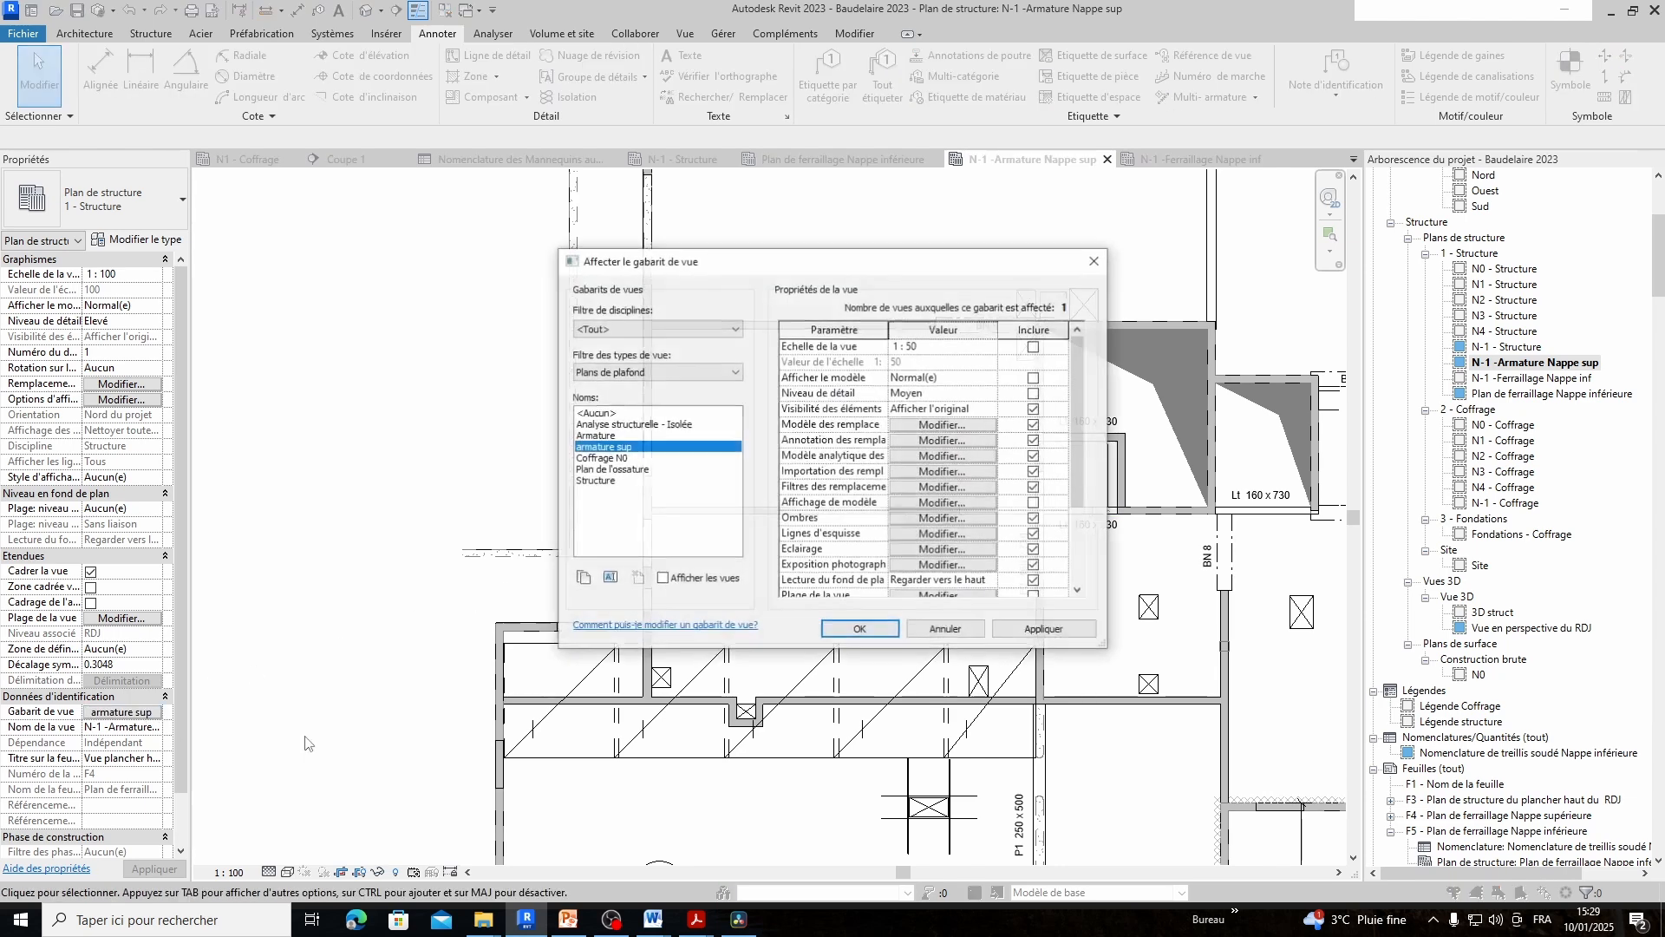
left_click(931, 425)
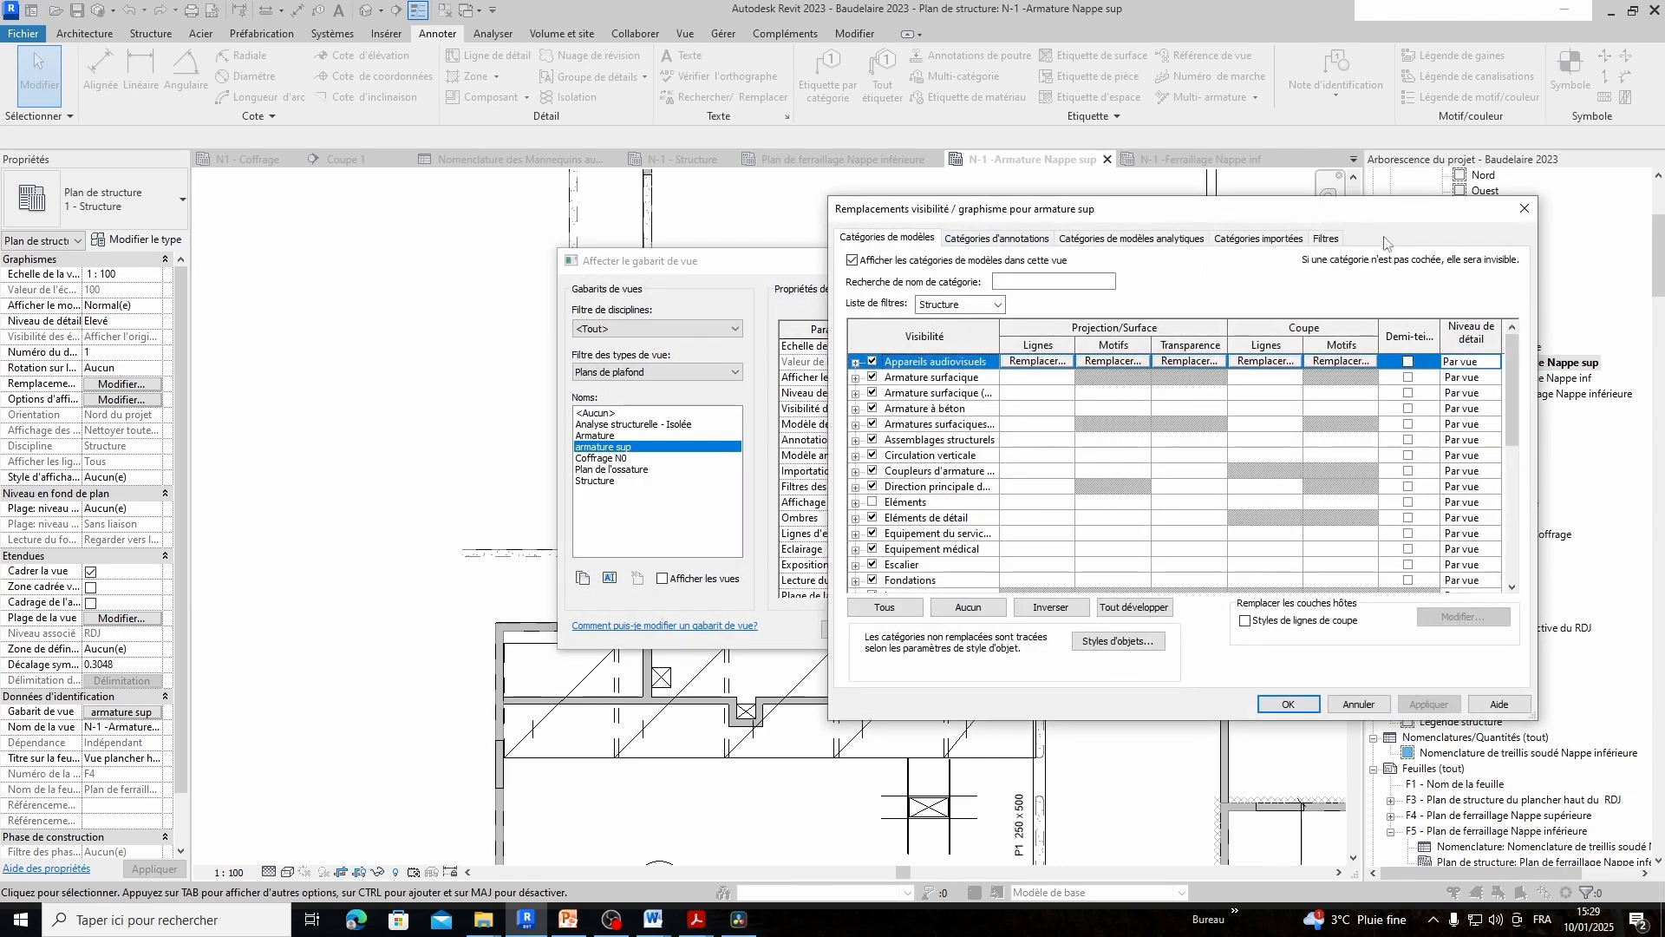
left_click(1325, 239)
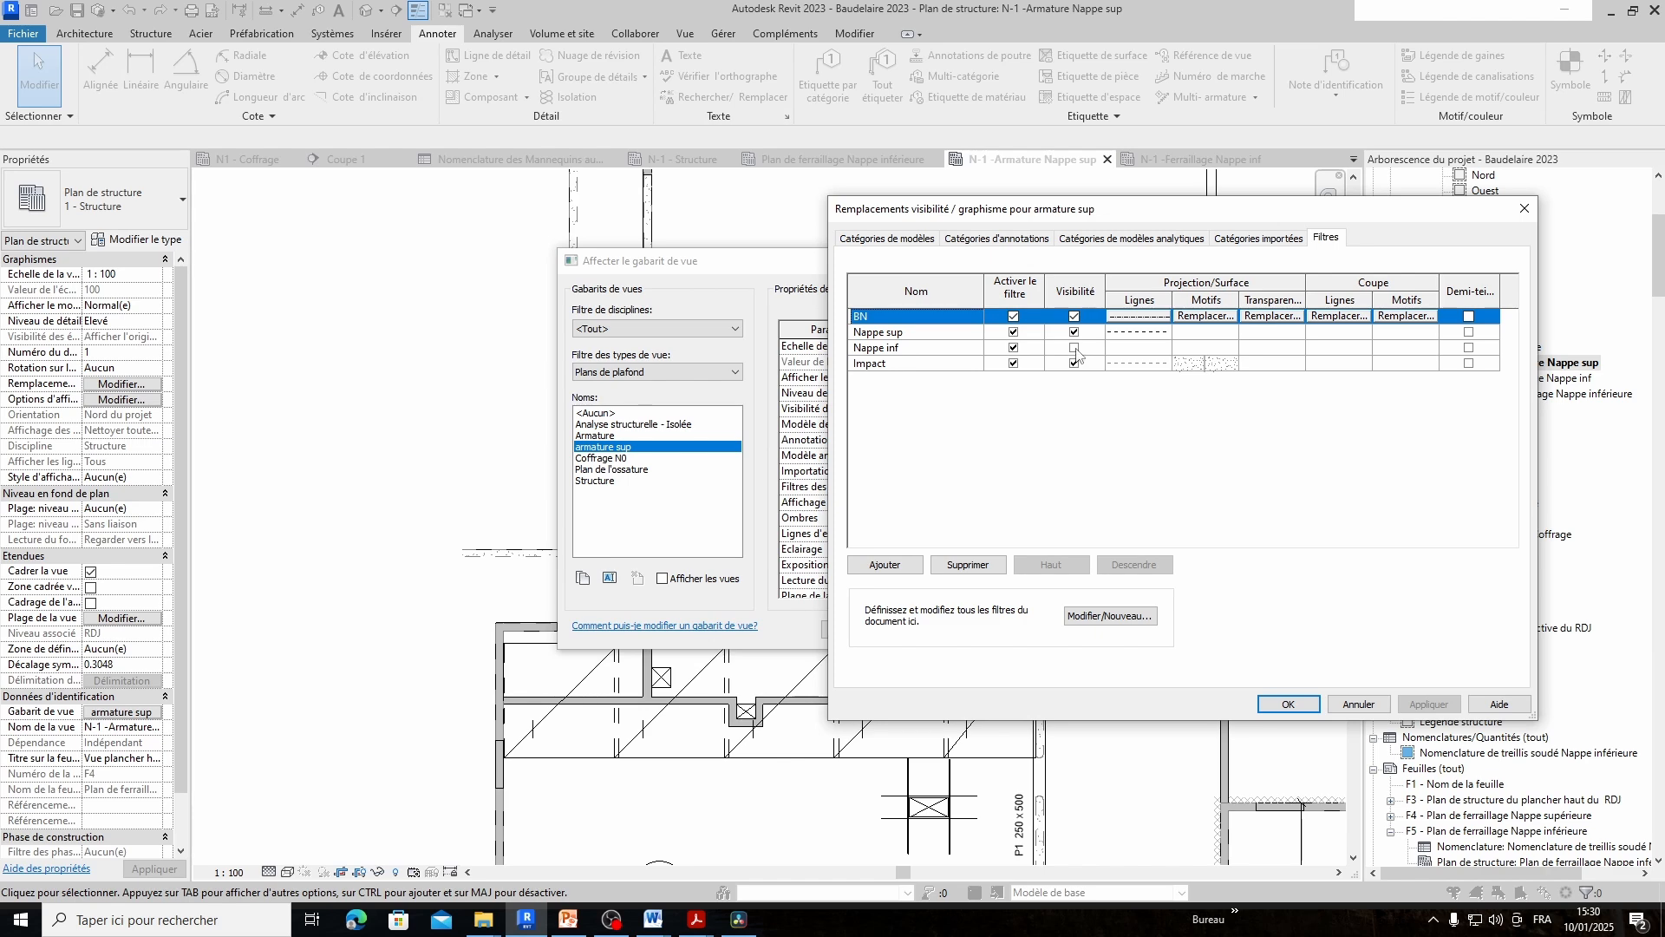
left_click(1328, 707)
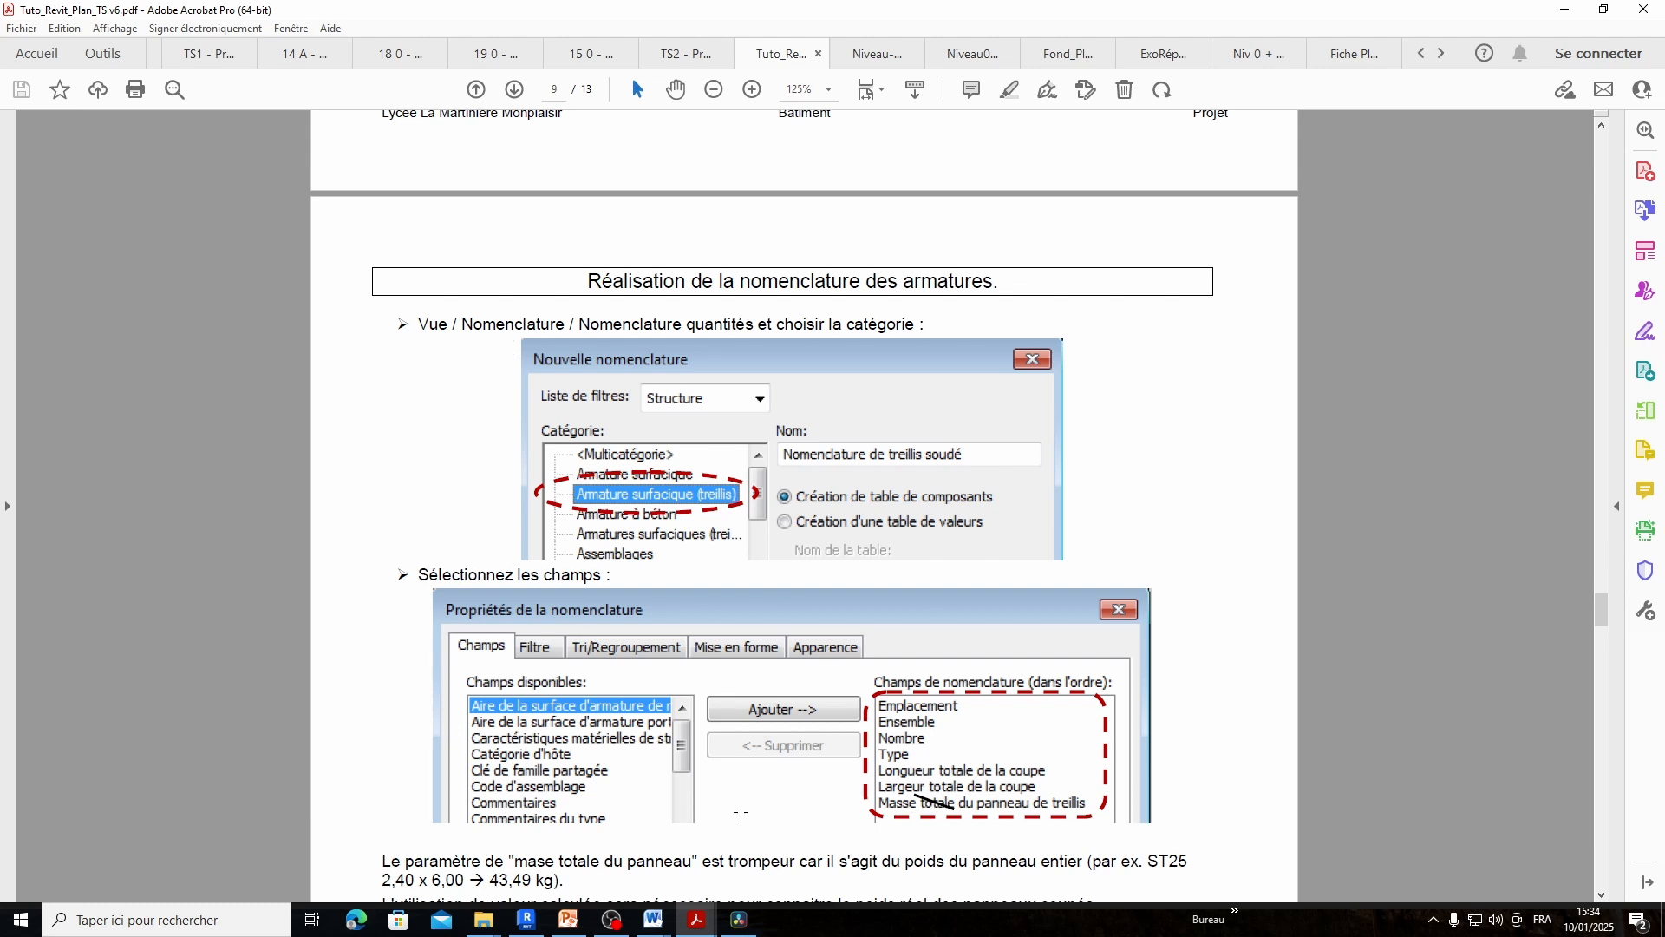
Switch to Revit and set the Masse de la coupe field of the lower-layer mesh schedule to Aucun calcul
left_click(527, 919)
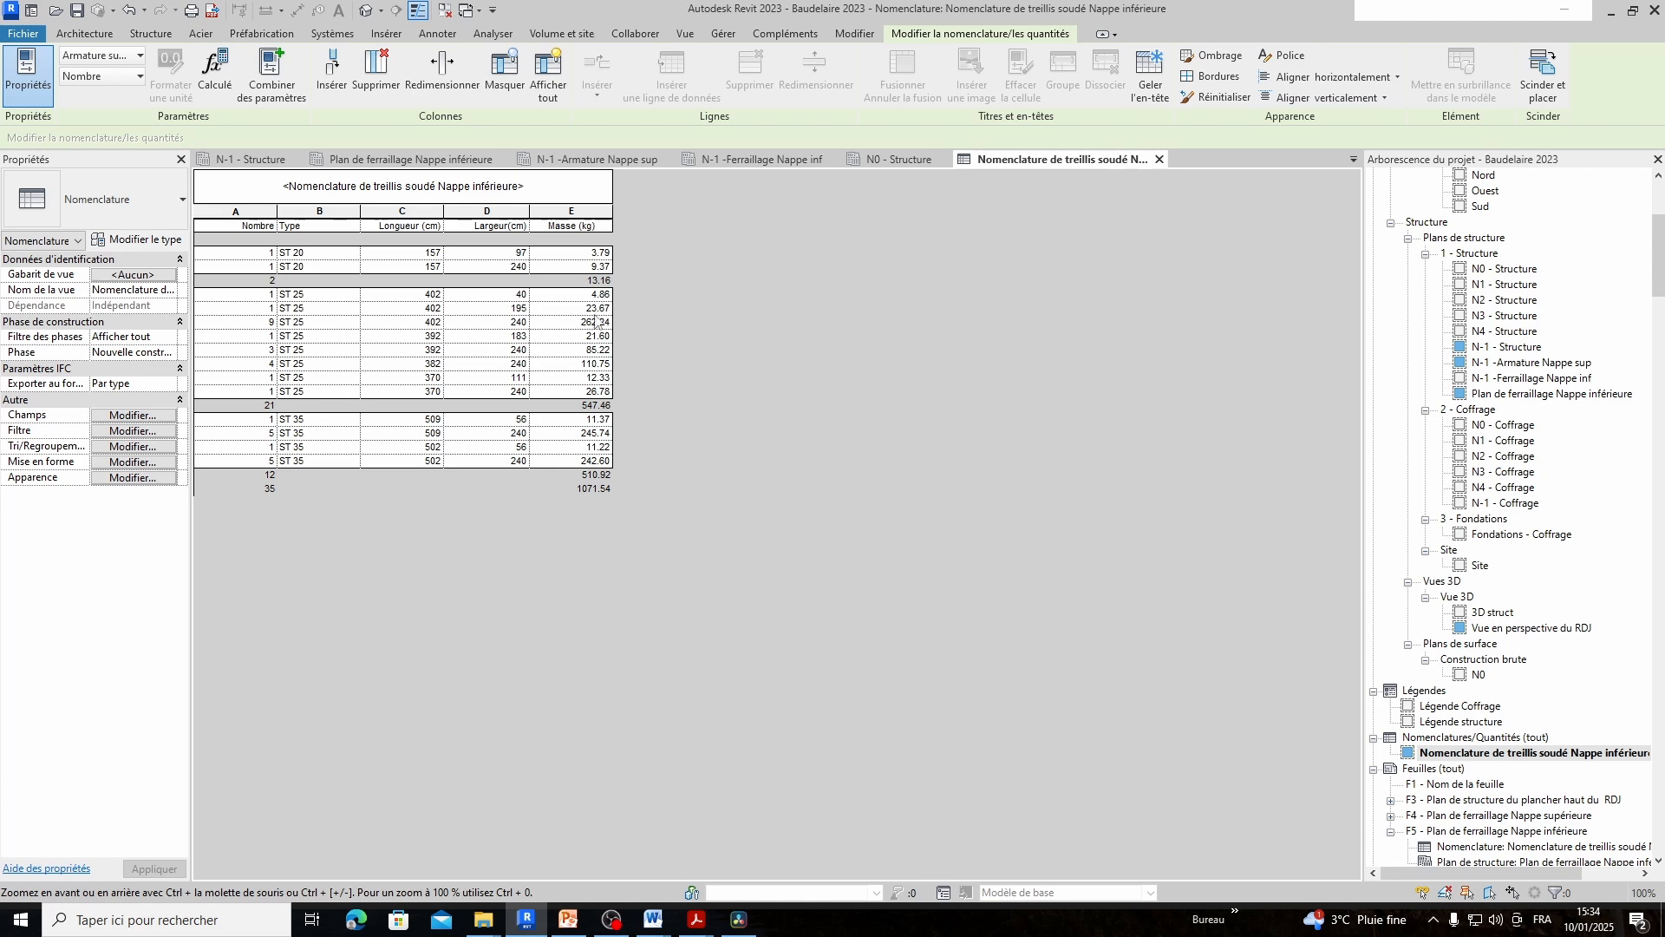
left_click(134, 462)
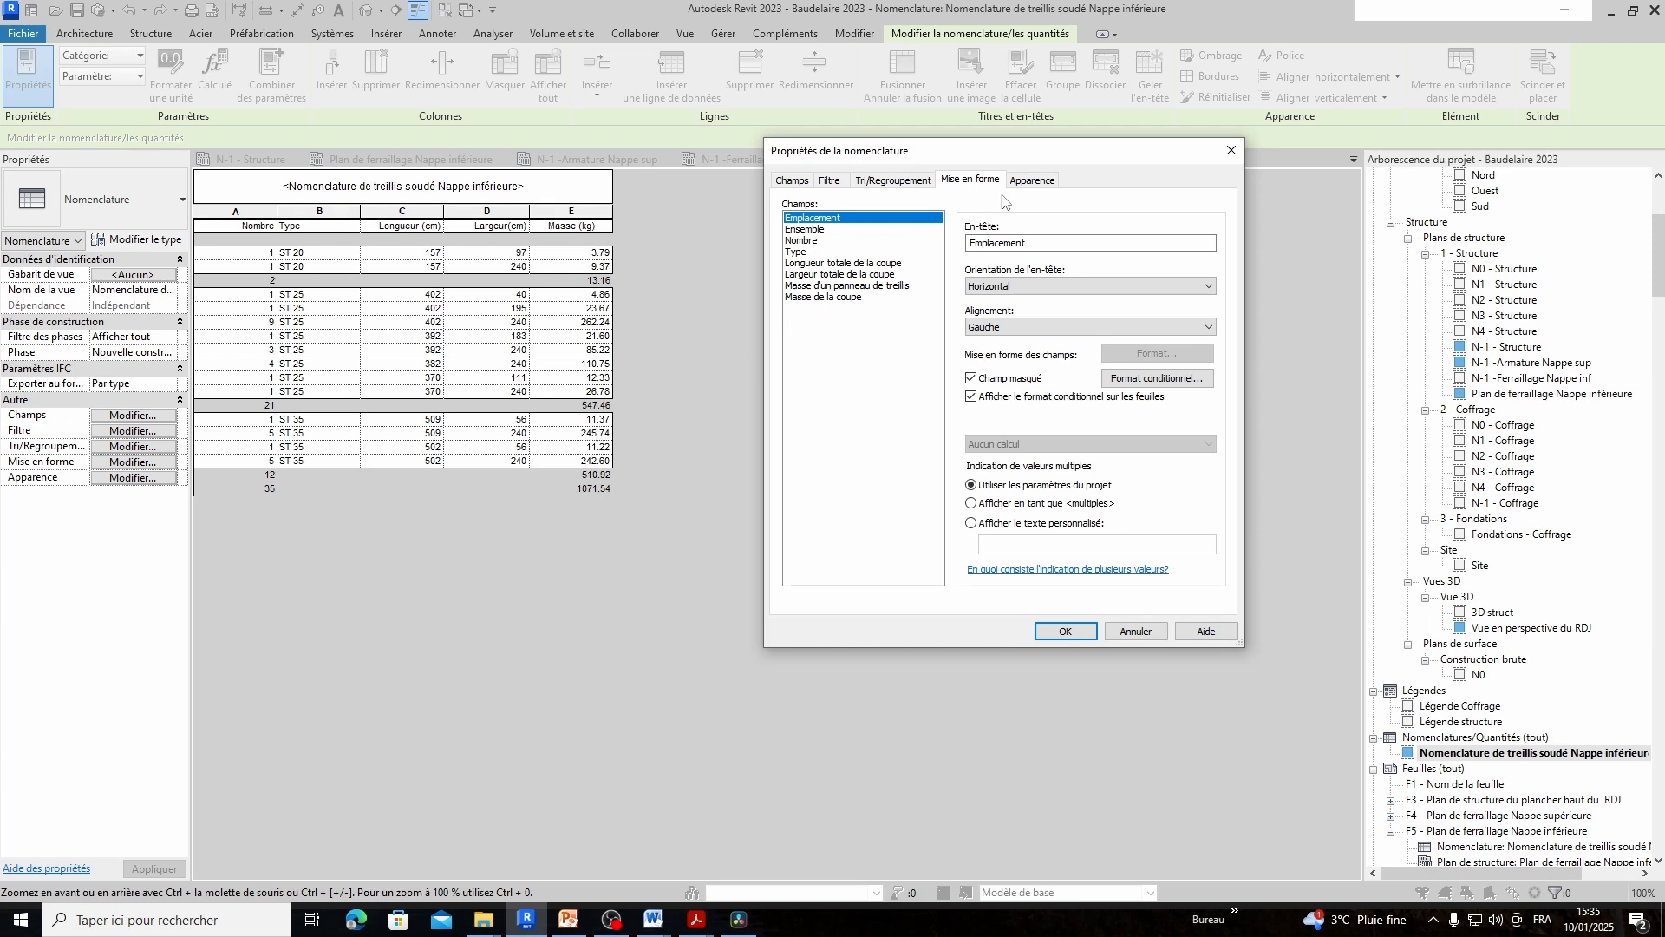
left_click(834, 298)
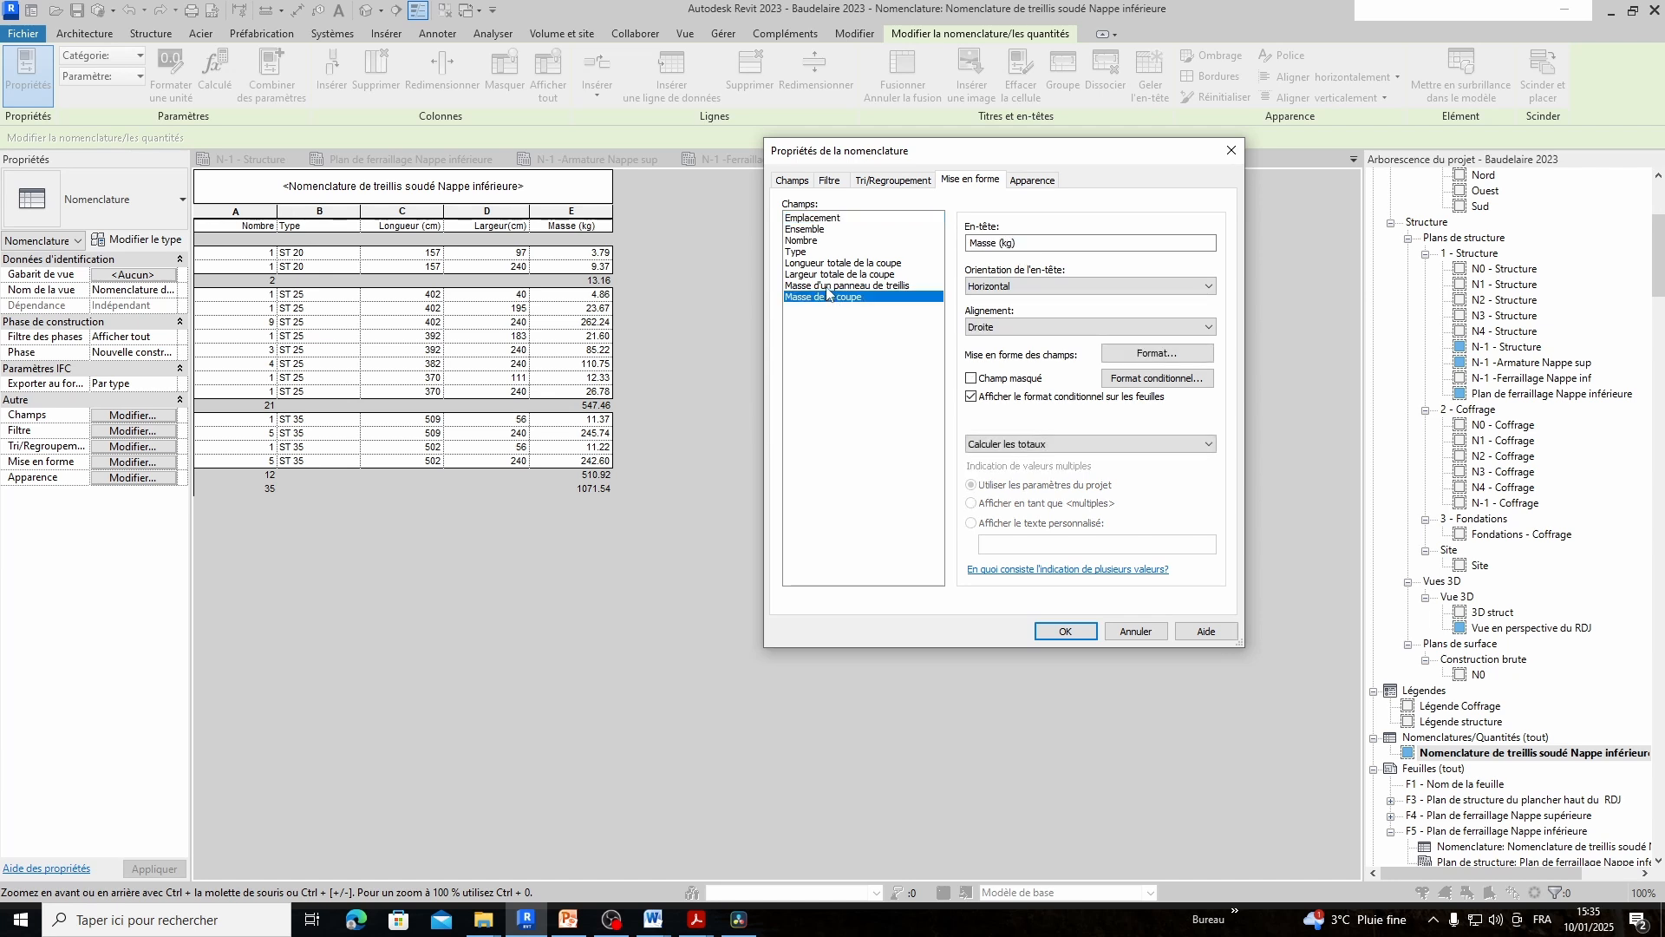
left_click(1005, 445)
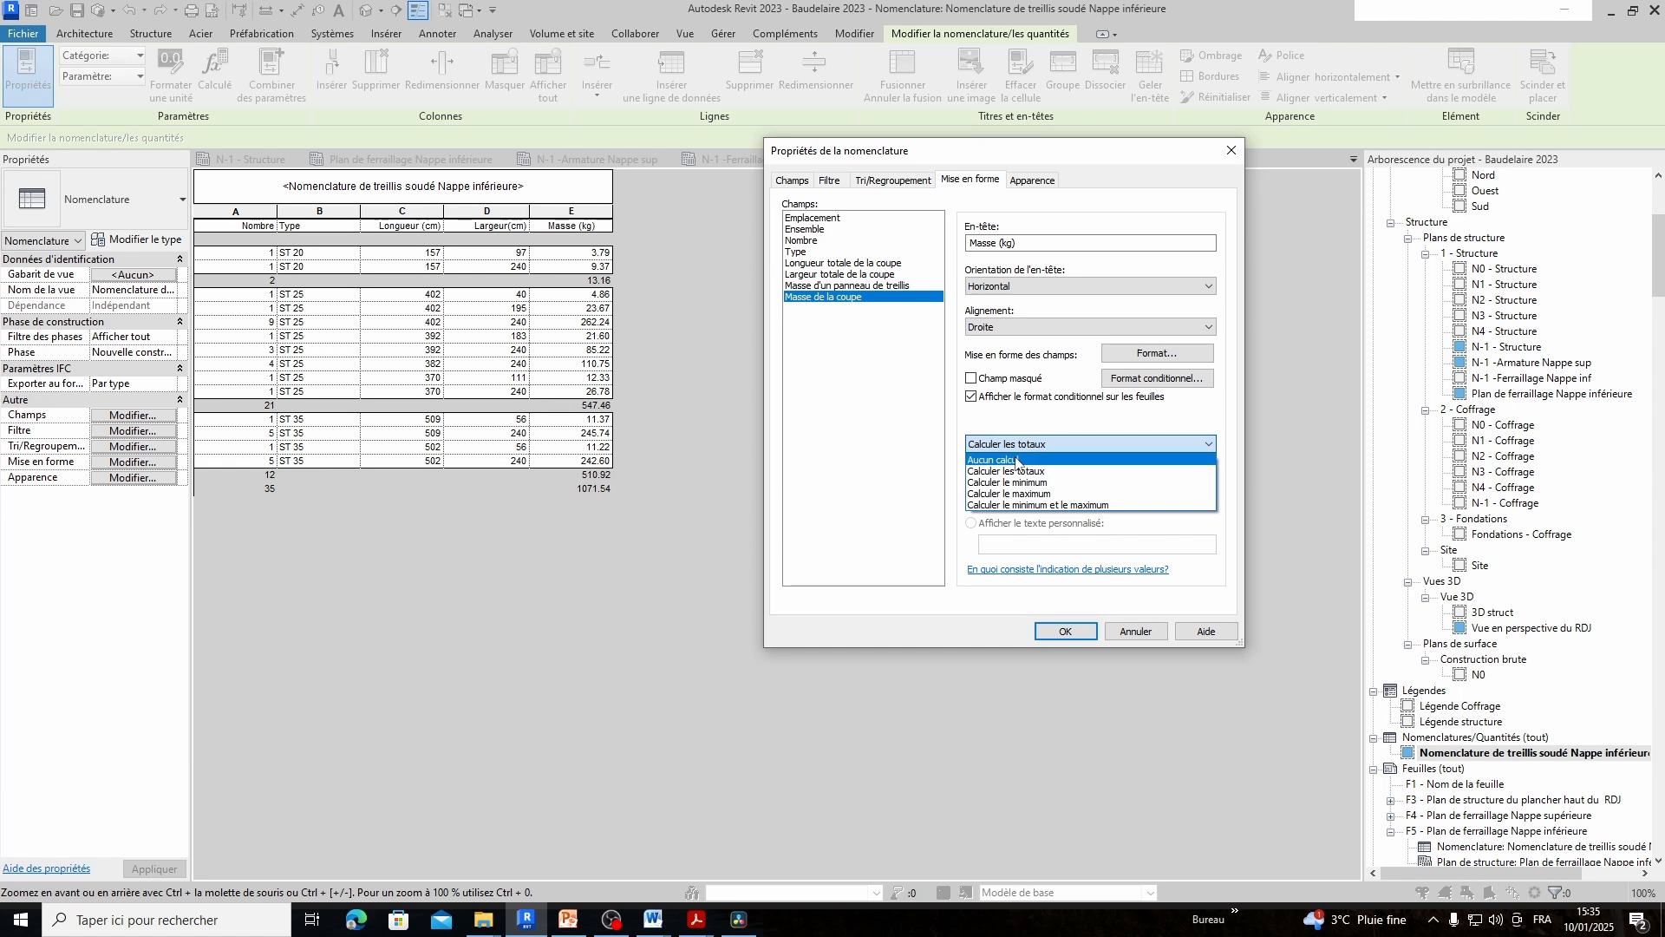
left_click(1016, 460)
left_click(1013, 444)
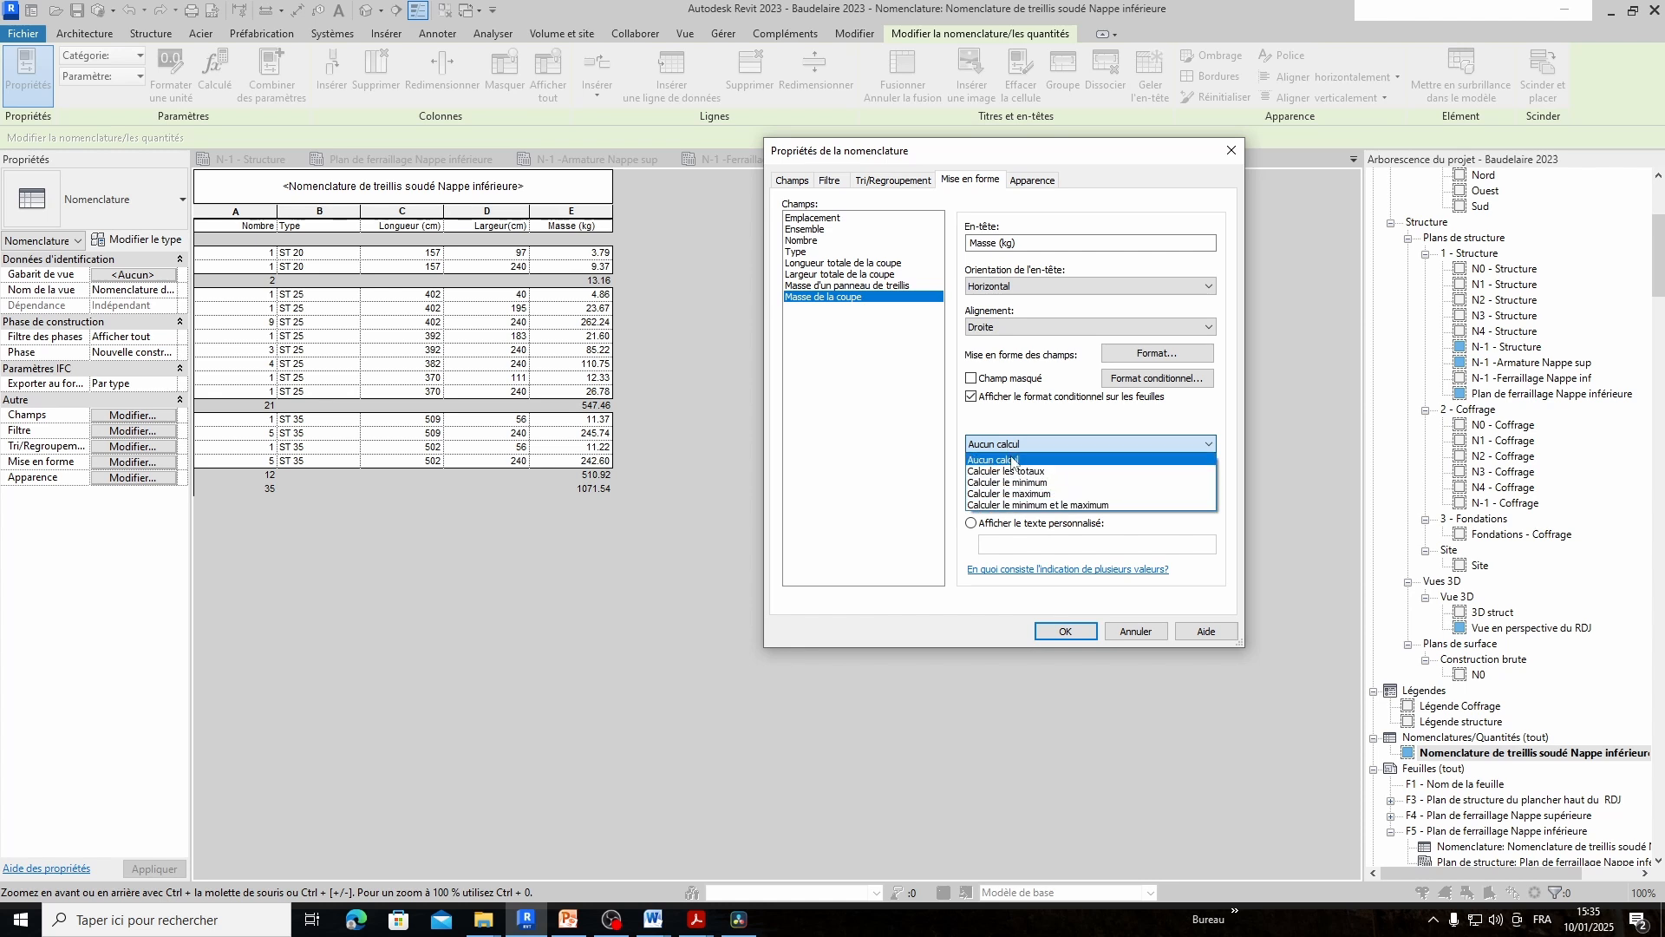
left_click(1031, 494)
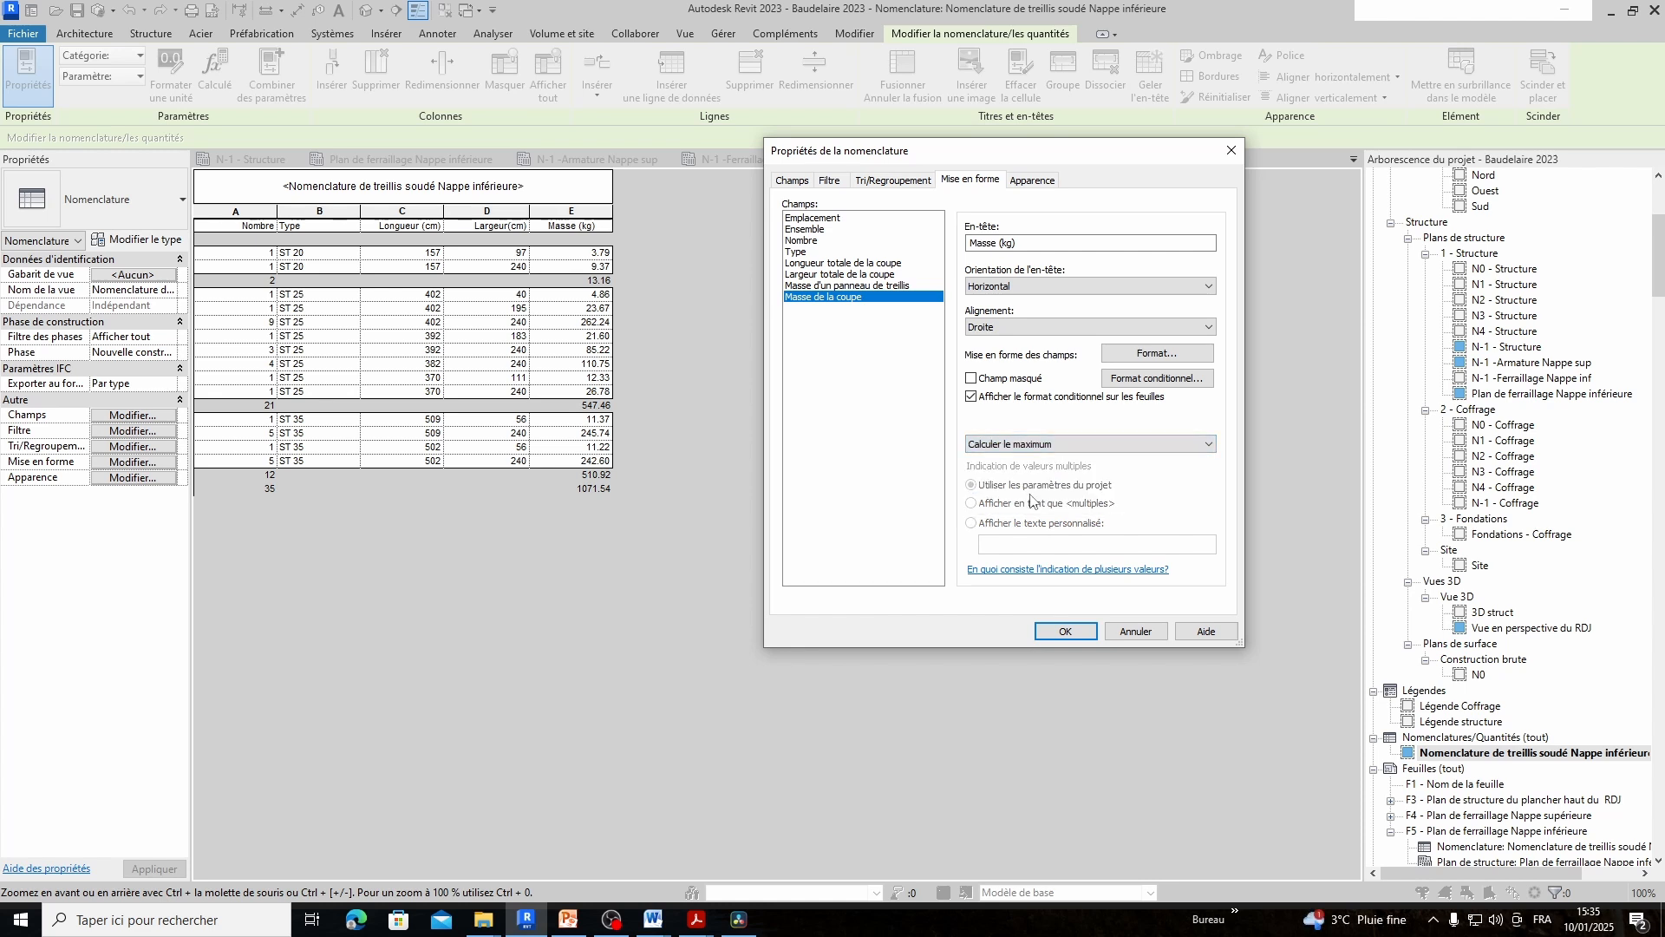
left_click(1044, 444)
left_click(1041, 460)
left_click(1069, 632)
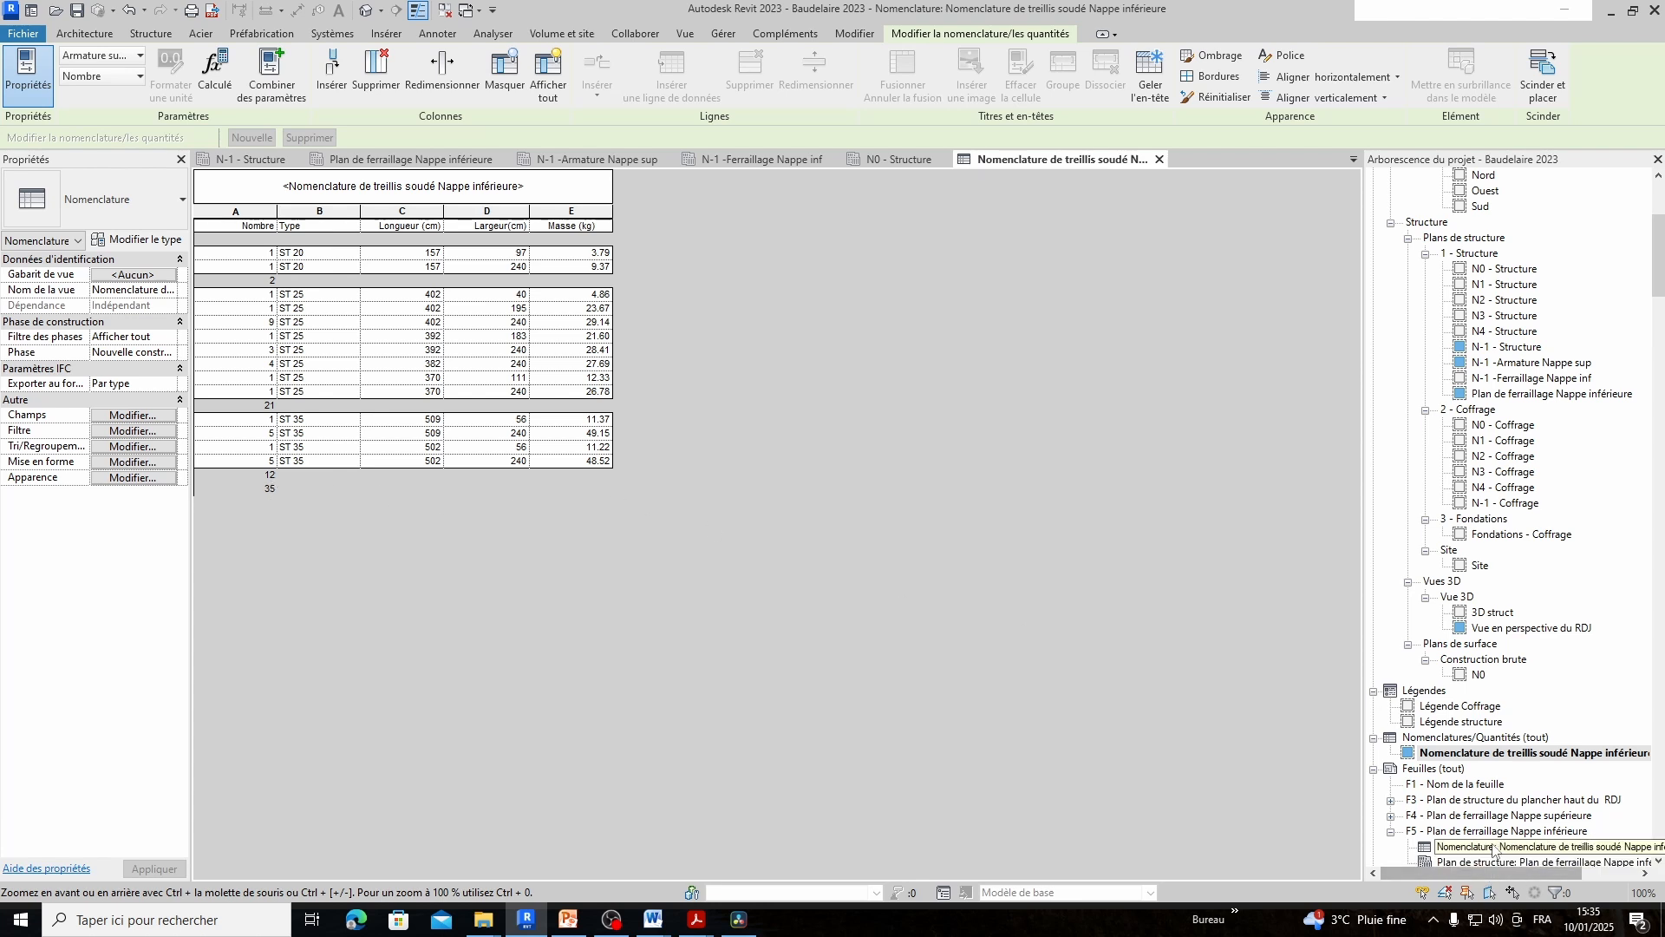
Open sheet F5 - Plan de ferraillage Nappe inférieure and move its mesh schedule inside the frame, into the upper-right corner
scroll(1479, 798, "down", 2)
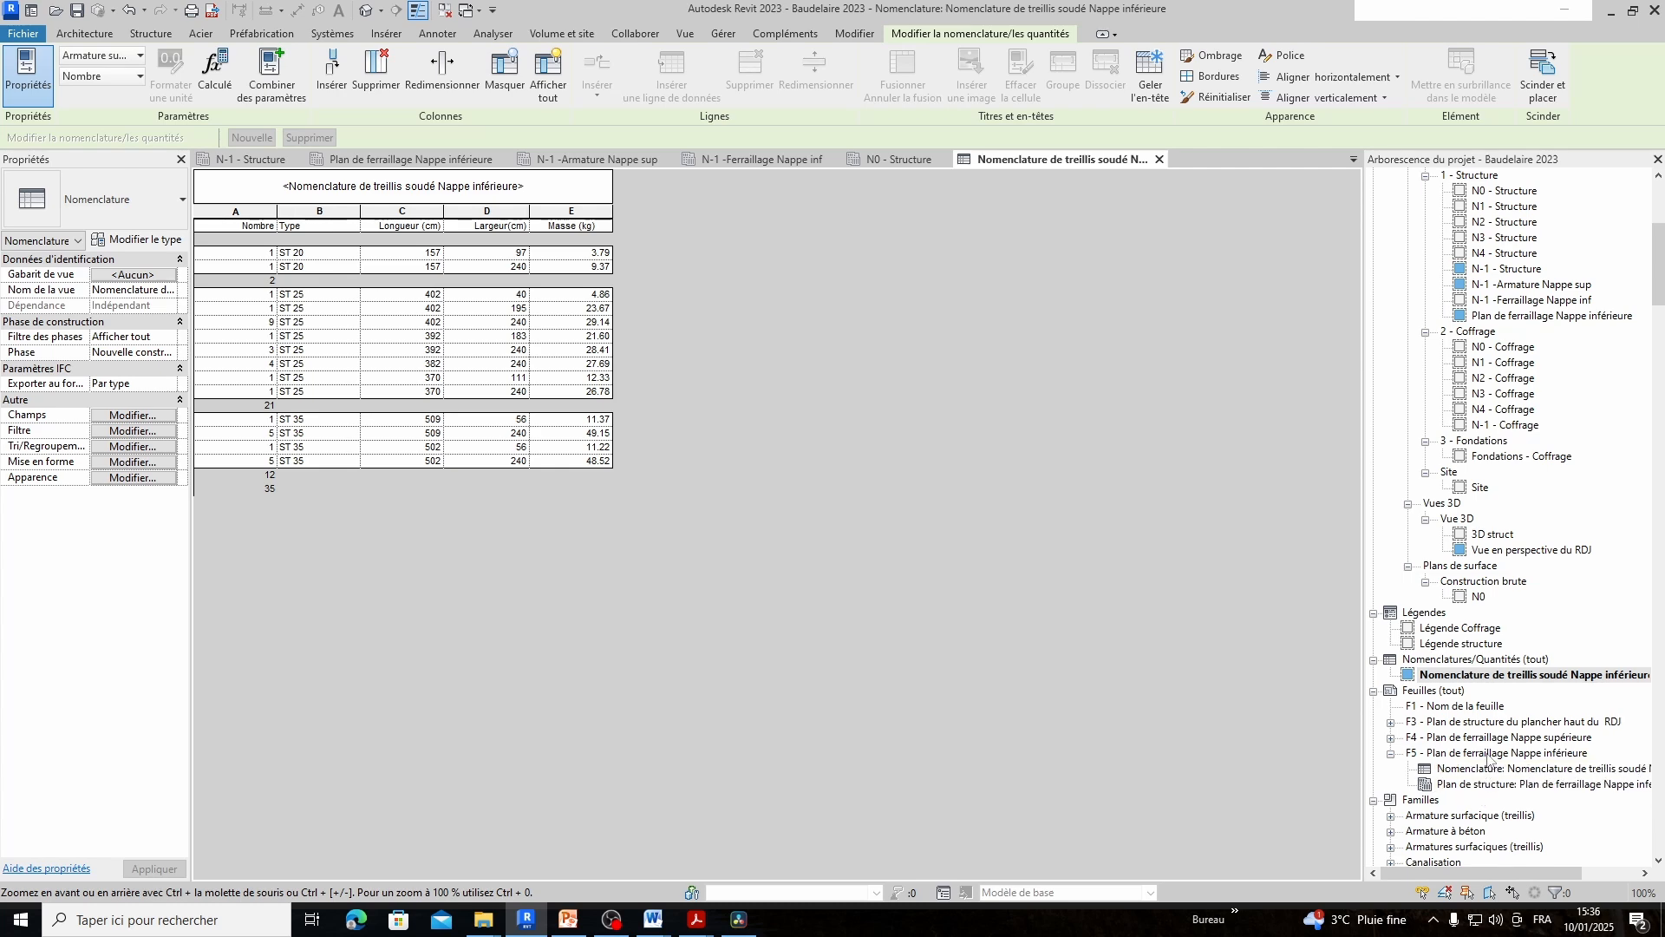
double_click(1488, 755)
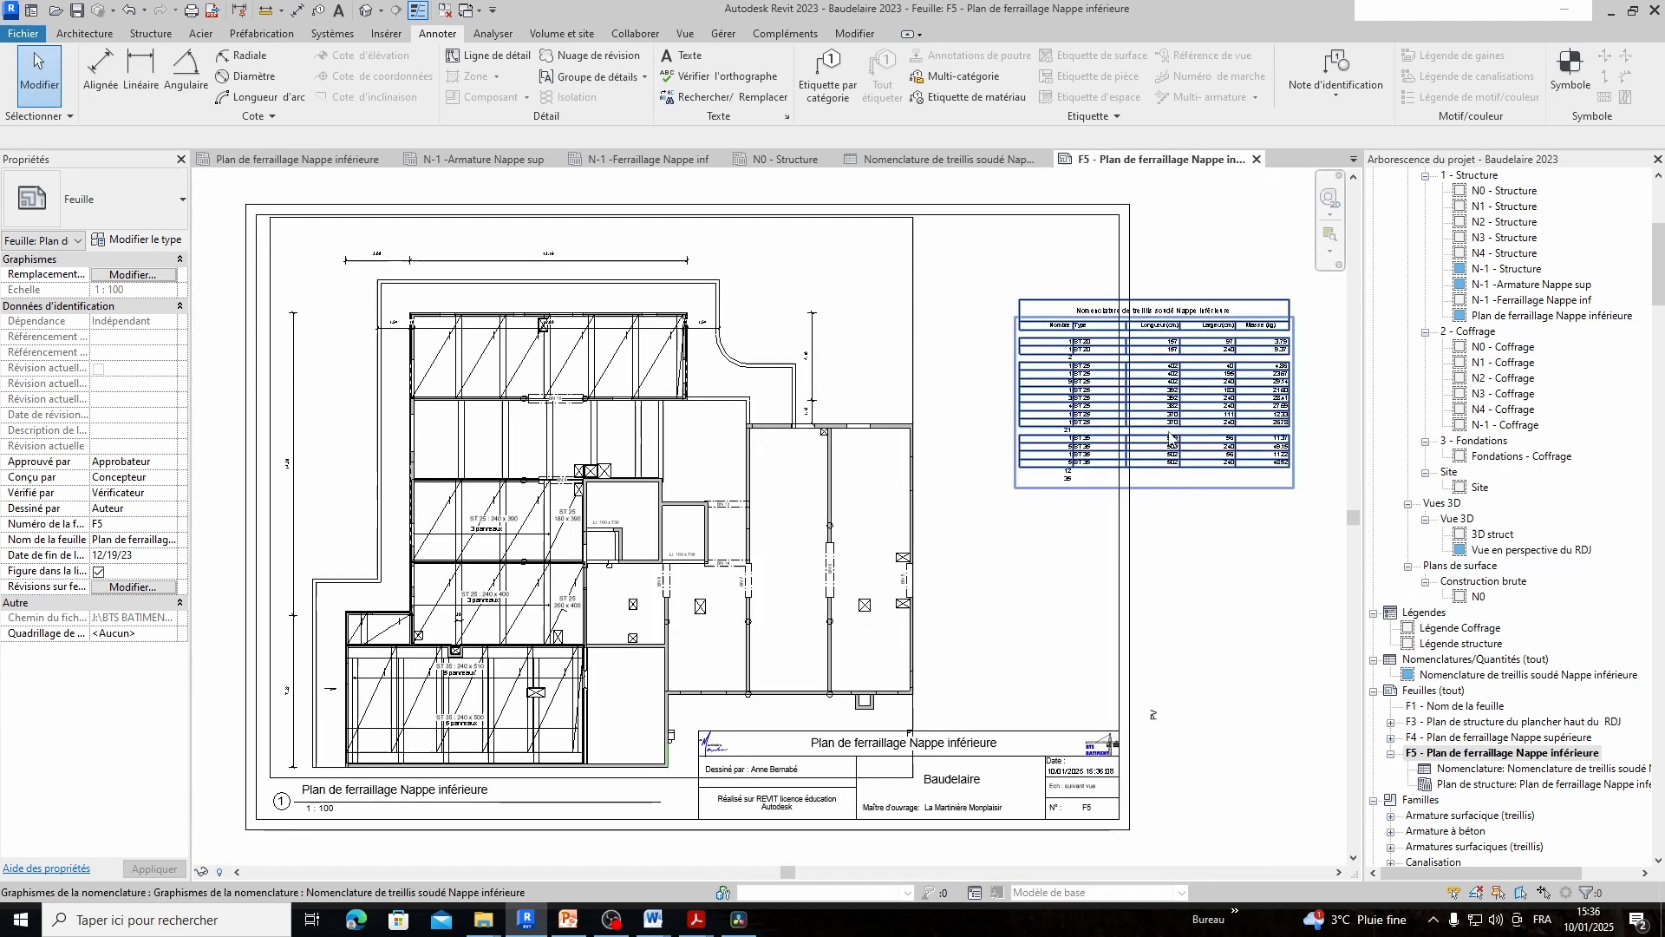
left_click(1219, 297)
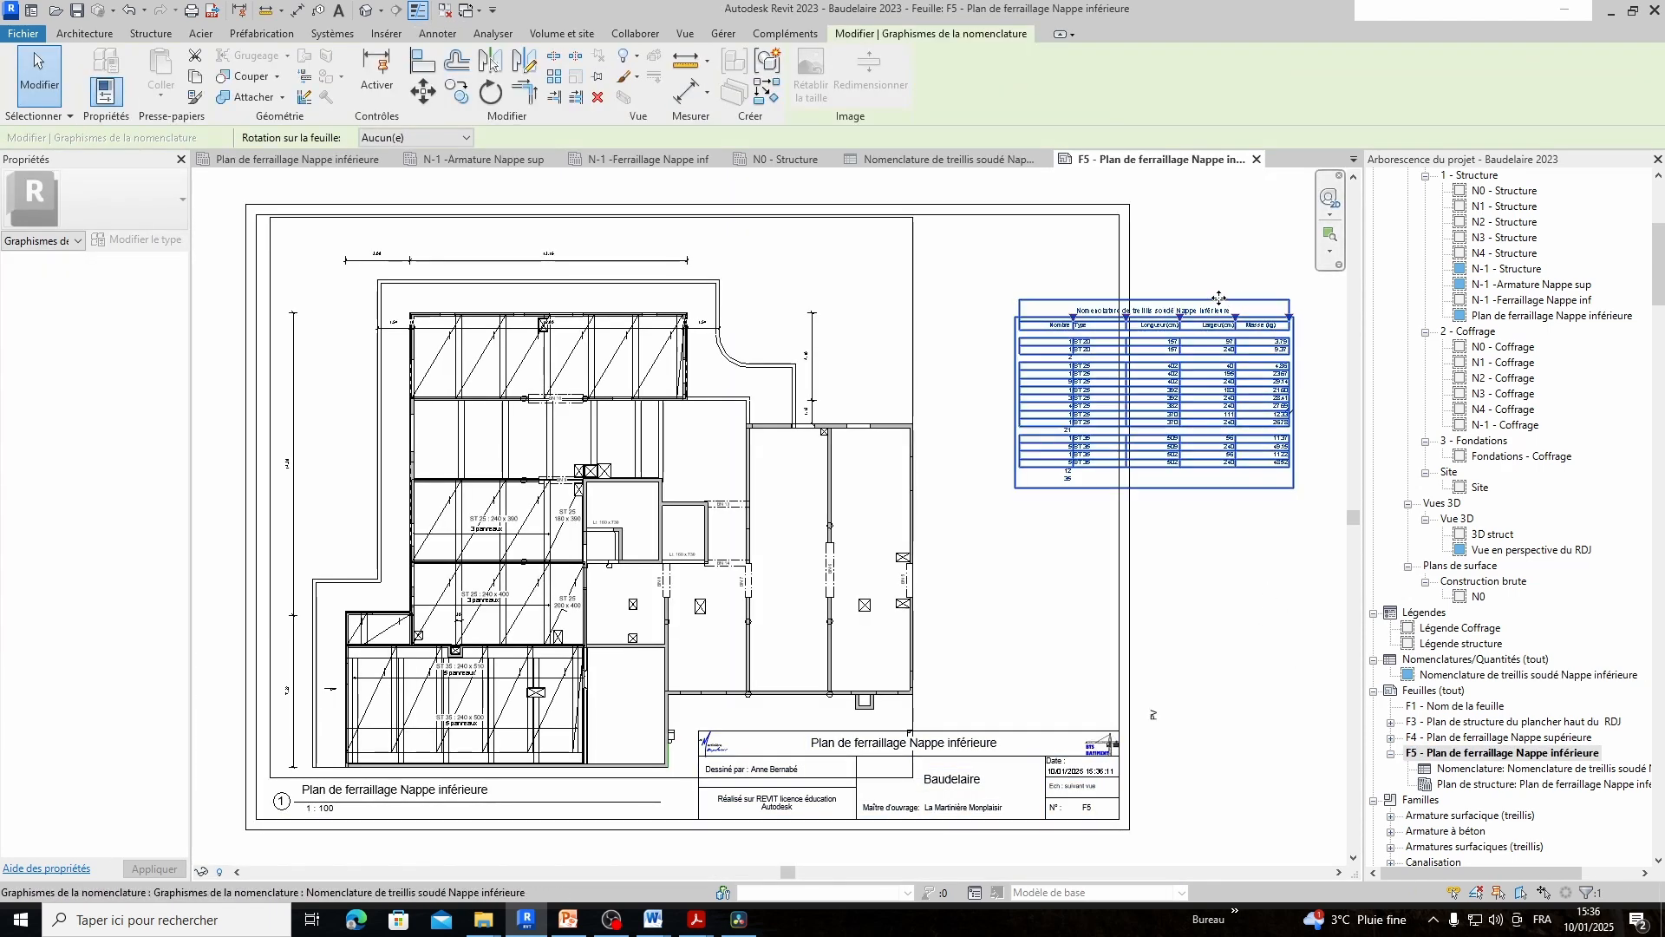
left_click_drag(1219, 297, 1033, 232)
left_click(1185, 478)
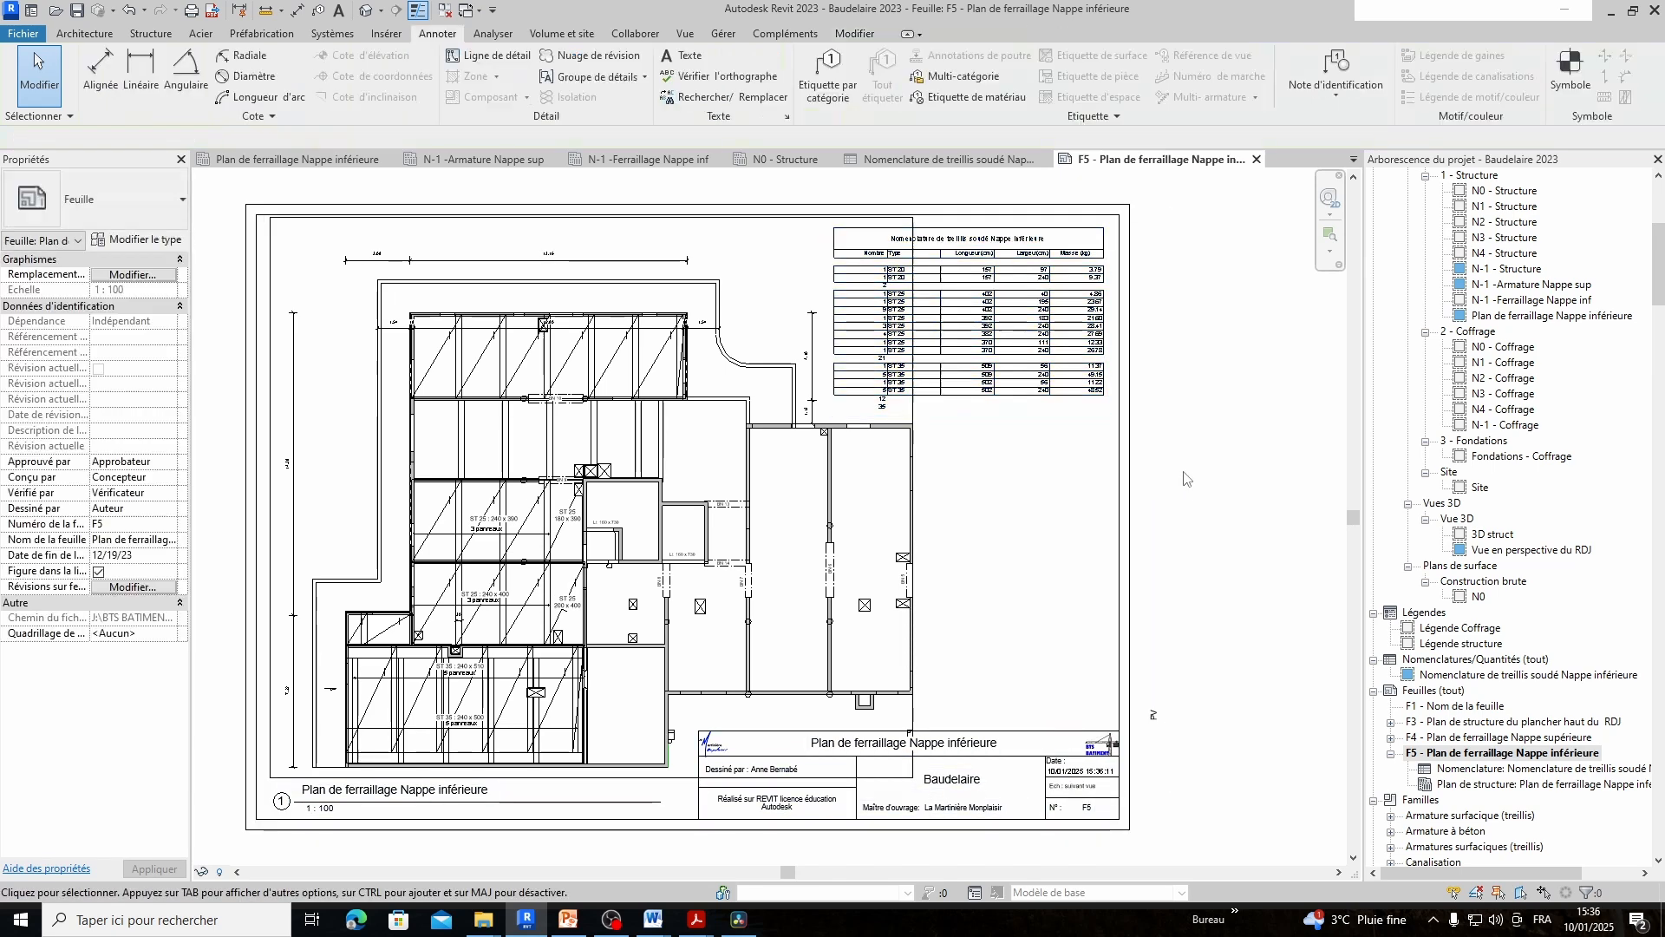
Activate the reinforcement plan's viewport on sheet F5 and hide its crop frame in the view, deactivating the view to finish
scroll(1185, 478, "down", 2)
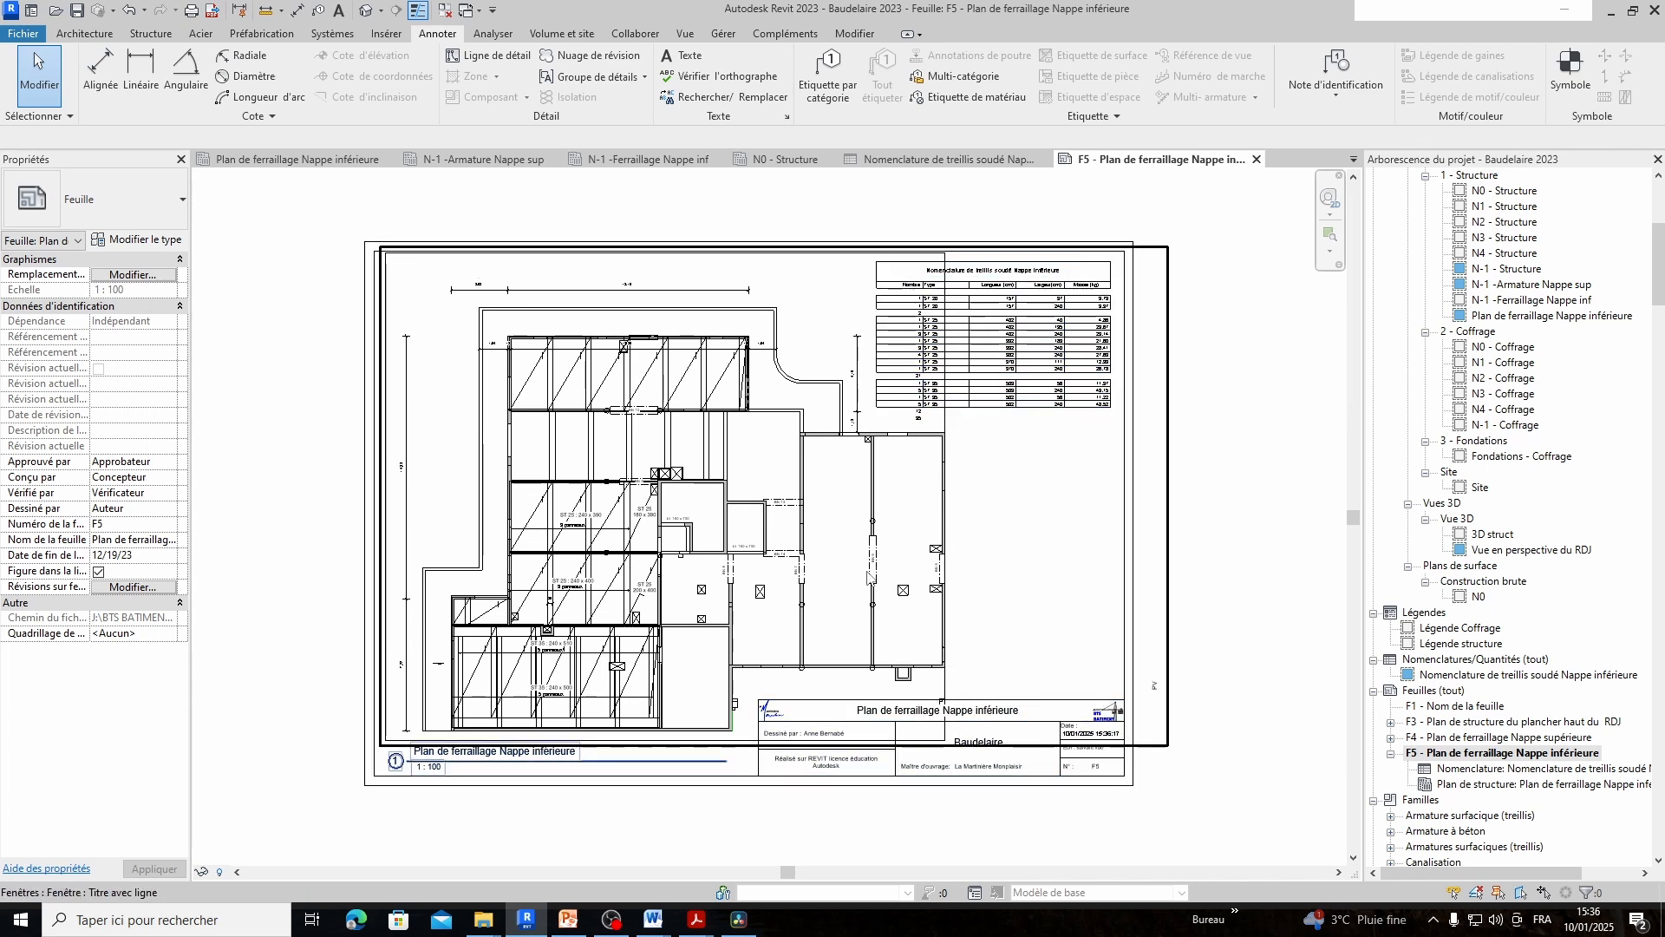
left_click(870, 574)
scroll(511, 758, "up", 2)
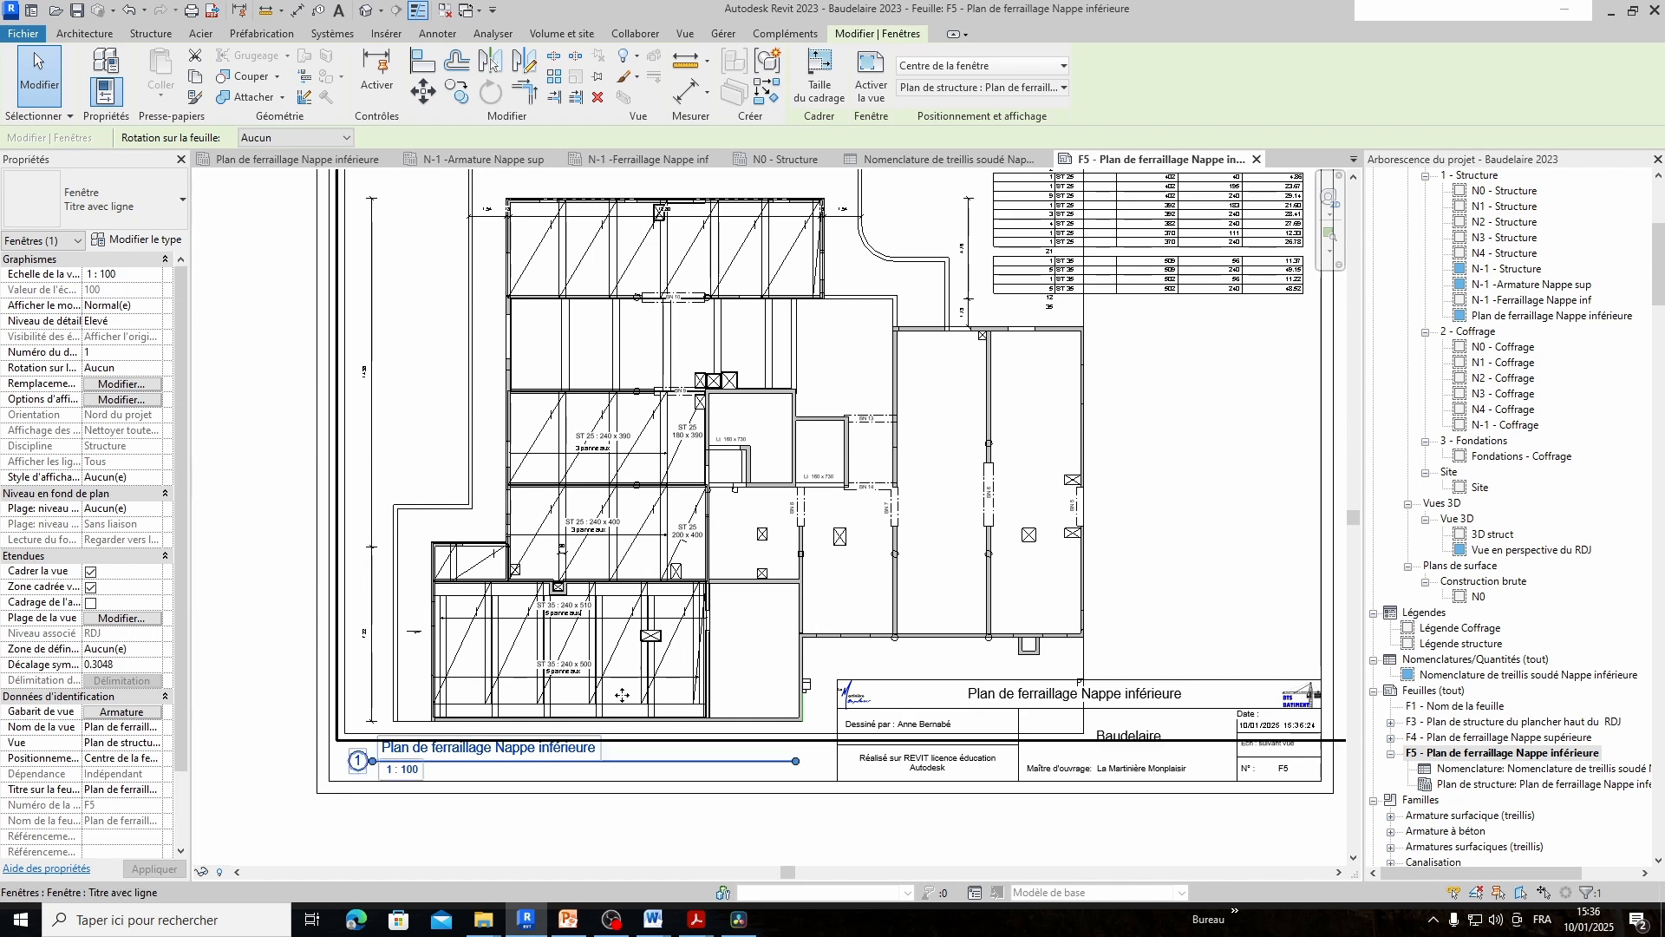
scroll(622, 695, "up", 2)
scroll(890, 524, "down", 2)
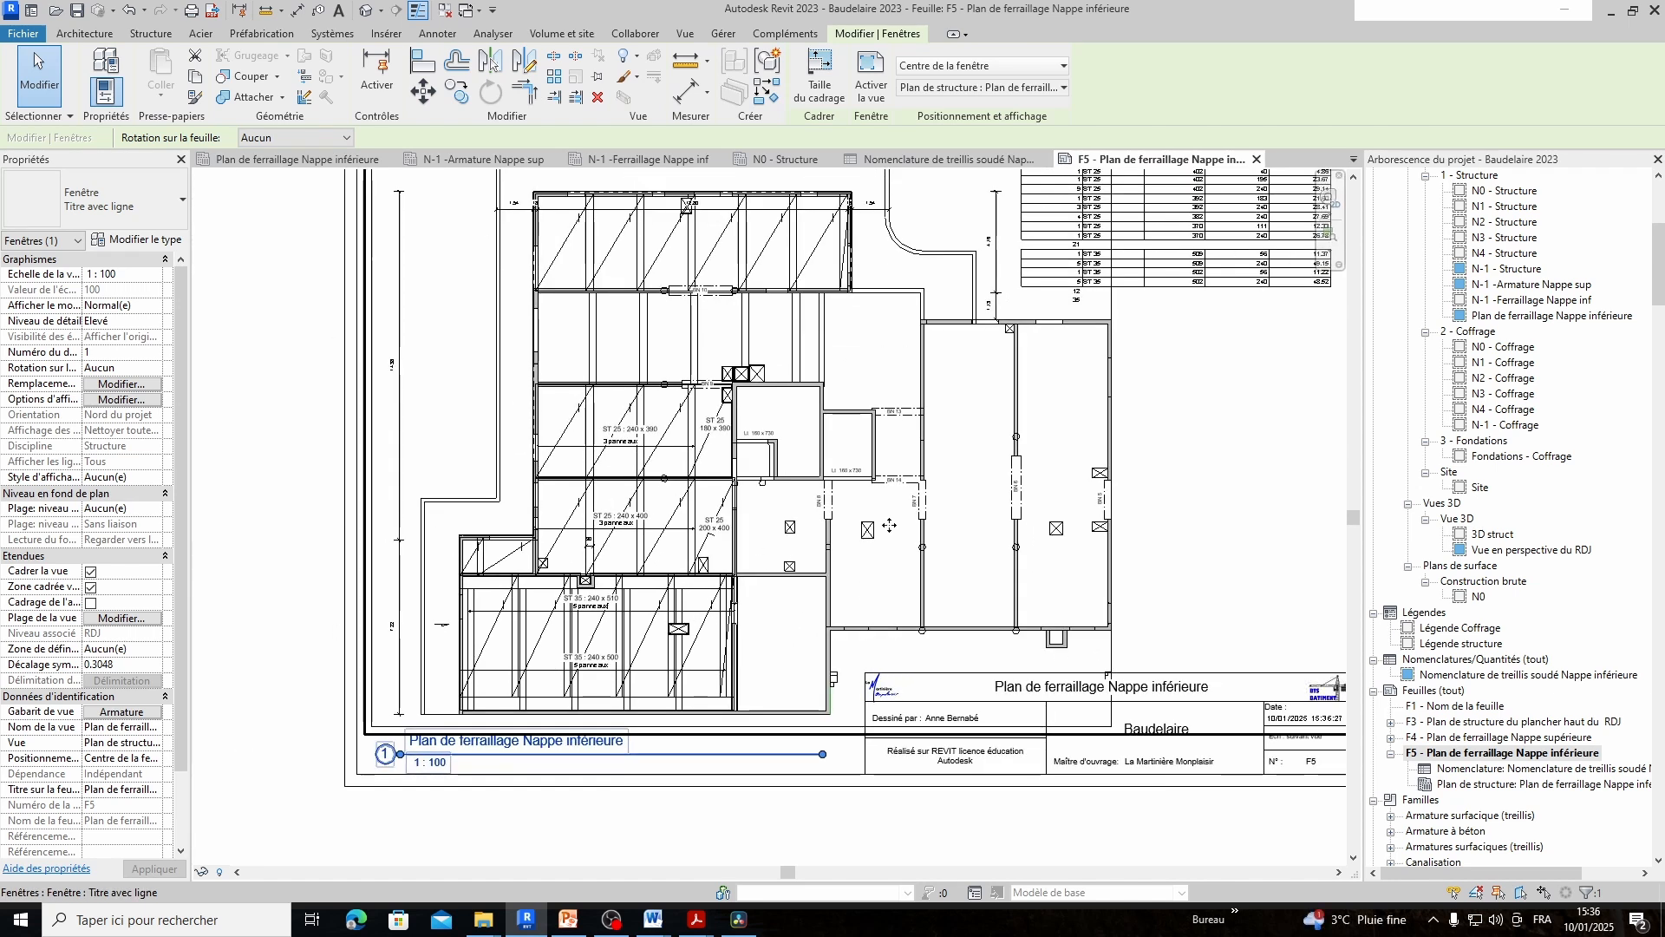
middle_click_drag(889, 525, 811, 588)
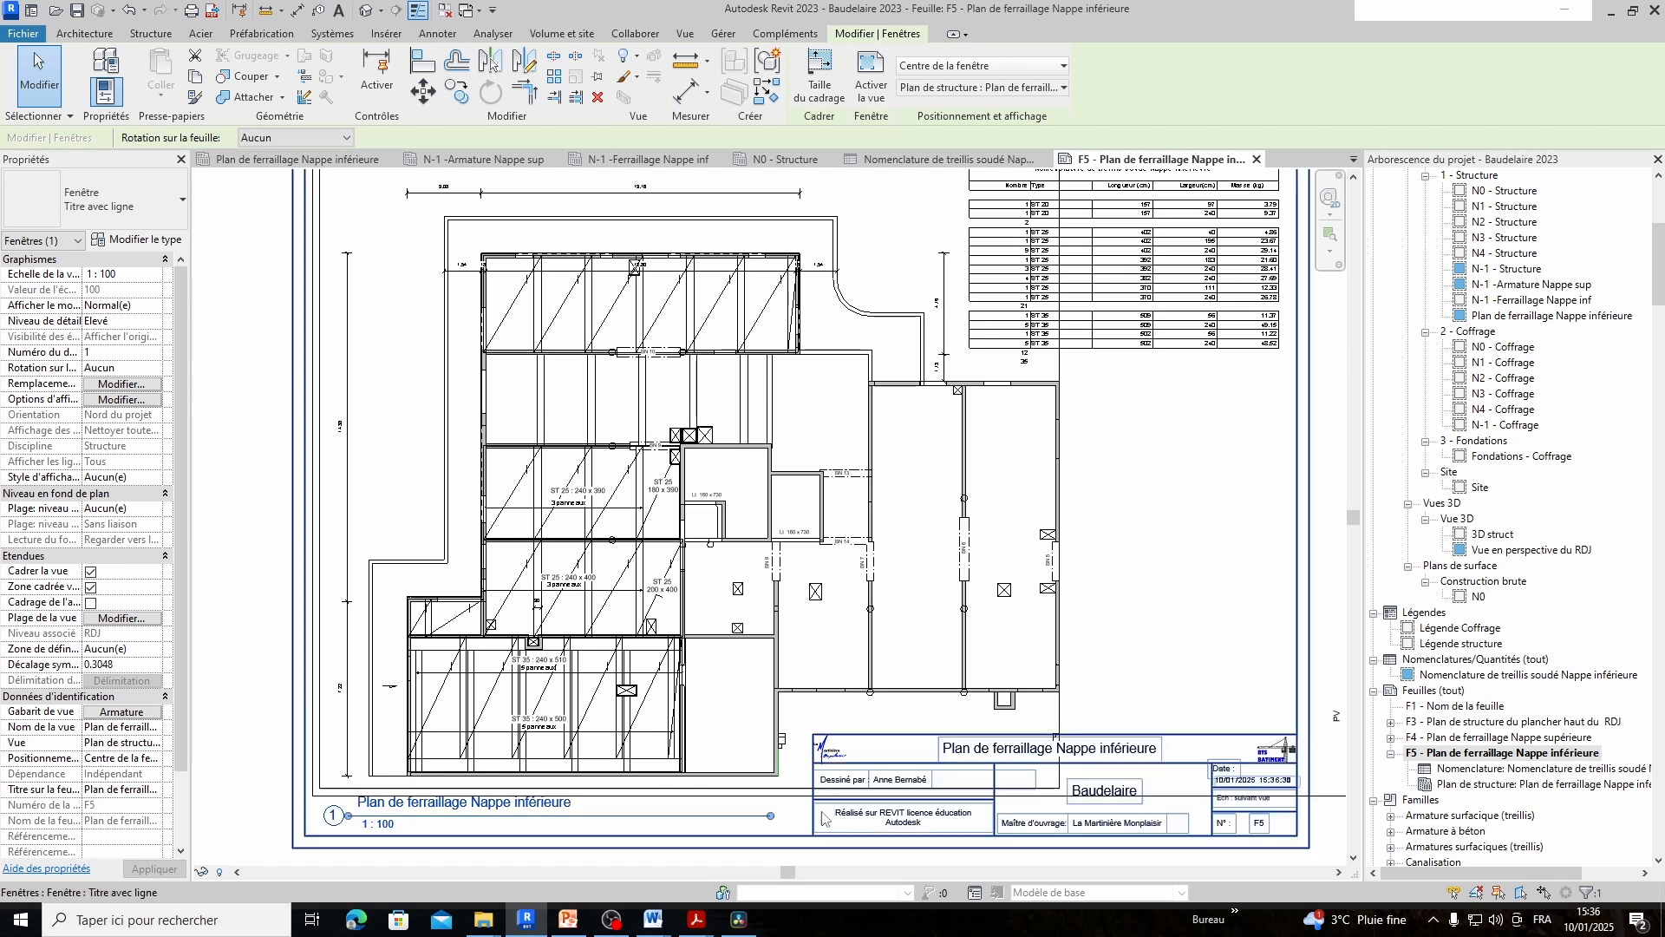
scroll(1111, 650, "down", 2)
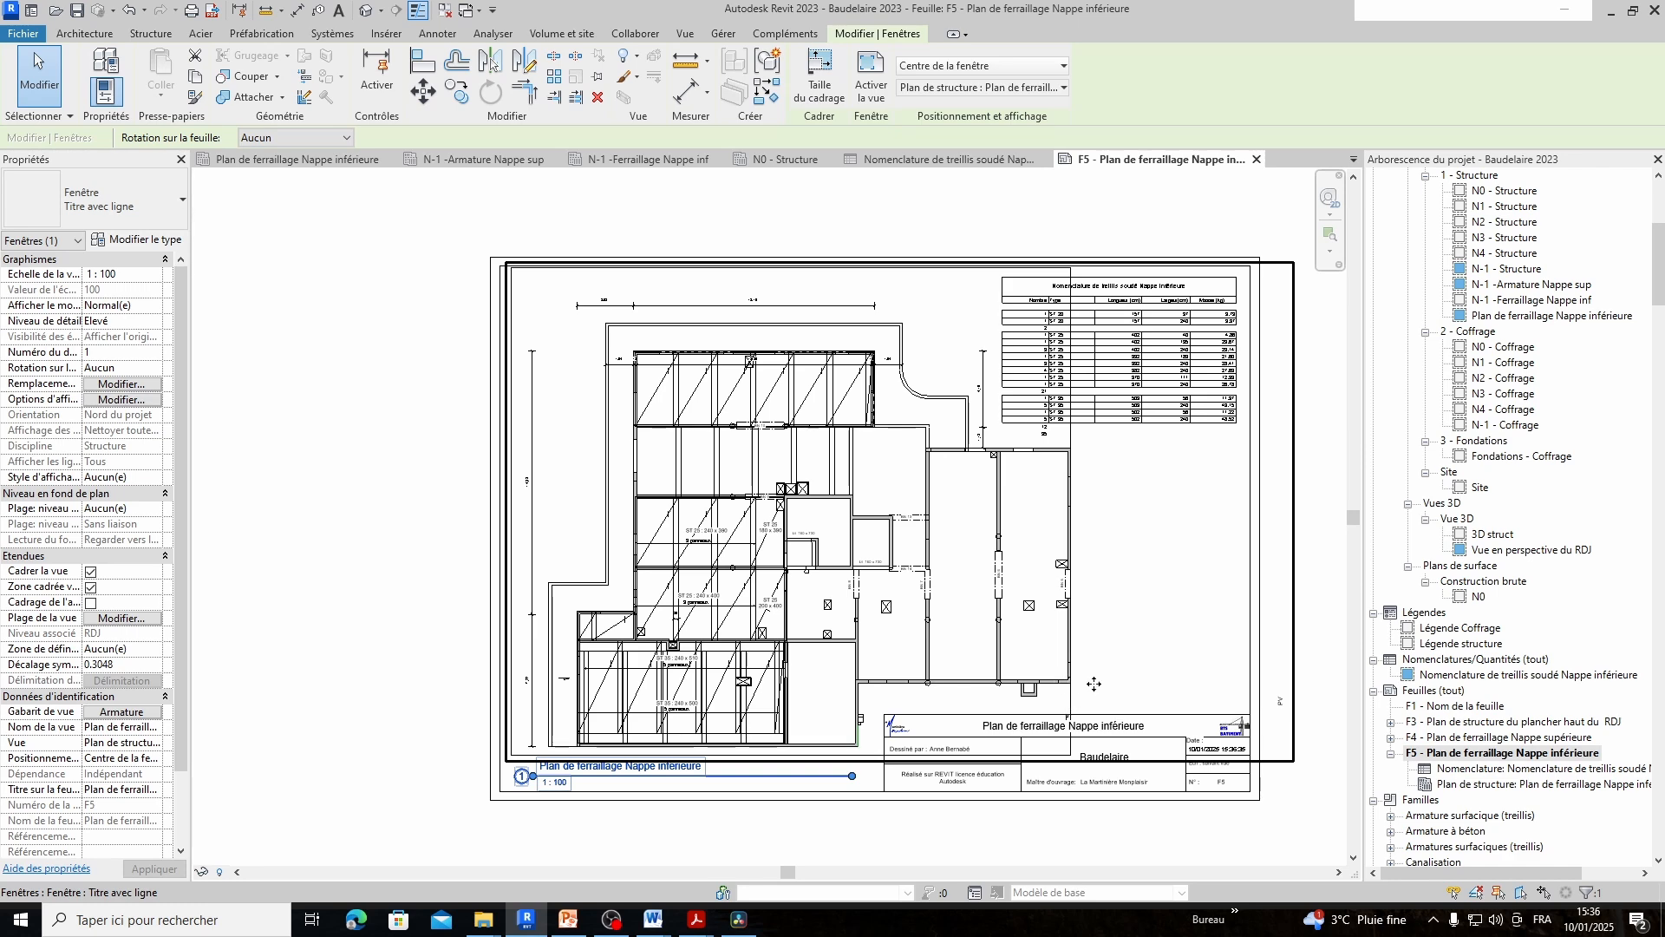
key("Escape")
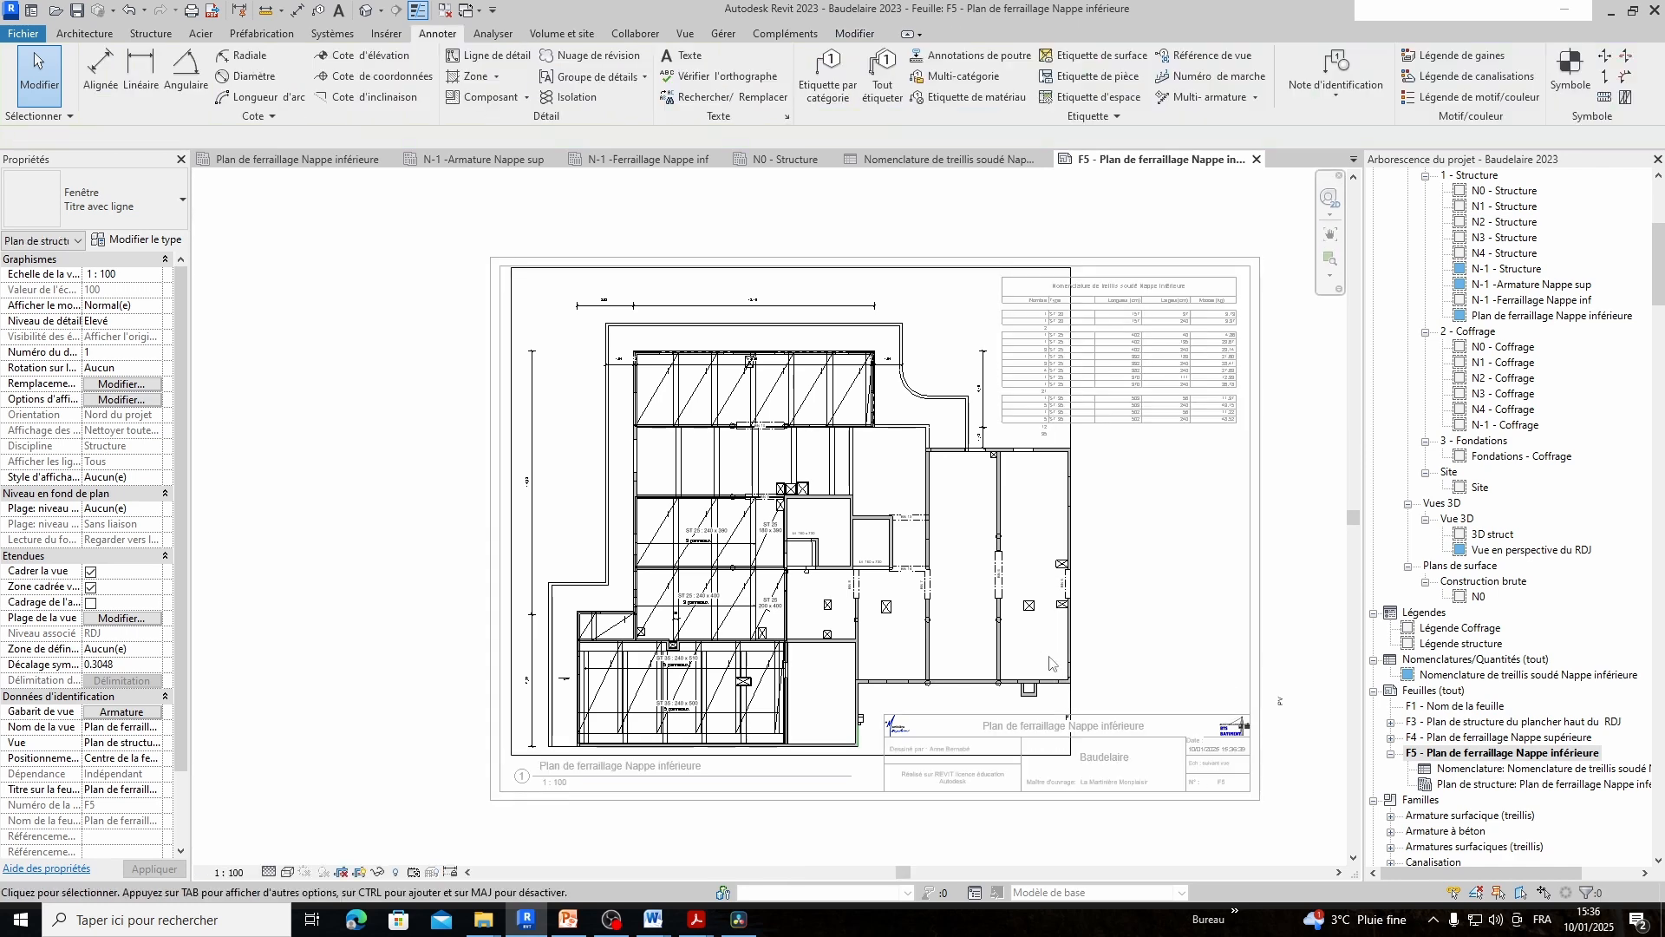
left_click(513, 288)
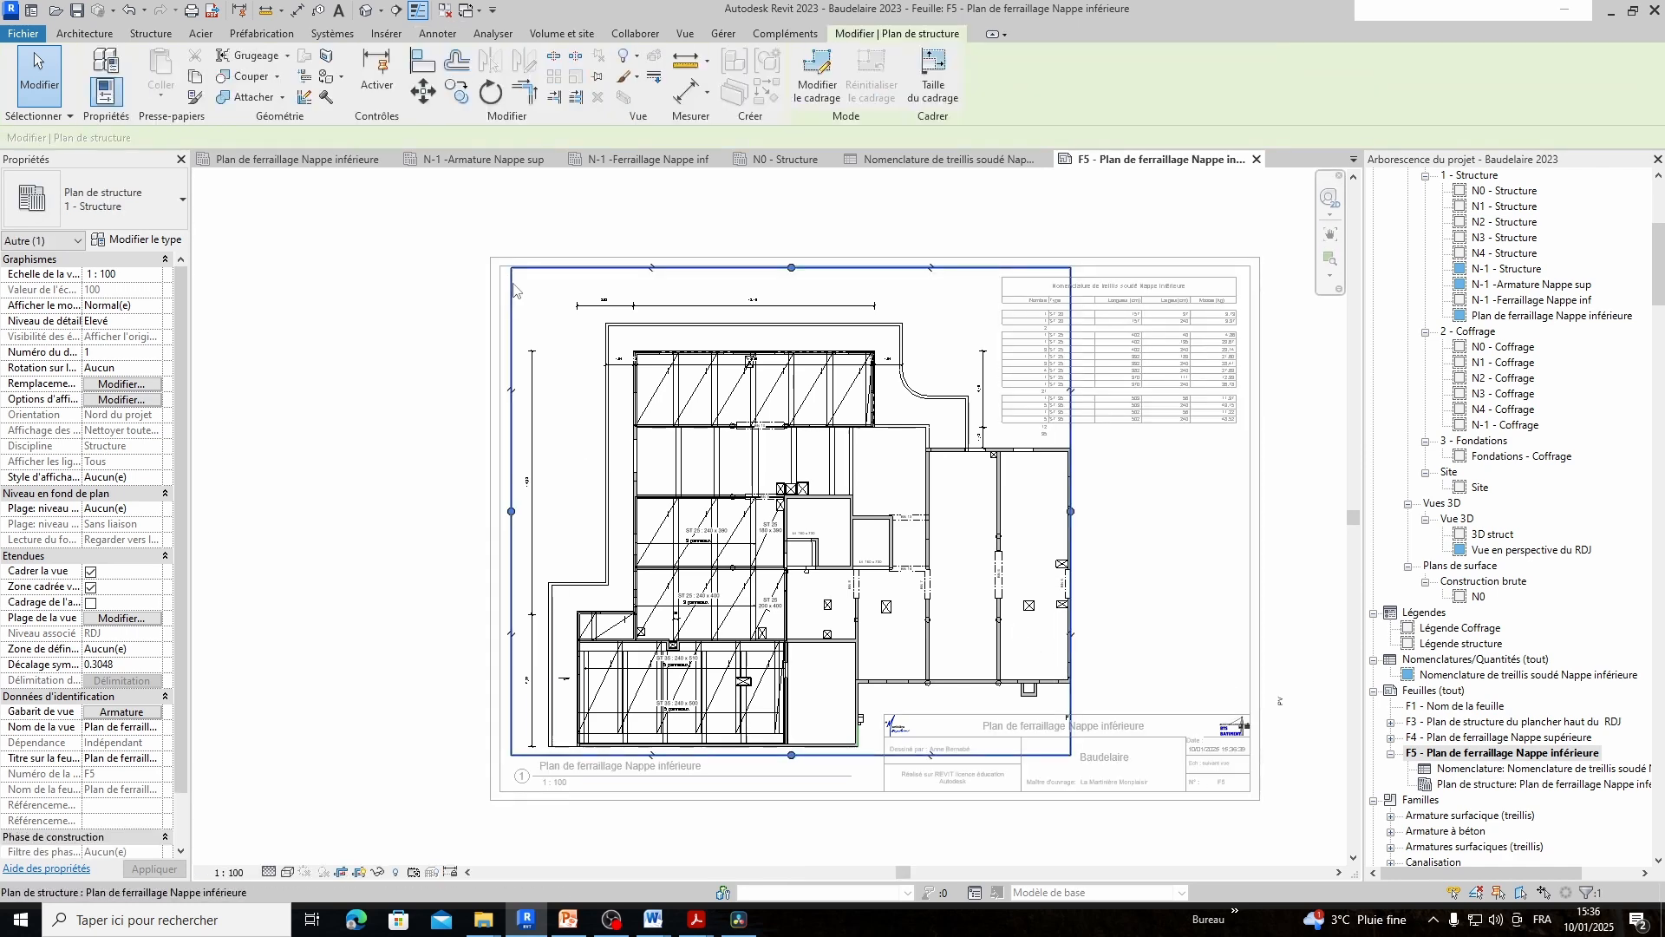
right_click(513, 288)
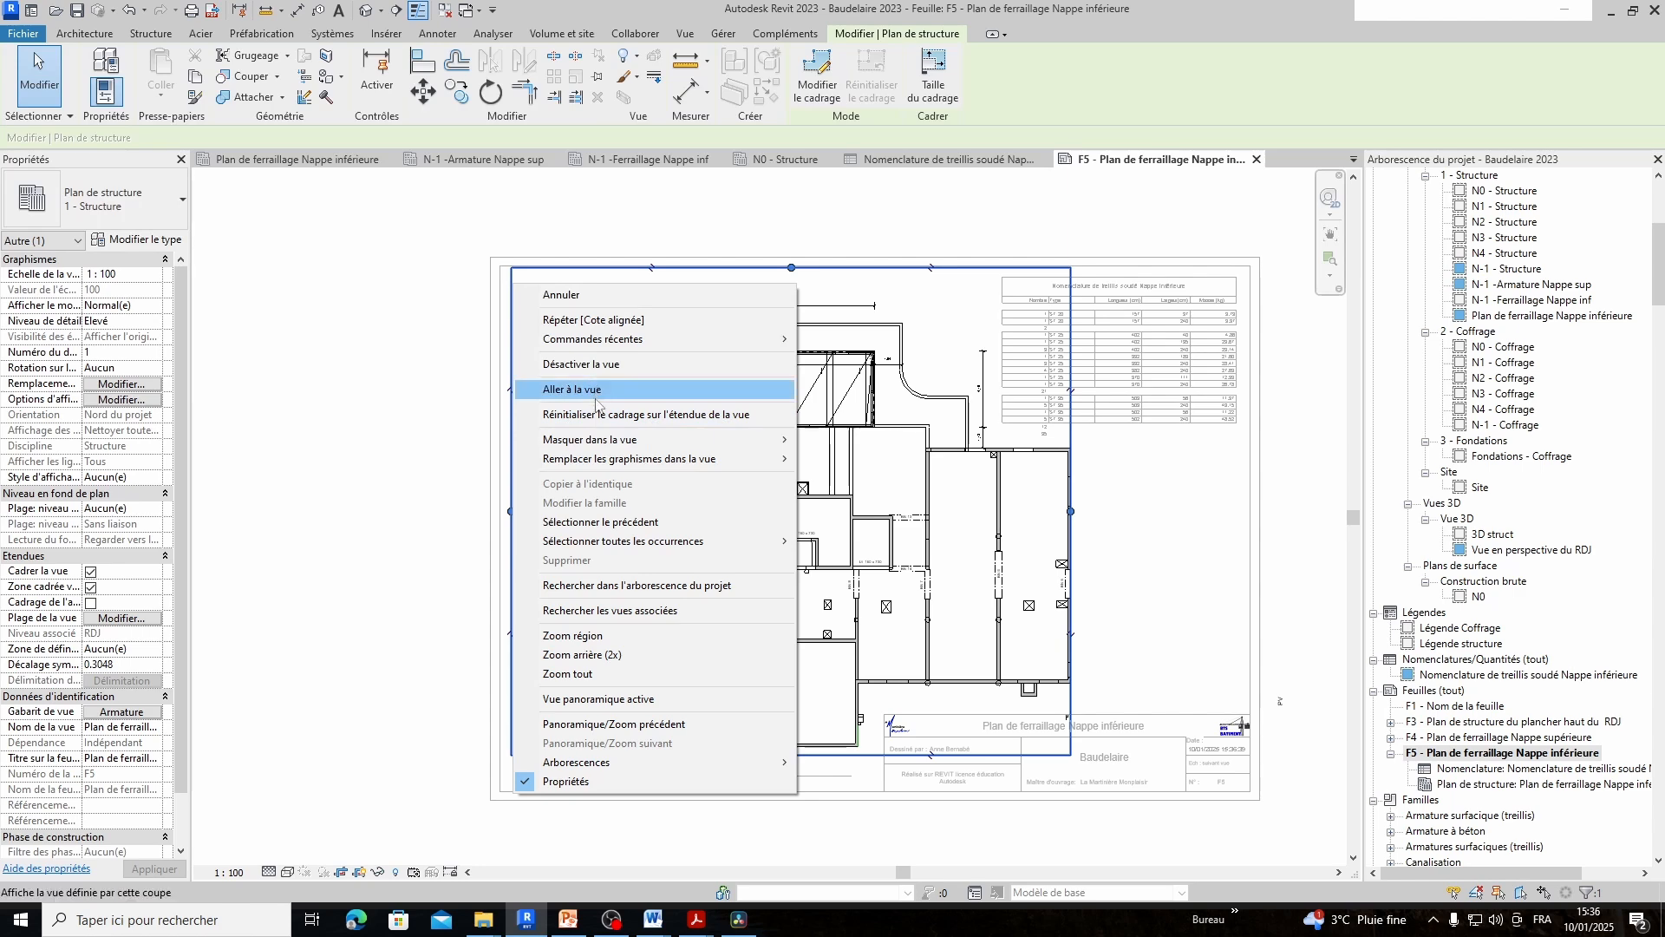
mouse_move(607, 439)
left_click(859, 439)
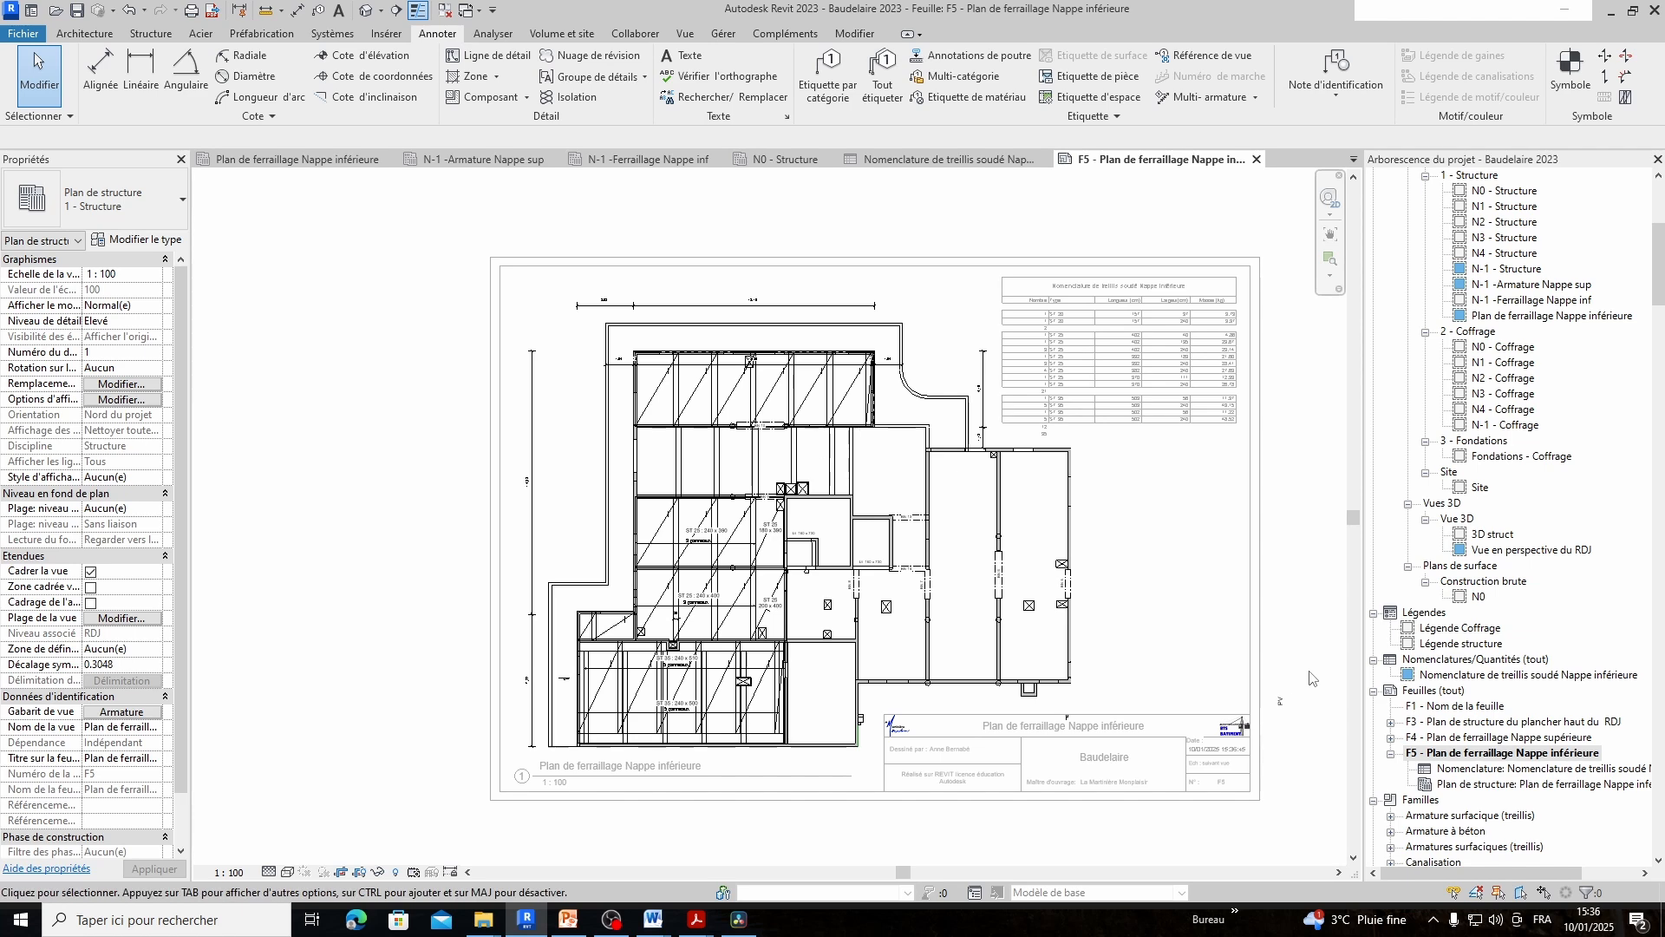
double_click(1313, 678)
Examine the layout of sheet F5, from the ST 25 and ST 35 panel tags to the mesh schedule and title block
scroll(728, 698, "up", 2)
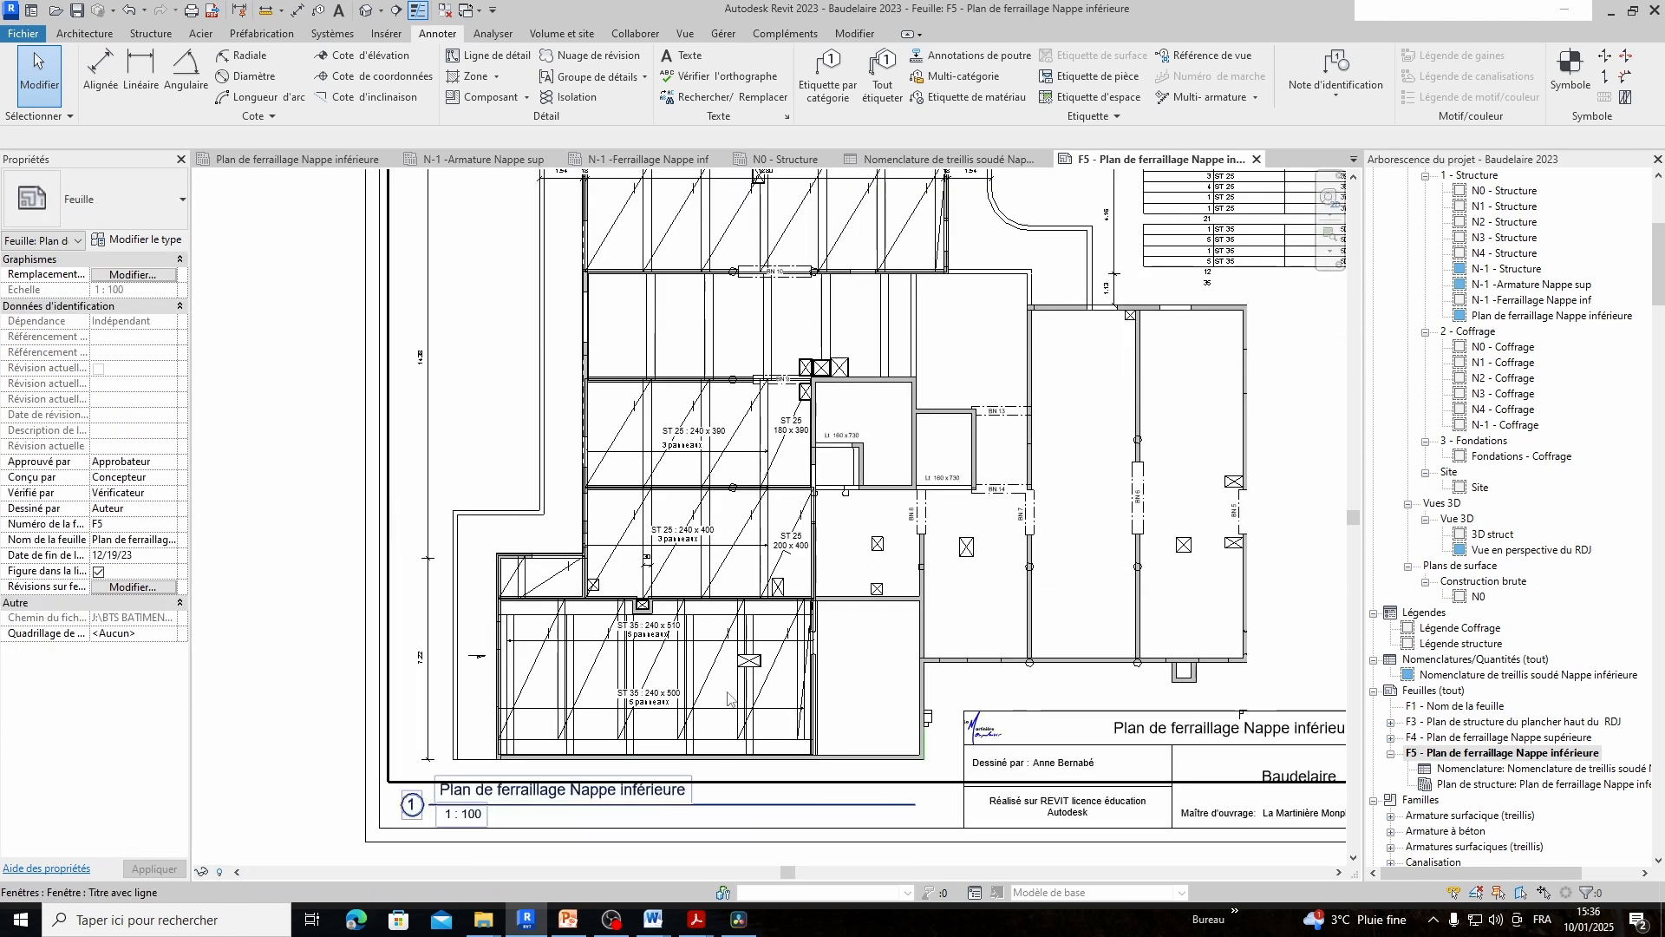
scroll(729, 698, "up", 2)
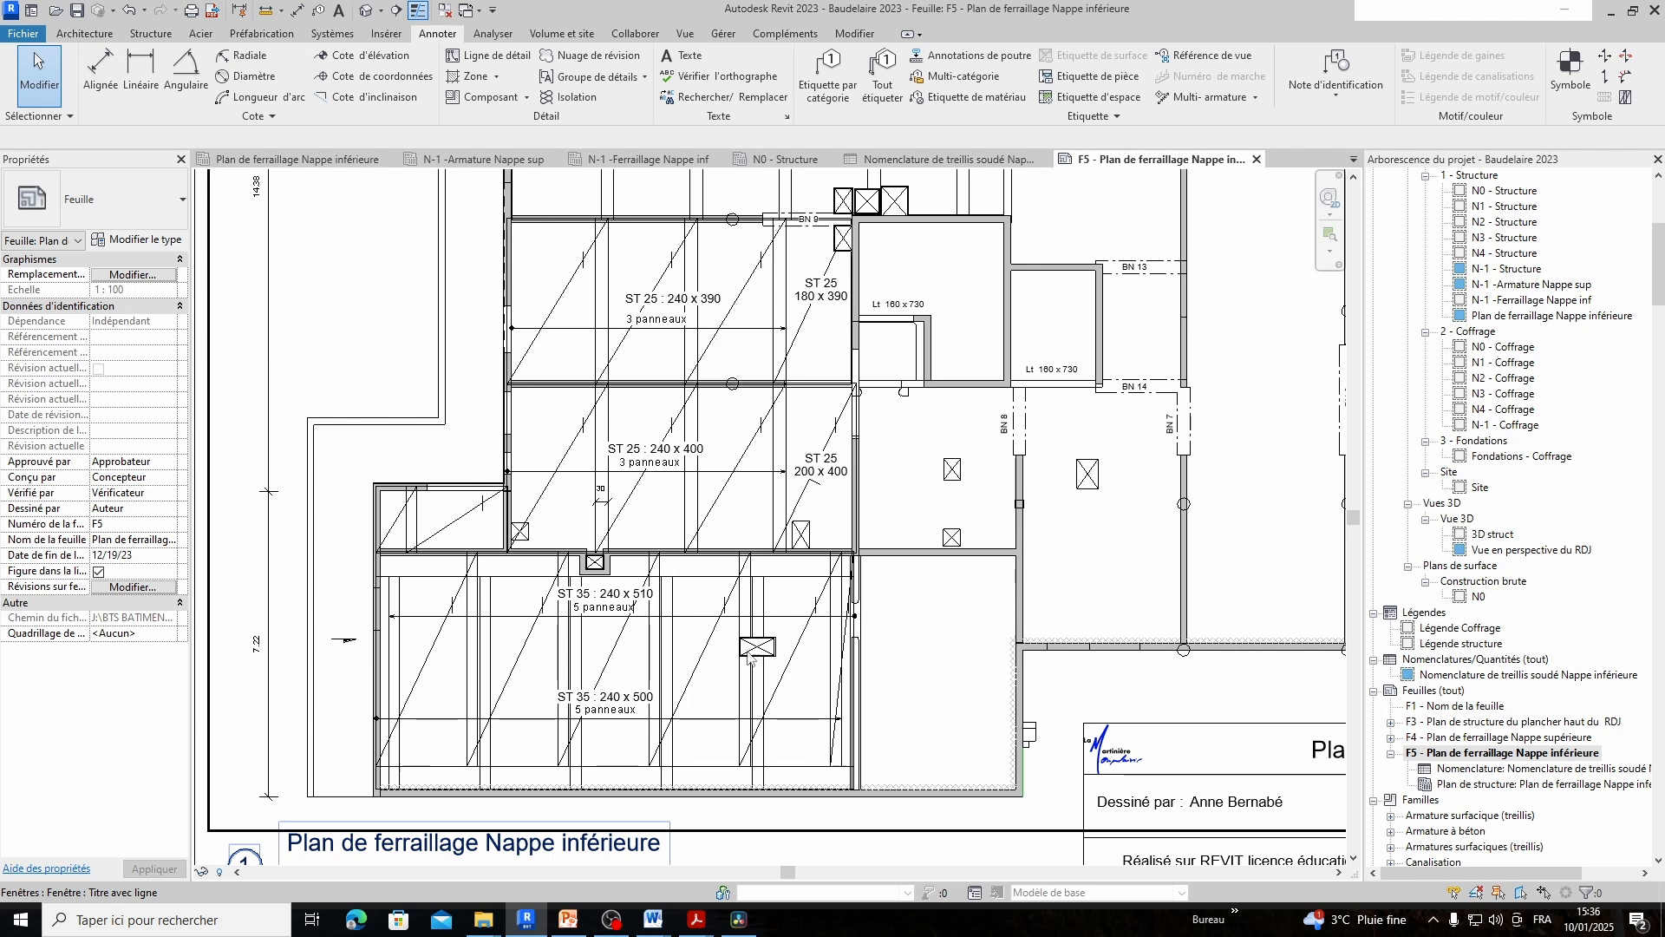
scroll(987, 738, "down", 2)
middle_click_drag(988, 736, 615, 714)
middle_click_drag(967, 677, 689, 789)
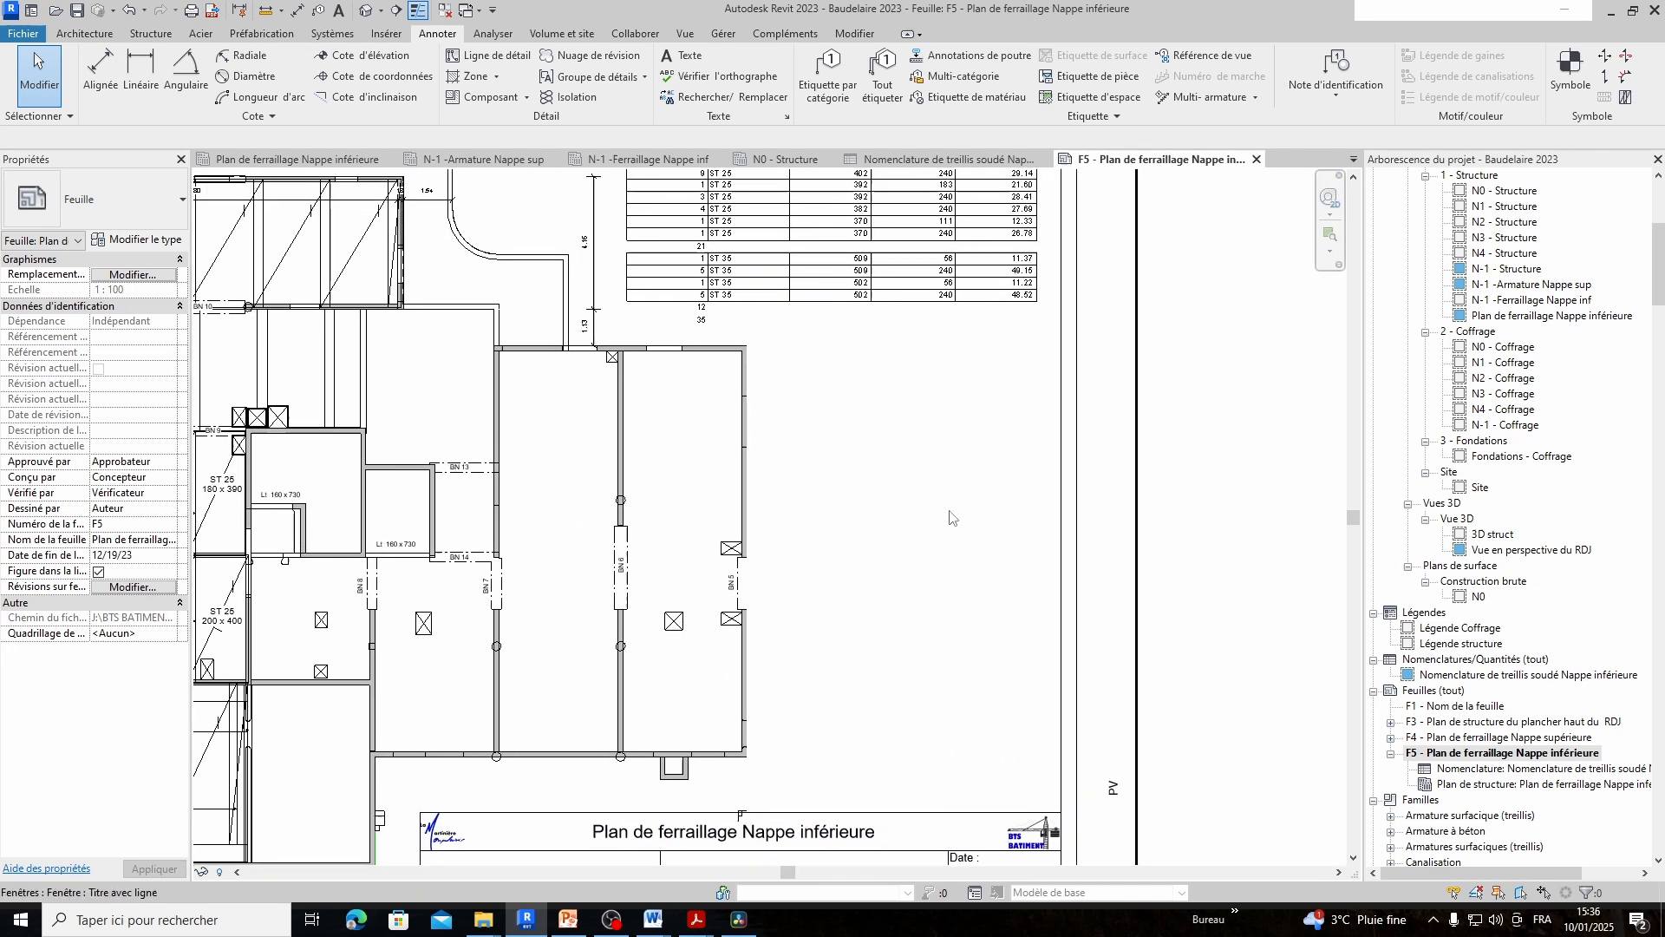
scroll(902, 650, "down", 1)
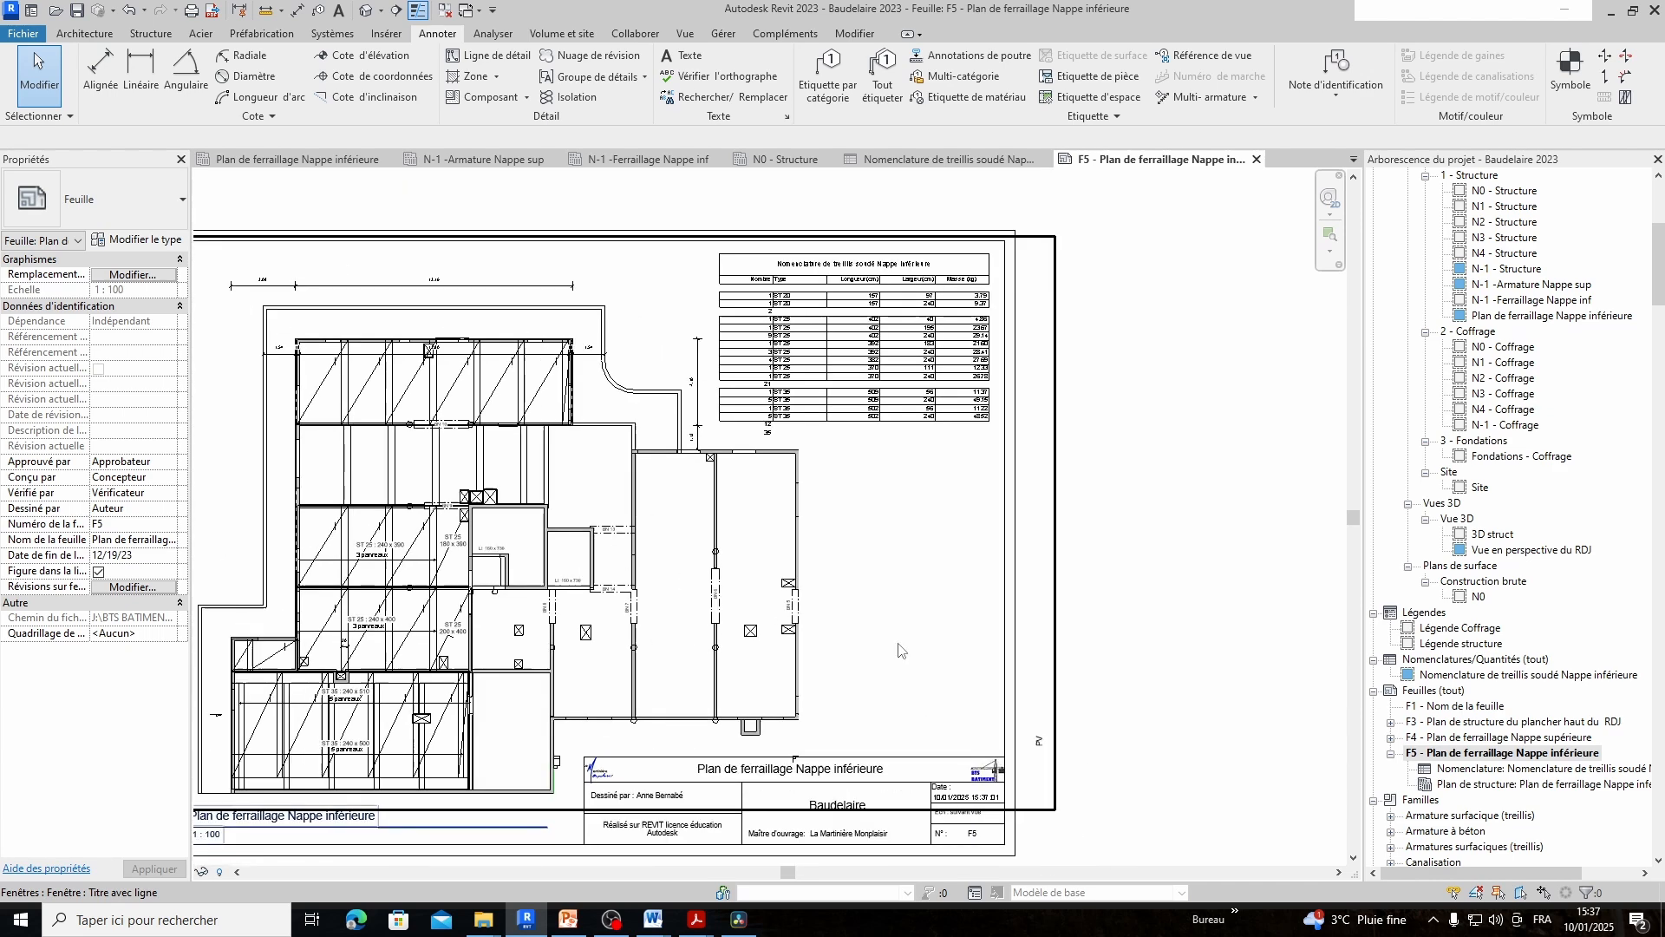
scroll(902, 651, "down", 1)
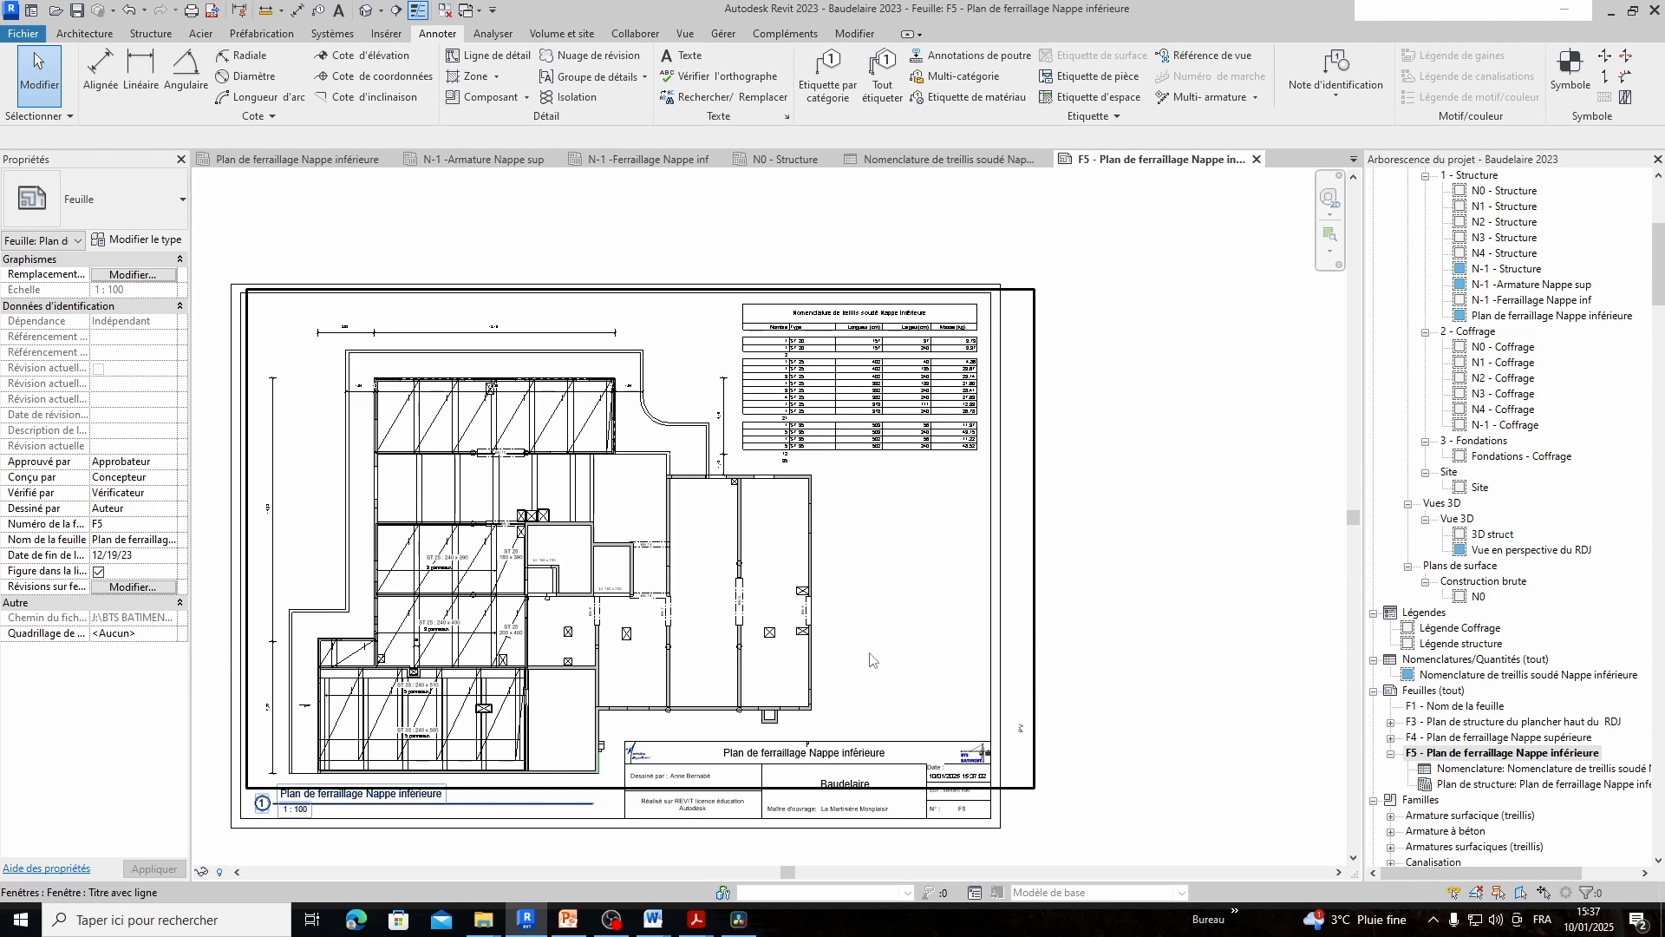
left_click(275, 660)
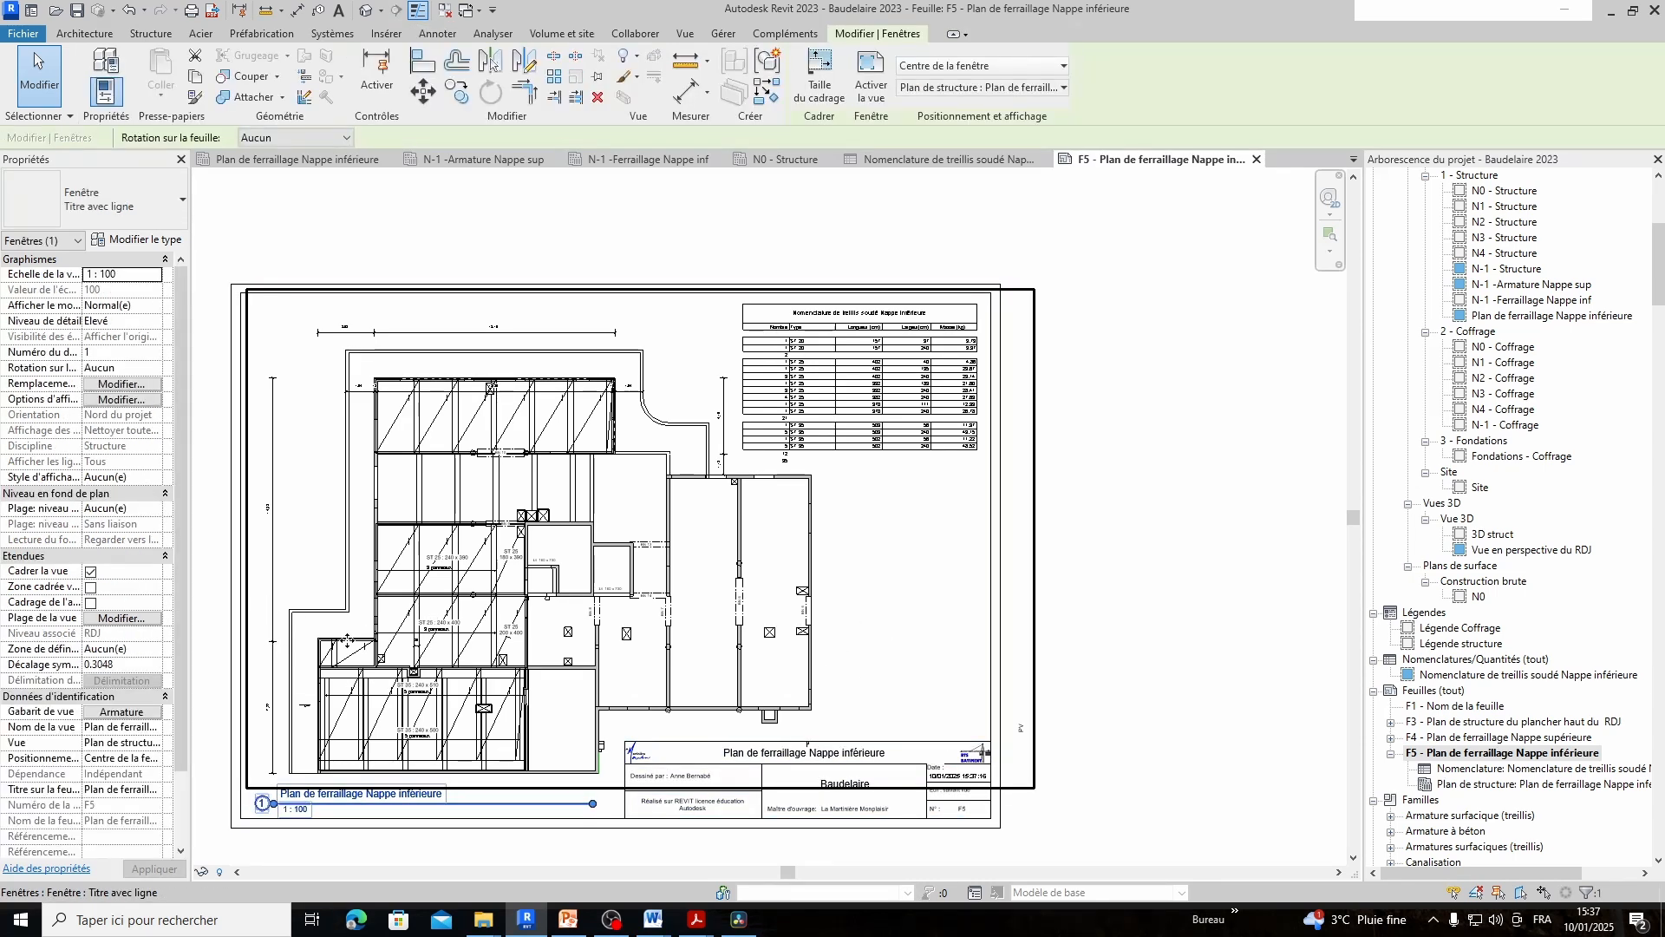
key("Escape")
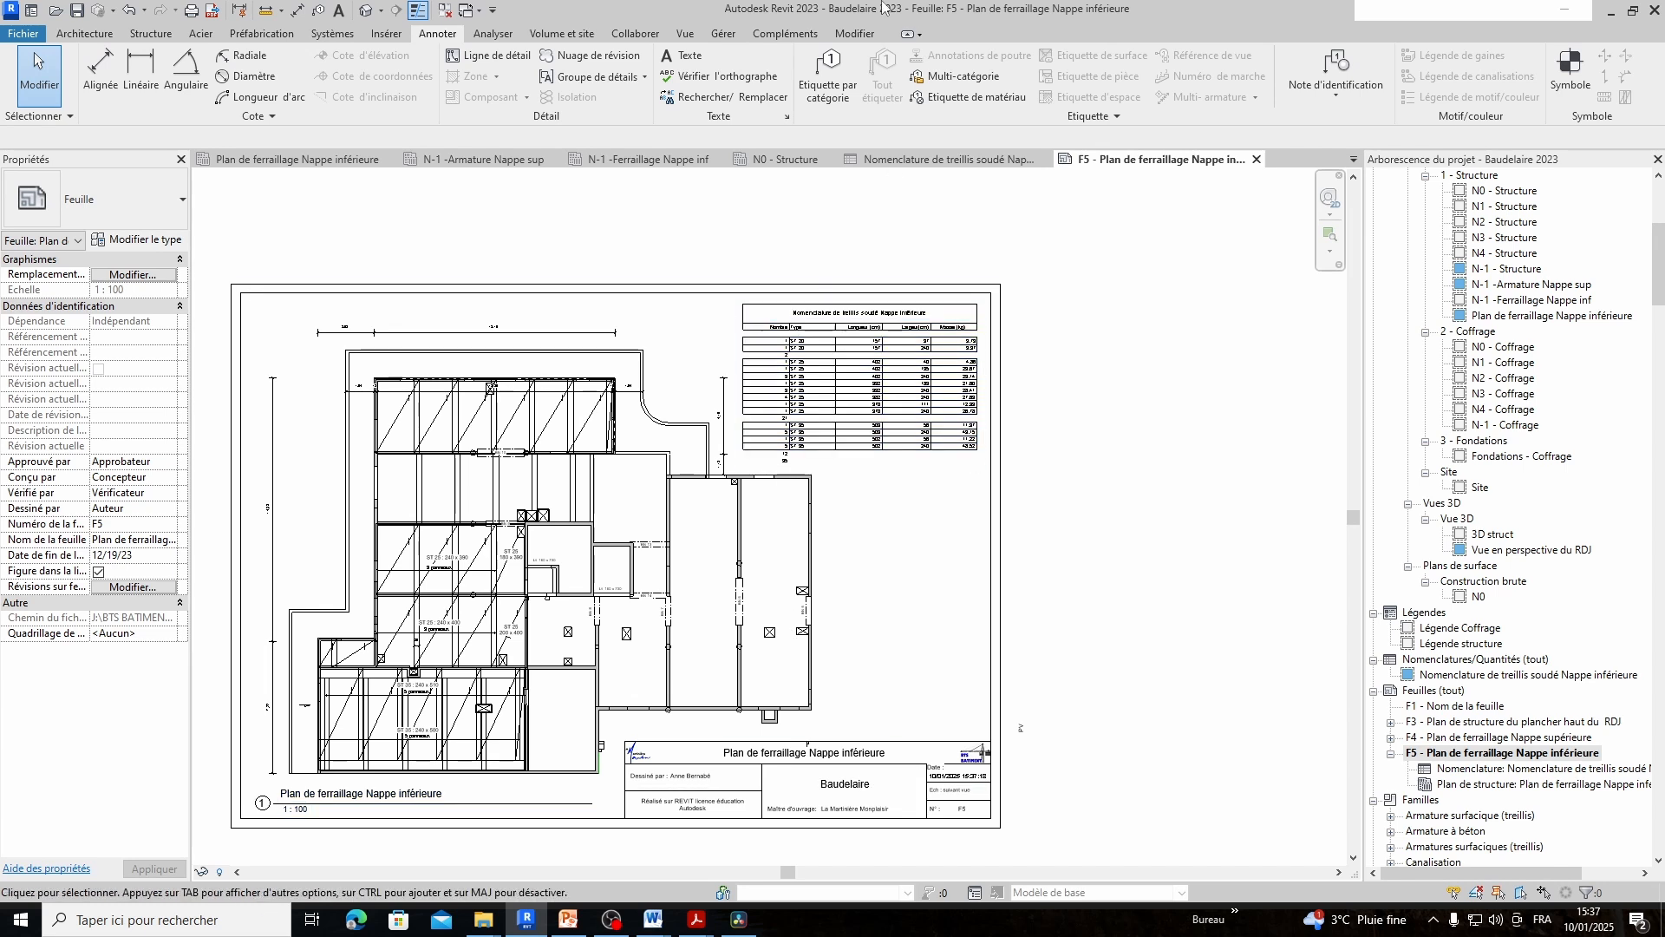